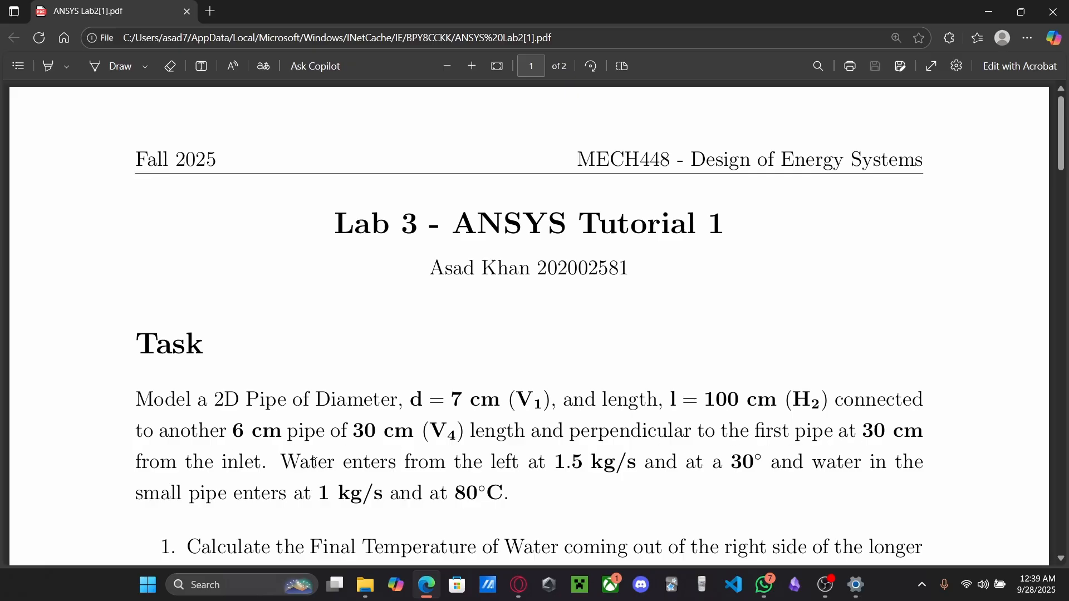
Highlight lab tasks 1–3 in the PDF, including the atmospheric pressure assumption
scroll(566, 469, "down", 5)
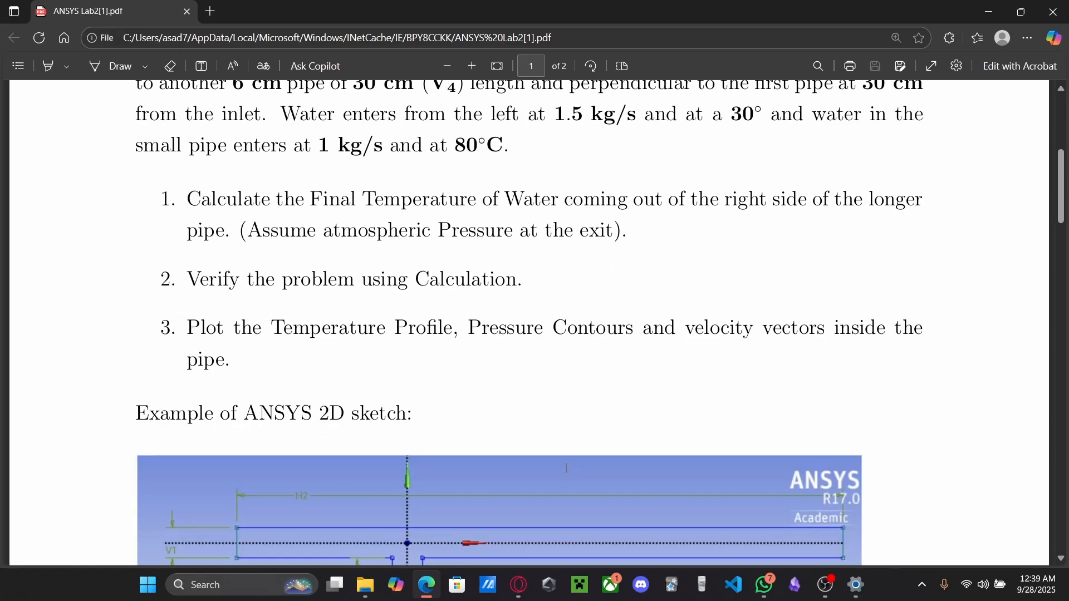
scroll(455, 332, "down", 5)
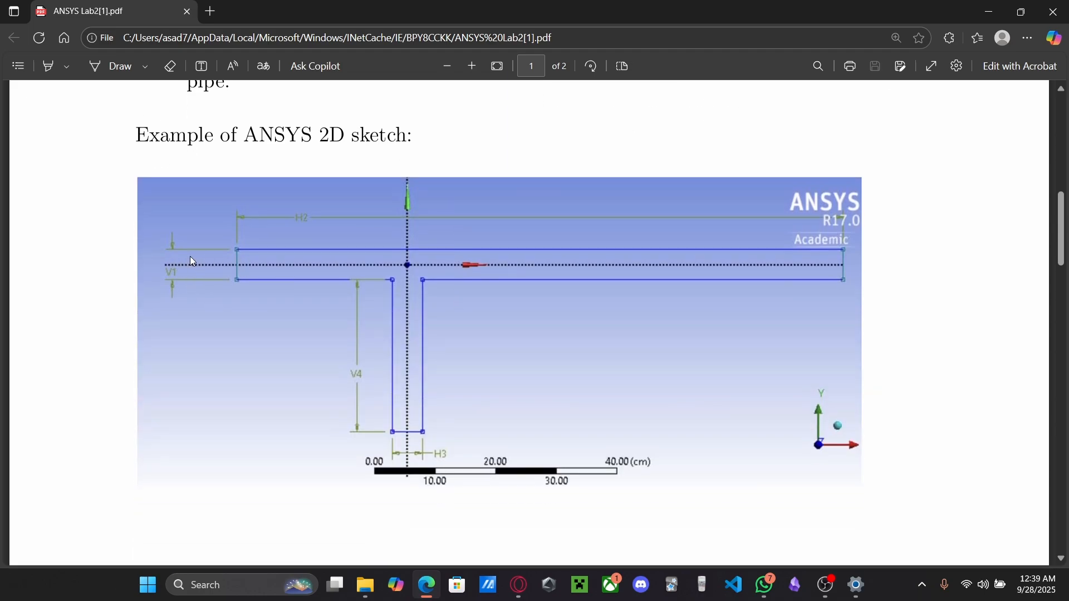
scroll(339, 303, "up", 5)
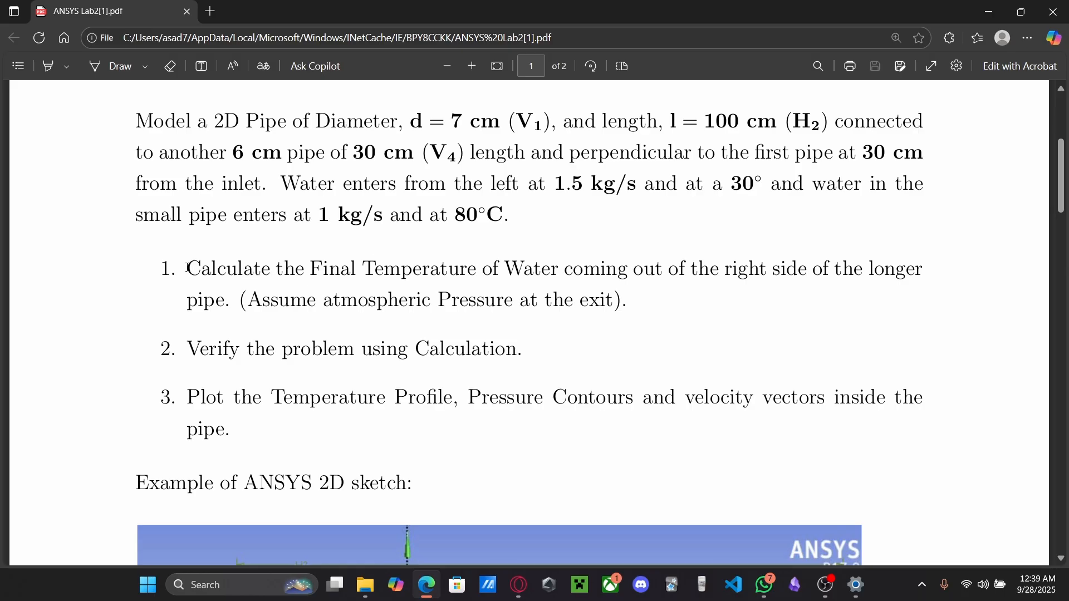
left_click_drag(188, 269, 901, 269)
scroll(741, 435, "down", 5)
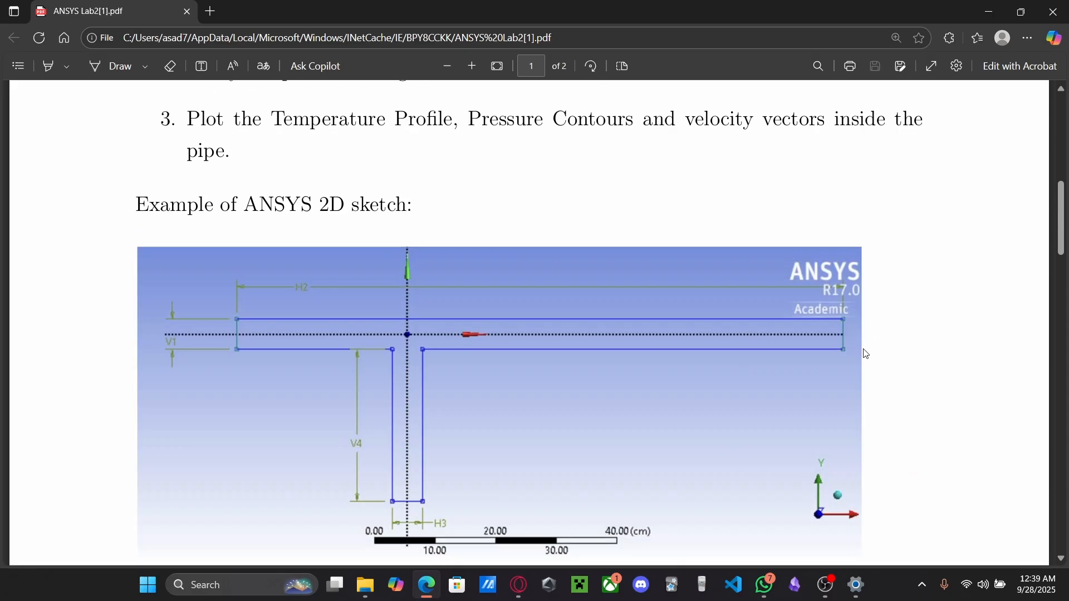
scroll(879, 346, "up", 4)
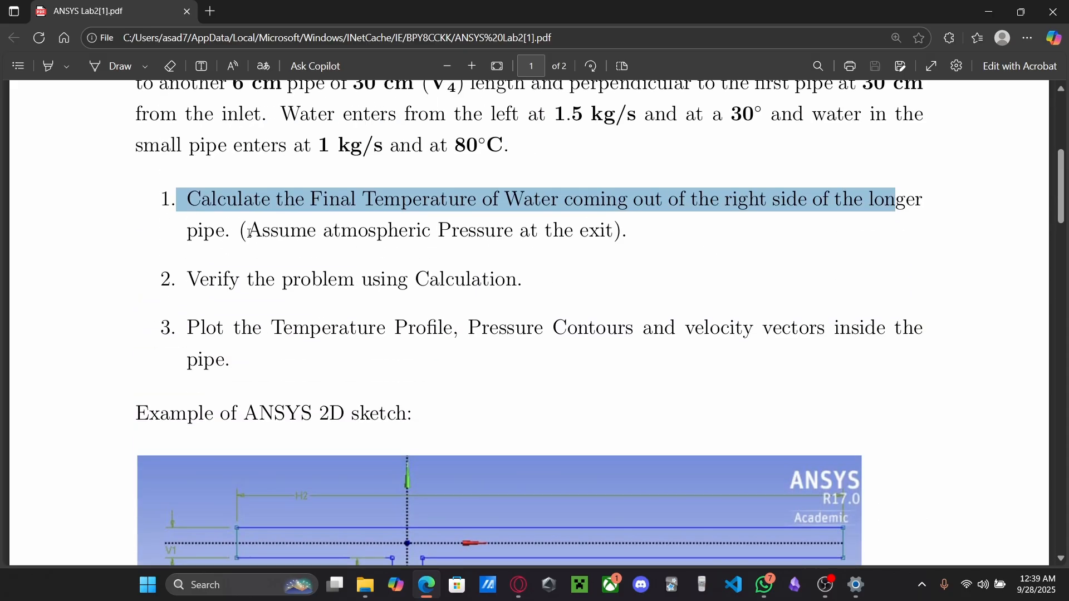
left_click_drag(250, 231, 664, 232)
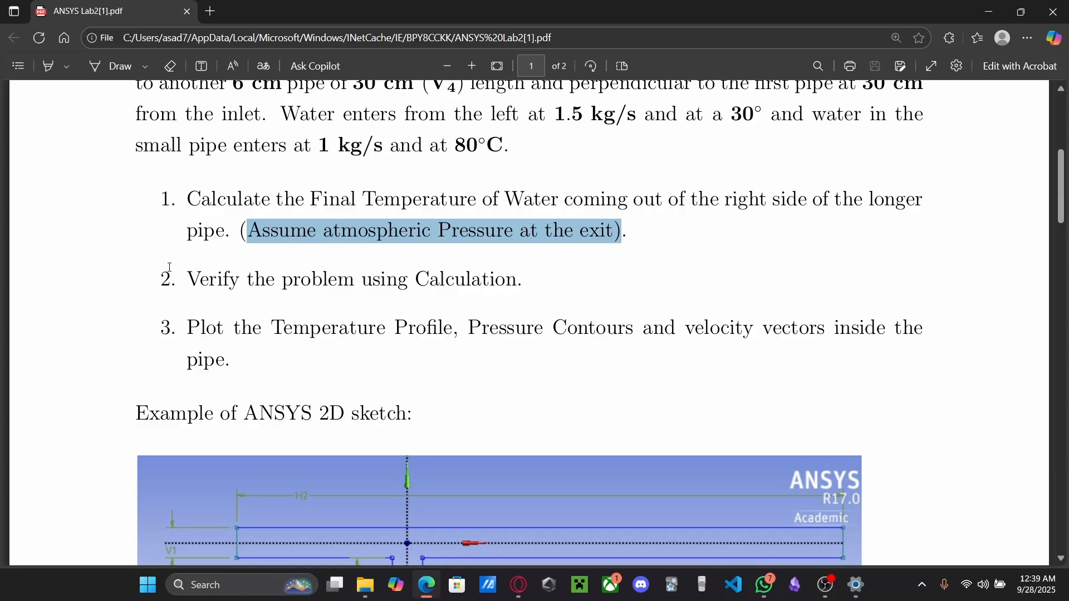
left_click_drag(186, 275, 518, 280)
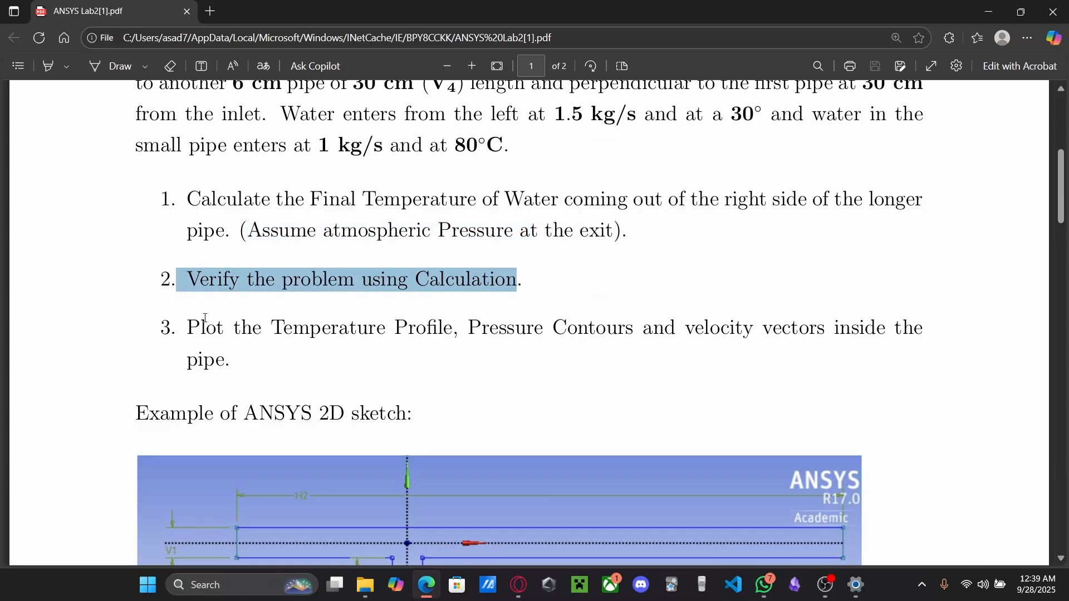
mouse_move(188, 327)
left_mouse_down()
mouse_move(850, 327)
mouse_move(309, 337)
mouse_move(278, 354)
mouse_move(283, 381)
left_mouse_up()
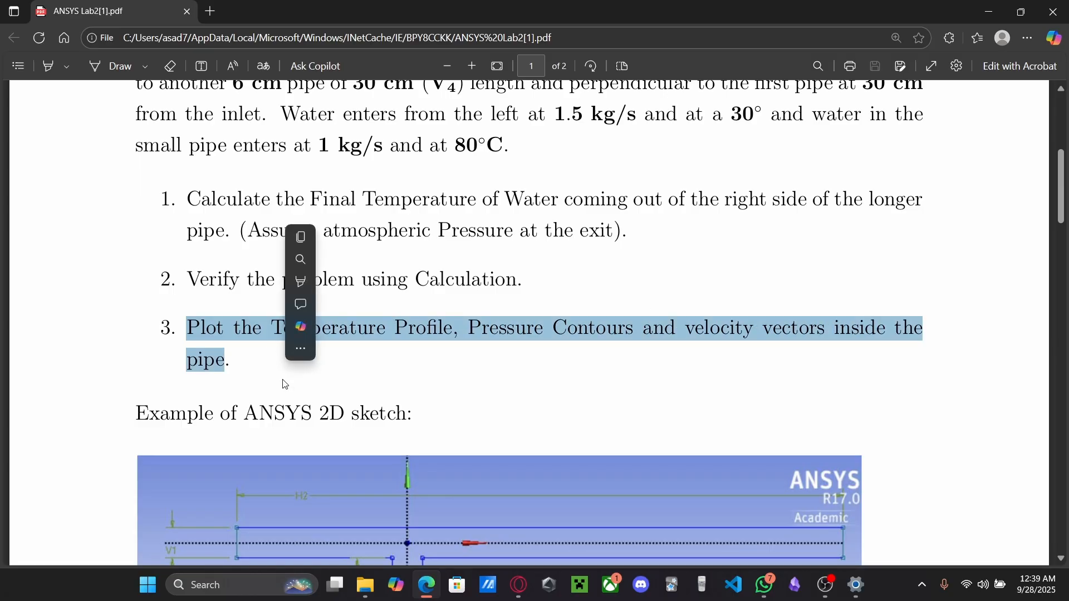
left_click(266, 383)
Scroll down the lab PDF to the software installation heading and highlight it
scroll(284, 383, "down", 5)
scroll(286, 385, "down", 1)
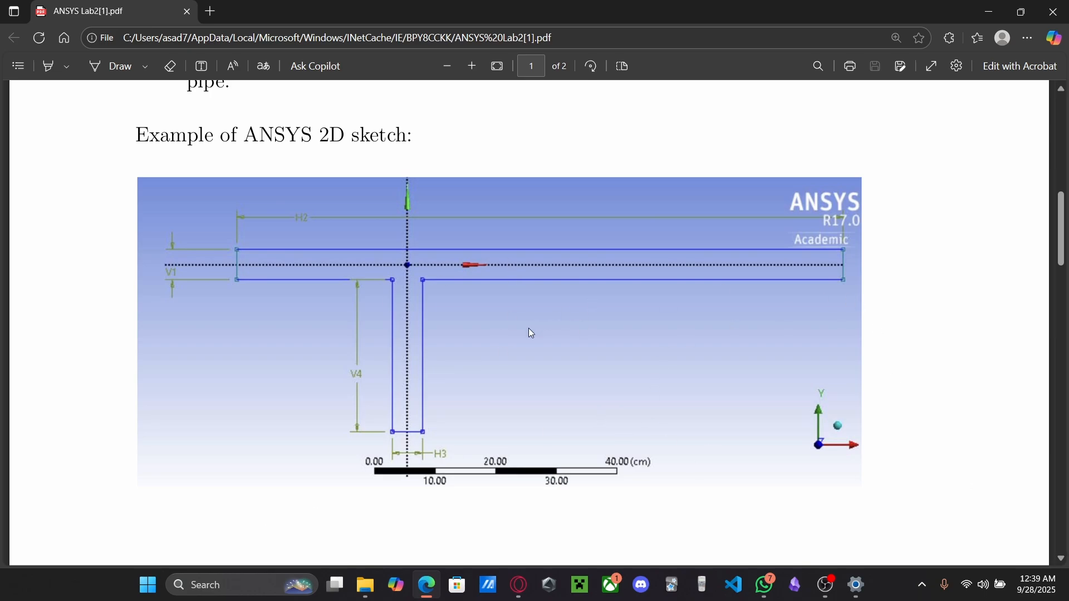
scroll(646, 303, "down", 10)
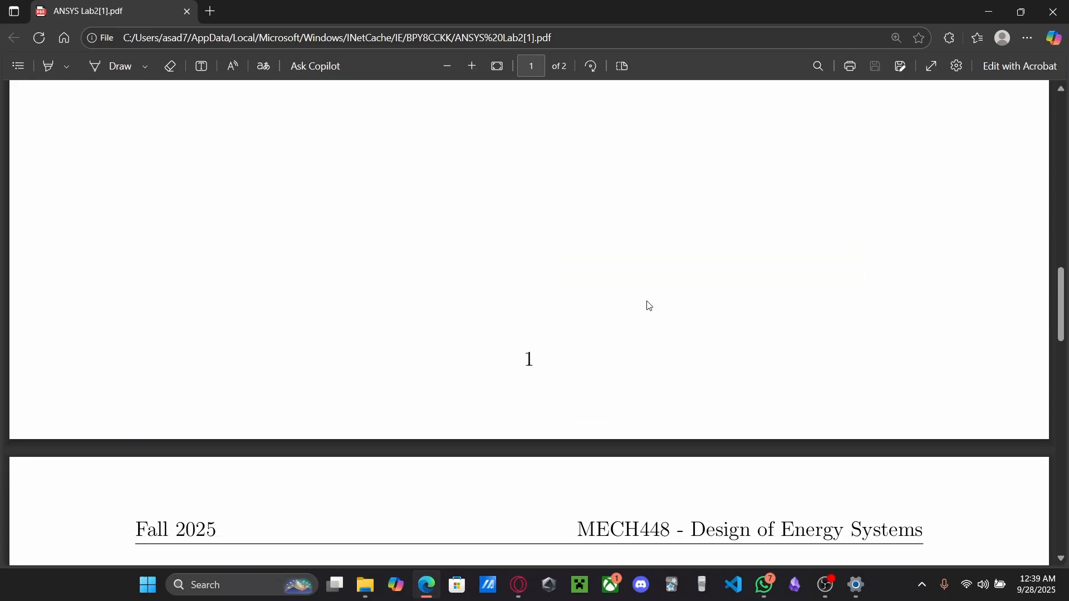
scroll(649, 305, "down", 2)
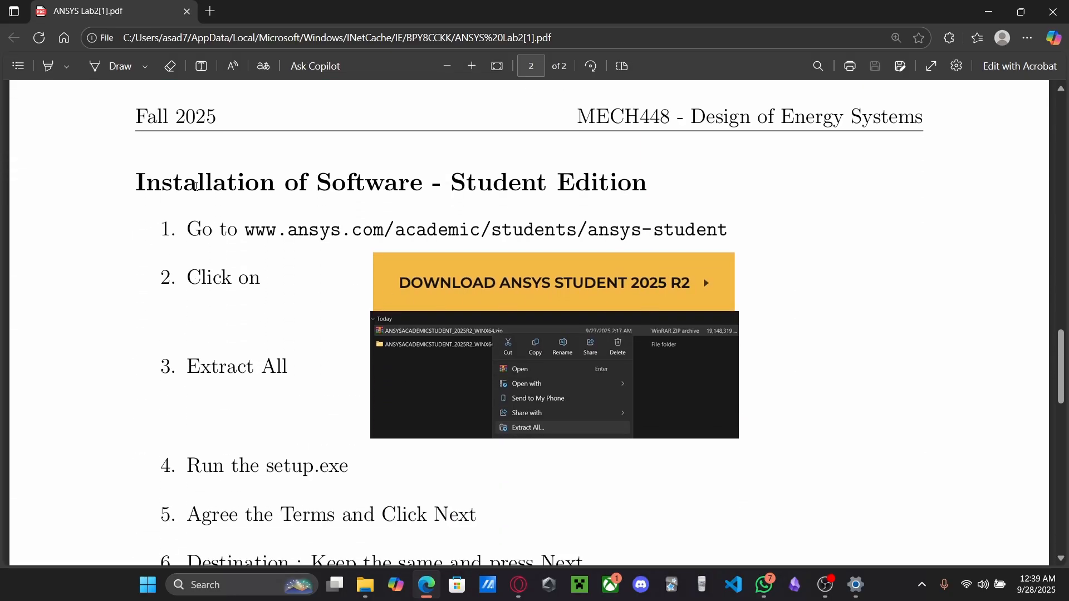
left_click_drag(134, 176, 630, 191)
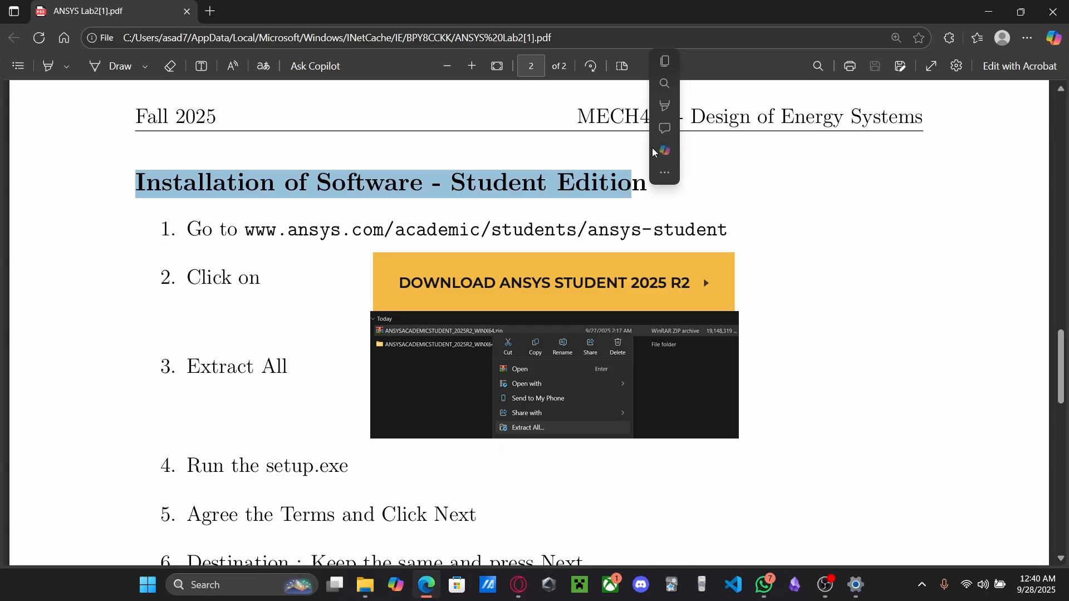
left_click(374, 207)
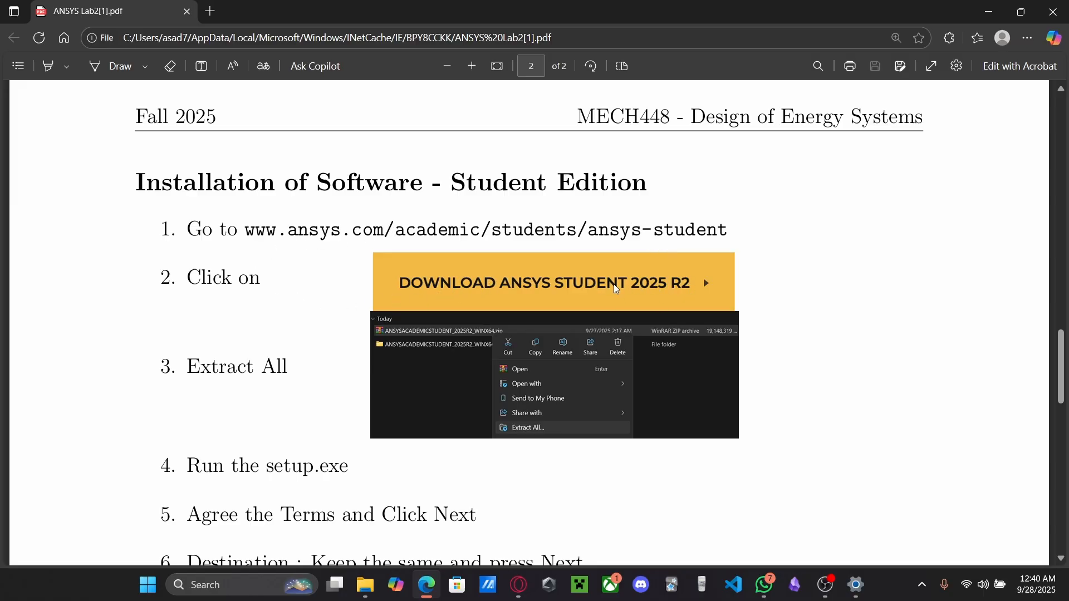
Start downloading Ansys Student 2025 R2 from ansys.com, then return to the PDF's installation steps
left_click(549, 229)
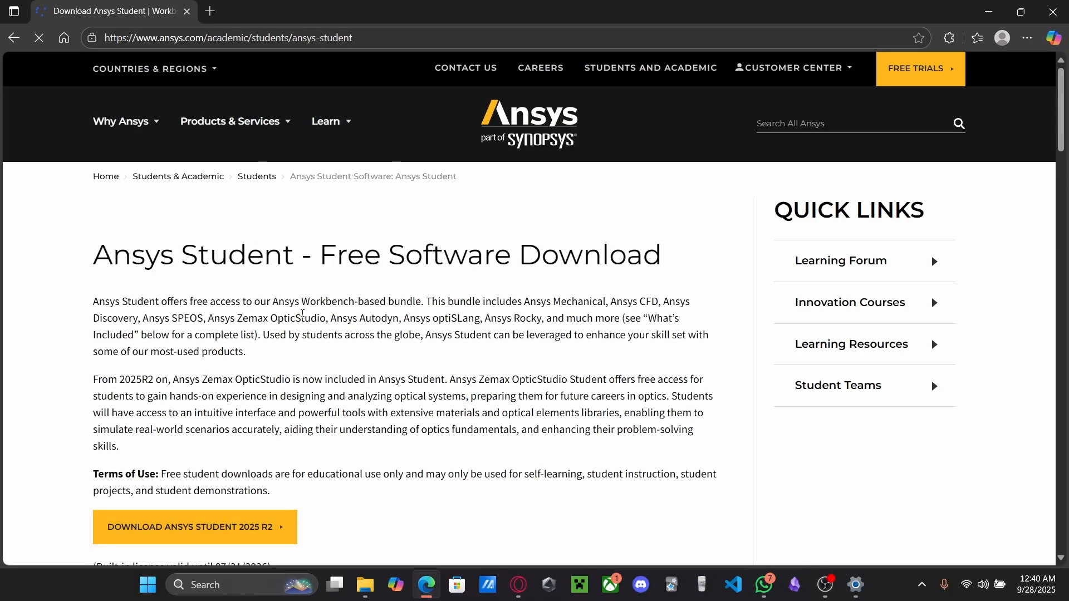
scroll(240, 397, "down", 2)
left_click(240, 396)
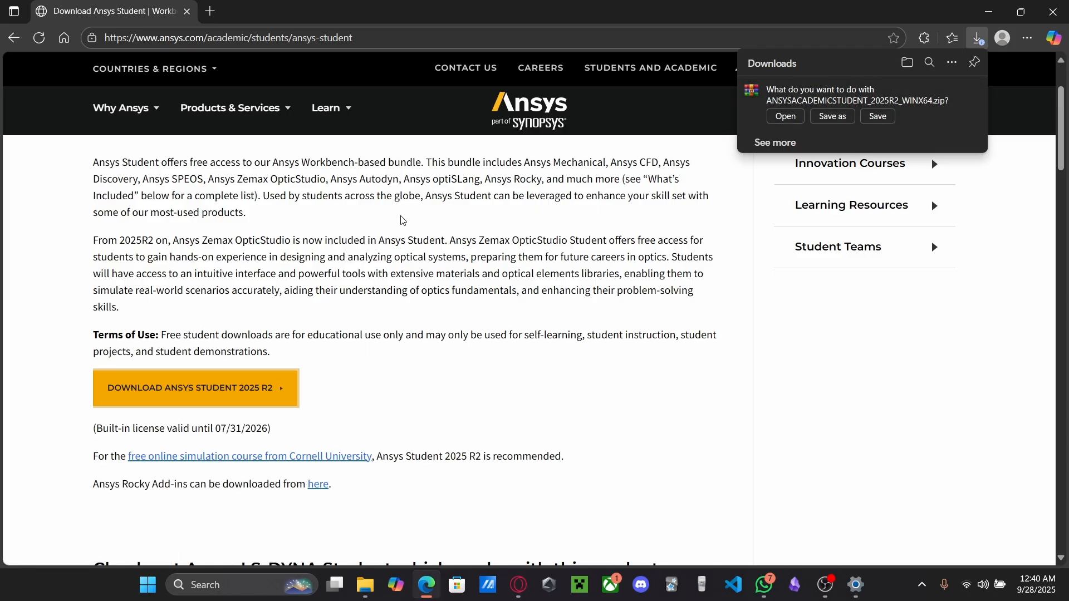
left_click(380, 219)
left_click(22, 37)
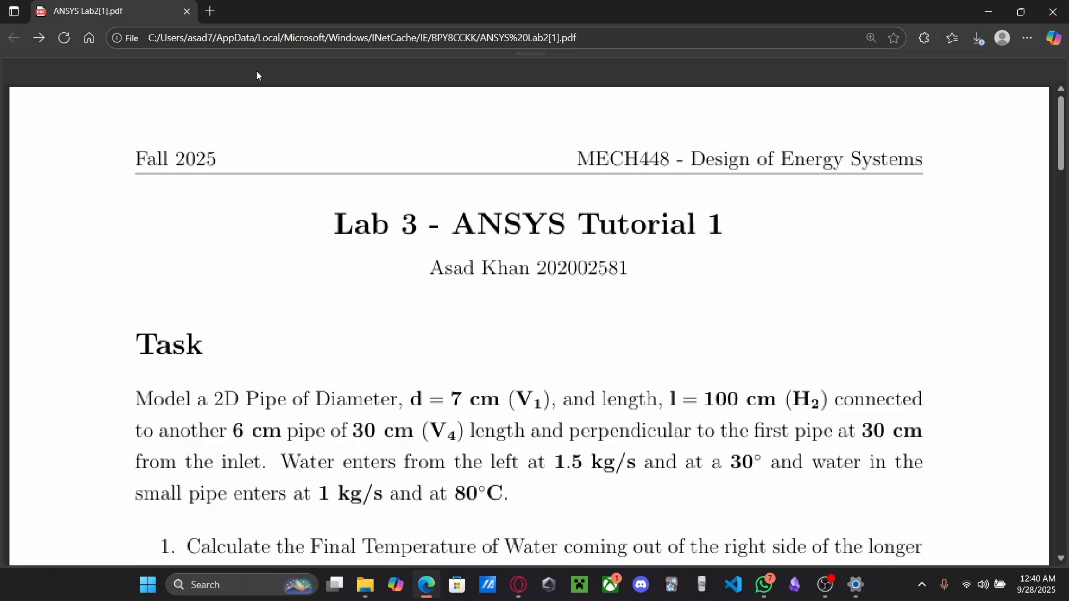
scroll(429, 349, "down", 5)
scroll(432, 350, "down", 10)
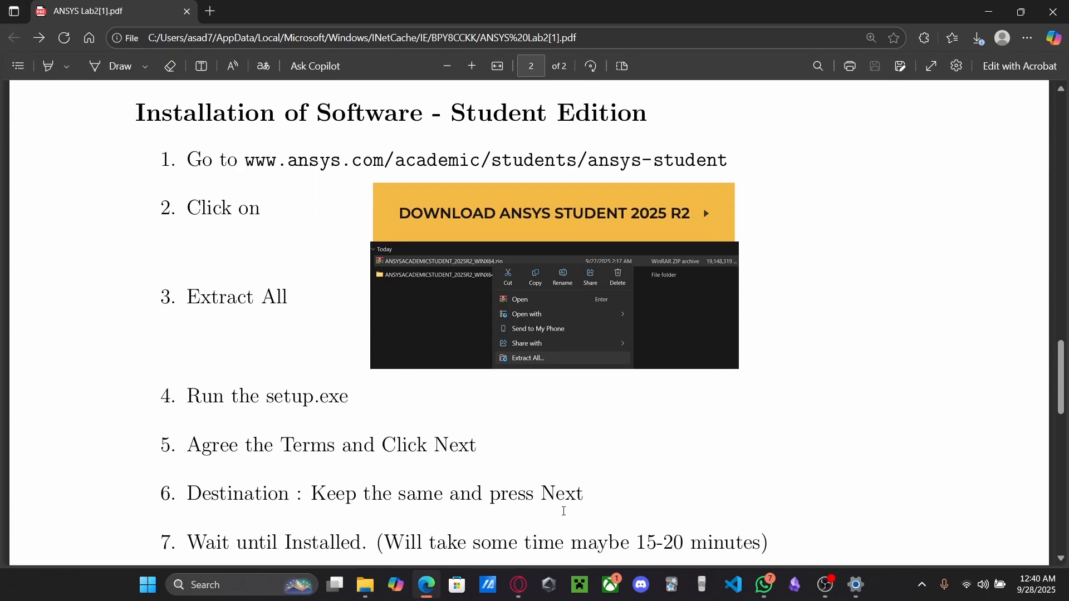
Go up to the ANSYS downloads folder and cancel Extract All on the zip
mouse_move(365, 585)
left_click(326, 521)
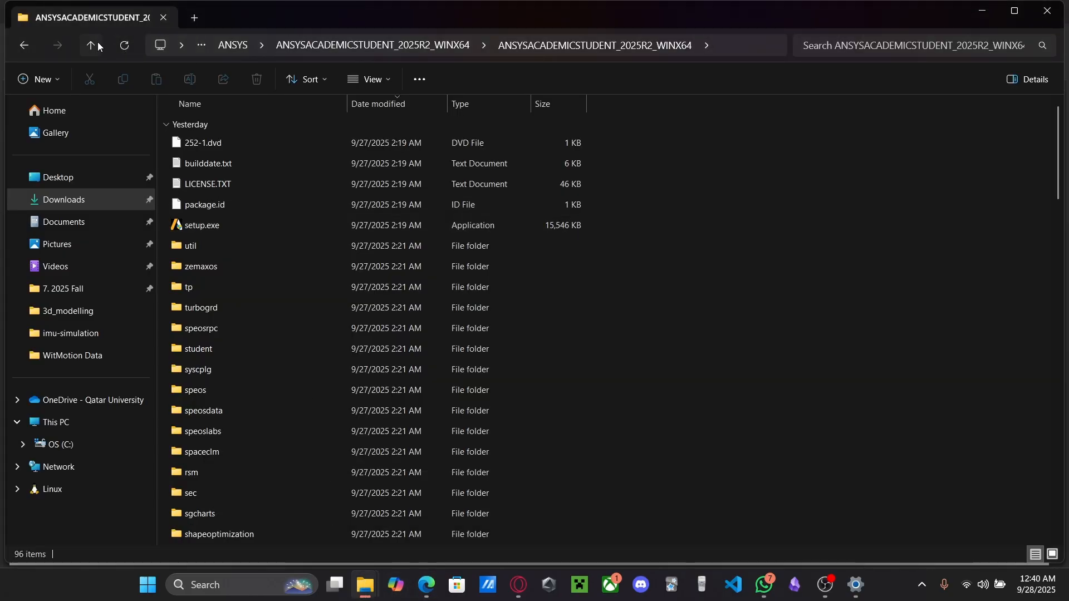
left_click(96, 41)
left_click(96, 41)
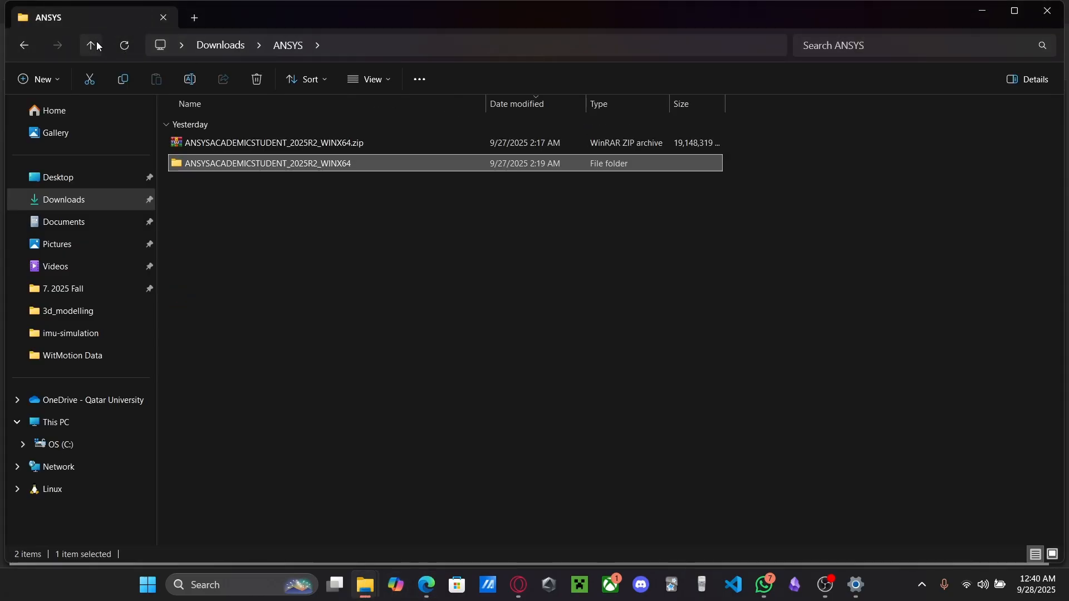
right_click(306, 142)
left_click(362, 281)
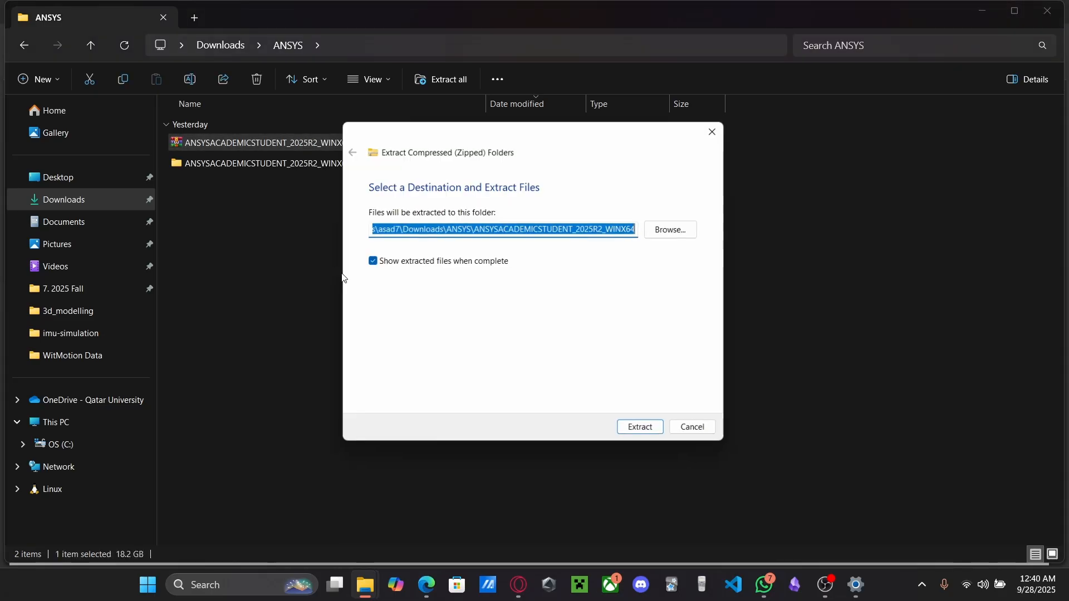
left_click(714, 129)
Open the extracted ANSYSACADEMICSTUDENT_2025R2_WINX64 folder and launch setup.exe
double_click(282, 167)
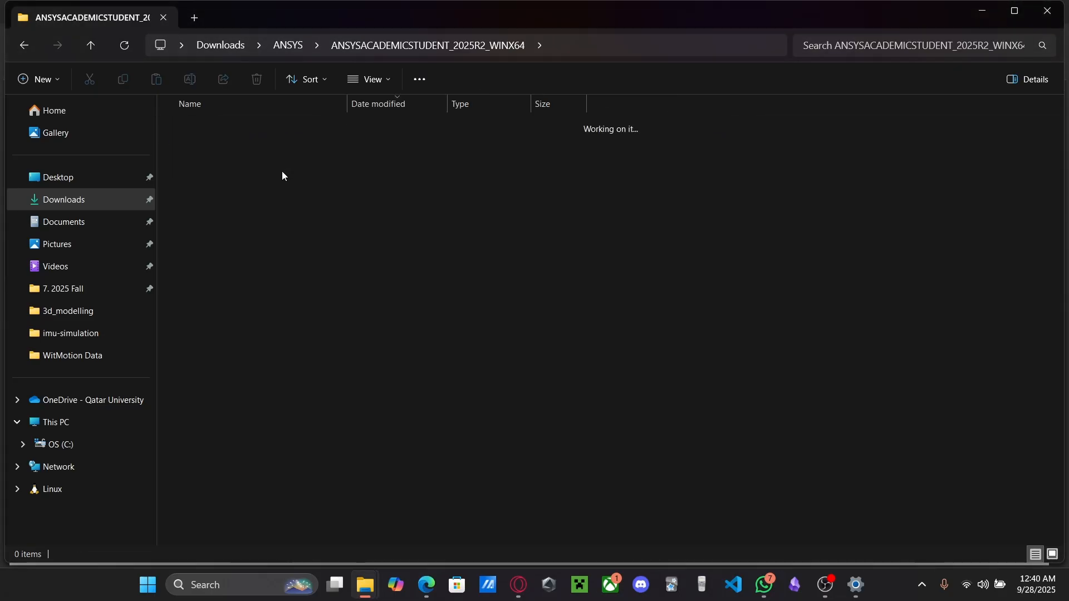
double_click(219, 143)
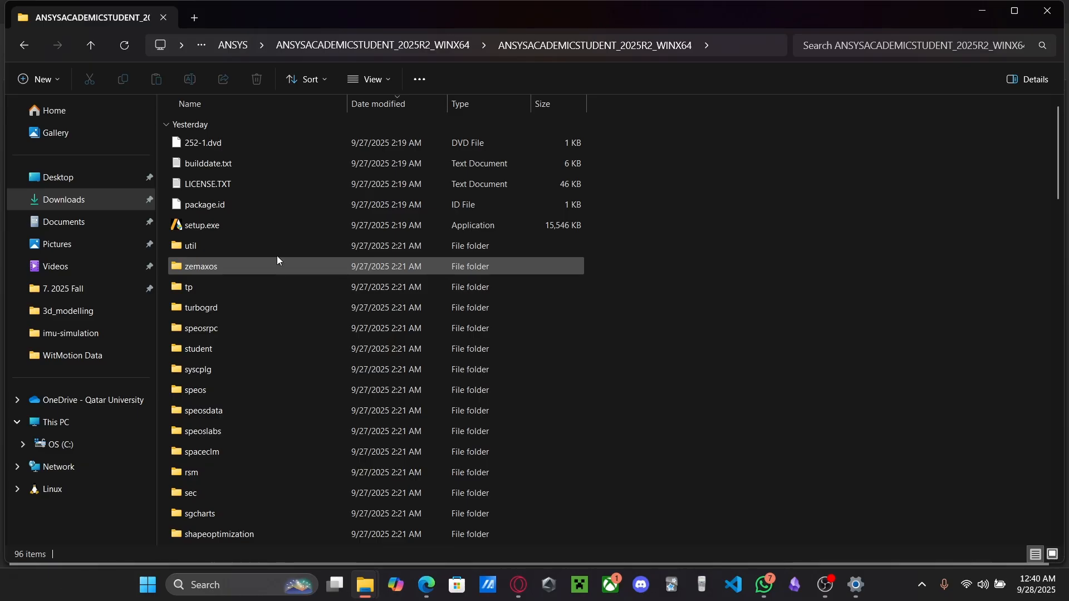
double_click(201, 229)
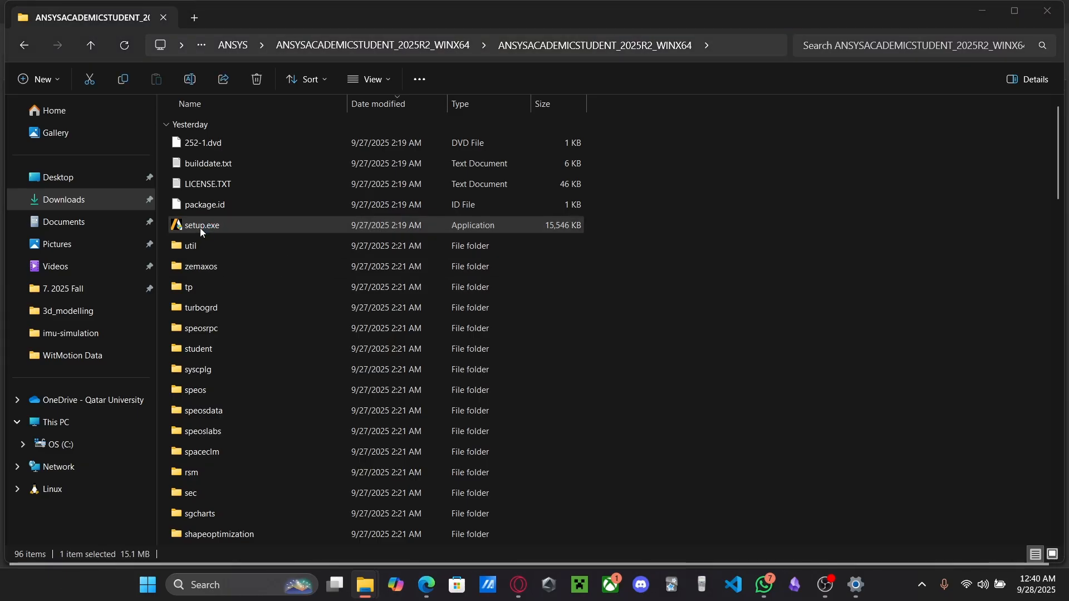
key("alt+Tab")
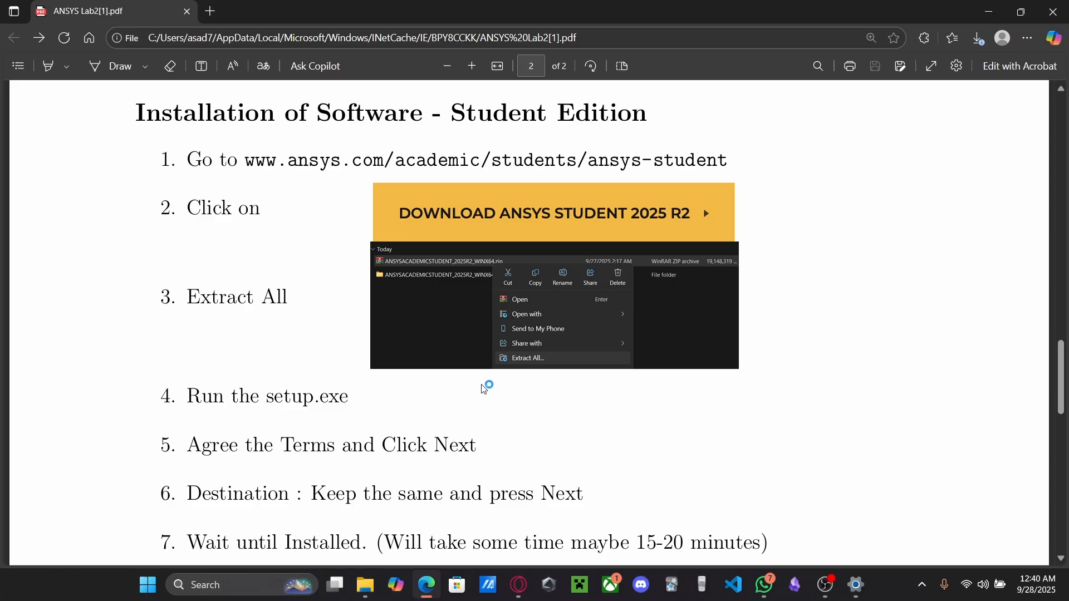
Accept the license, keep the default destination, then exit the installer at 0%
scroll(487, 386, "down", 1)
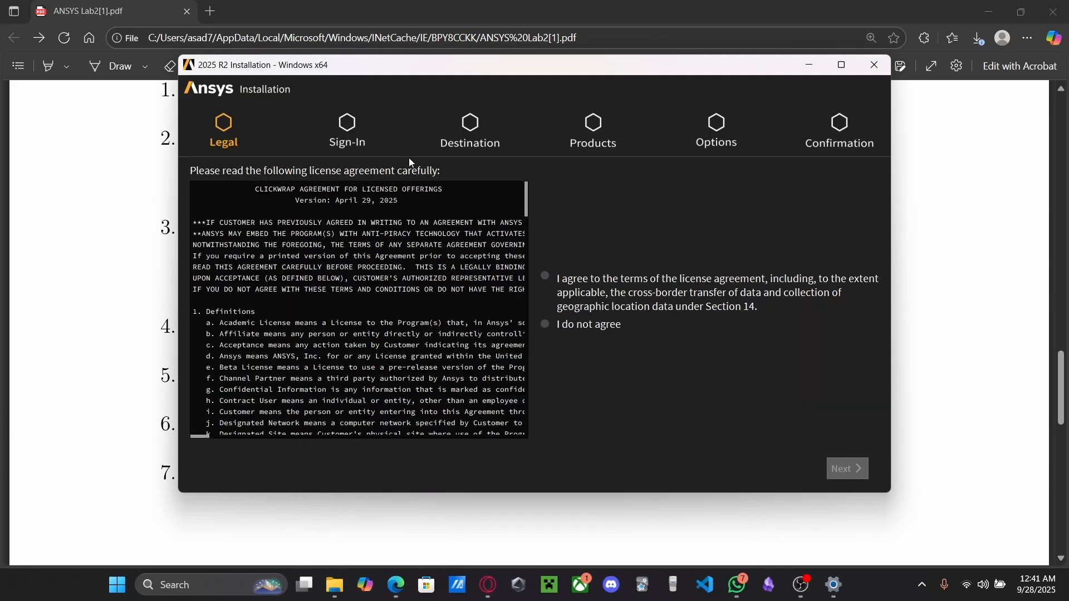
left_click(546, 282)
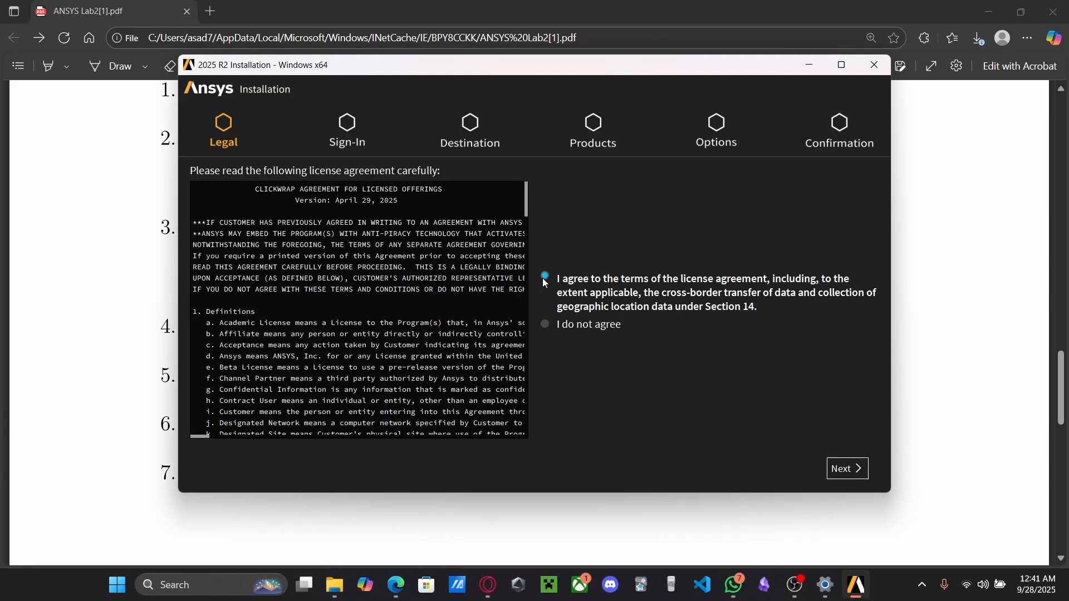
left_click(852, 470)
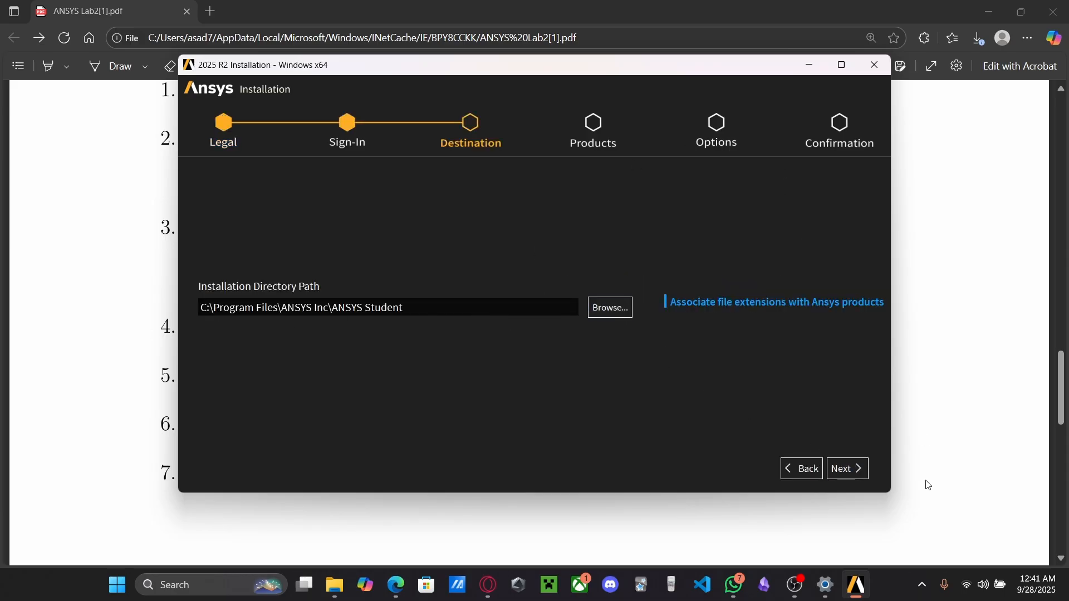
left_click(856, 475)
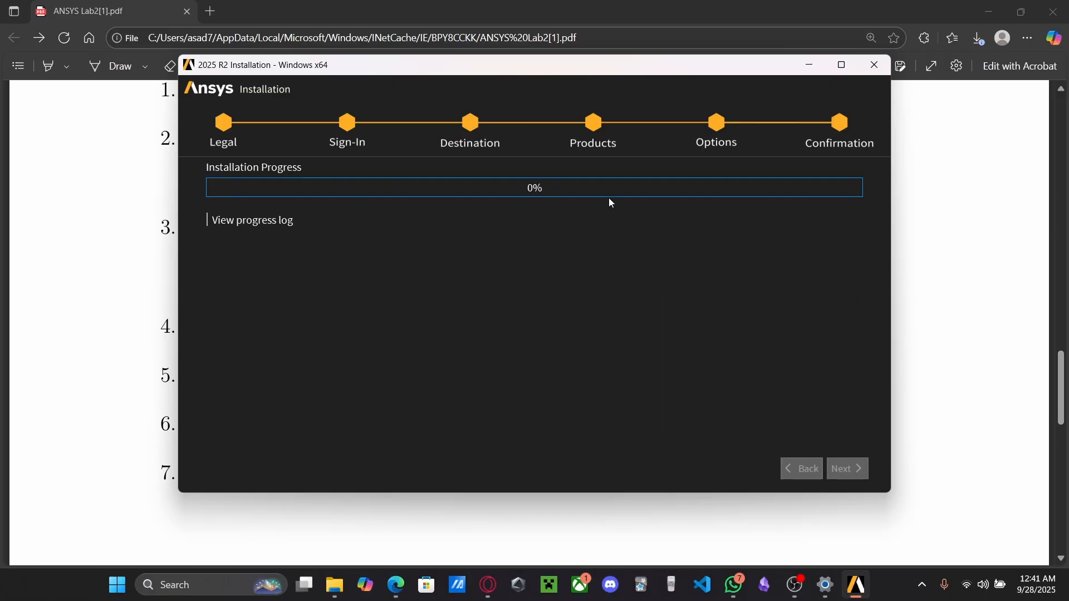
left_click(875, 64)
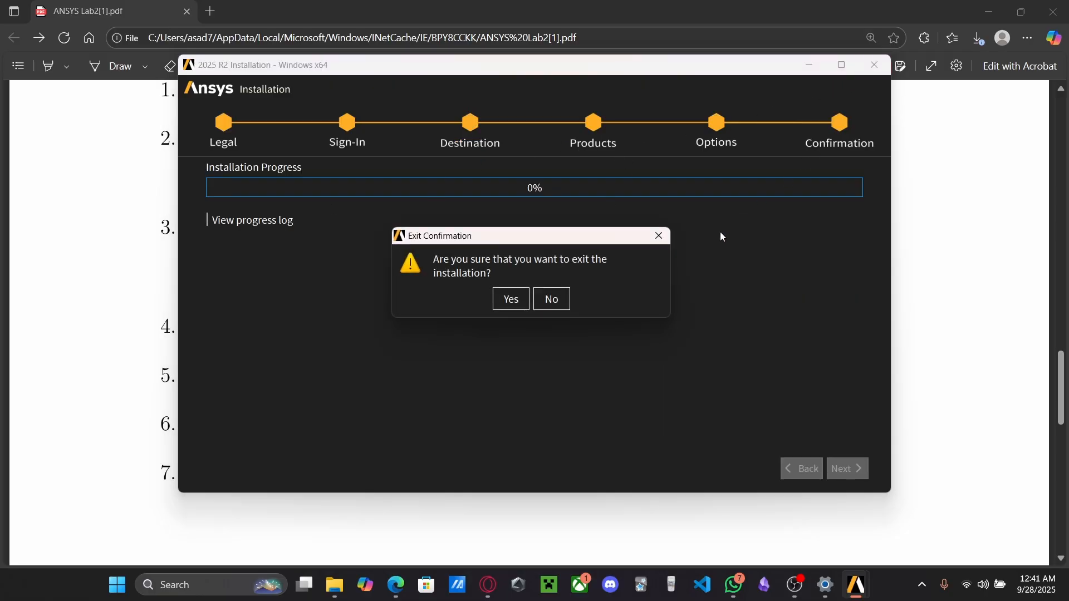
left_click(512, 300)
Highlight item 7 of the lab PDF's installation steps
scroll(861, 444, "down", 1)
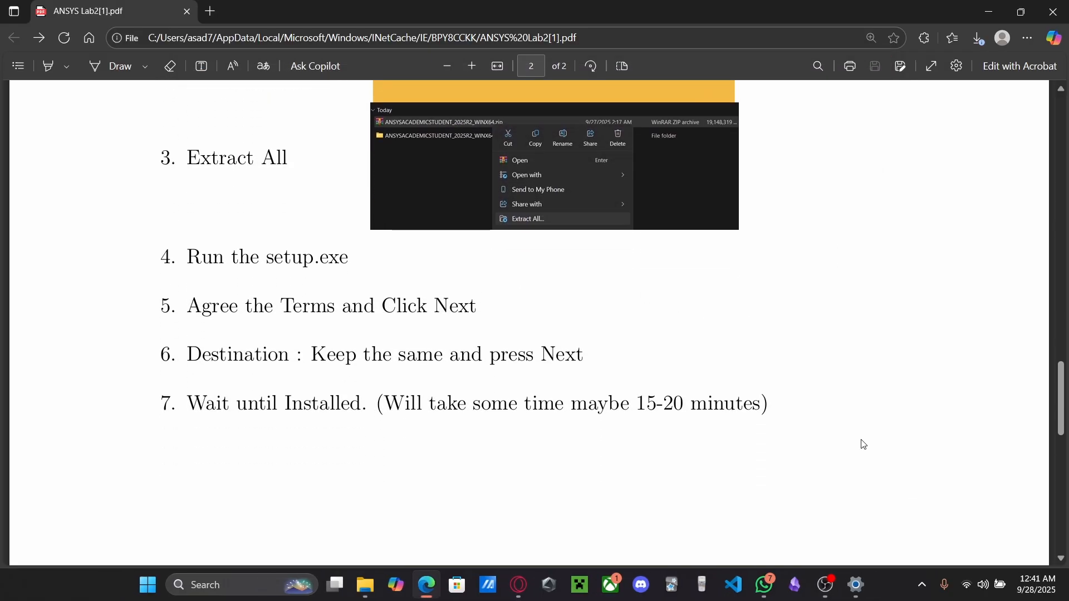
left_click_drag(775, 402, 336, 404)
left_click(549, 459)
scroll(597, 419, "up", 15)
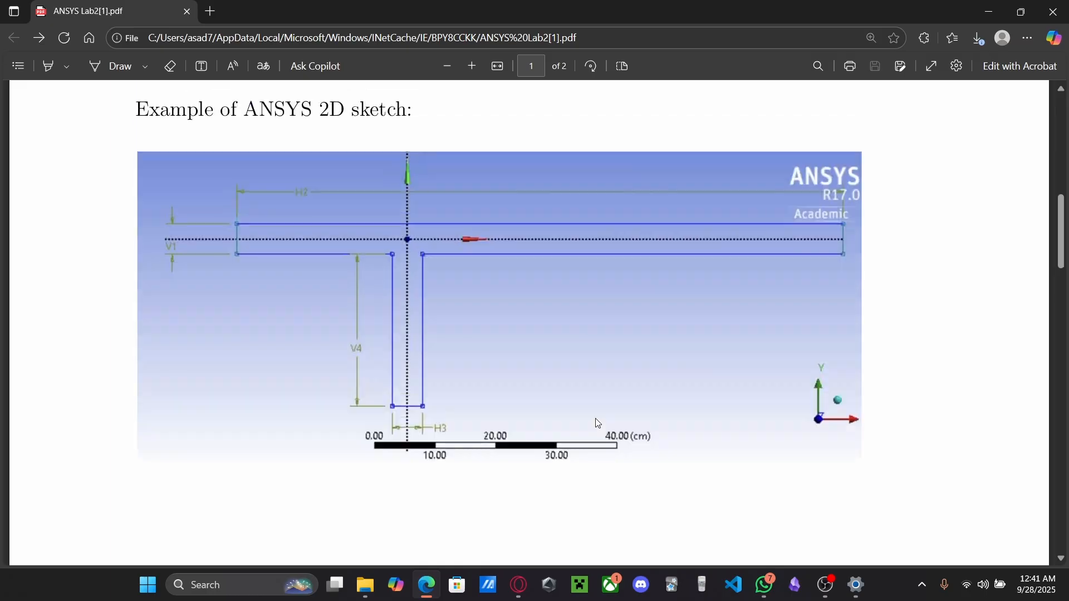
scroll(597, 423, "up", 2)
scroll(597, 423, "down", 2)
Search 'work' in the Start menu and launch Workbench 2025 R2
key("super")
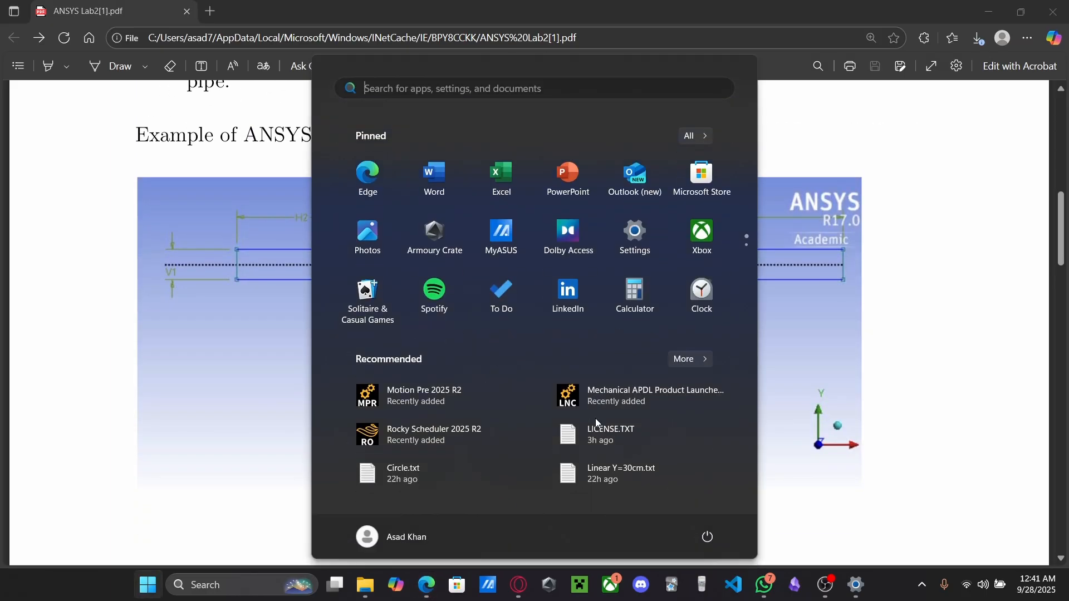
type("work")
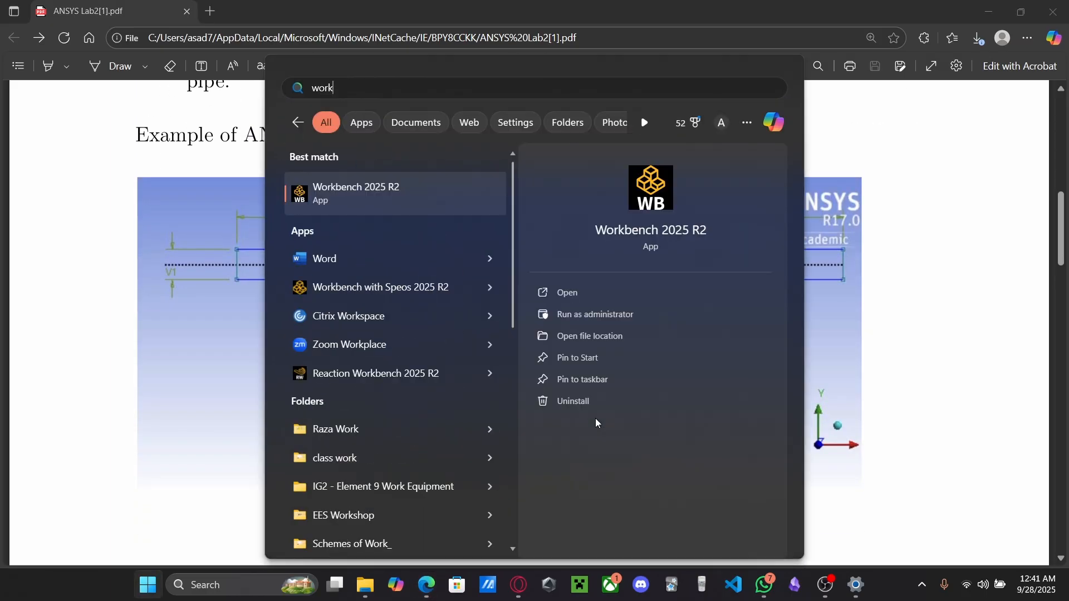
key("Return")
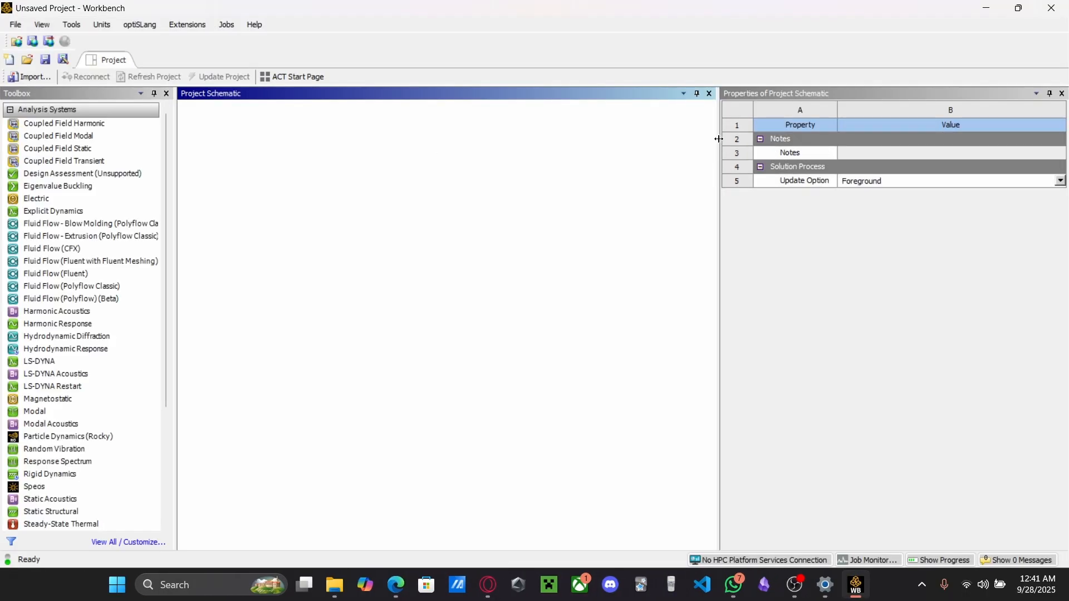
mouse_move(719, 140)
left_mouse_down()
mouse_move(763, 141)
mouse_move(734, 142)
left_mouse_up()
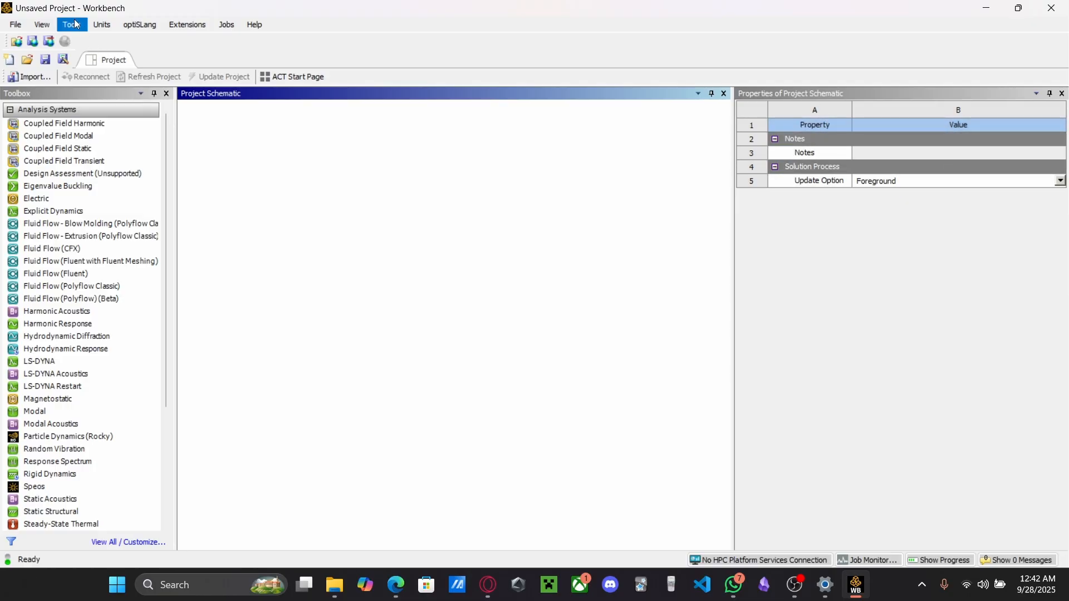
left_click(41, 28)
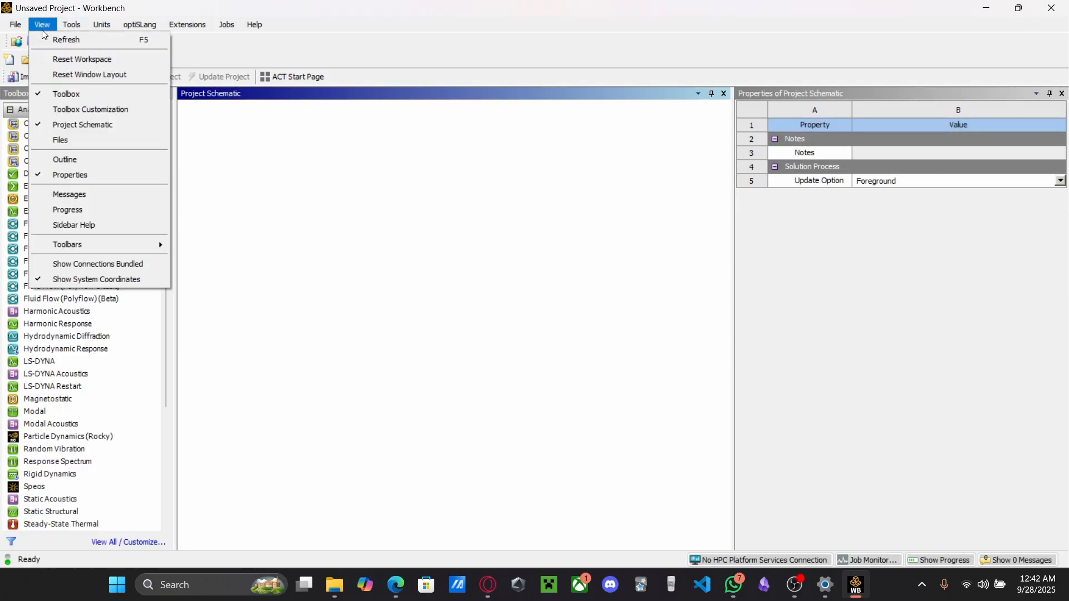
left_click(39, 176)
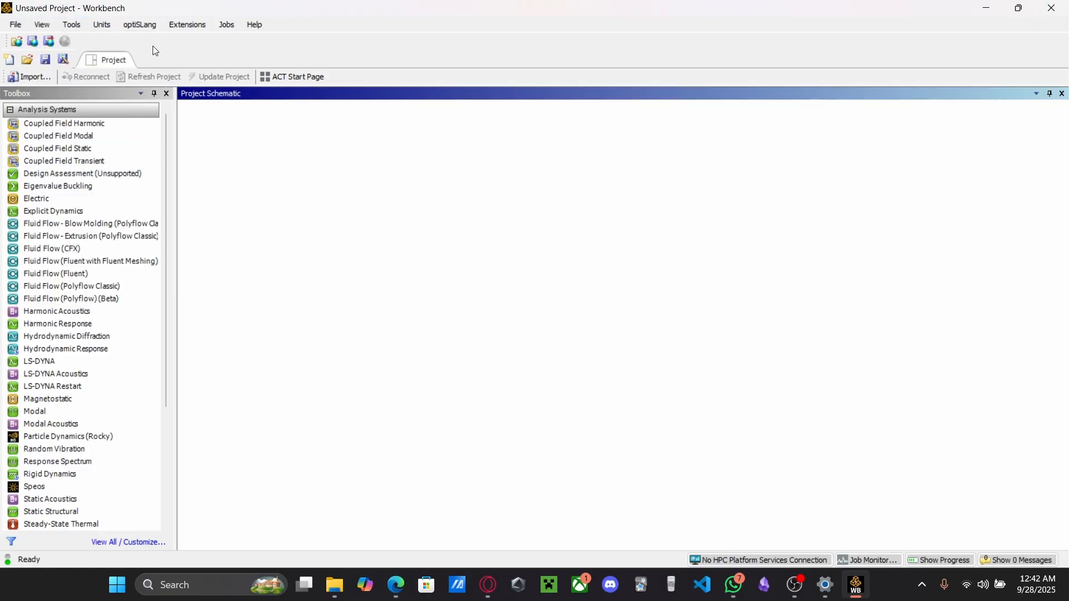
left_click(42, 25)
left_click(49, 176)
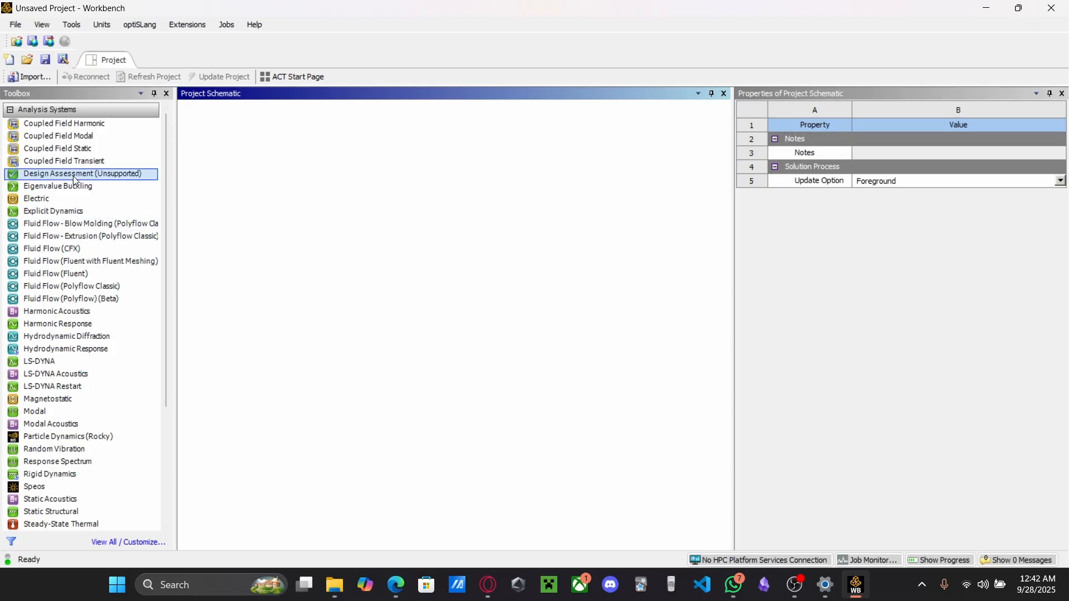
scroll(66, 259, "down", 4)
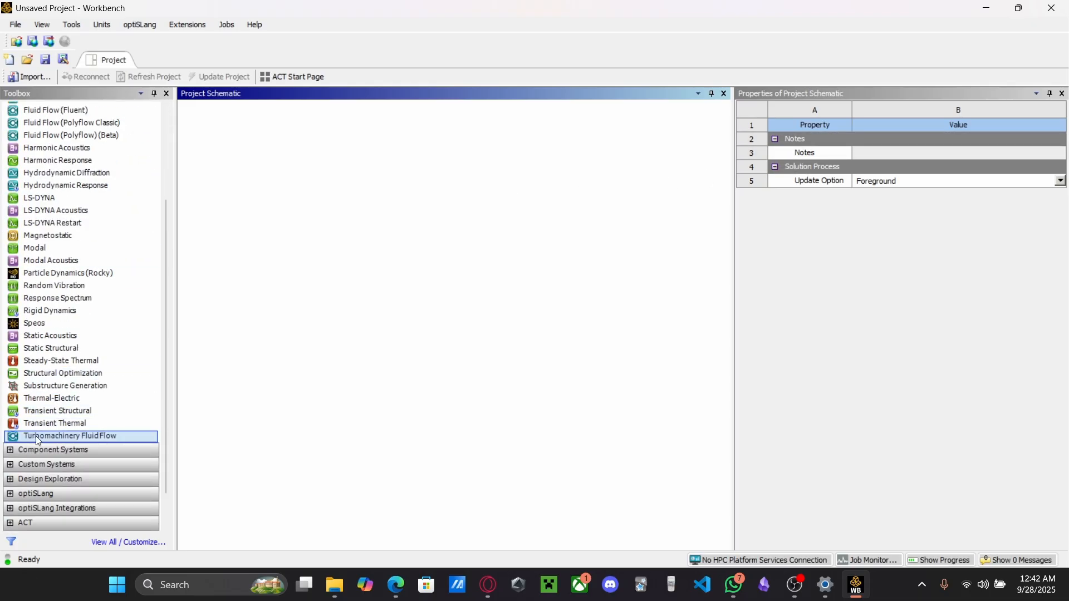
scroll(31, 440, "up", 4)
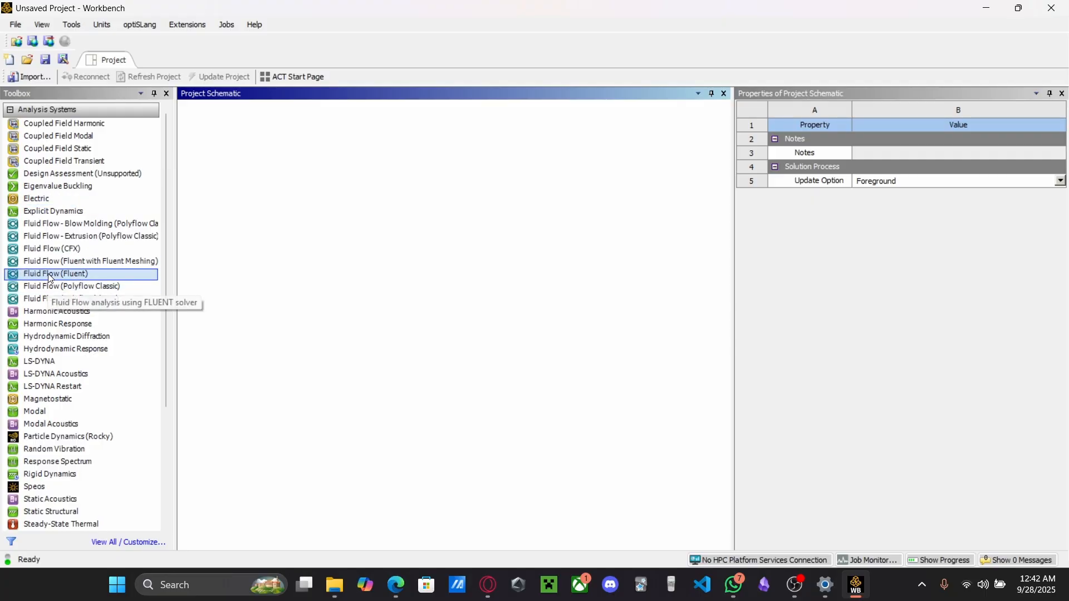
Add Fluid Flow (Fluent) systems to the project schematic
left_click_drag(50, 278, 262, 179)
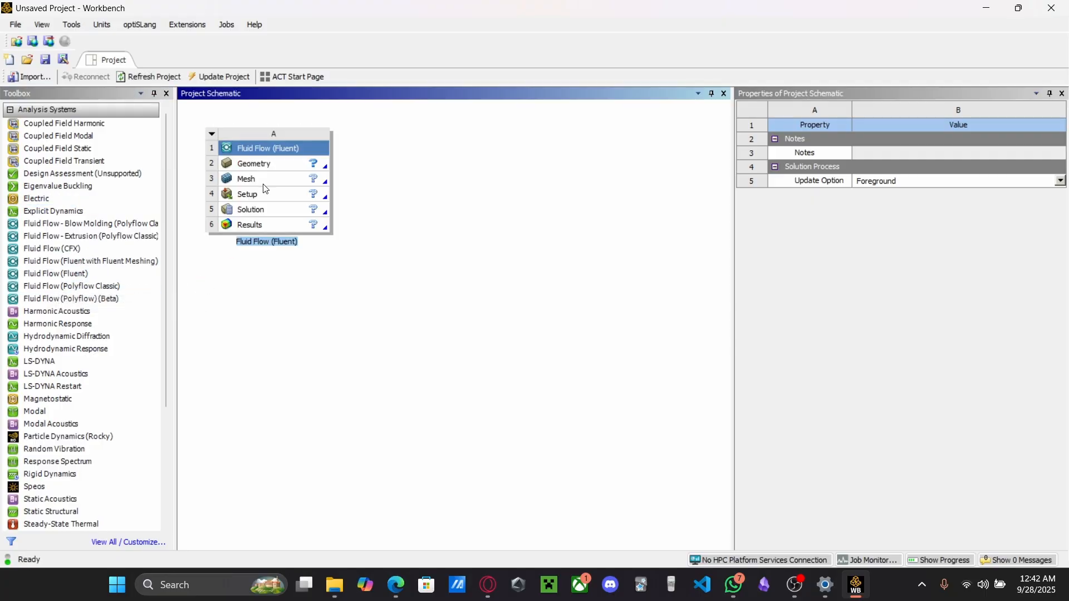
left_click(55, 276)
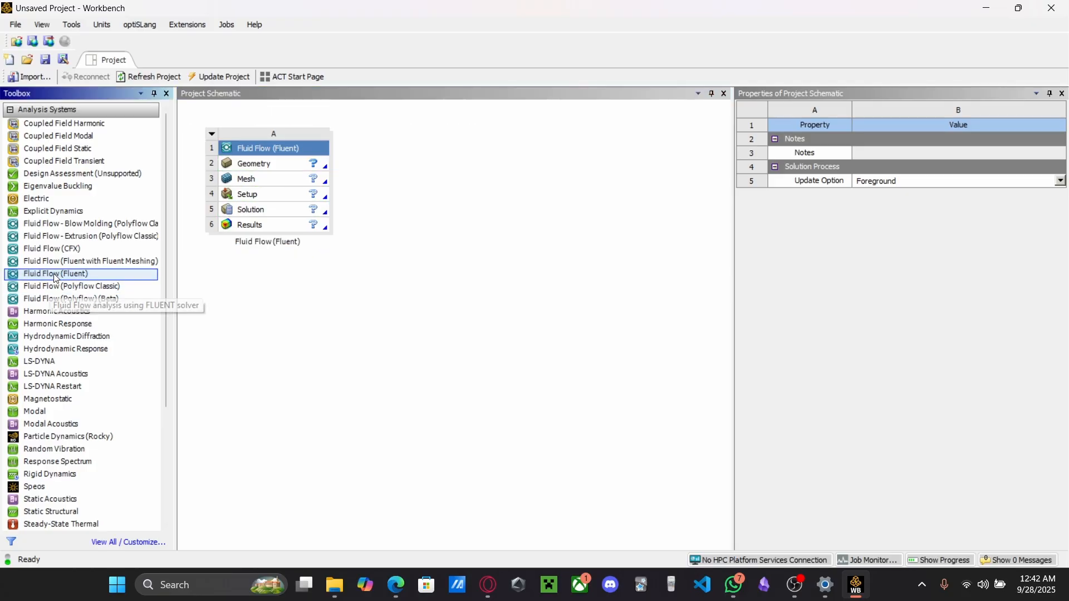
double_click(55, 274)
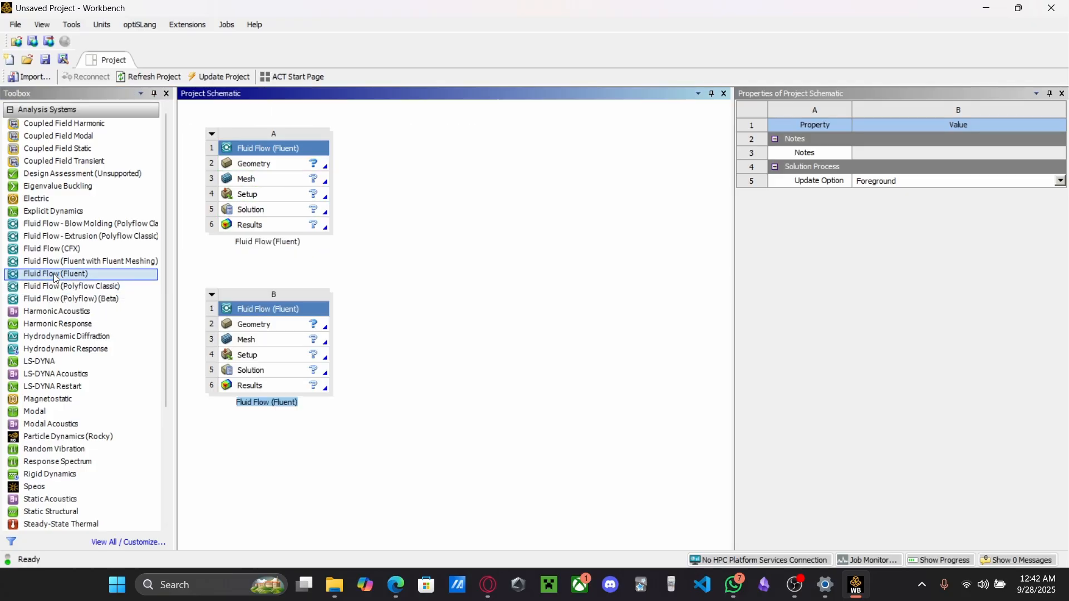
Delete the extra system B and show system A's Geometry properties
left_click(224, 299)
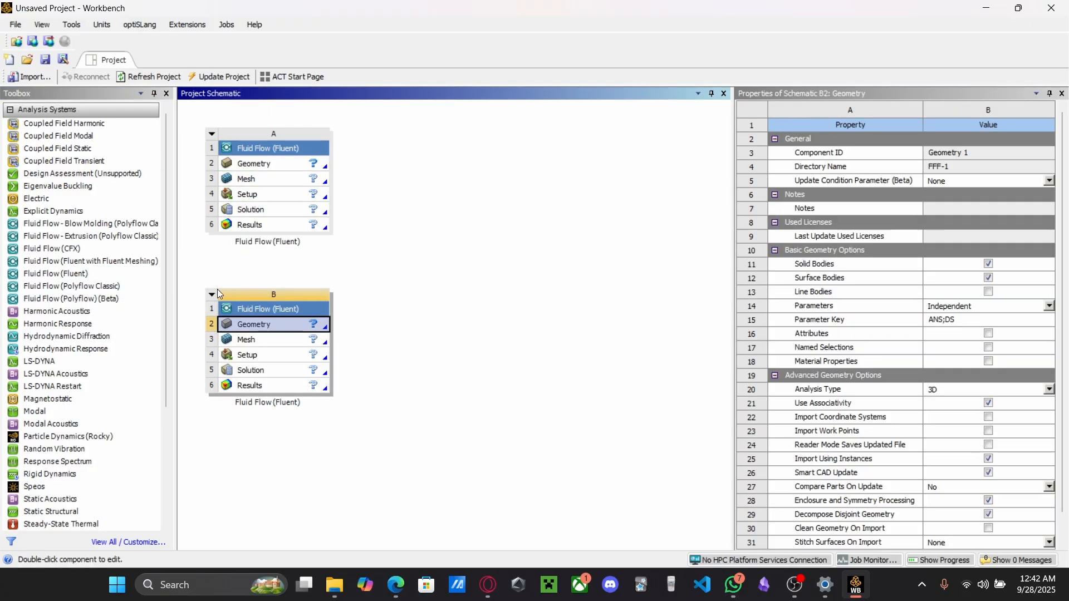
left_click(217, 290)
left_click(243, 394)
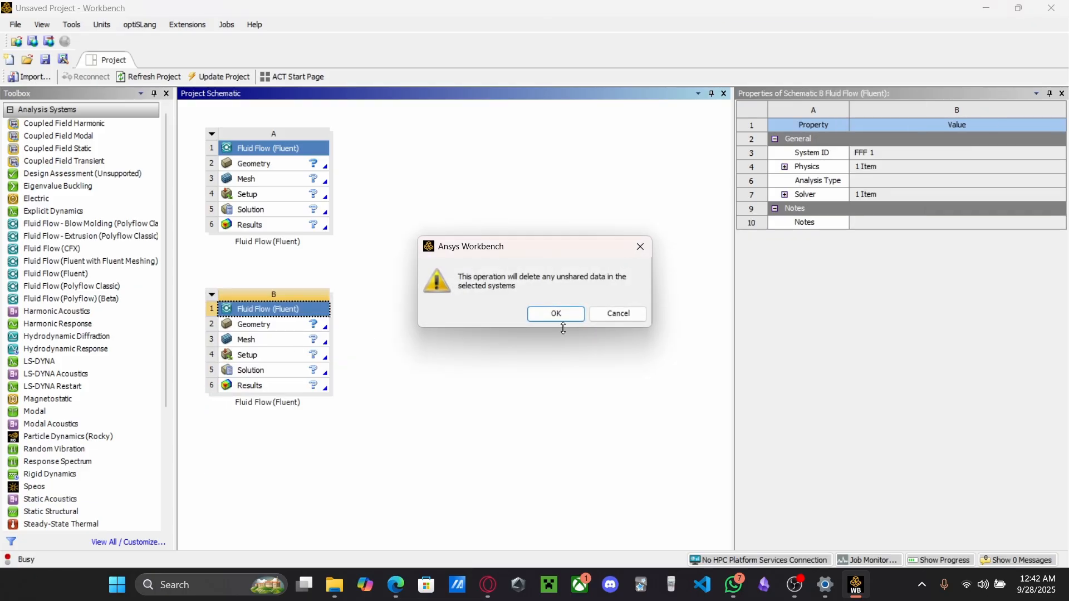
left_click(558, 315)
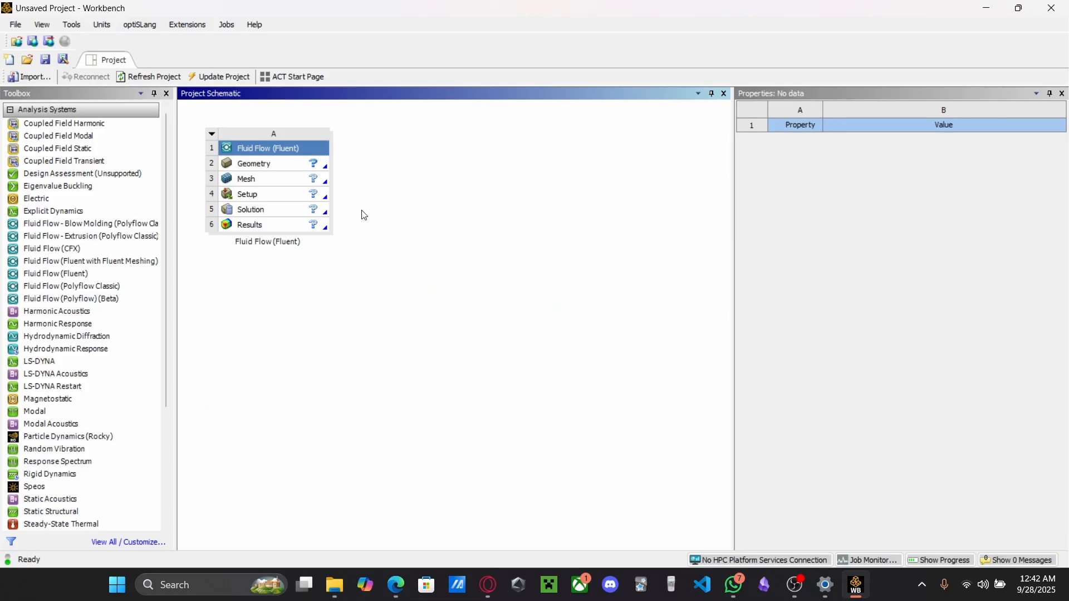
left_click(294, 165)
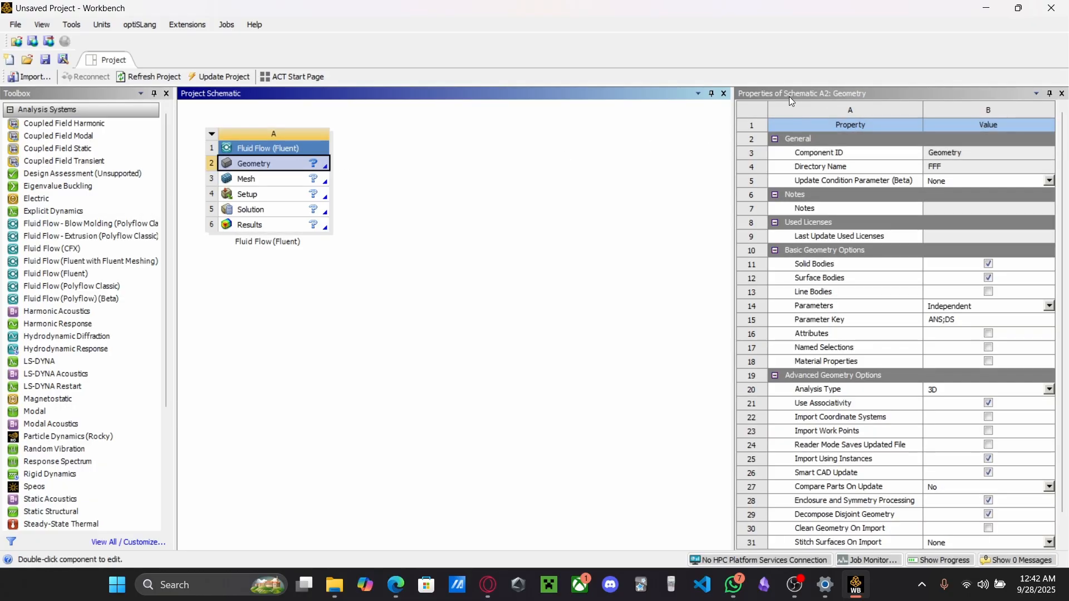
left_click(947, 389)
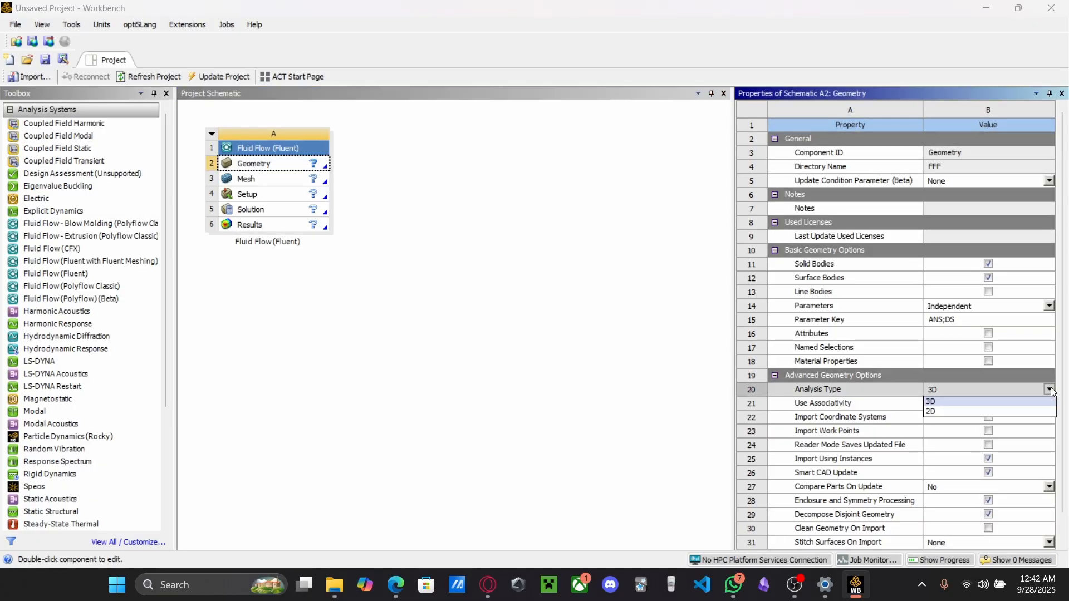
Set the Geometry Analysis Type to 2D and create a New DesignModeler Geometry
left_click(935, 412)
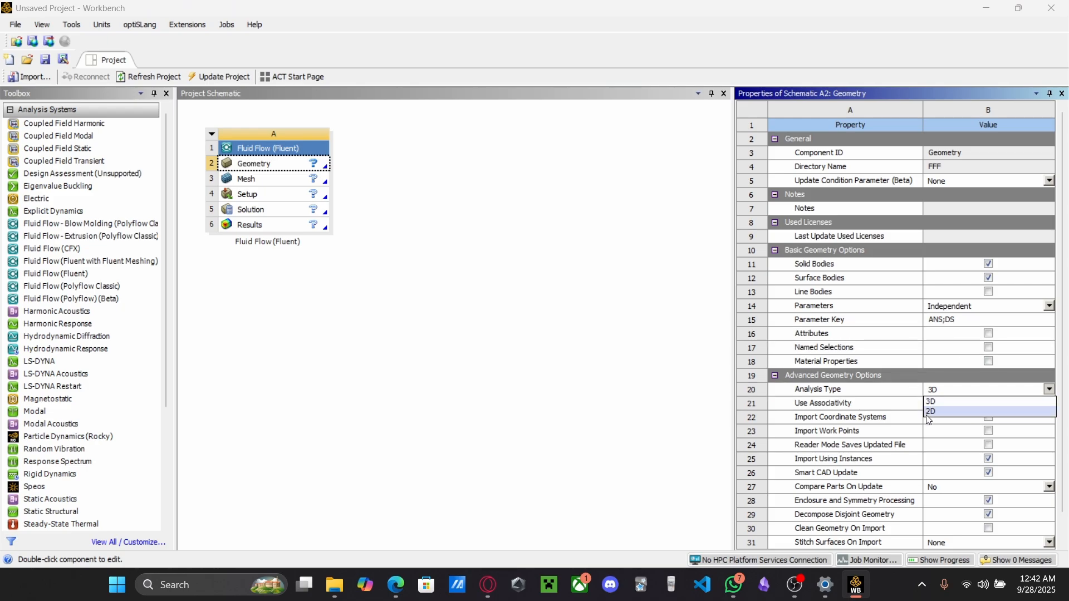
left_click(594, 346)
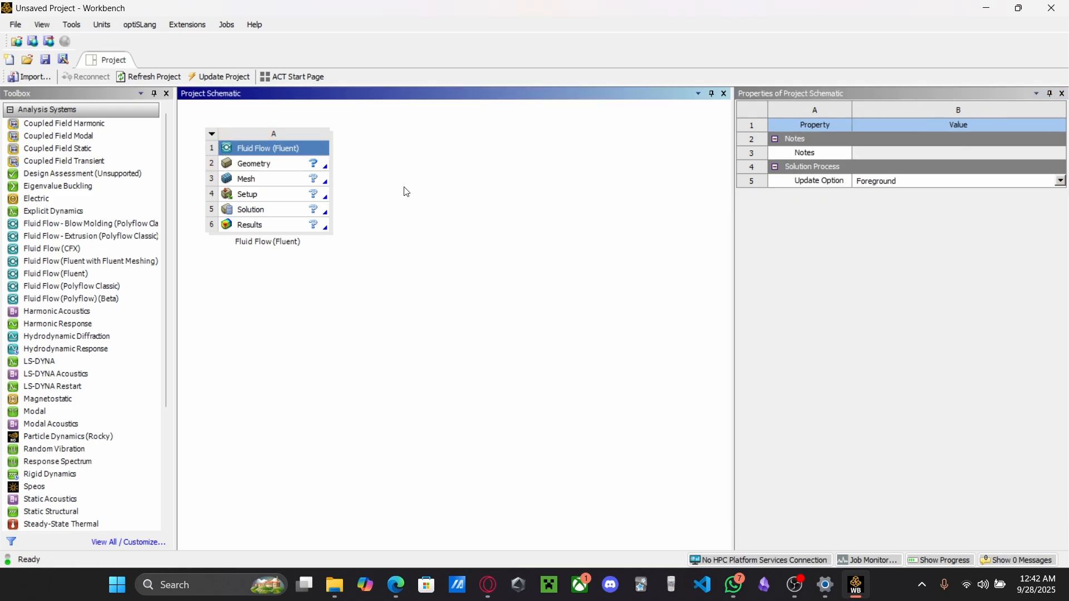
left_click(261, 165)
right_click(260, 165)
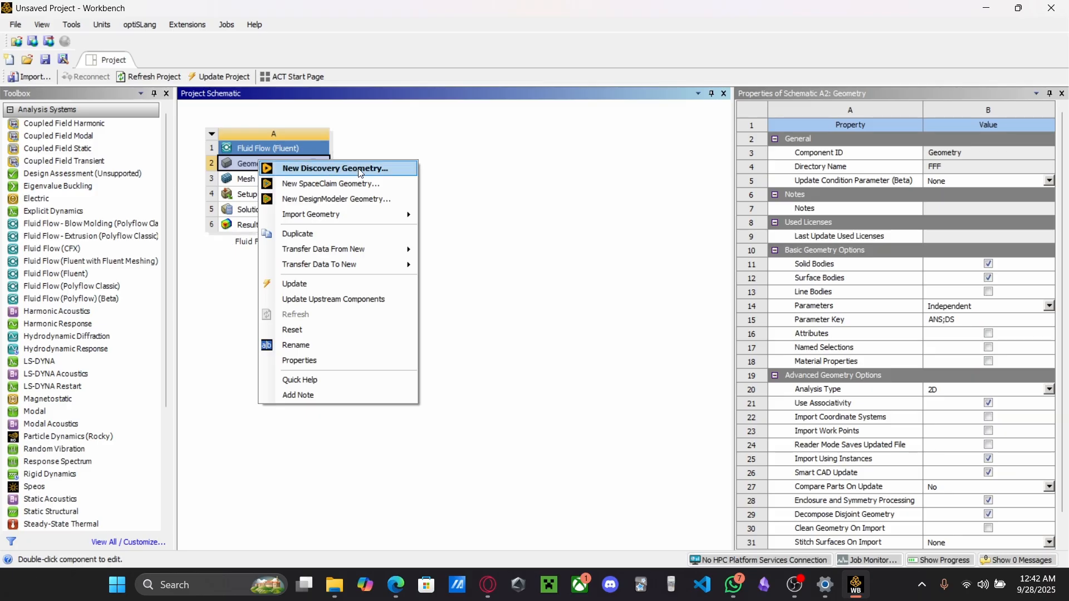
left_click(348, 200)
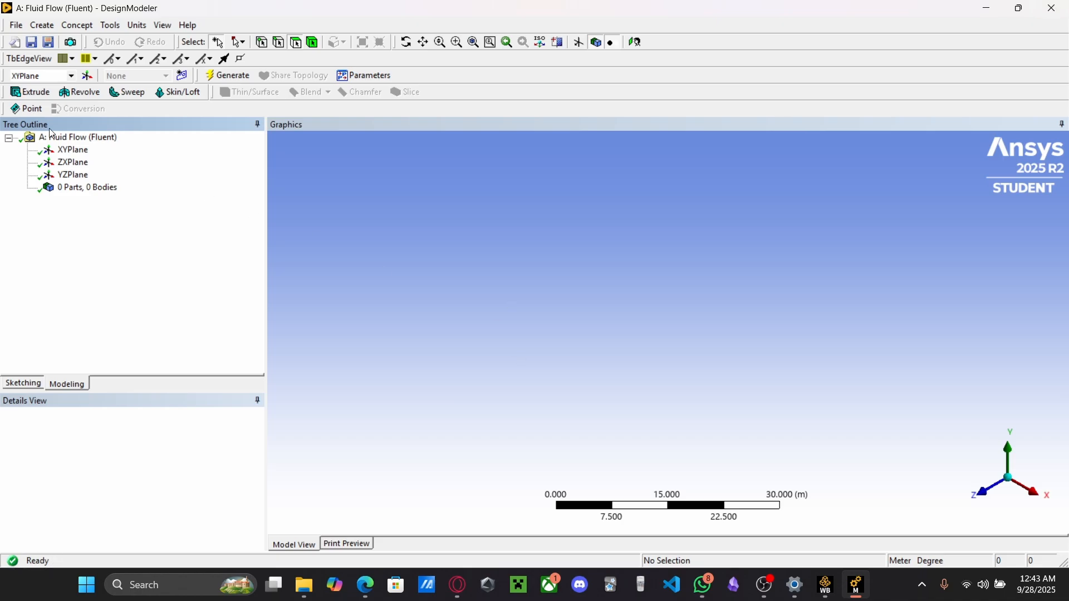
View the XYPlane face-on with Look At and zoom in
left_click(79, 153)
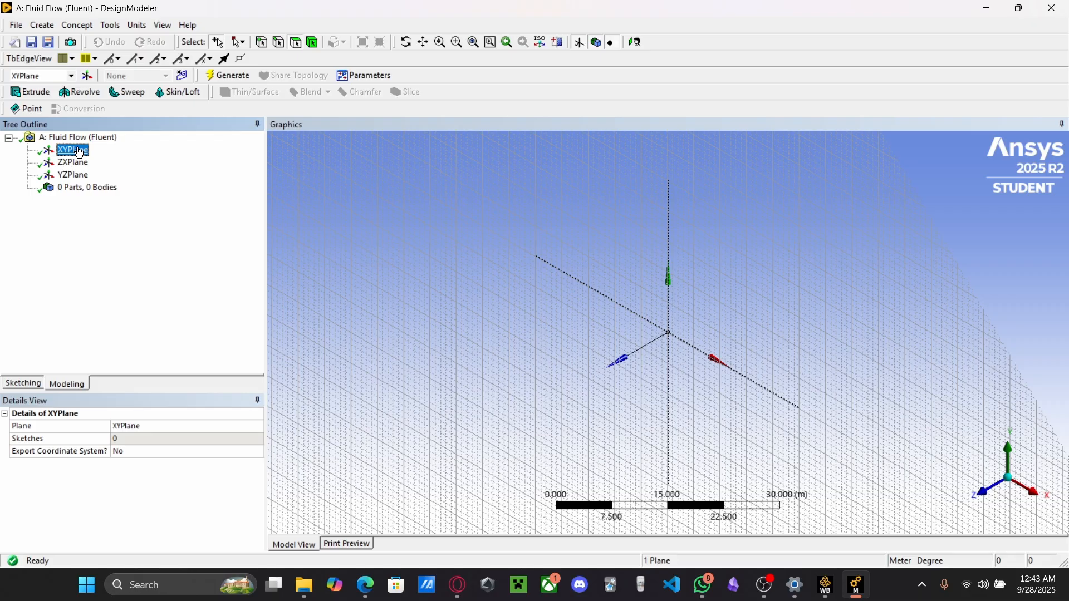
right_click(80, 153)
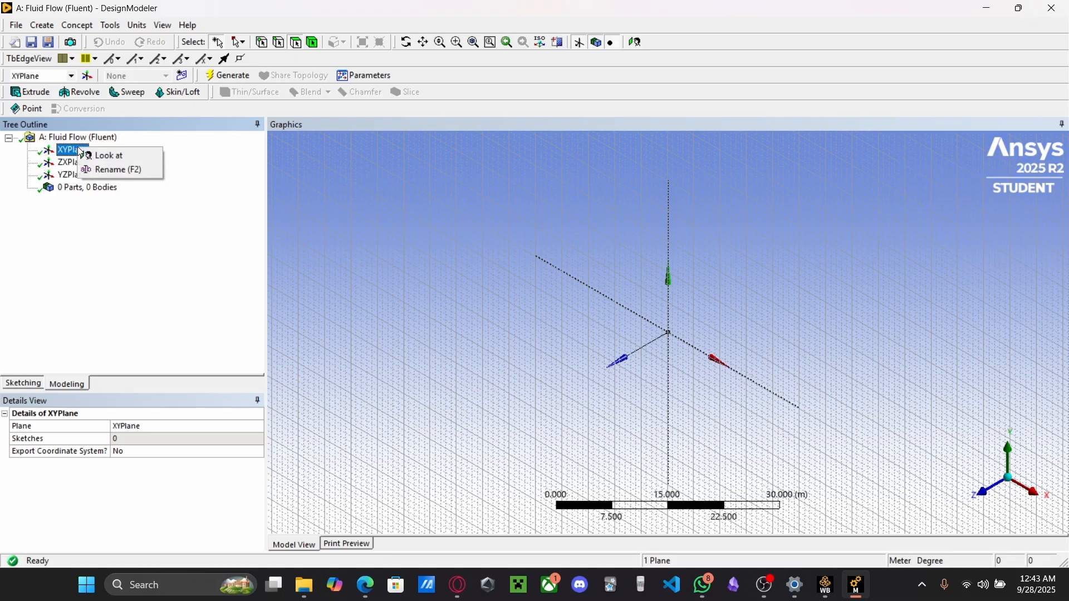
left_click(111, 156)
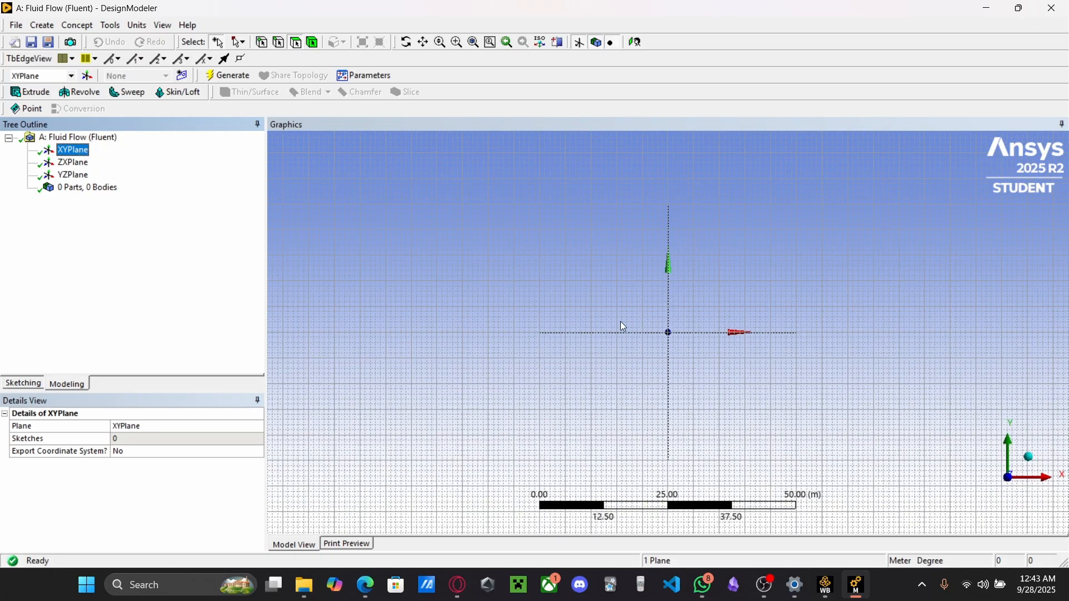
scroll(624, 325, "up", 3)
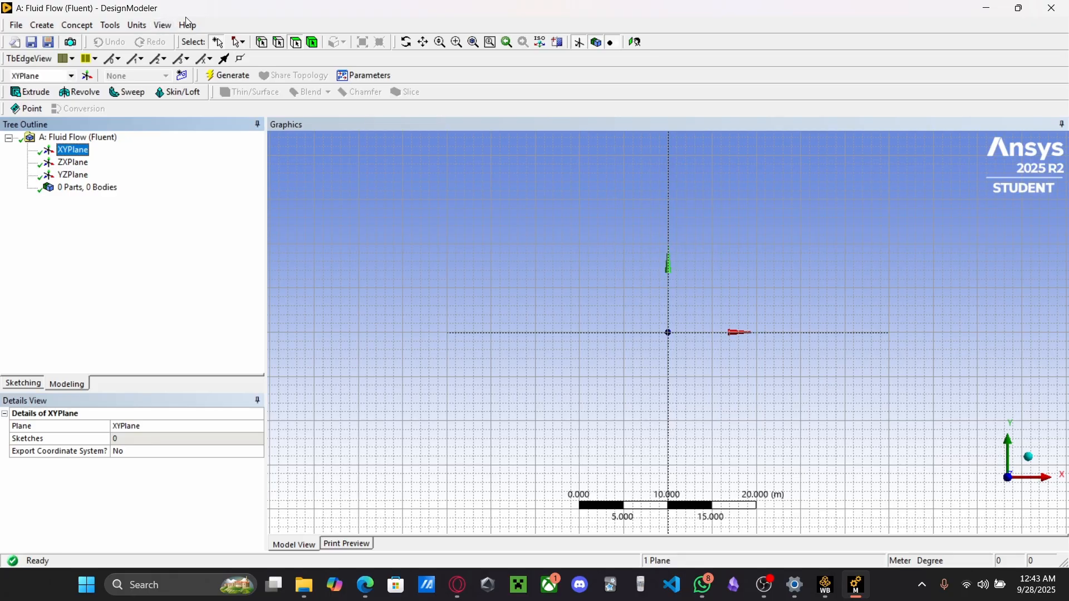
Set the model units to Centimeter, then return to the ANSYS Lab2 PDF
left_click(163, 25)
mouse_move(139, 28)
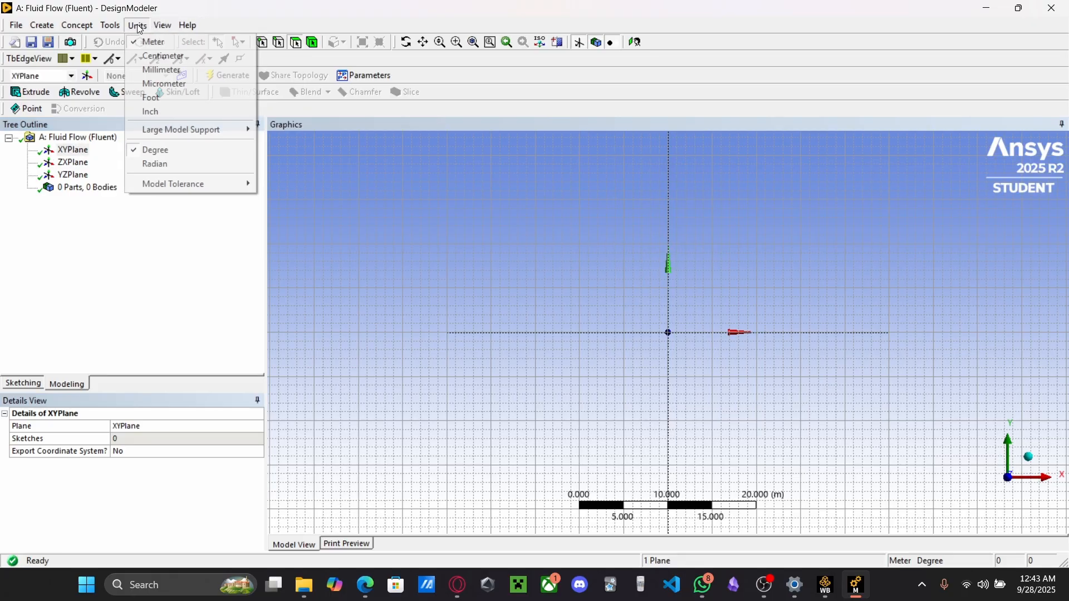
left_click(159, 56)
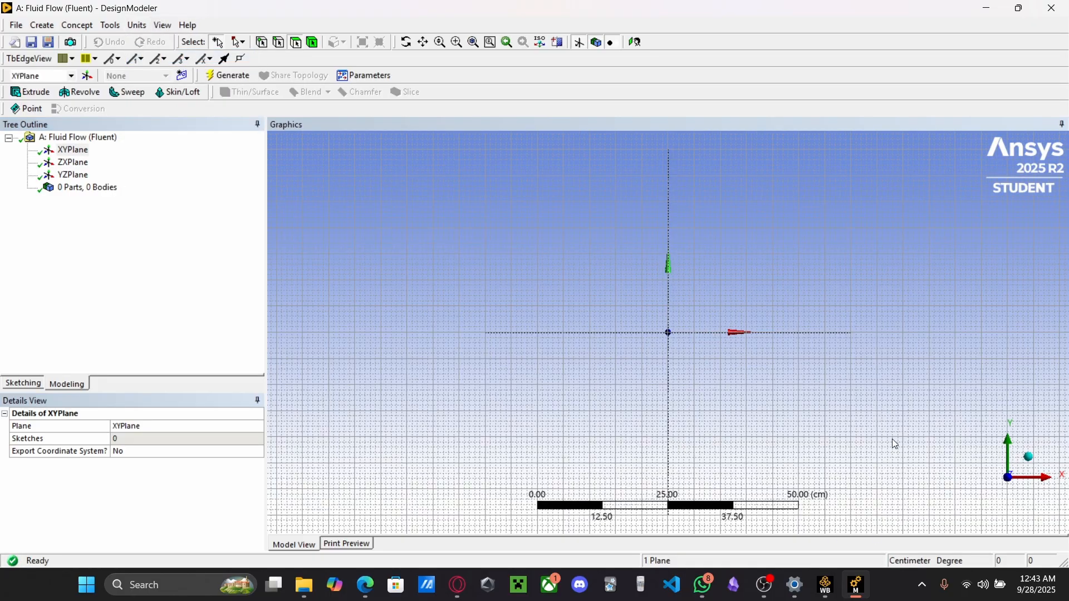
left_click(365, 585)
scroll(513, 274, "up", 8)
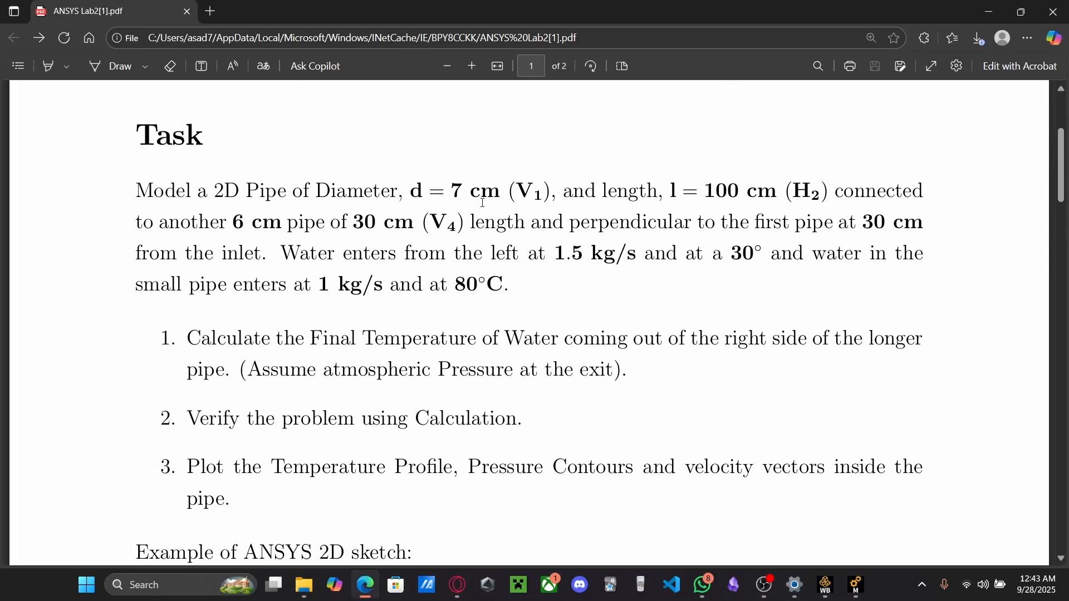
Highlight the 7 cm diameter and 100 cm length in the task, then return to DesignModeler
left_click_drag(452, 188, 535, 192)
left_click_drag(682, 192, 812, 193)
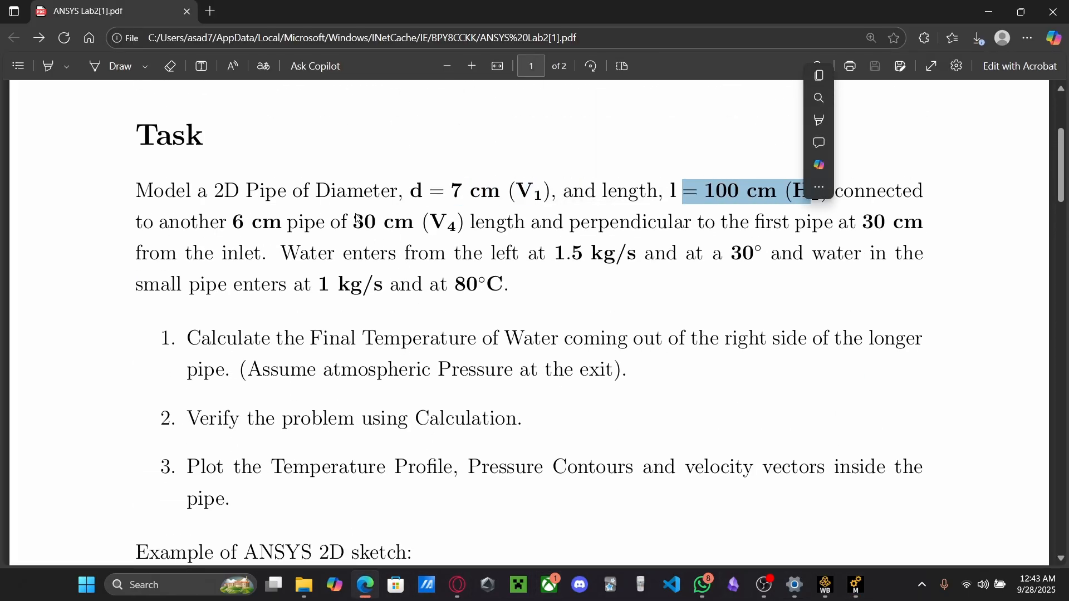
left_click(255, 223)
left_click_drag(254, 223, 301, 224)
right_click(291, 235)
left_click(402, 212)
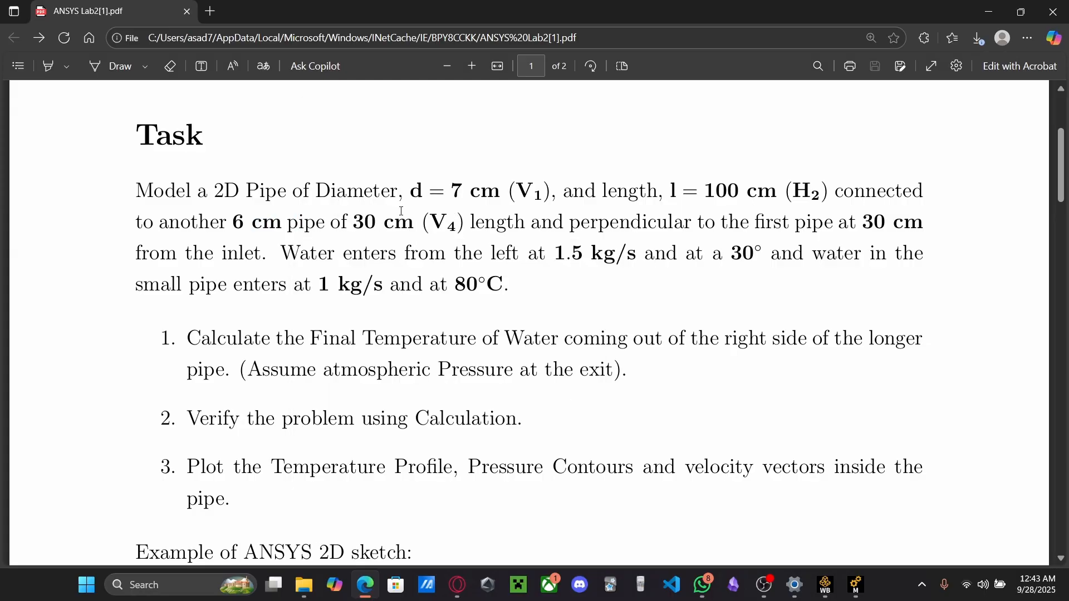
left_click(826, 585)
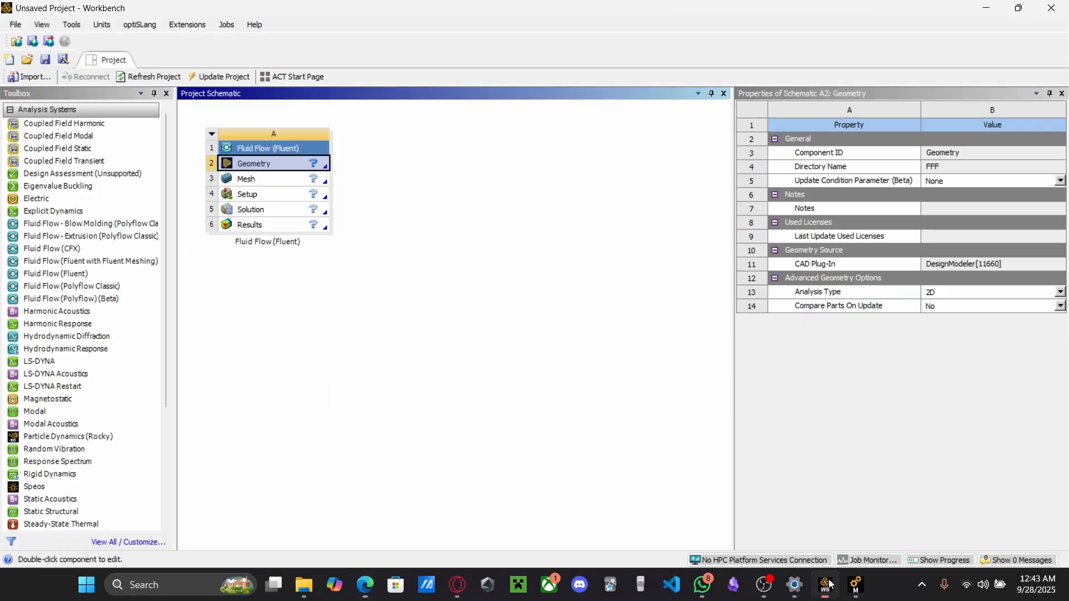
left_click(857, 586)
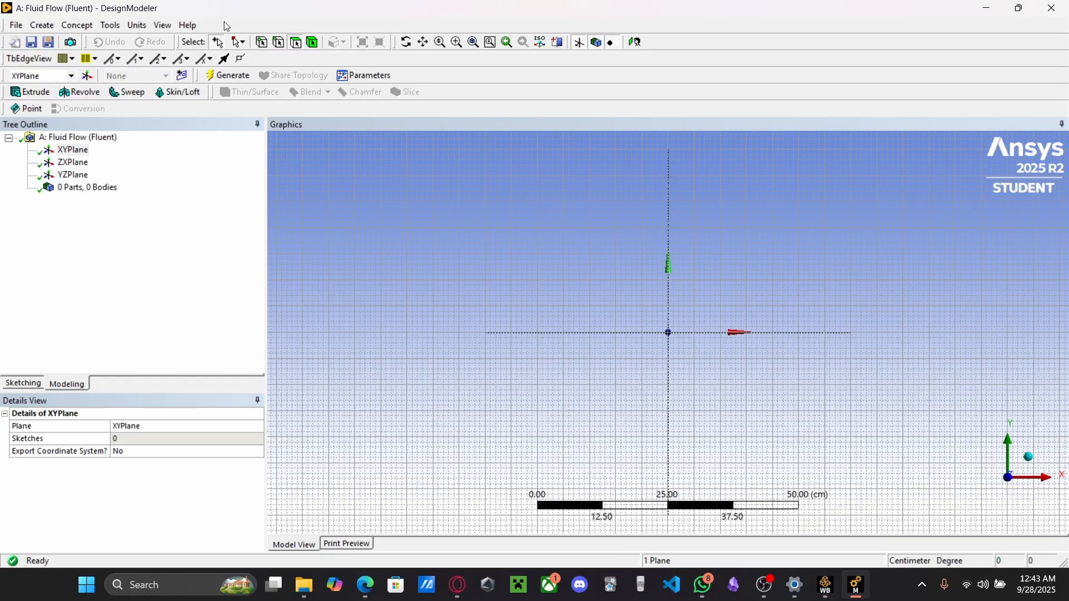
In Tools > Options > Sketching, keep Show Grid and Snap to Grid at Yes, then zoom in
left_click(108, 27)
left_click(154, 438)
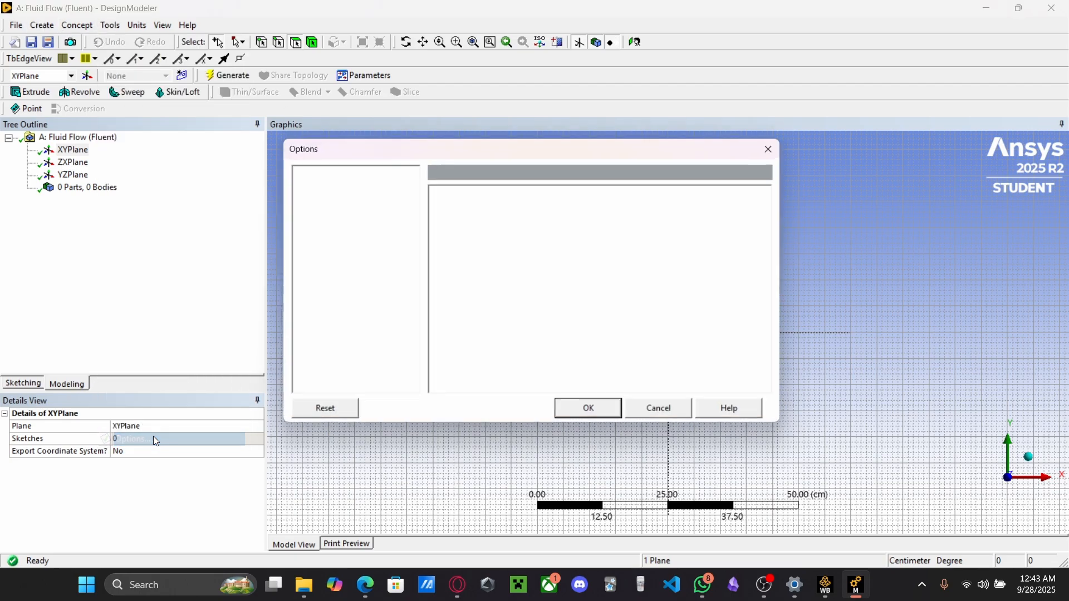
left_click(356, 247)
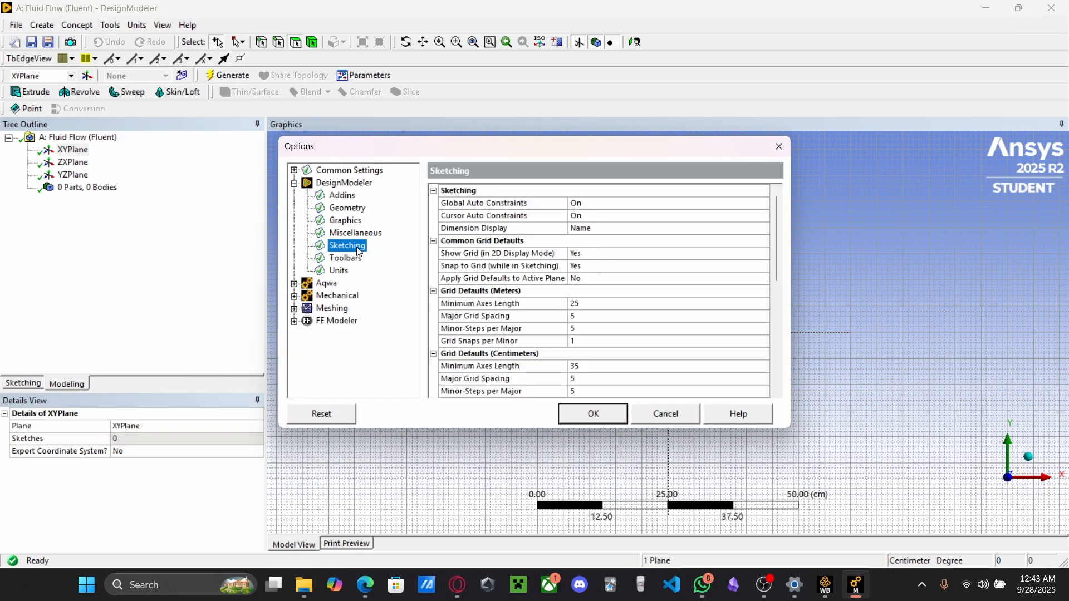
left_click(587, 256)
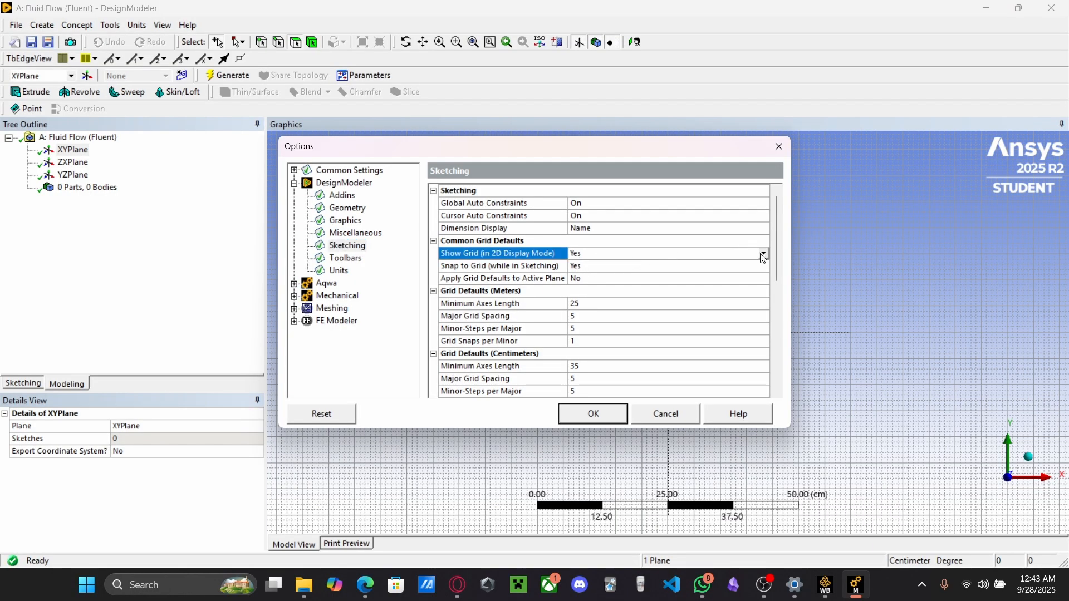
left_click(764, 253)
left_click(612, 264)
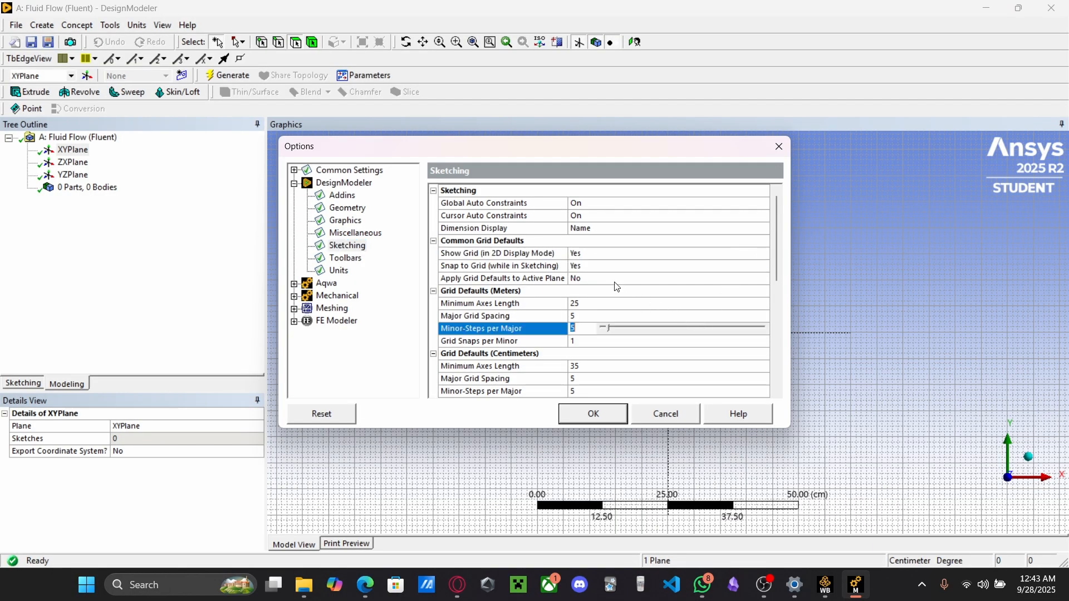
left_click(536, 268)
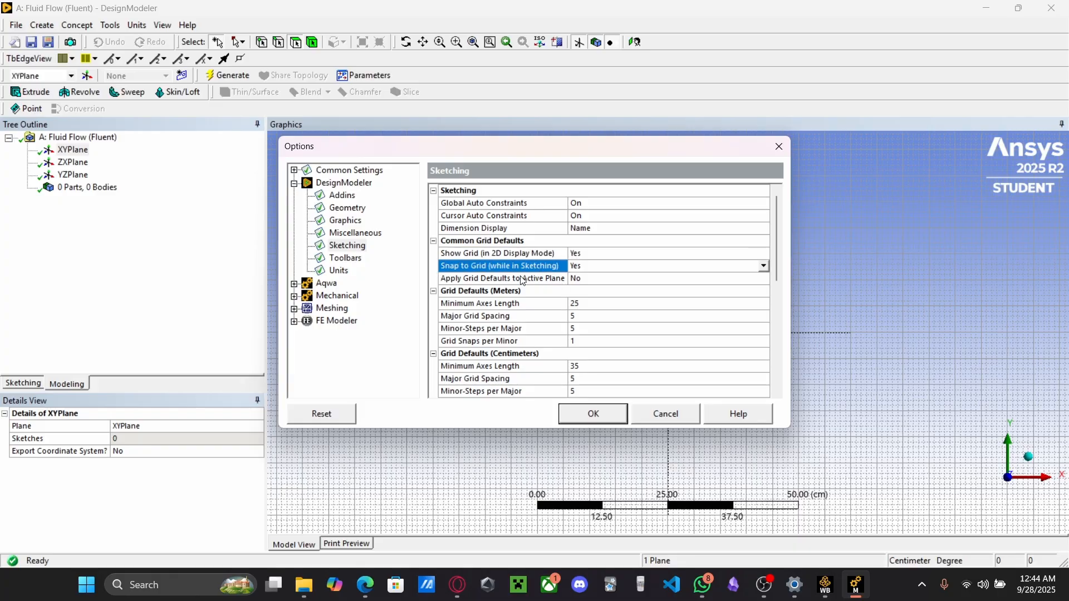
left_click(607, 413)
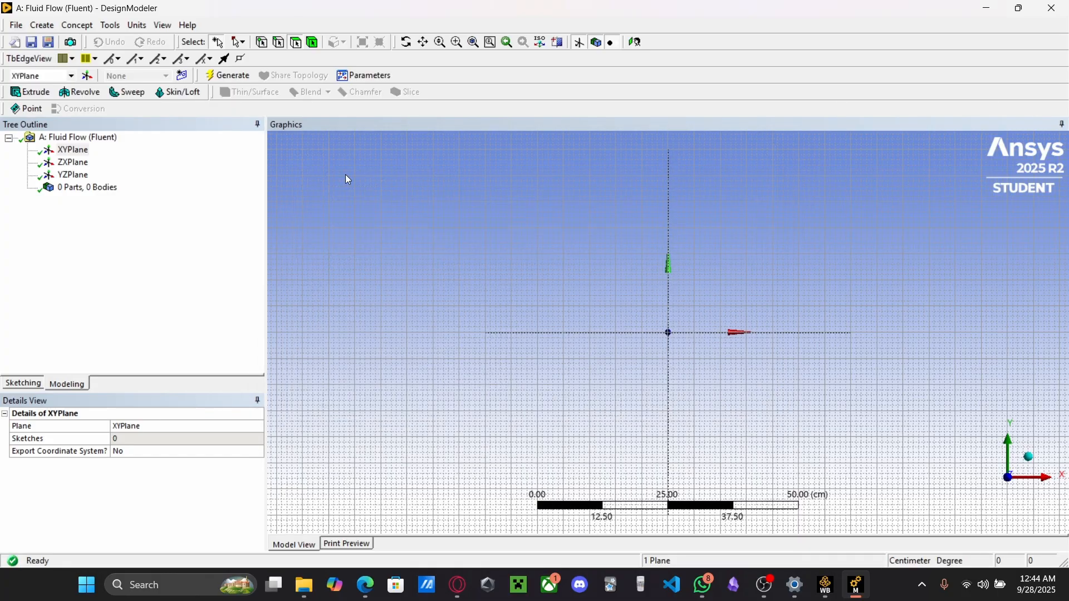
scroll(623, 321, "up", 1)
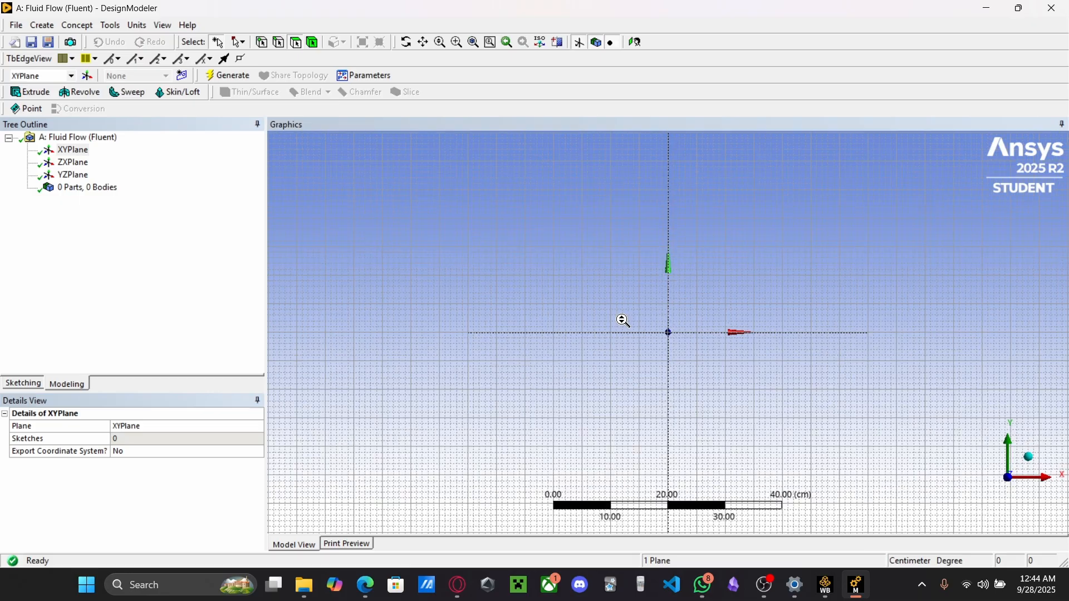
scroll(623, 322, "up", 1)
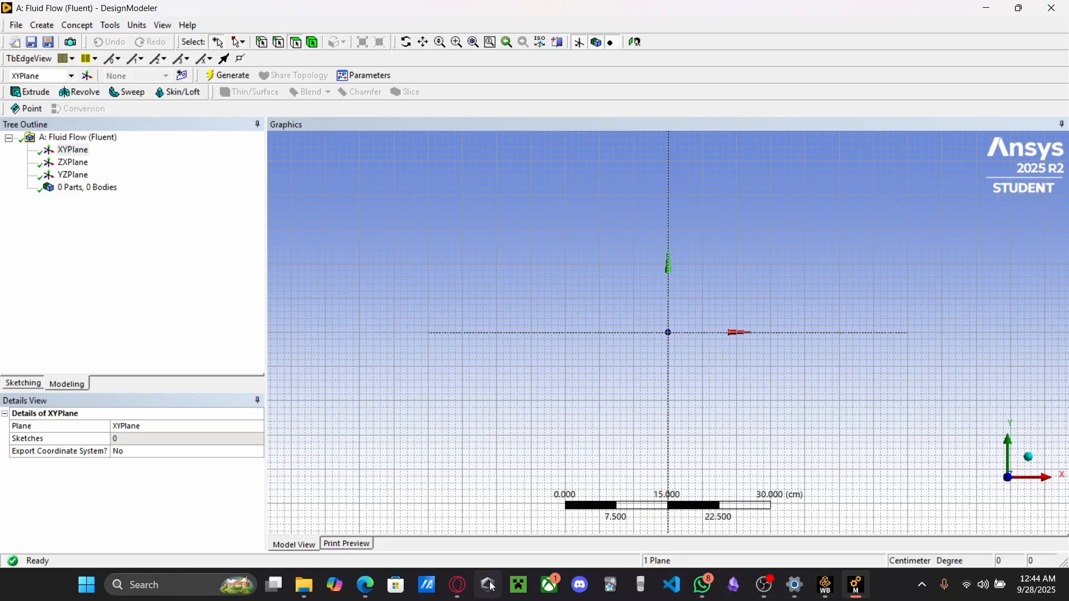
Find the example T-junction sketch in the lab PDF and trace the top pipe with Draw
left_click(365, 585)
scroll(365, 557, "down", 10)
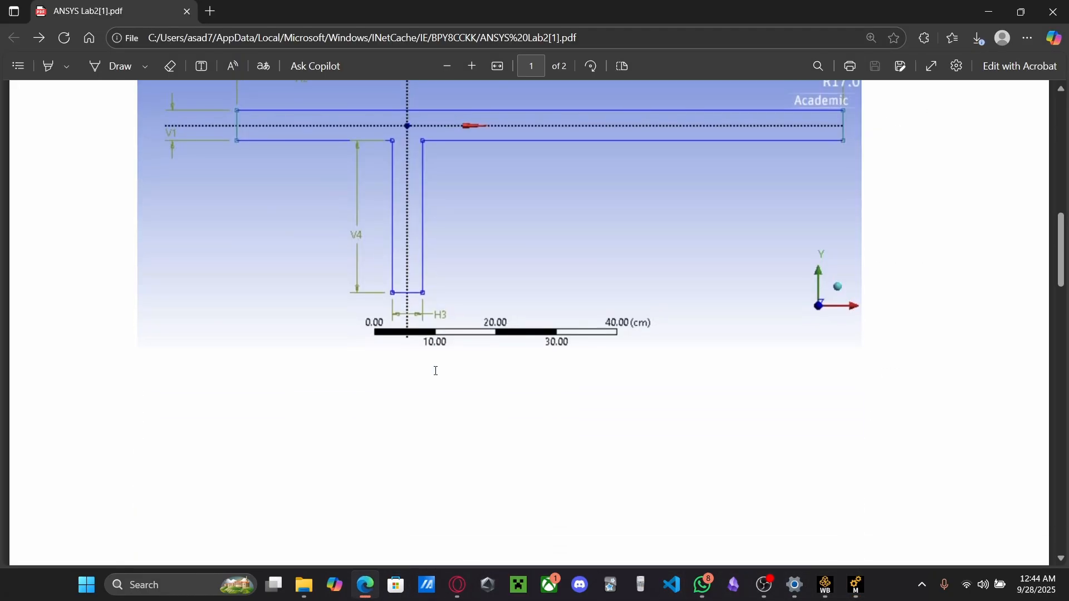
scroll(434, 370, "up", 3)
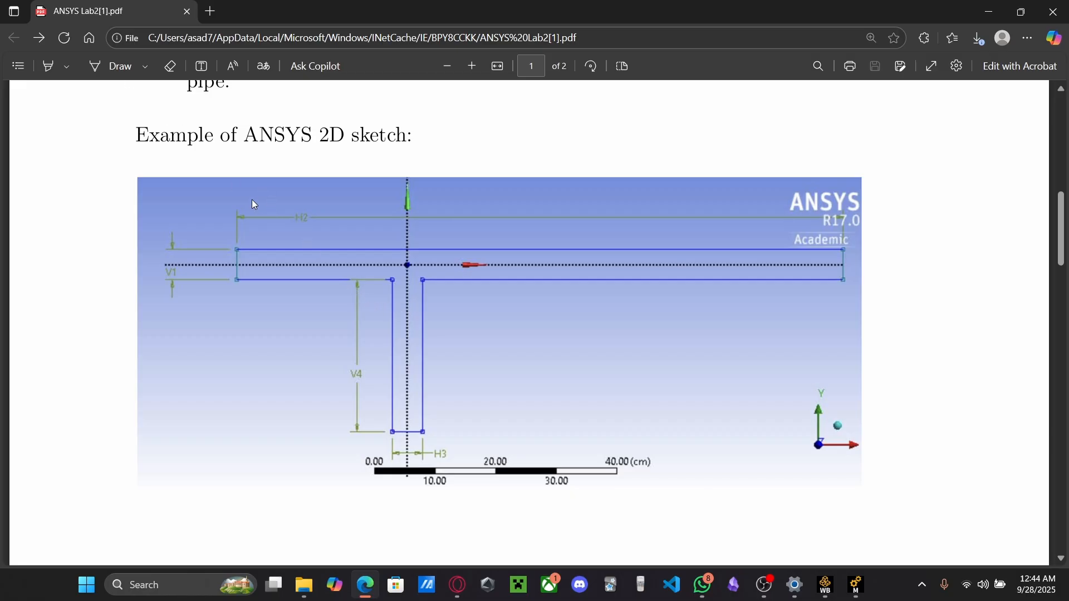
left_click(110, 68)
mouse_move(238, 252)
left_mouse_down()
mouse_move(774, 260)
mouse_move(824, 276)
mouse_move(255, 262)
mouse_move(412, 266)
mouse_move(393, 276)
mouse_move(394, 404)
mouse_move(429, 426)
mouse_move(432, 277)
mouse_move(392, 274)
left_mouse_up()
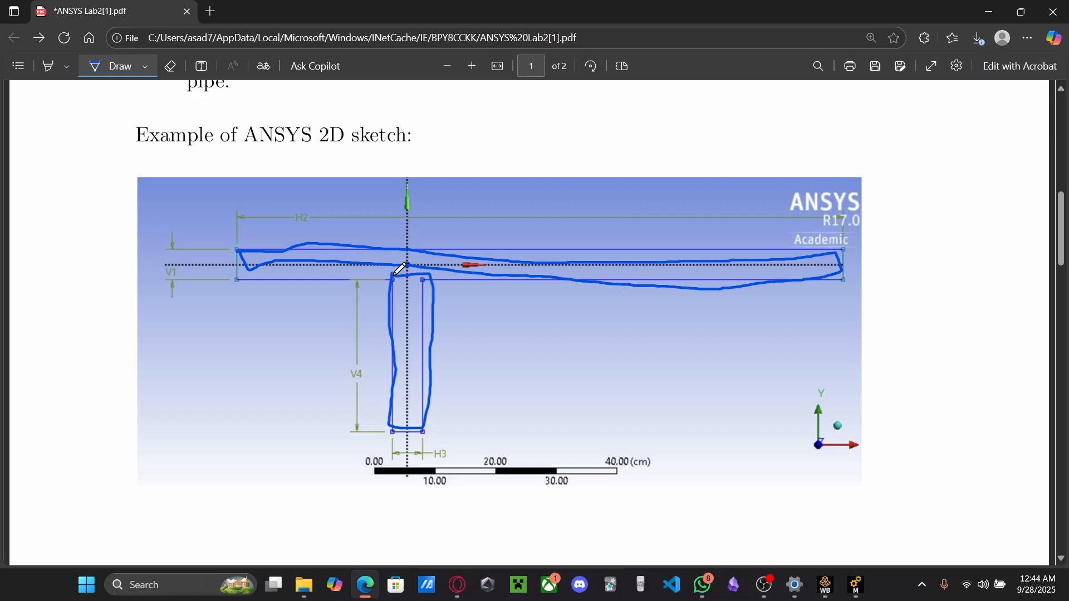
Erase the traced outline, then return to DesignModeler
left_click(171, 66)
left_click_drag(362, 232, 424, 287)
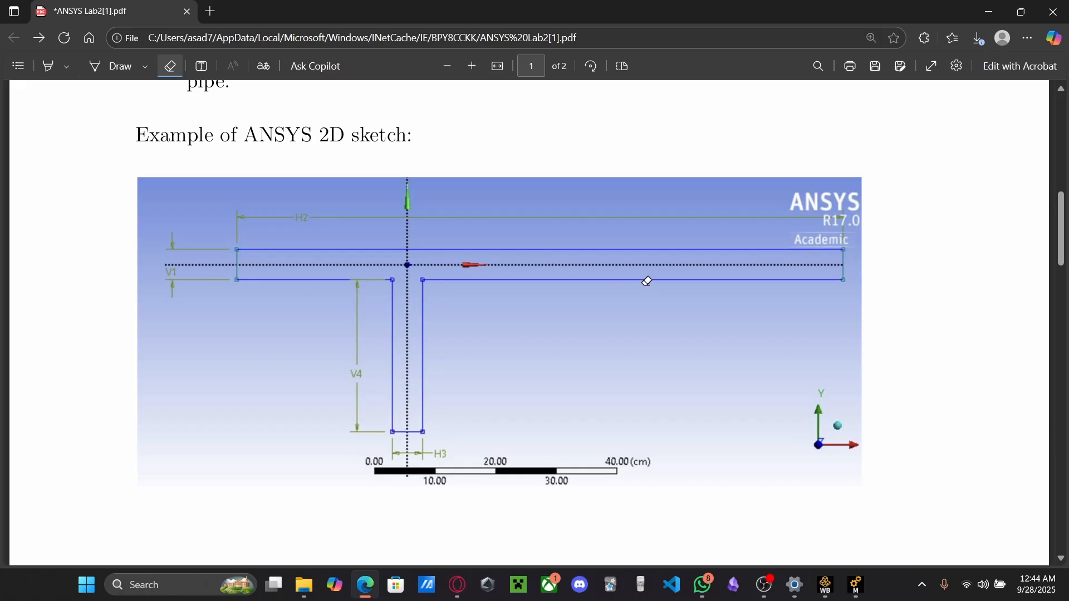
left_click(112, 67)
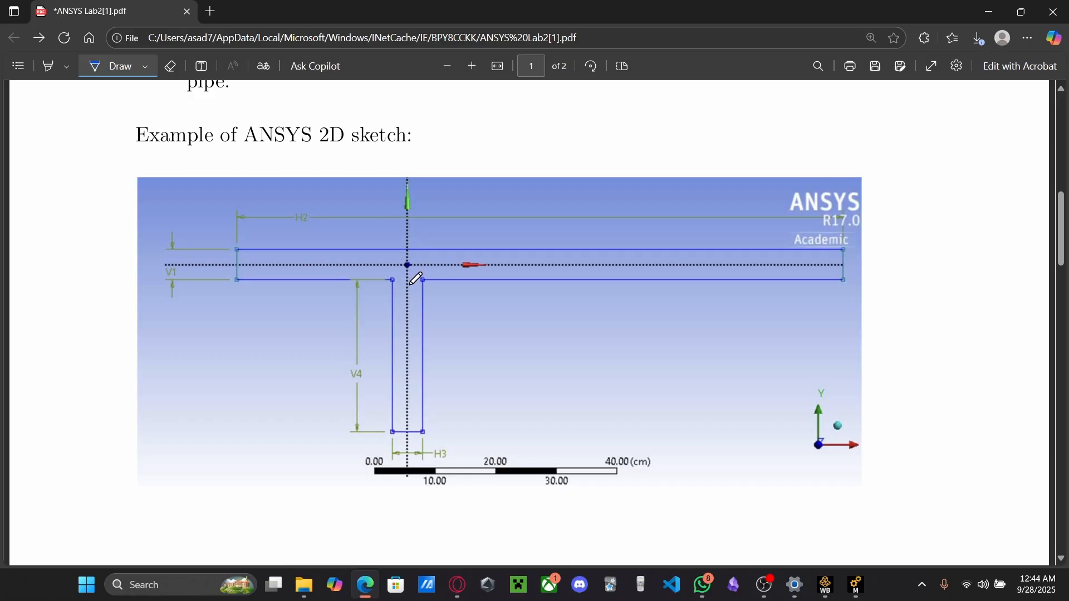
scroll(399, 370, "up", 1)
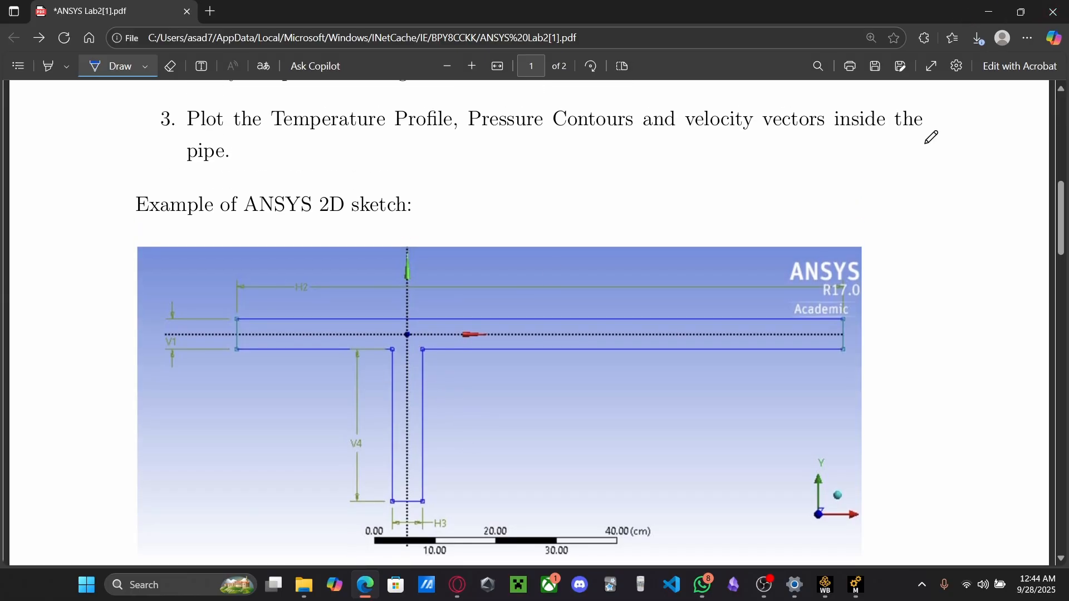
left_click(856, 584)
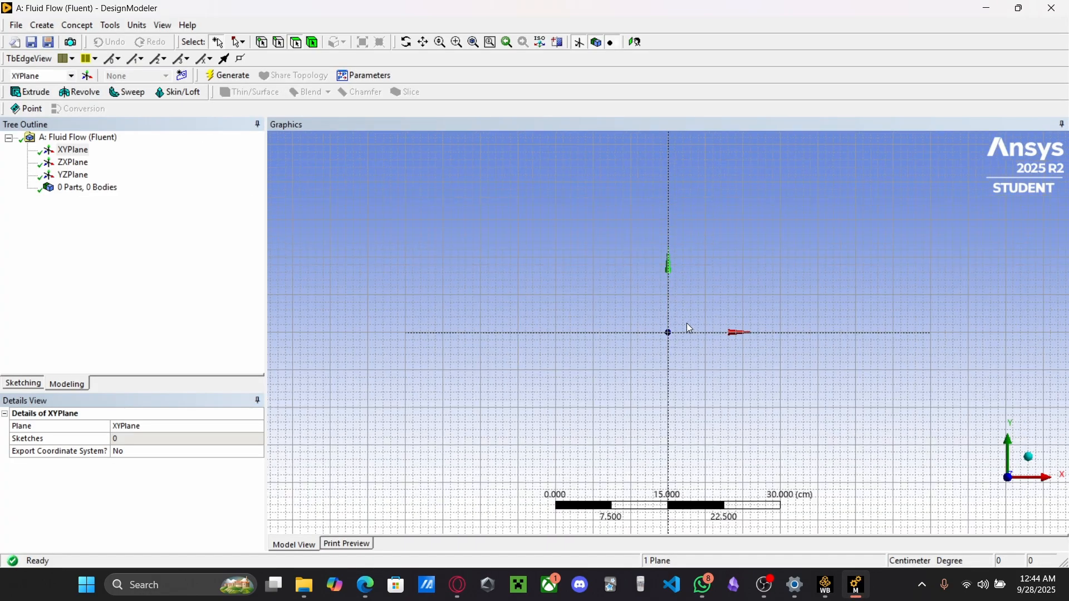
scroll(689, 328, "up", 2)
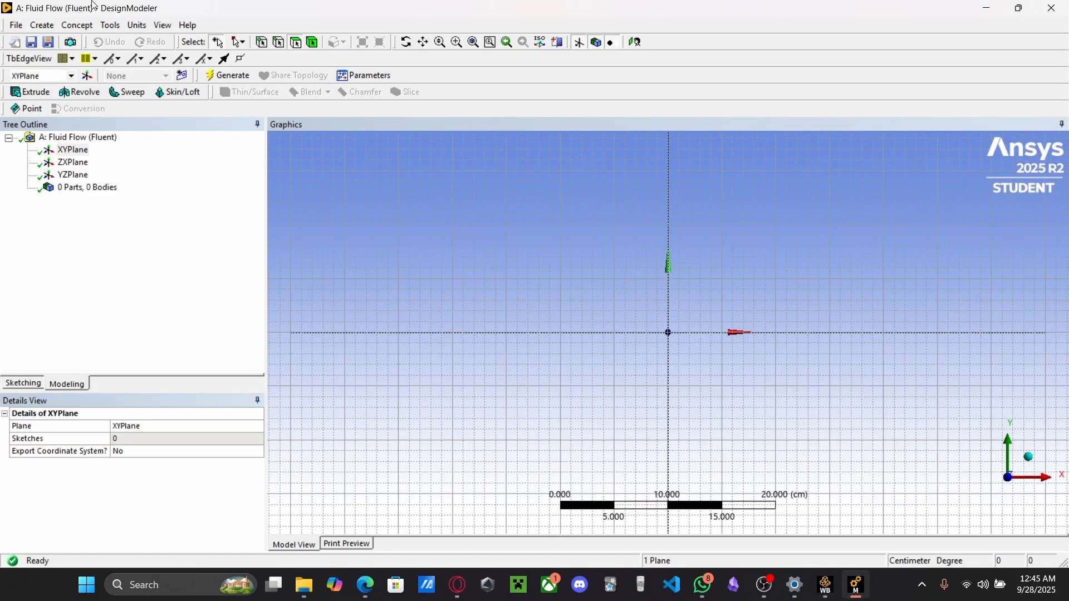
Create a sketch on the XYPlane and draw a horizontal line running left from the origin
left_click(71, 152)
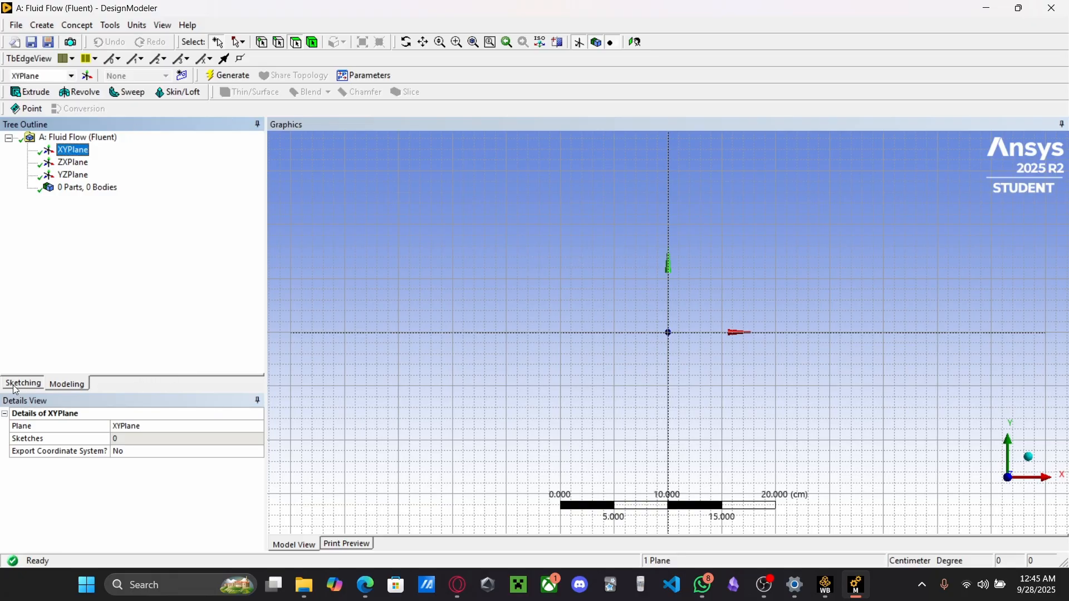
left_click(72, 385)
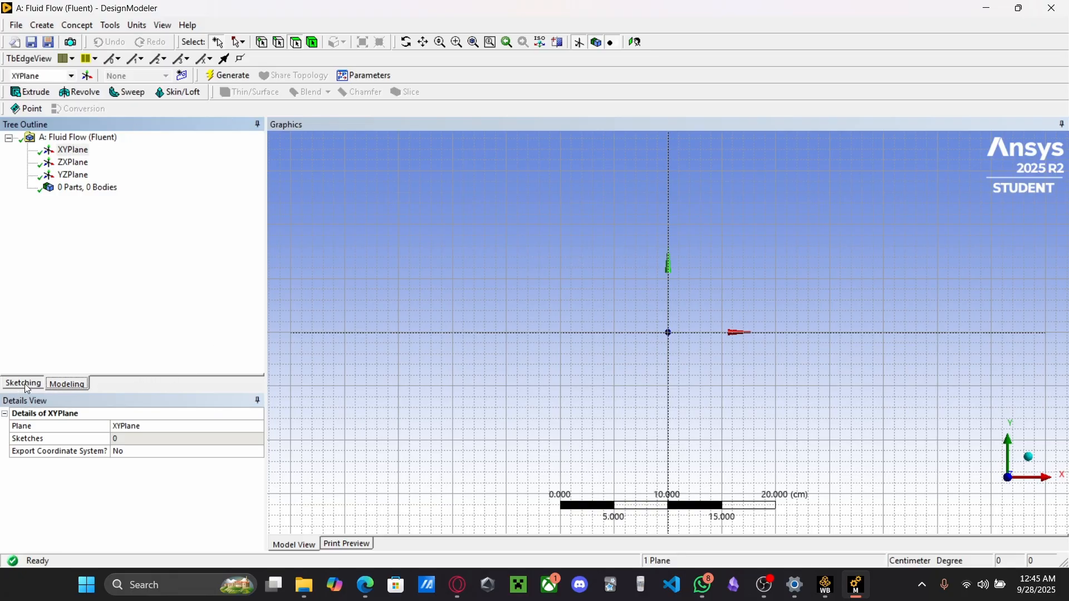
left_click(25, 383)
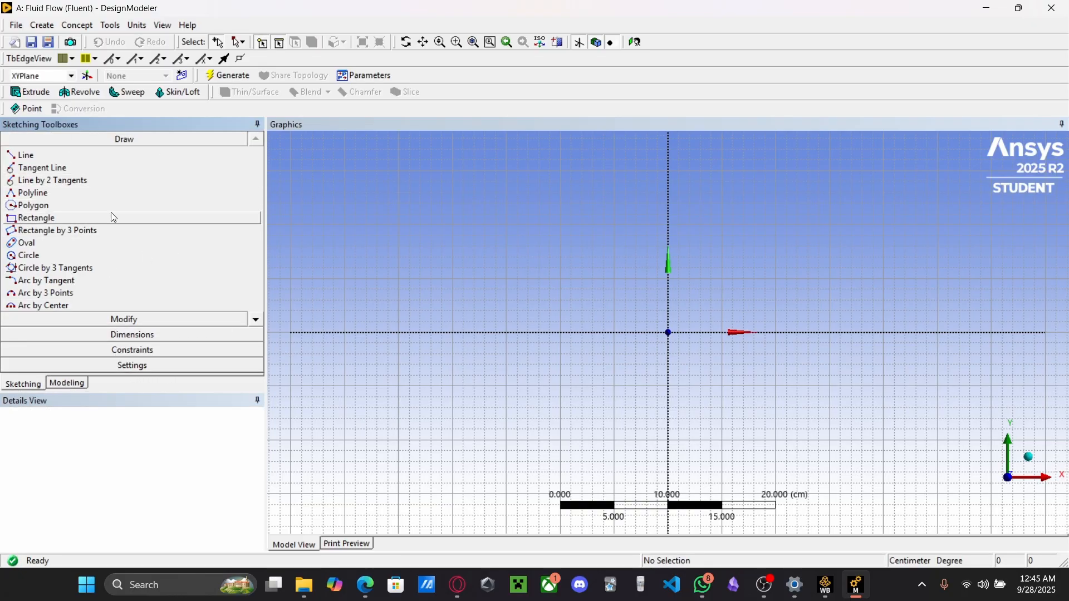
left_click(44, 154)
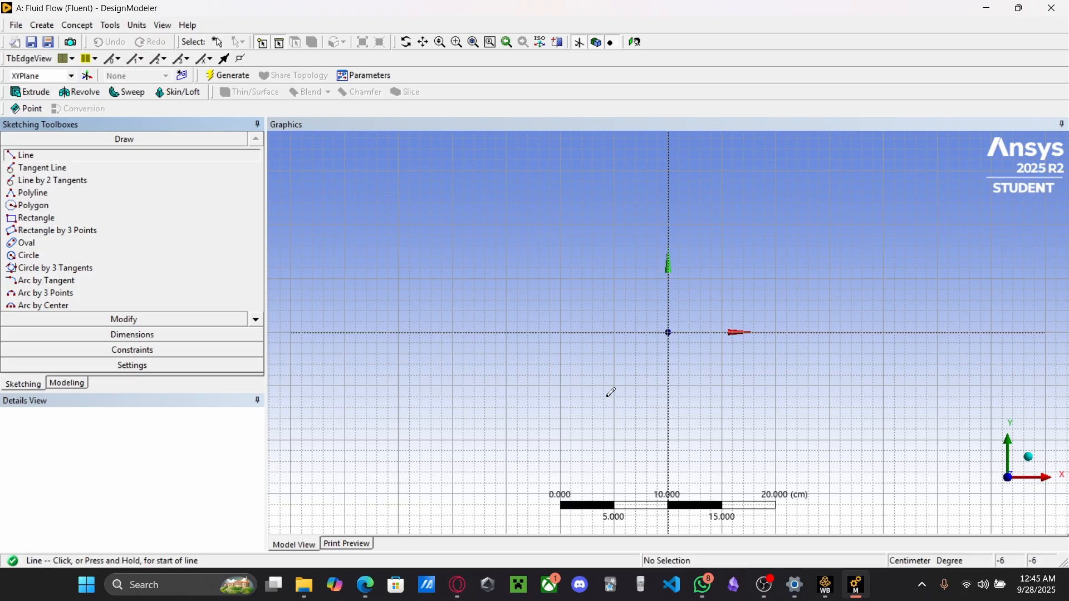
left_click(668, 332)
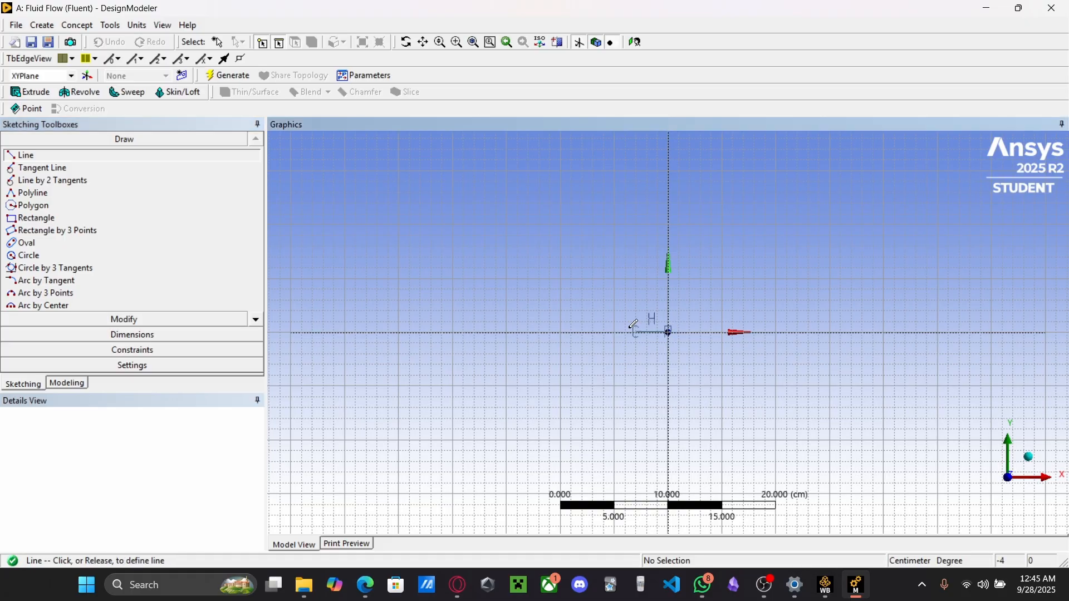
left_click(367, 333)
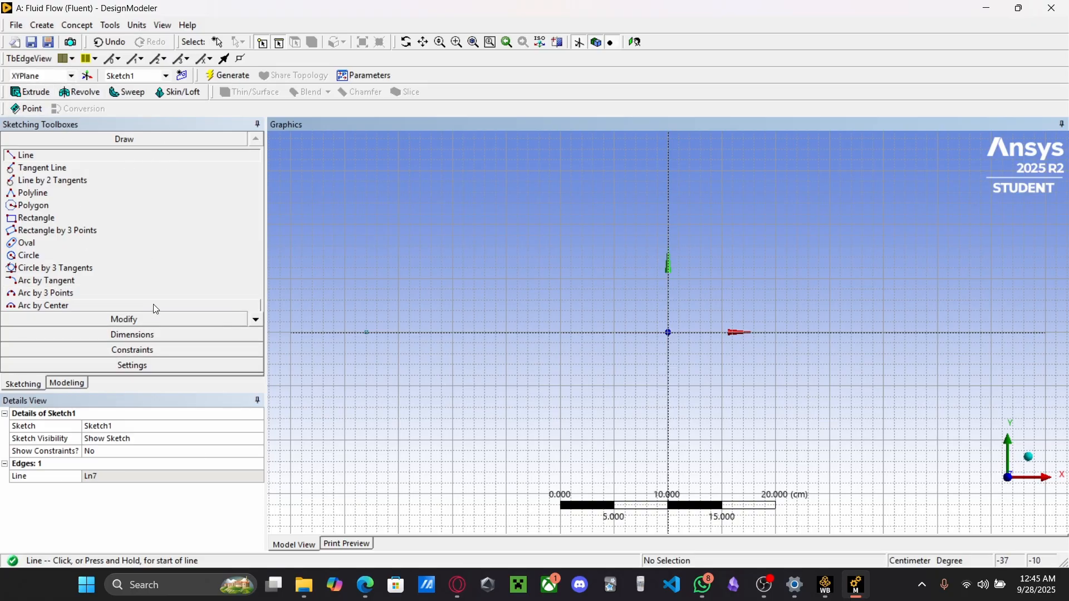
left_click(116, 335)
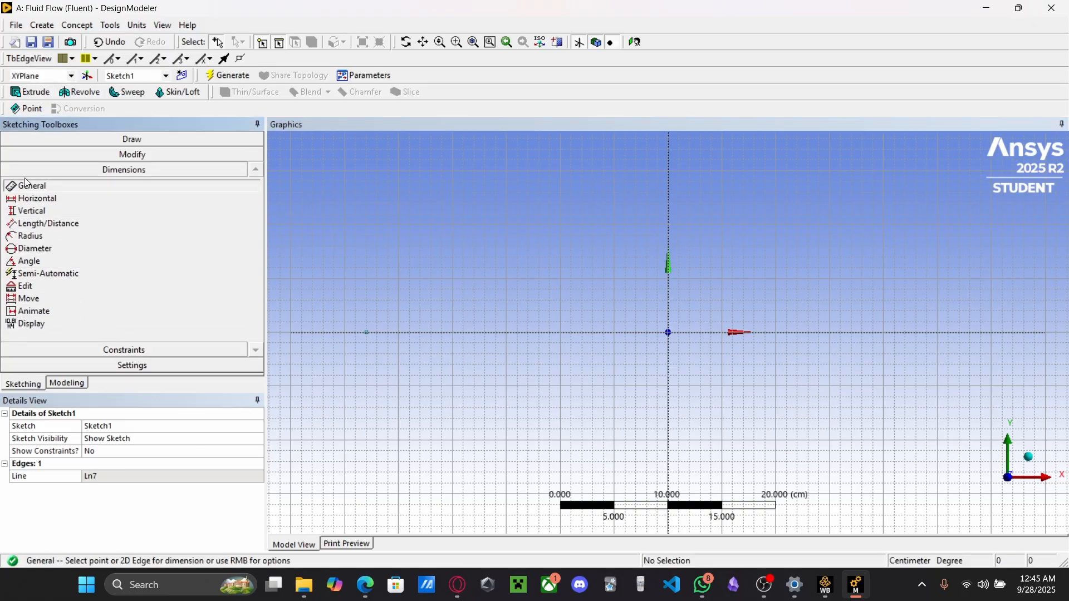
Give line Ln7 a horizontal dimension H1 and set its length to 30 cm
left_click(52, 198)
left_click(517, 332)
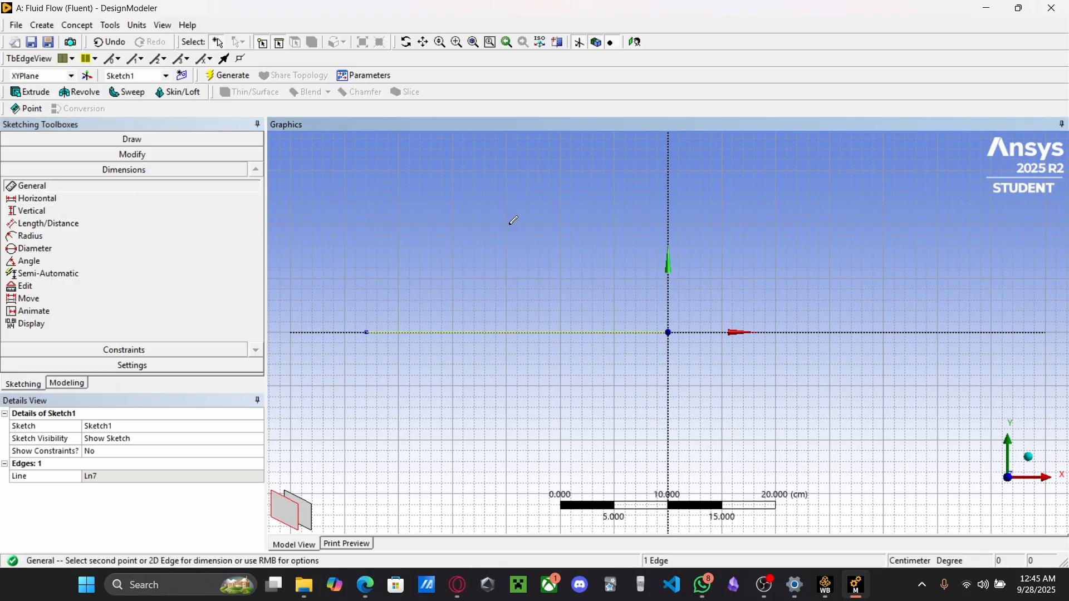
left_click(520, 189)
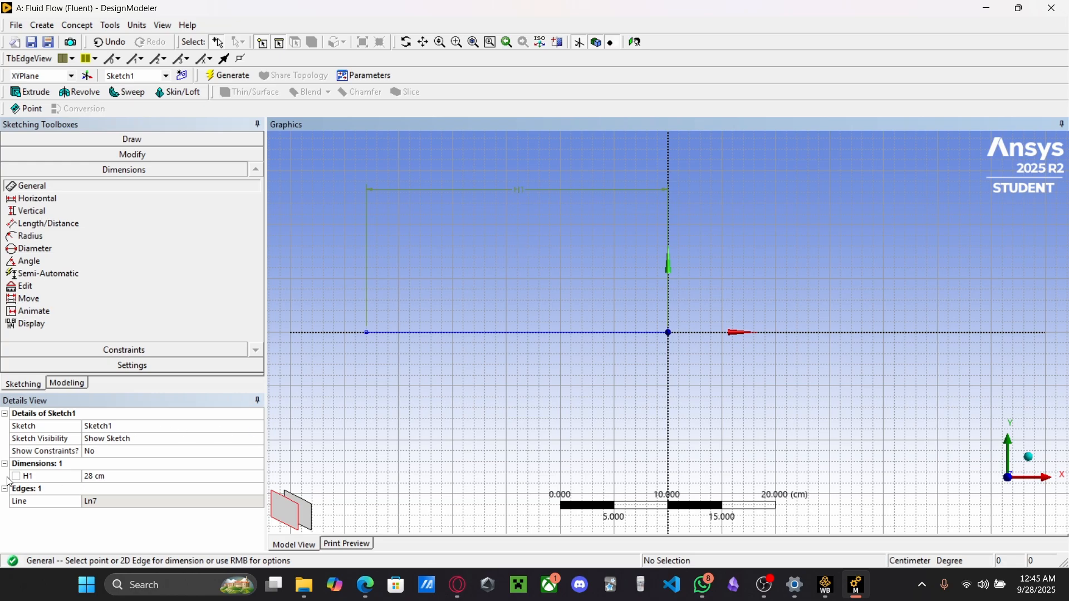
left_click(90, 478)
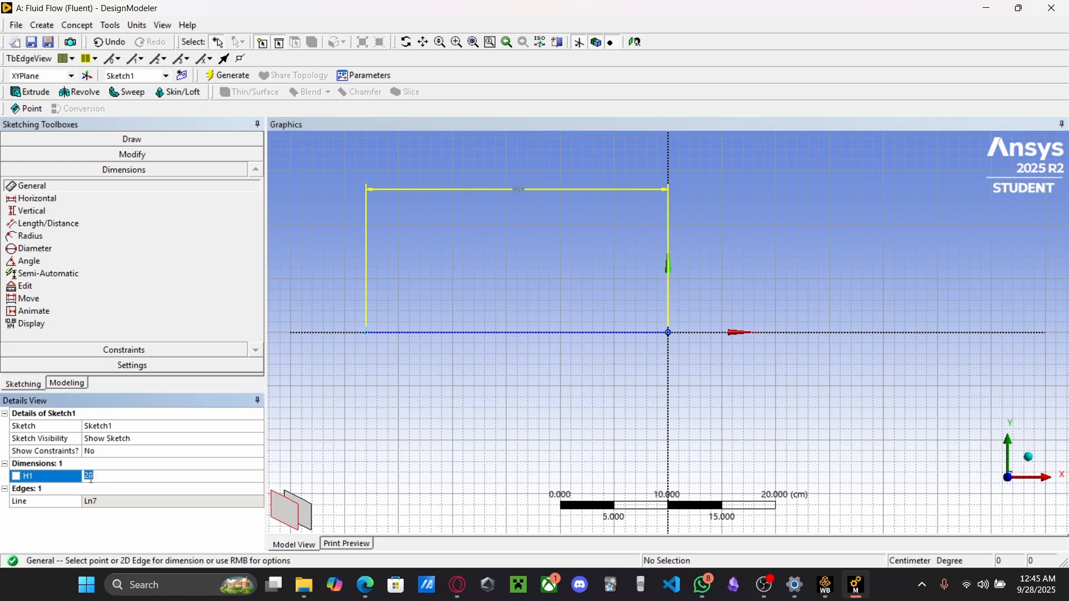
type("3")
key("Return")
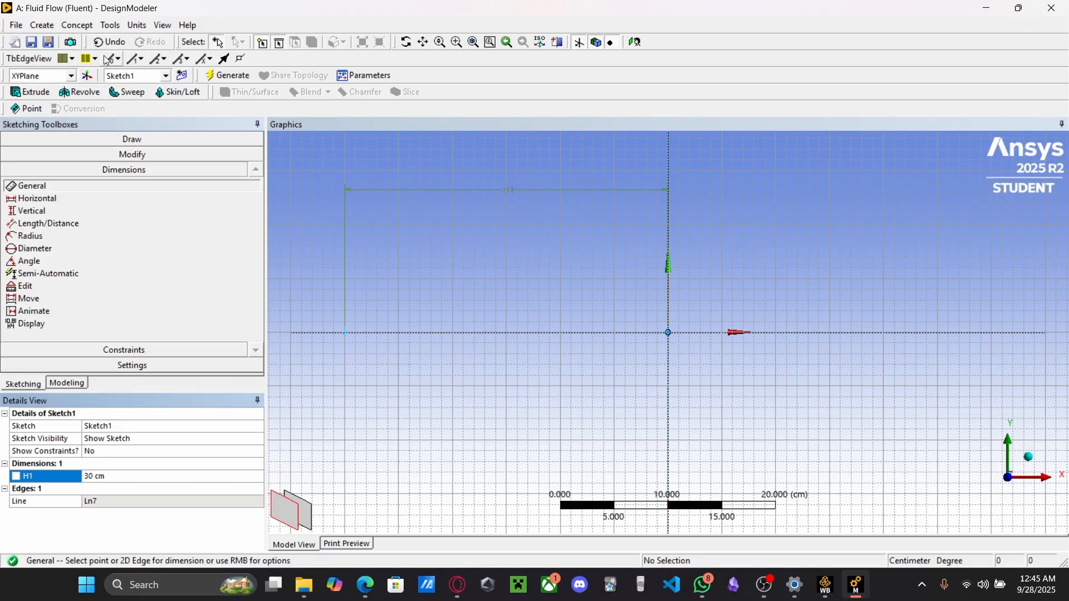
left_click(81, 139)
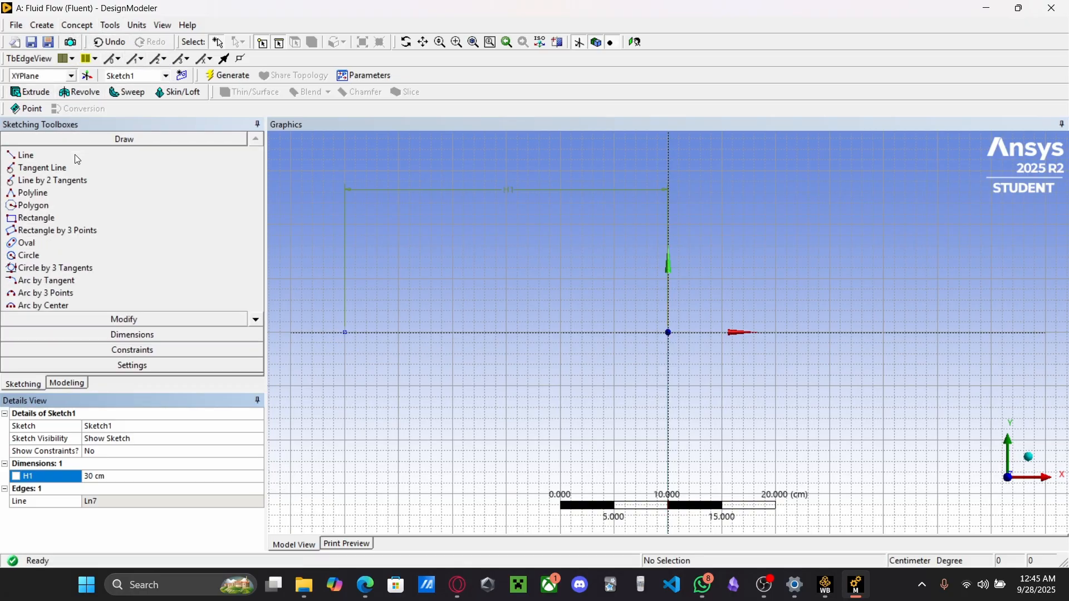
Draw short vertical lines up and down from the horizontal line's left end
left_click(28, 156)
left_click(345, 332)
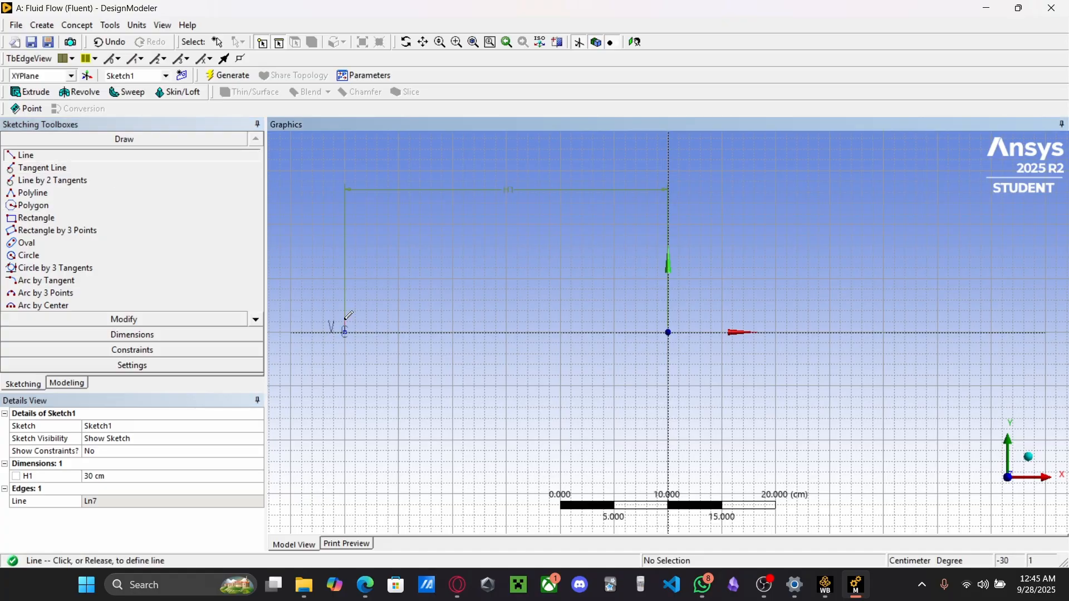
left_click(345, 277)
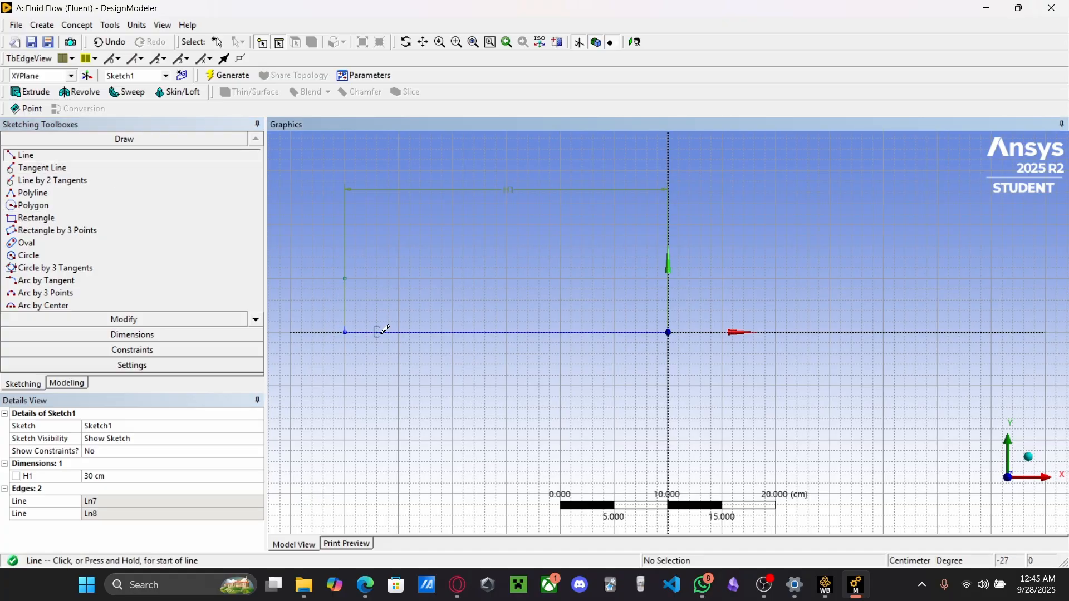
left_click(345, 386)
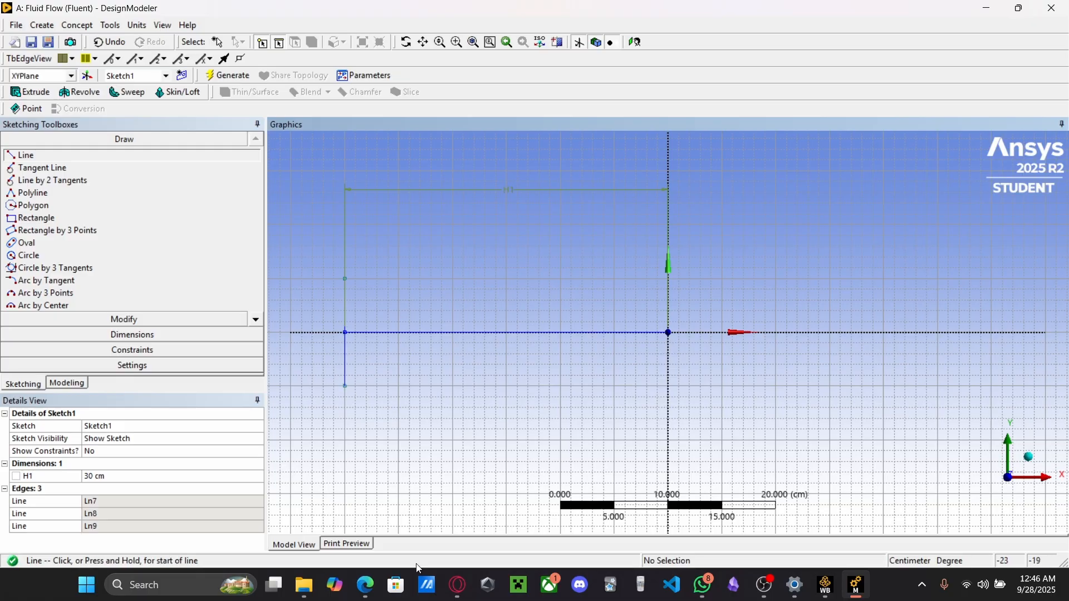
Dimension the upper and lower left vertical edges as V2 and V3, 3.5 cm each
left_click(139, 335)
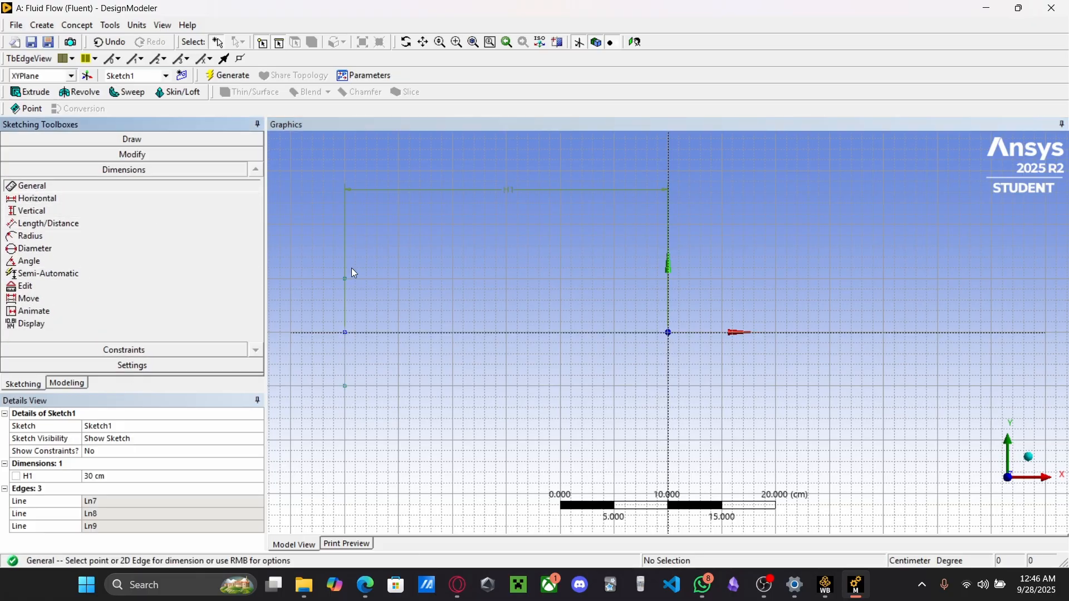
left_click(342, 300)
left_click(315, 304)
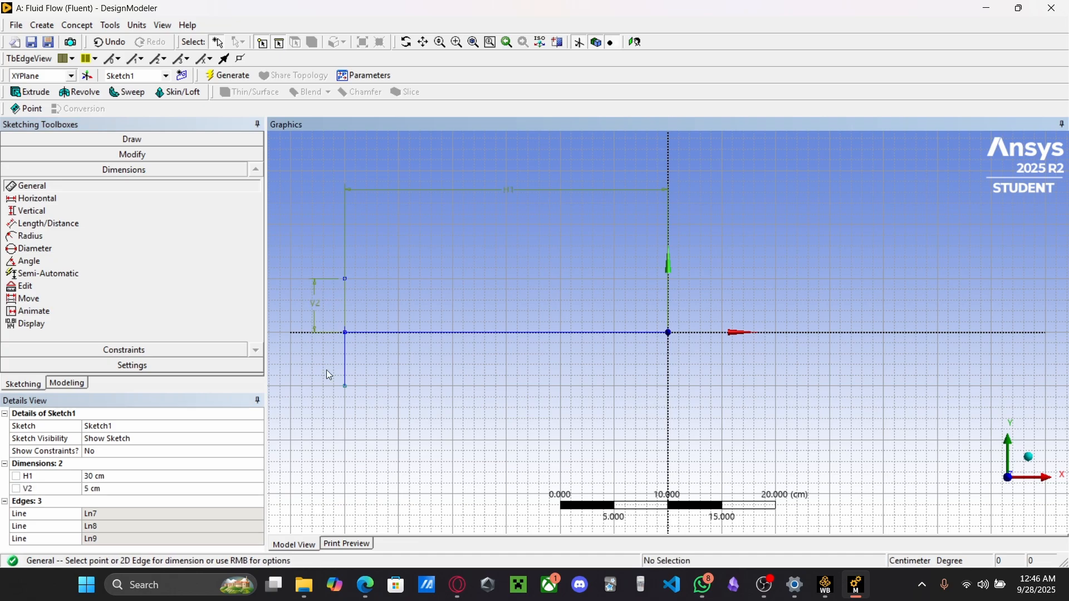
left_click(92, 492)
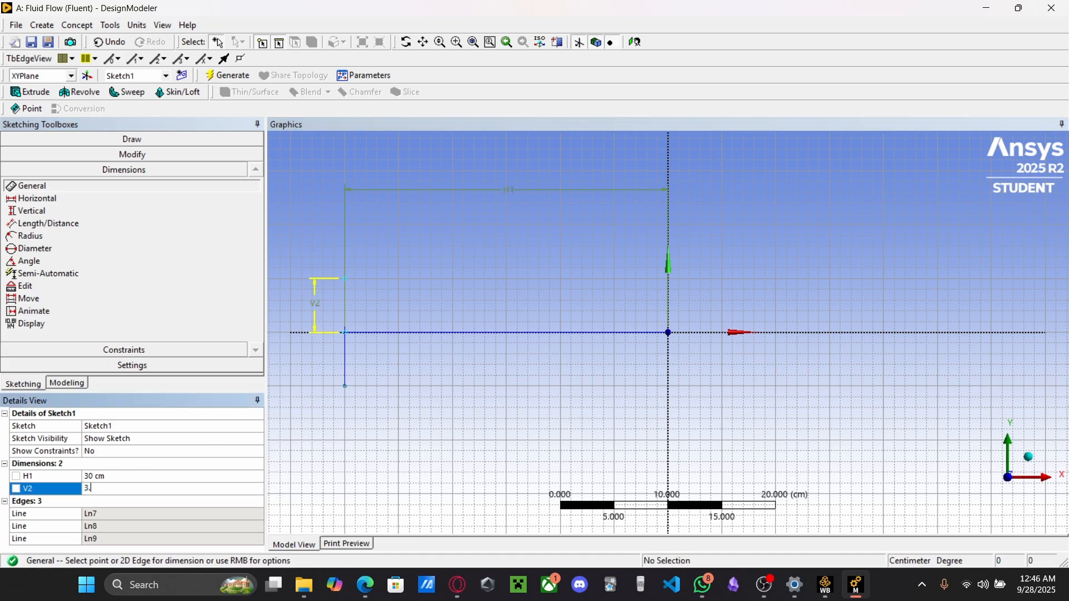
type("3.5")
key("Return")
left_click(346, 356)
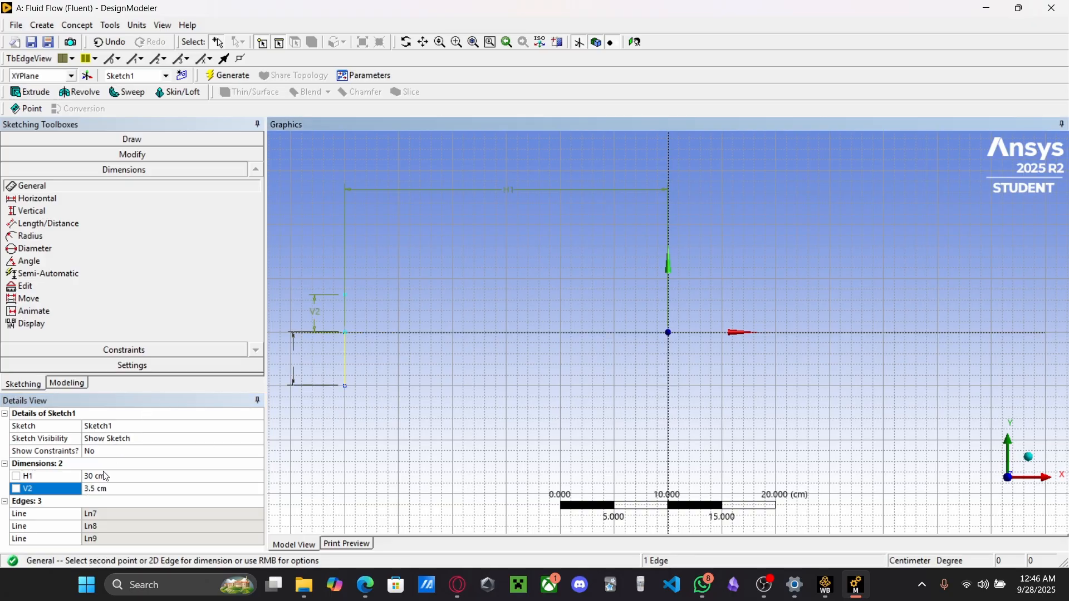
left_click(282, 362)
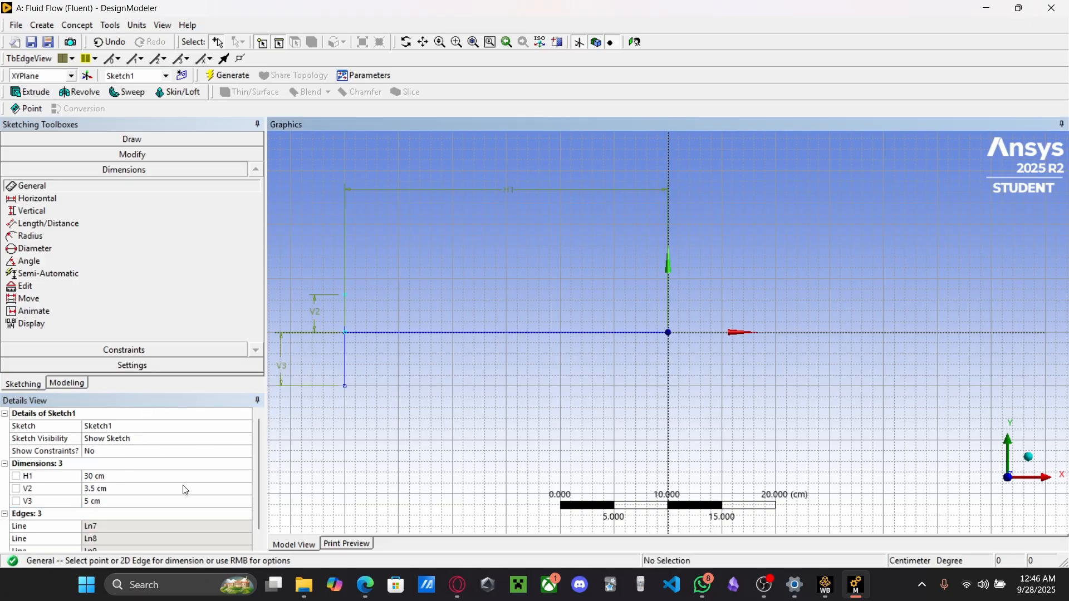
left_click(90, 502)
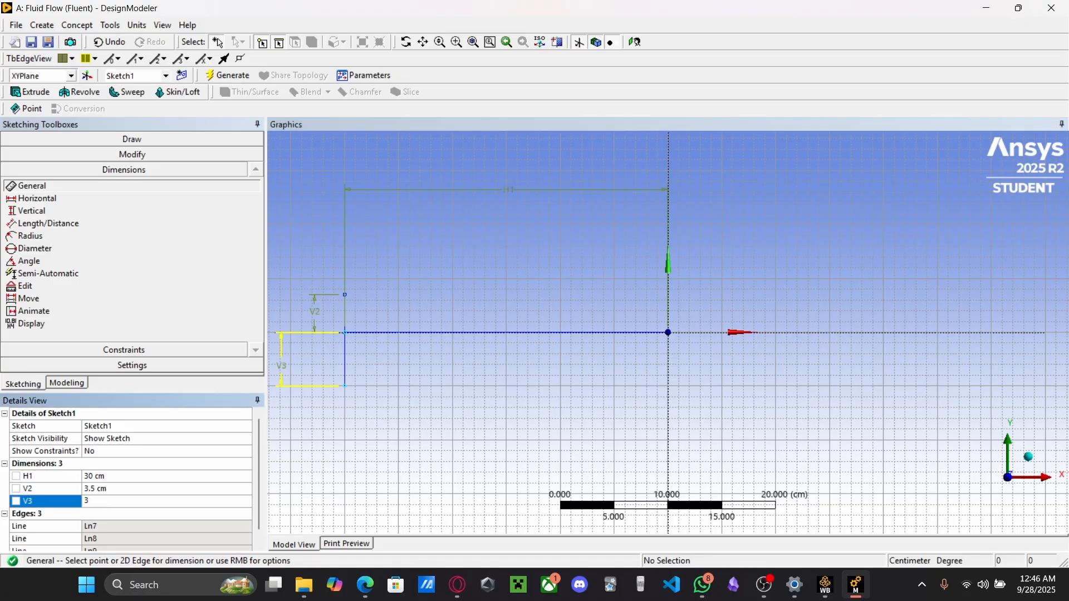
key("Return")
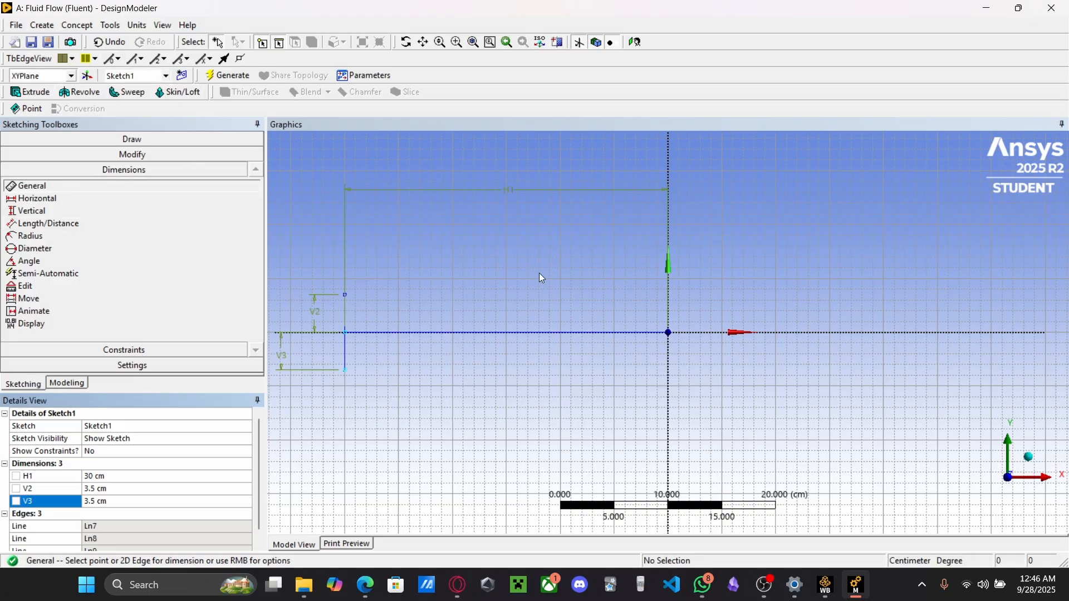
Cancel stray unfinished lines and pan the sketch so the left dimensions show
left_click(93, 139)
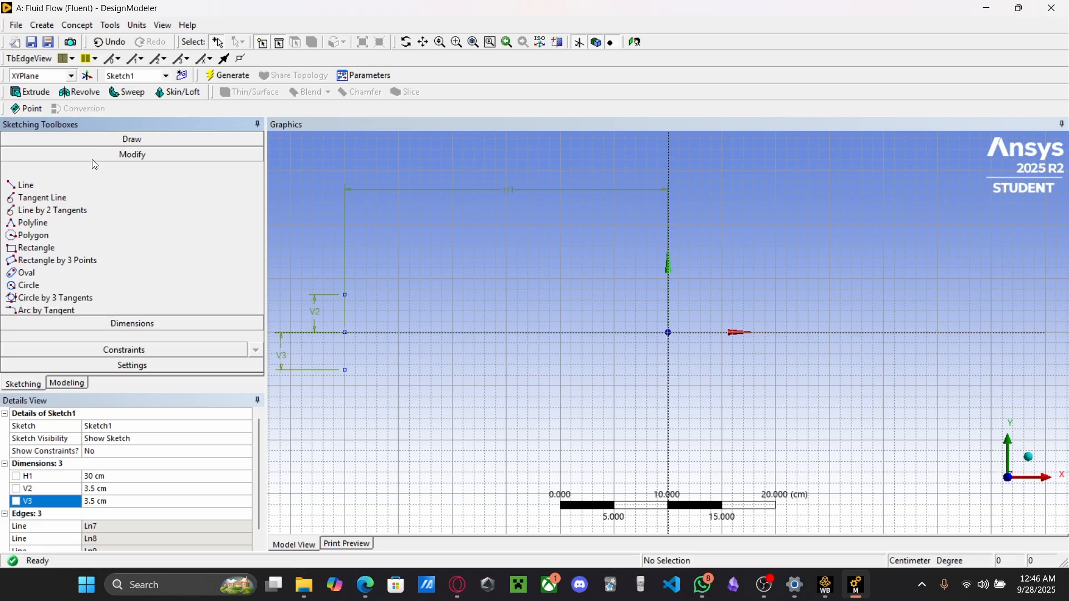
left_click(32, 157)
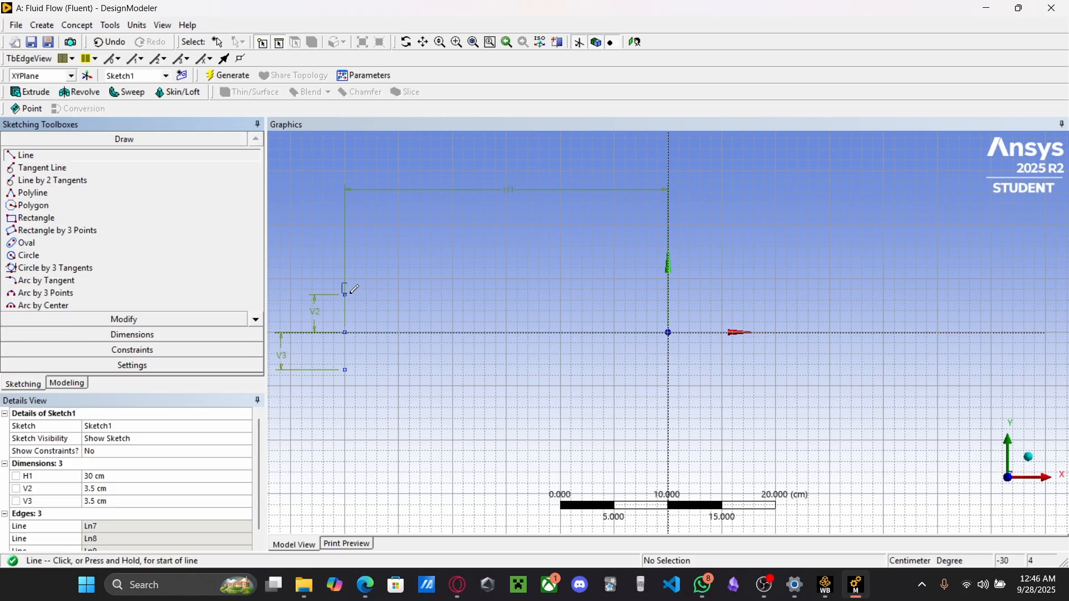
scroll(337, 296, "up", 2)
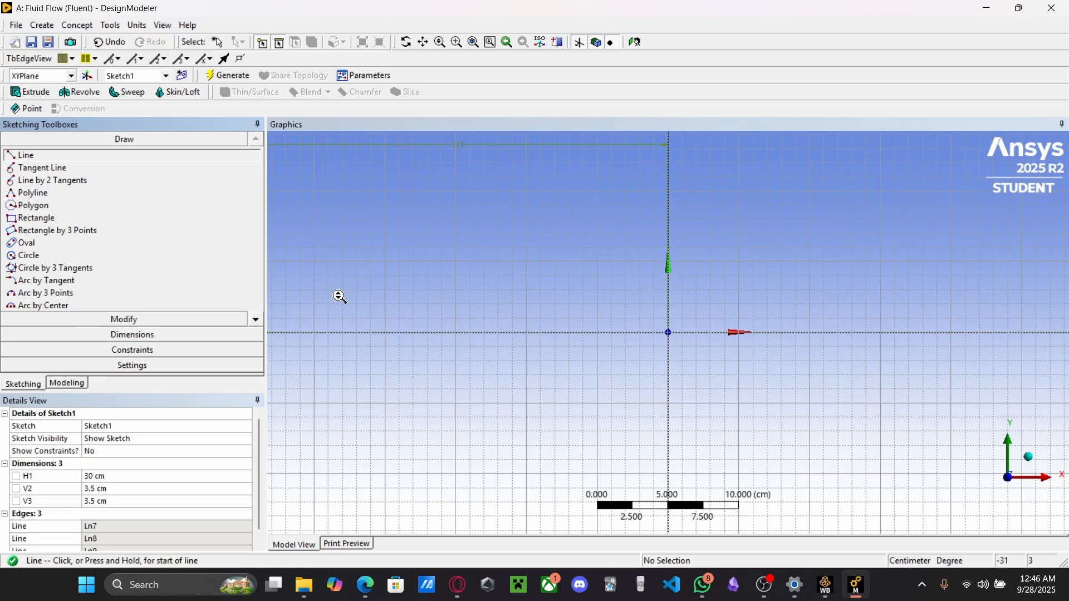
left_click(396, 304)
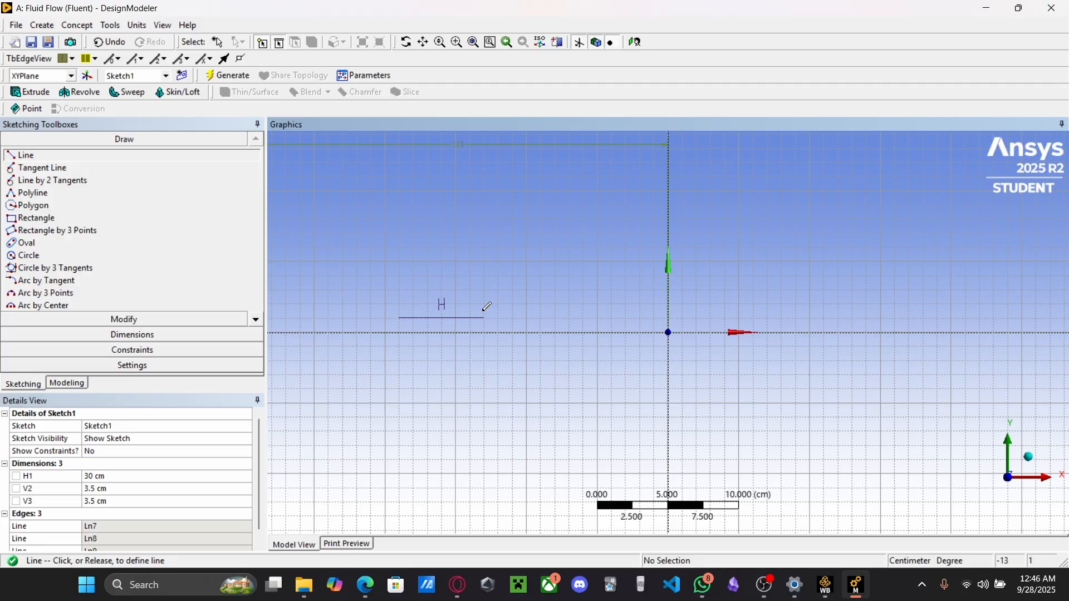
key("Escape")
left_click(423, 45)
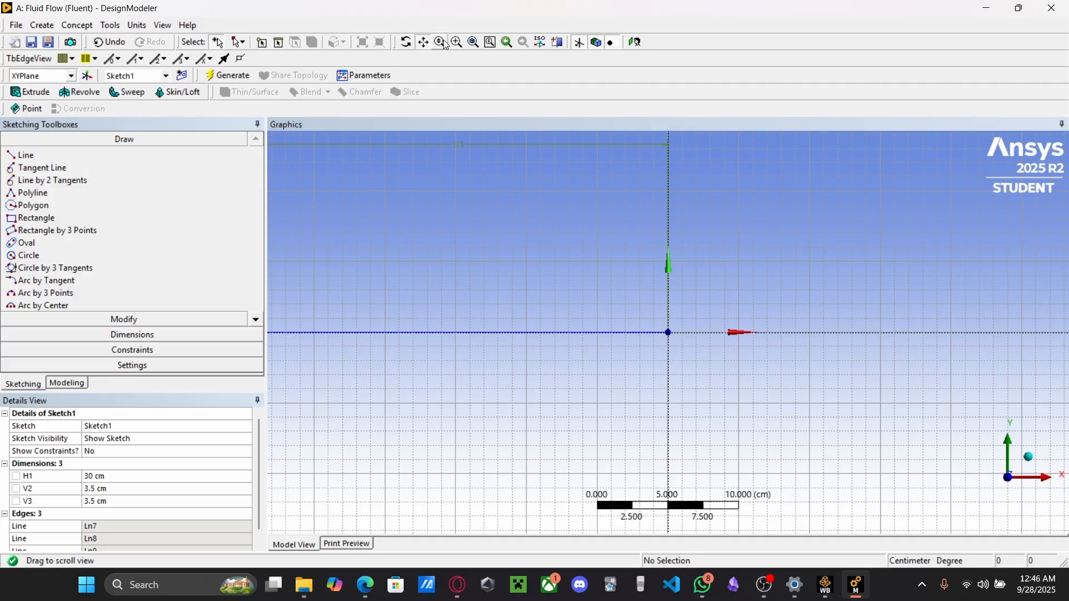
mouse_move(437, 222)
left_mouse_down()
mouse_move(628, 270)
mouse_move(673, 239)
mouse_move(668, 205)
left_mouse_up()
scroll(560, 297, "up", 3)
left_click_drag(511, 283, 500, 271)
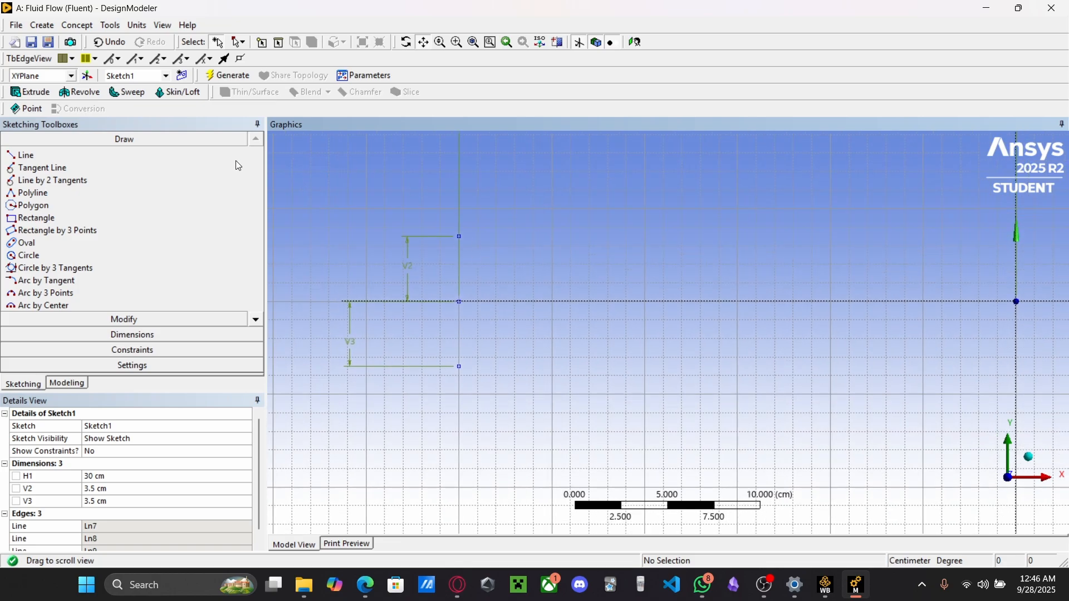
left_click(234, 159)
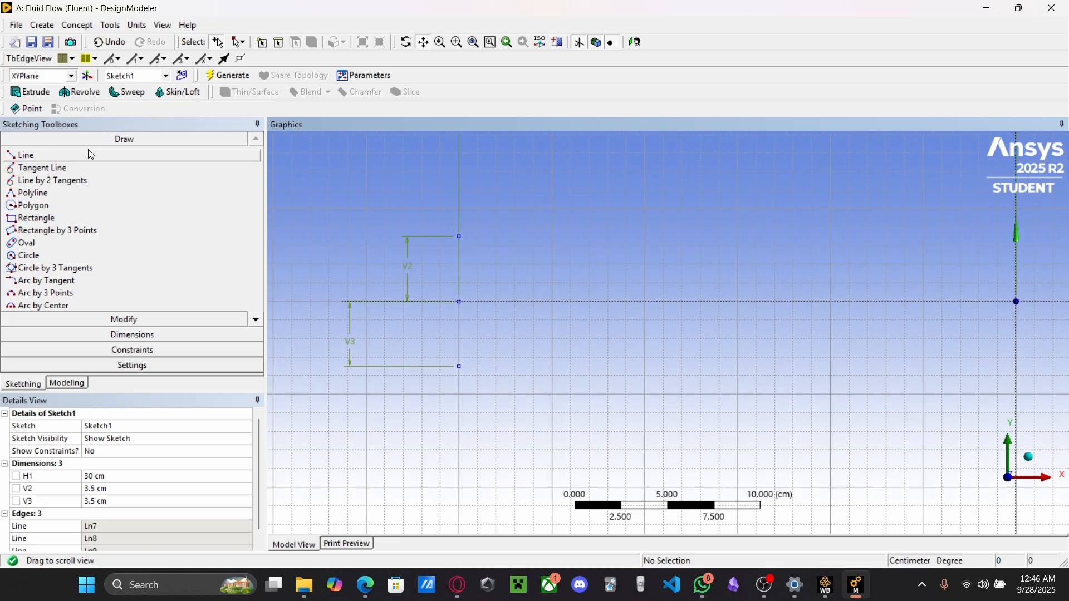
left_click(460, 236)
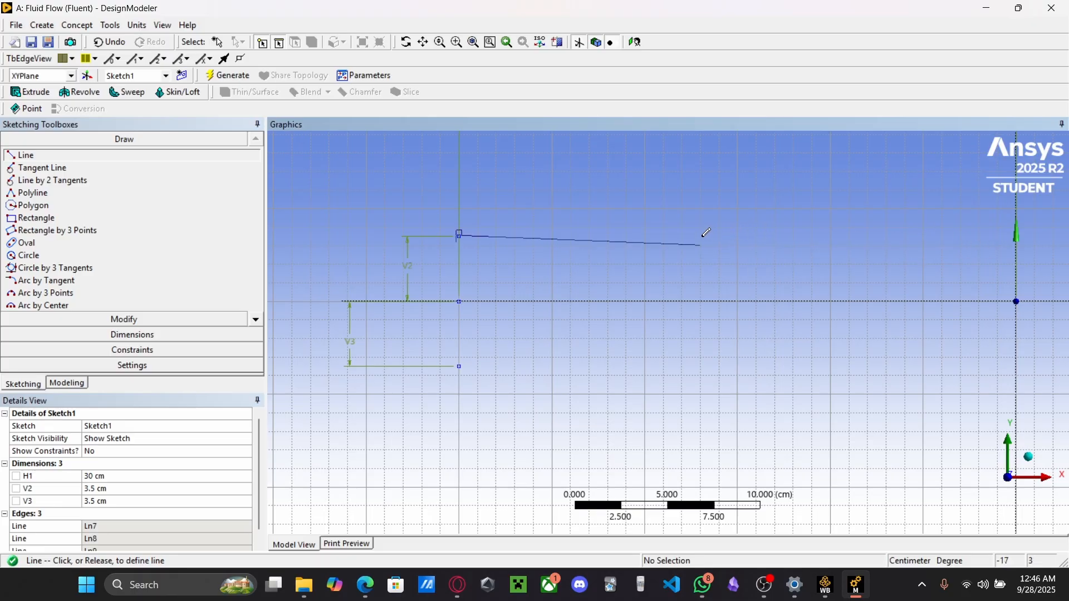
key("Escape")
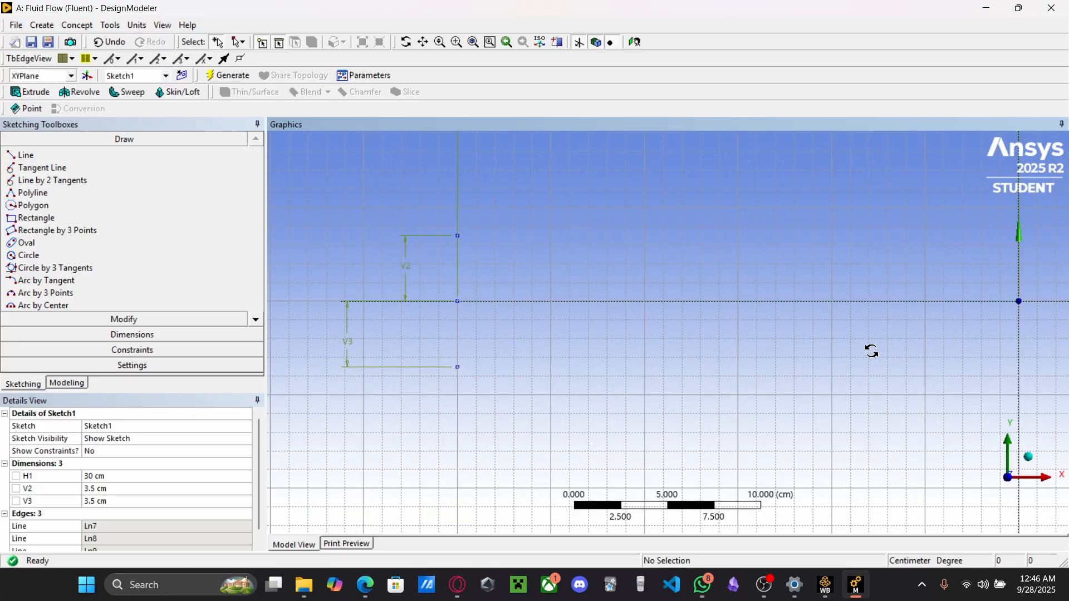
Return to the model tree and use Look at on XYPlane to face the sketch
mouse_move(871, 351)
middle_mouse_down()
mouse_move(854, 344)
mouse_move(867, 342)
mouse_move(833, 366)
middle_mouse_up()
right_click(830, 365)
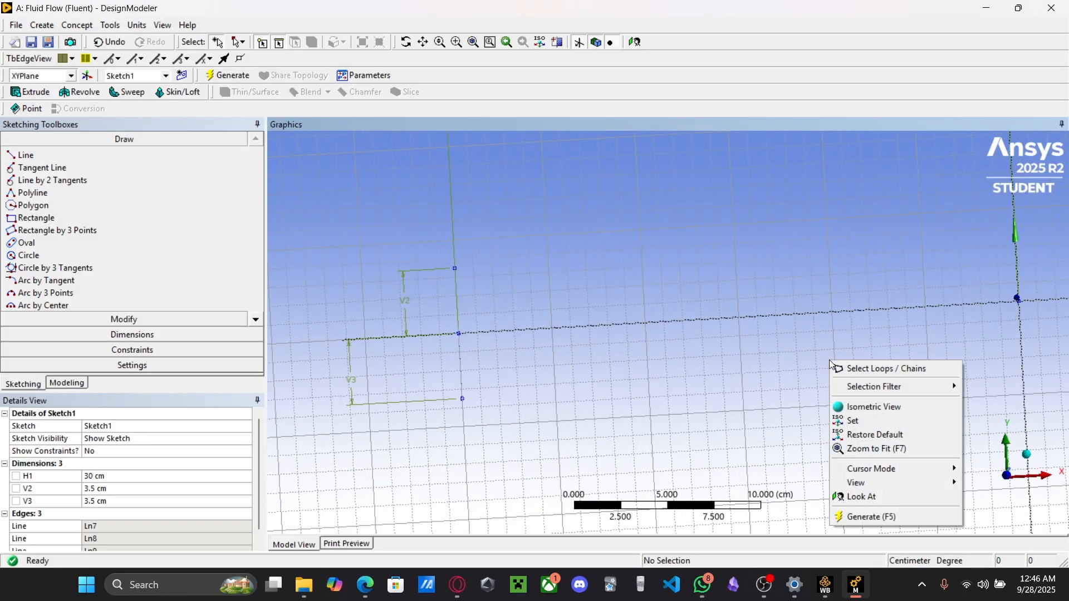
mouse_move(596, 261)
middle_mouse_down()
mouse_move(540, 245)
mouse_move(631, 312)
mouse_move(830, 262)
mouse_move(700, 370)
mouse_move(704, 328)
middle_mouse_up()
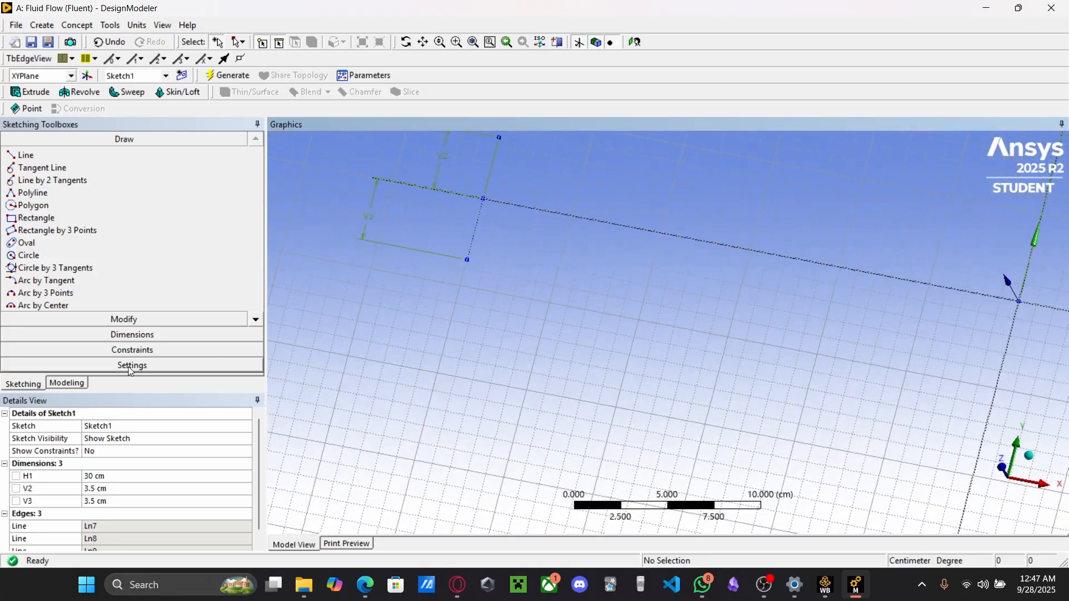
left_click(78, 384)
right_click(63, 159)
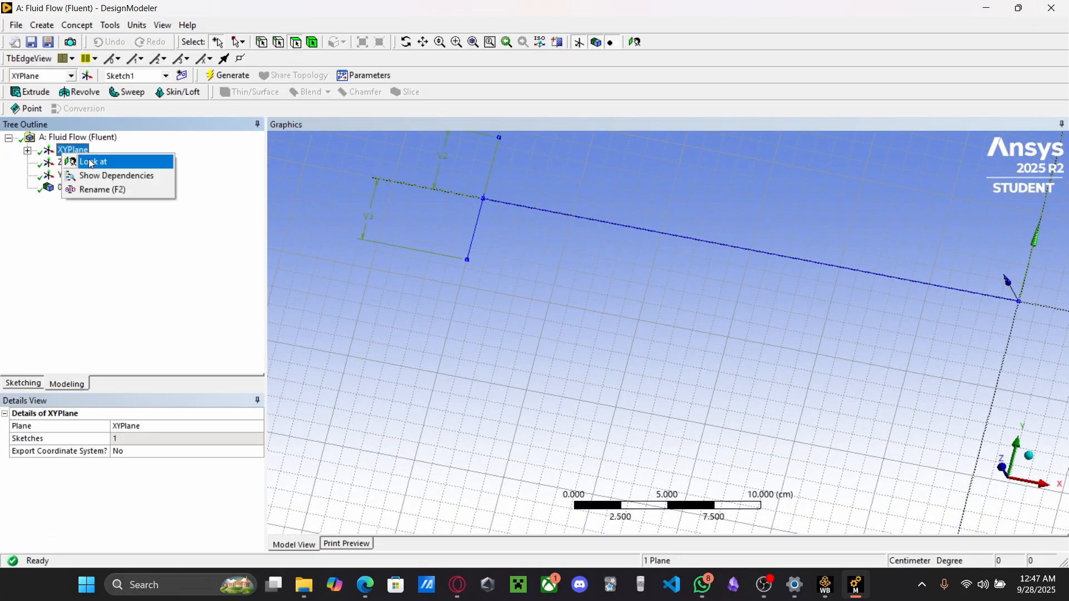
left_click(92, 162)
scroll(758, 379, "up", 2)
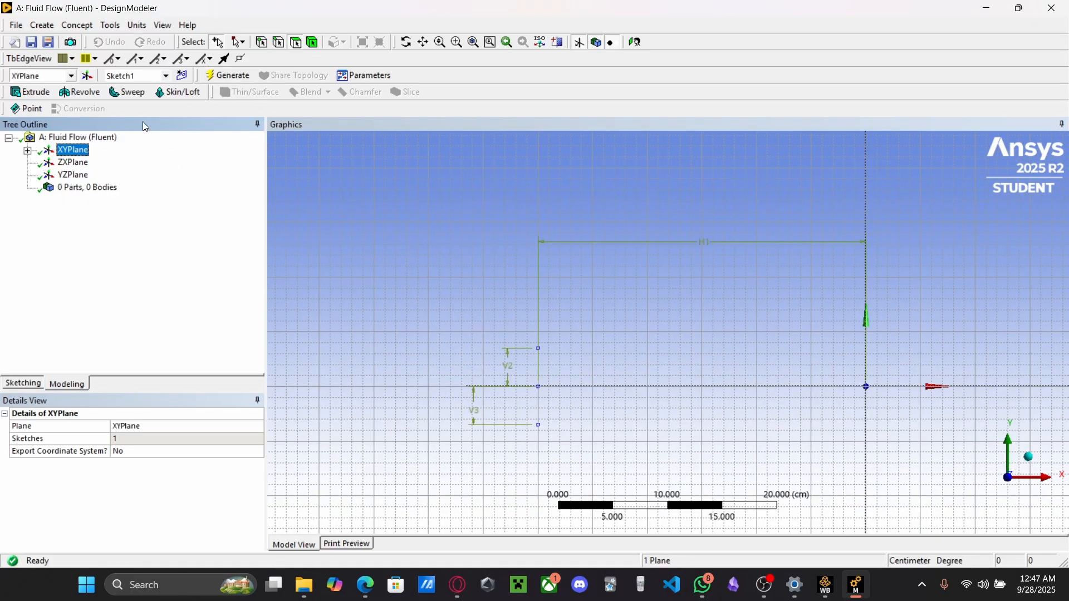
Draw a vertical edge above the origin and dimension it as V4 at 3.5 cm
left_click(62, 384)
left_click(24, 384)
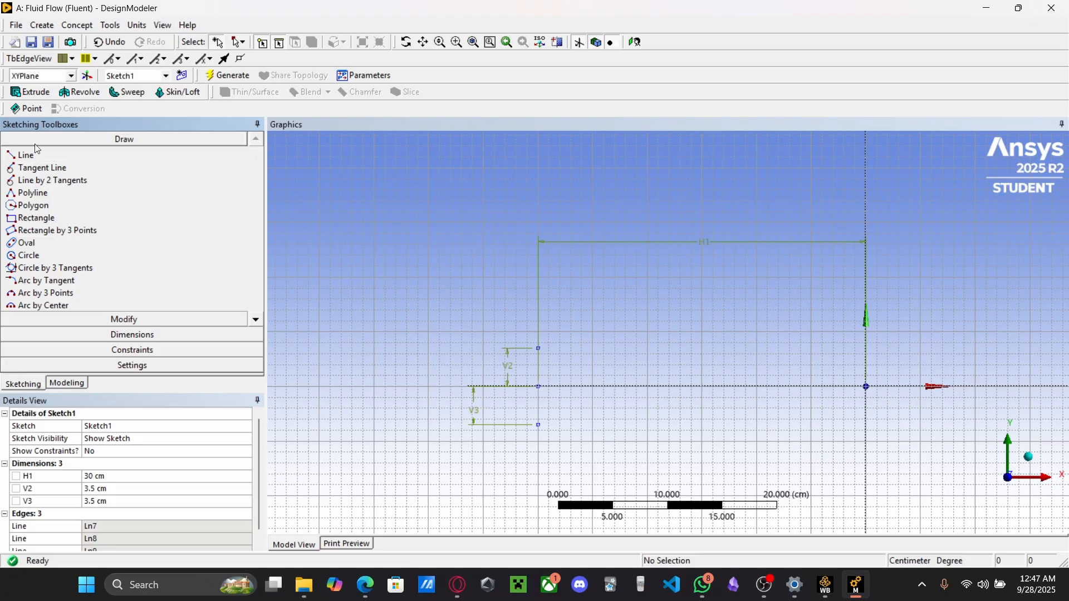
left_click(26, 156)
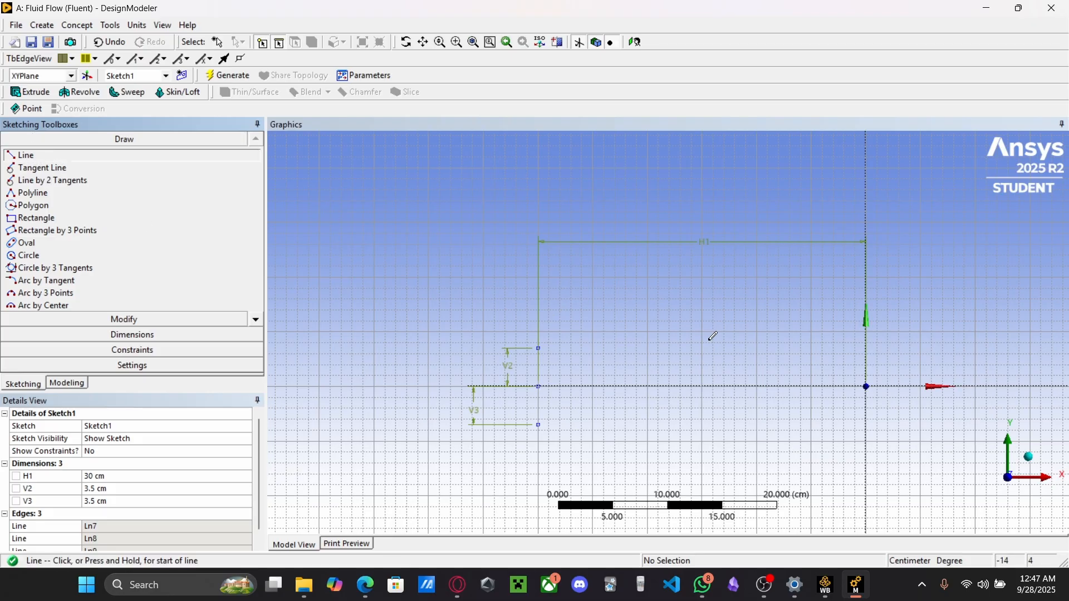
left_click(866, 386)
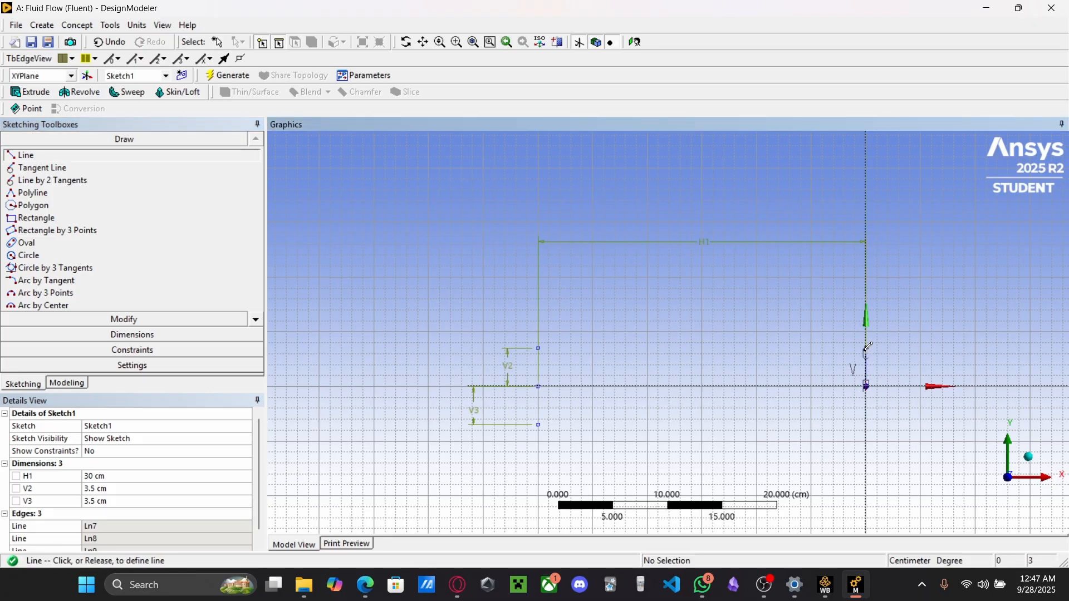
left_click(539, 387)
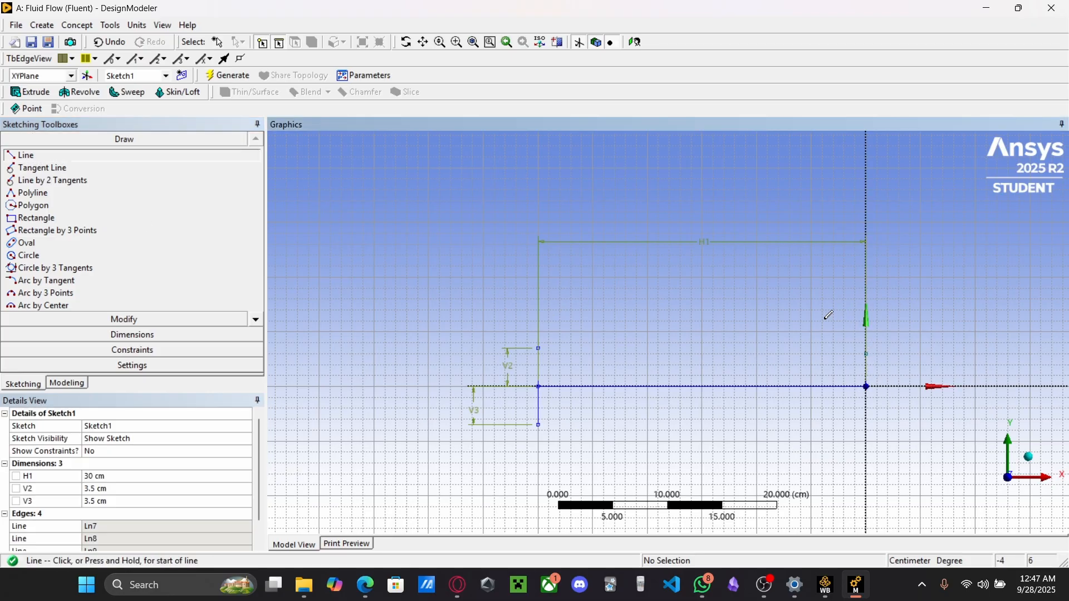
left_click(136, 334)
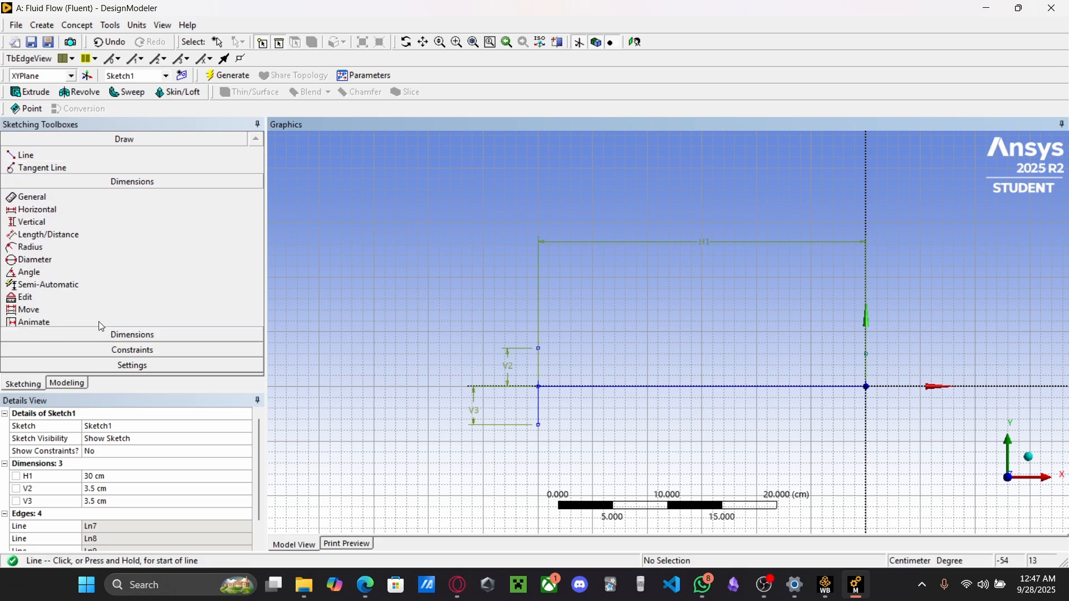
left_click(867, 369)
left_click(900, 366)
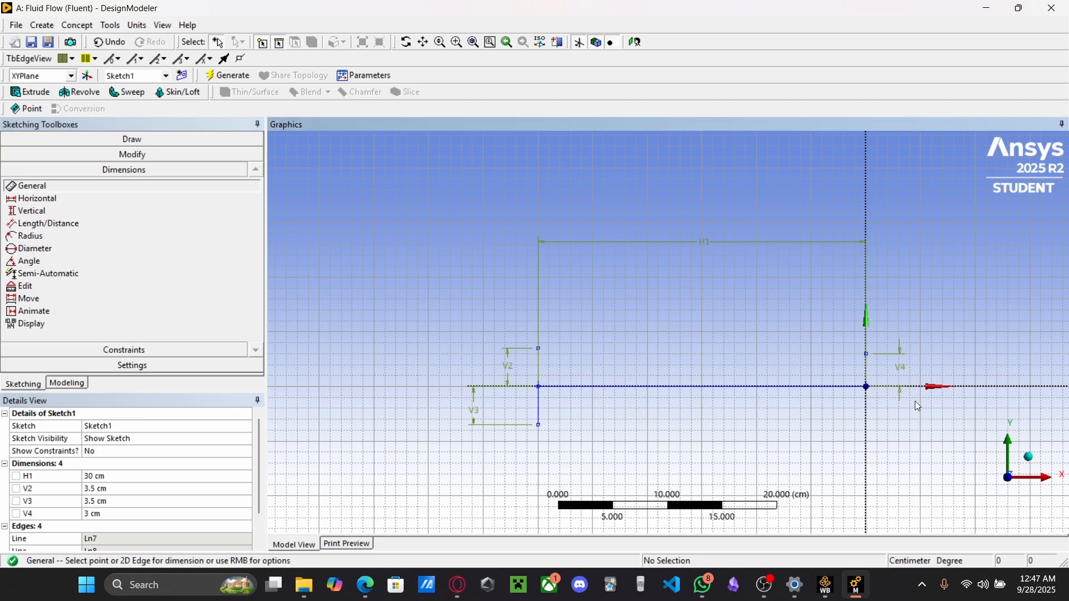
left_click(89, 514)
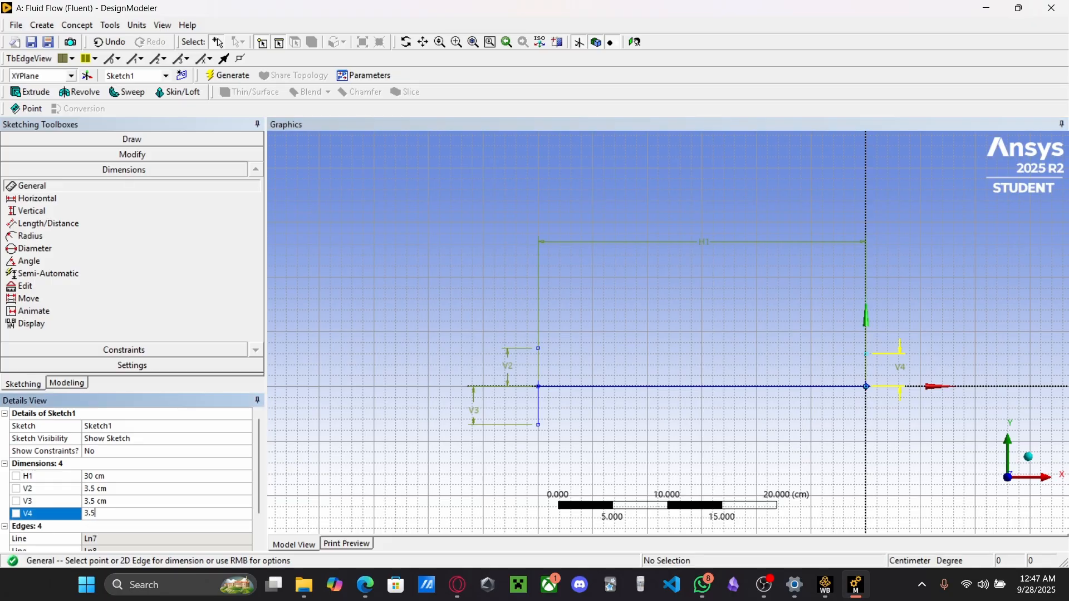
type("3.5")
key("Return")
Draw a vertical edge below the origin and dimension it as V5 at 3.5 cm
left_click(95, 140)
left_click(23, 156)
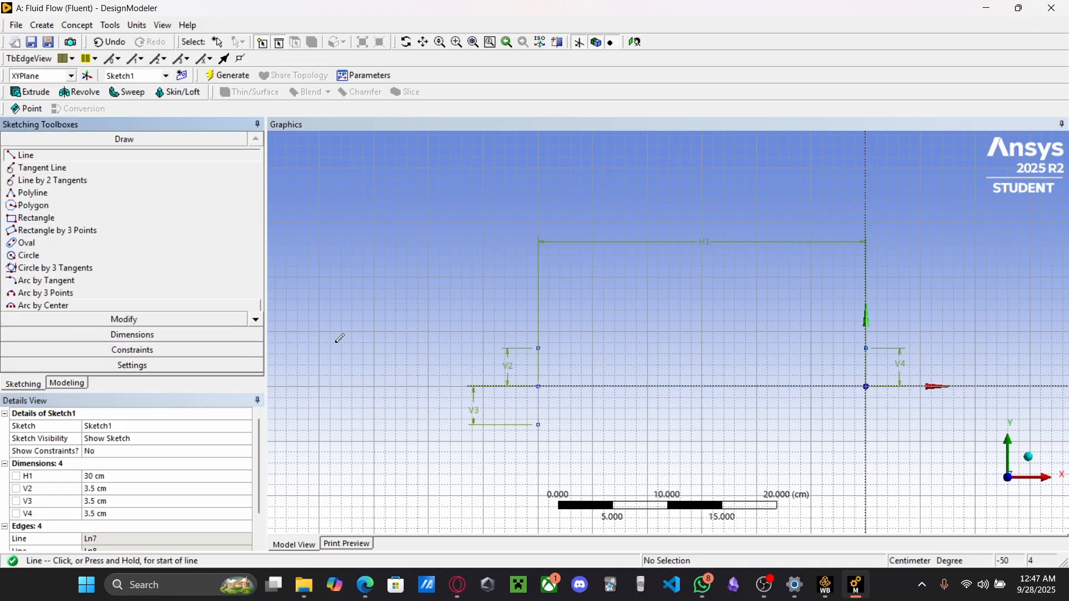
left_click(868, 387)
left_click(868, 420)
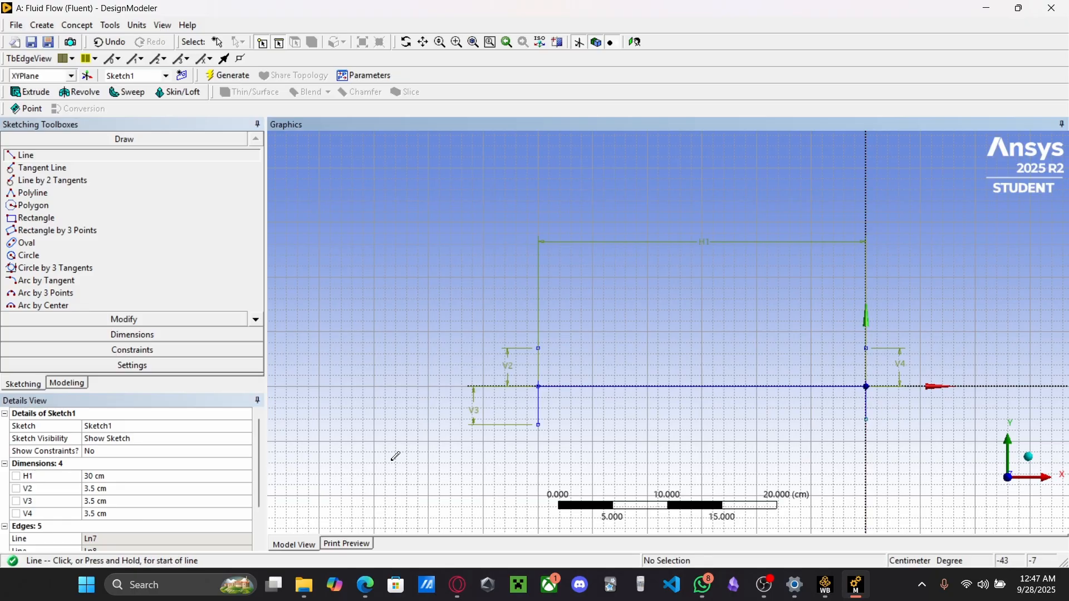
left_click(123, 320)
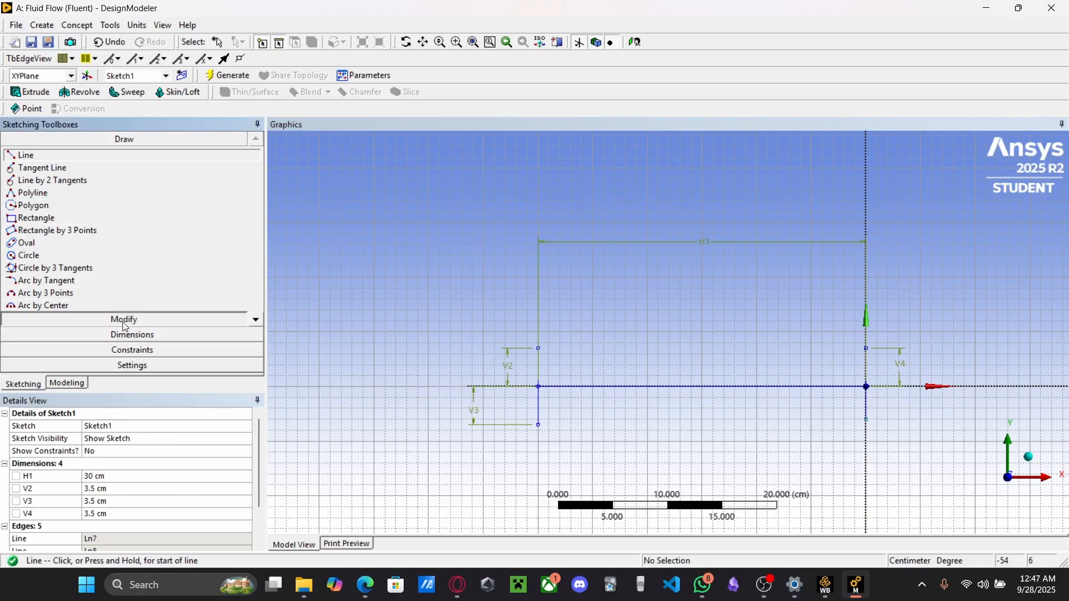
left_click(112, 331)
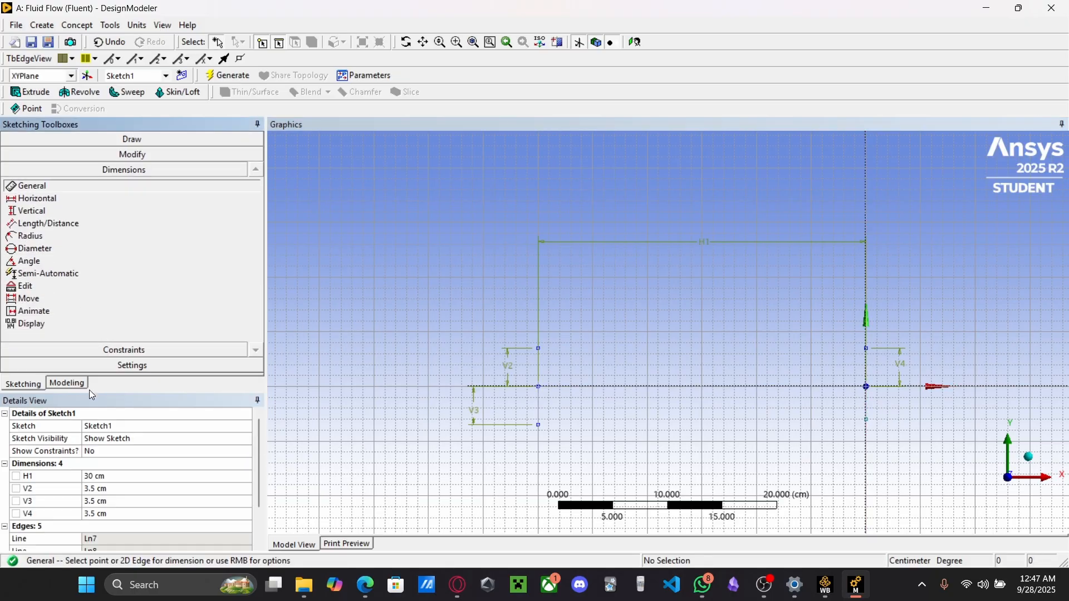
left_click(865, 404)
left_click(909, 411)
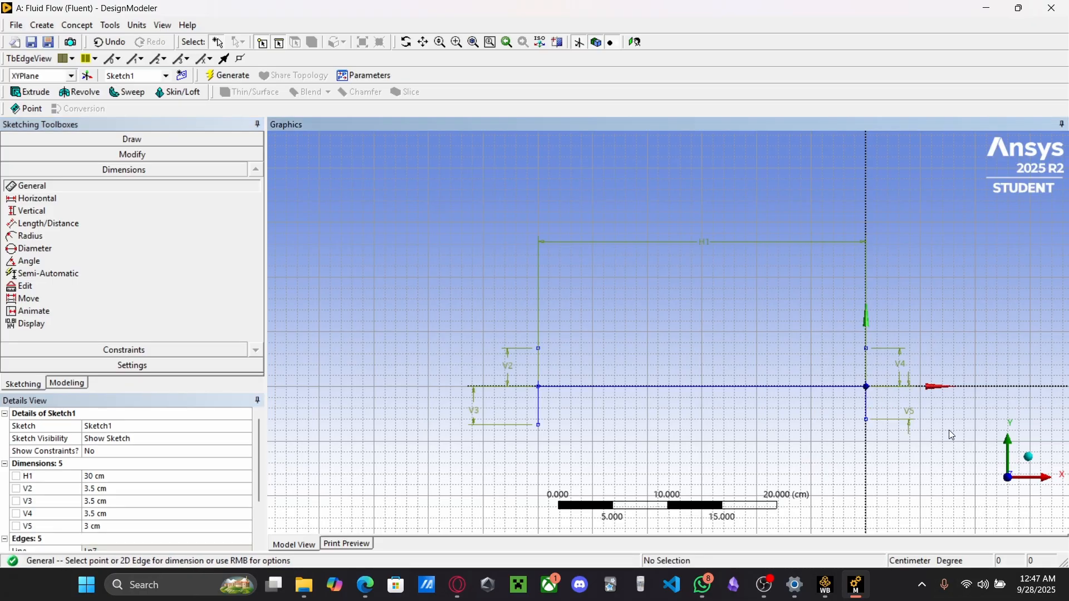
left_click(90, 530)
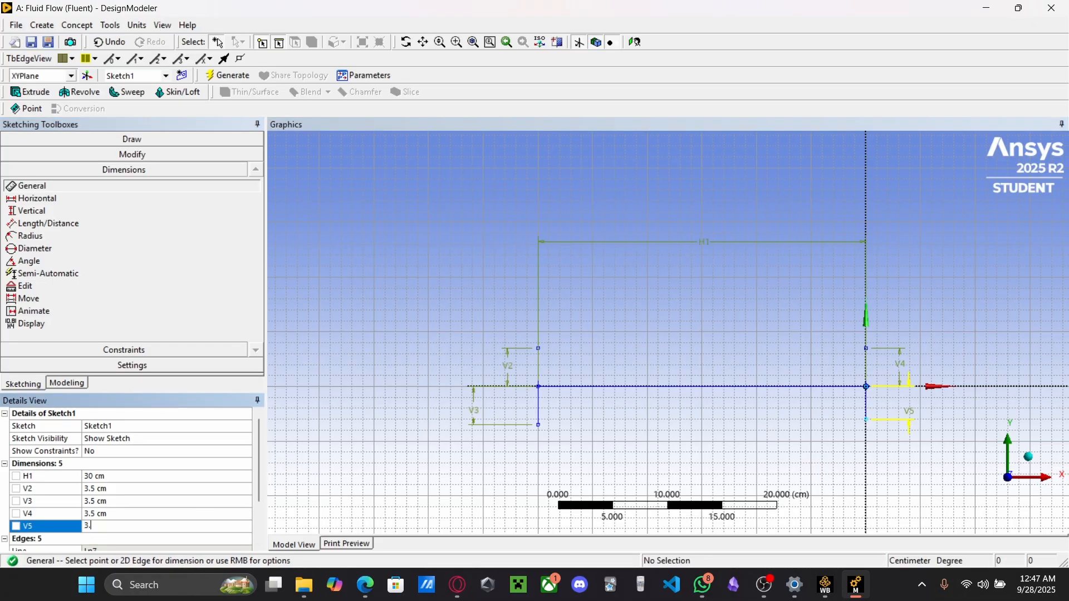
type("3.5")
key("Return")
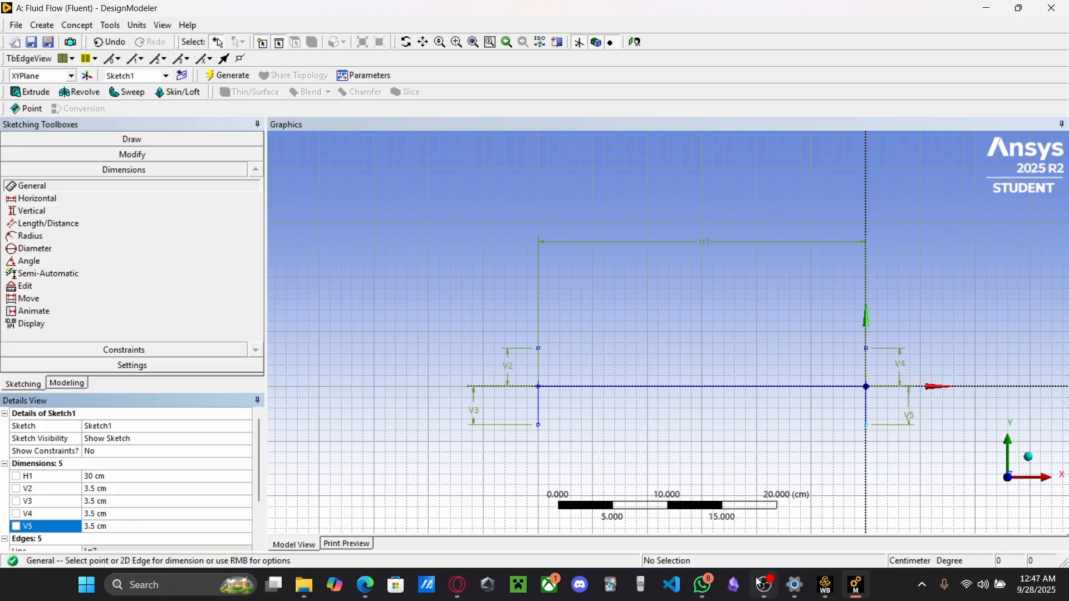
left_click(132, 140)
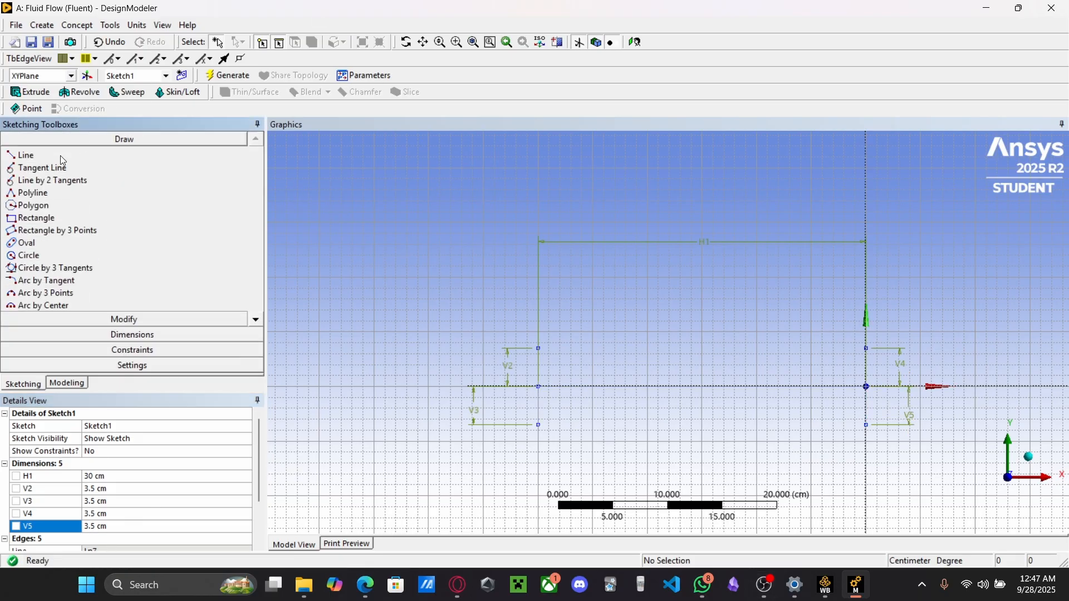
Draw the top and bottom edges joining the left and right vertices
left_click(25, 155)
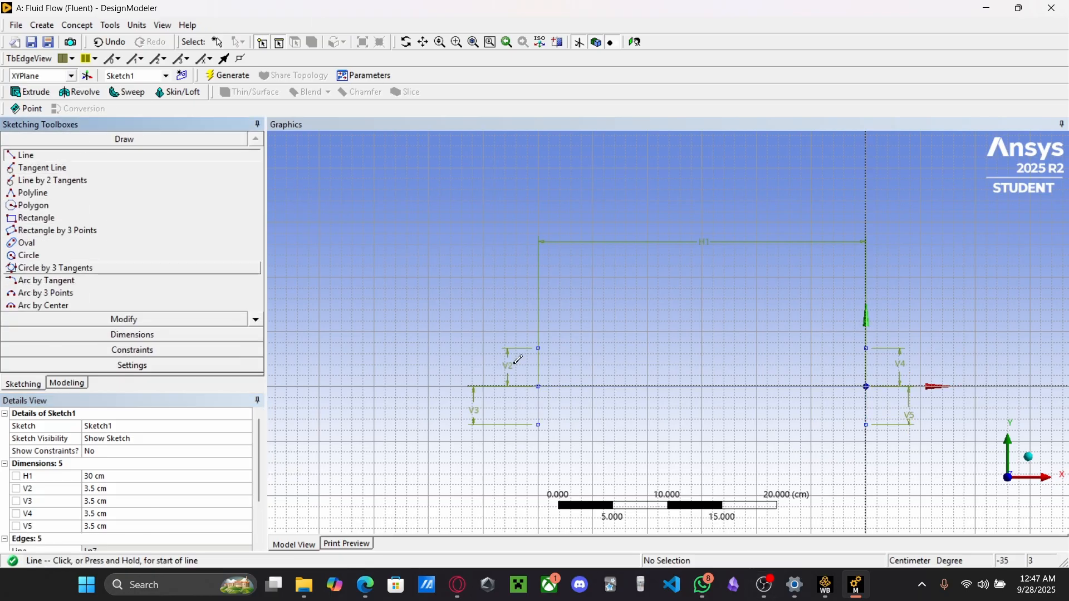
left_click(538, 349)
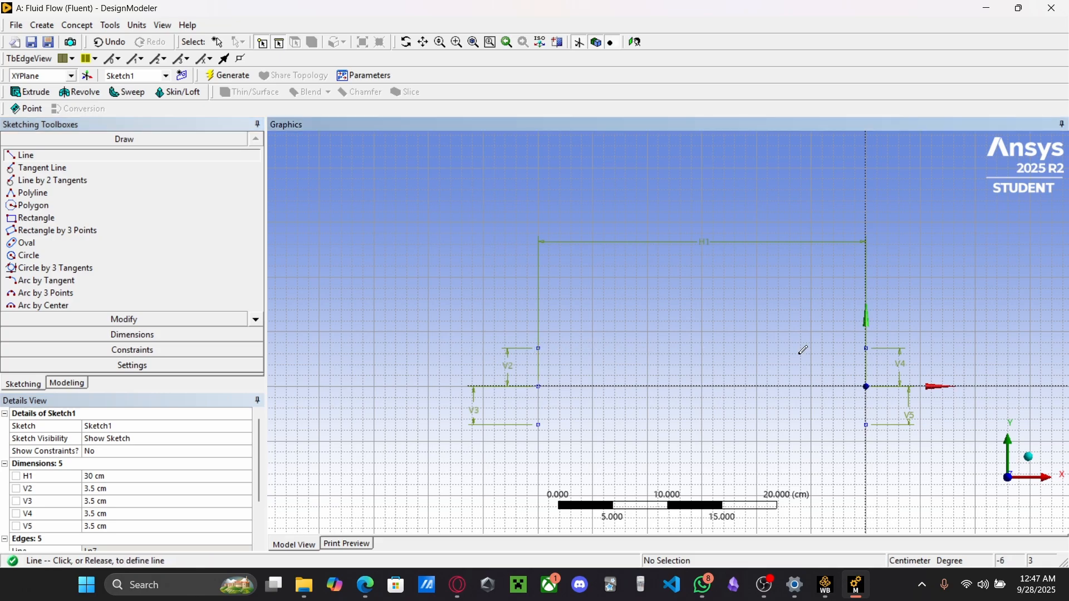
left_click(868, 348)
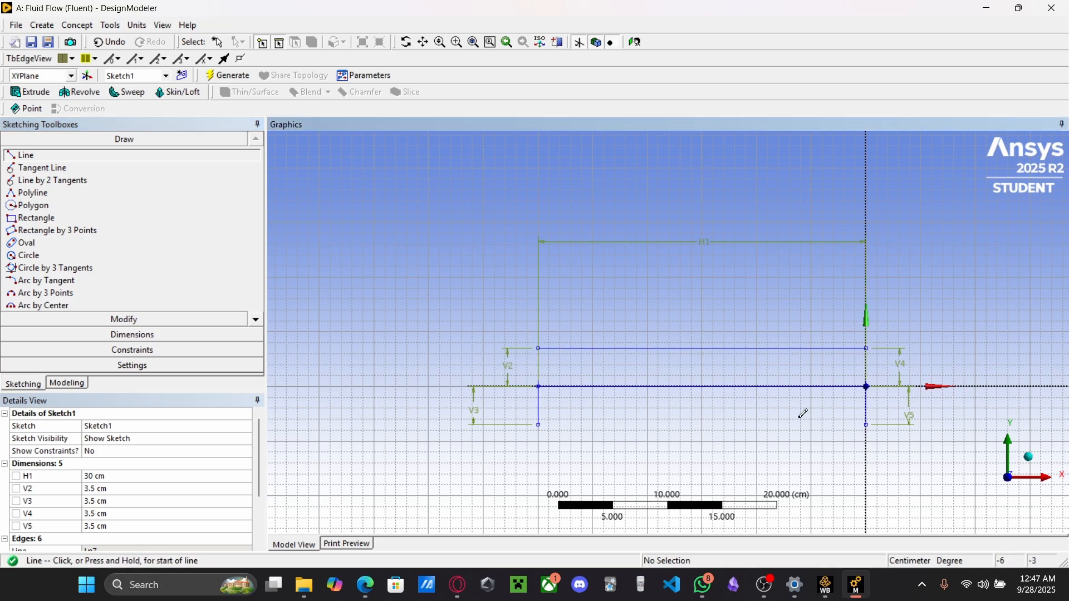
left_click(538, 425)
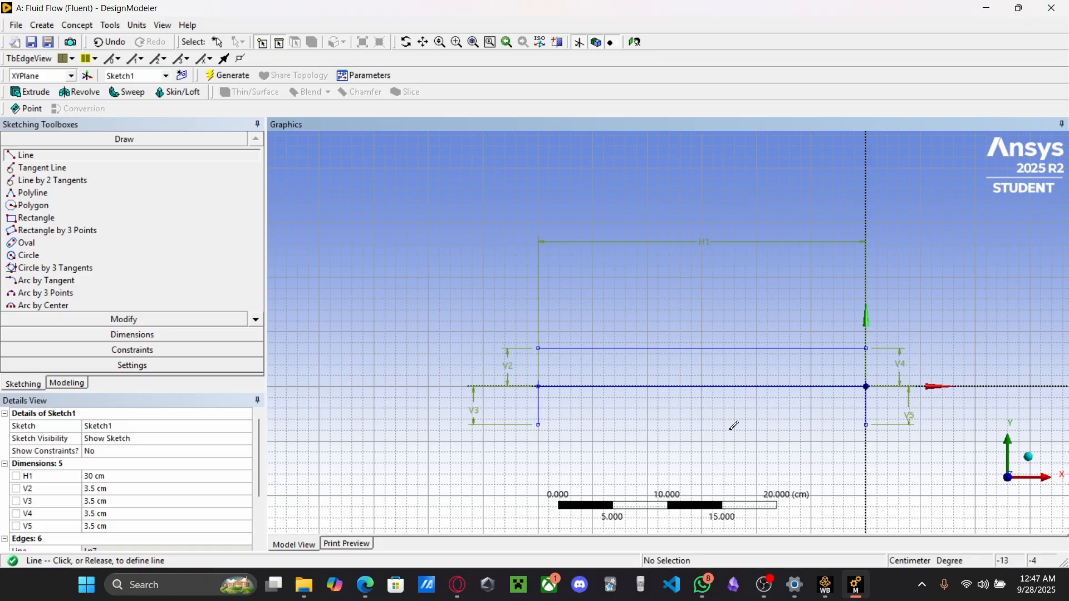
left_click(867, 424)
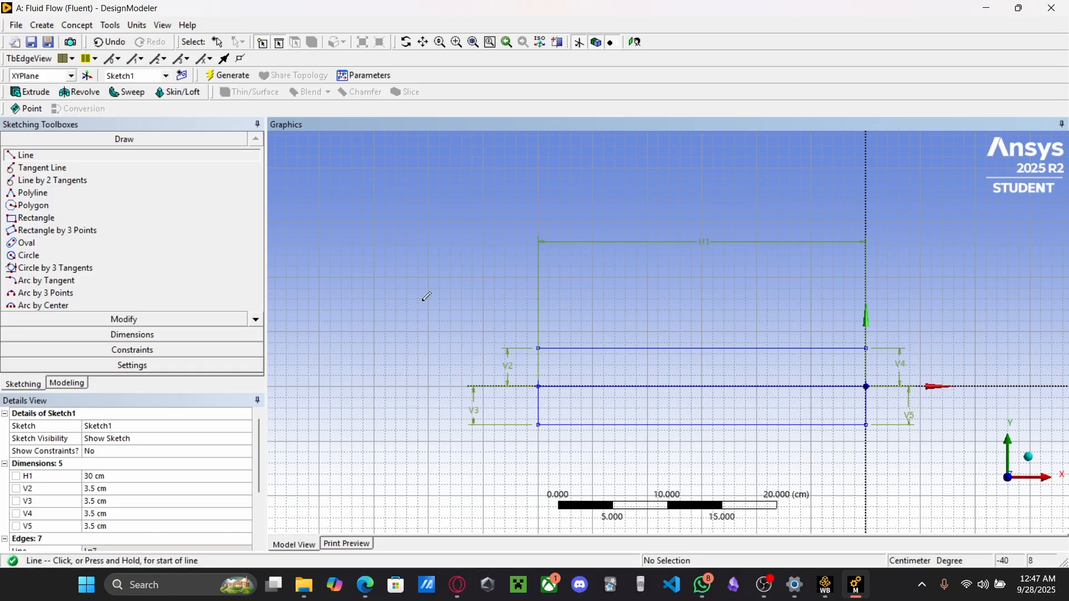
Dimension the top edge as H6 at 100, dismiss the over-constrained warnings, then delete H6
left_click(123, 338)
left_click(640, 349)
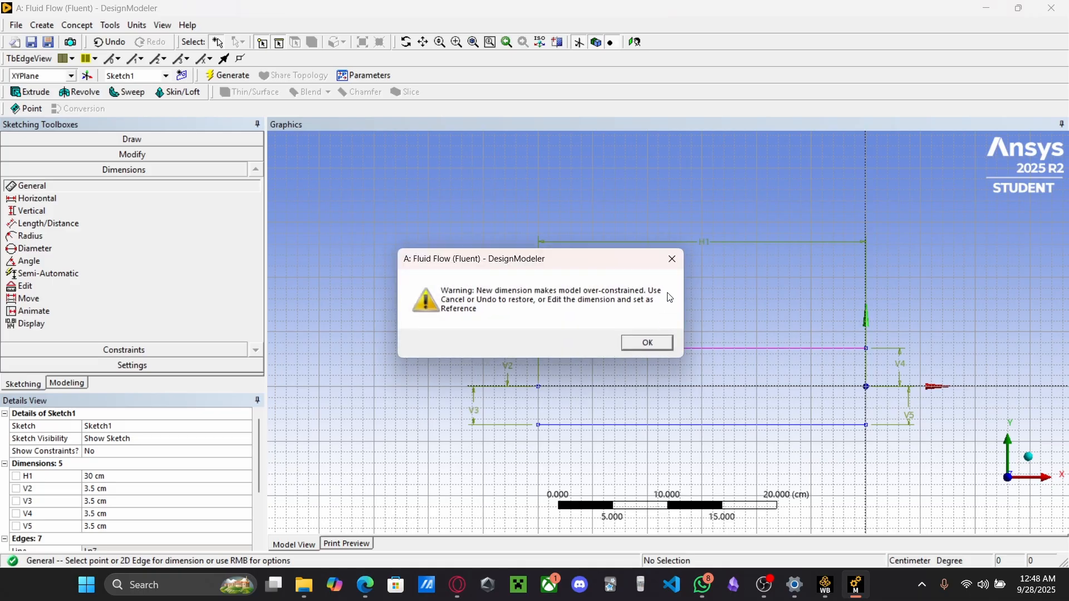
left_click(633, 343)
left_click(711, 215)
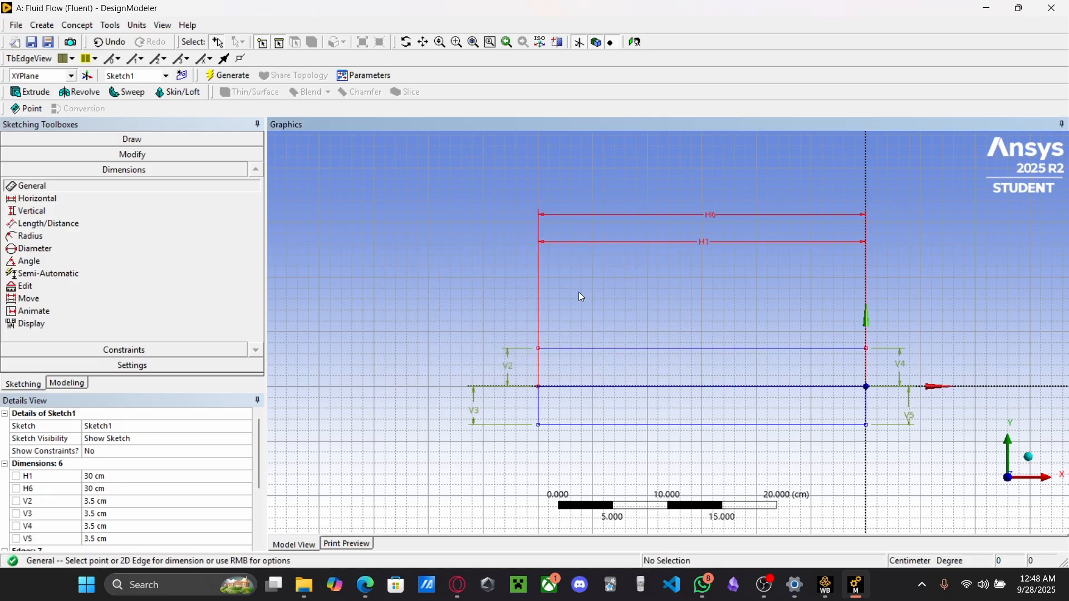
scroll(115, 500, "down", 4)
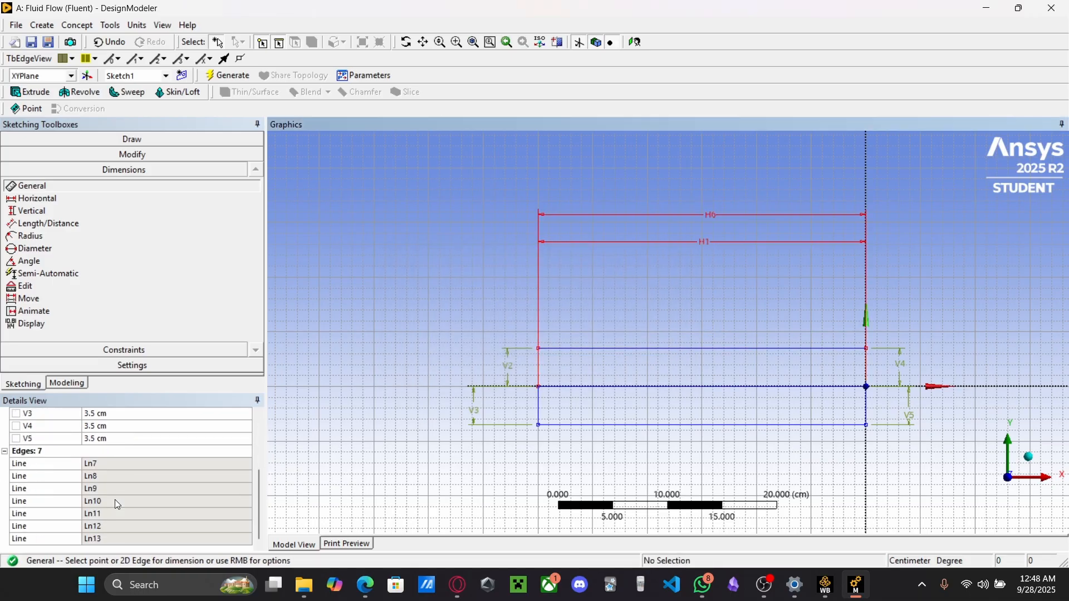
scroll(115, 499, "up", 2)
left_click(98, 427)
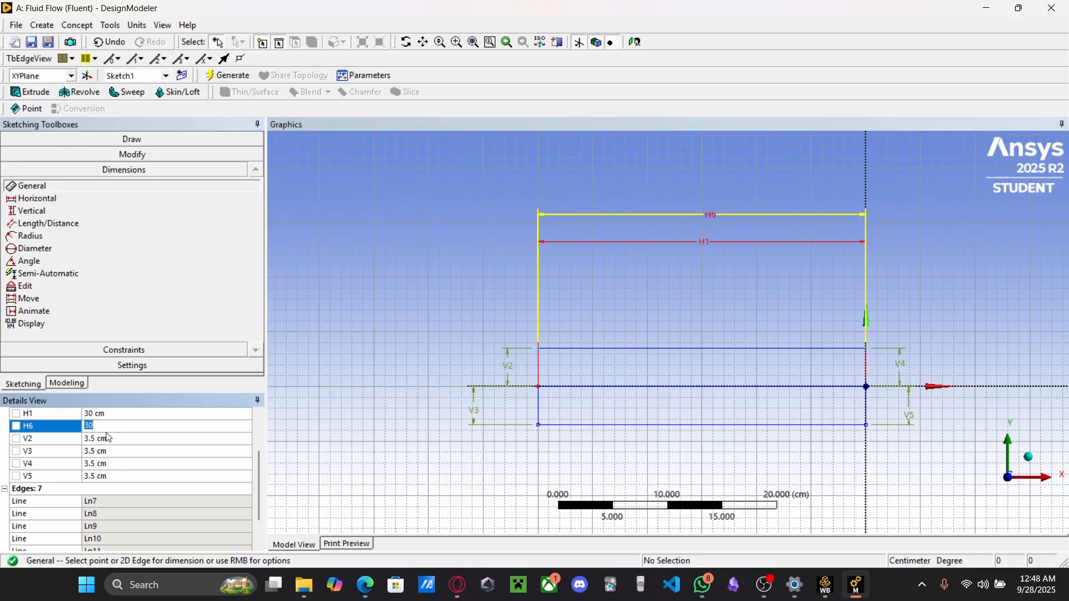
type("100")
key("Return")
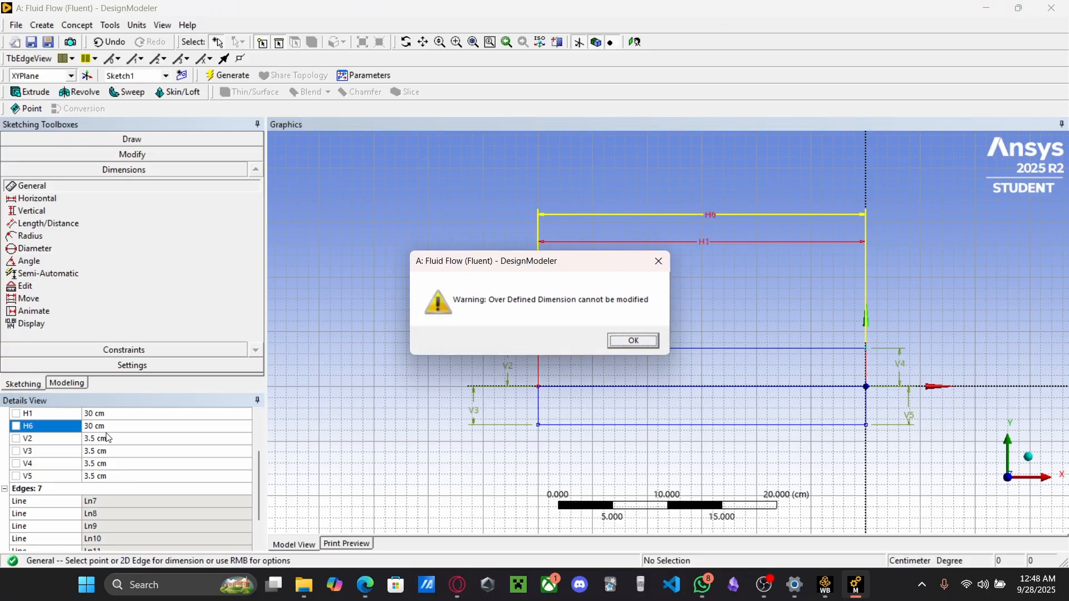
key("Return")
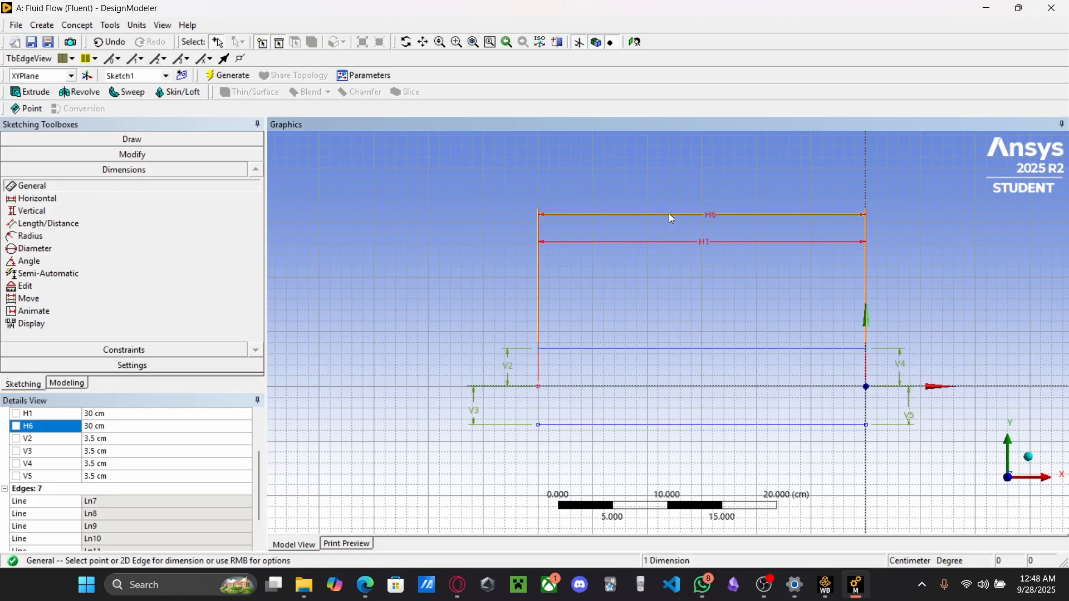
key("Delete")
Delete H1, dimension the top edge as H7 at 100 cm, then undo the length change
left_click(699, 241)
key("Delete")
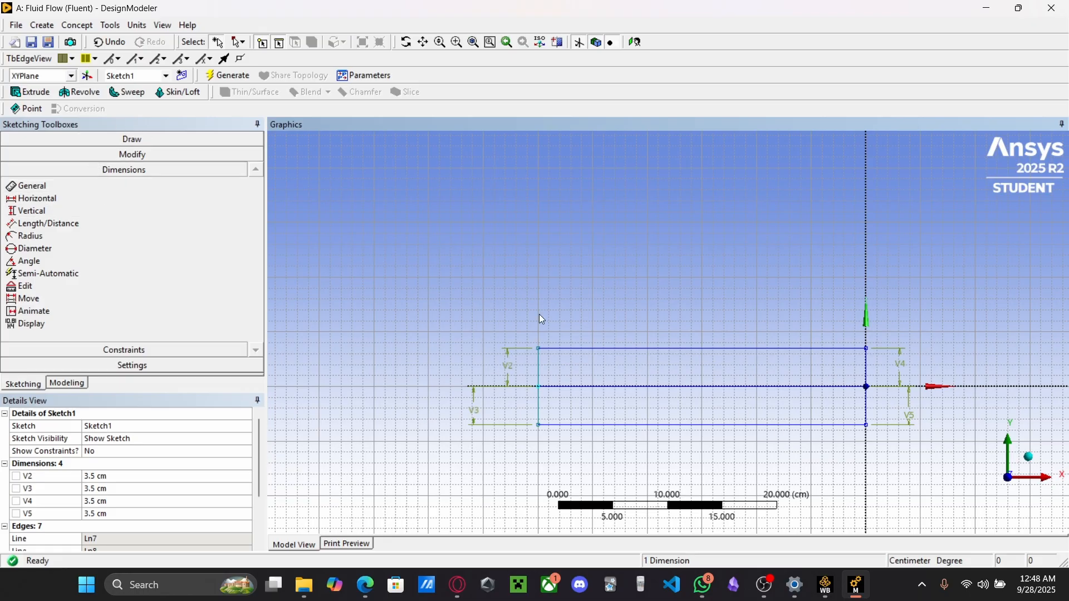
left_click(47, 188)
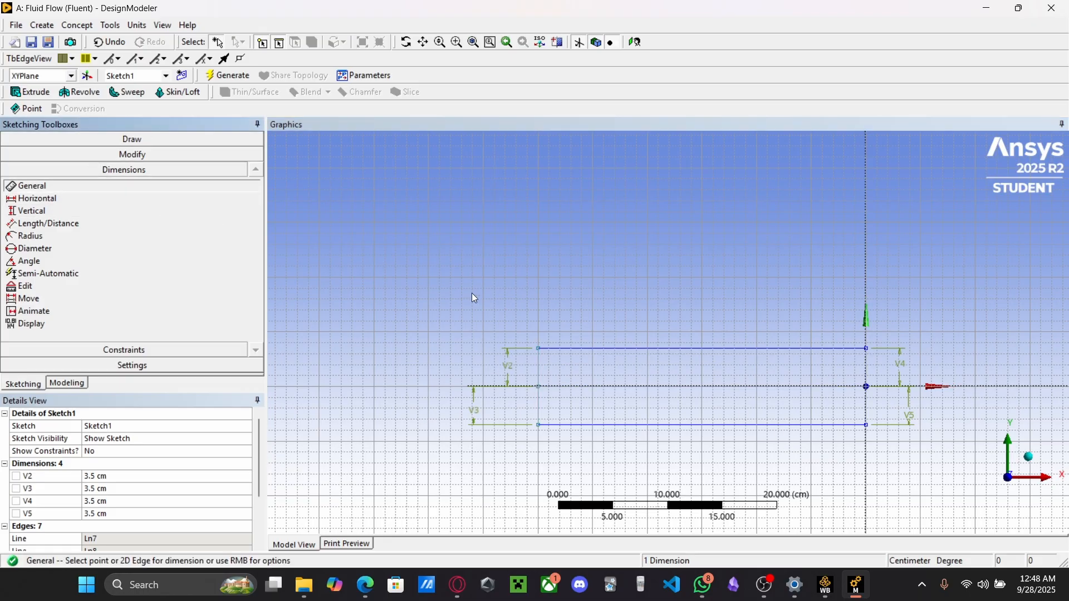
left_click(641, 356)
left_click(665, 306)
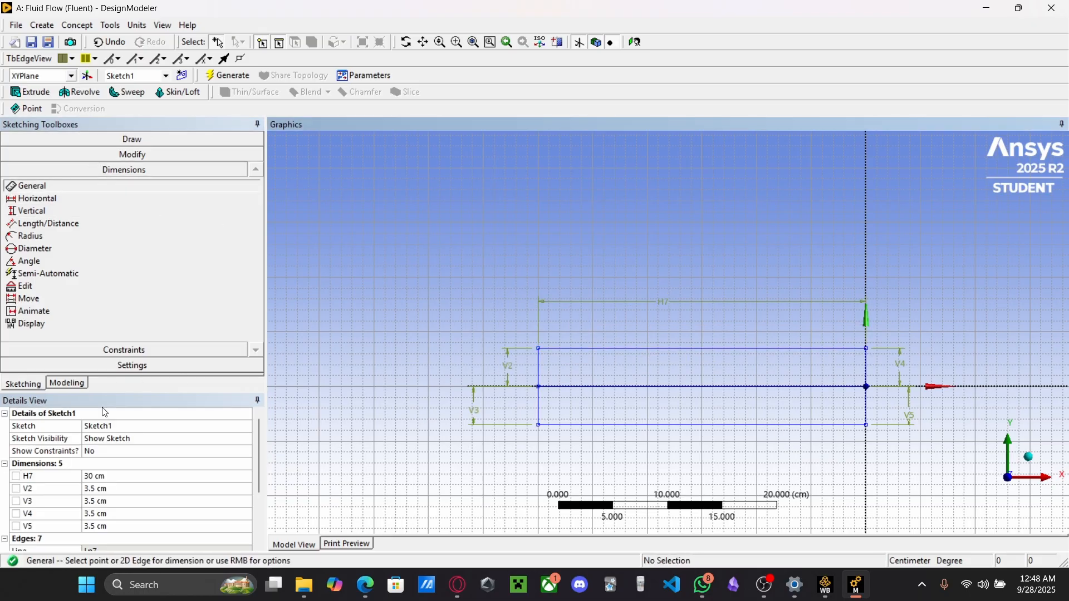
left_click(92, 475)
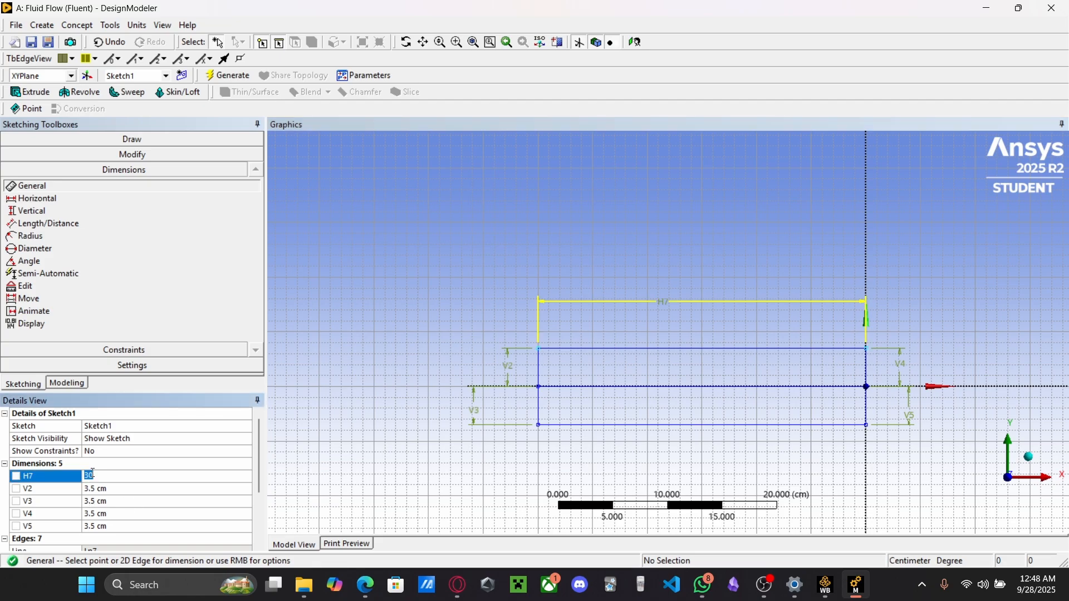
type("100")
key("Return")
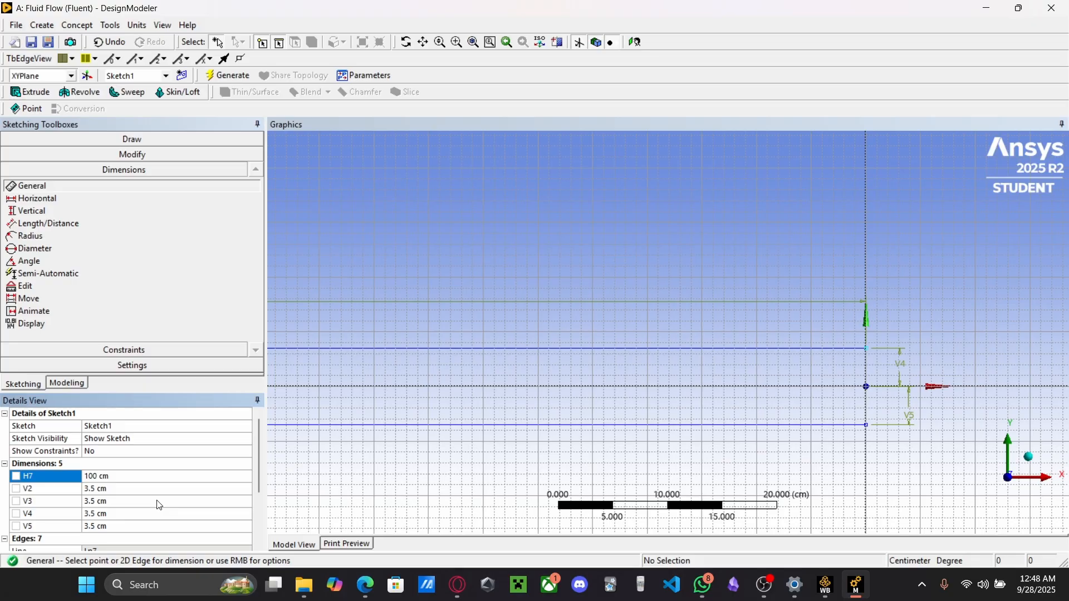
key("ctrl+z")
Undo to remove the H7 dimension and restore the deleted H1 dimension
left_click(567, 241)
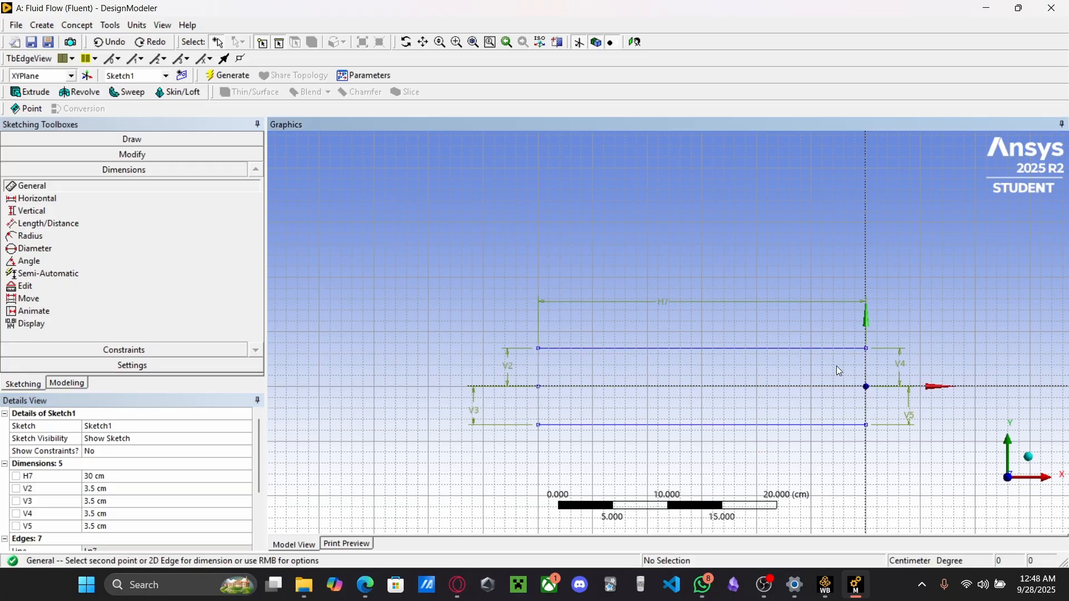
scroll(837, 367, "down", 1)
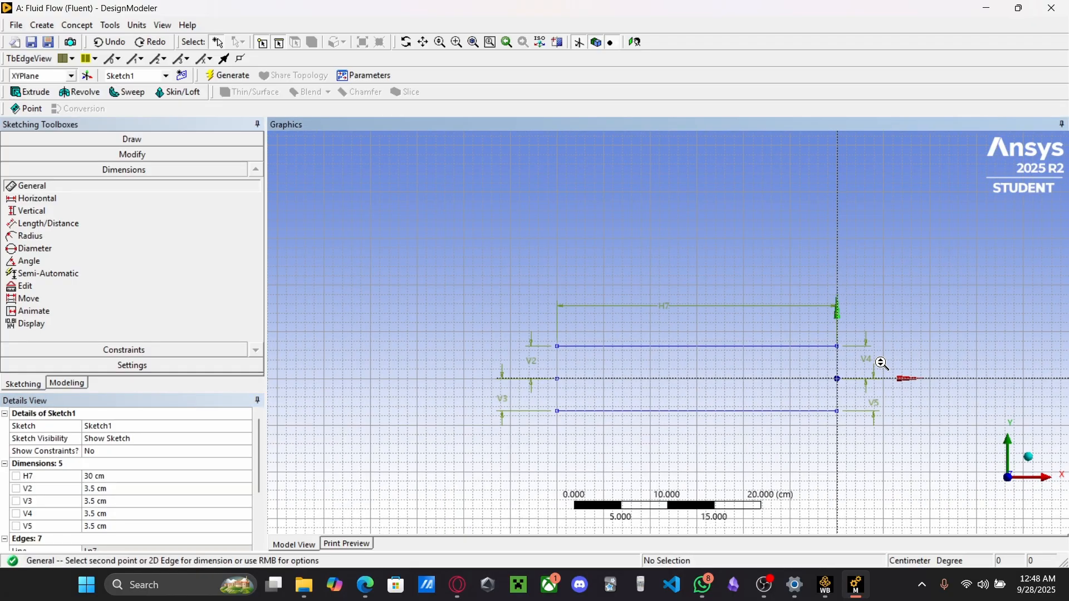
left_click(837, 413)
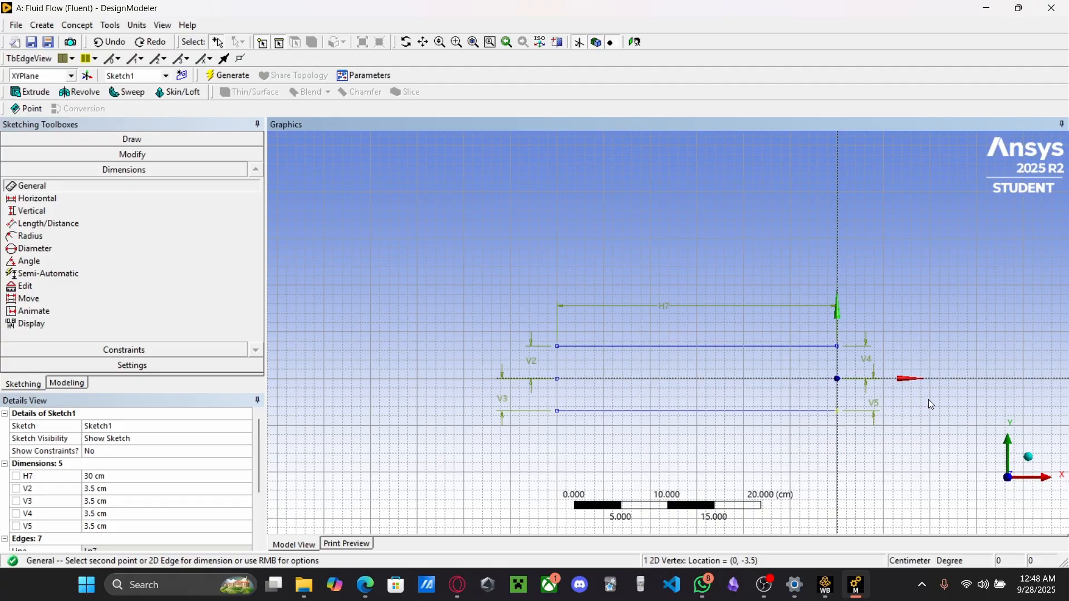
key("ctrl+z")
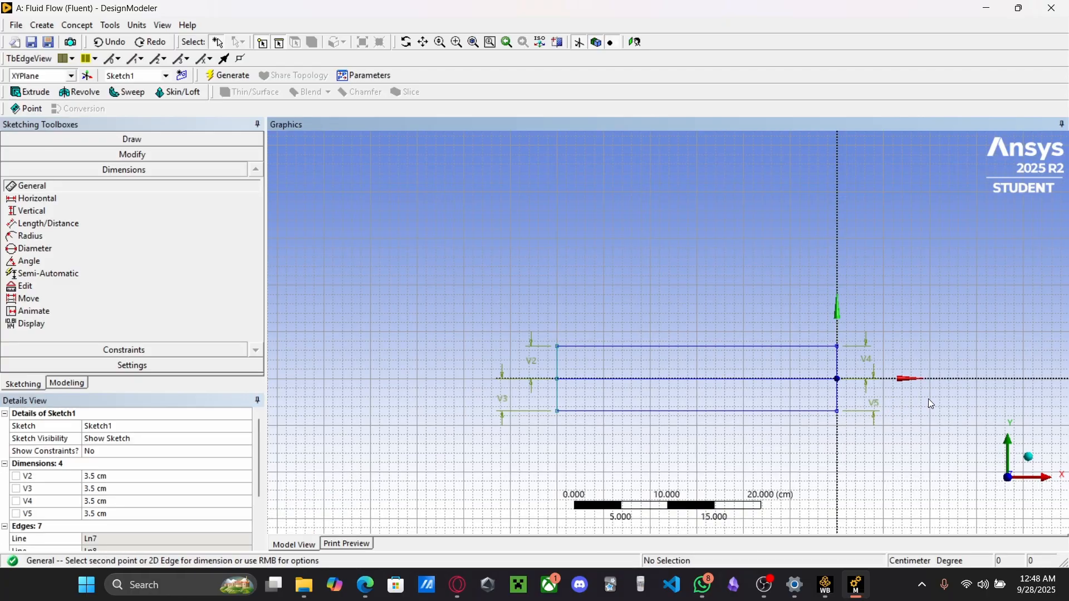
scroll(886, 397, "up", 1)
scroll(887, 396, "down", 1)
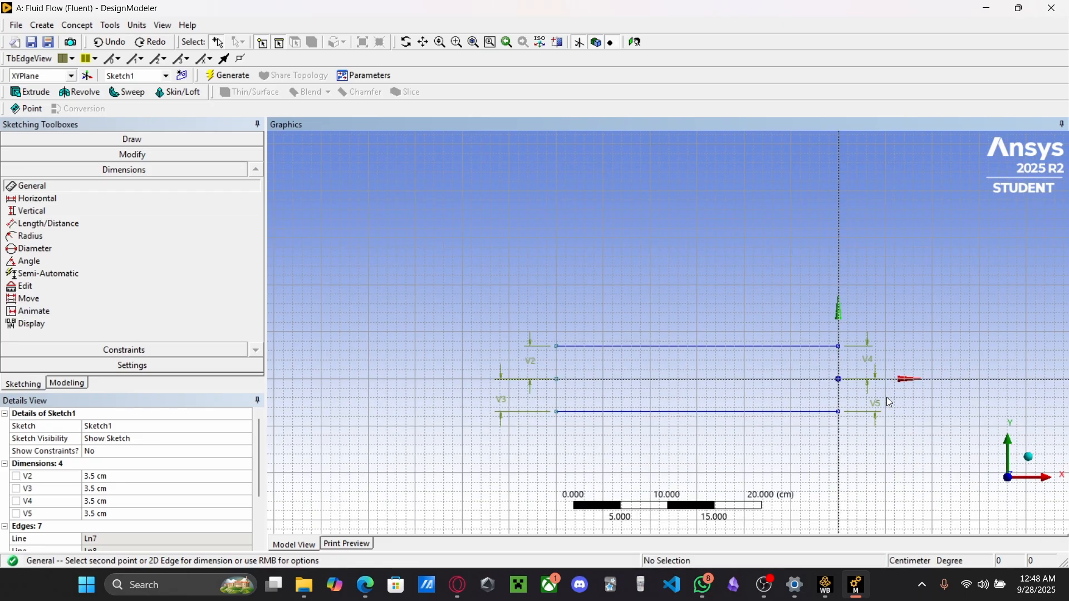
key("ctrl+z")
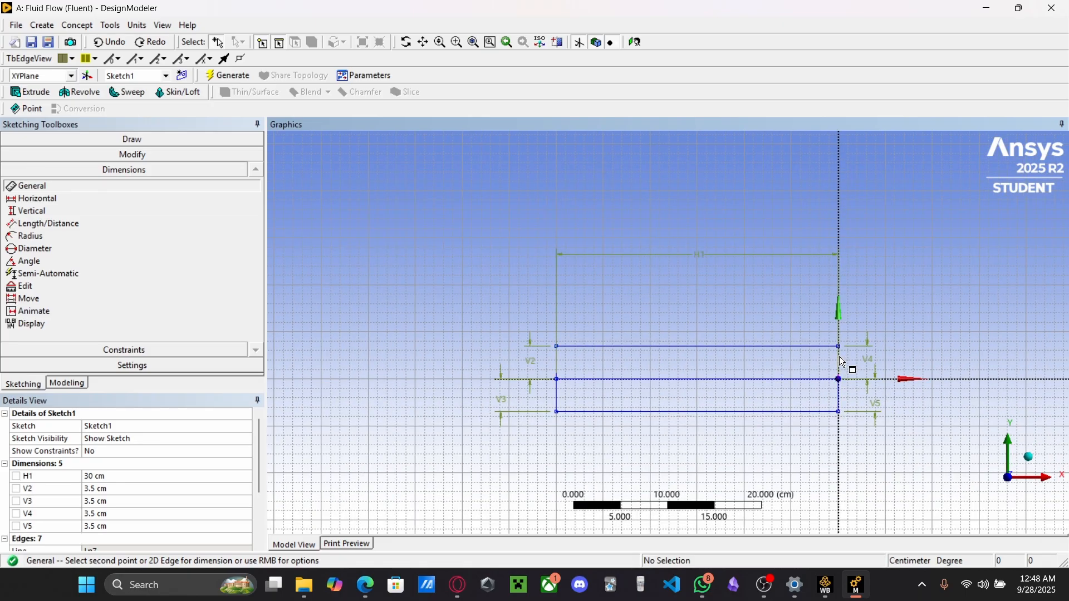
scroll(843, 364, "down", 2)
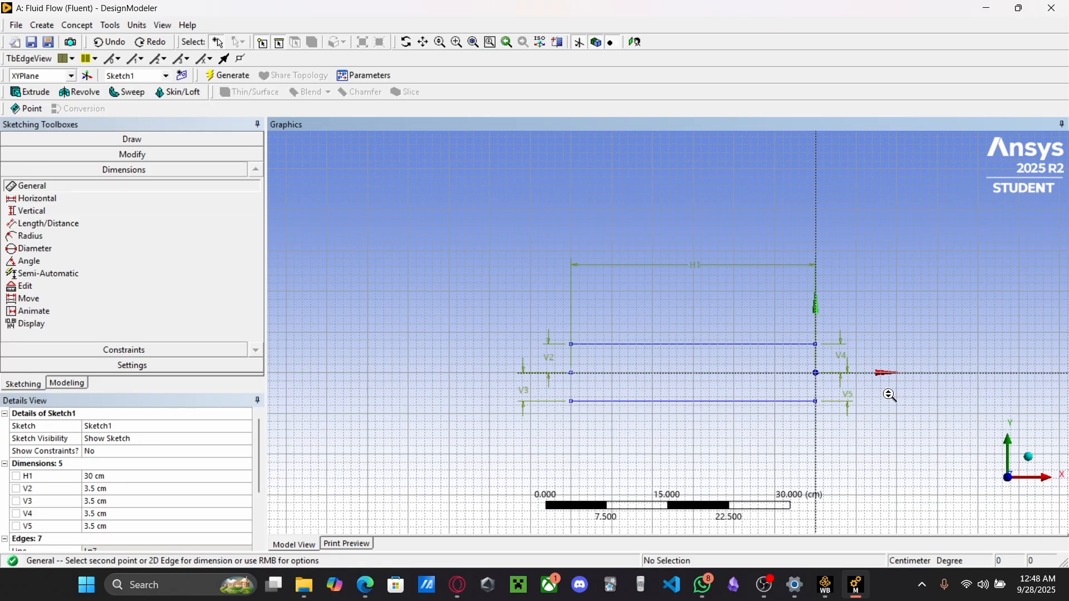
scroll(880, 378, "down", 3)
scroll(891, 381, "up", 3)
scroll(913, 396, "down", 1)
Cancel dimensioning, reselect H1 and keep its length at 30 cm
middle_click_drag(909, 418, 891, 408)
scroll(891, 408, "down", 2)
scroll(958, 384, "up", 3)
scroll(1014, 346, "down", 4)
scroll(997, 337, "up", 2)
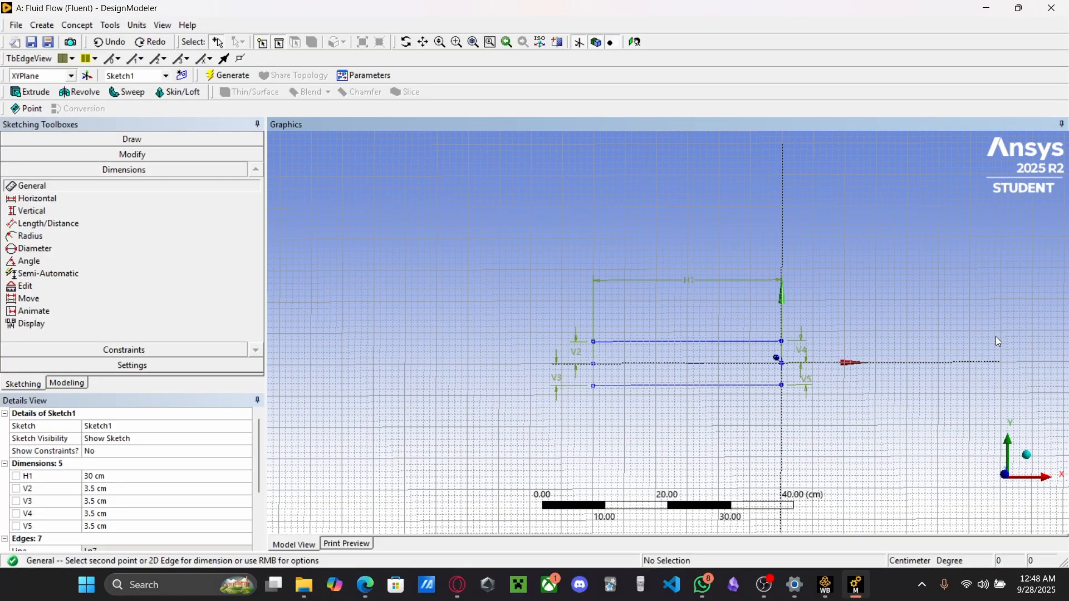
scroll(806, 410, "up", 2)
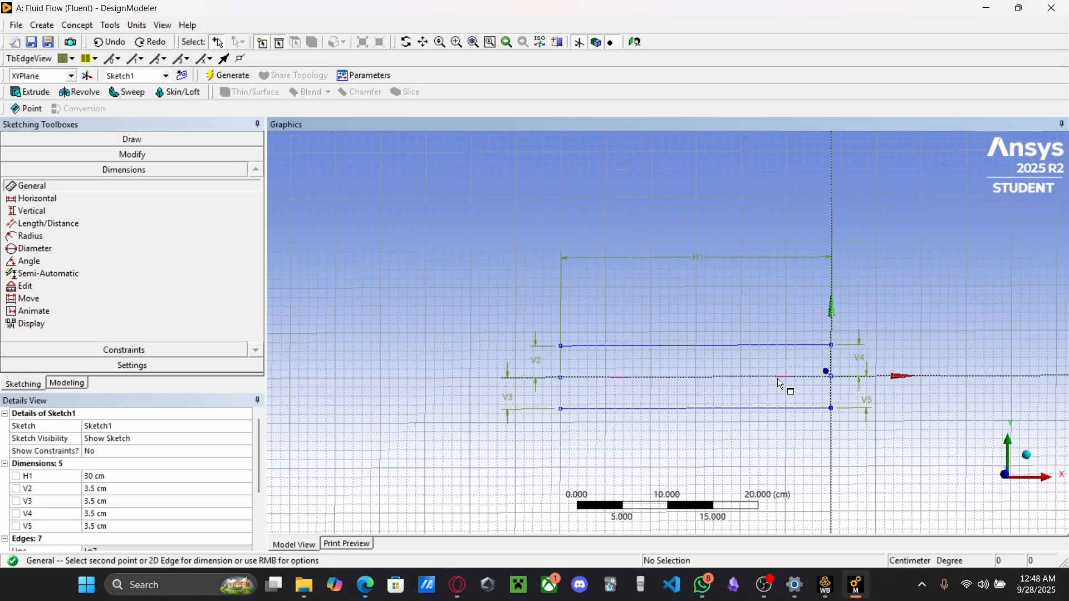
key("Escape")
scroll(778, 380, "down", 1)
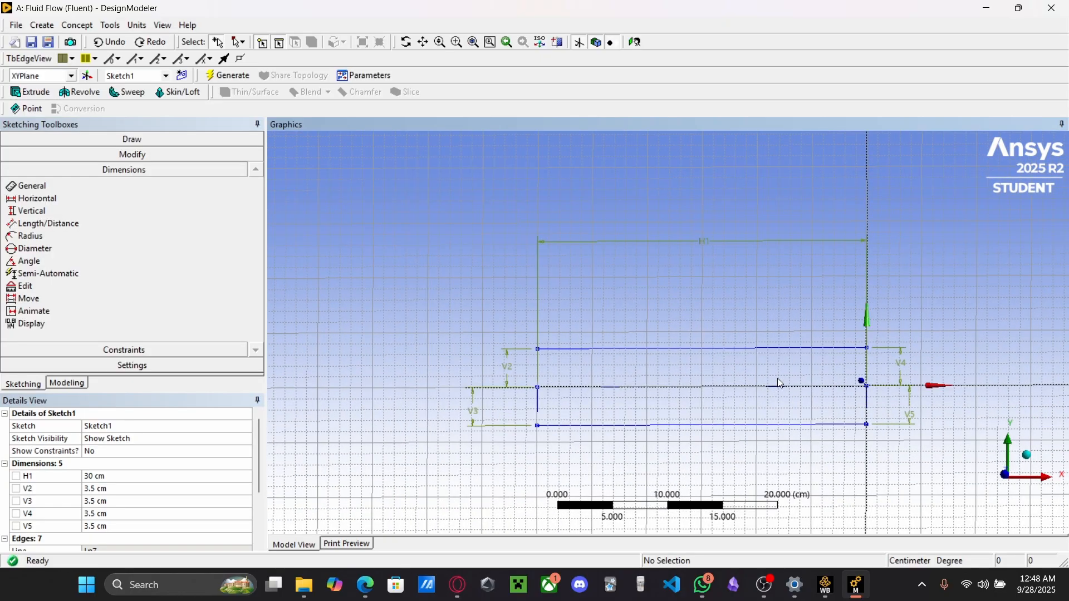
left_click(721, 349)
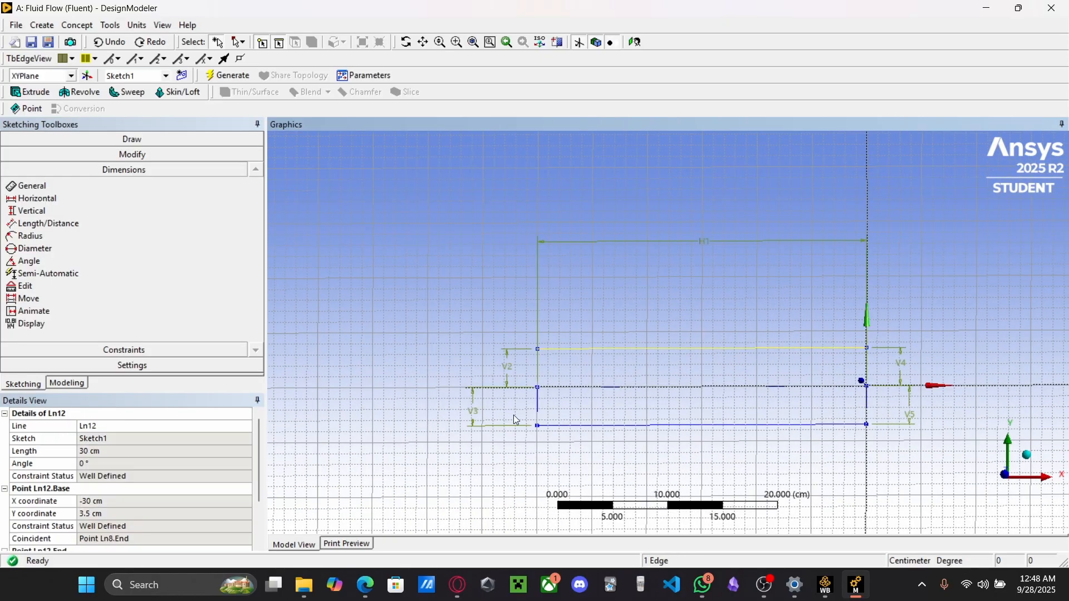
left_click(711, 247, "ctrl")
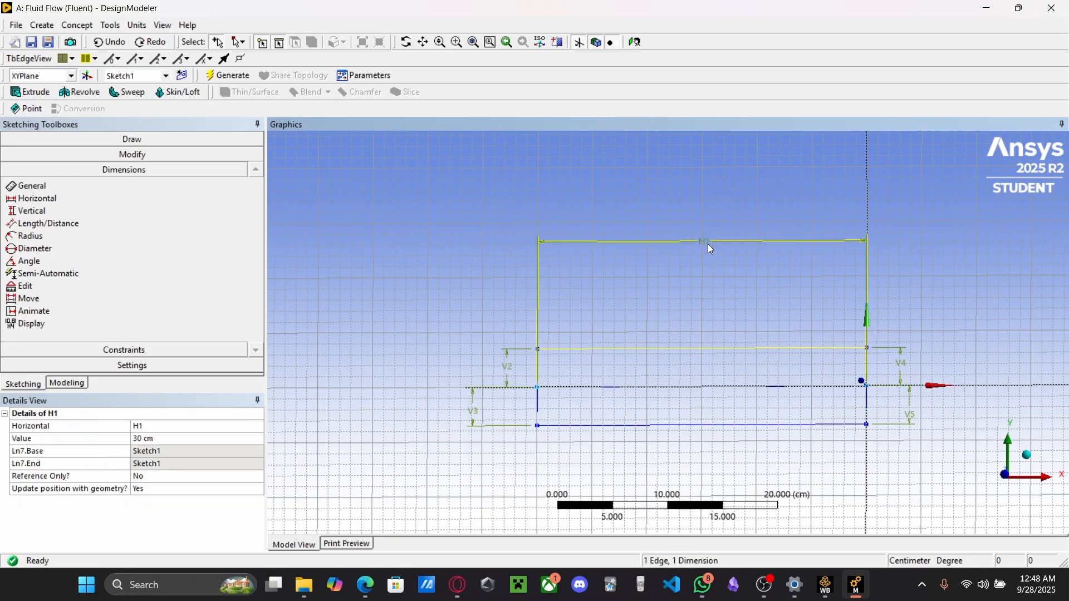
left_click(143, 440)
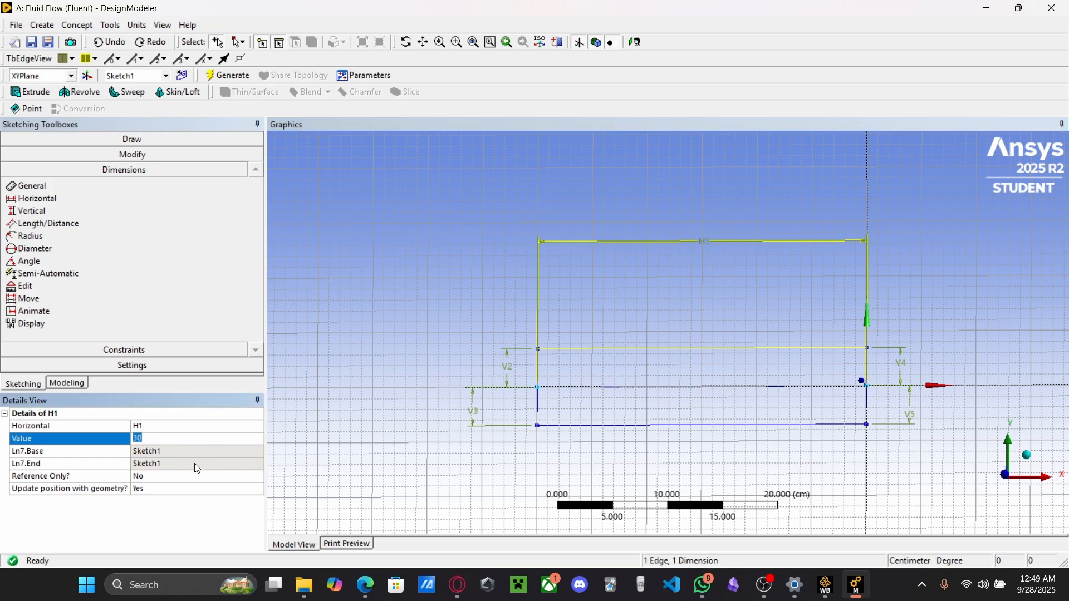
key("Return")
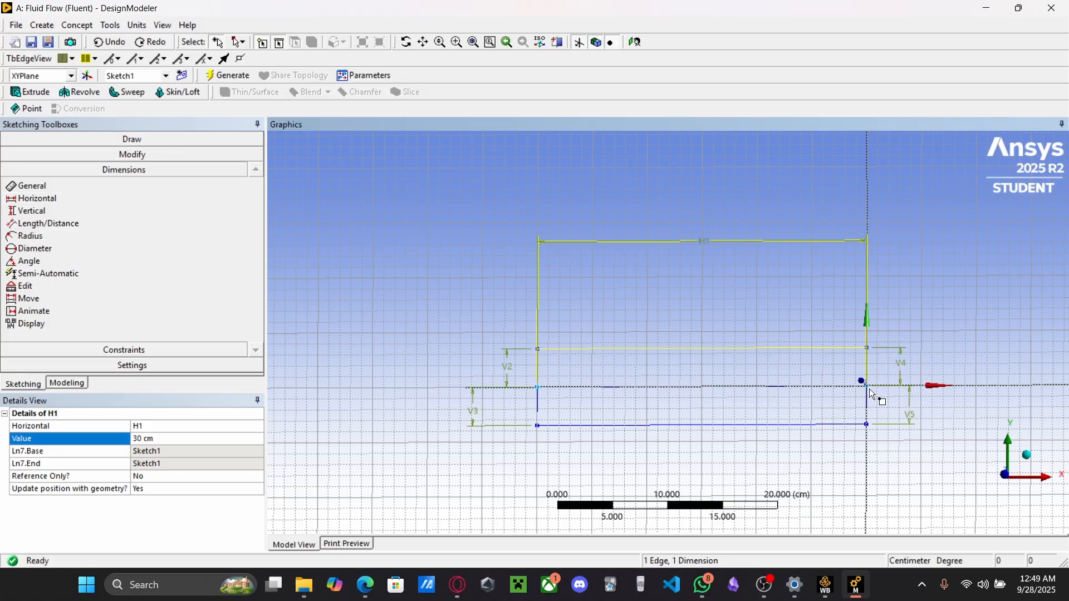
Draw a line extending right from the pipe's origin end along the x-axis
left_click(129, 138)
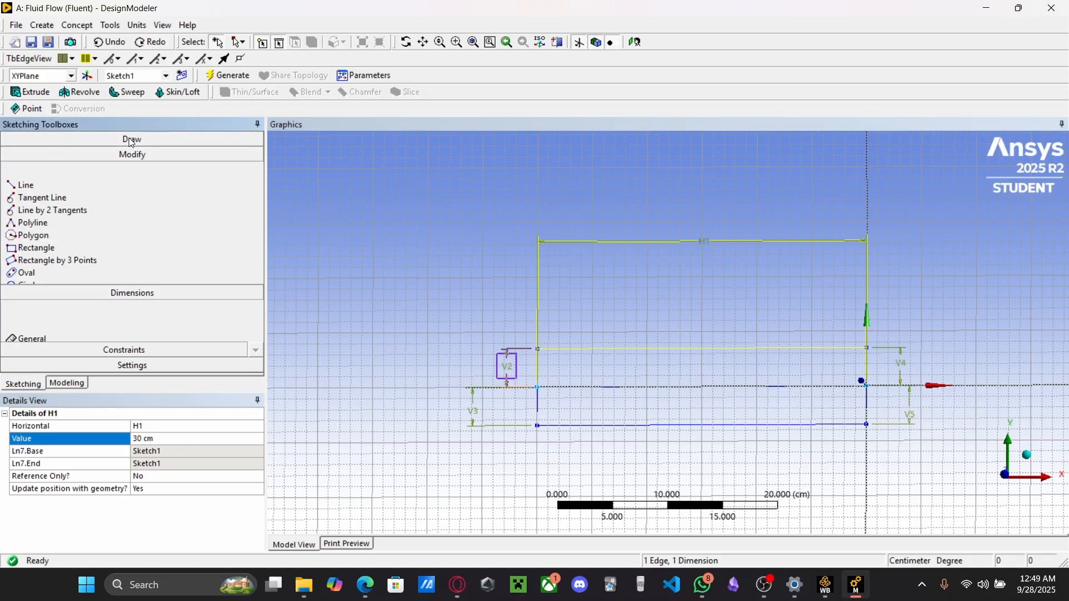
left_click(24, 156)
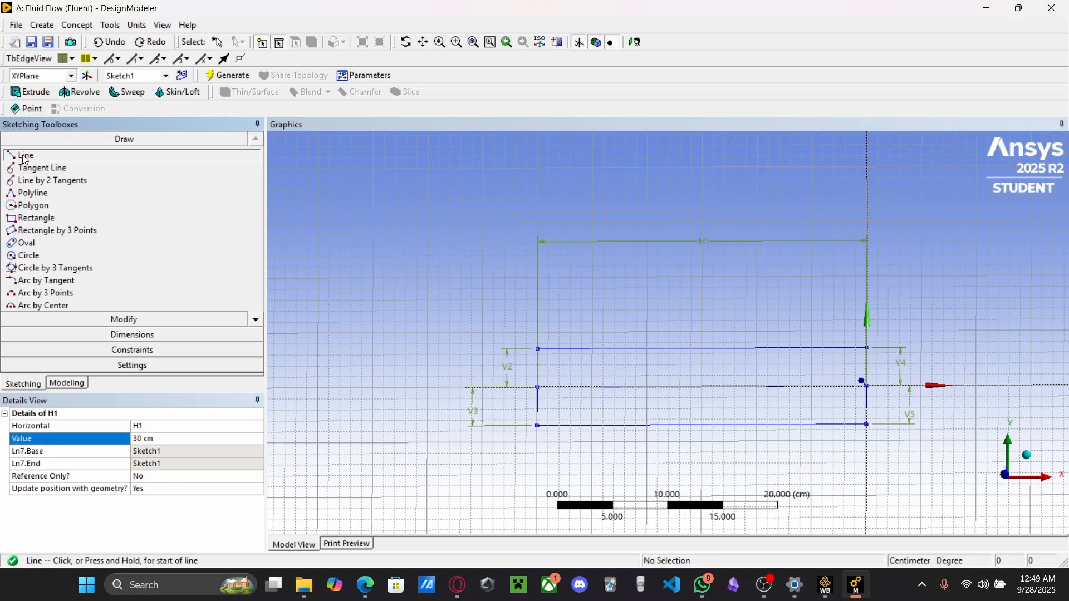
left_click(865, 381)
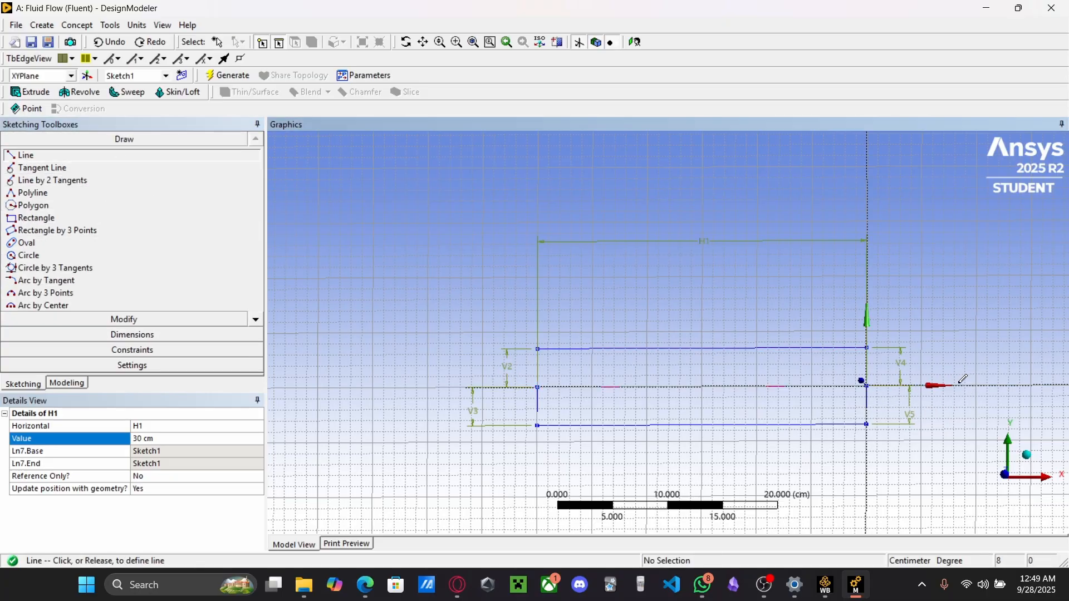
left_click(1009, 385)
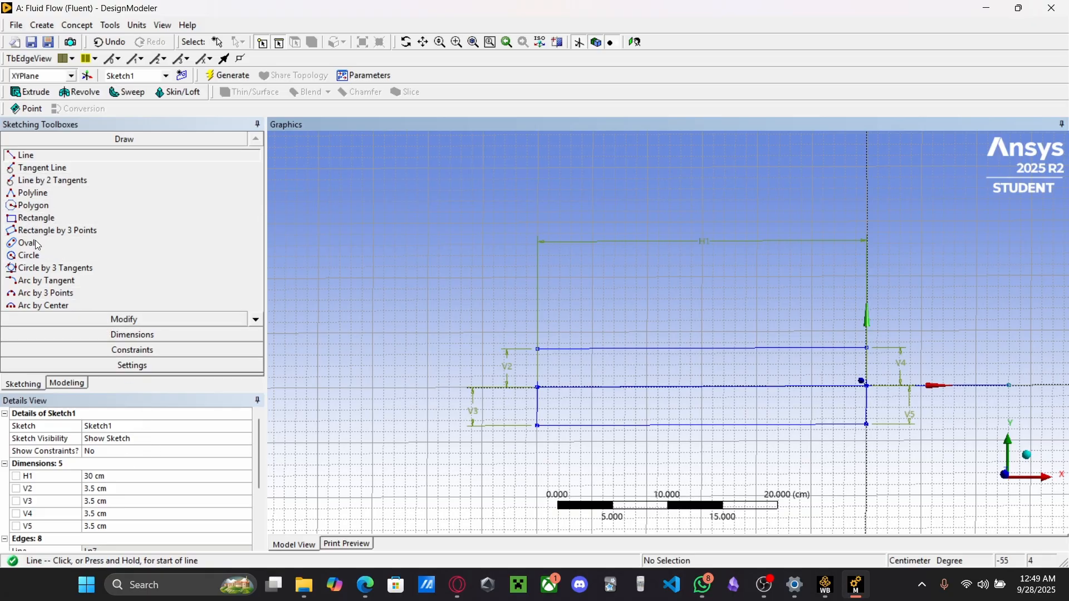
Dimension the new line as H8 at 70 cm and fit the whole sketch in view
left_click(123, 320)
left_click(132, 335)
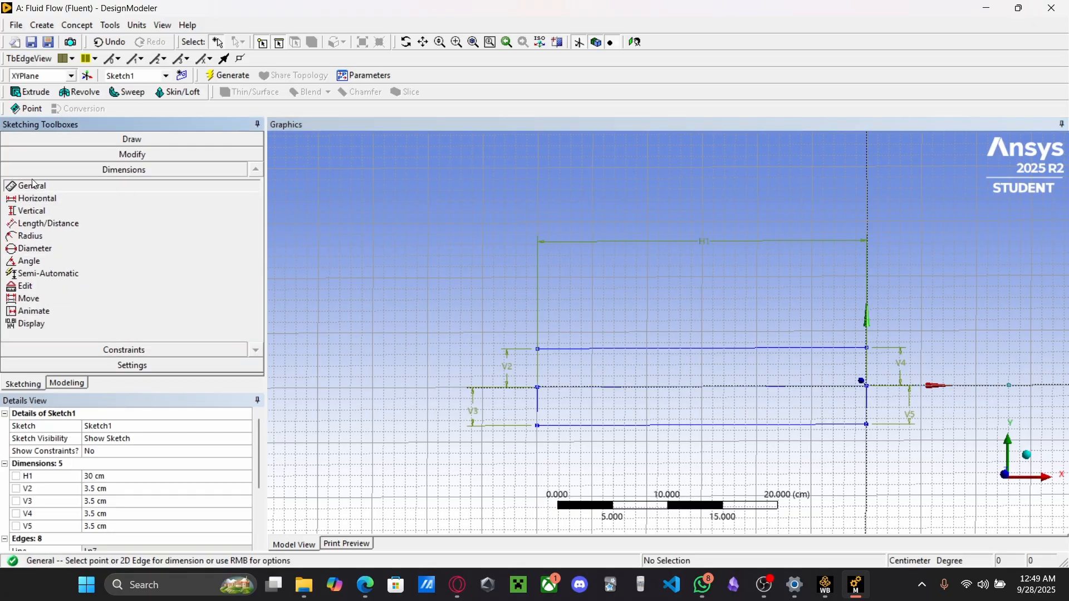
left_click(968, 385)
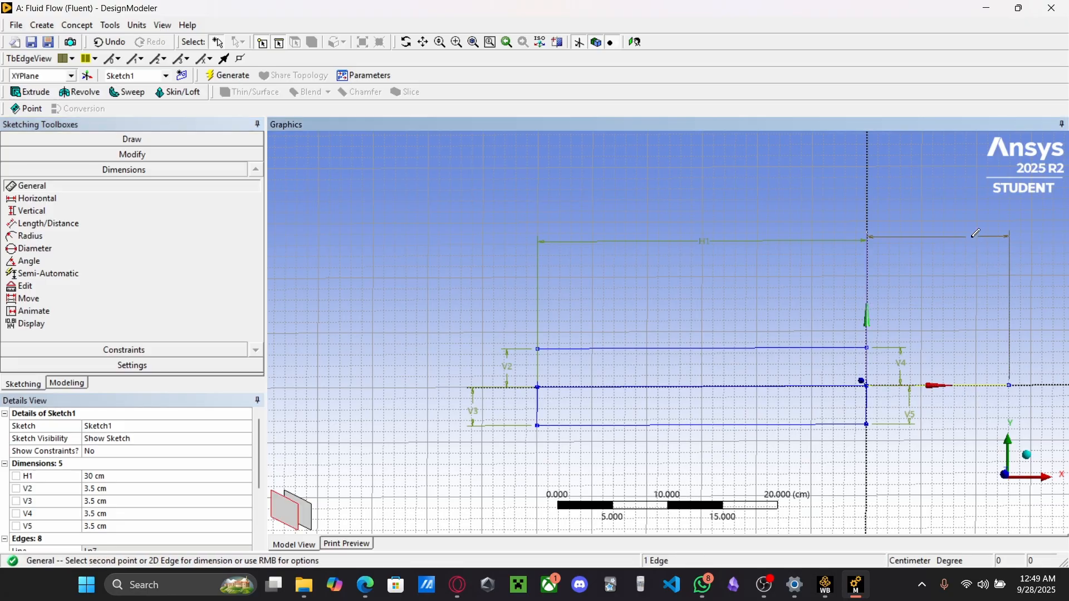
left_click(951, 240)
scroll(142, 477, "down", 2)
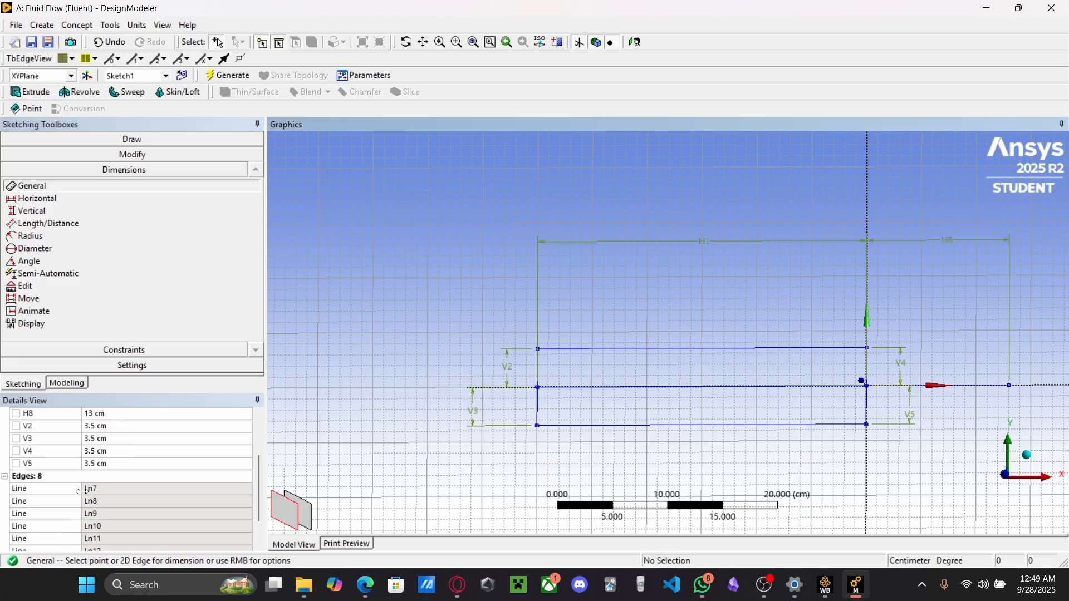
scroll(89, 462, "up", 1)
left_click(90, 452)
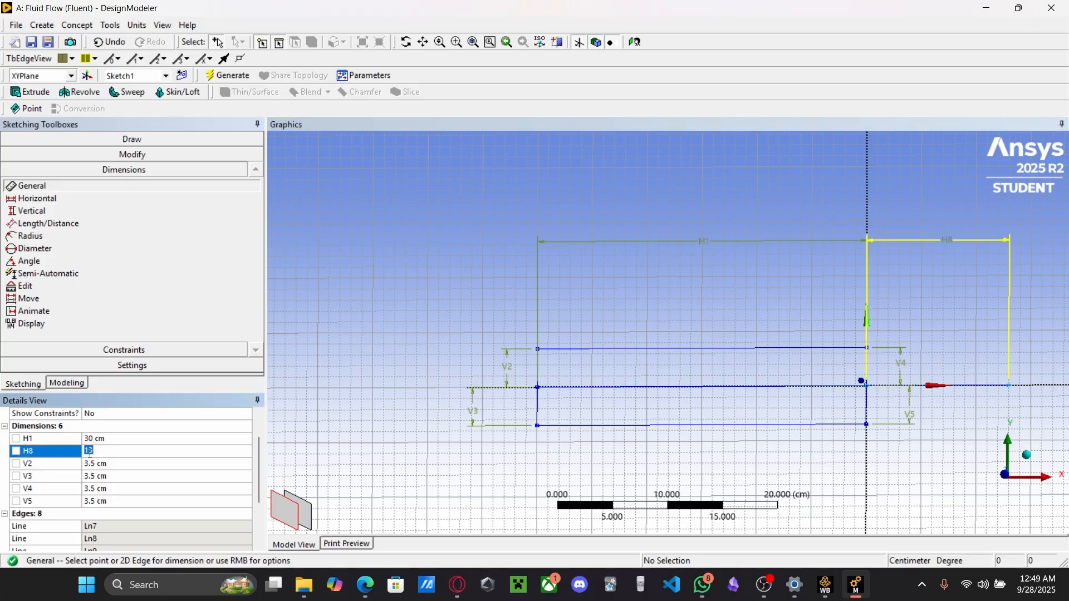
key("Return")
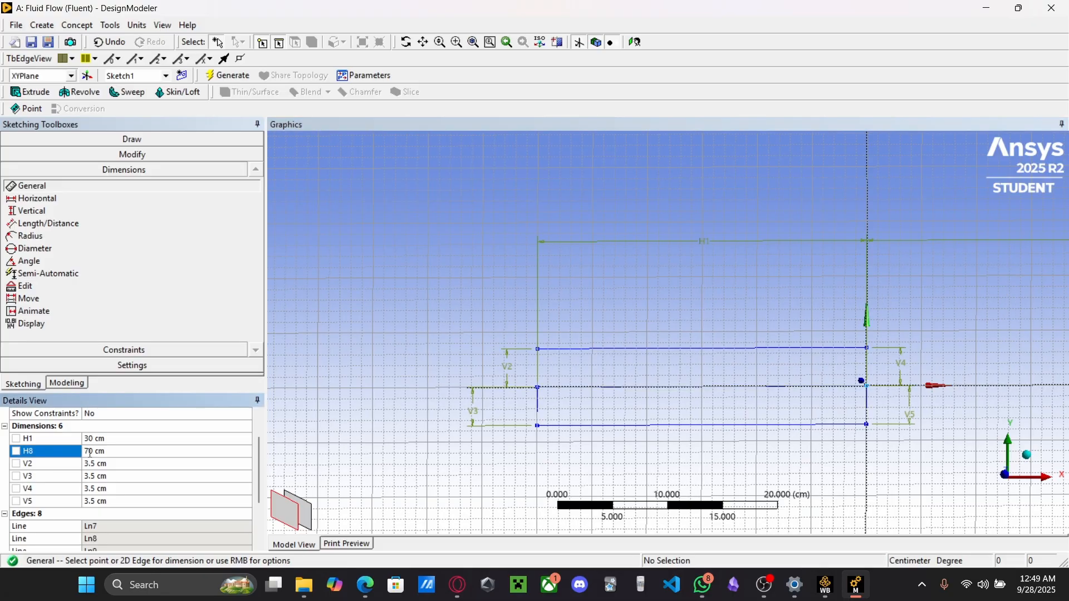
left_click(474, 43)
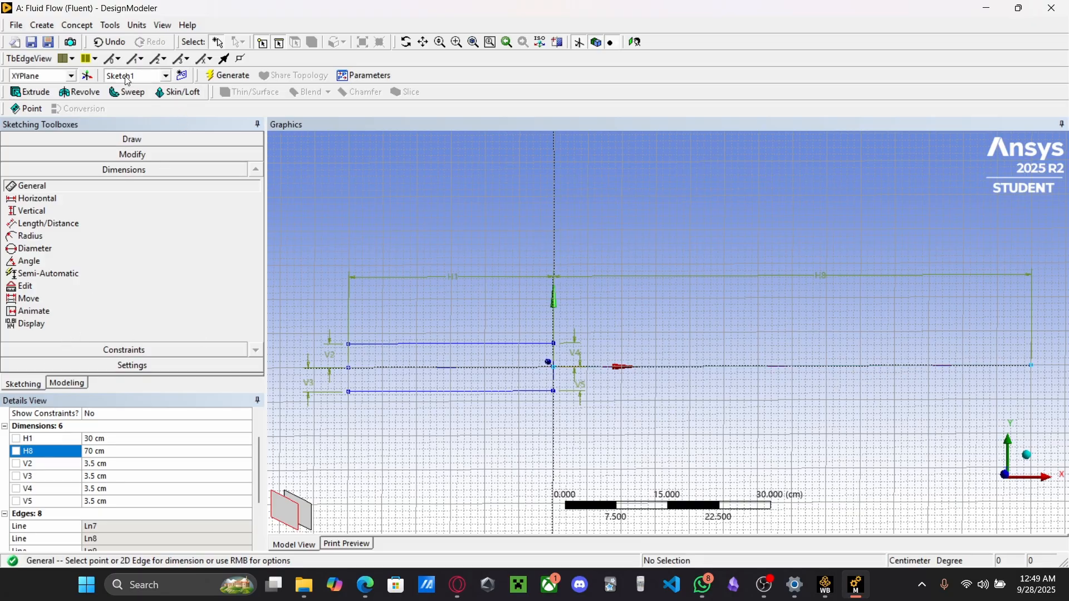
Draw short vertical lines upward and downward from the long line's right end
left_click(108, 139)
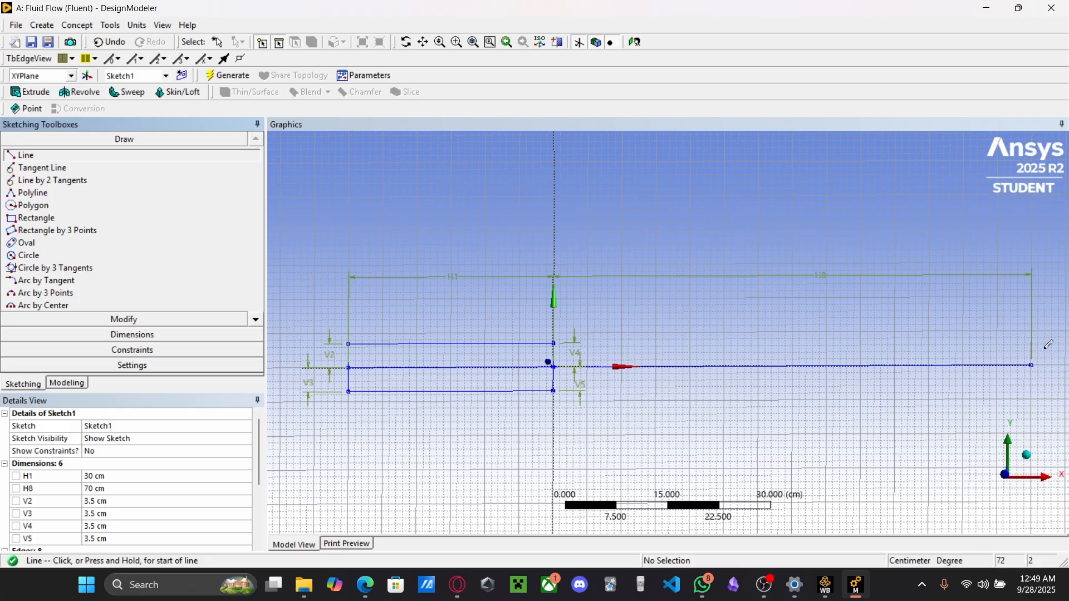
left_click(1032, 366)
left_click(1032, 331)
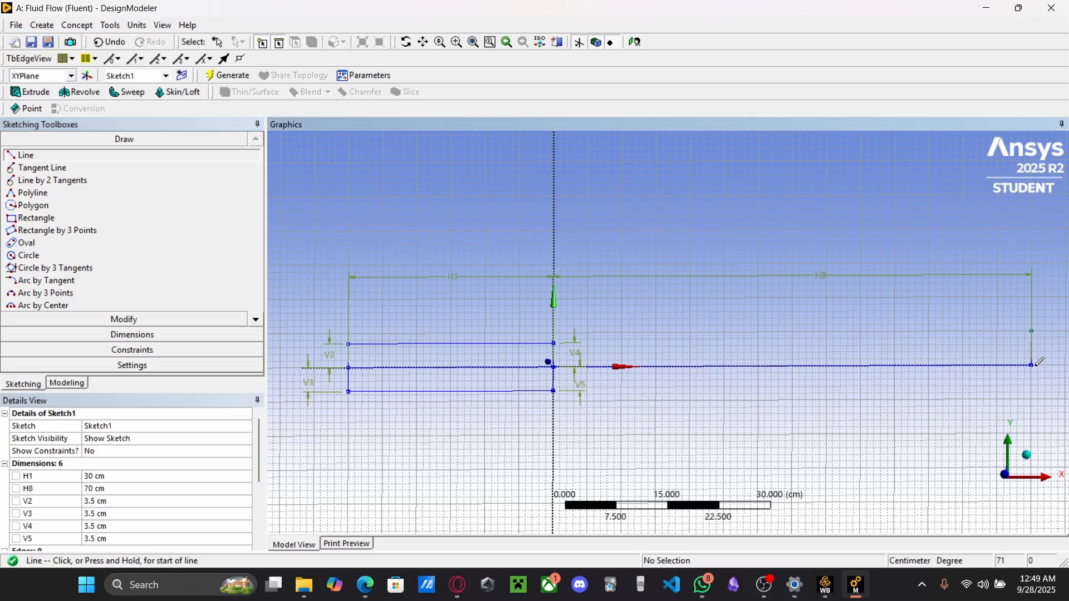
left_click(1033, 363)
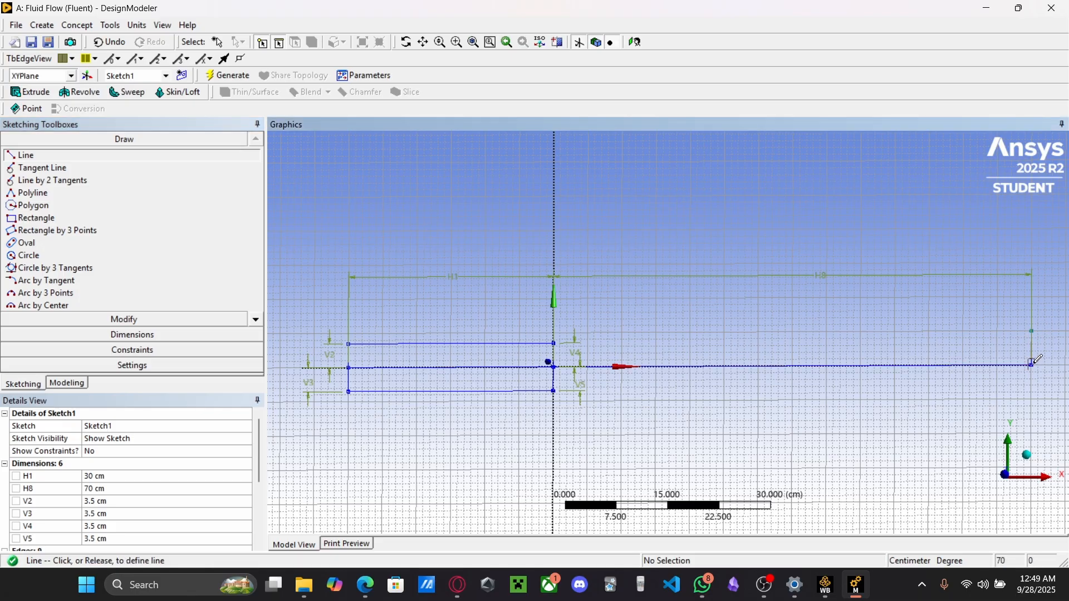
left_click(1032, 406)
scroll(673, 324, "up", 2)
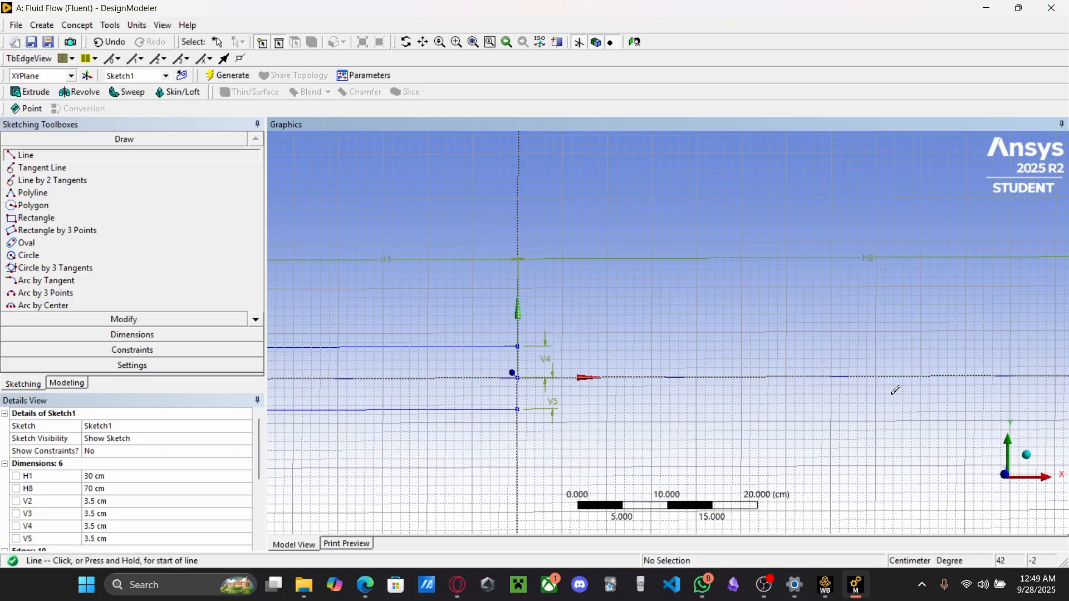
left_click(423, 42)
left_click_drag(685, 355, 507, 332)
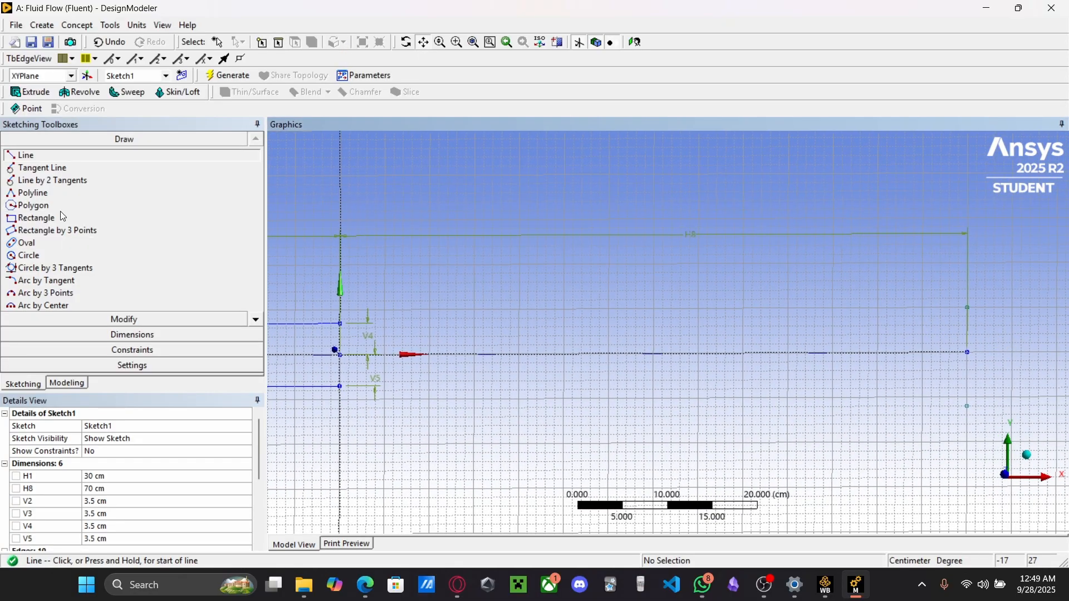
Dimension the upper and lower right vertical lines as V9 and V10, each 3.5 cm
left_click(62, 334)
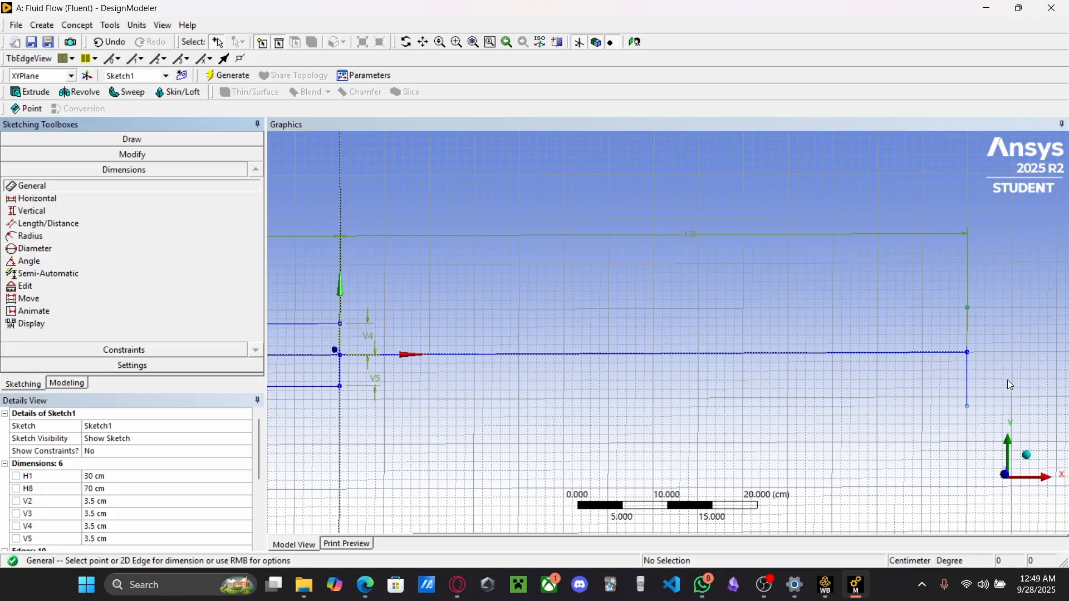
left_click(968, 334)
left_click(1020, 345)
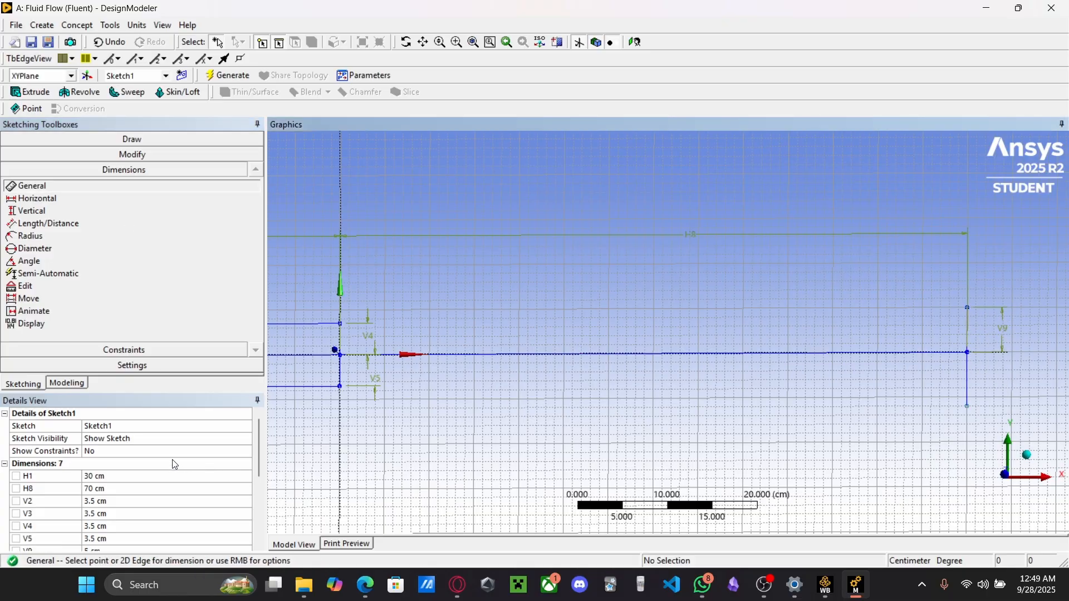
scroll(175, 465, "down", 2)
left_click(96, 477)
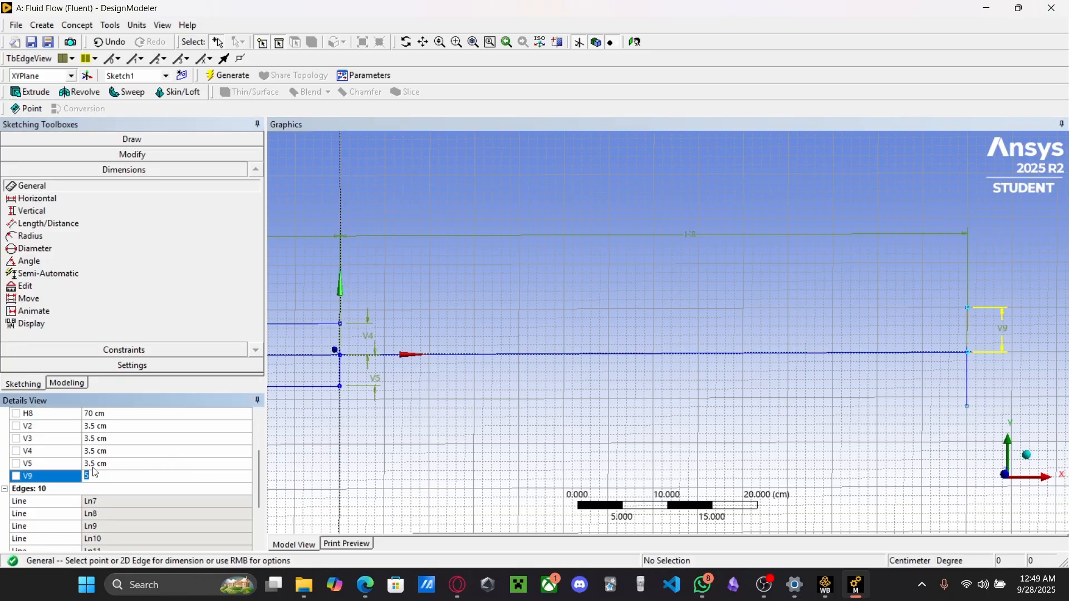
type("3.5")
key("Return")
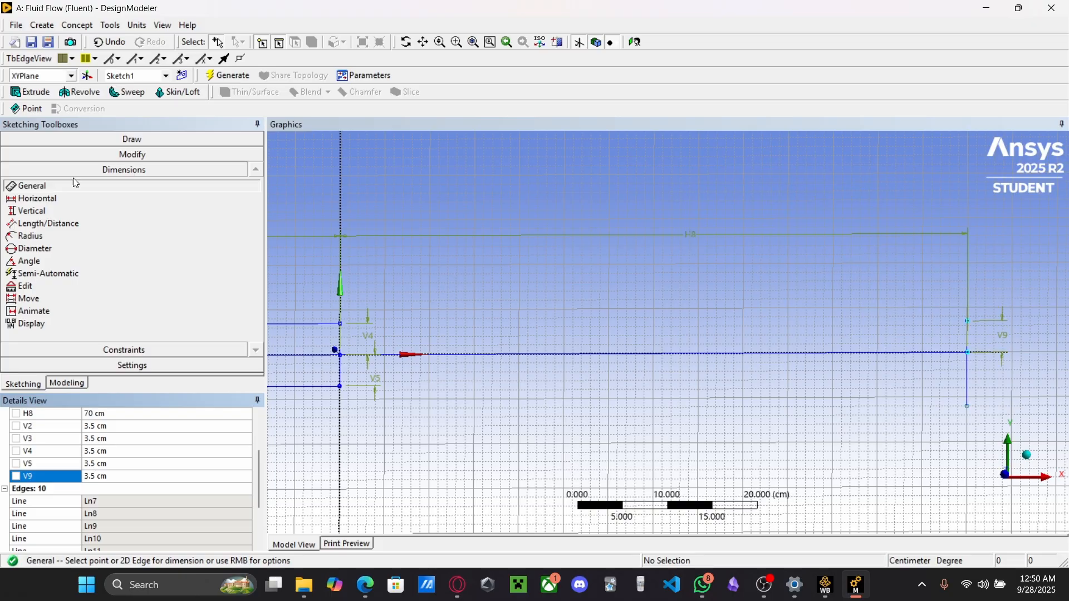
left_click(969, 389)
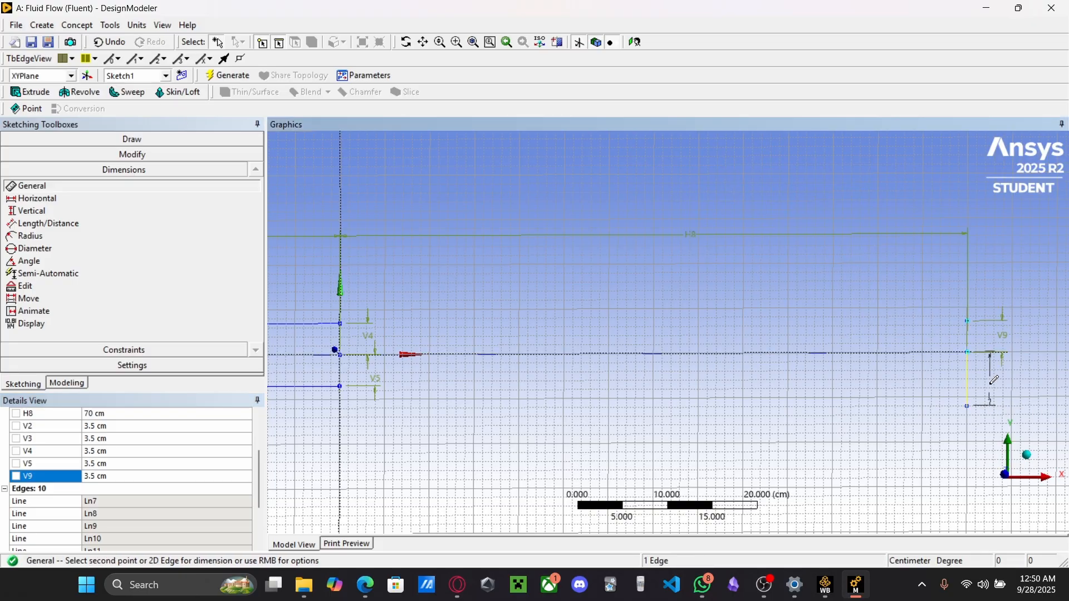
left_click(994, 390)
scroll(91, 486, "down", 3)
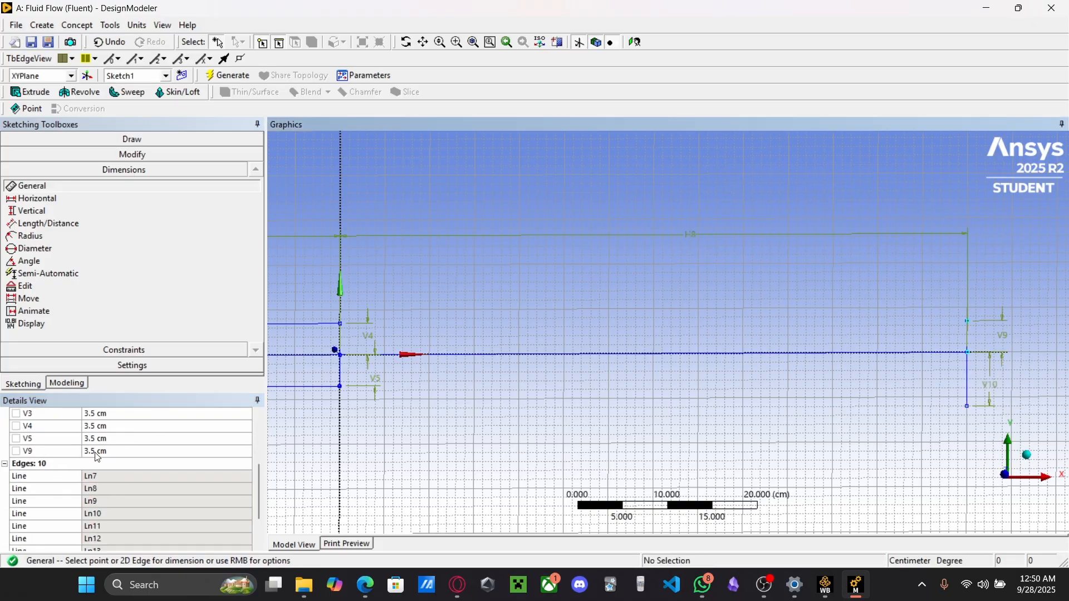
scroll(97, 458, "up", 1)
left_click(92, 428)
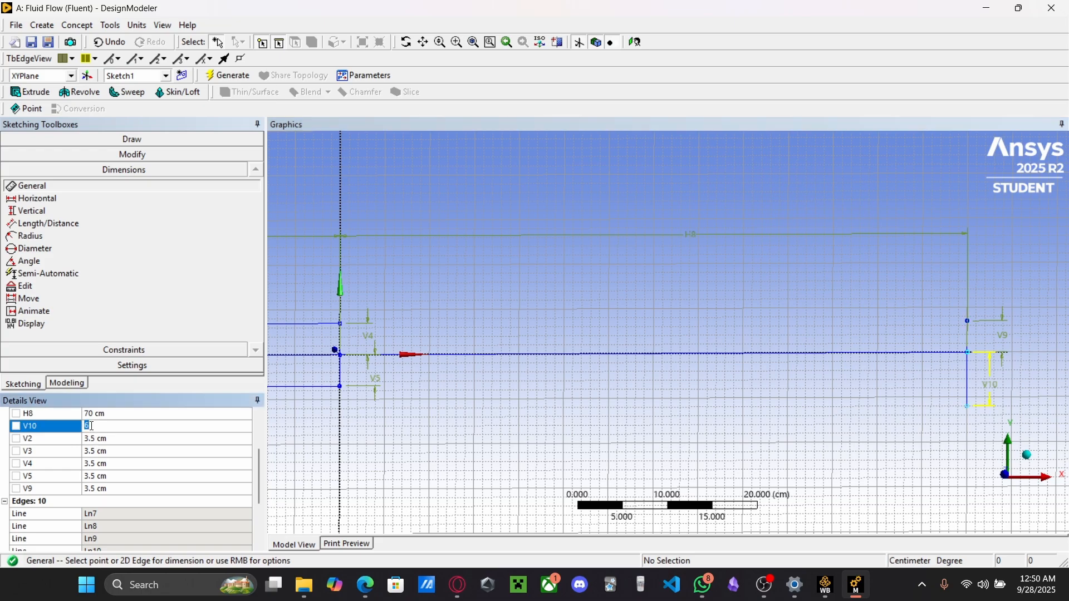
key("Return")
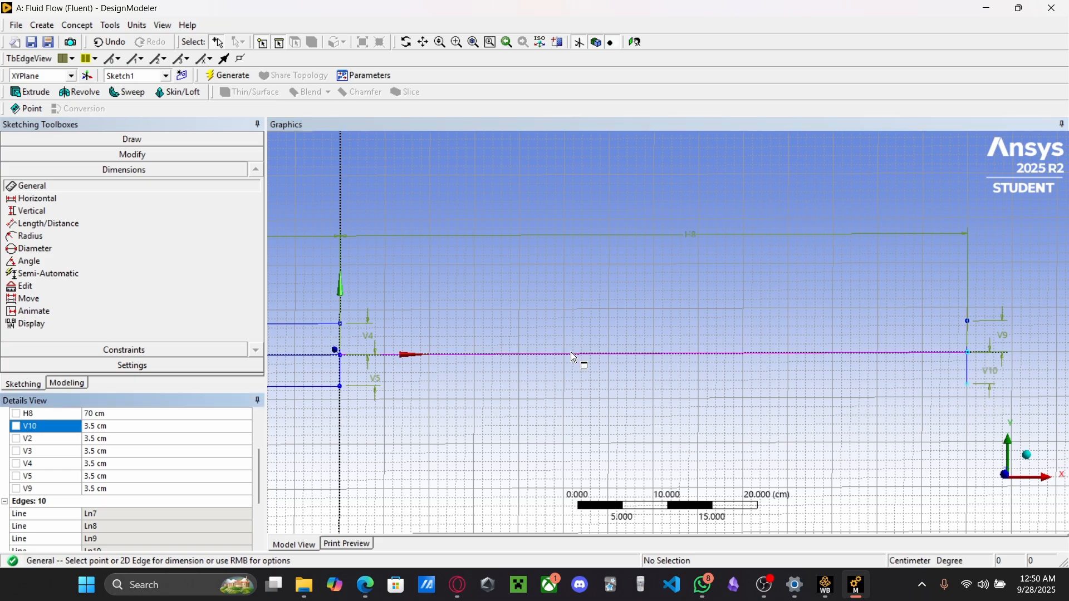
Dismiss the over-constrained warning and delete the redundant 30 cm horizontal dimension
left_click(309, 326)
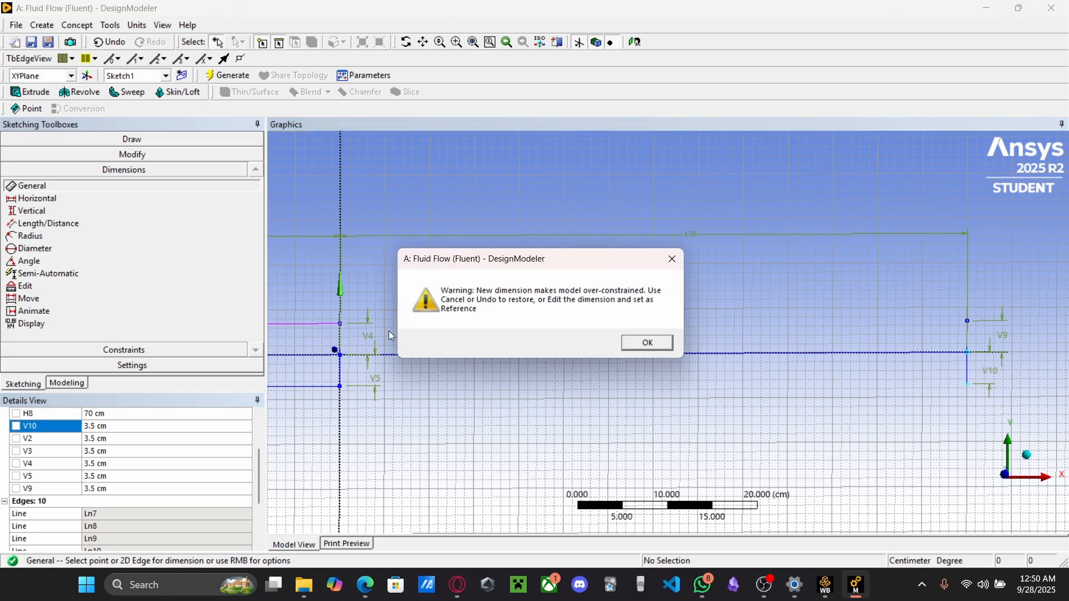
left_click(647, 343)
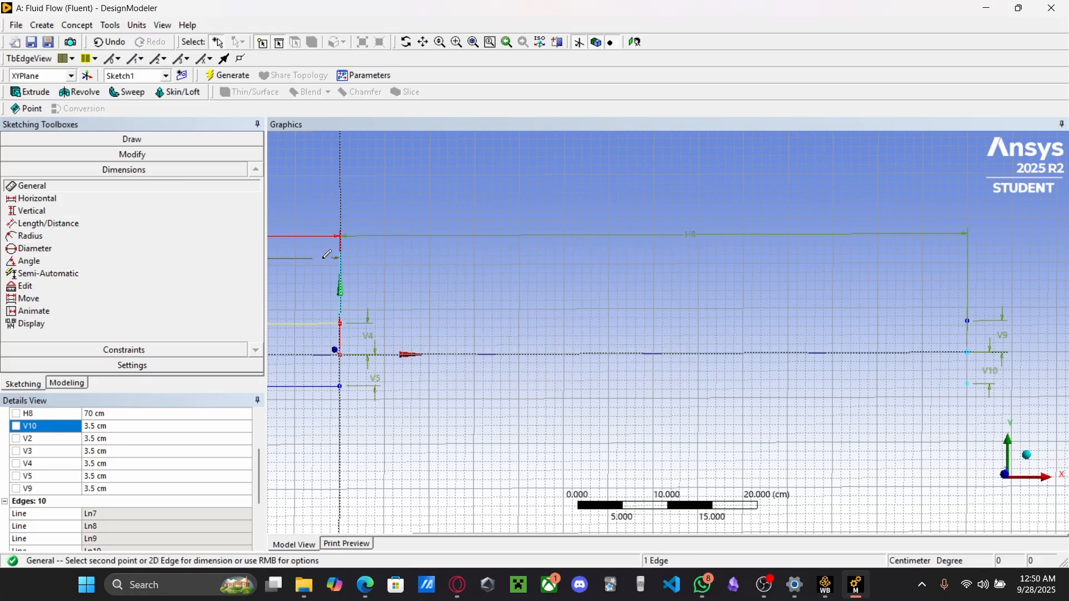
left_click(316, 231)
left_click(315, 246)
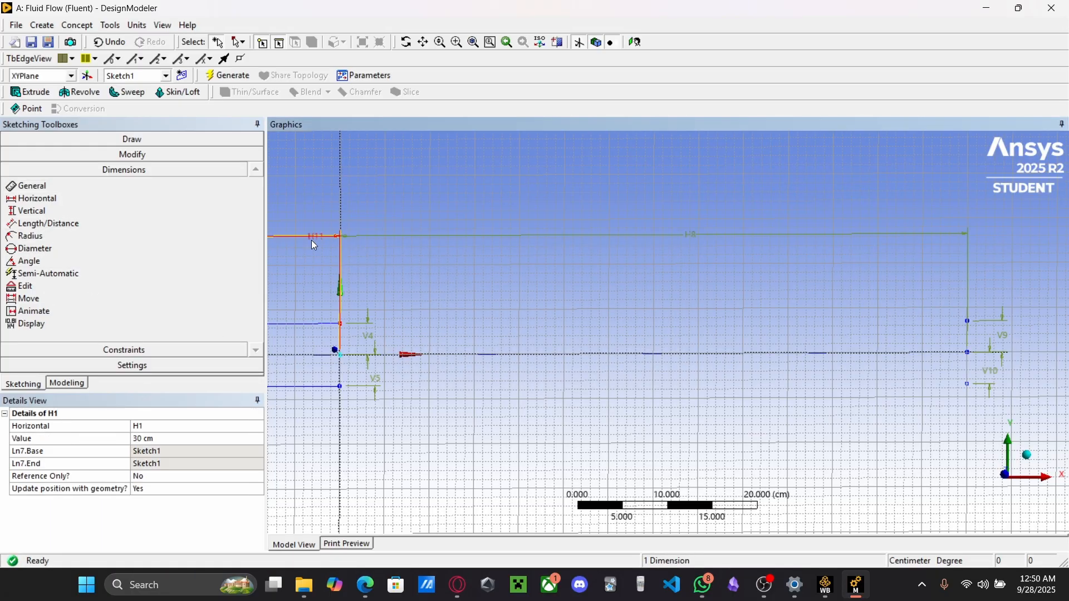
left_click(312, 240)
left_click(302, 235)
key("Delete")
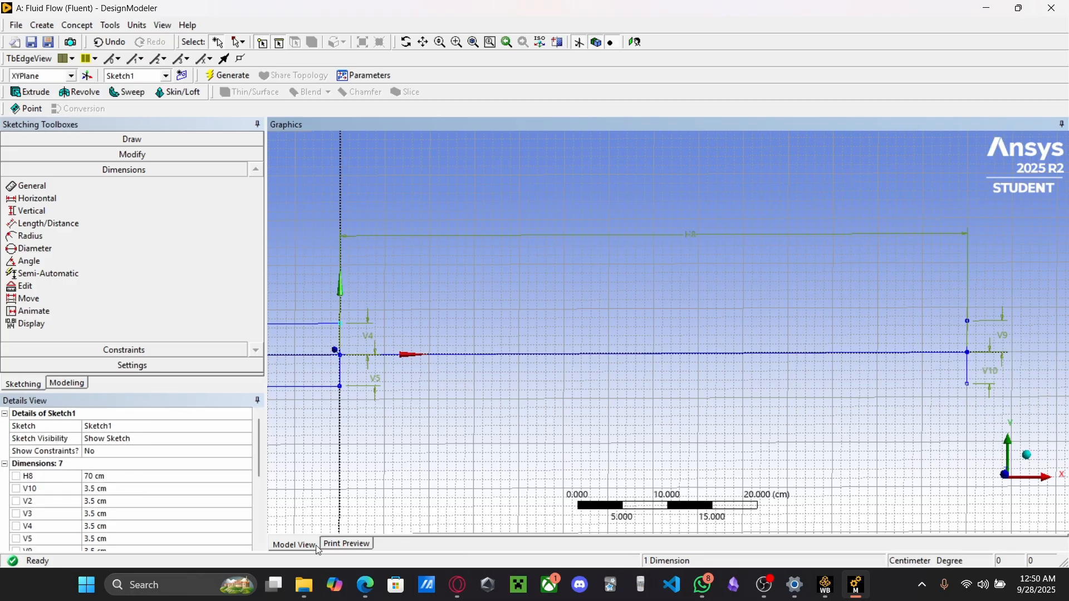
Delete the top and bottom wall lines of the left pipe section
left_click(424, 42)
left_click_drag(394, 269, 536, 246)
scroll(537, 245, "down", 2)
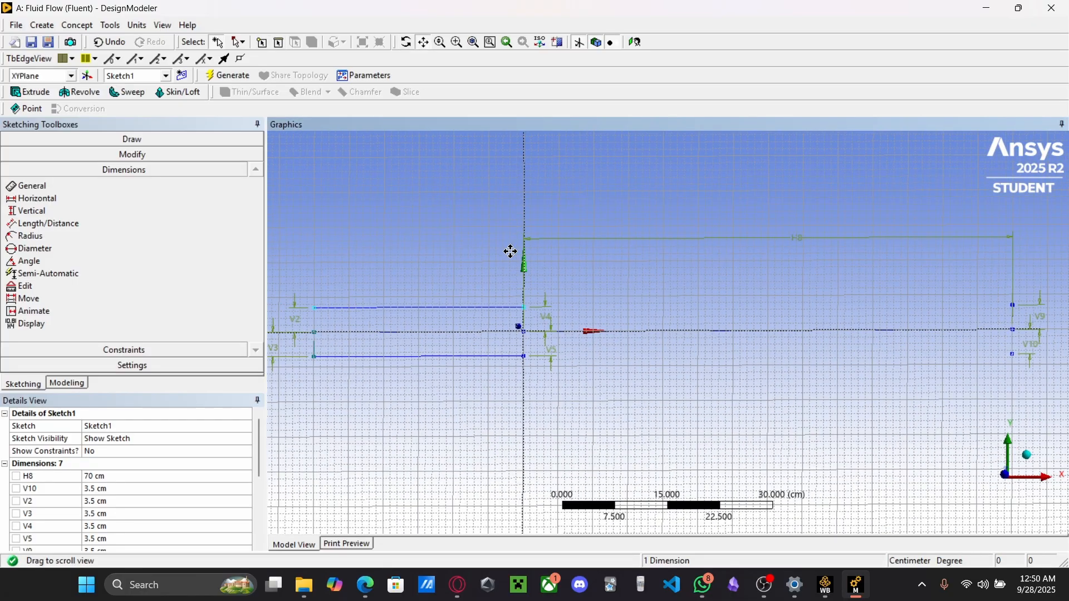
middle_click(422, 277)
left_click_drag(777, 327, 561, 289)
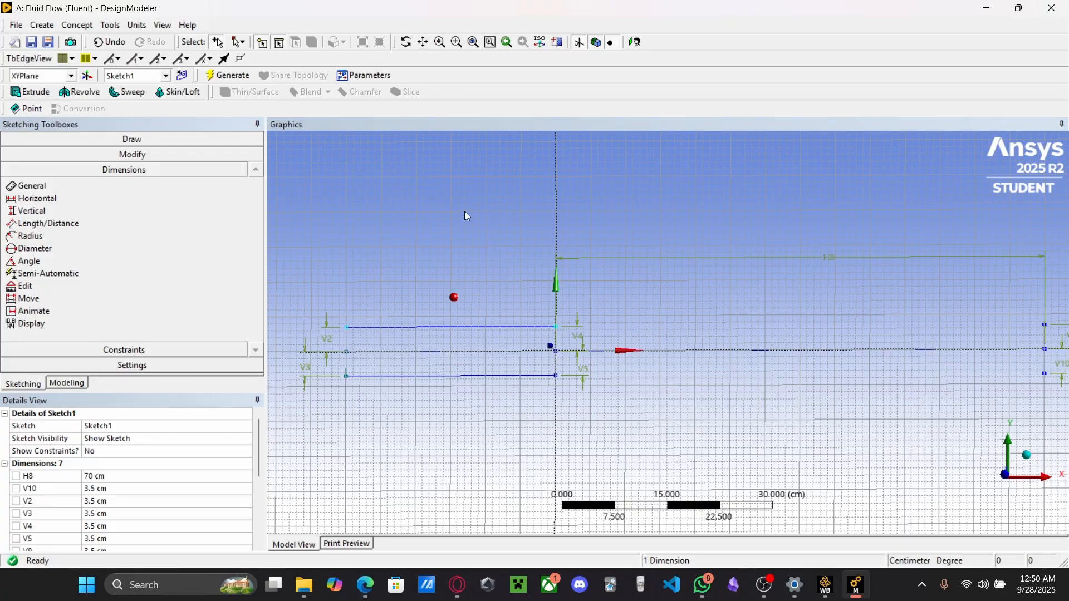
left_click(471, 262)
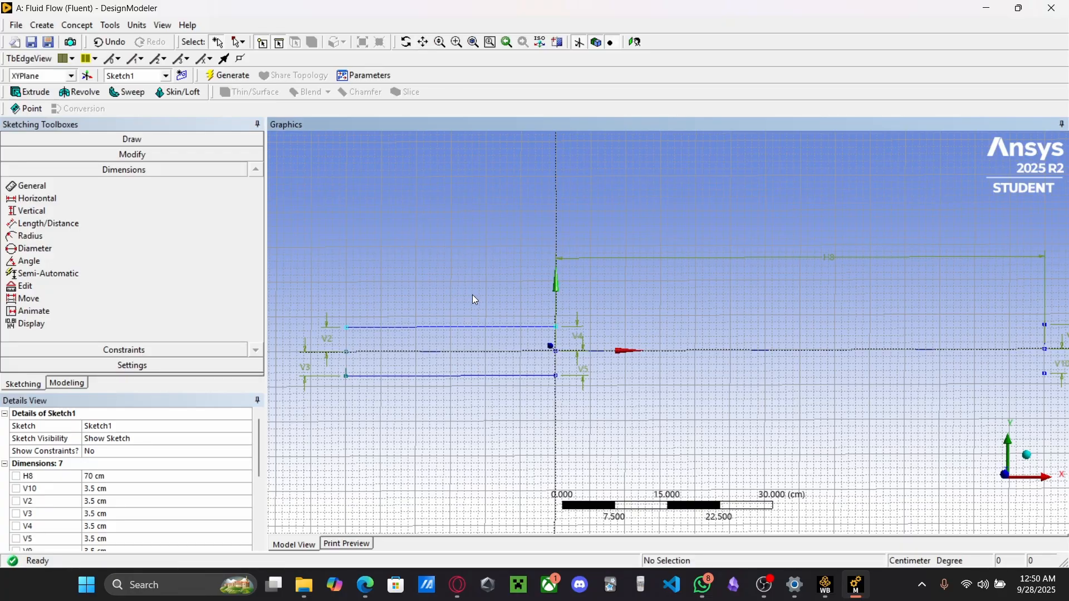
left_click(455, 328)
key("Delete")
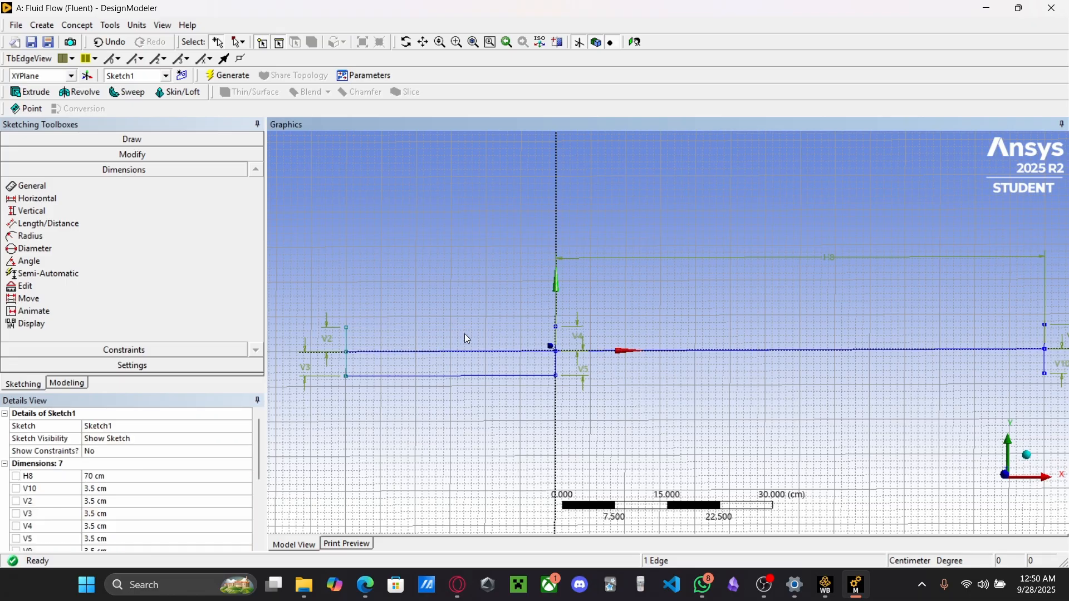
left_click(453, 377)
key("Delete")
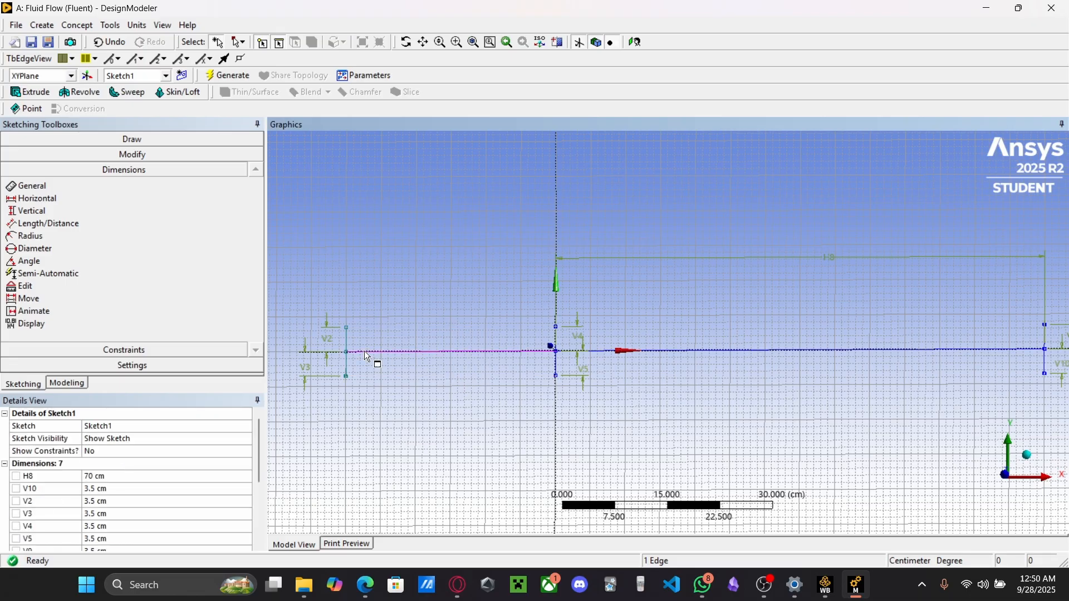
Begin a new top wall line at the top of the left end line
left_click(115, 141)
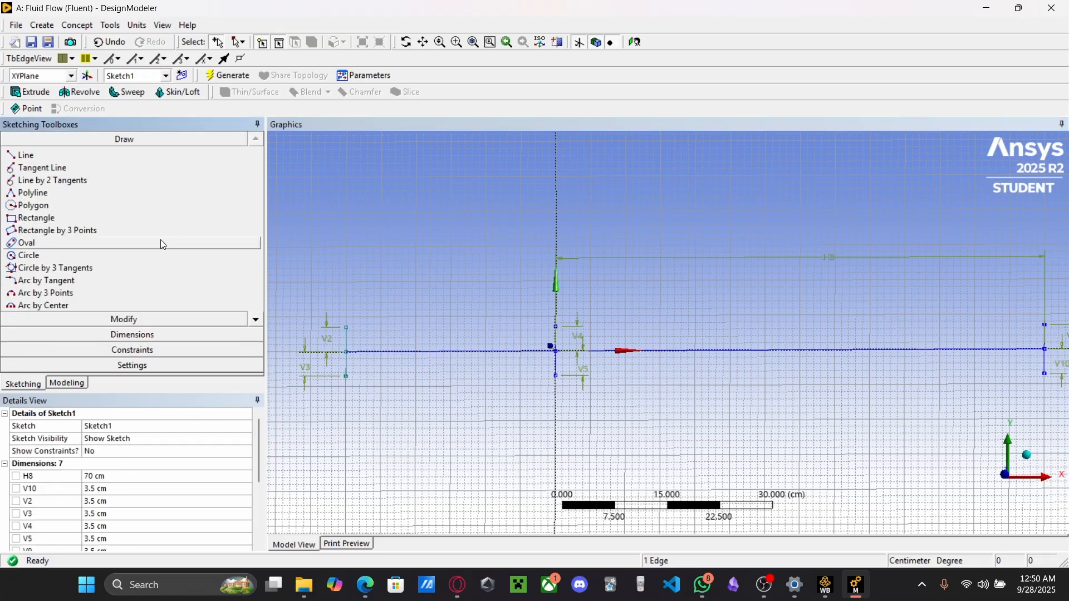
left_click(133, 155)
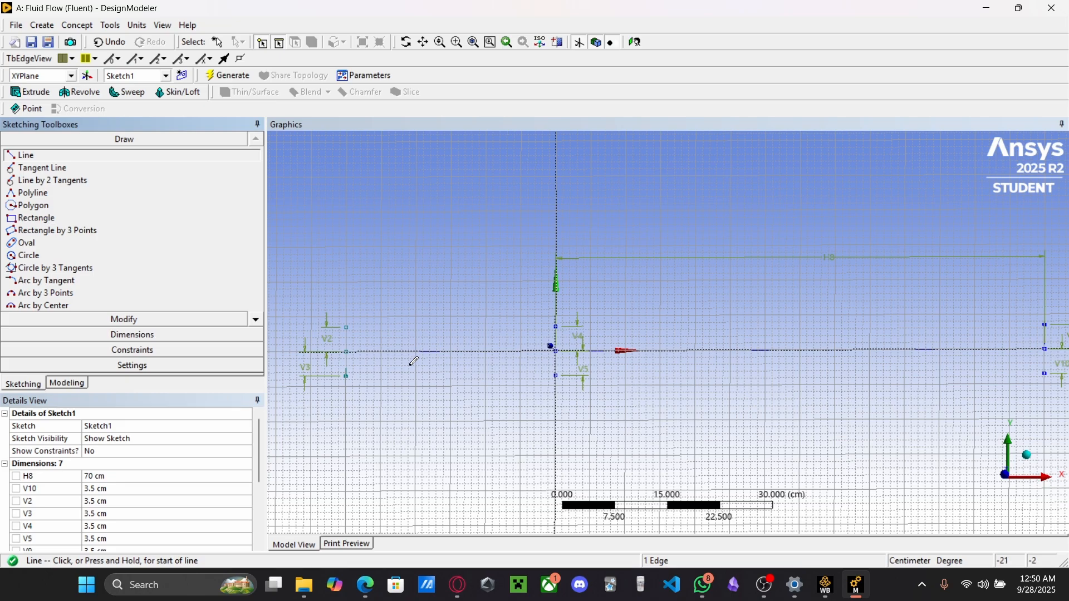
left_click(346, 325)
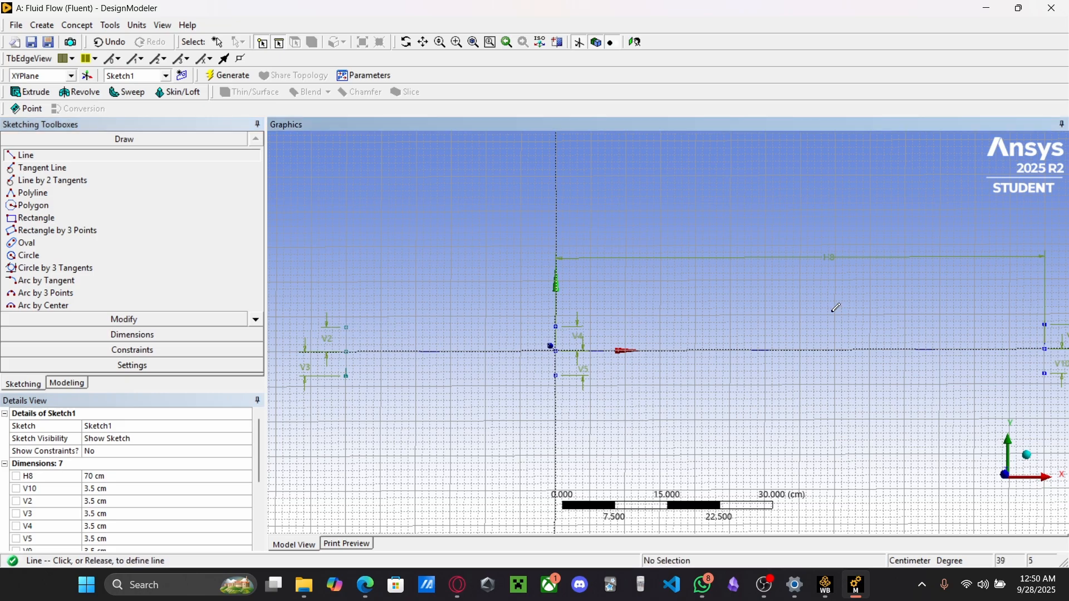
Draw full-length top and bottom pipe walls from the left end line to the far right end
left_click(1045, 323)
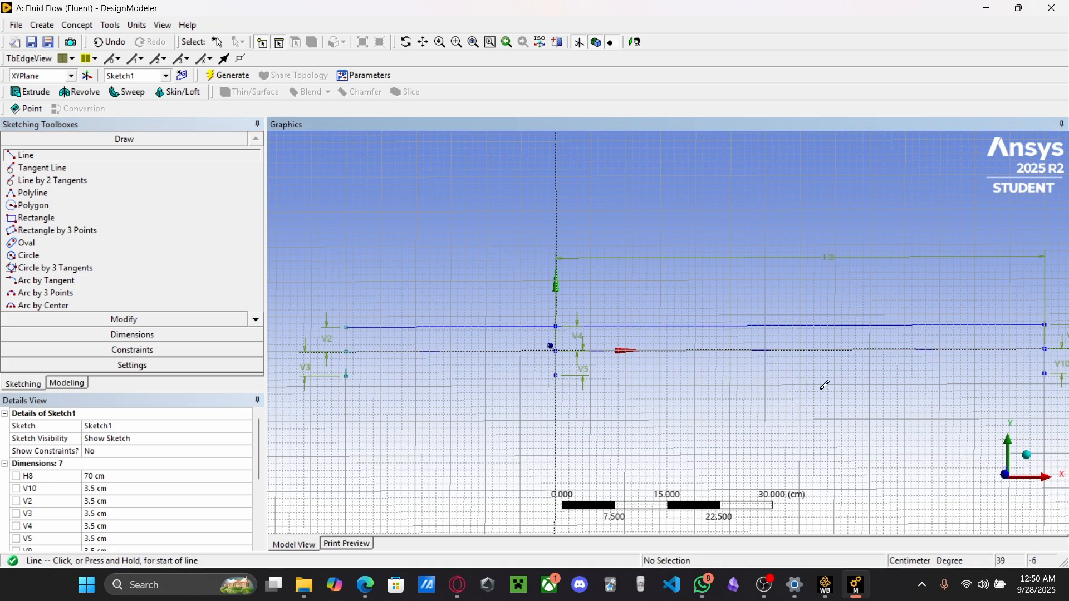
left_click(346, 377)
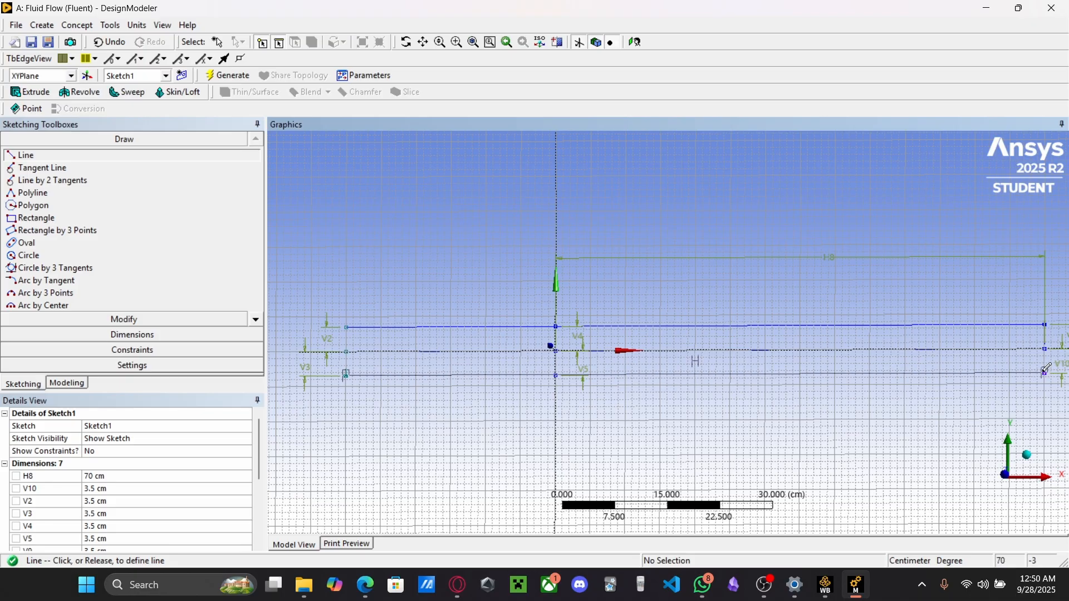
left_click(1045, 372)
scroll(460, 342, "up", 2)
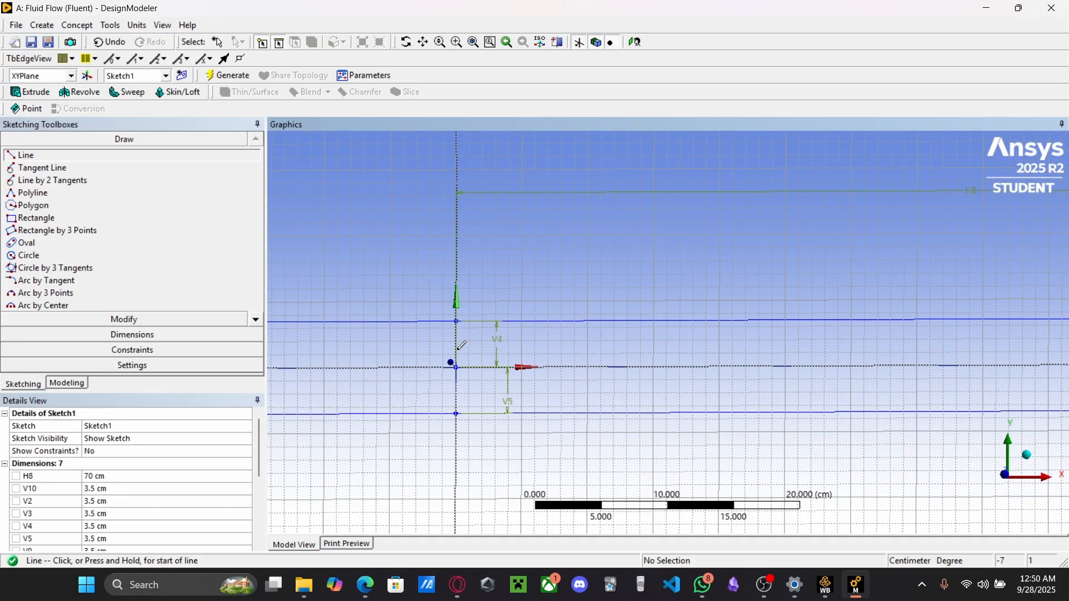
scroll(778, 439, "up", 2)
scroll(777, 438, "down", 2)
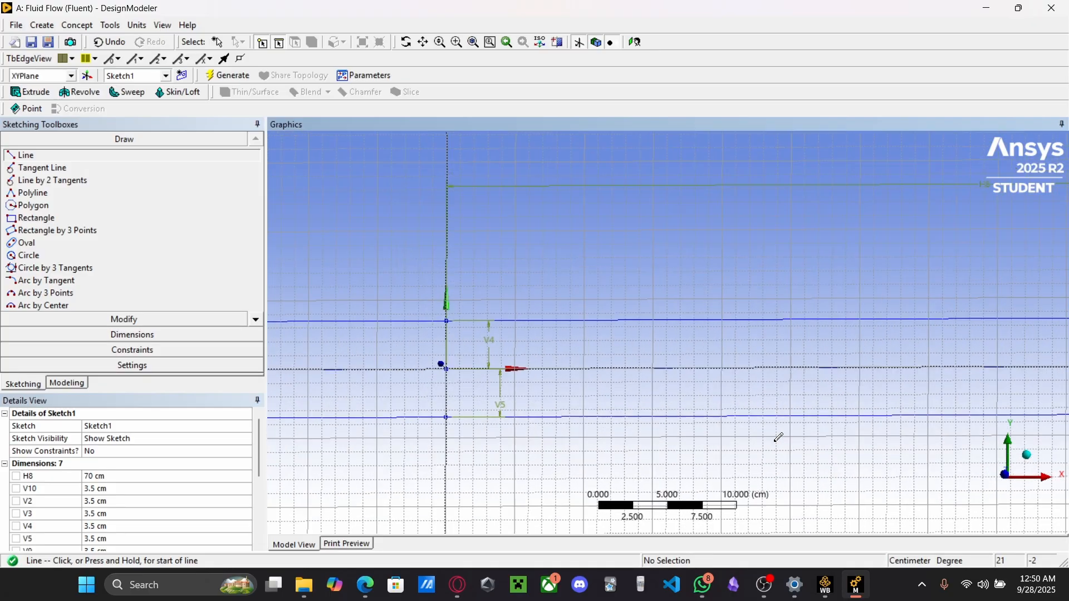
scroll(668, 407, "down", 2)
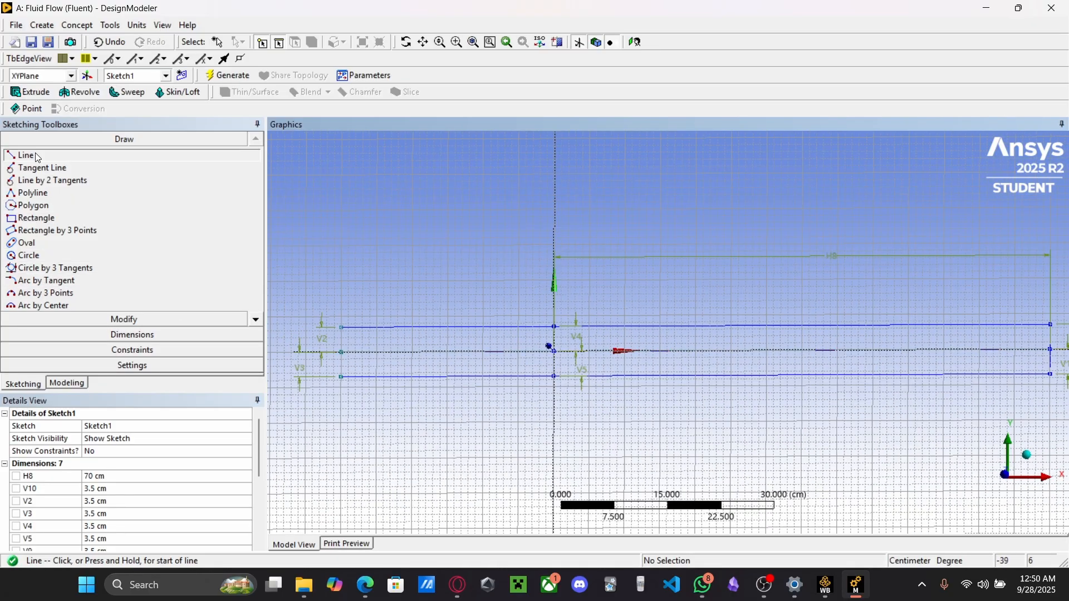
left_click(132, 336)
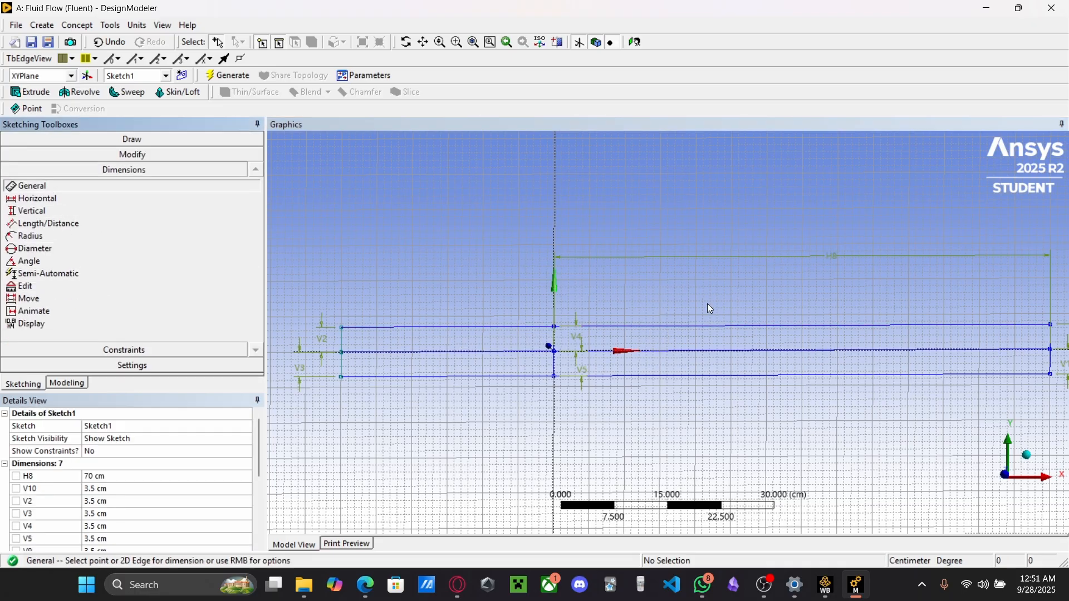
Dimension the full top line as H12 at 100 cm
left_click(595, 327)
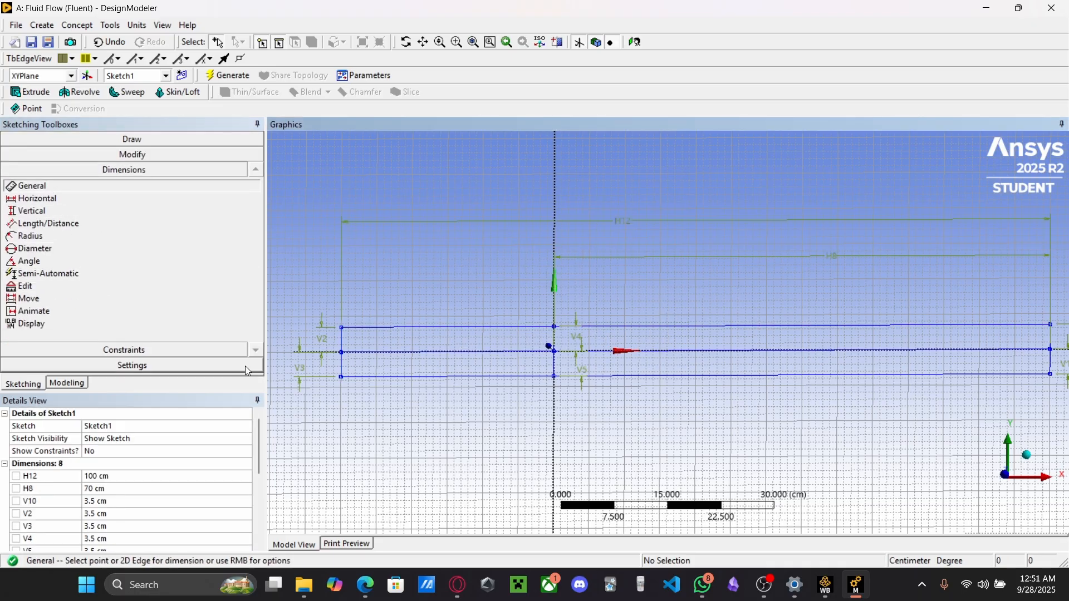
scroll(56, 467, "down", 2)
scroll(99, 481, "up", 2)
scroll(99, 481, "down", 1)
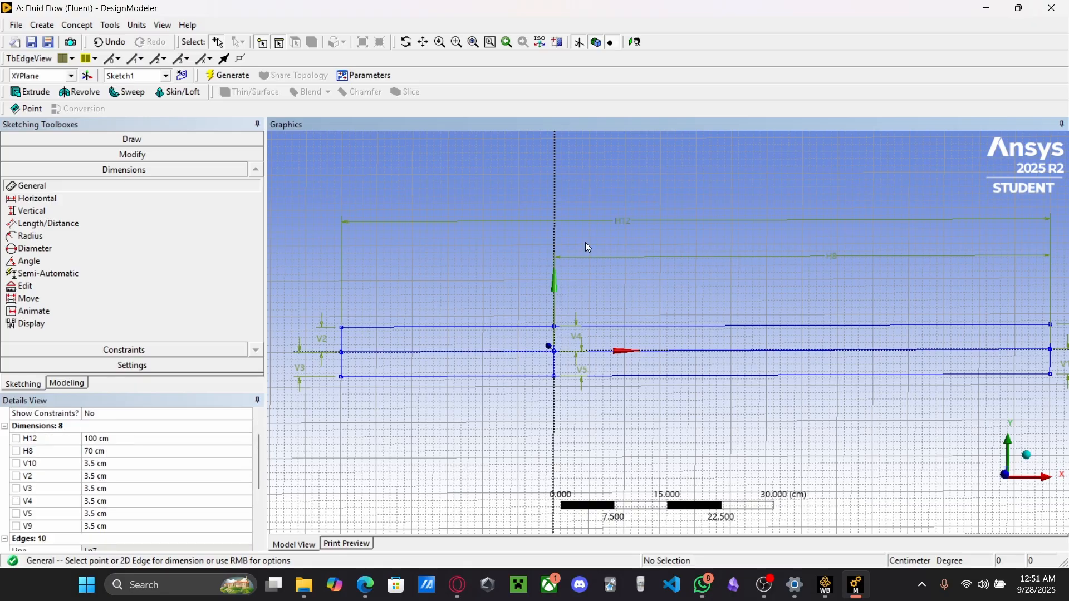
key("Escape")
left_click(126, 140)
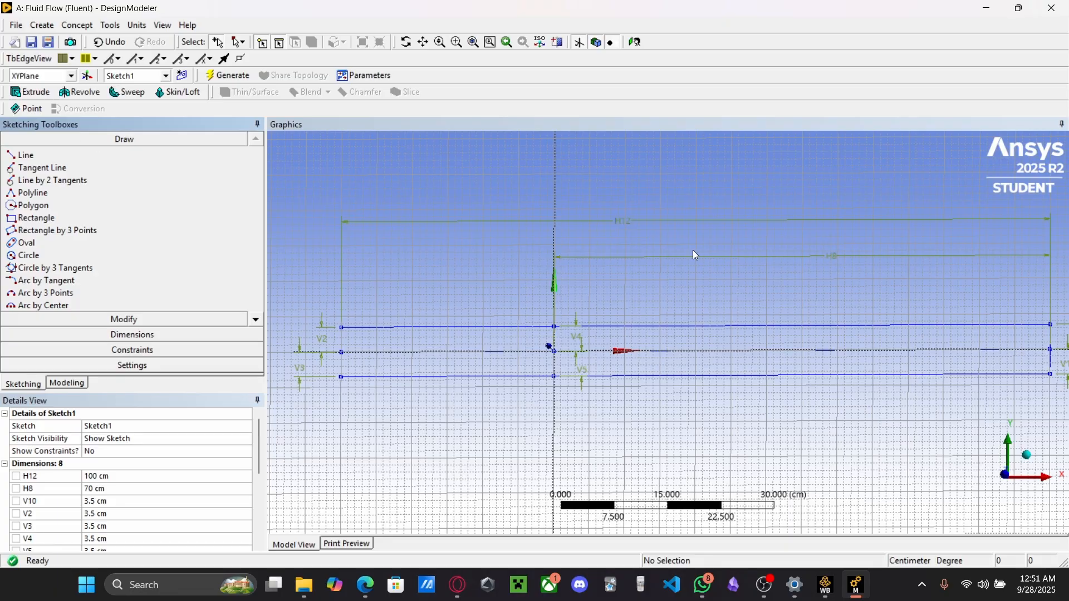
Delete the H8, V5, V2 and V3 dimensions
left_click(707, 252)
key("Delete")
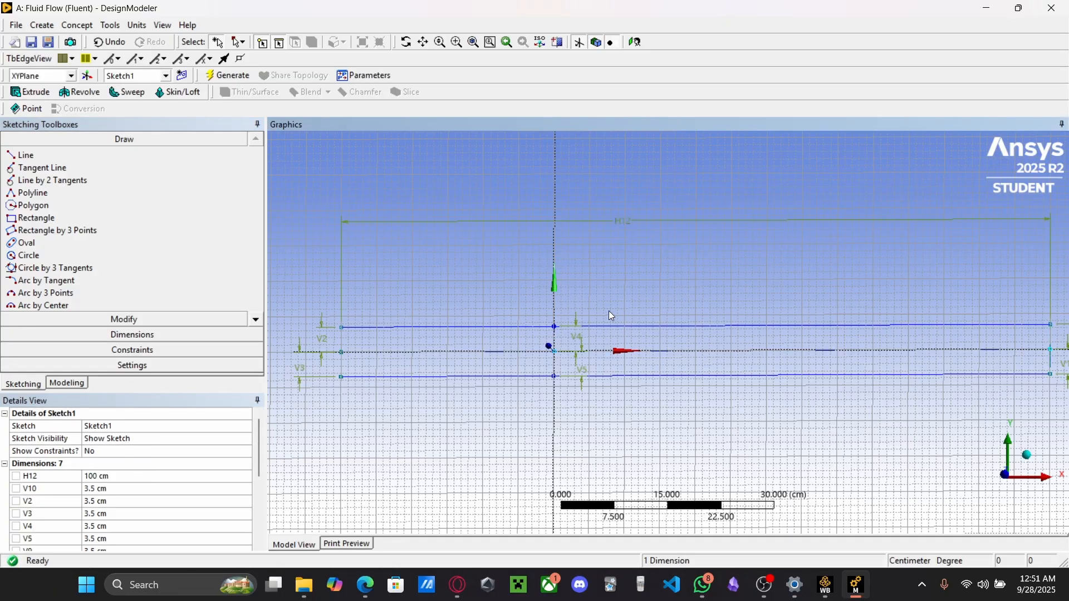
left_click(580, 366)
key("Delete")
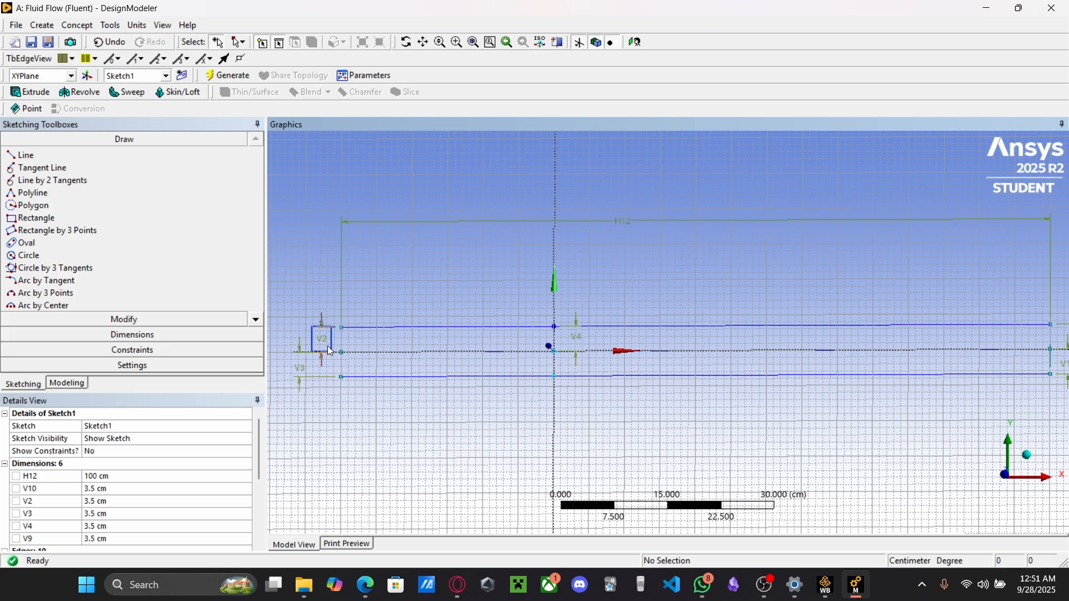
left_click(318, 332)
key("Delete")
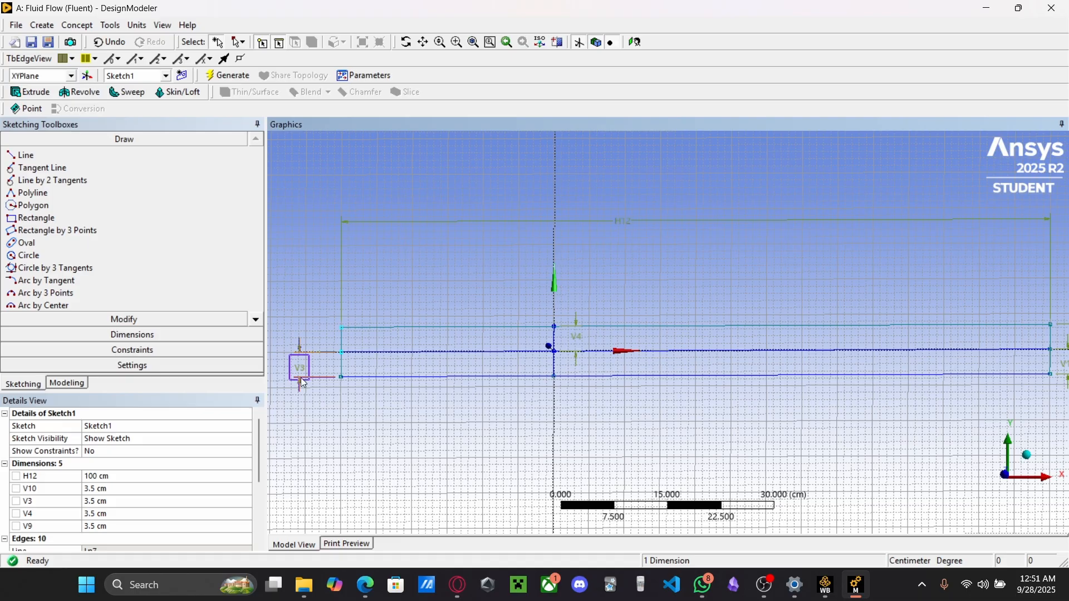
left_click(296, 372)
key("Delete")
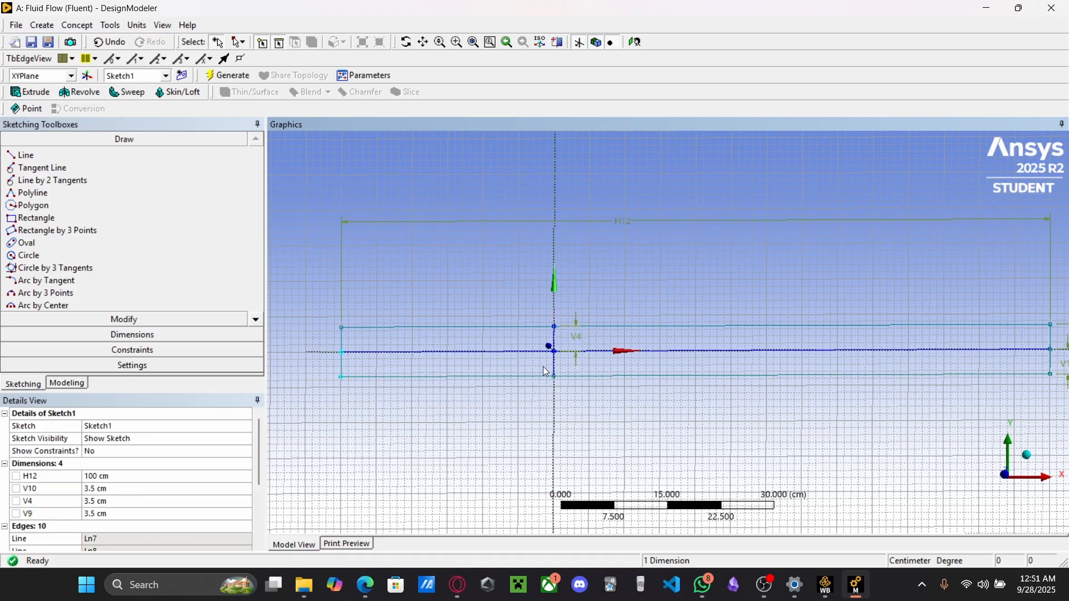
Delete both centre lines and the short origin line, then regenerate the model
left_click(434, 351)
key("Delete")
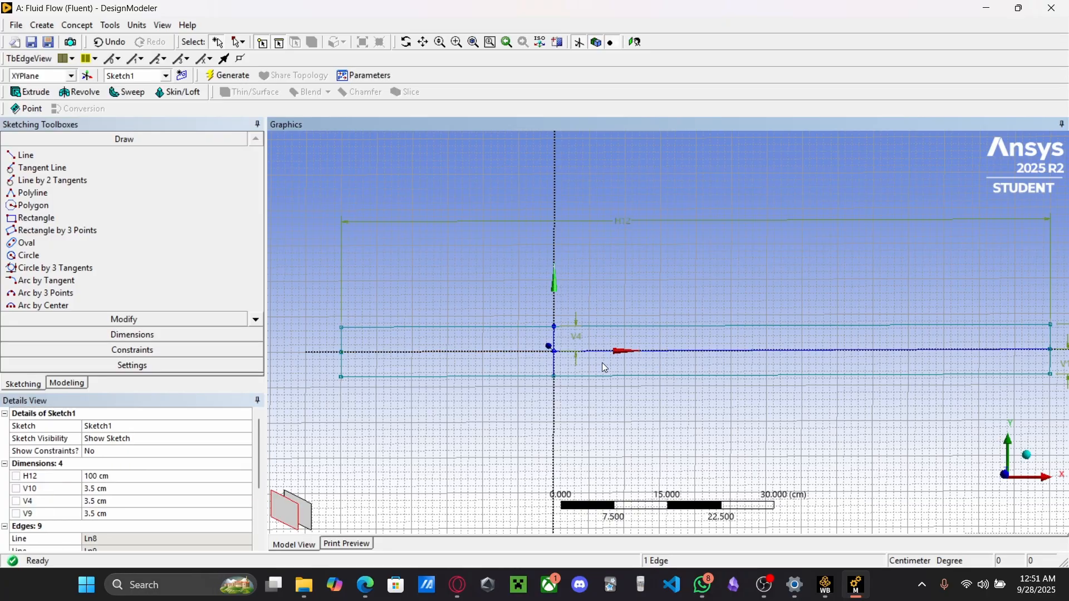
left_click(555, 363)
key("Delete")
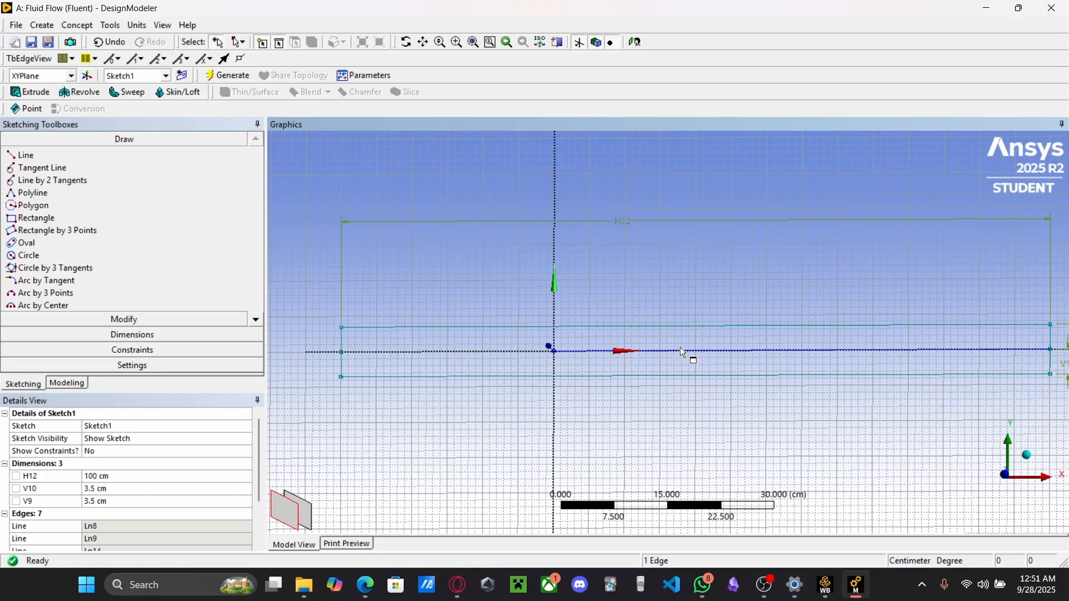
left_click(688, 353)
key("Delete")
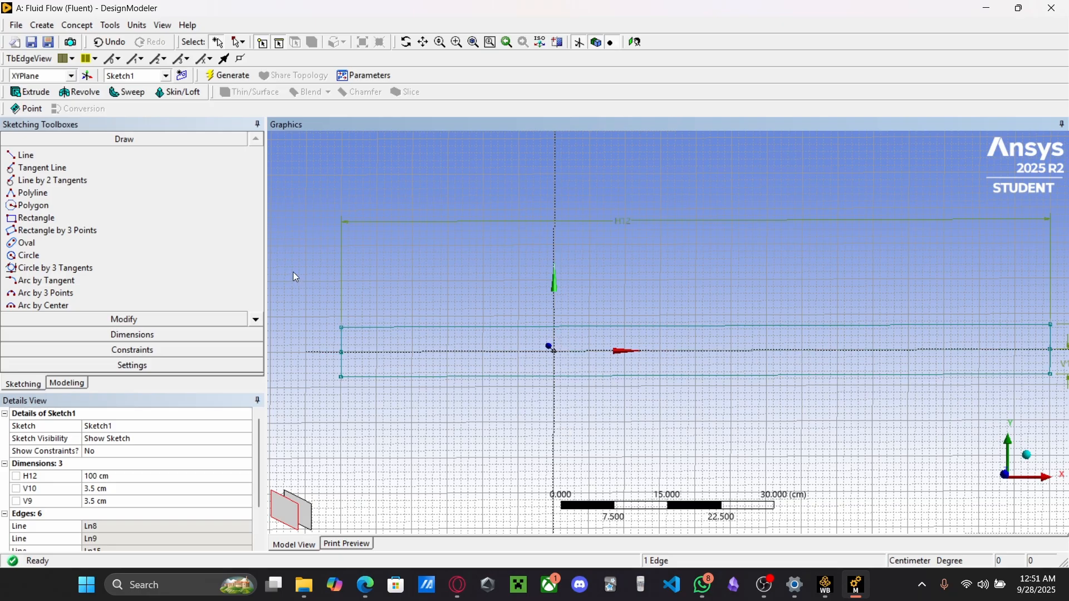
left_click(213, 77)
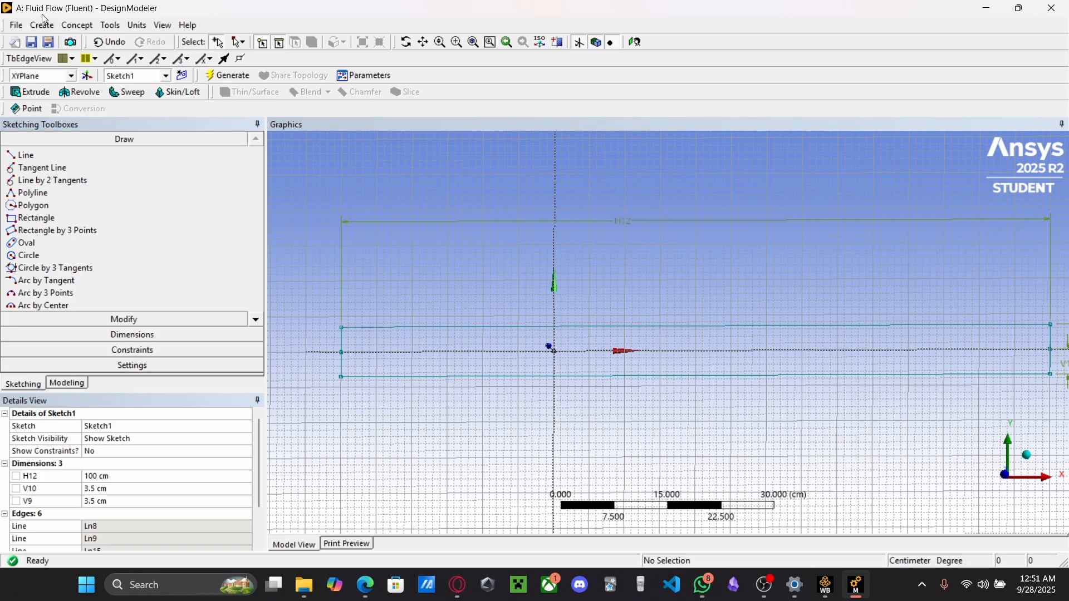
Create a Surfaces From Sketches feature based on Sketch1 with the Add Frozen operation
left_click(76, 26)
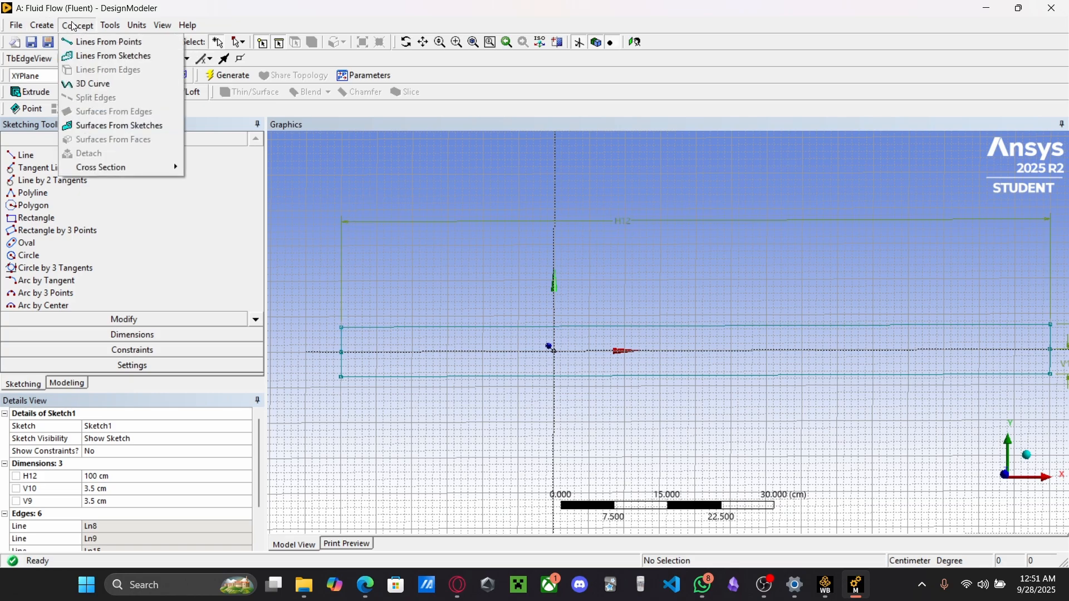
left_click(118, 126)
left_click(117, 425)
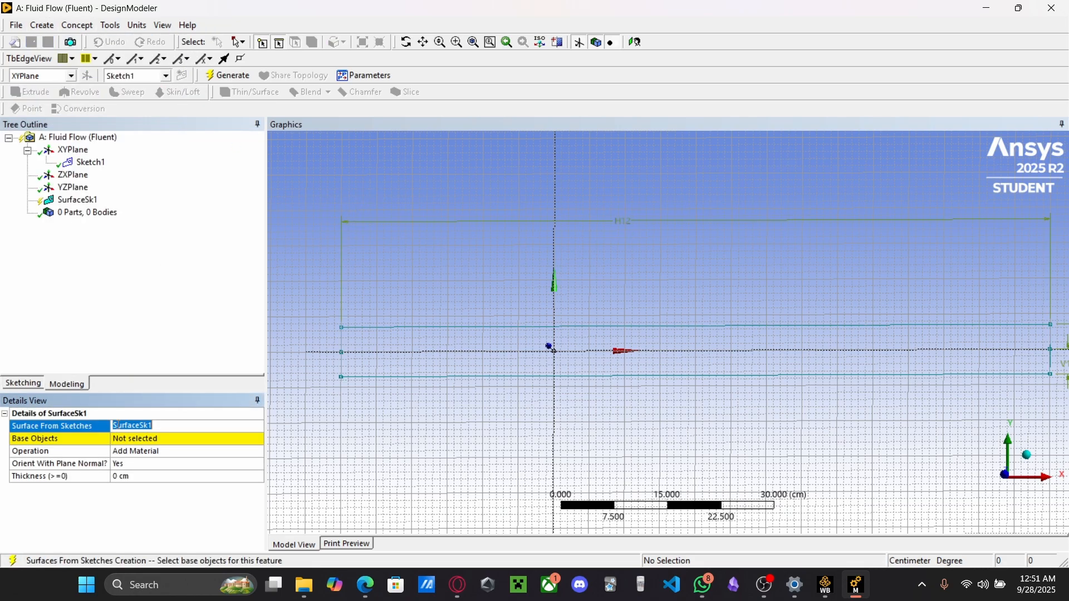
left_click(126, 440)
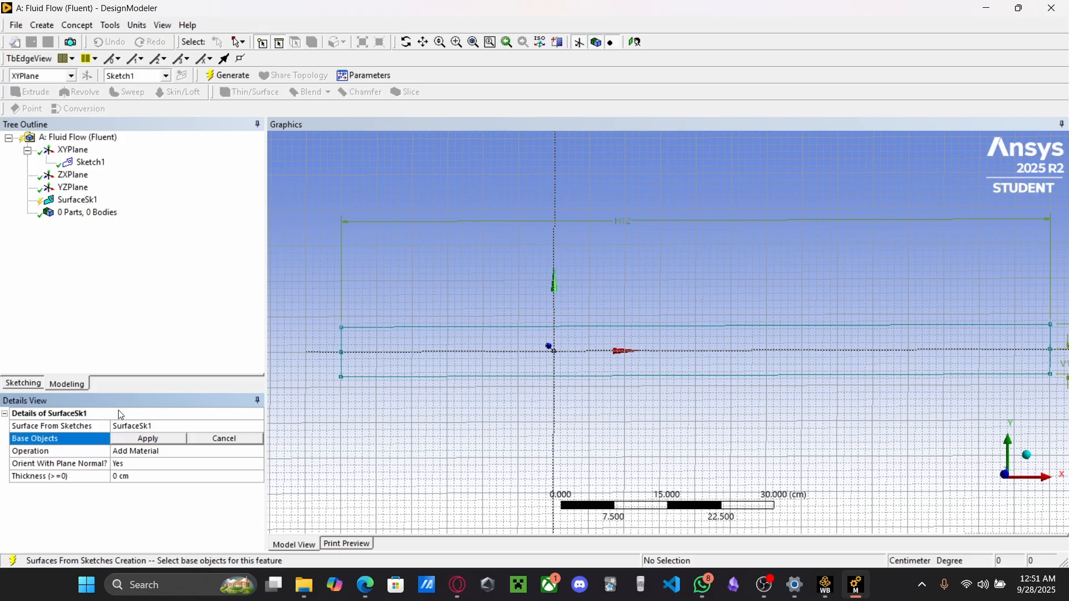
left_click(86, 163)
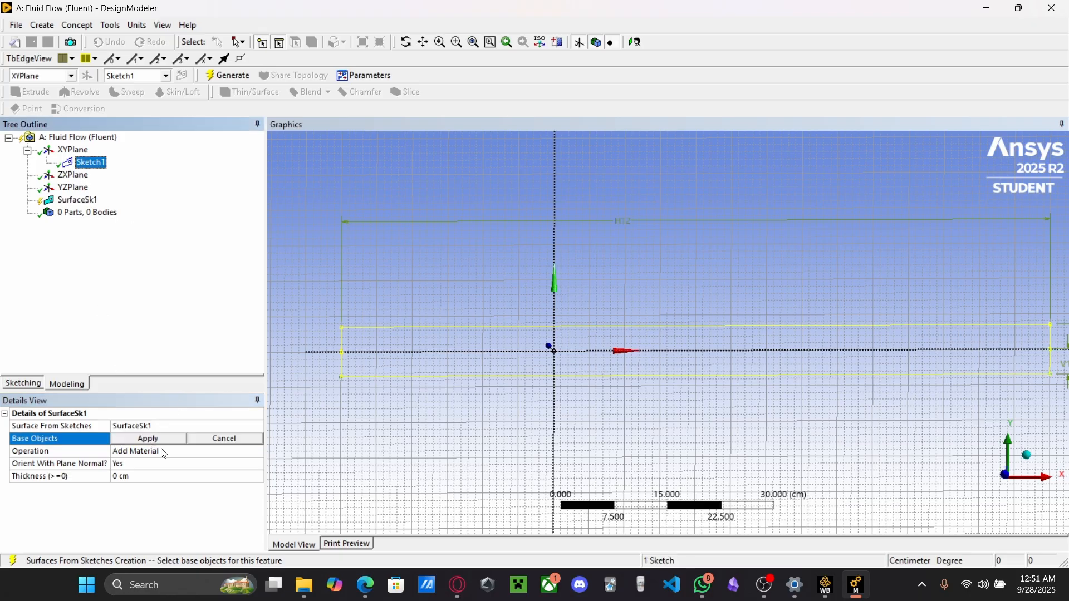
left_click(148, 441)
left_click(258, 451)
left_click(170, 463)
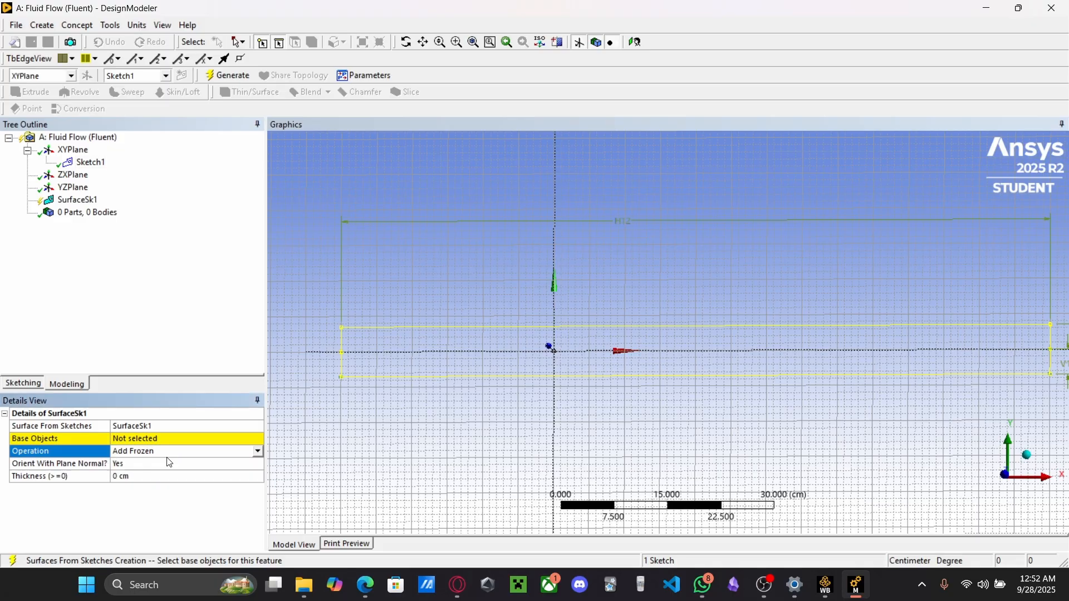
left_click(137, 437)
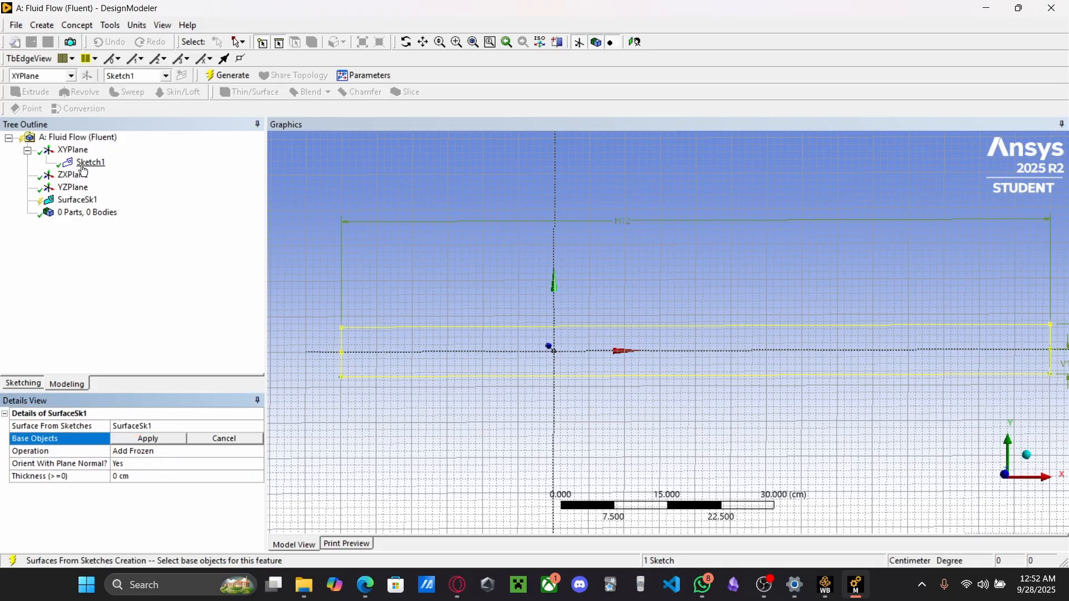
left_click(88, 165)
left_click(156, 440)
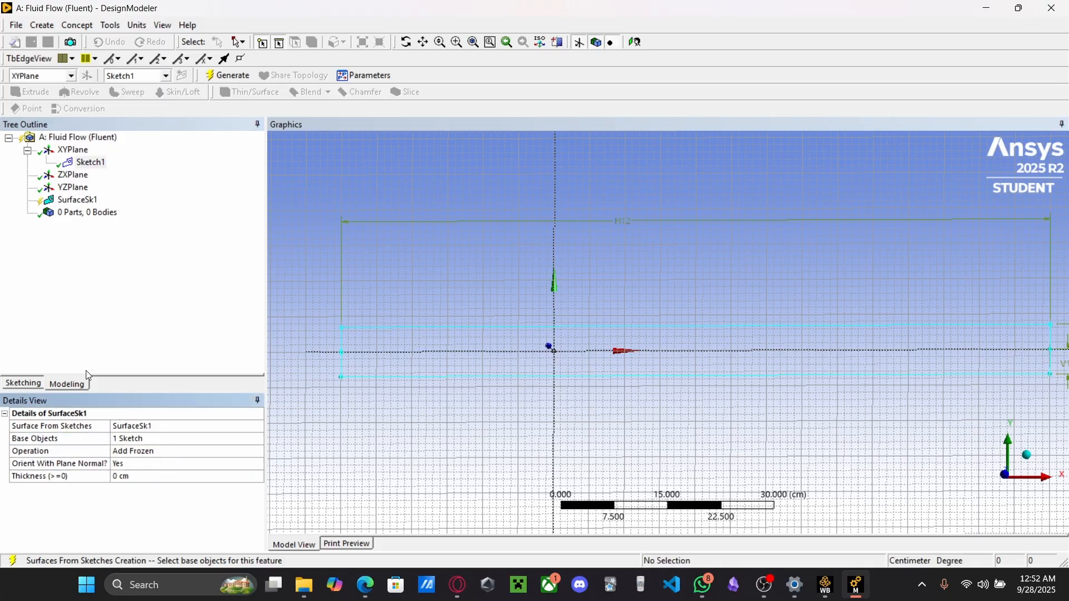
Generate SurfaceSk1 and inspect the resulting single surface body
left_click(225, 76)
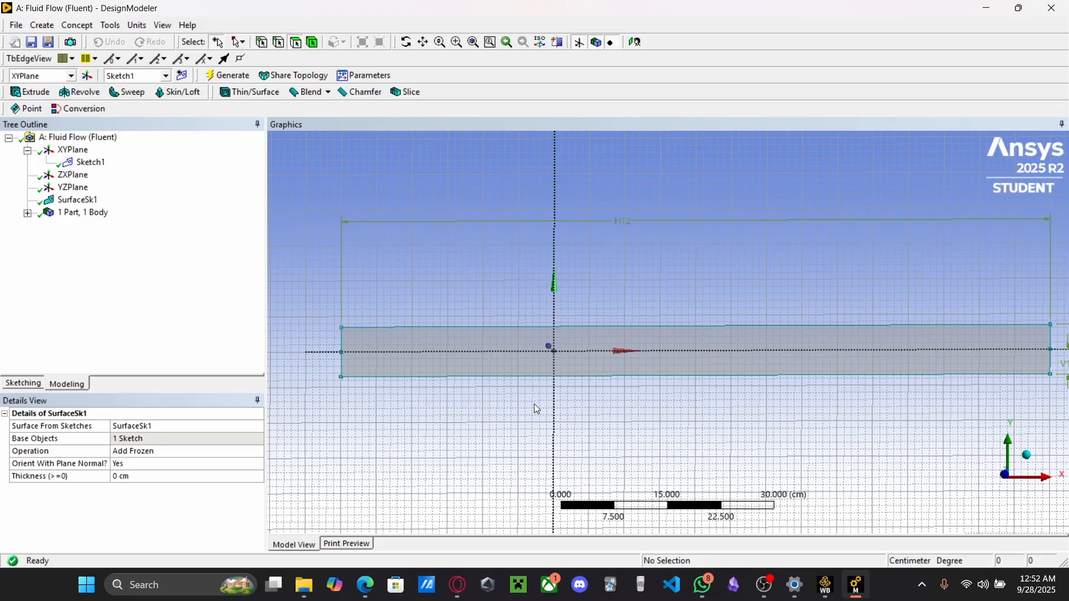
scroll(536, 408, "up", 3)
scroll(365, 398, "down", 3)
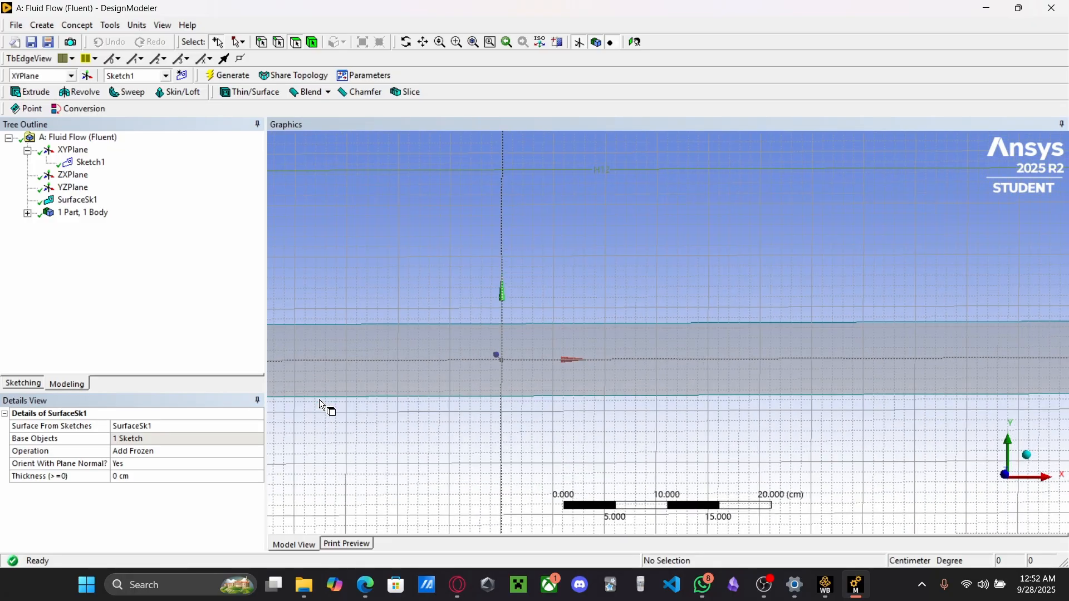
scroll(546, 364, "up", 3)
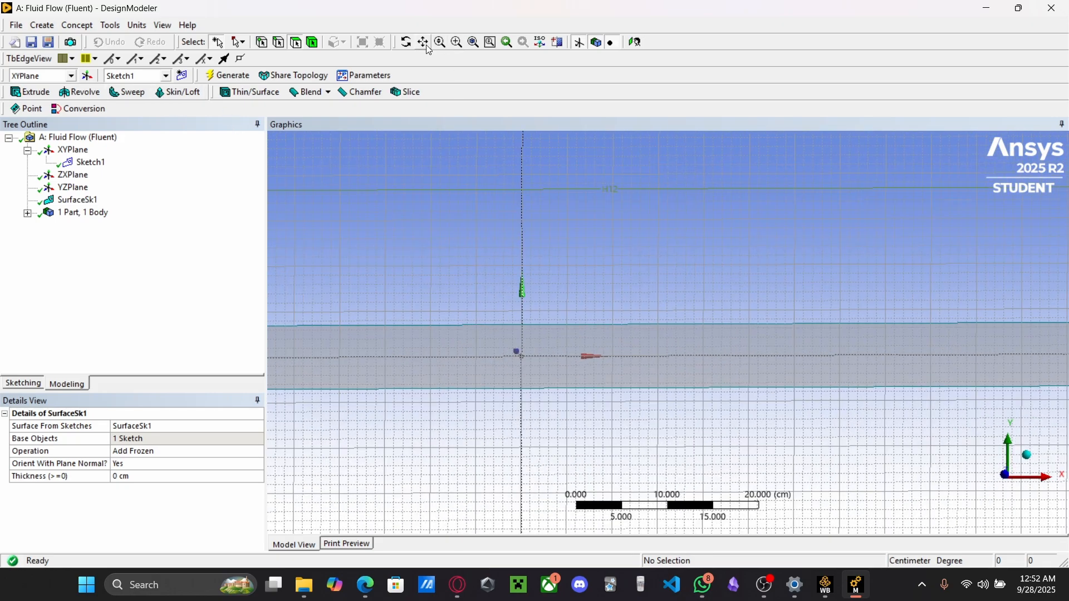
left_click(426, 45)
mouse_move(485, 262)
left_mouse_down()
mouse_move(521, 188)
mouse_move(506, 158)
left_mouse_up()
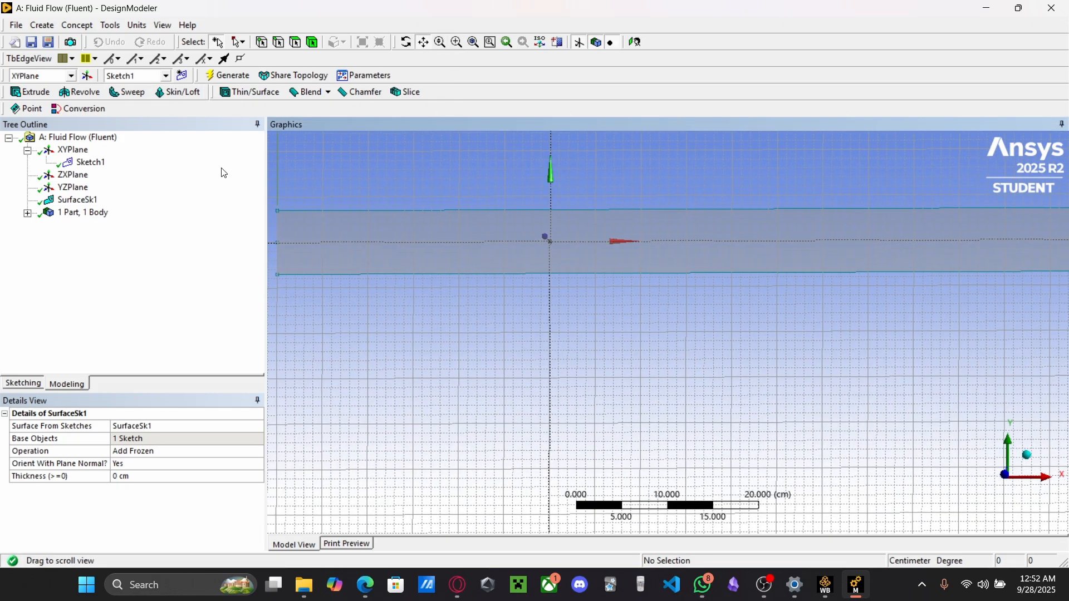
left_click(60, 387)
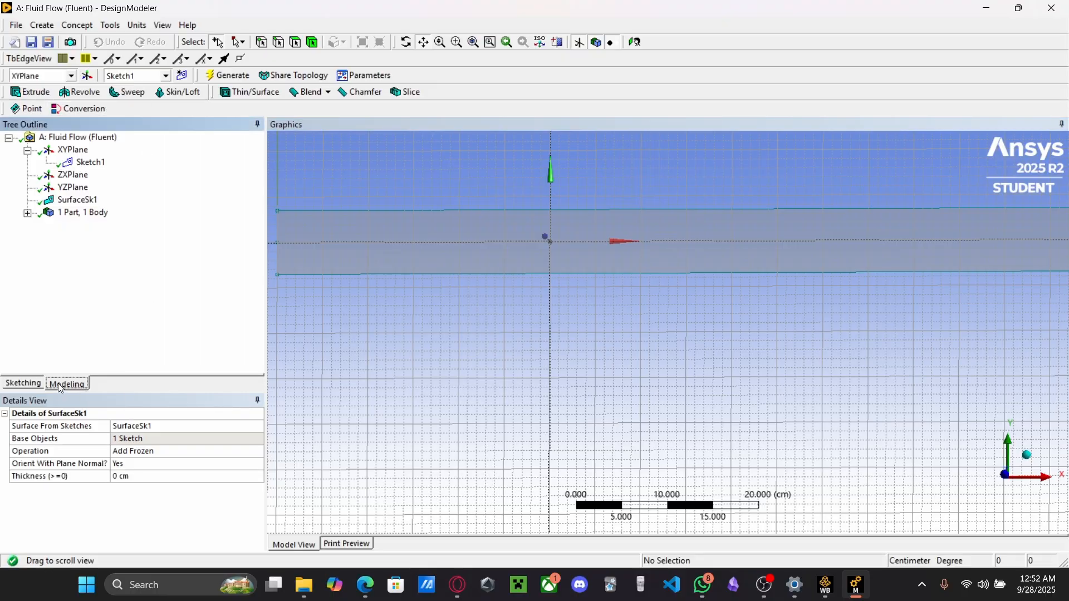
left_click(21, 384)
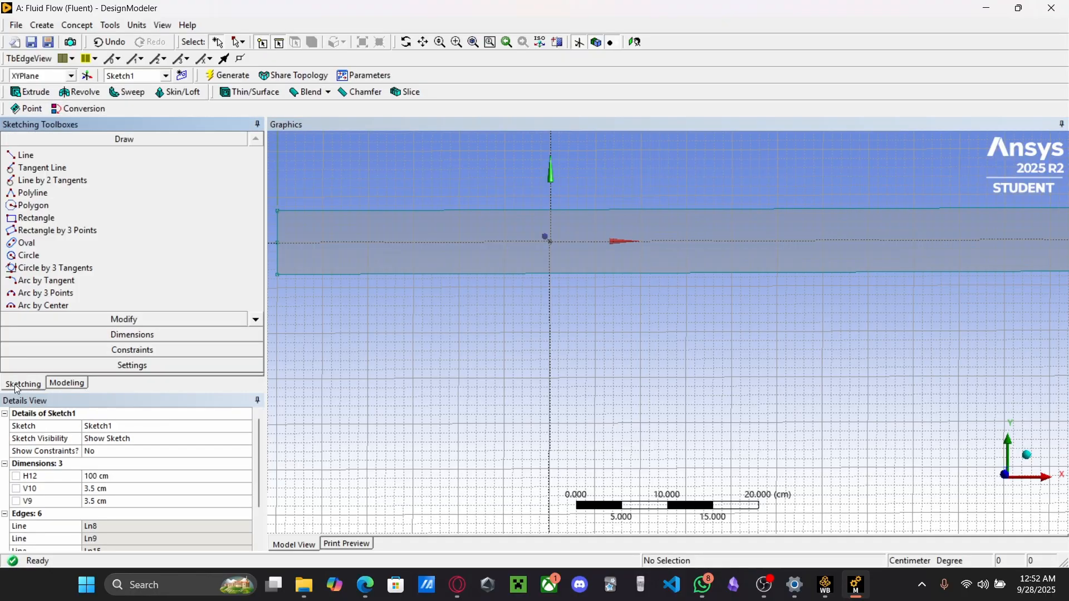
left_click(60, 384)
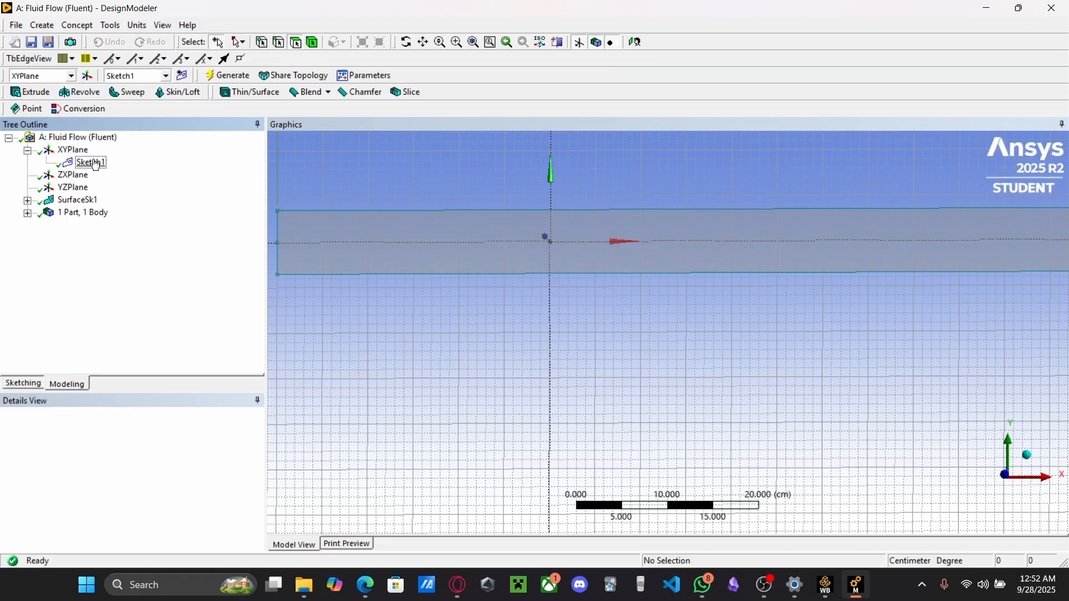
left_click(498, 305)
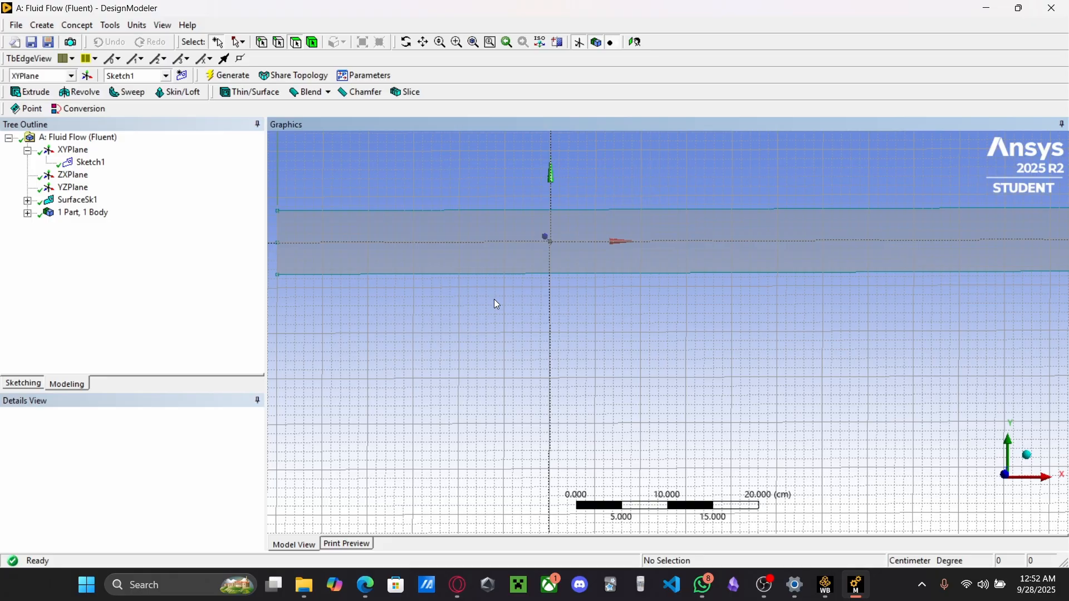
Delete the SurfaceSk1 feature
left_click(73, 200)
right_click(58, 202)
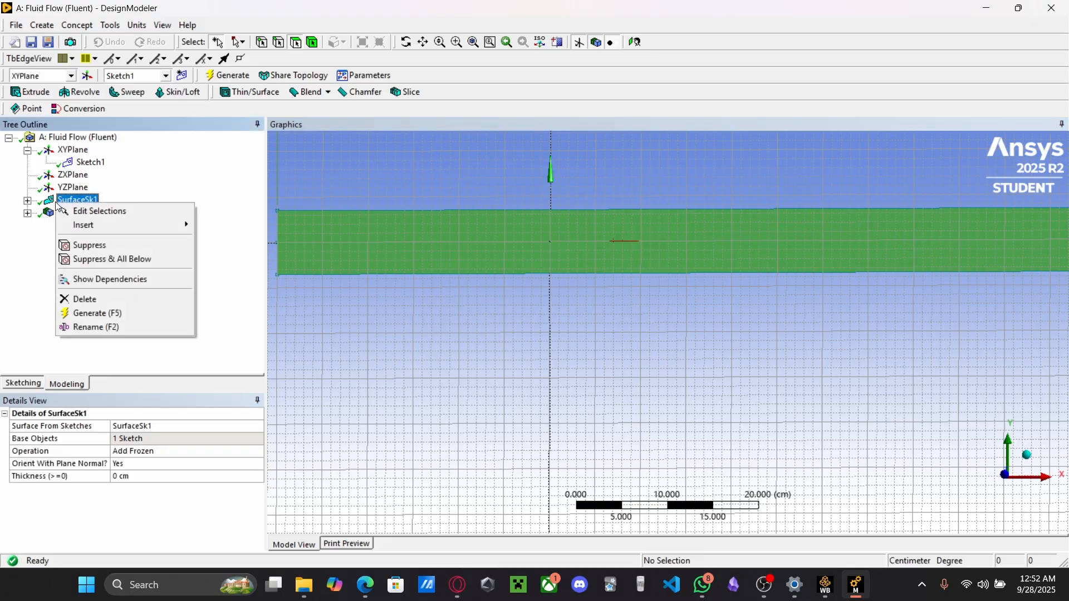
left_click(84, 299)
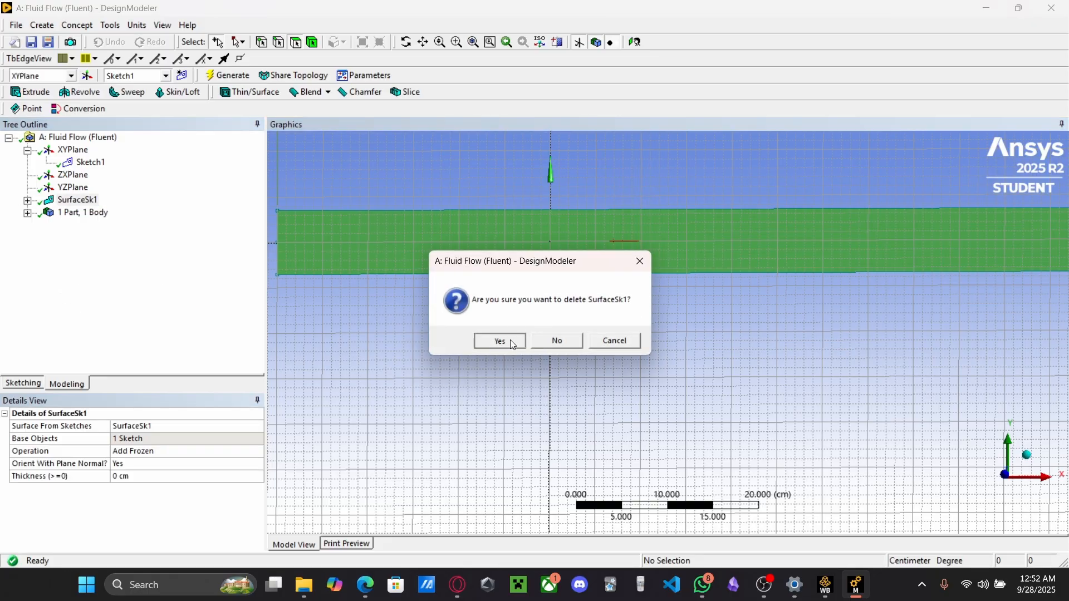
left_click(488, 340)
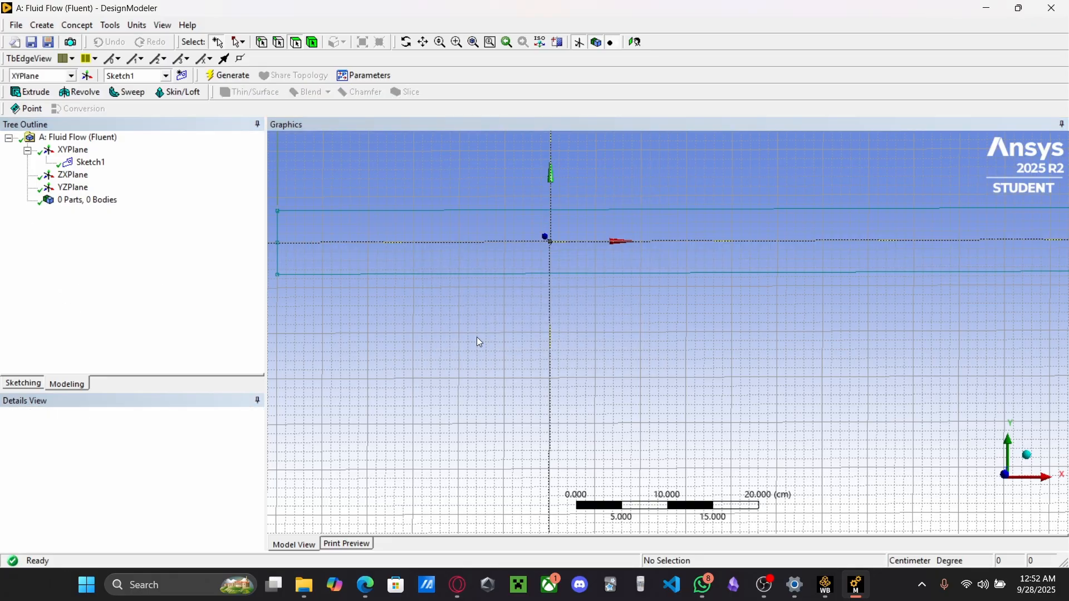
Draw a short line along the centreline beside the origin in Sketch1
left_click(82, 164)
left_click(17, 386)
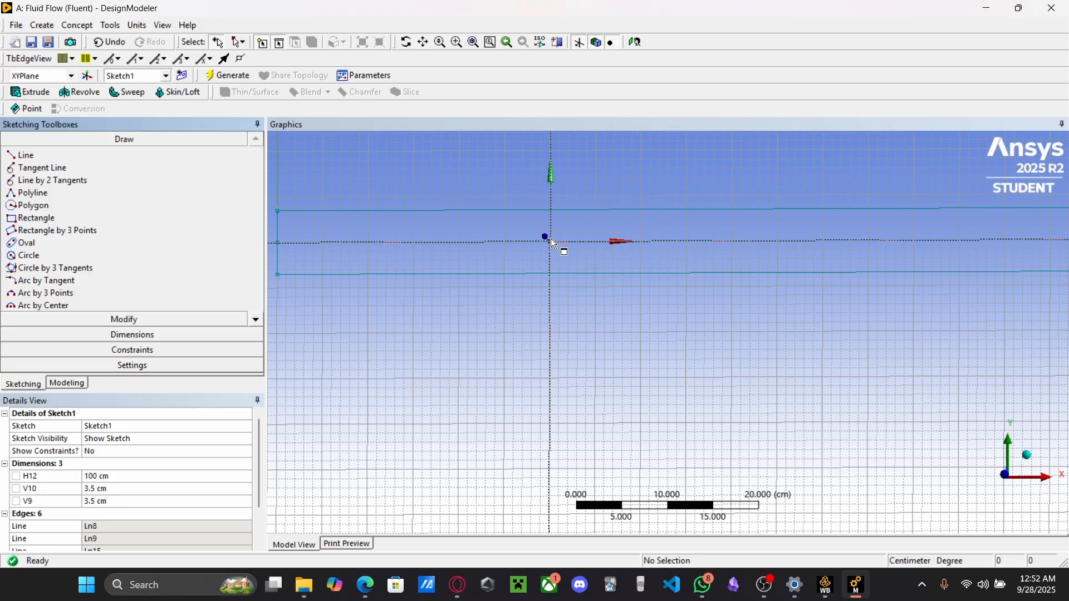
left_click(41, 157)
mouse_move(550, 241)
left_mouse_down()
mouse_move(524, 242)
mouse_move(588, 240)
left_mouse_up()
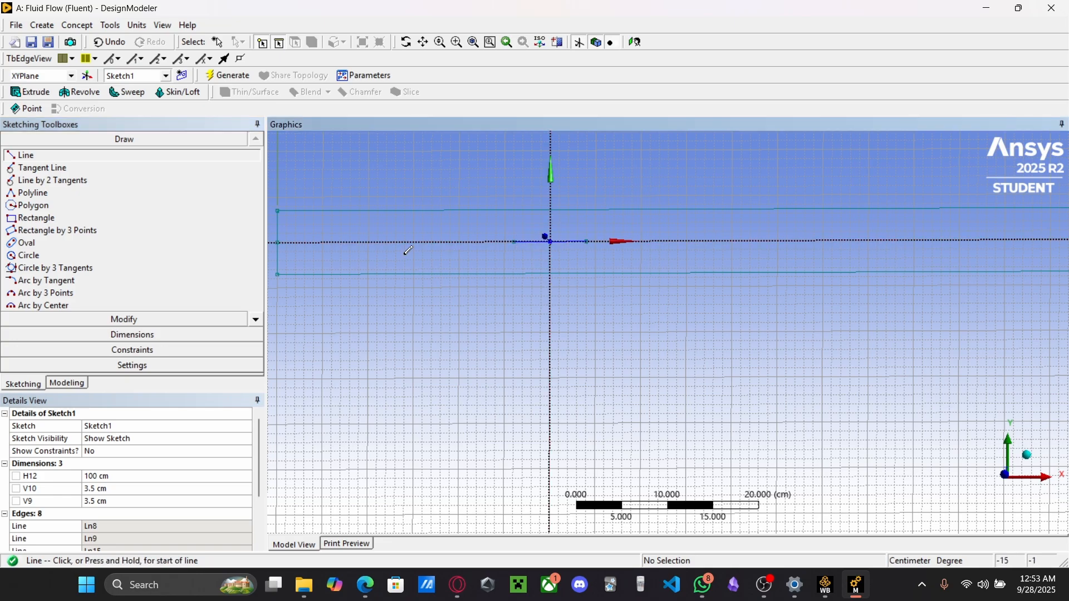
left_click(125, 336)
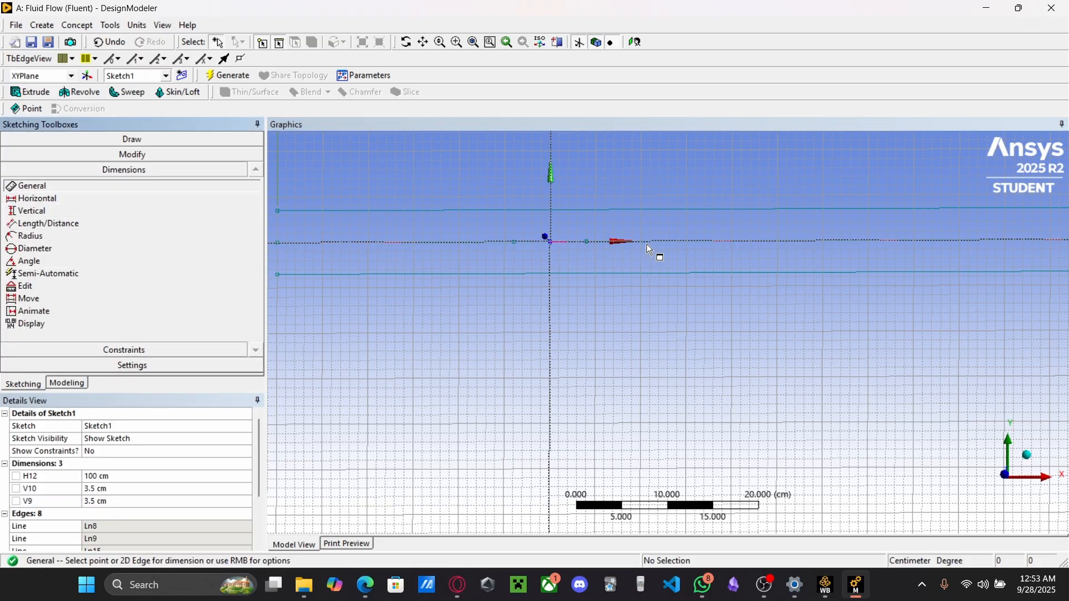
Dimension both short centreline segments, H13 and H14, at 3 cm each
left_click(536, 242)
left_click(539, 194)
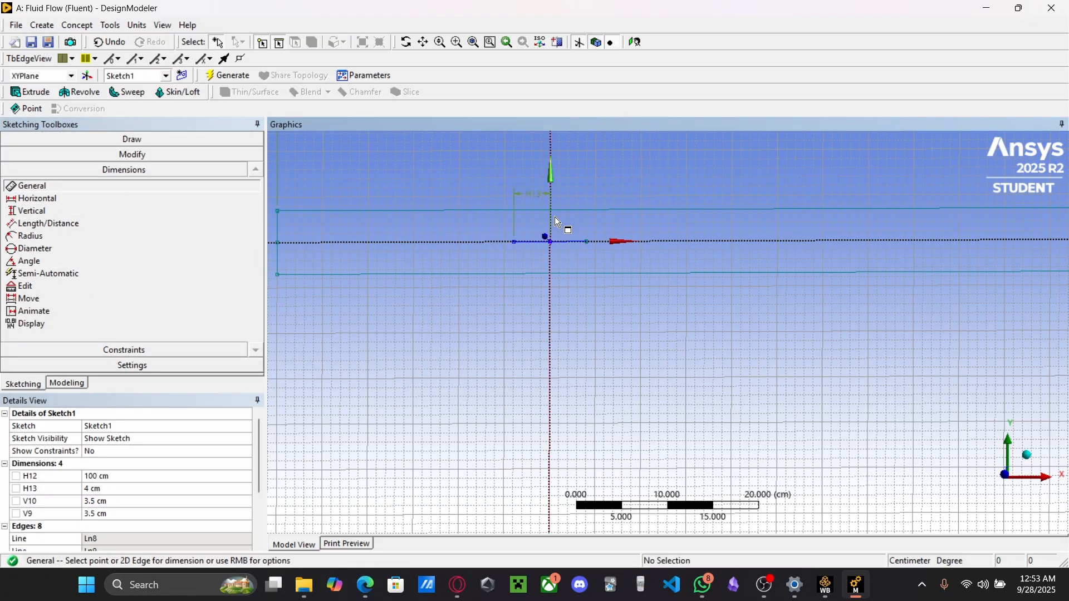
scroll(128, 491, "down", 1)
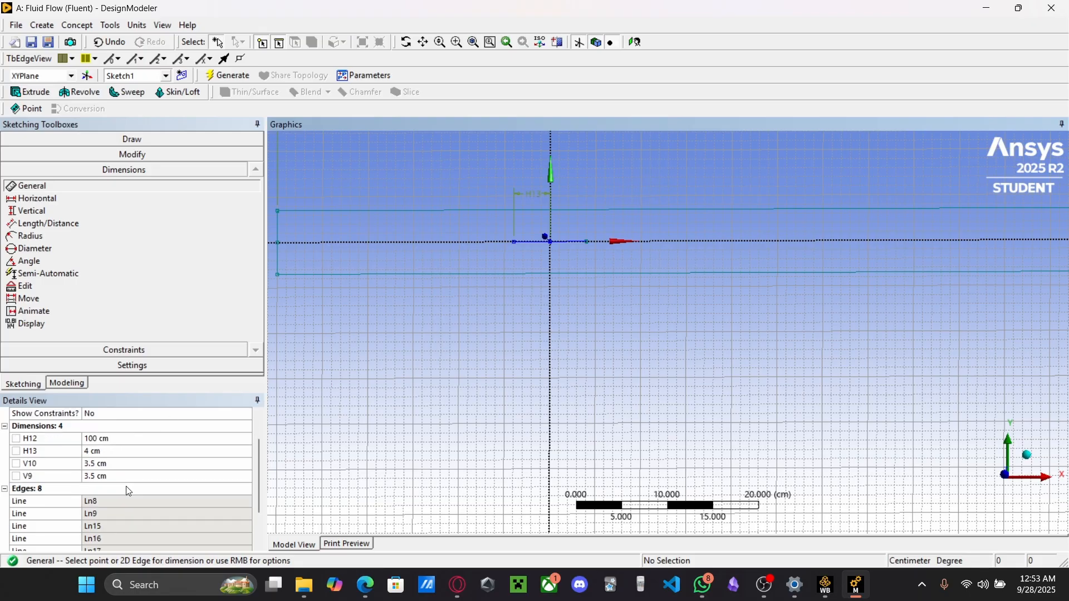
left_click(90, 452)
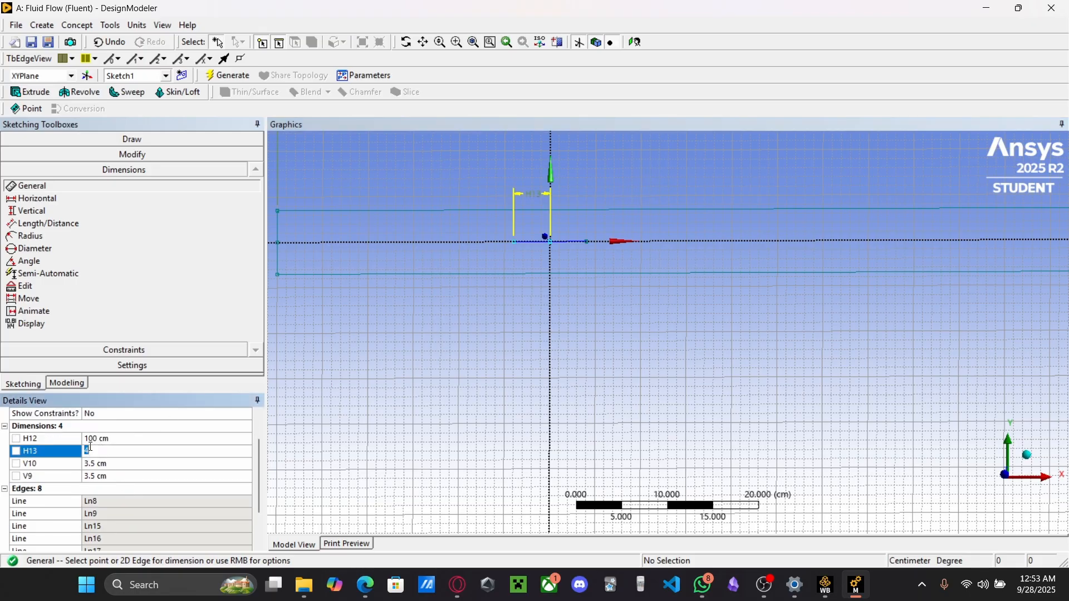
type("3")
key("Return")
left_click(577, 247)
left_click(574, 179)
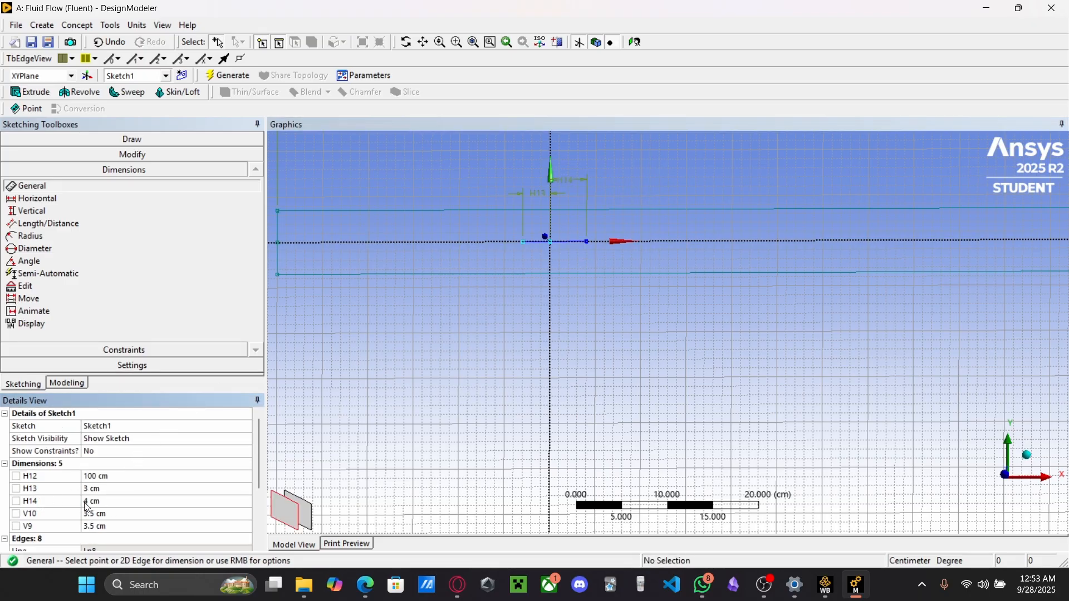
left_click(86, 501)
type("3")
key("Return")
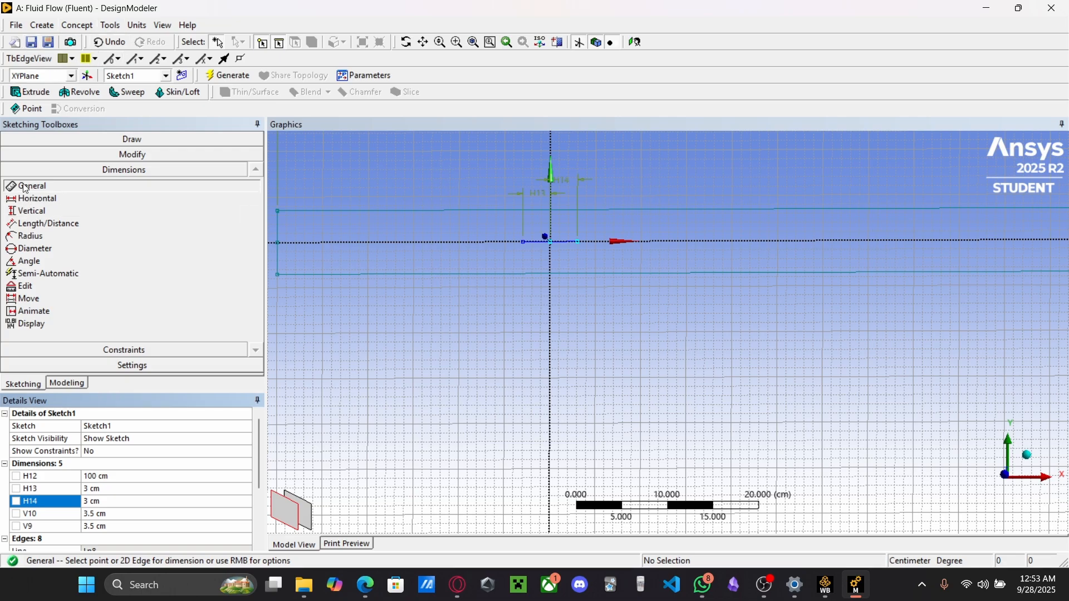
Draw two vertical branch lines downward from the left and right 3 cm points
left_click(98, 144)
left_click(25, 155)
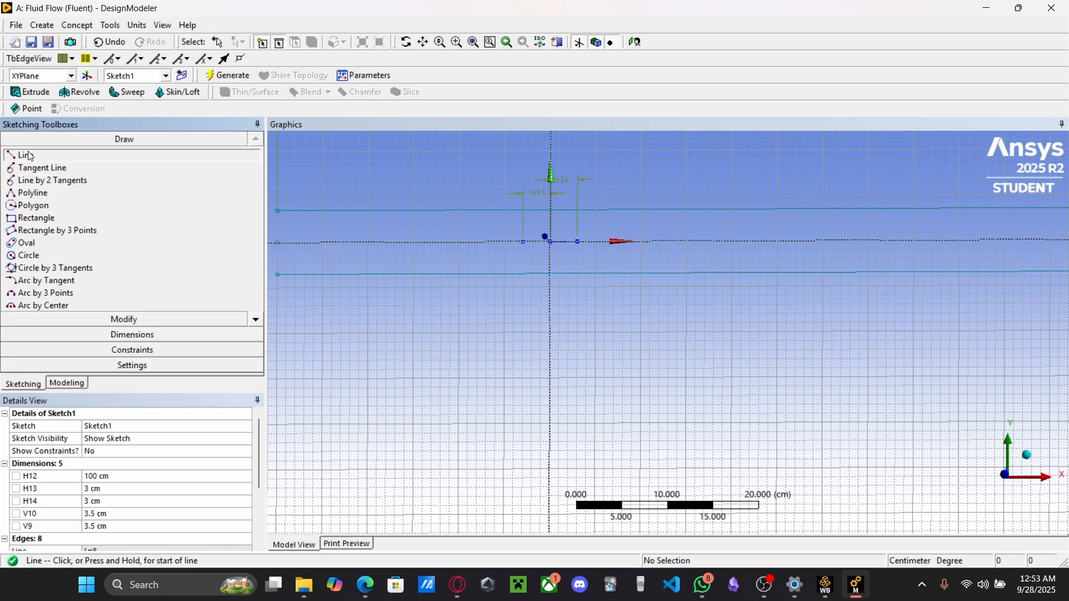
left_click(523, 241)
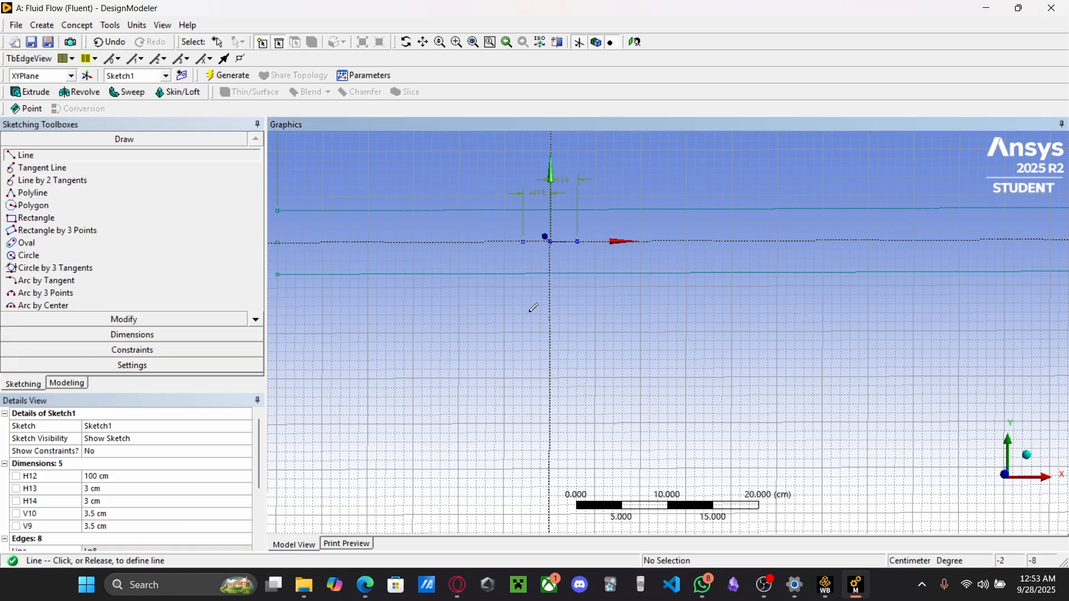
left_click(523, 360)
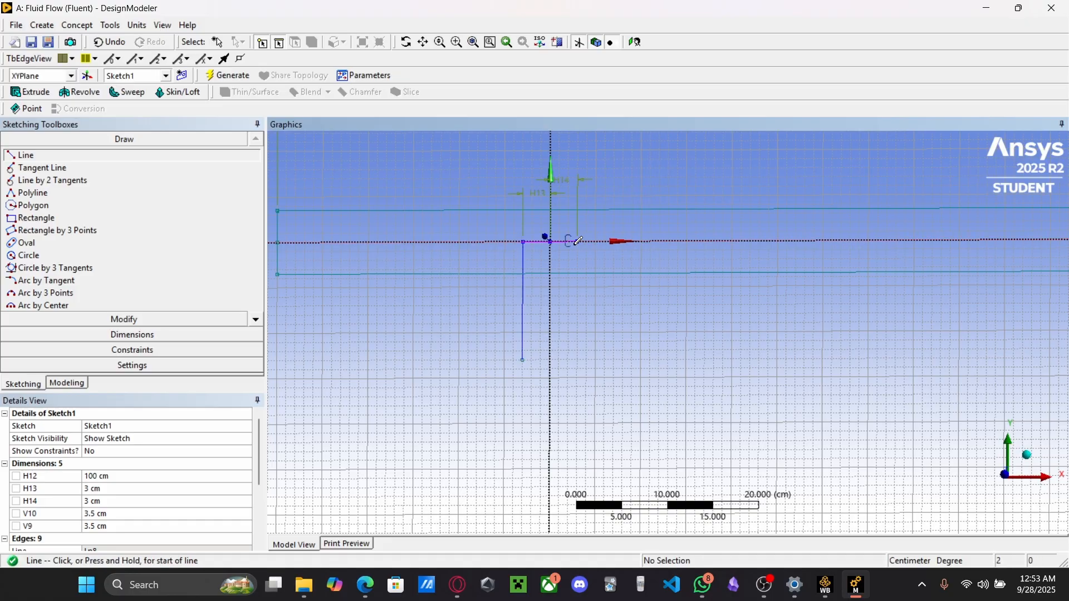
left_click(577, 241)
left_click(577, 369)
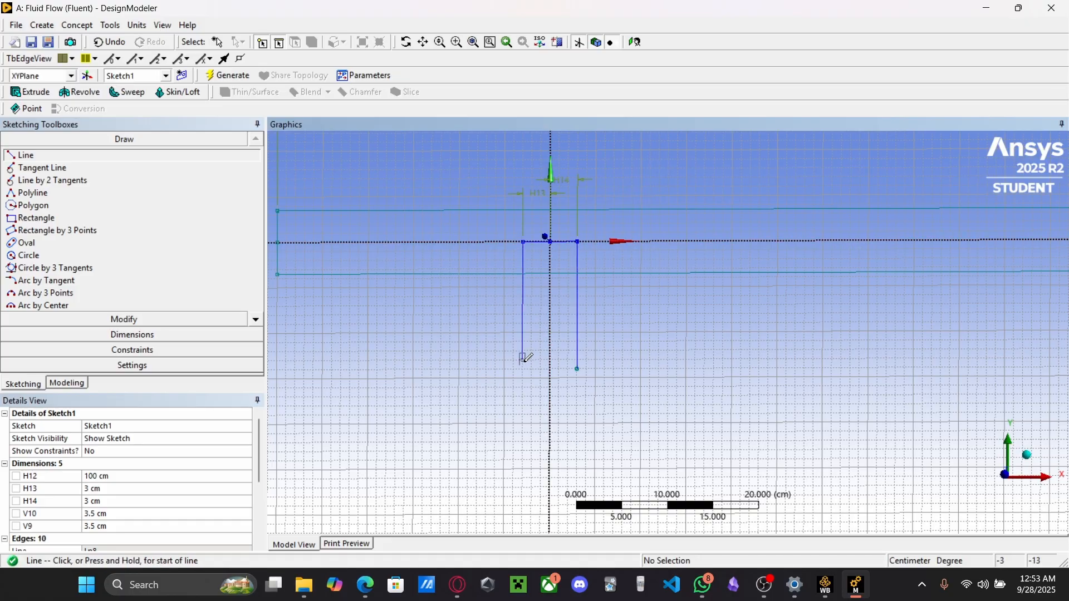
left_click(102, 335)
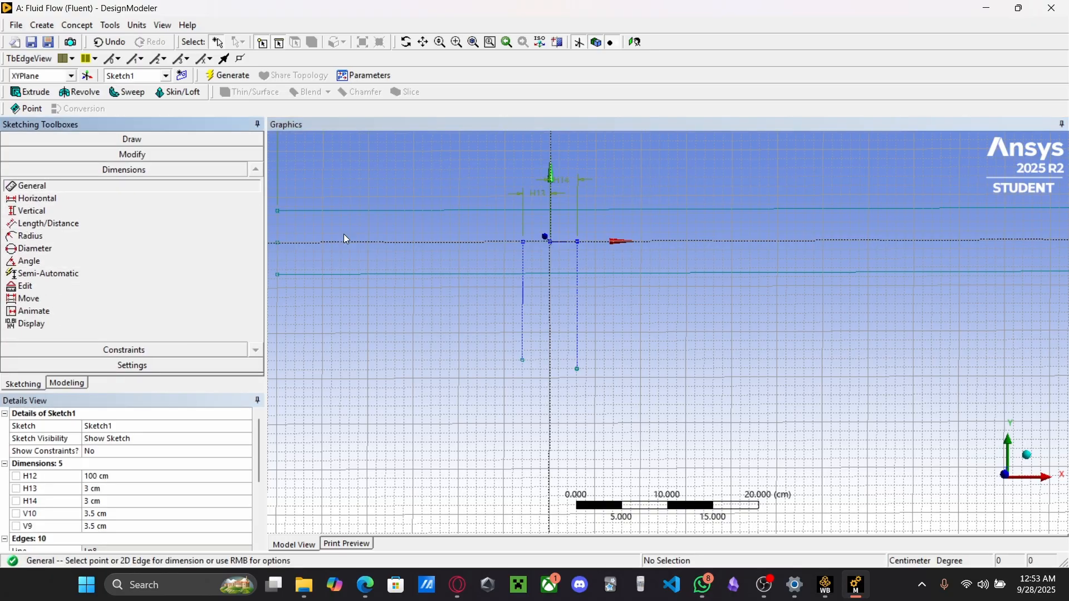
Dimension the left and right branch lines as V15 and V16, each 33.5 cm
left_click(522, 293)
left_click(479, 297)
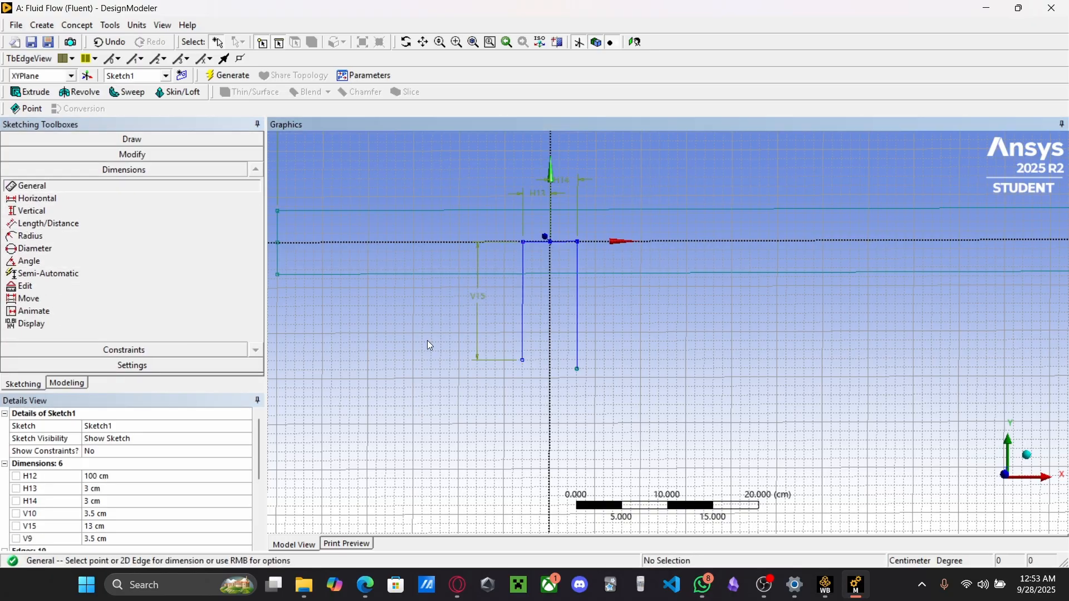
scroll(120, 489, "down", 1)
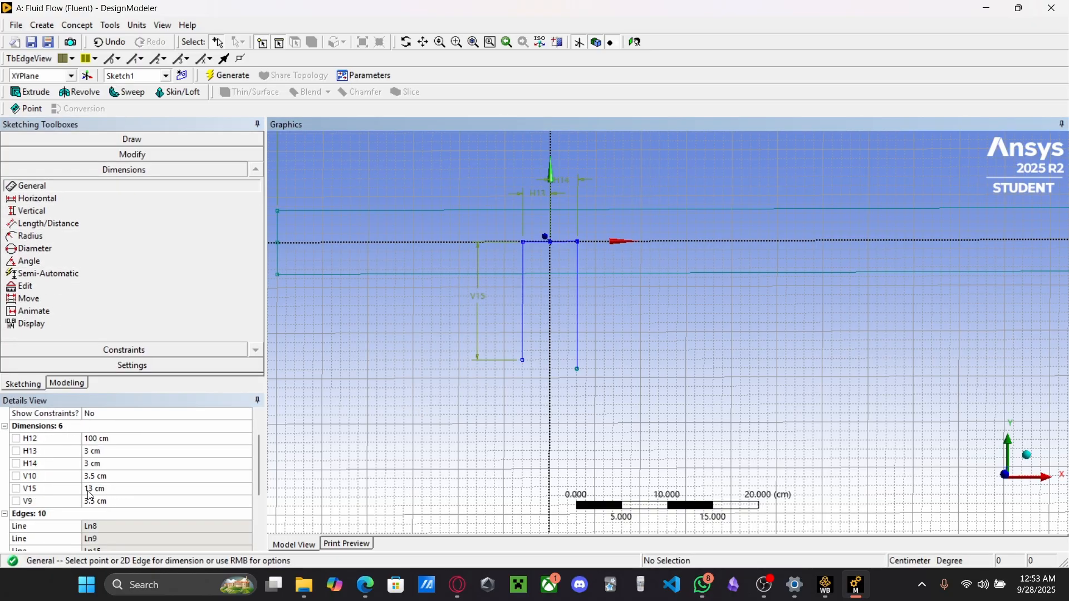
left_click(168, 489)
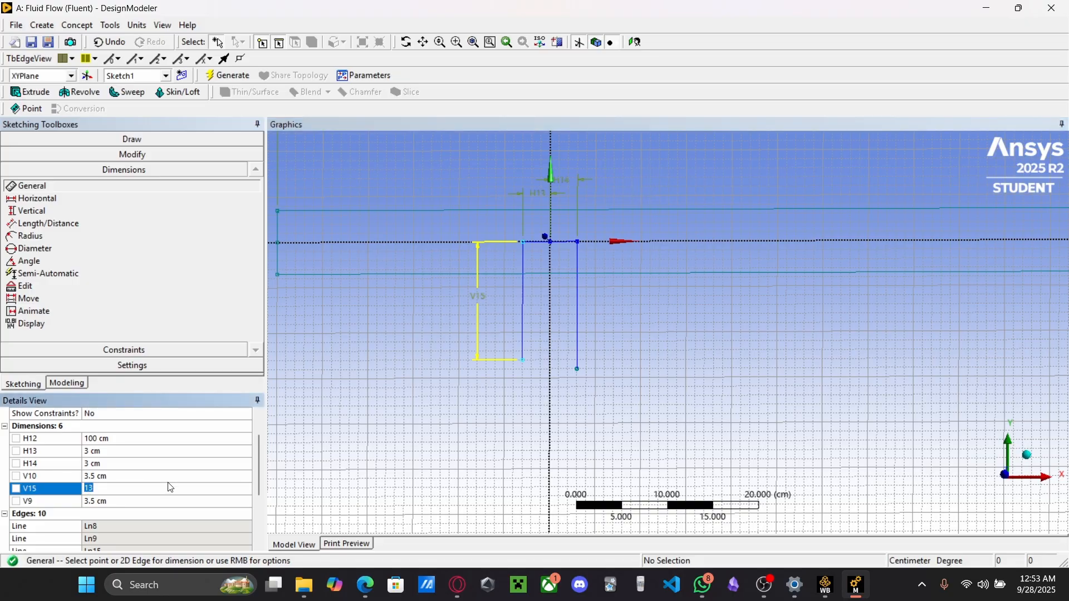
type("30")
key("Return")
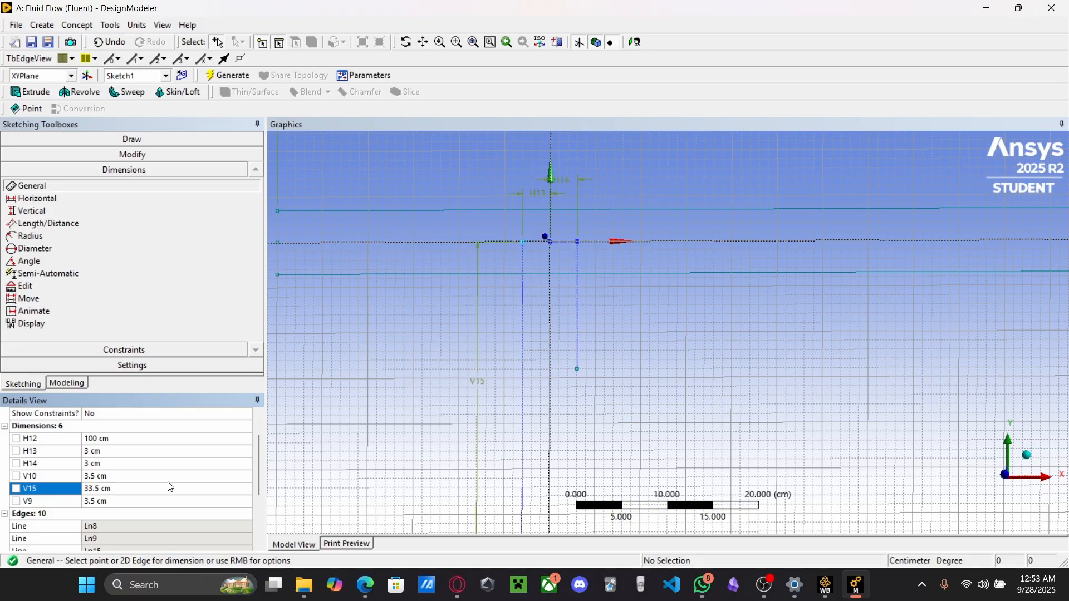
left_click(577, 316)
left_click(630, 318)
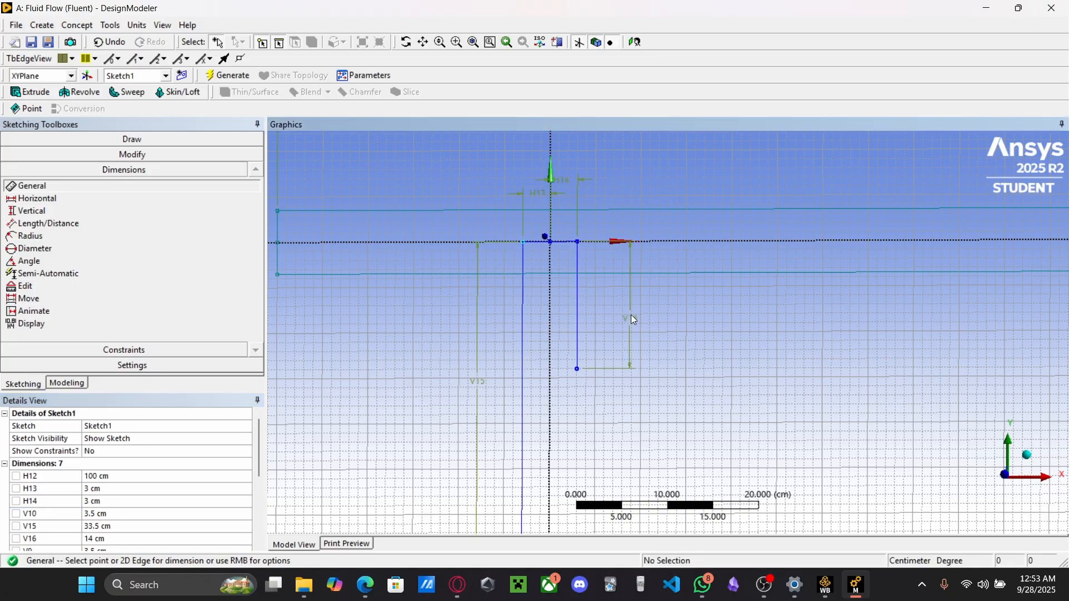
left_click(93, 539)
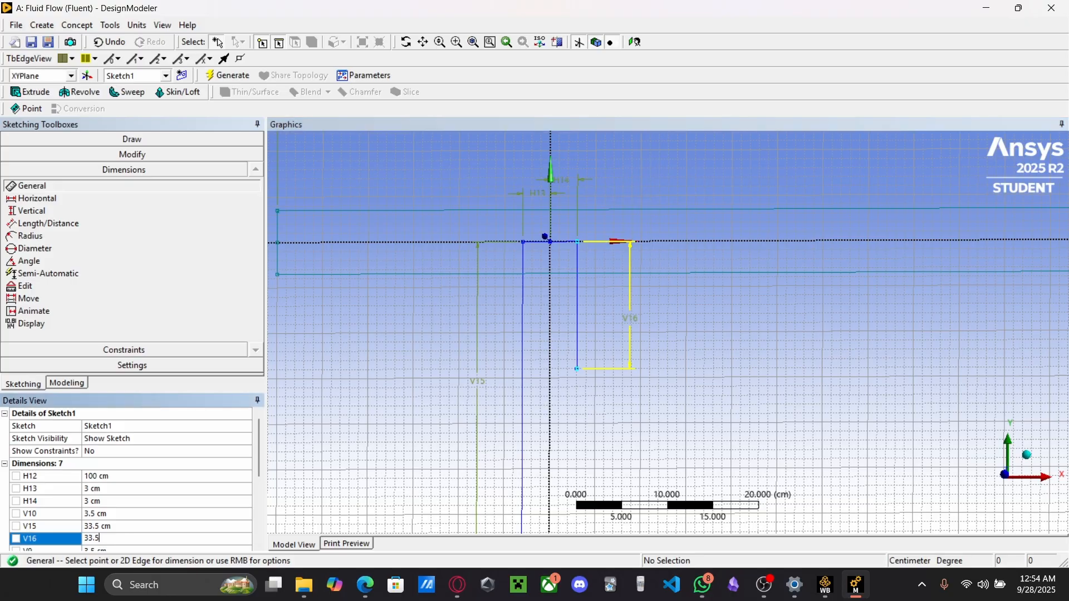
key("Return")
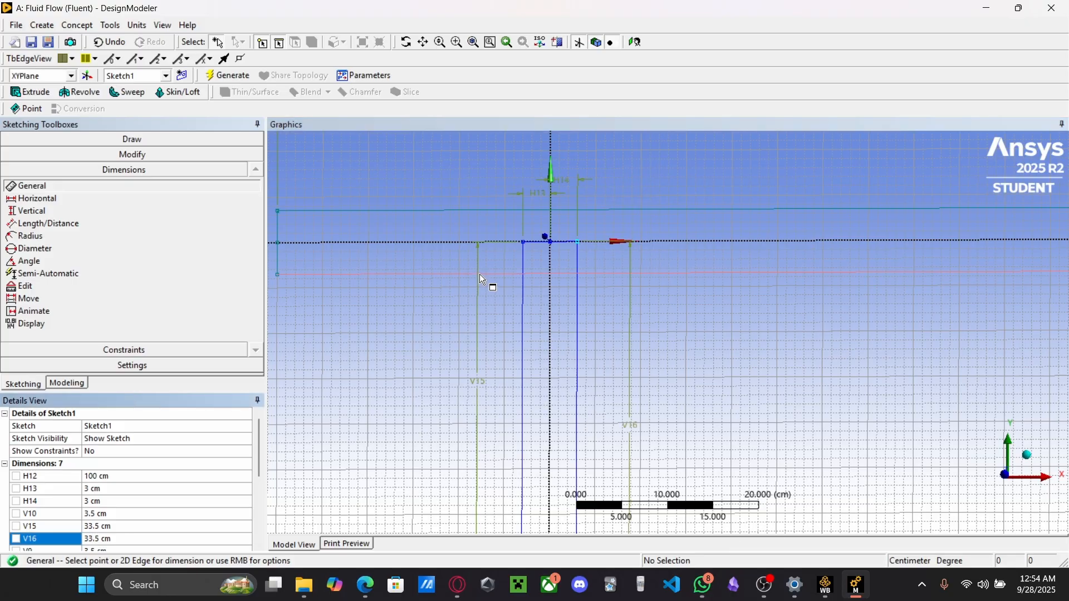
left_click(423, 43)
mouse_move(444, 375)
left_mouse_down()
mouse_move(440, 192)
mouse_move(453, 140)
left_mouse_up()
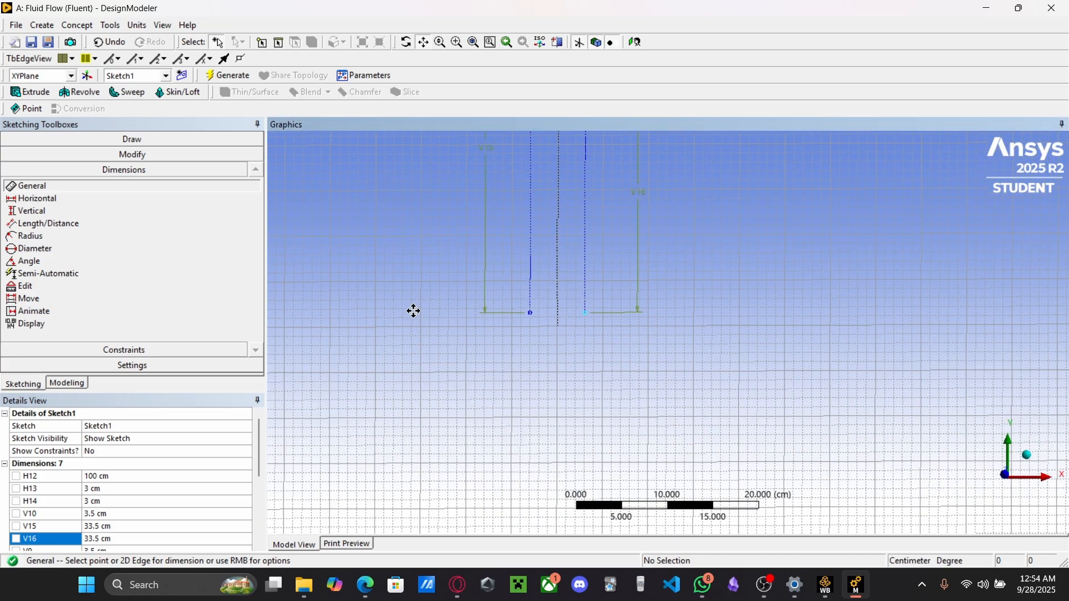
scroll(505, 311, "up", 4)
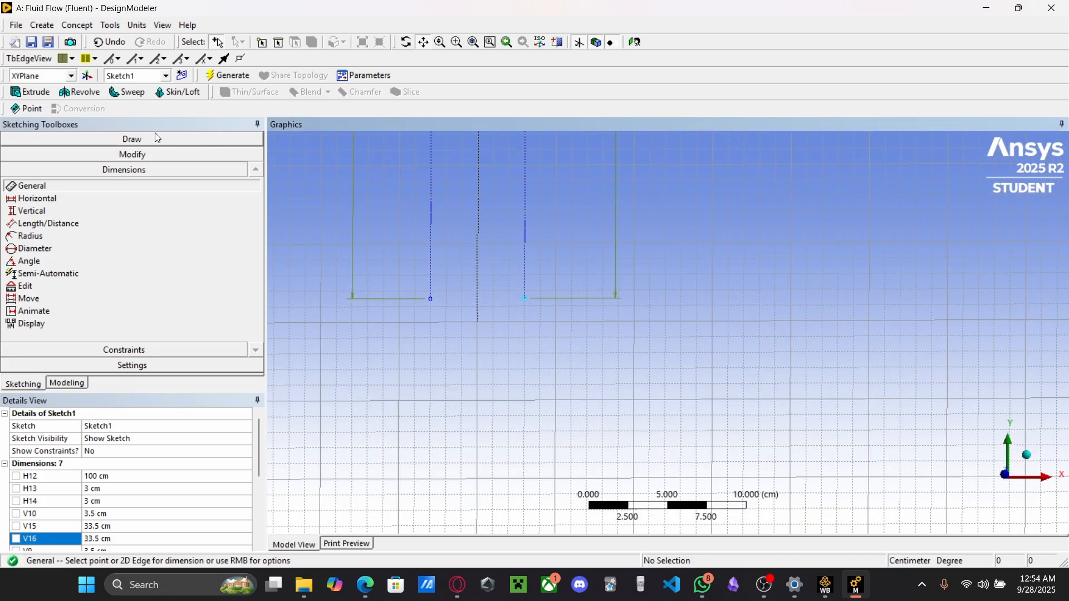
Draw a line closing the branch bottom between the two branch line ends
left_click(89, 140)
left_click(33, 157)
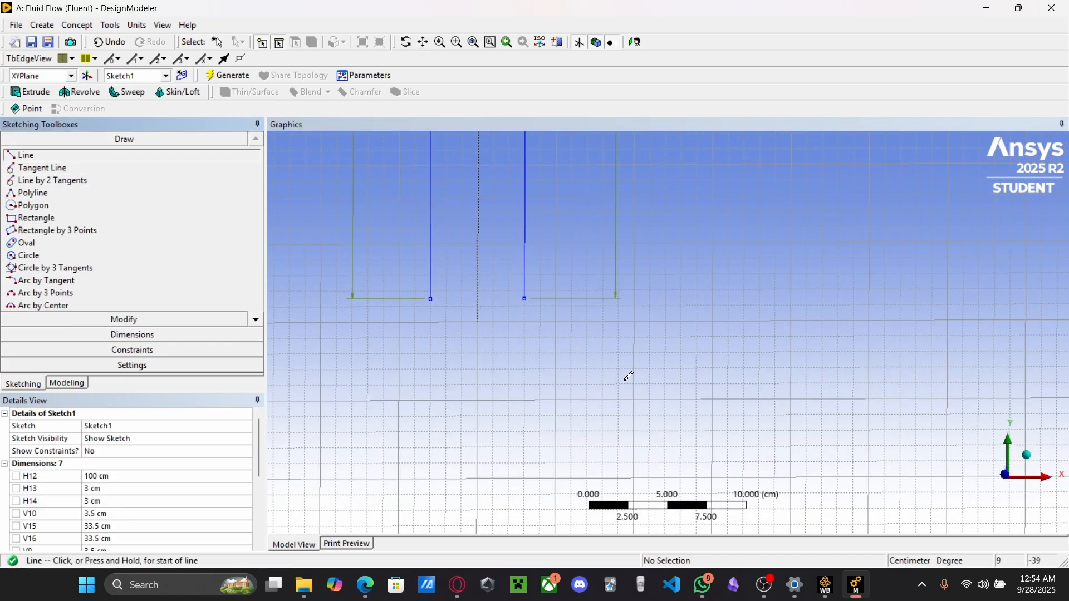
left_click(432, 298)
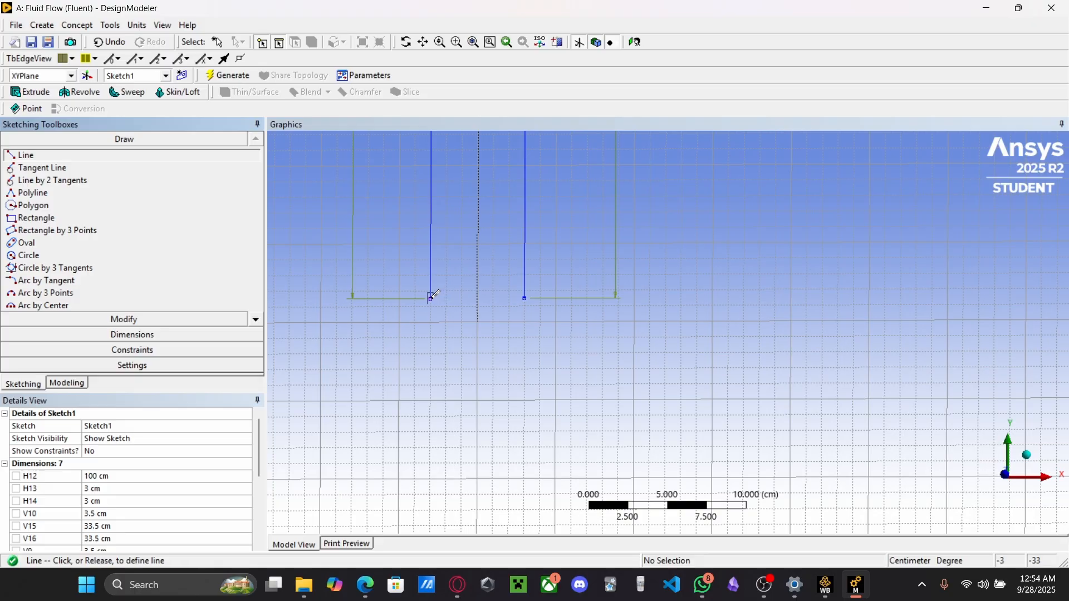
left_click(525, 299)
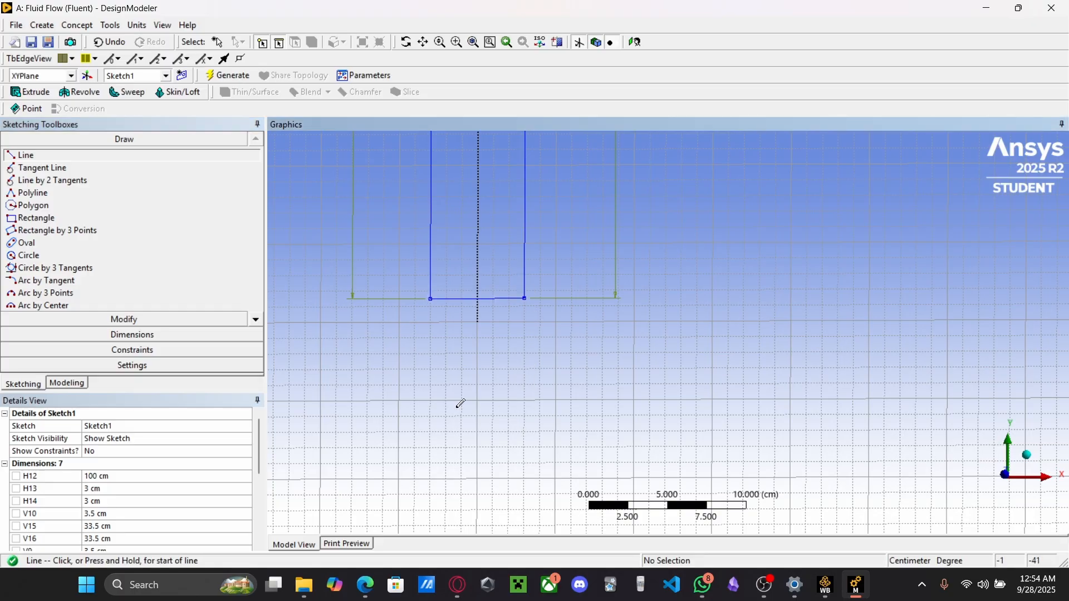
scroll(435, 287, "up", 3)
scroll(612, 273, "down", 2)
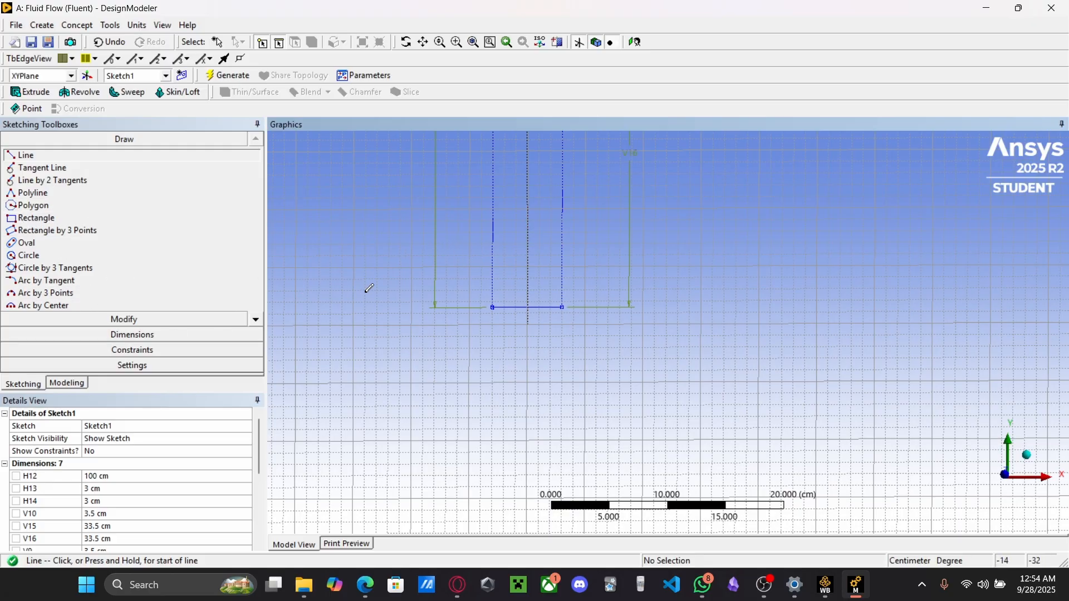
key("Escape")
Delete the surplus vertical dimensions V15 and V16, leaving five dimensions
left_click(435, 246)
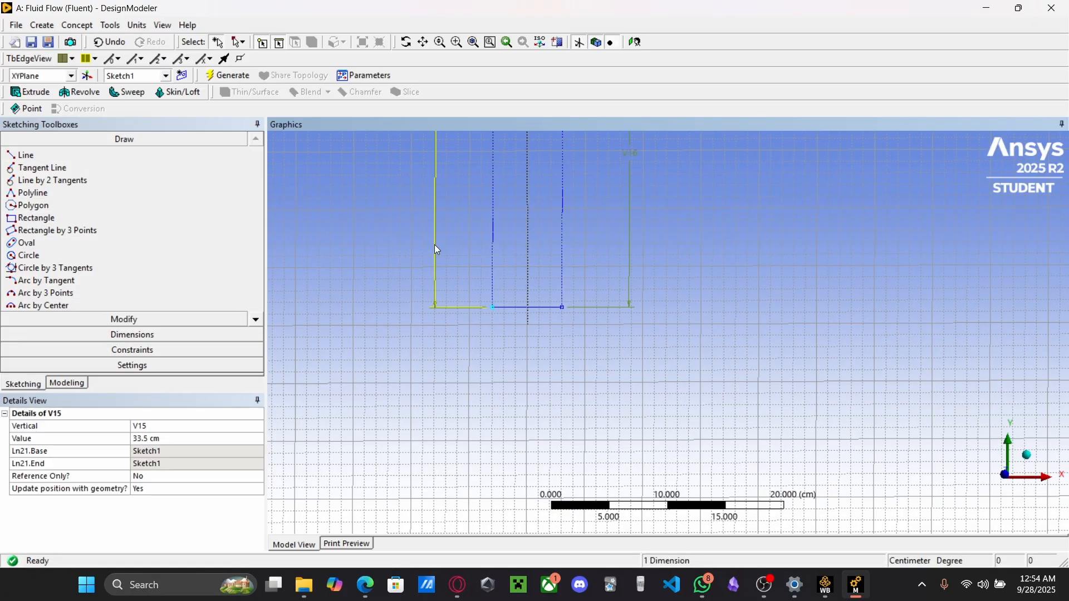
key("Delete")
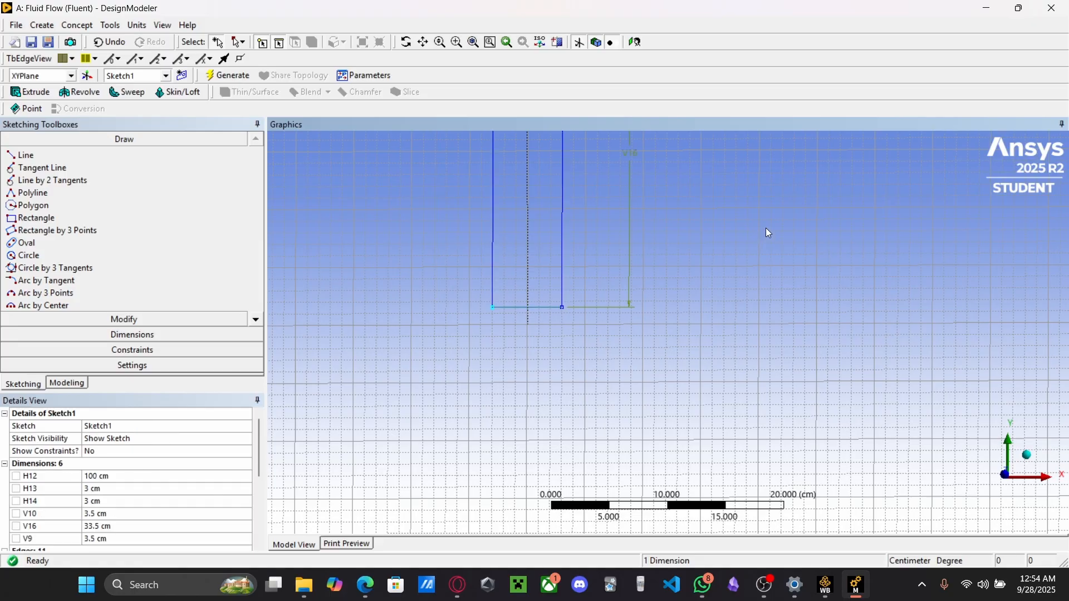
left_click(629, 166)
key("Delete")
scroll(550, 265, "up", 3)
scroll(550, 265, "down", 4)
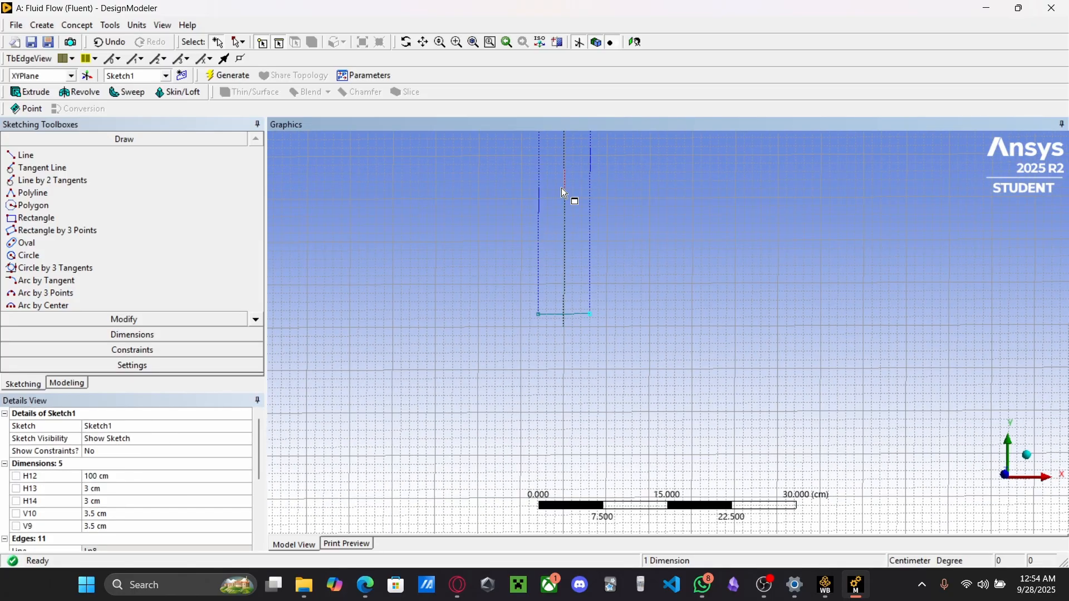
Pan the view to the junction and expand the Modify toolbox
left_click(424, 43)
mouse_move(494, 258)
left_mouse_down()
mouse_move(494, 342)
mouse_move(463, 461)
left_mouse_up()
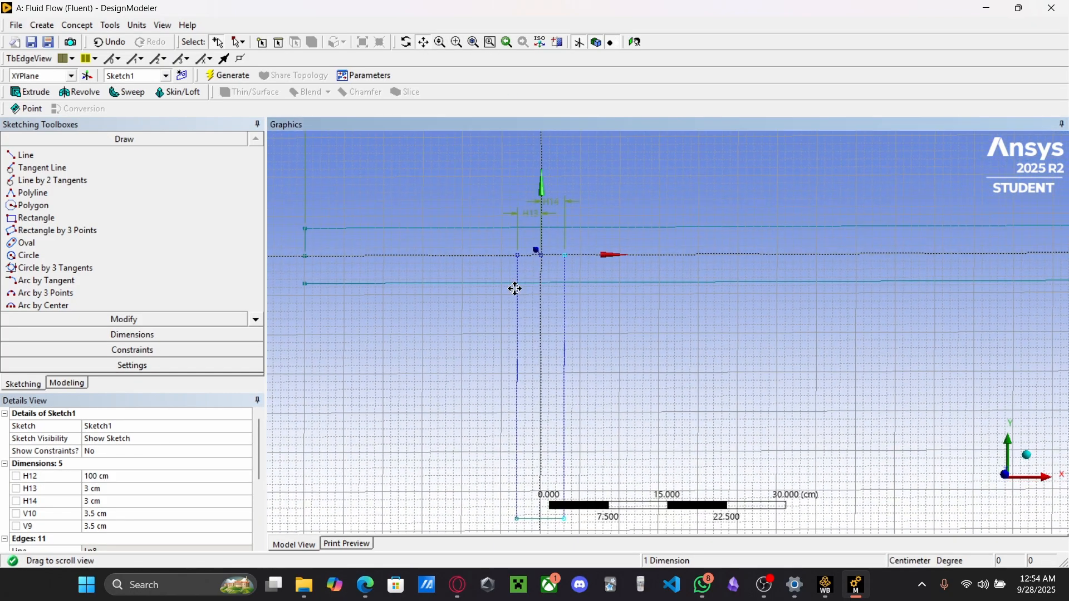
left_click_drag(513, 289, 502, 258)
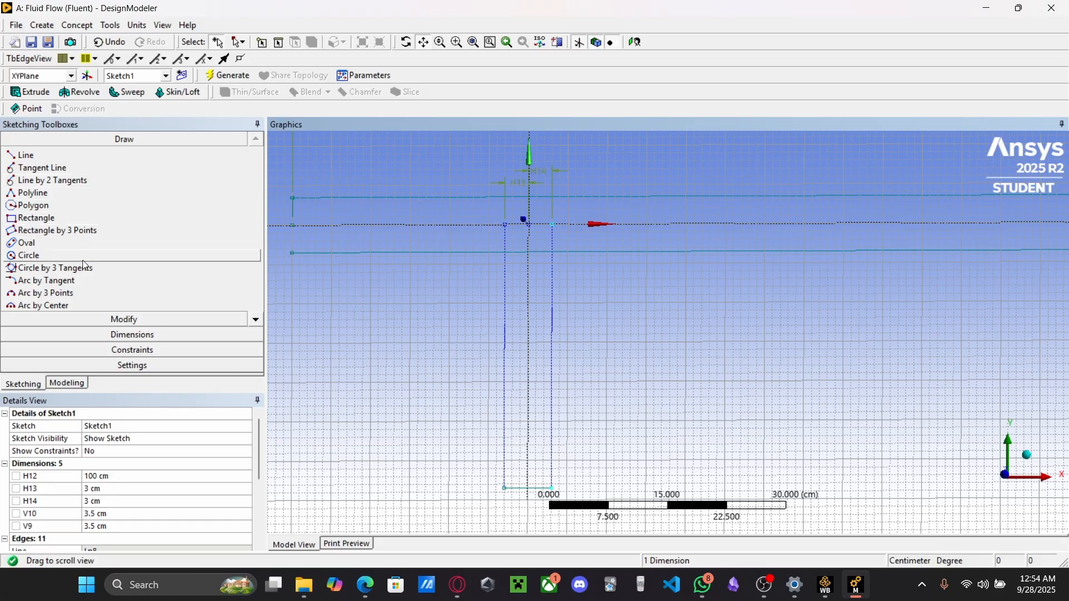
left_click(117, 319)
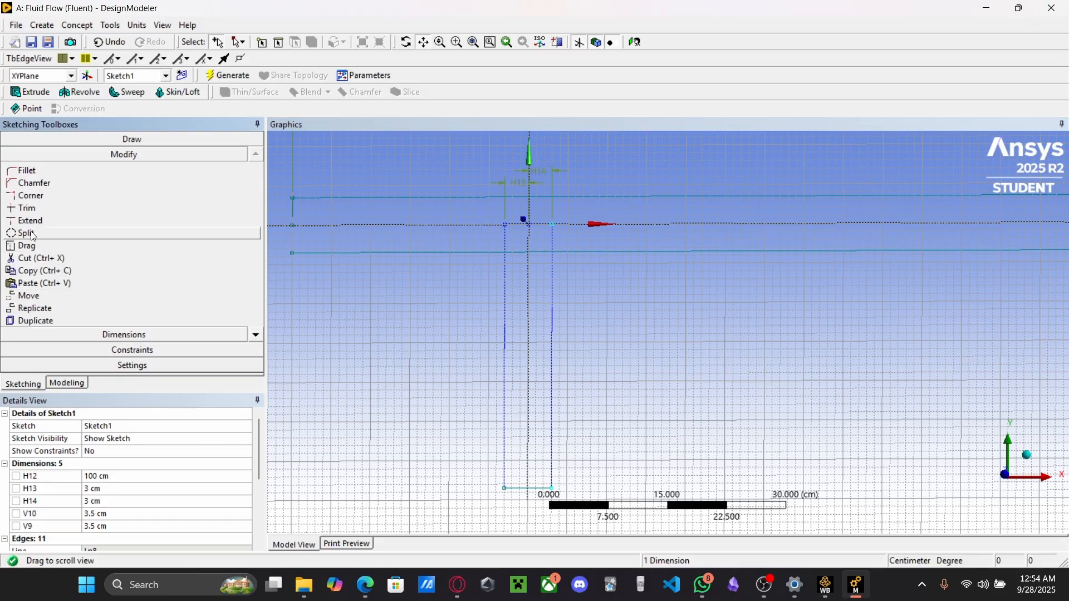
Trim the upper branch wall pieces, the top cross segments and the main pipe wall across the branch opening
left_click(28, 208)
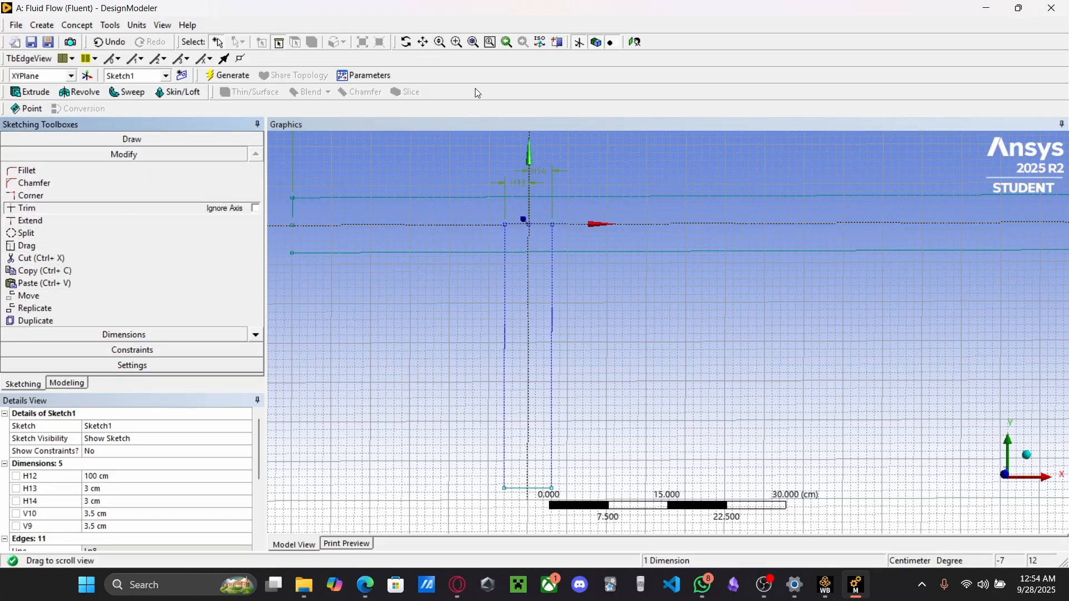
scroll(513, 180, "up", 2)
scroll(426, 192, "up", 2)
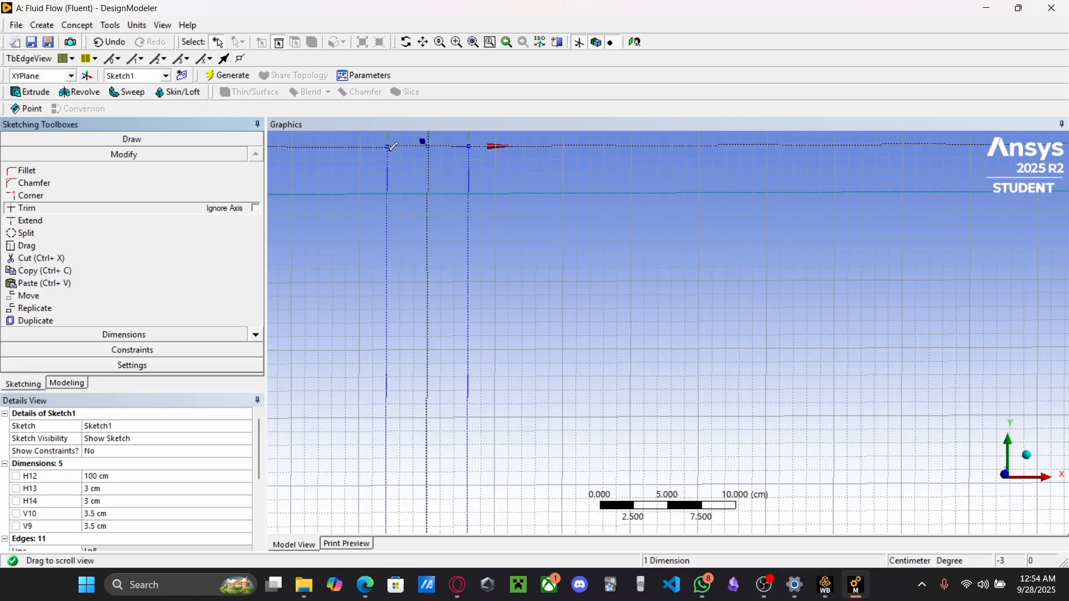
left_click(388, 167)
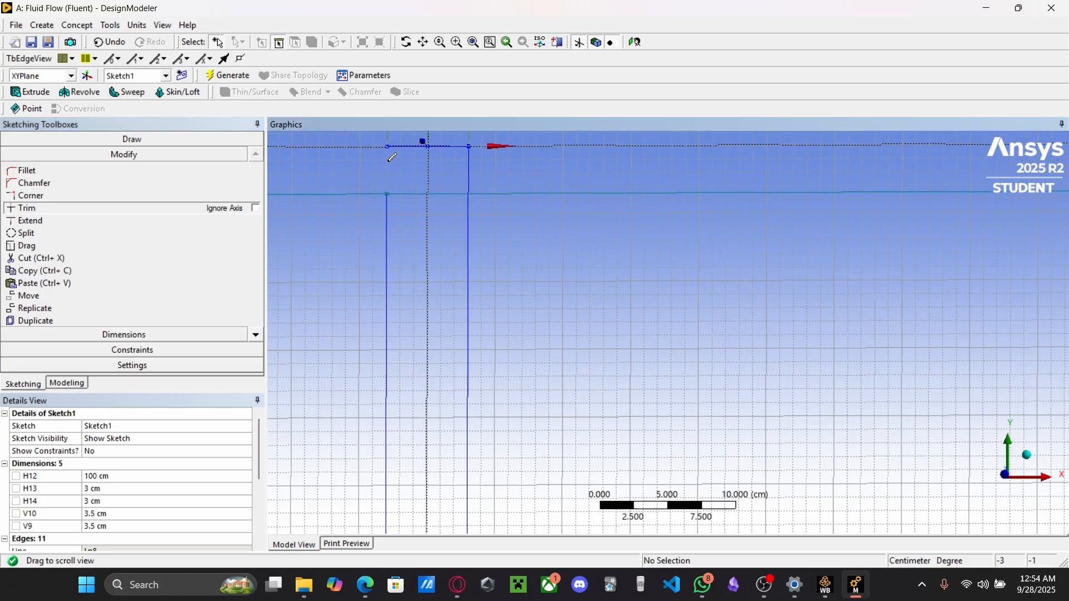
left_click(406, 145)
left_click(455, 146)
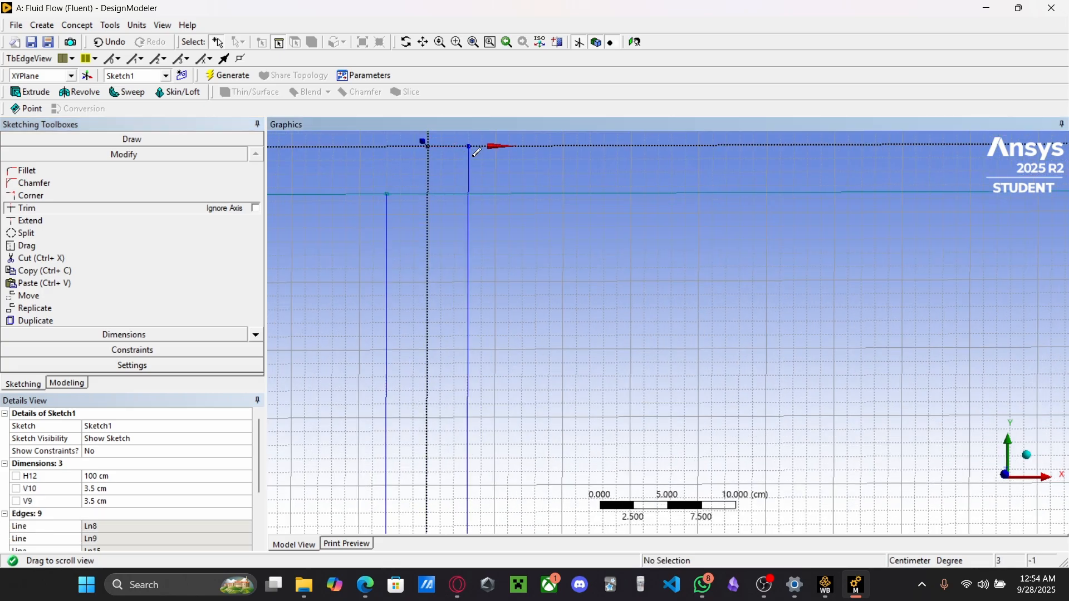
left_click(471, 166)
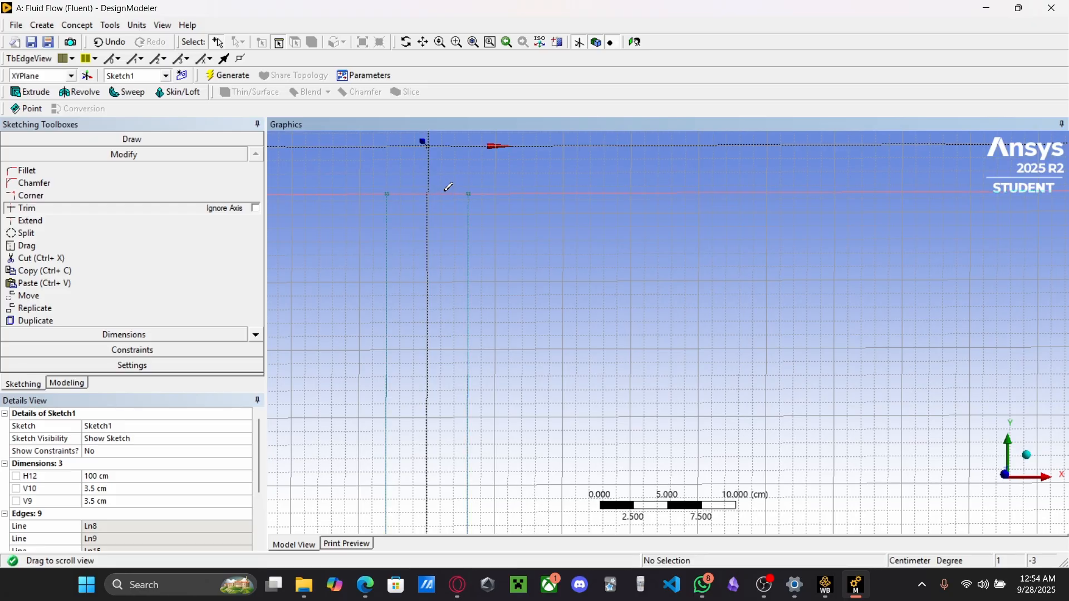
left_click(443, 192)
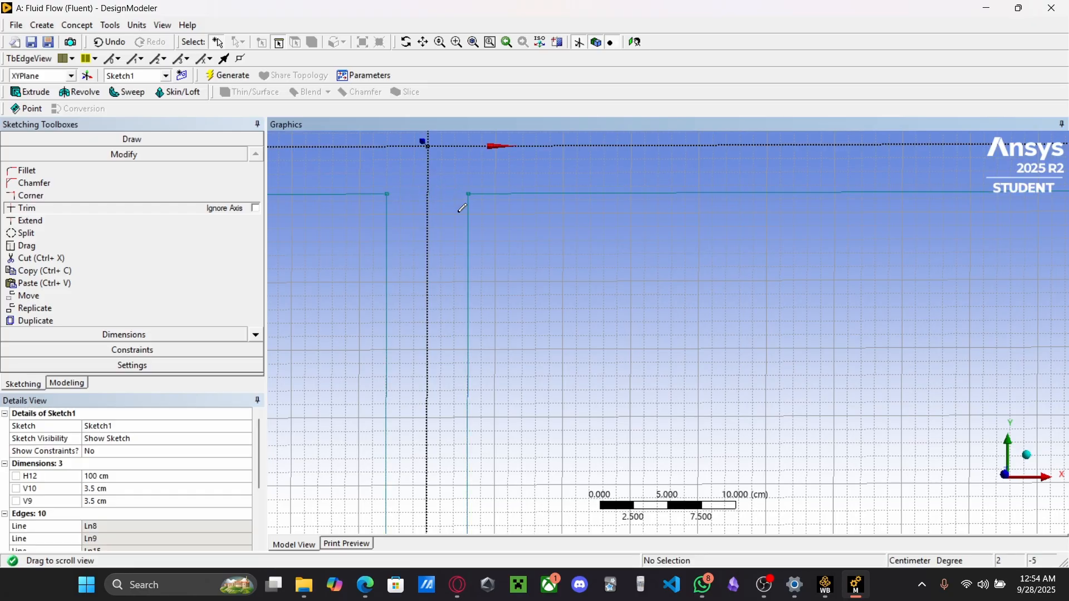
left_click(424, 43)
left_click_drag(455, 176, 532, 256)
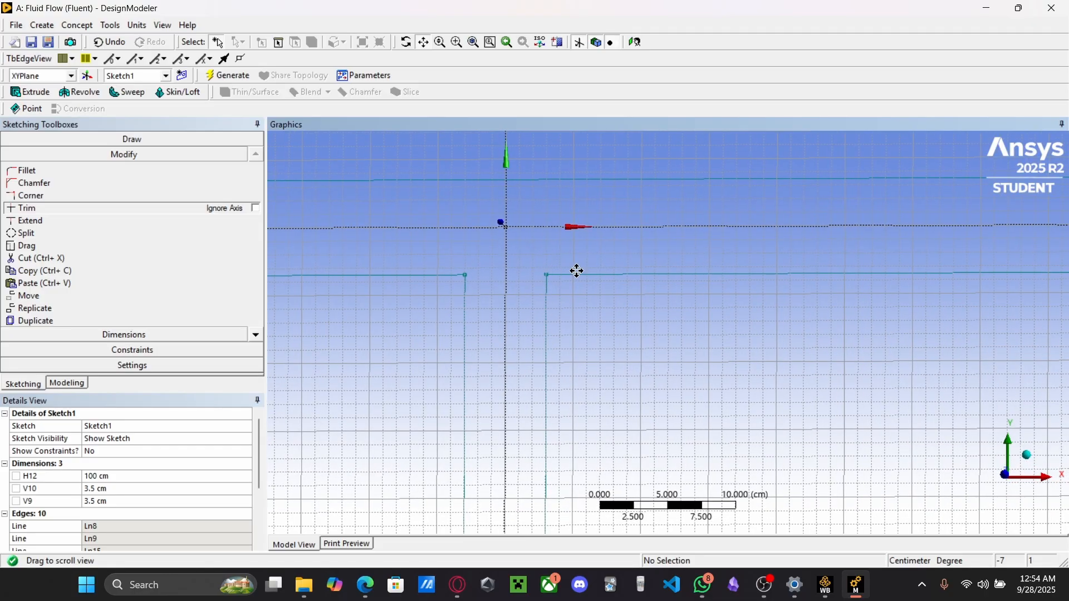
Fillet the left and right junction corners with 1.75 cm radius, dismissing the failed fillet warning
left_click(108, 174)
left_click(439, 277)
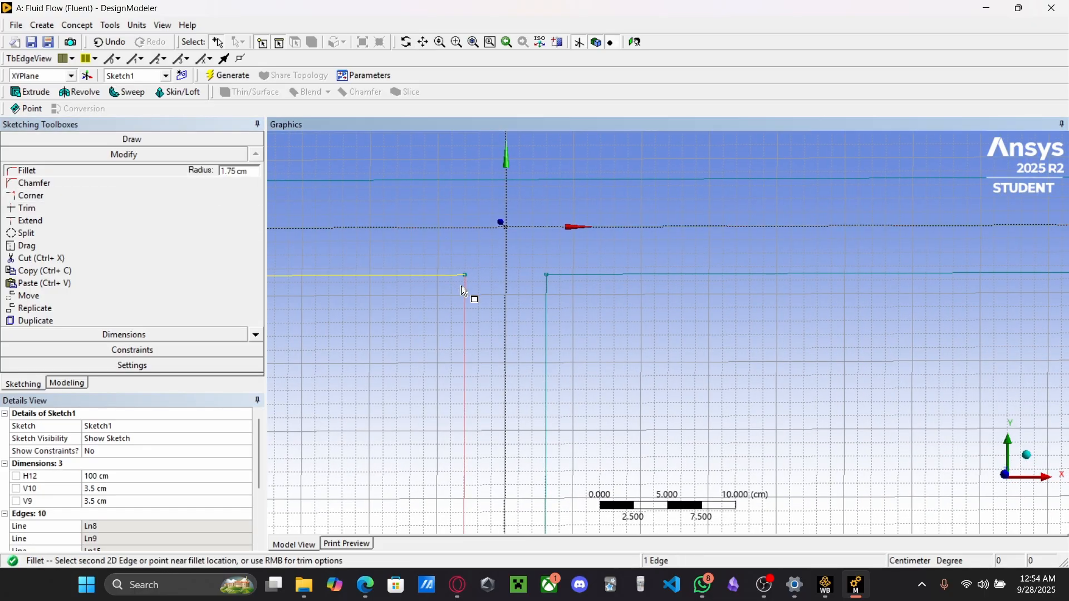
left_click(463, 287)
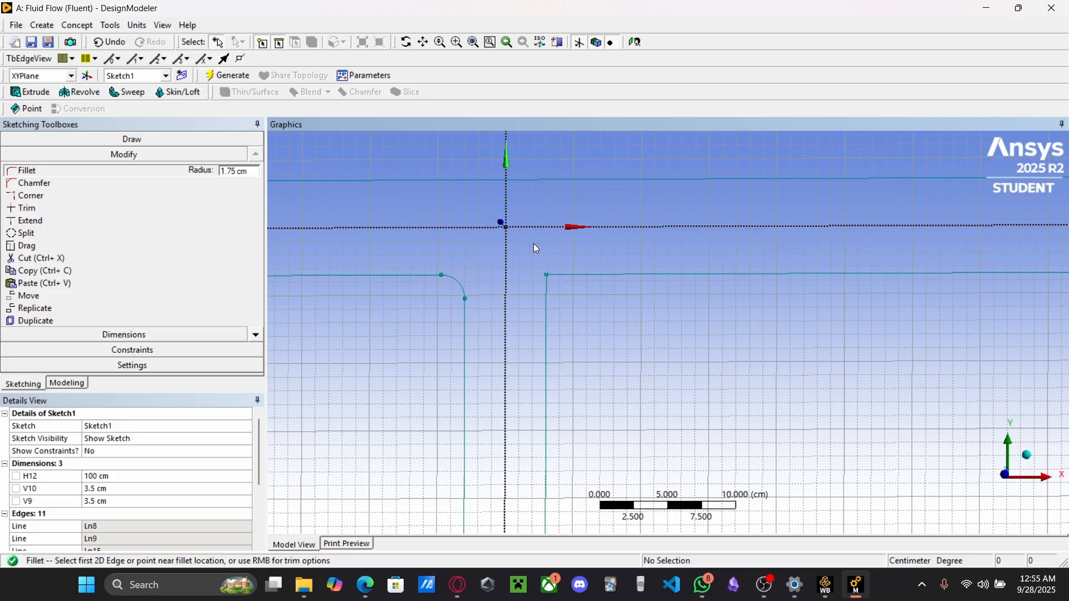
left_click(576, 275)
left_click(545, 305)
scroll(523, 274, "down", 2)
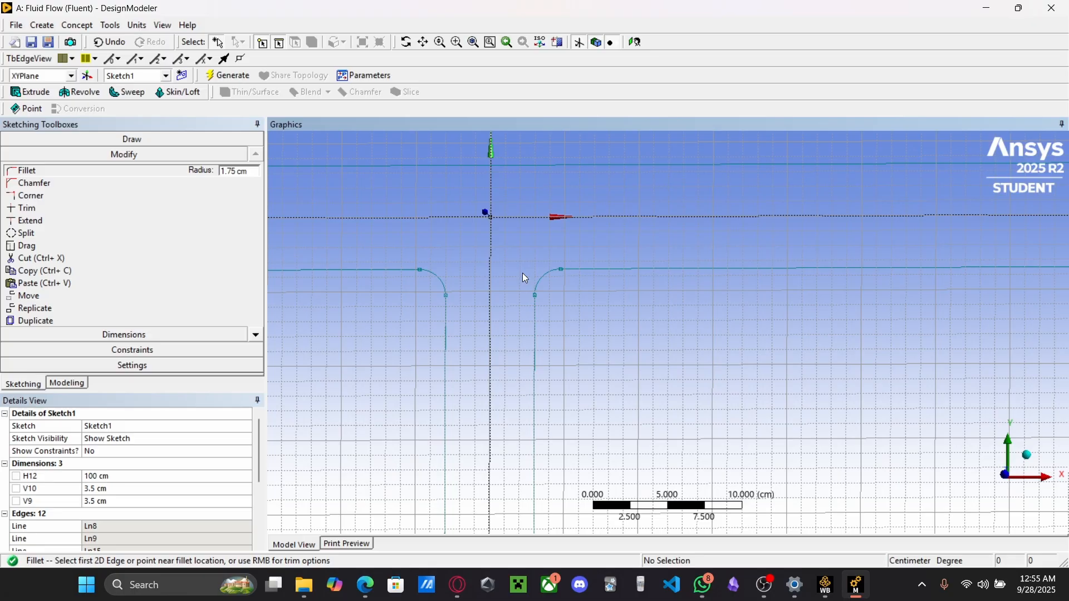
scroll(525, 279, "down", 2)
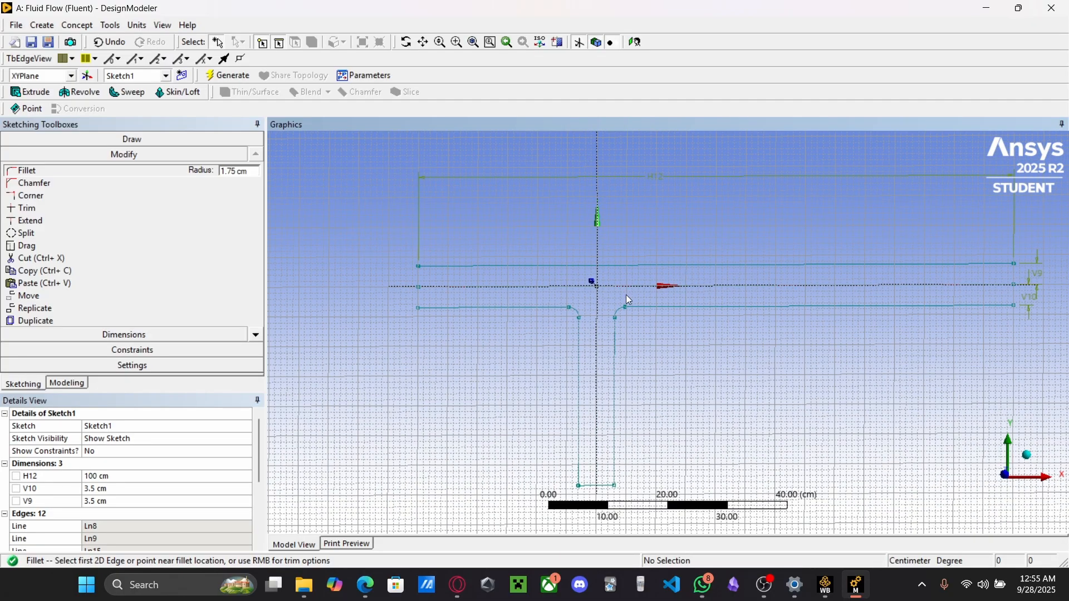
left_click(1035, 268)
left_click(634, 341)
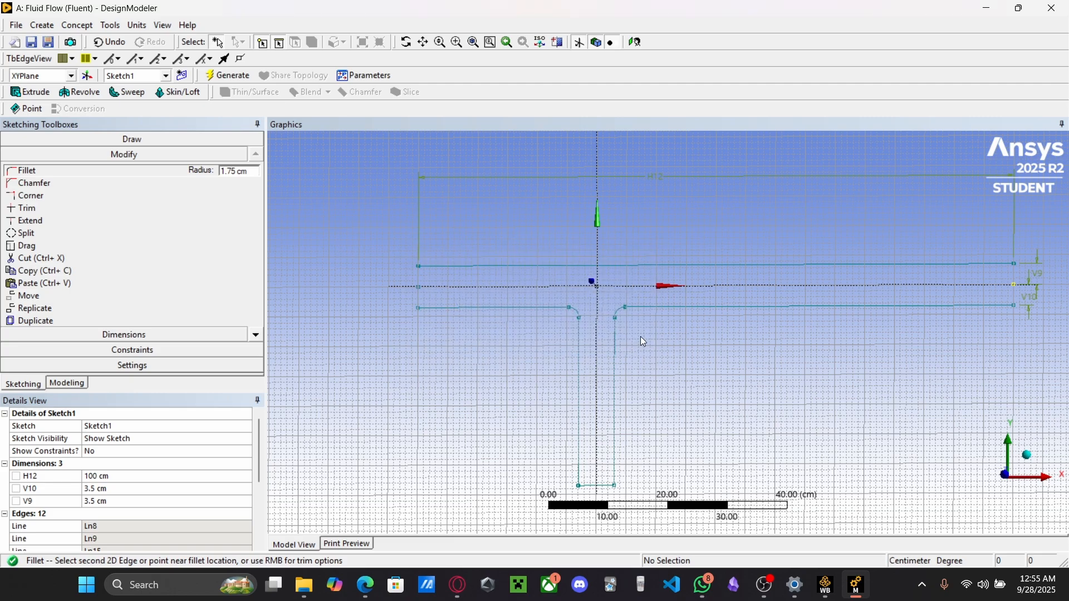
Delete dimensions V9 and V10, leaving only H12
left_click(1030, 272)
left_click(1032, 278)
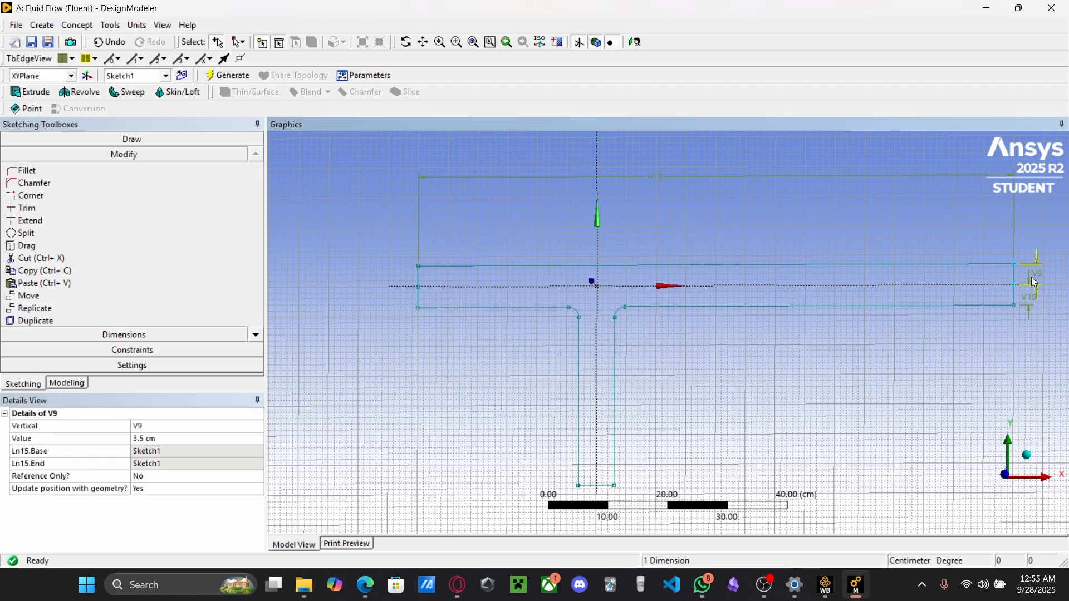
key("Delete")
left_click(1029, 290)
key("Delete")
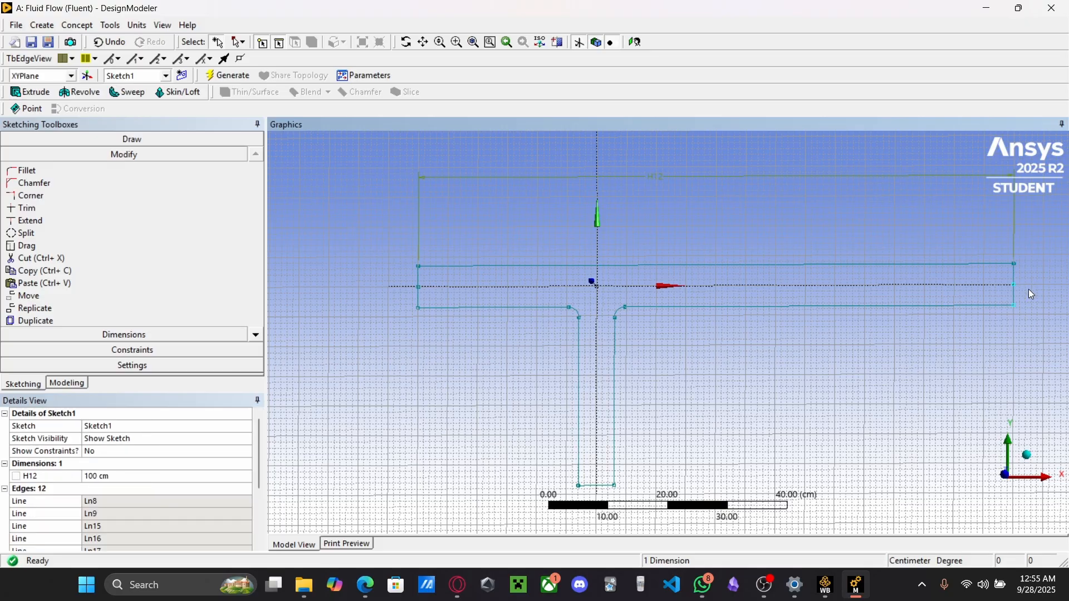
scroll(549, 295, "up", 2)
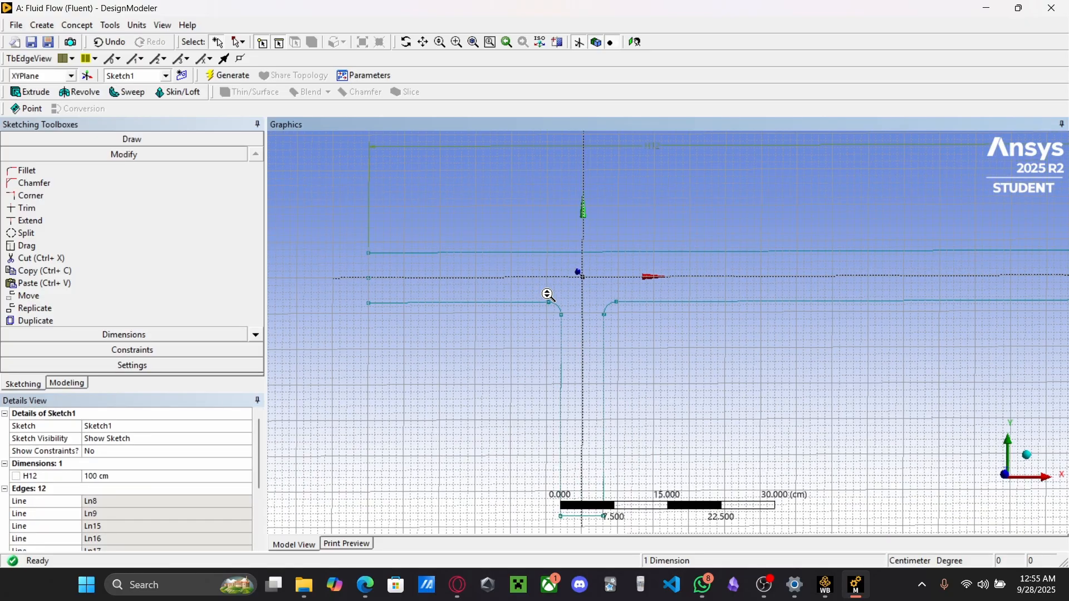
Create a Surfaces From Sketches body from Sketch1 with Add Frozen operation and generate it
left_click(77, 25)
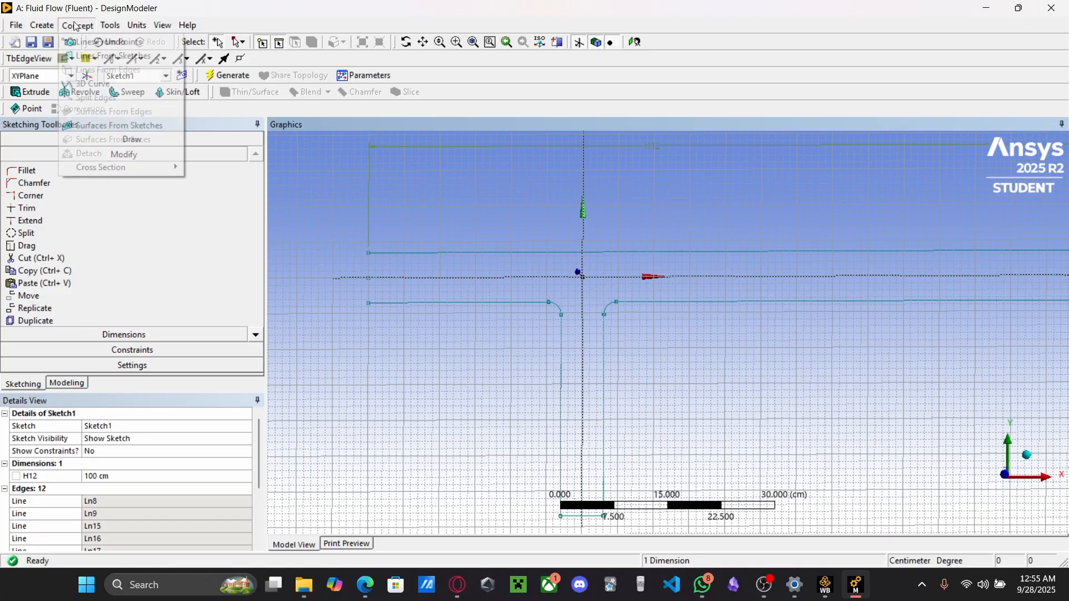
left_click(119, 126)
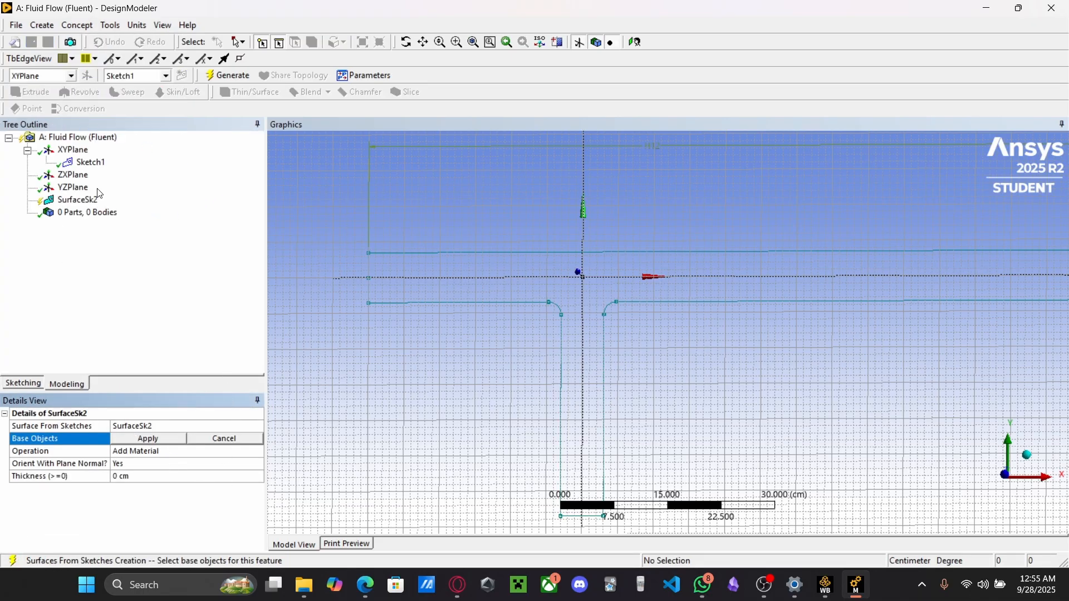
left_click(144, 452)
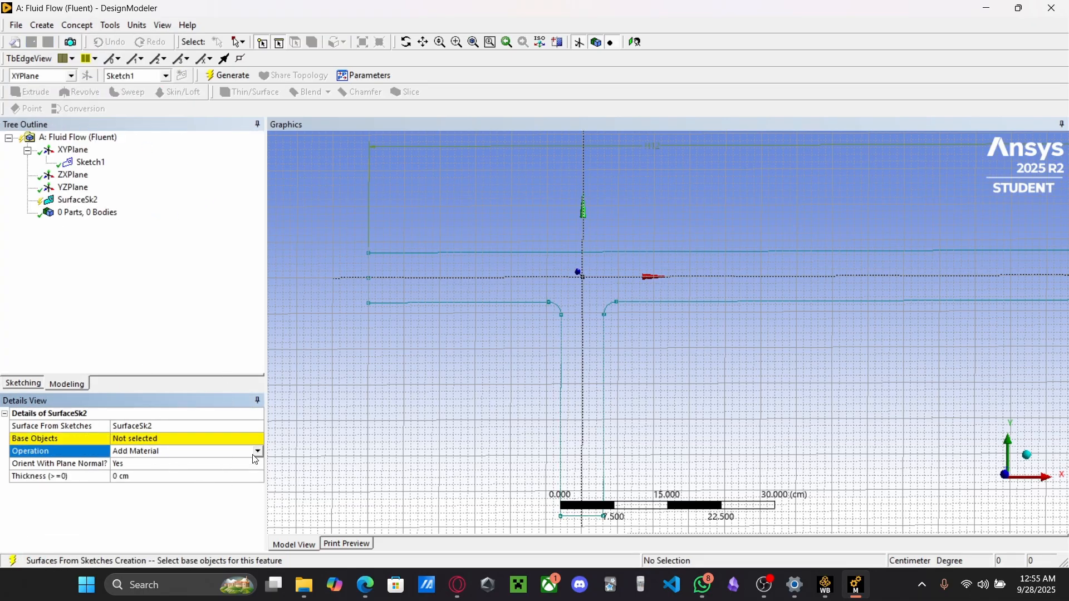
left_click(258, 451)
left_click(186, 462)
left_click(134, 440)
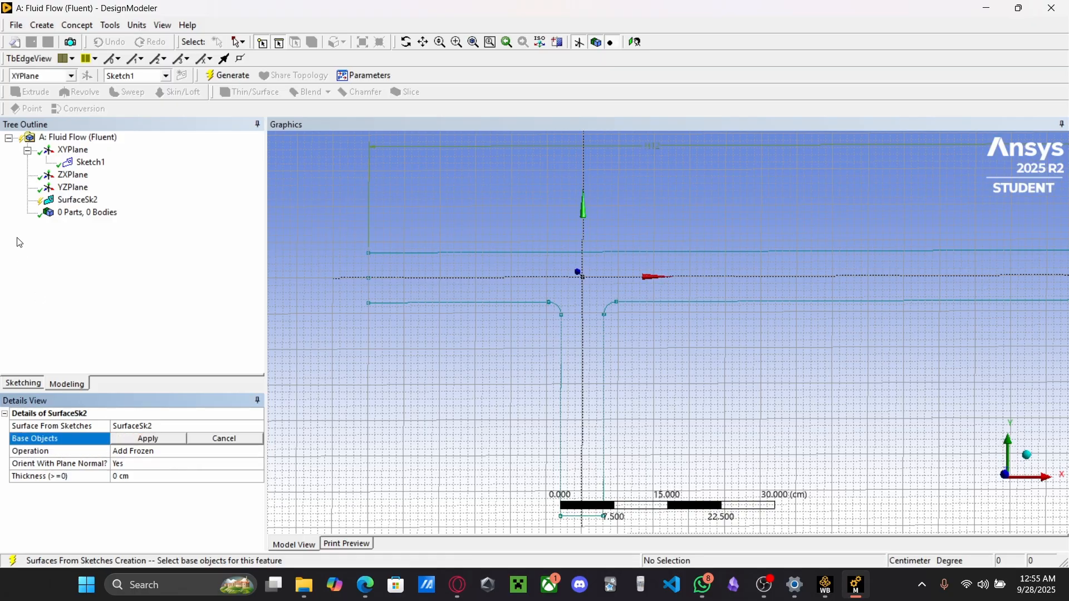
left_click(89, 162)
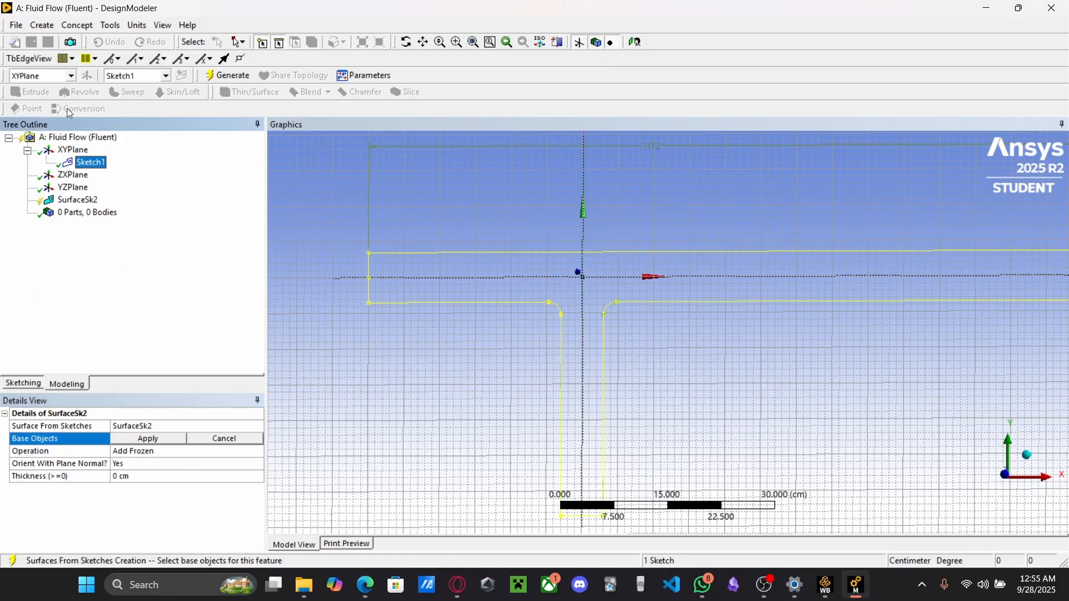
left_click(148, 440)
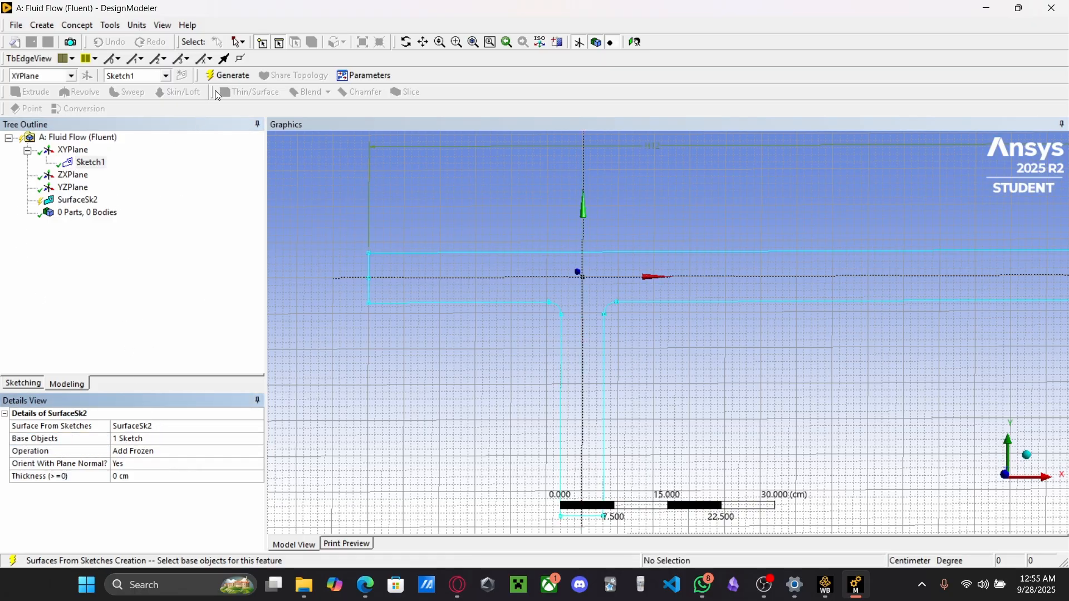
left_click(219, 76)
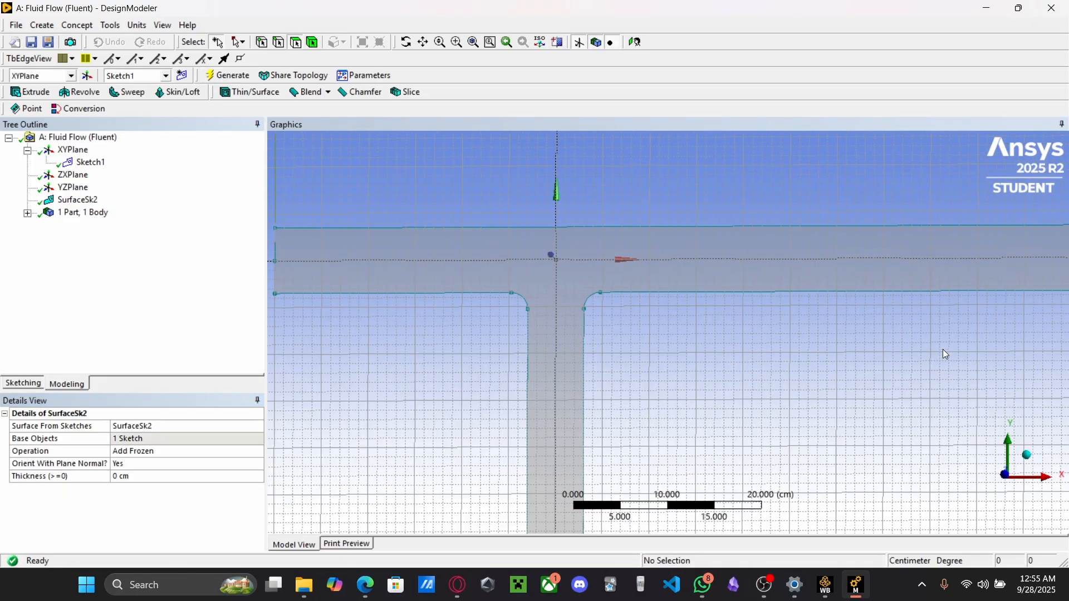
scroll(881, 350, "down", 2)
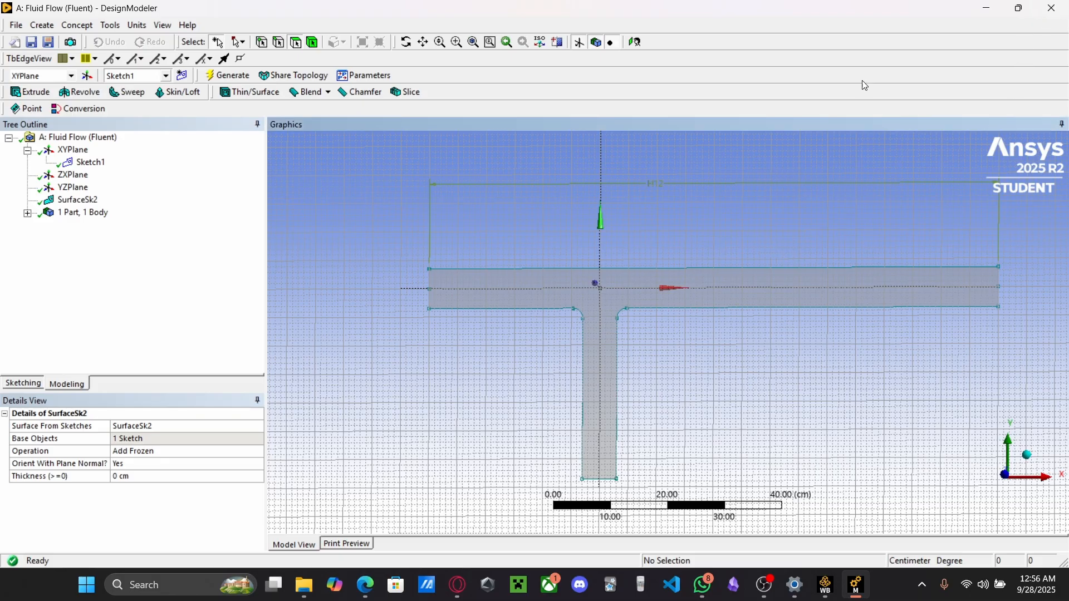
Close DesignModeler and return to the Workbench project schematic
left_click(1060, 13)
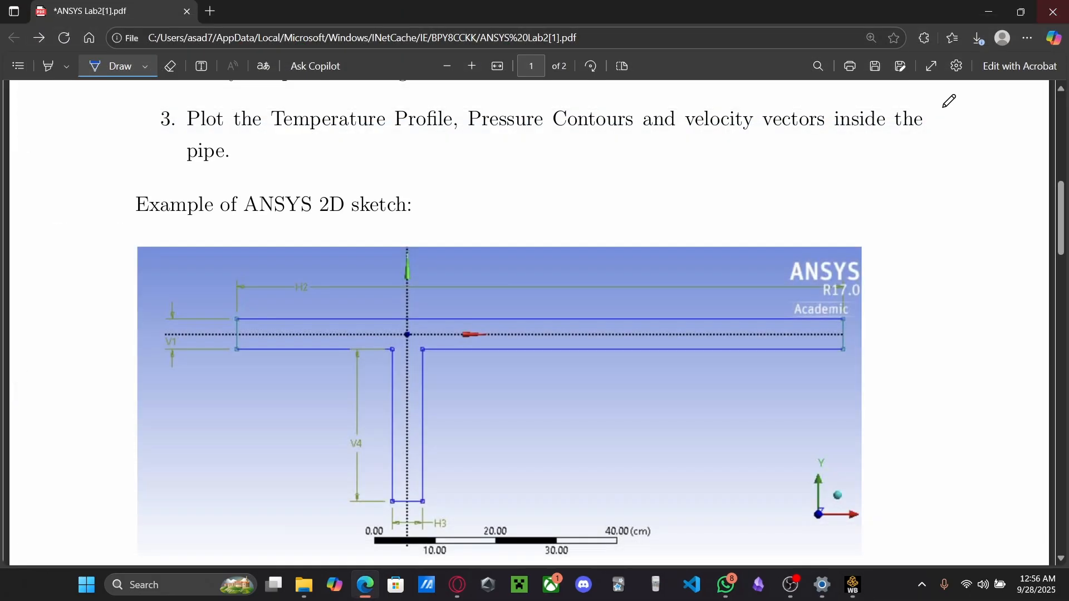
left_click(864, 593)
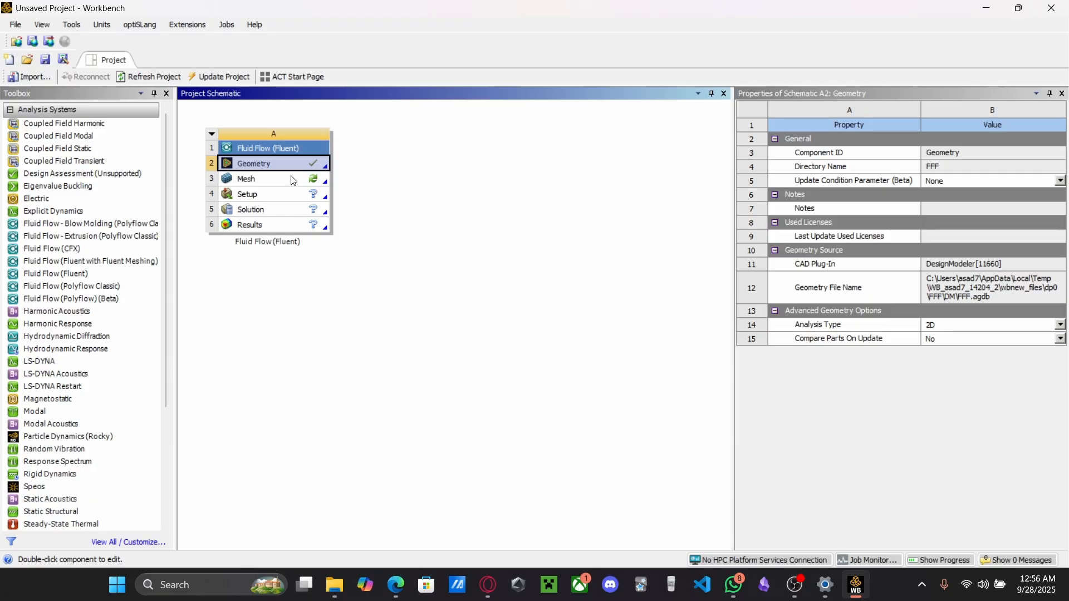
Open the Fluid Flow (Fluent) system's Mesh cell to start meshing
left_click(277, 183)
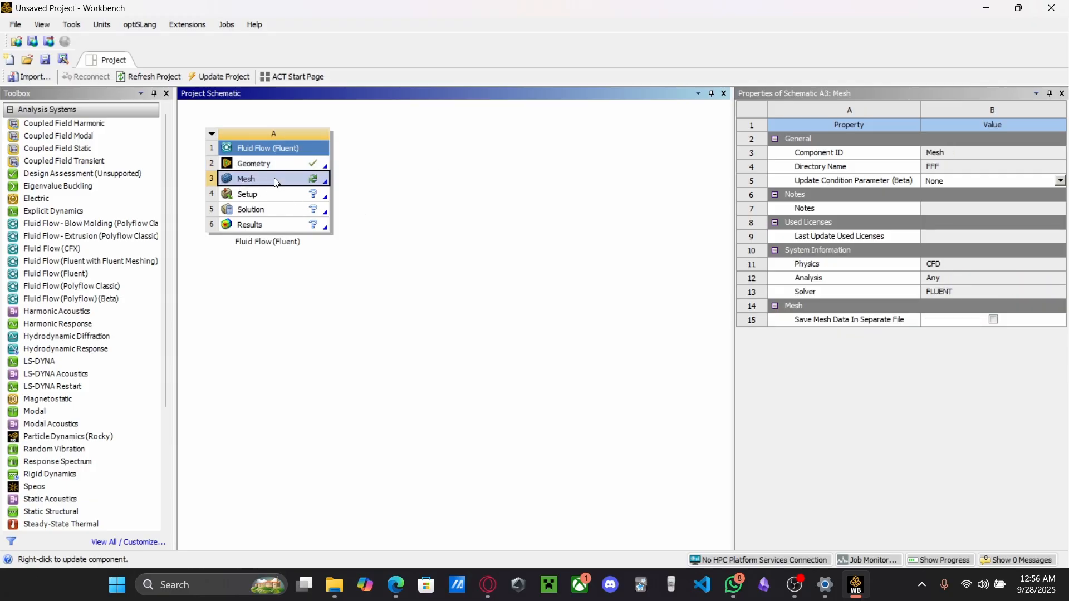
double_click(276, 184)
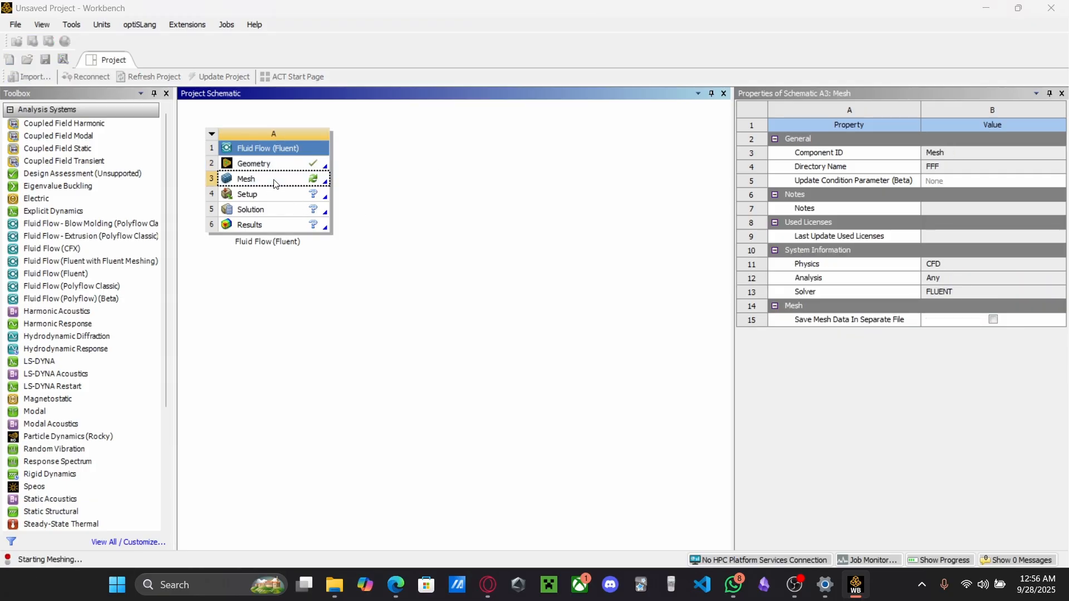
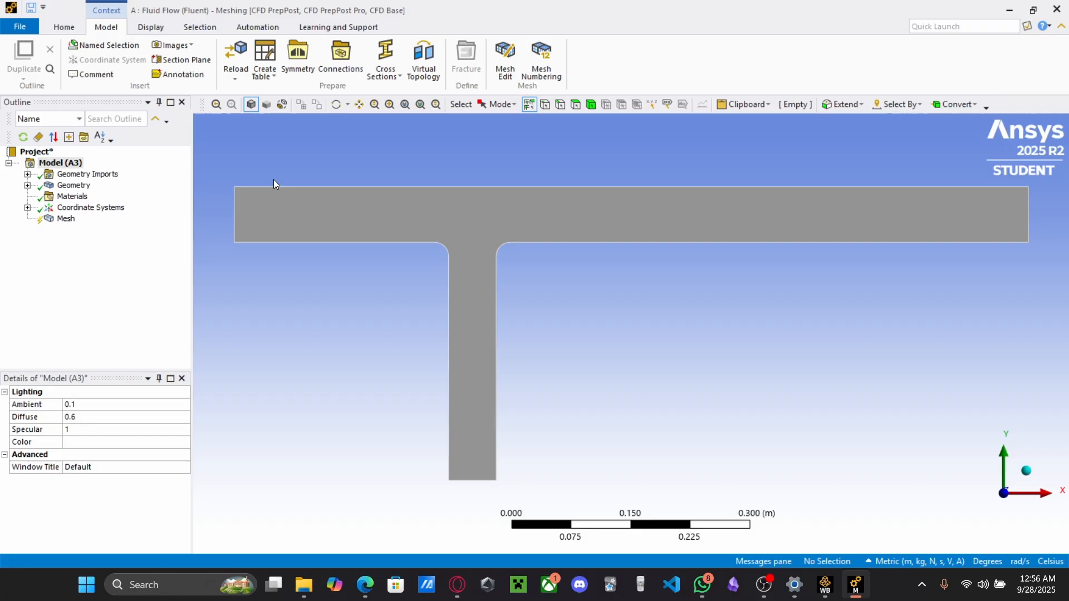
Browse the Mesh item's context menu, then drag the splitter up to enlarge the Details of Mesh panel
right_click(64, 219)
left_click(64, 220)
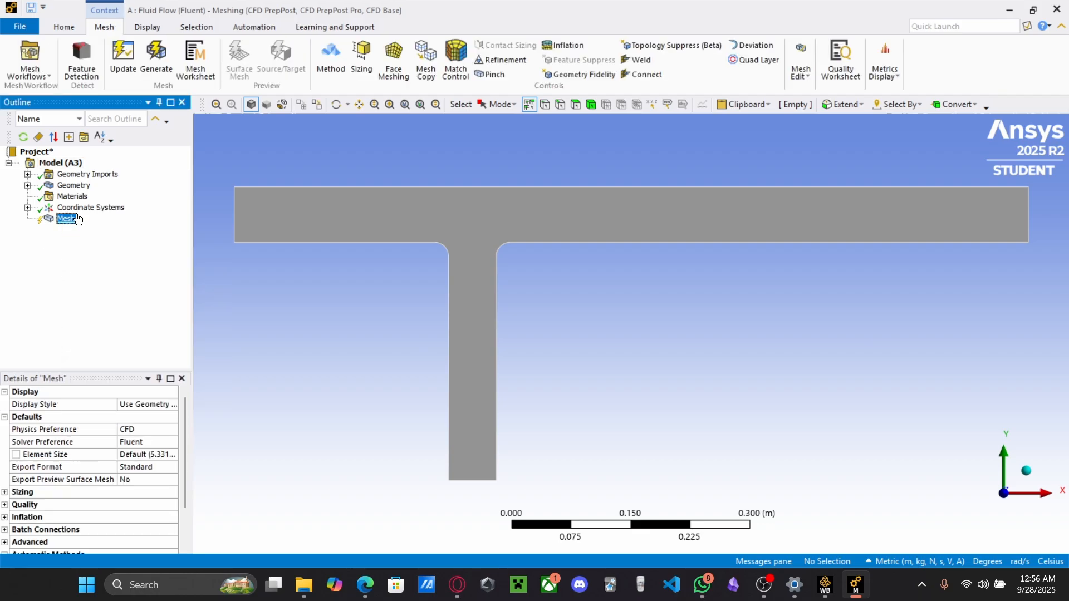
right_click(66, 220)
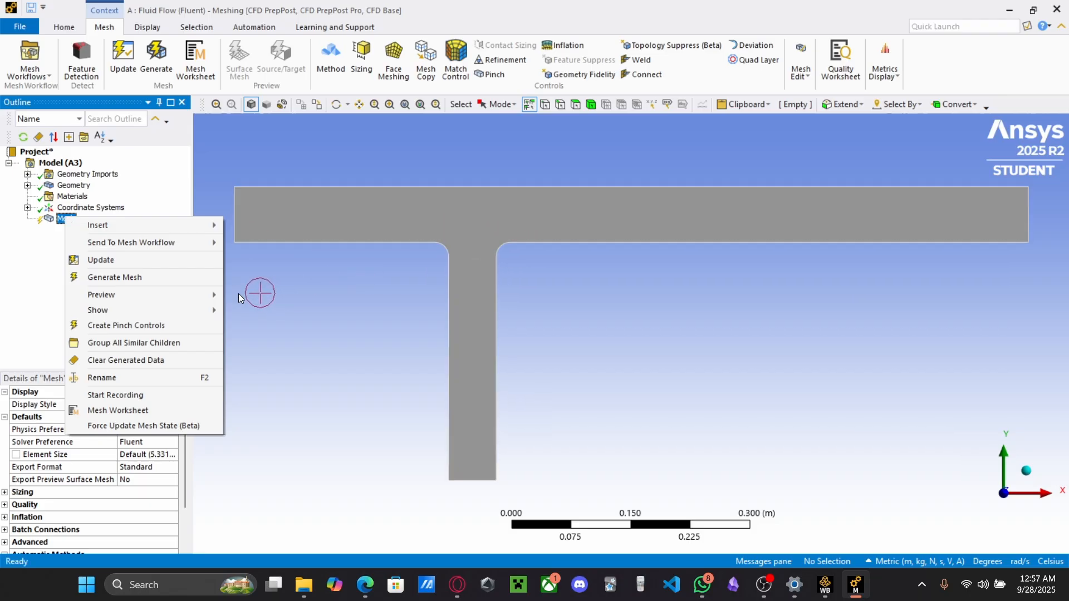
mouse_move(154, 242)
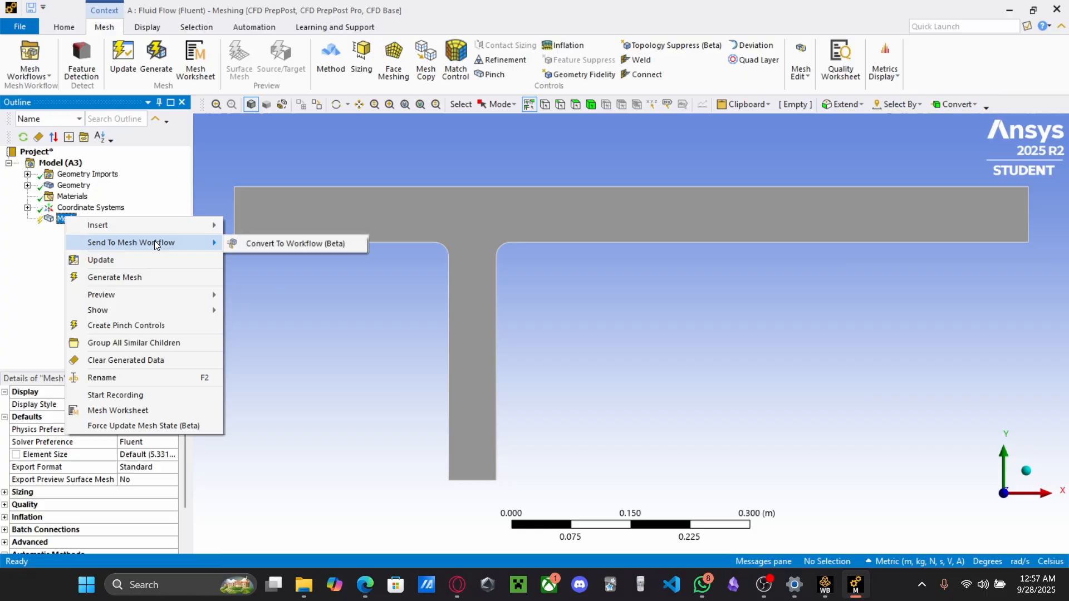
mouse_move(152, 217)
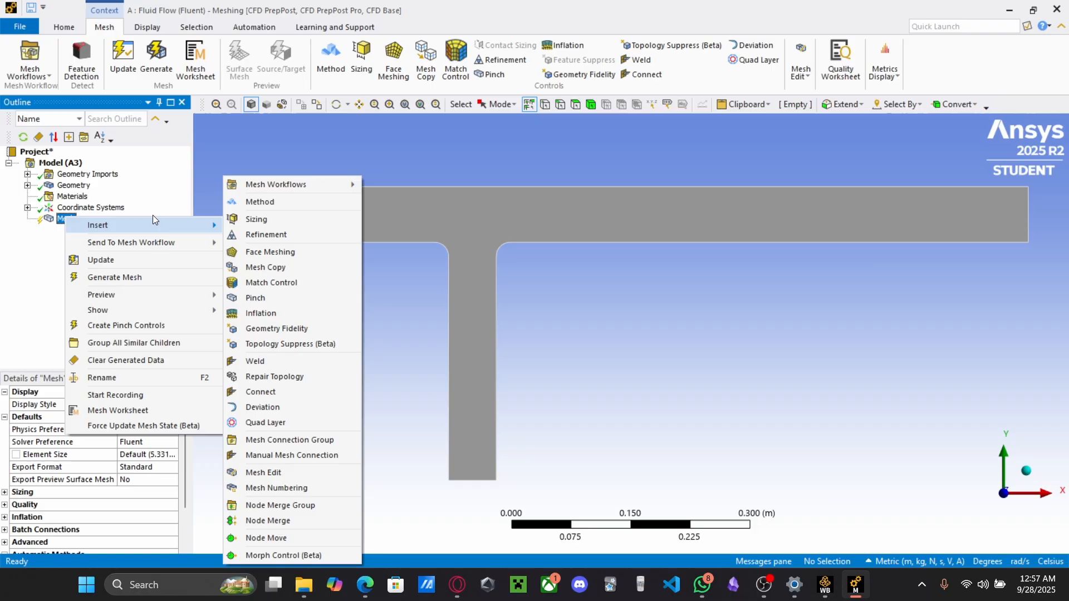
left_click(35, 305)
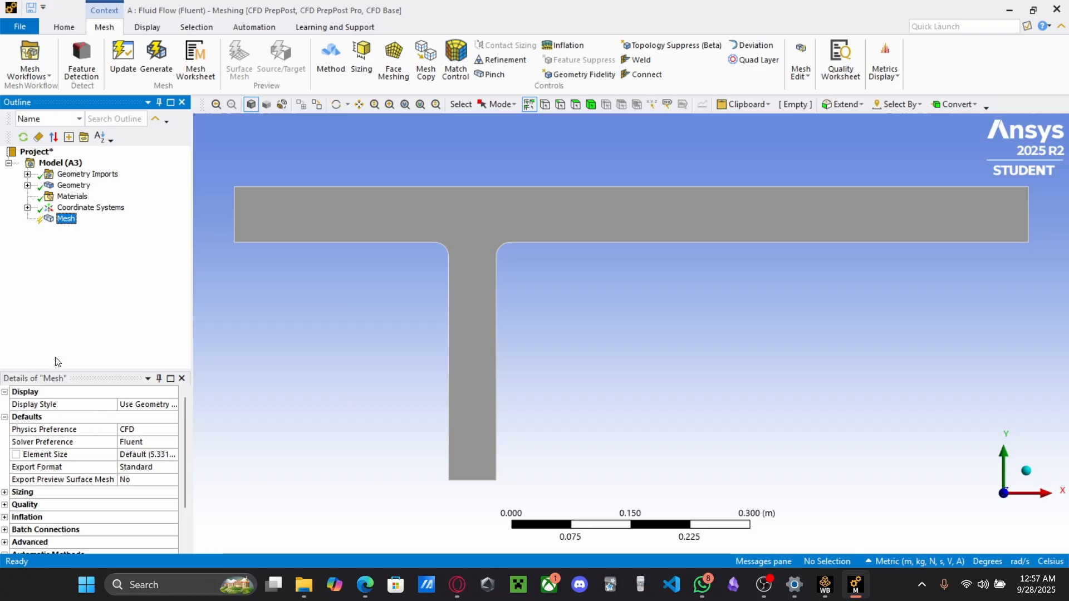
left_click_drag(66, 372, 66, 310)
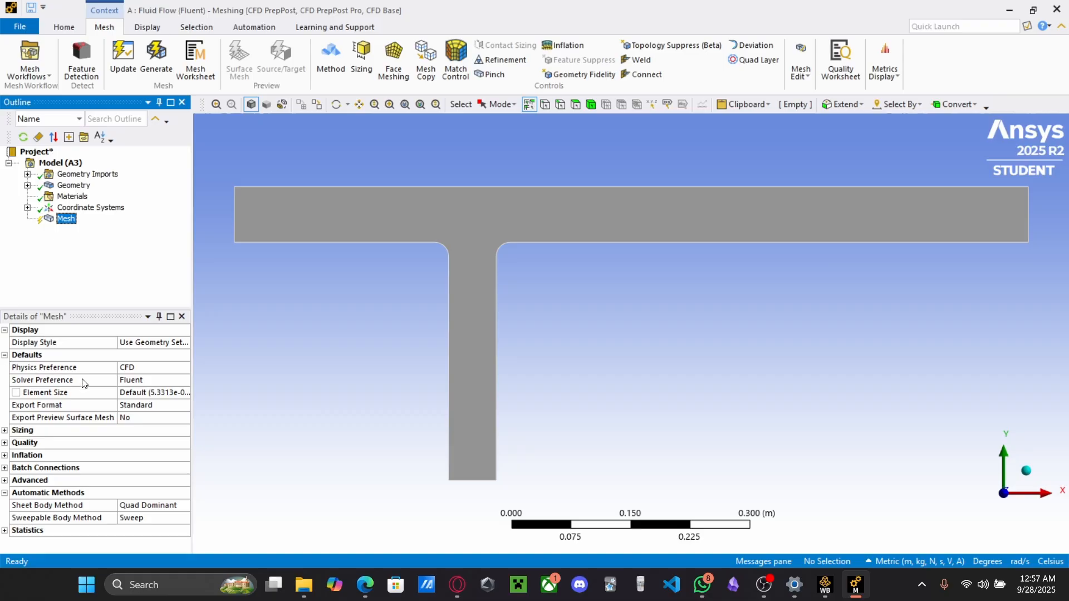
Collapse the Defaults group and look over the Sizing settings of the mesh
left_click(5, 357)
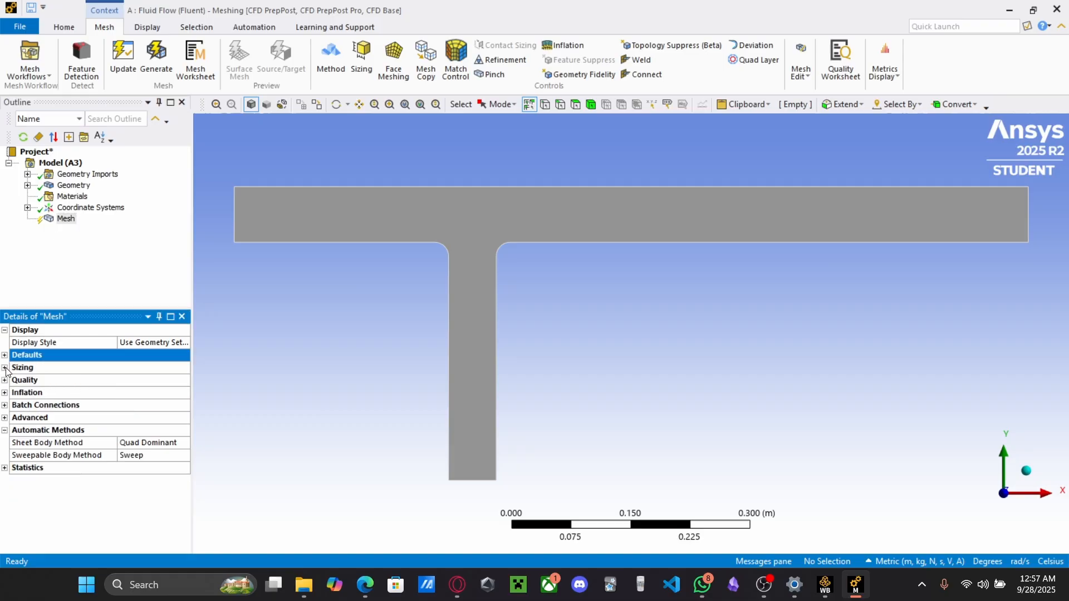
left_click(6, 369)
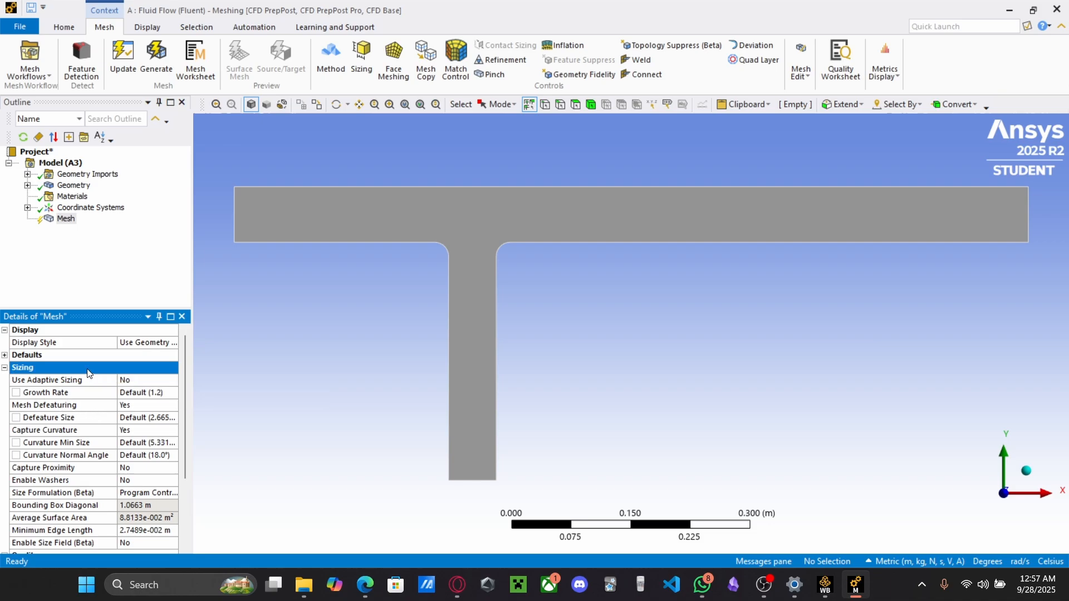
scroll(109, 395, "down", 1)
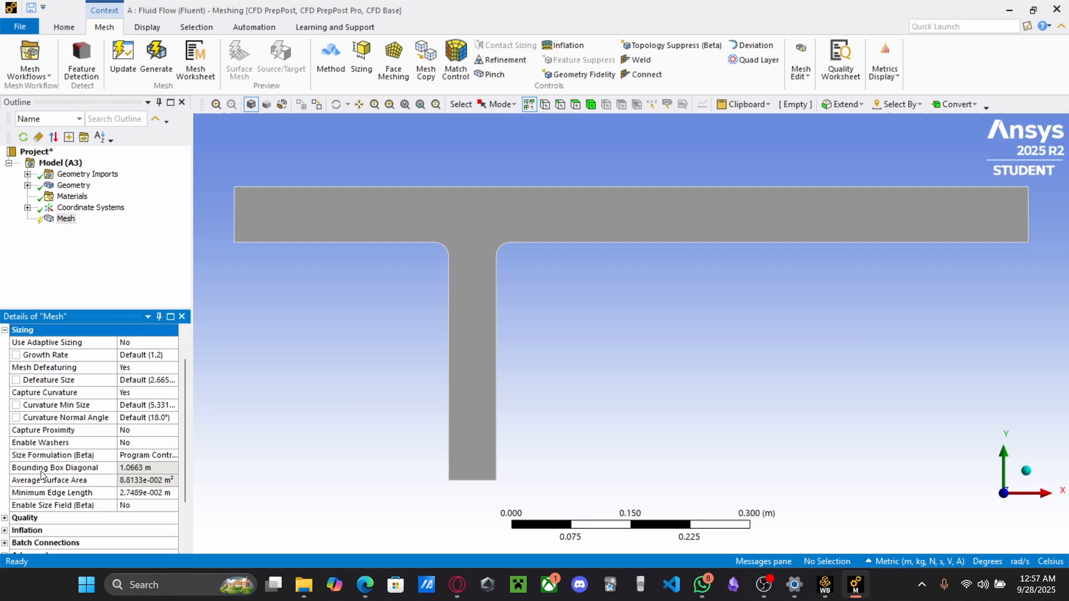
scroll(50, 497, "up", 1)
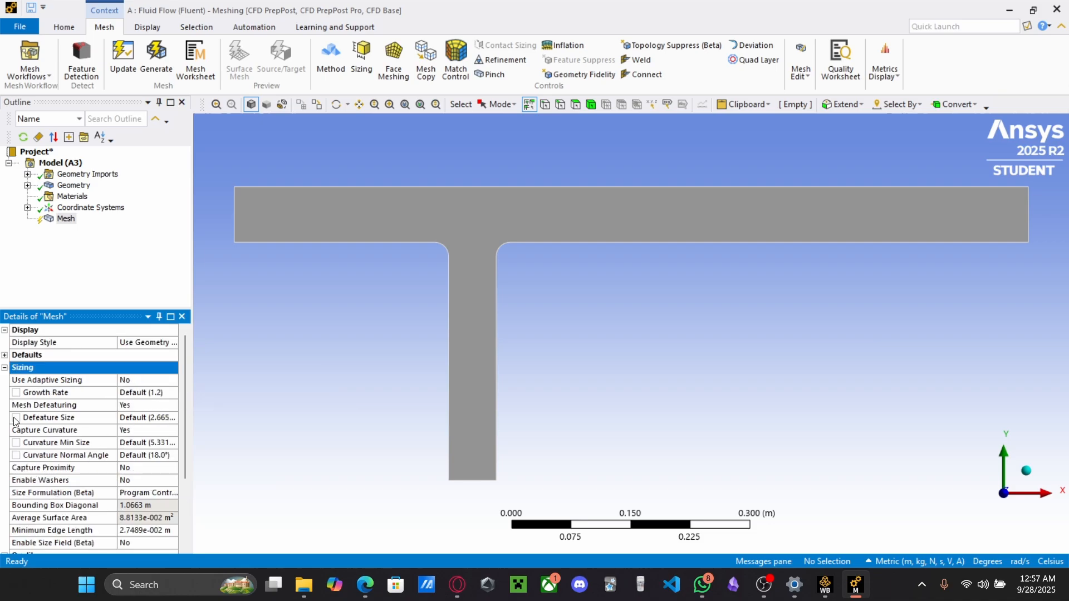
left_click(4, 369)
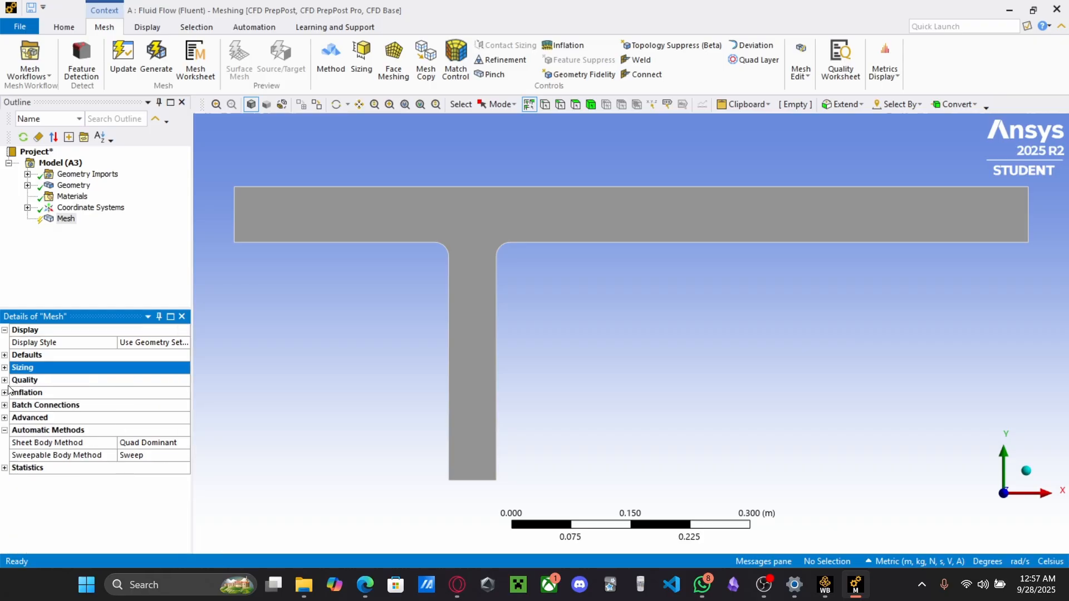
Set Quality Smoothing to High and generate the mesh
left_click(4, 381)
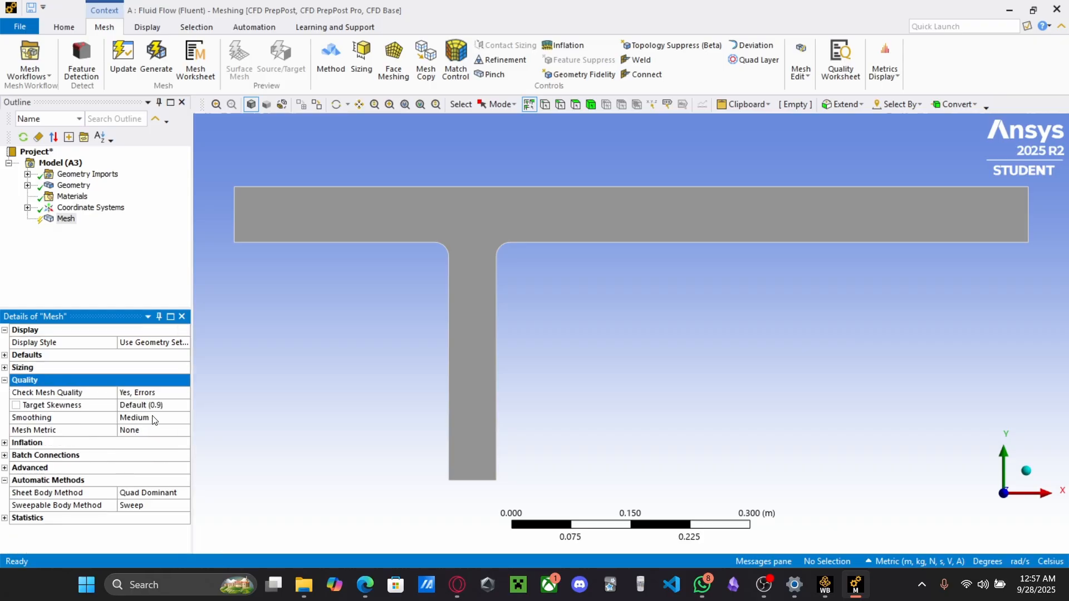
left_click(132, 423)
left_click(184, 418)
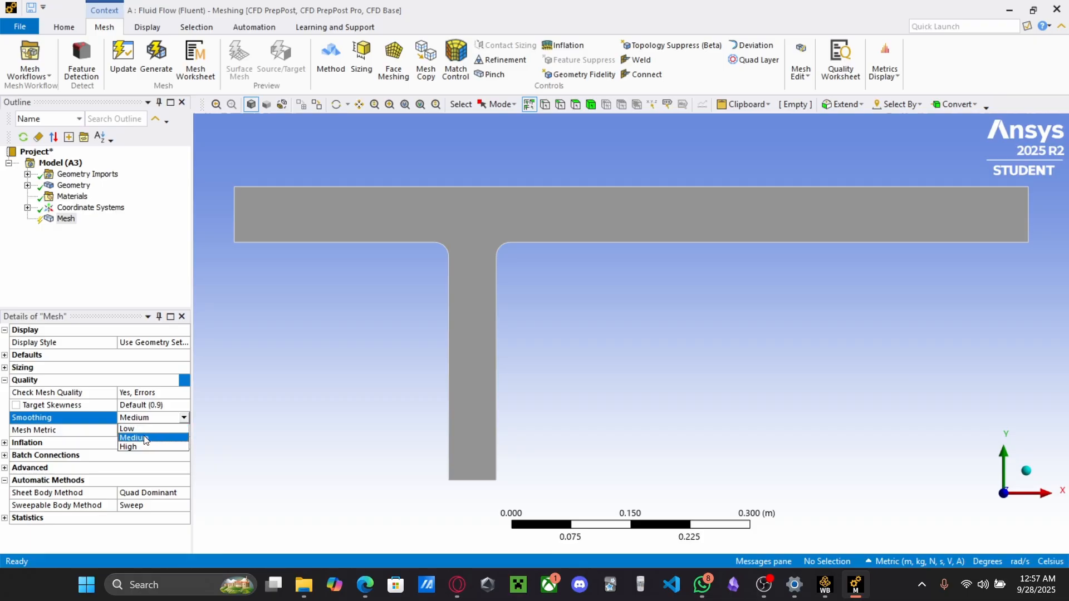
left_click(130, 449)
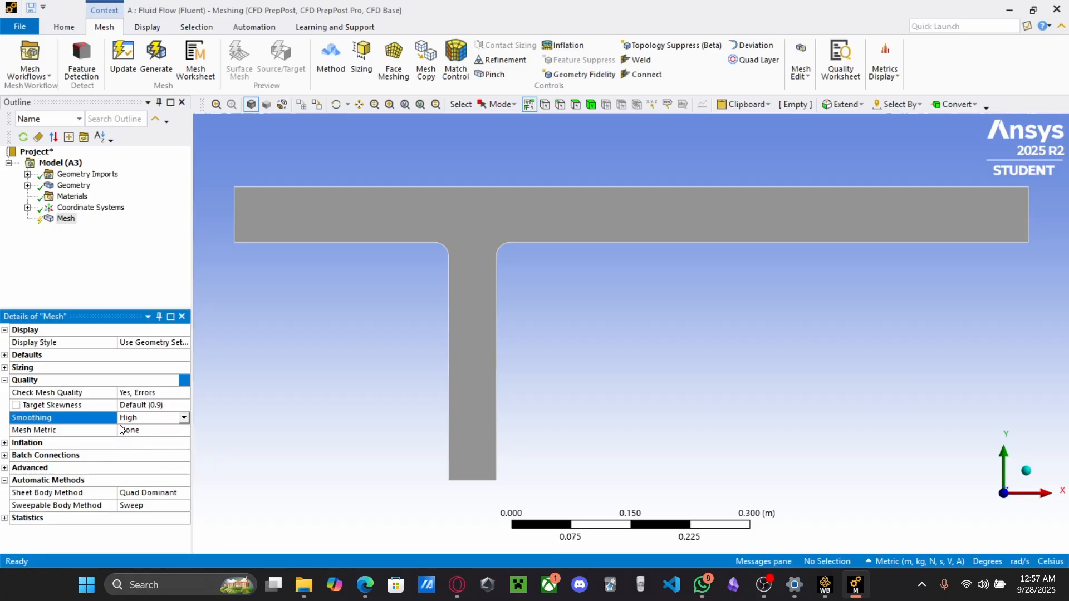
left_click(4, 381)
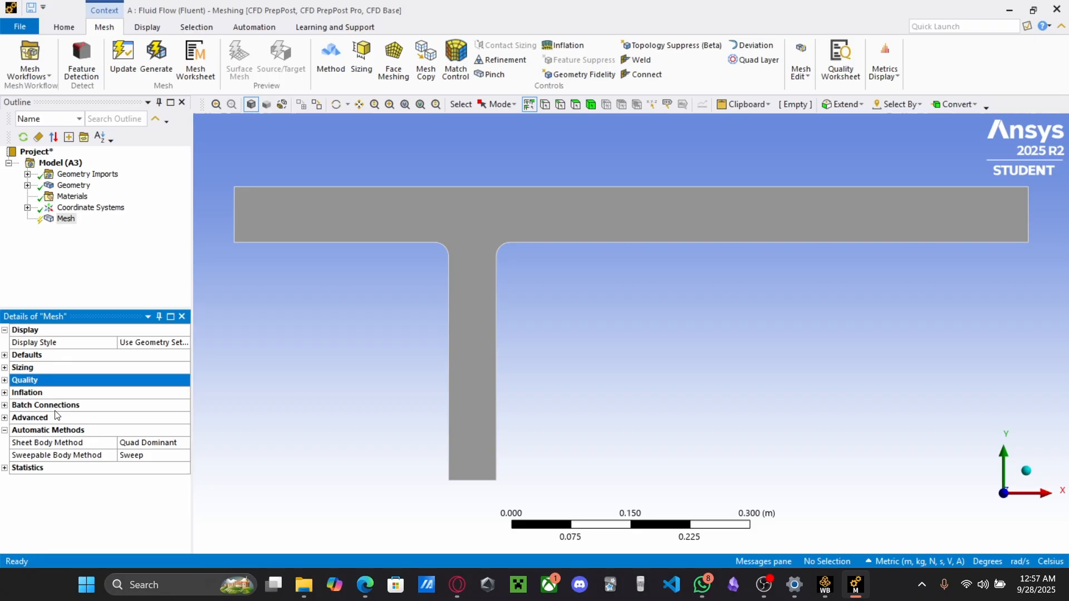
left_click(158, 66)
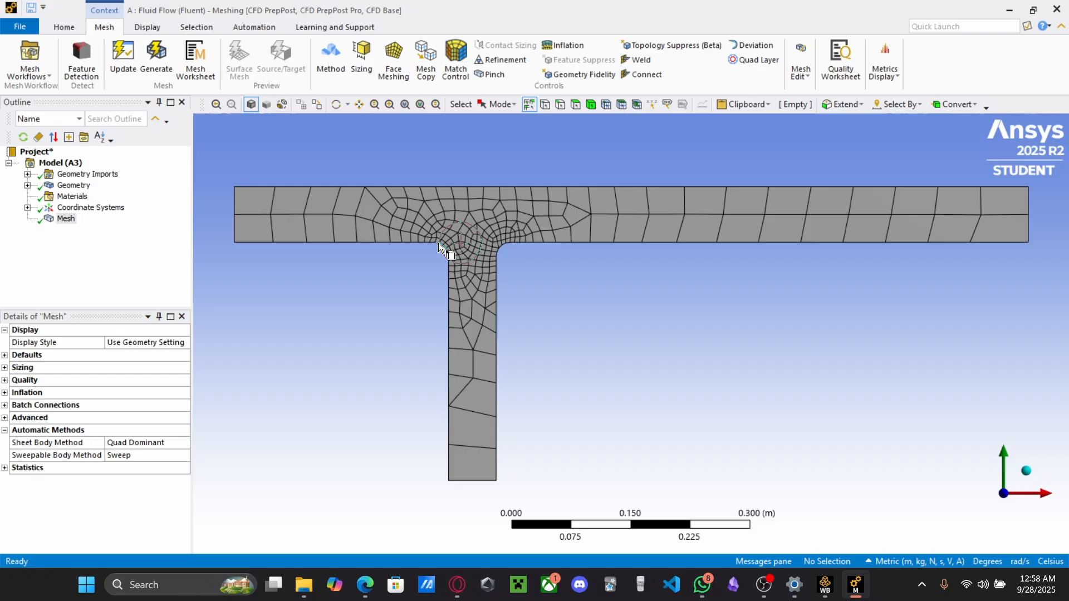
Insert a Sizing control under Mesh using its context menu
right_click(67, 221)
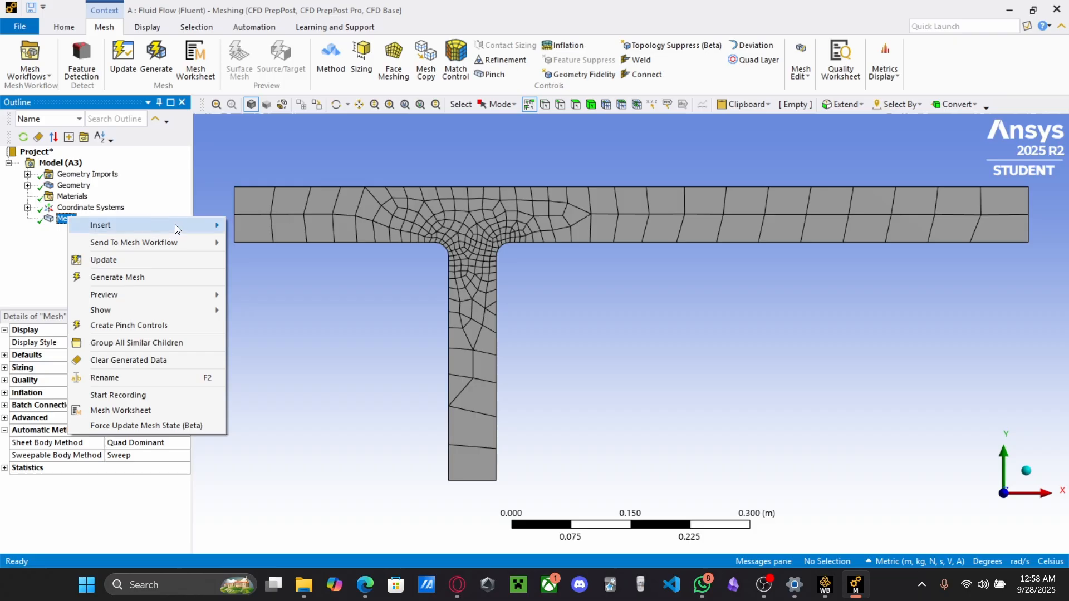
mouse_move(188, 233)
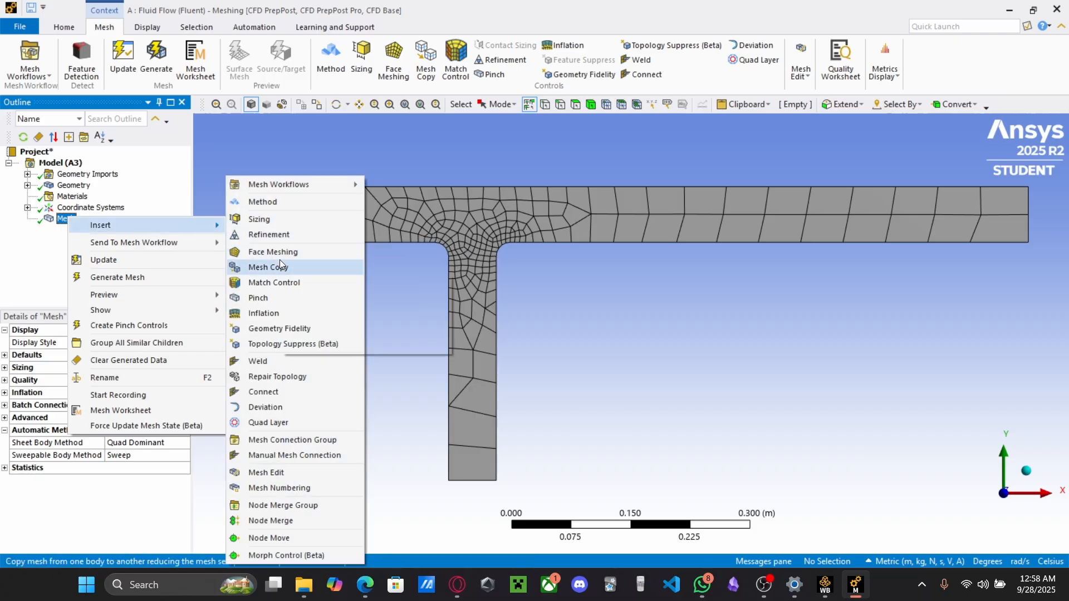
left_click(255, 222)
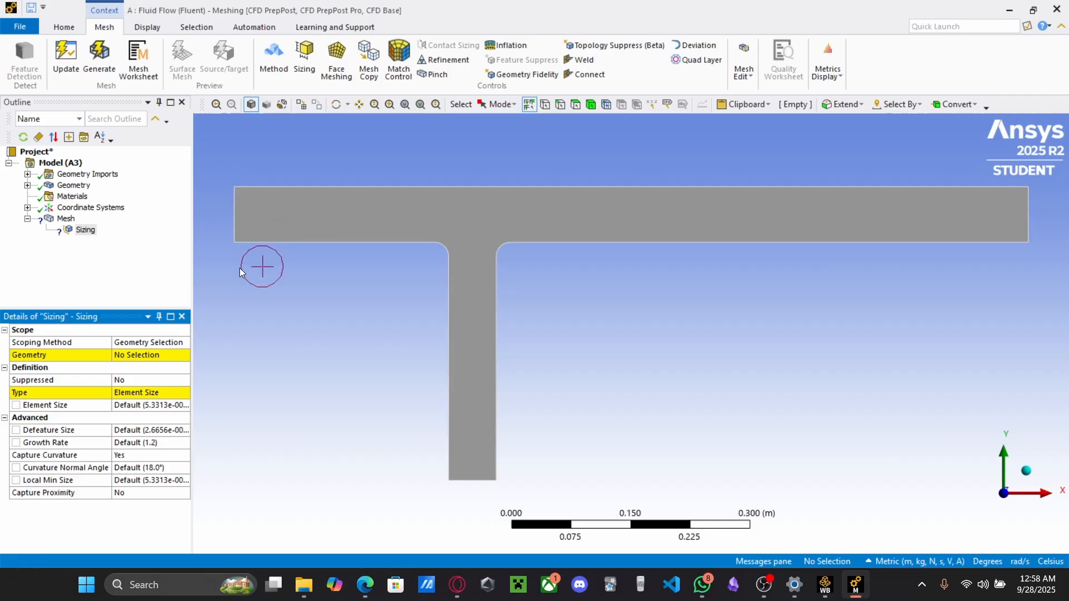
Pick the two junction fillet edges and keep Element Size with a 0.001 m element size
left_click(132, 360)
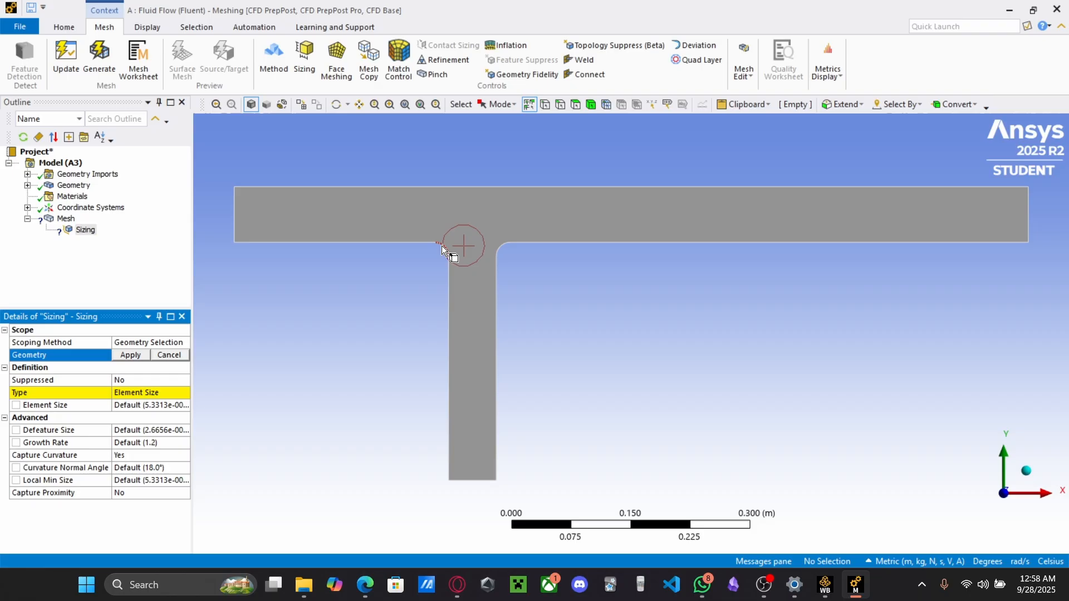
left_click(442, 245)
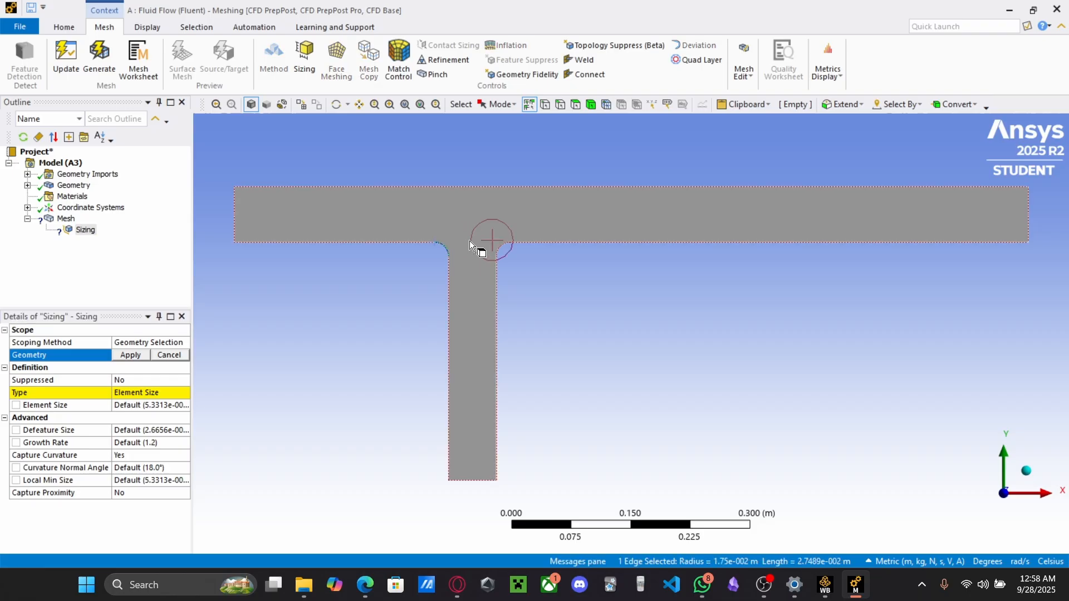
left_click(500, 246, "ctrl")
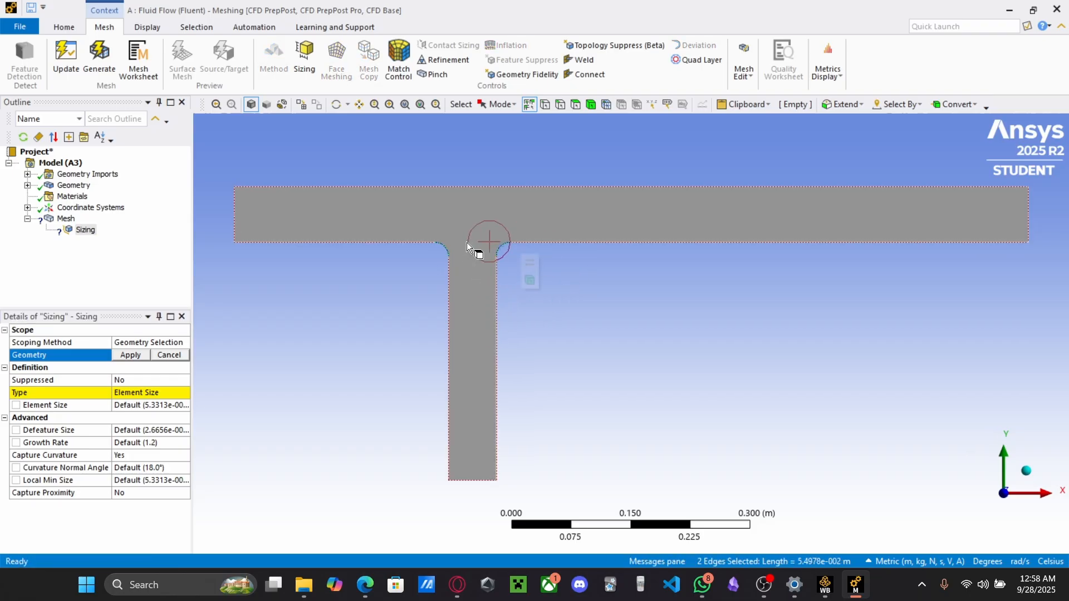
left_click(134, 394)
left_click(184, 394)
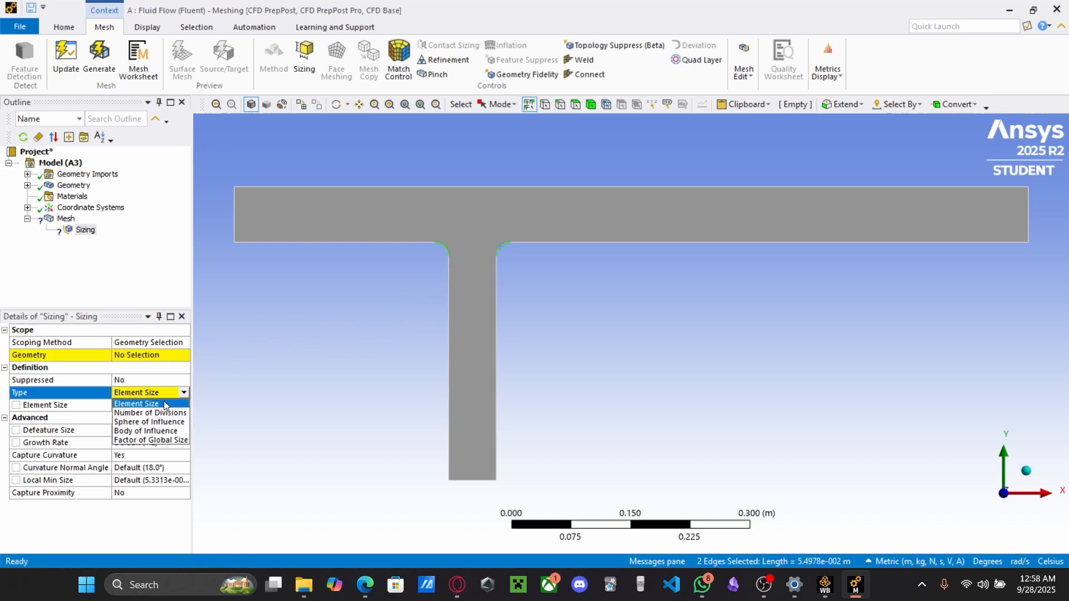
left_click(152, 404)
left_click(152, 405)
type("0.0")
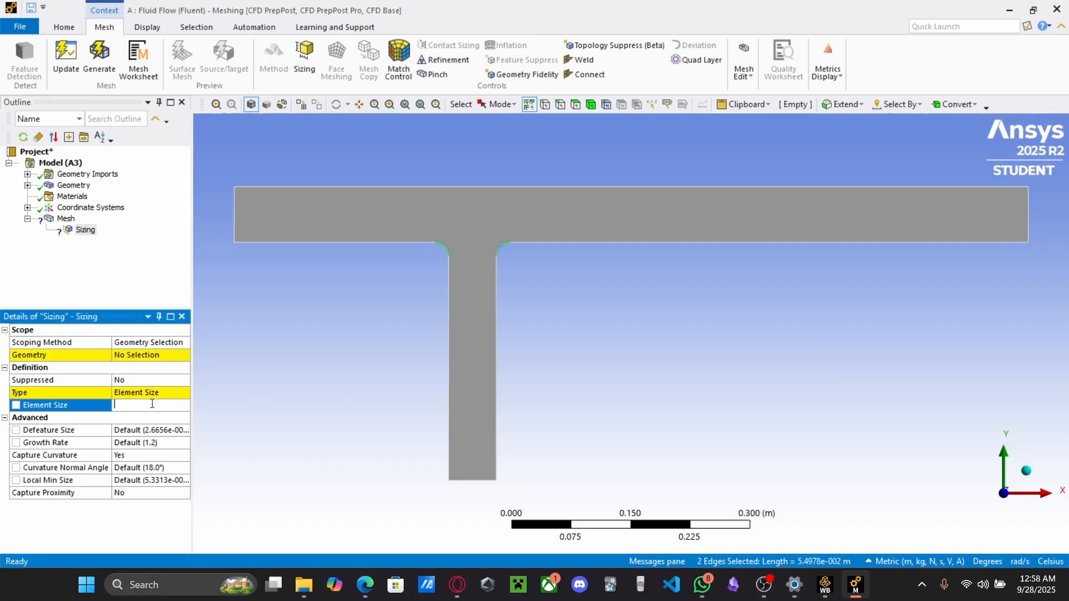
type("01")
key("Return")
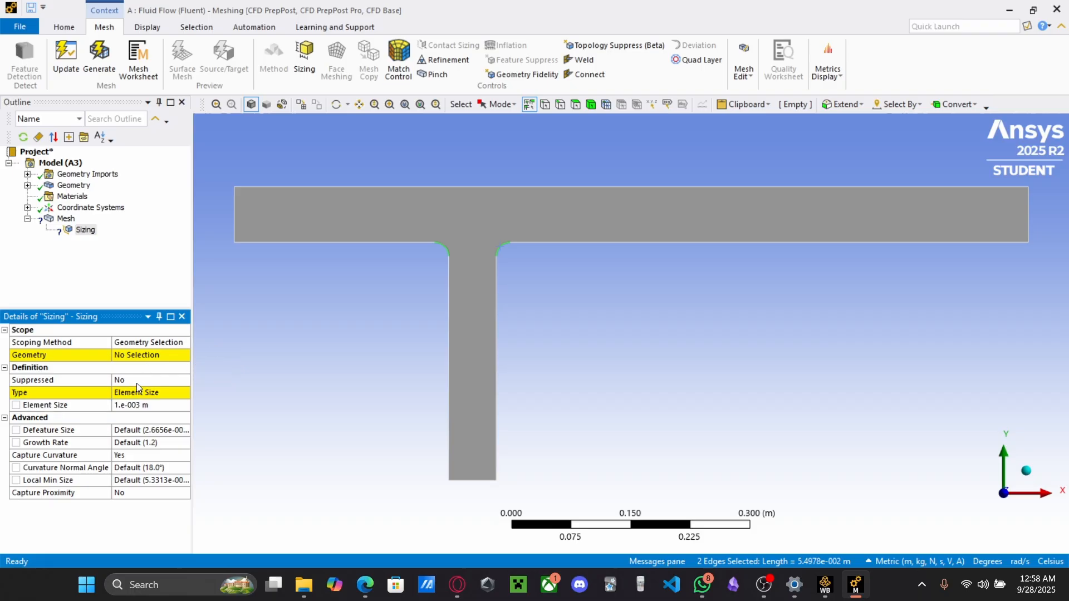
Scope the Edge Sizing to the left and right junction fillet edges
left_click(156, 356)
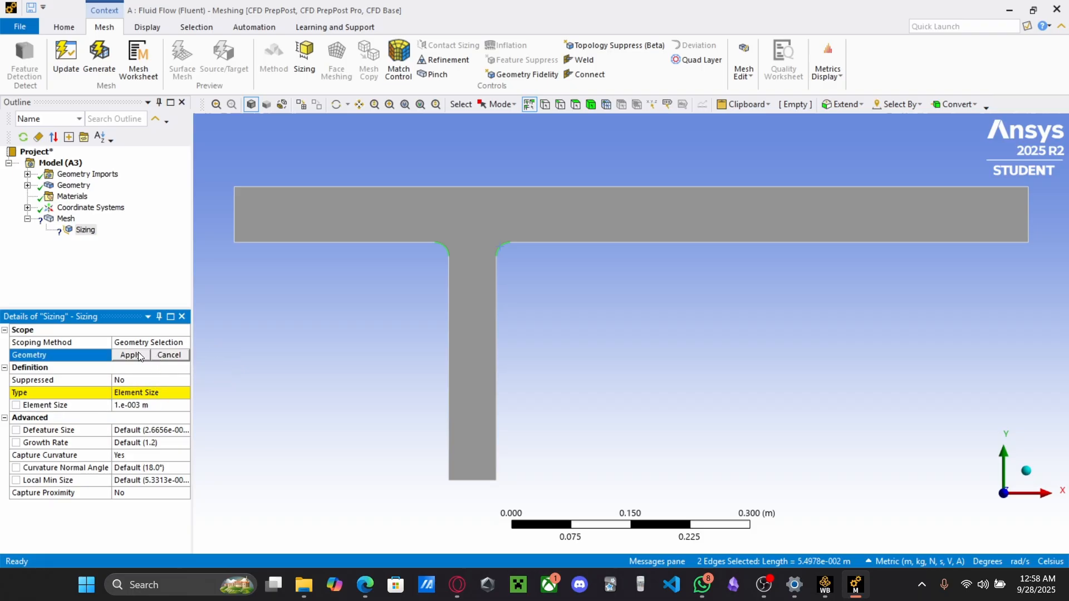
left_click(443, 246)
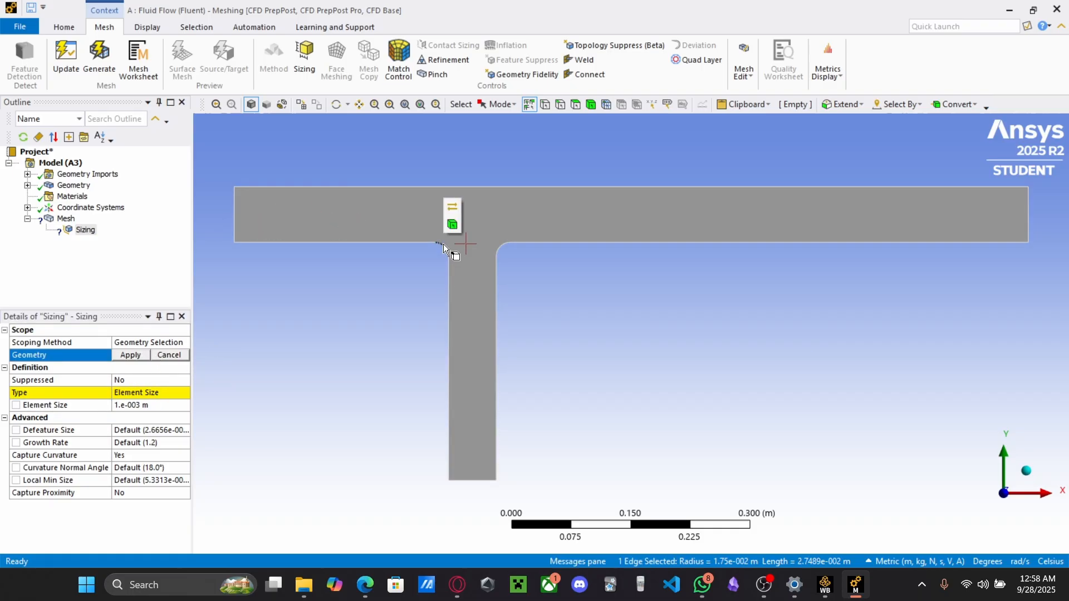
left_click(456, 207)
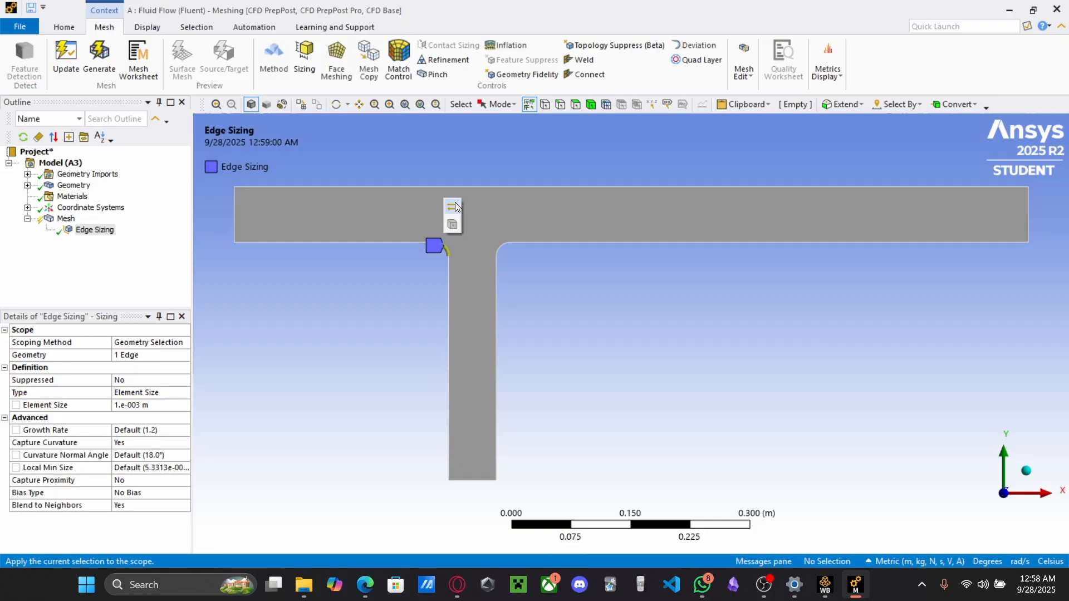
left_click(498, 248)
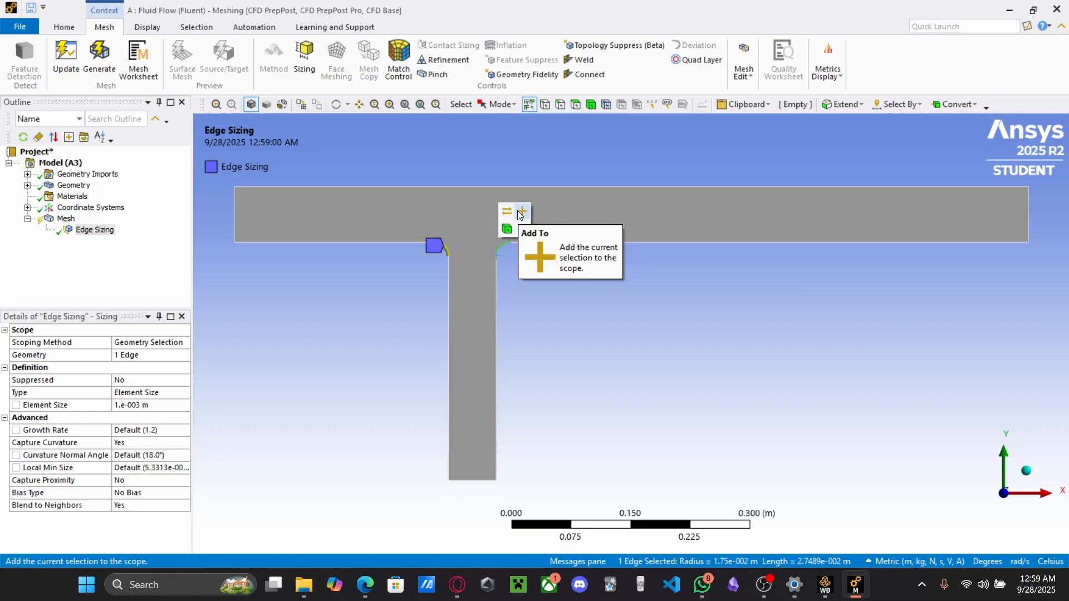
left_click(520, 214)
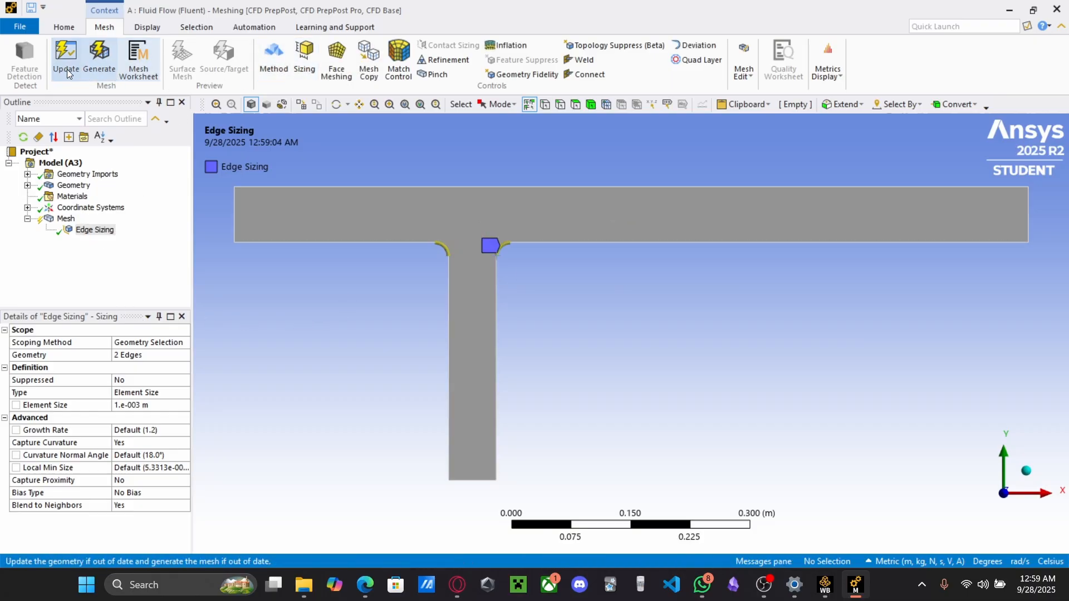
Regenerate the mesh with the edge sizing, view it, and add a Refinement control
left_click(100, 65)
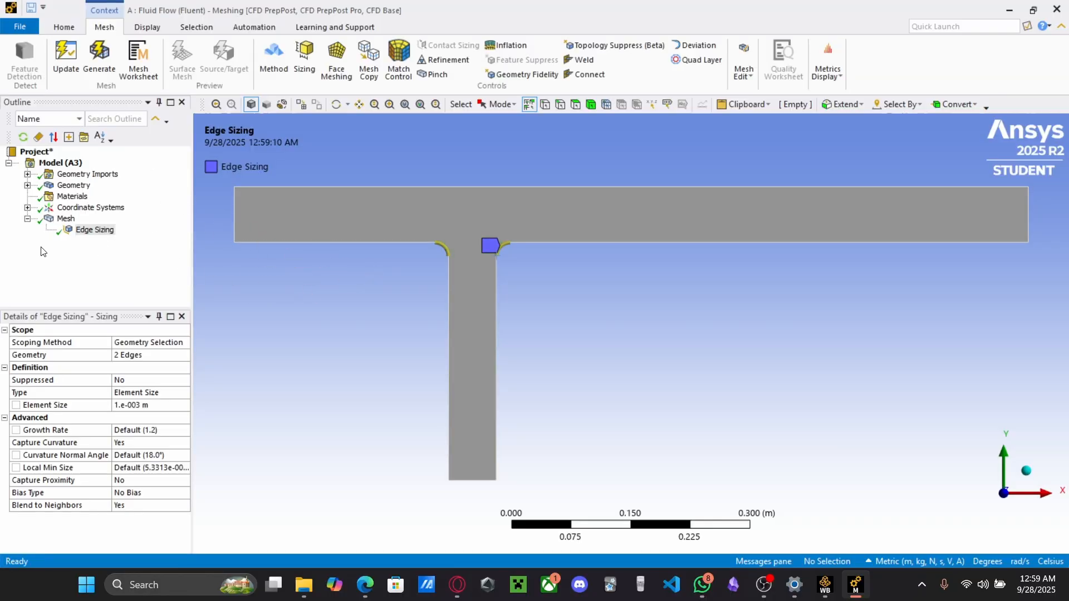
left_click(66, 219)
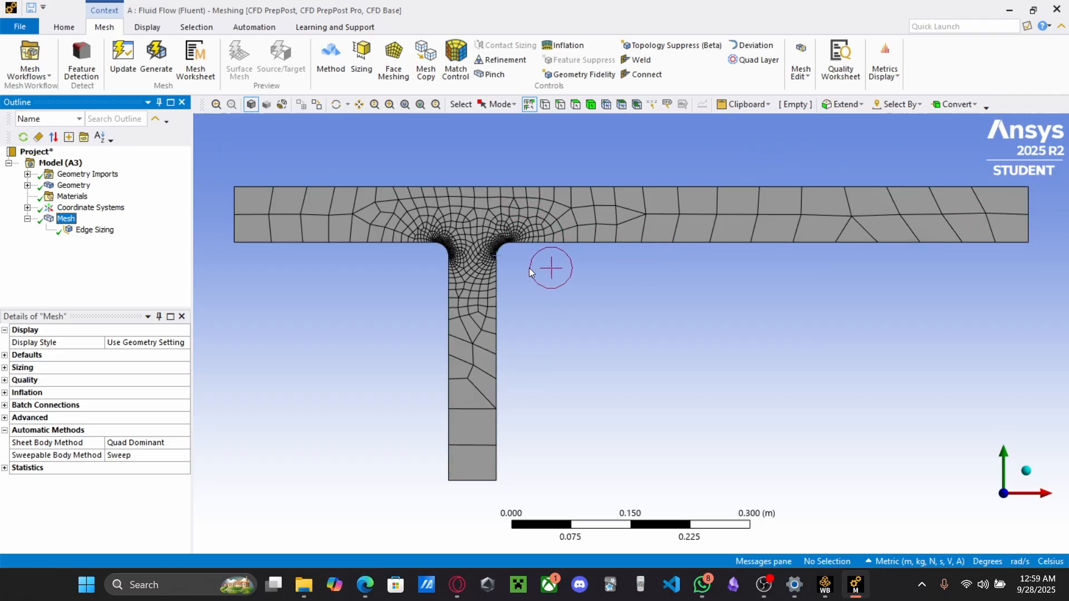
left_click(492, 66)
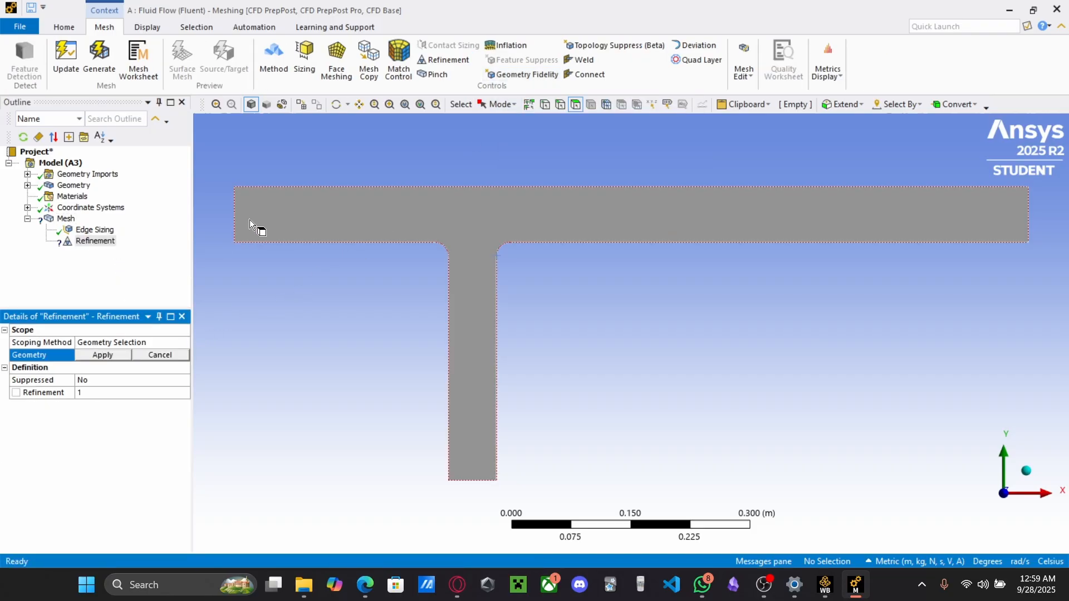
Scope the Refinement to the T-shaped face and set its level to 3
left_click(267, 215)
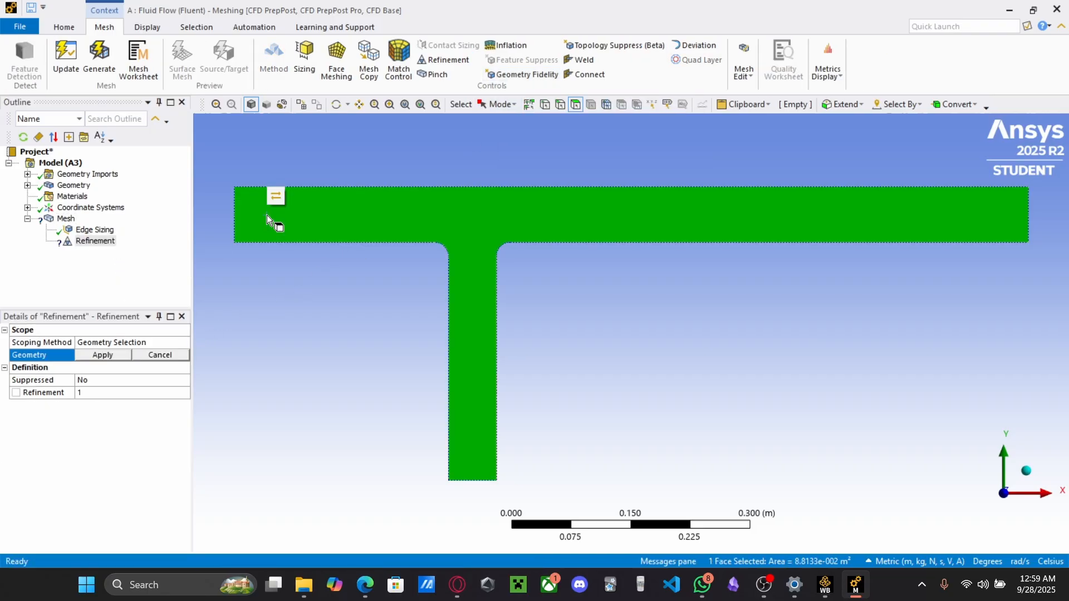
left_click(92, 356)
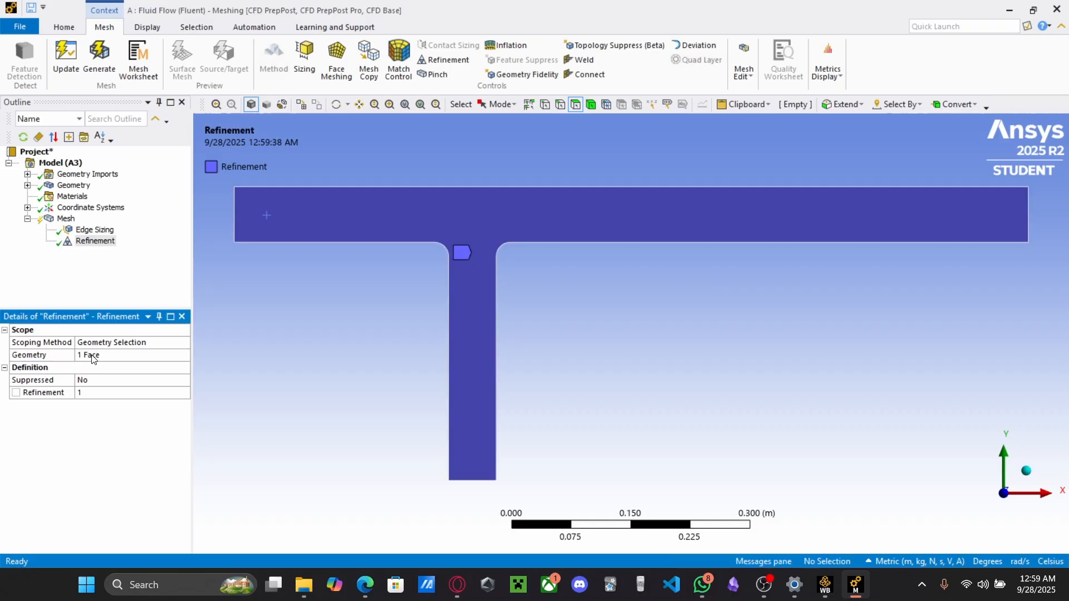
left_click(93, 393)
left_click(169, 394)
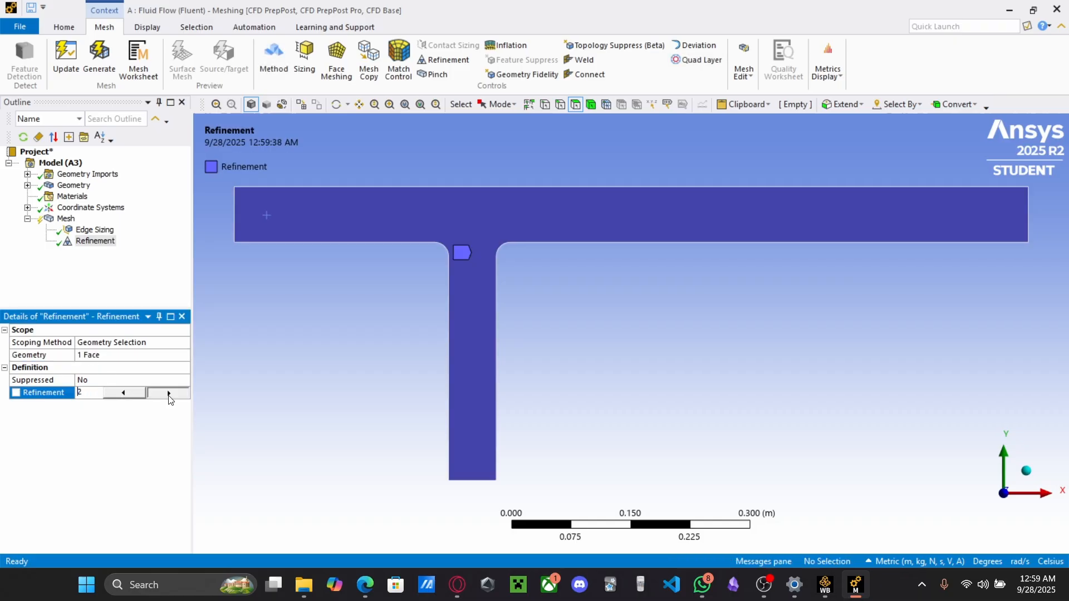
left_click(168, 394)
left_click(94, 278)
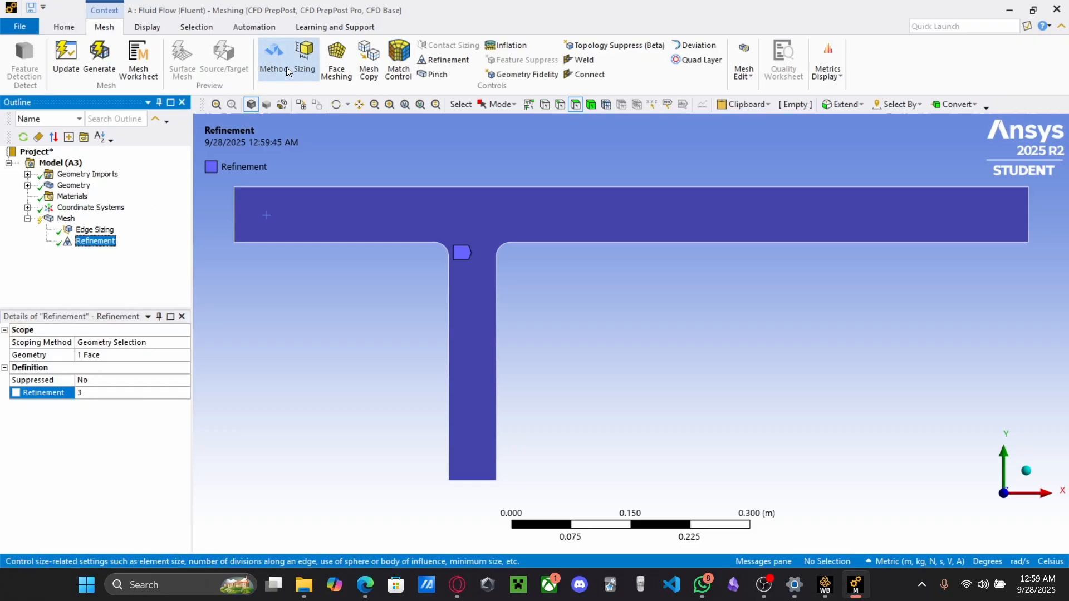
Regenerate the refined mesh, view it, and close the Meshing window
left_click(89, 65)
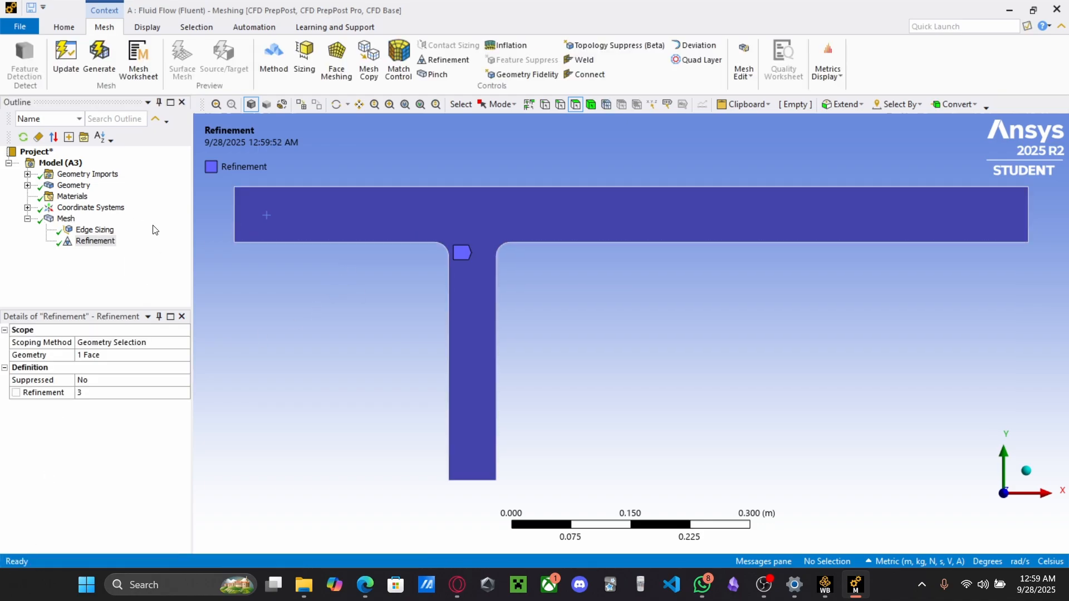
left_click(62, 221)
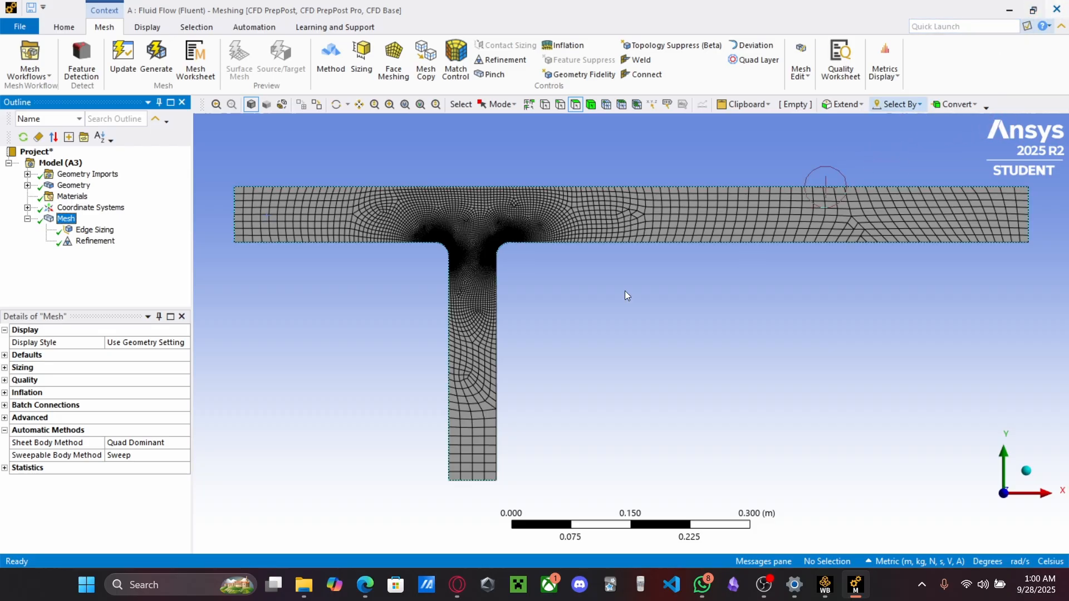
left_click(1054, 12)
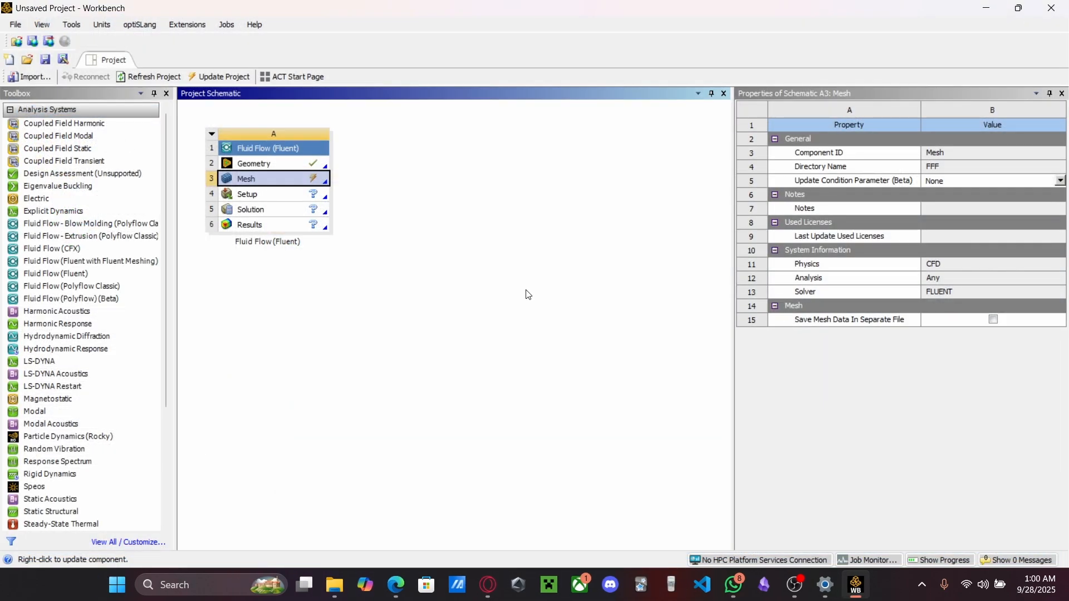
Update the Mesh cell in the project schematic, then select the Setup cell
right_click(266, 174)
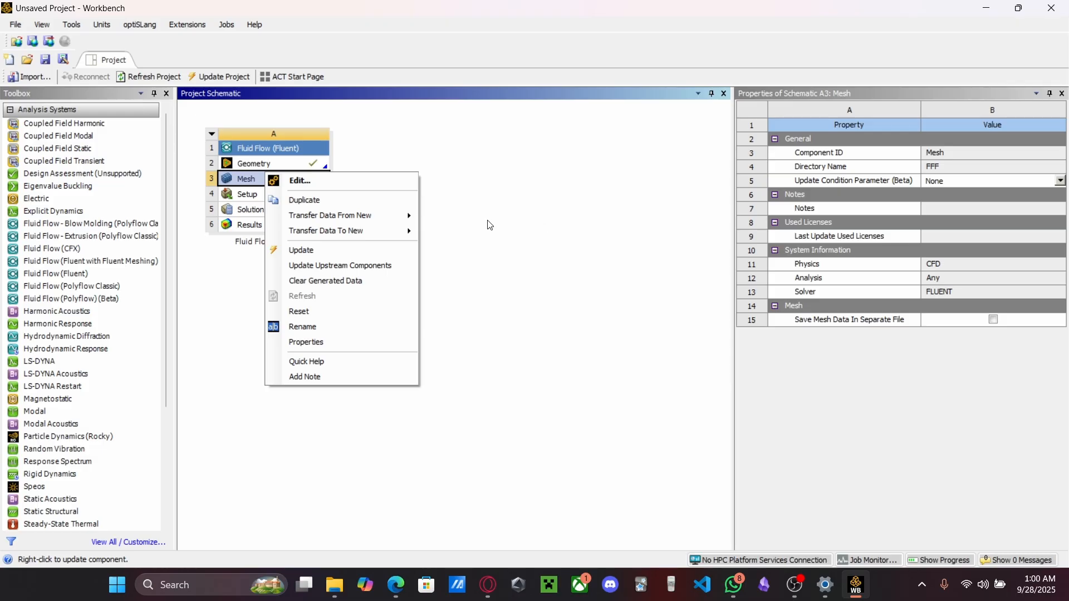
left_click(309, 253)
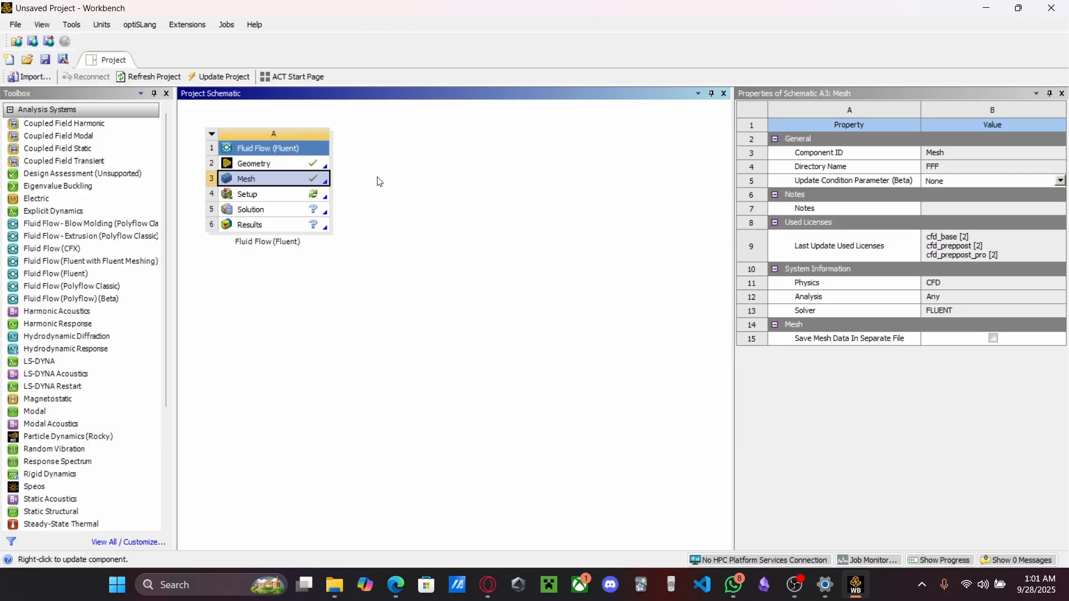
left_click(274, 200)
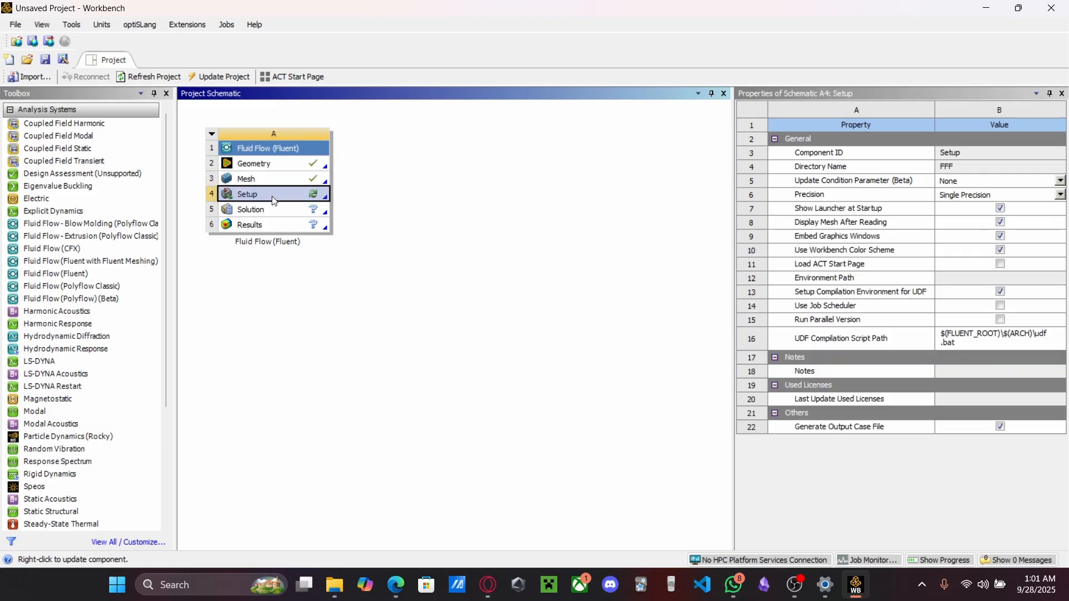
Launch Fluent from the Setup cell in double precision and dismiss the Key Behavioral Changes notice
double_click(274, 201)
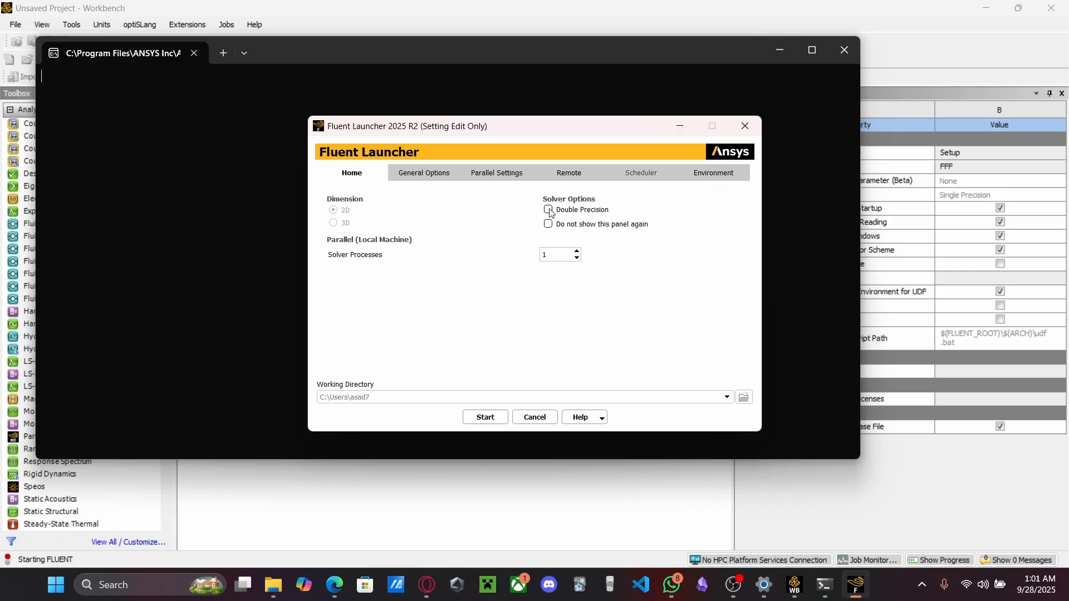
left_click(486, 417)
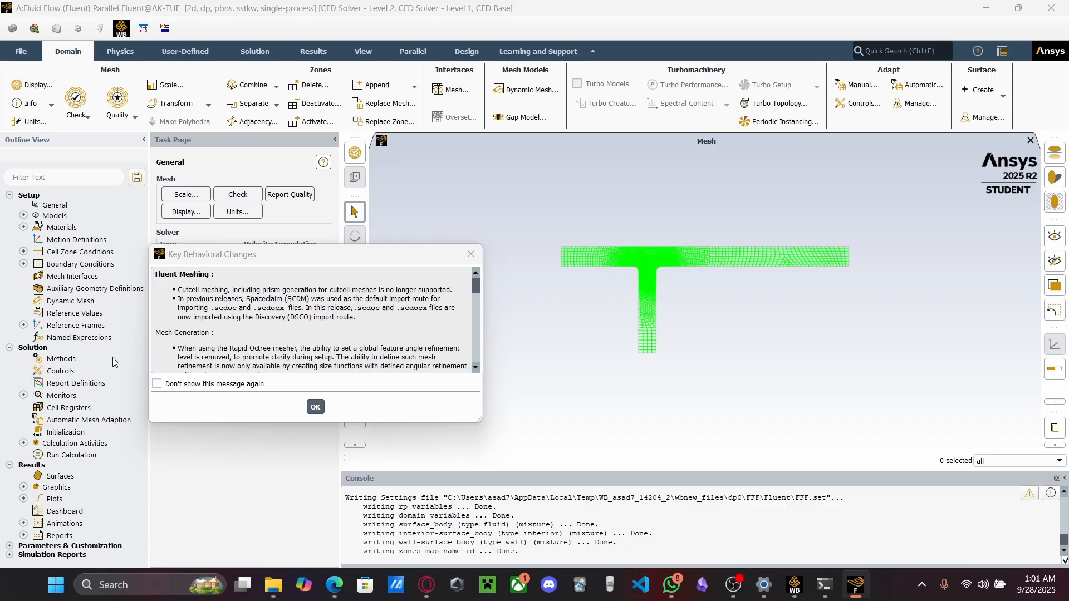
scroll(451, 328, "down", 10)
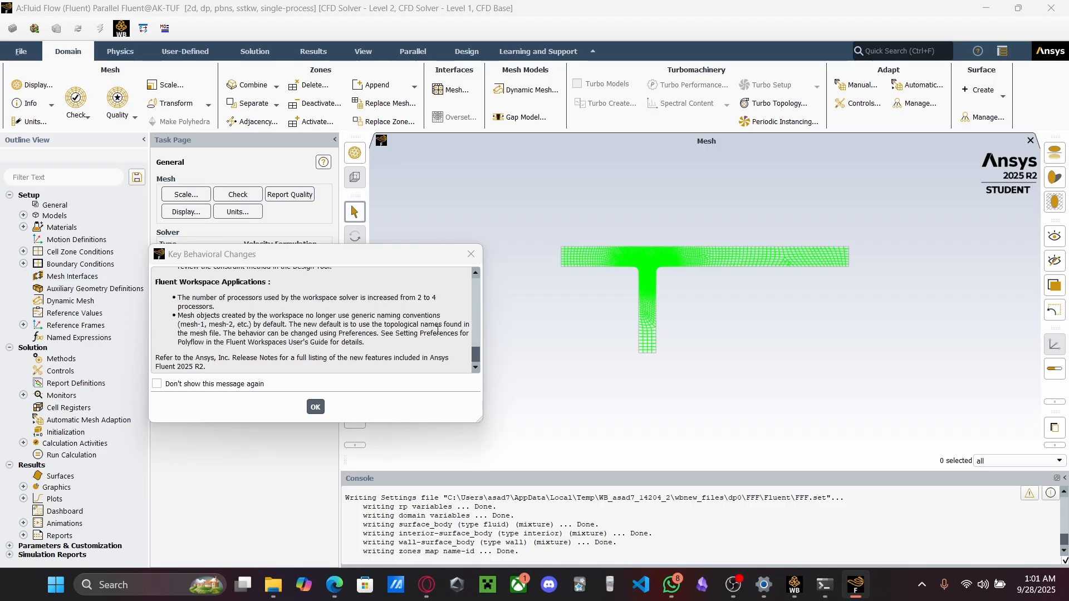
left_click(315, 407)
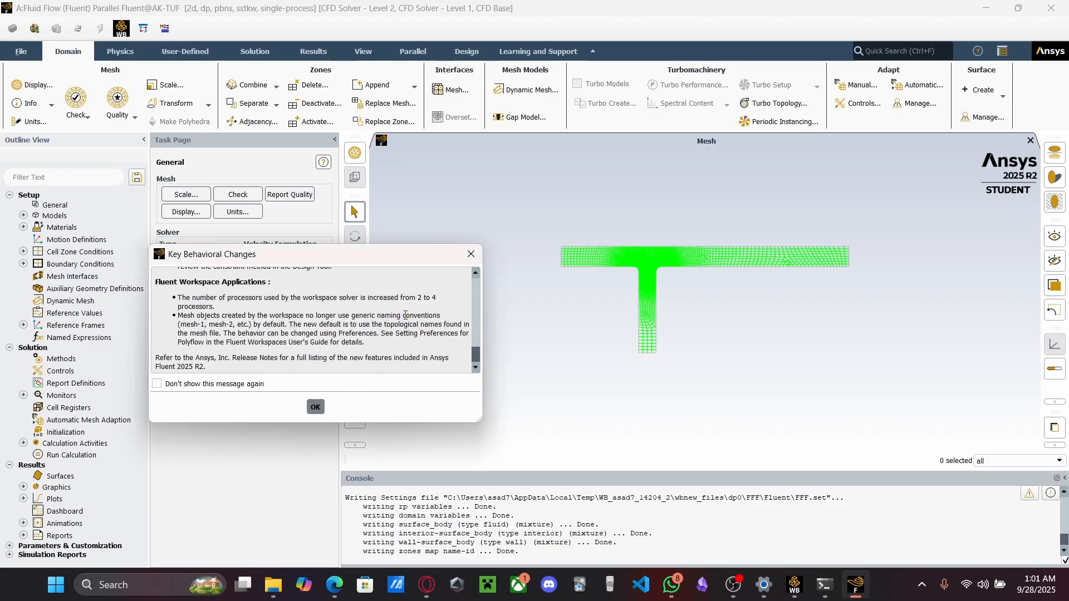
left_click(316, 408)
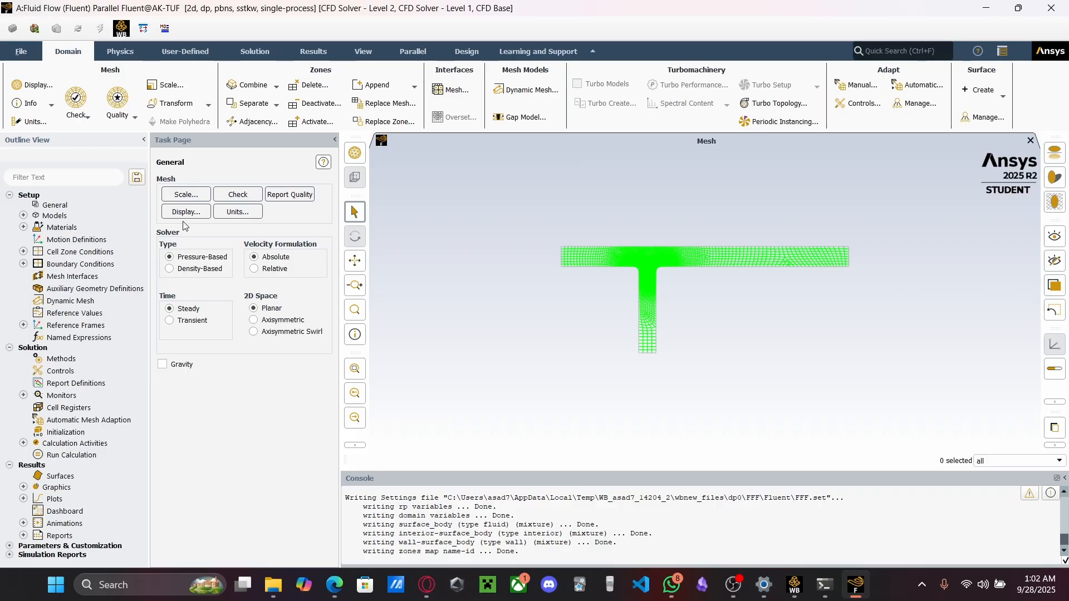
Set all units to SI in the Set Units dialog, close it, and return to General setup
left_click(30, 121)
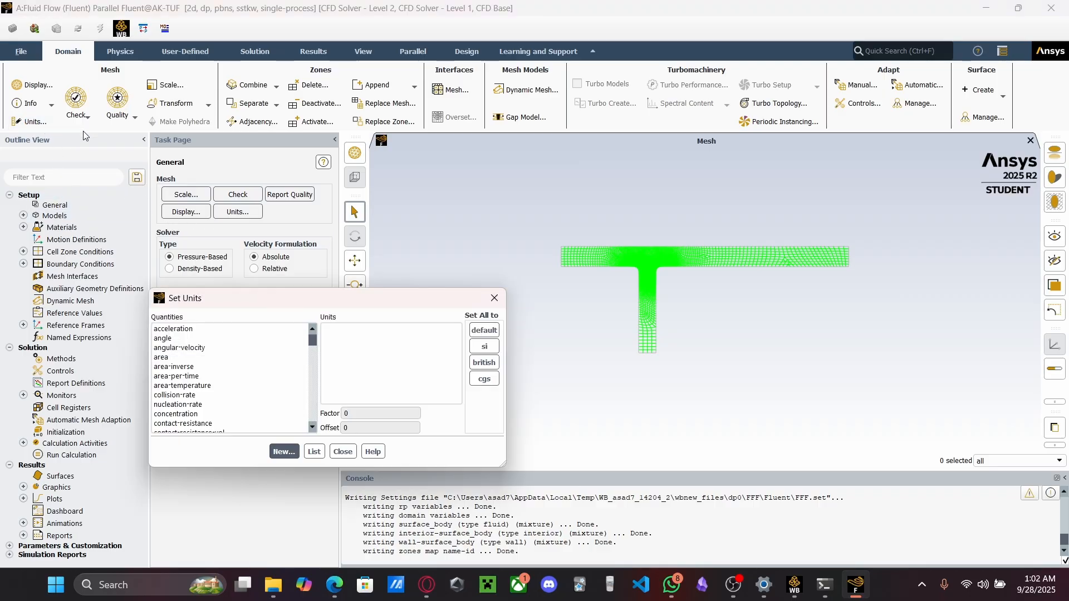
scroll(268, 351, "down", 6)
scroll(266, 363, "down", 20)
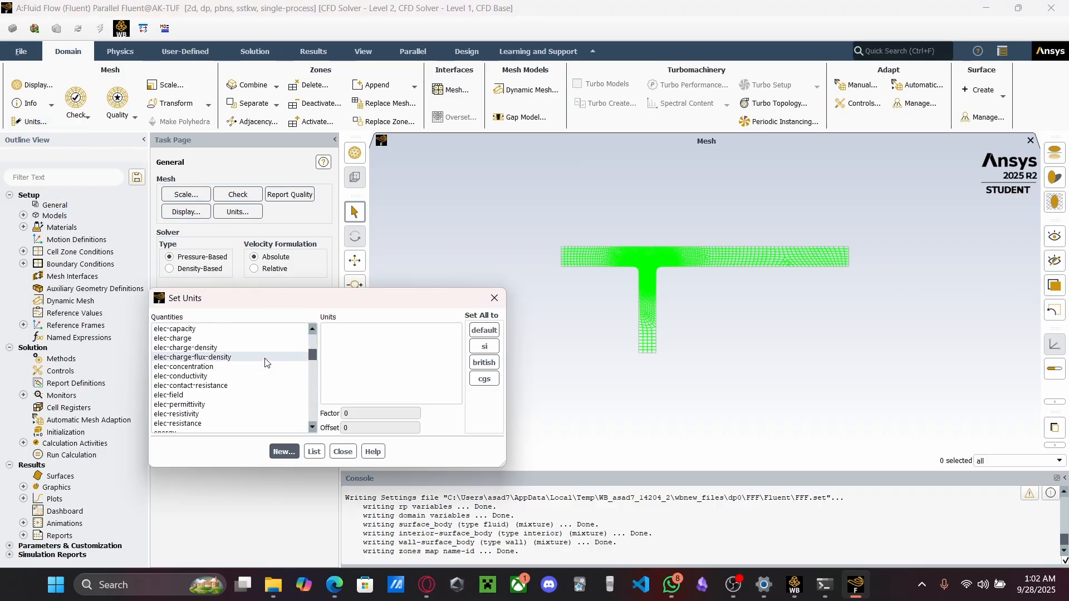
scroll(266, 361, "down", 3)
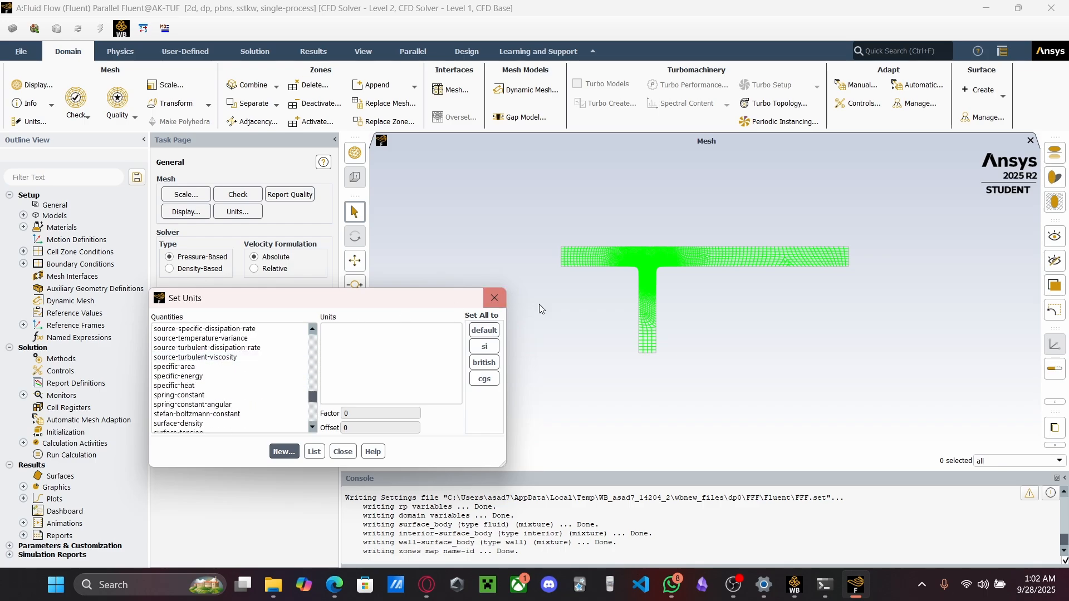
left_click(494, 350)
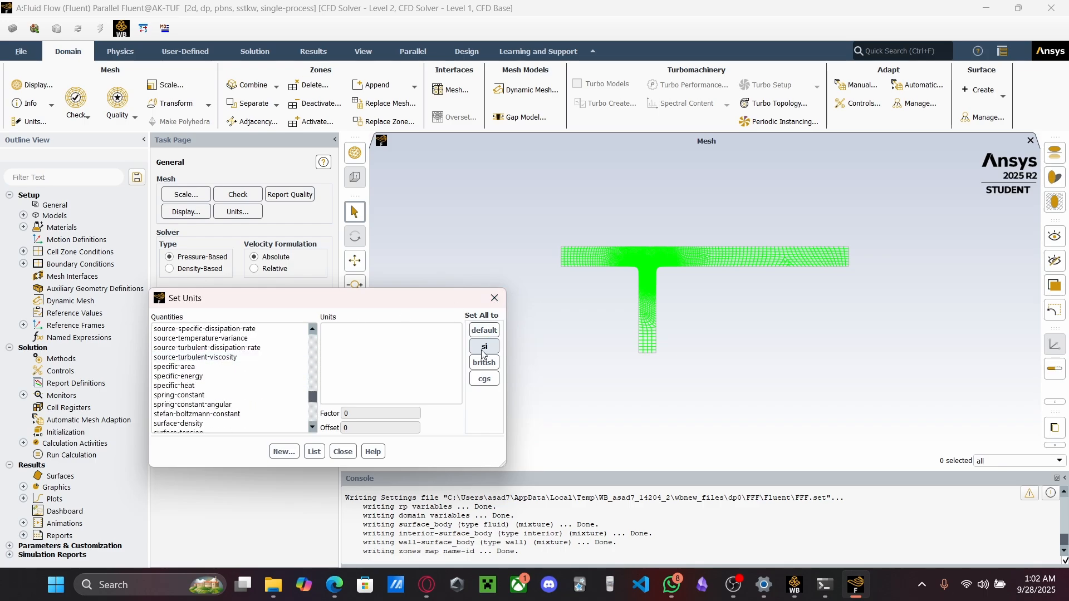
left_click(341, 452)
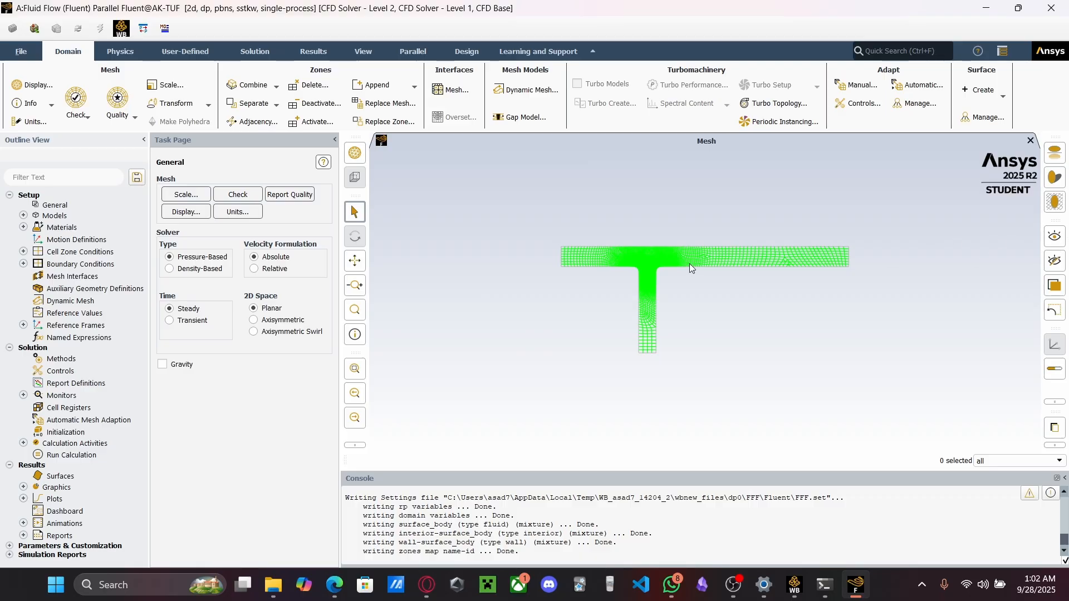
left_click(55, 206)
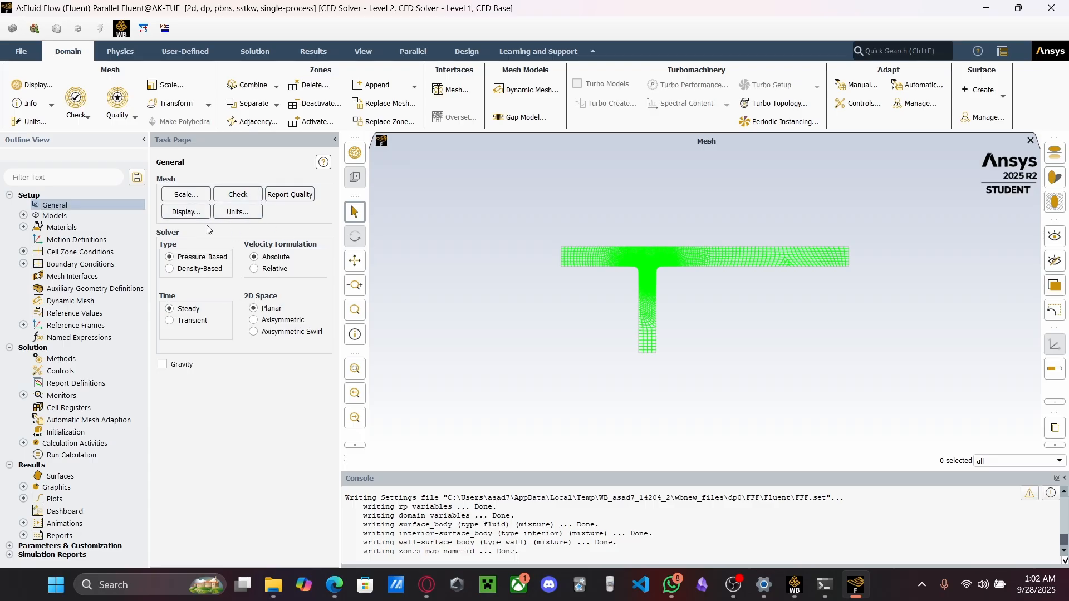
left_click(48, 217)
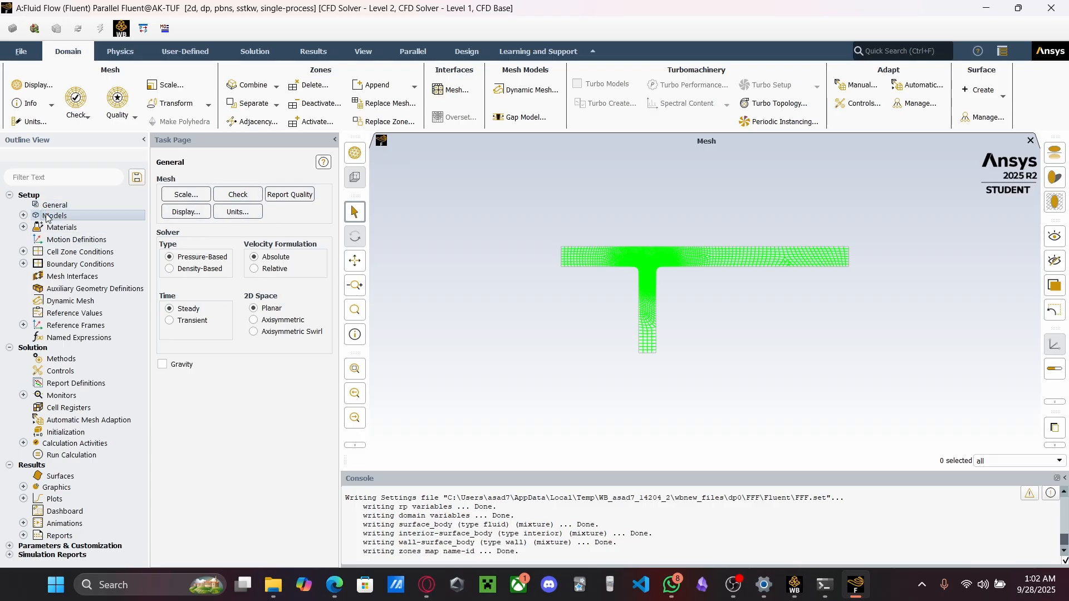
Turn on the Energy equation in the Models list
double_click(58, 217)
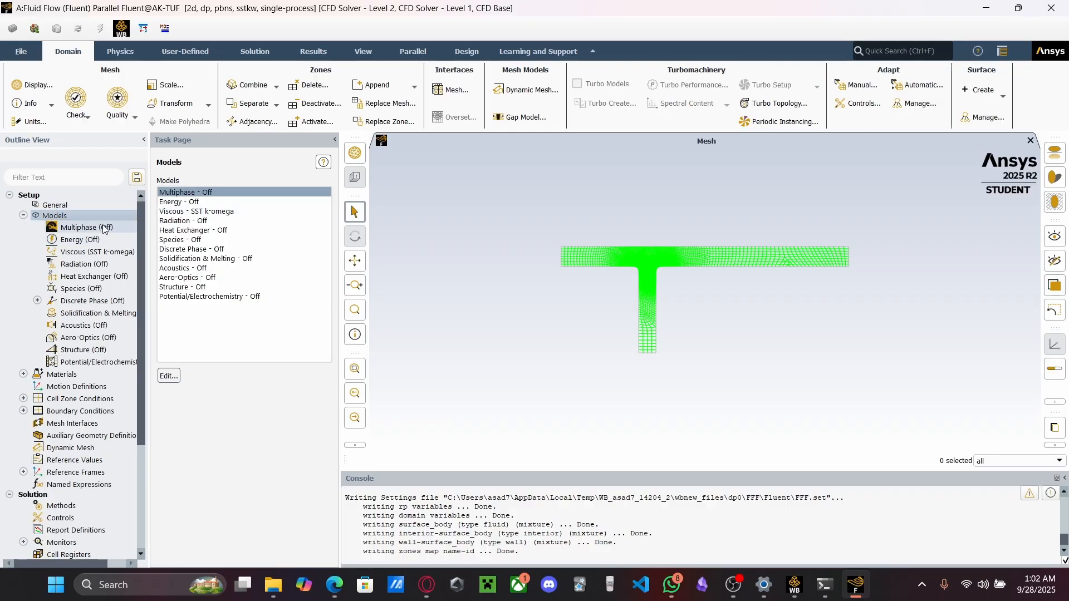
double_click(170, 202)
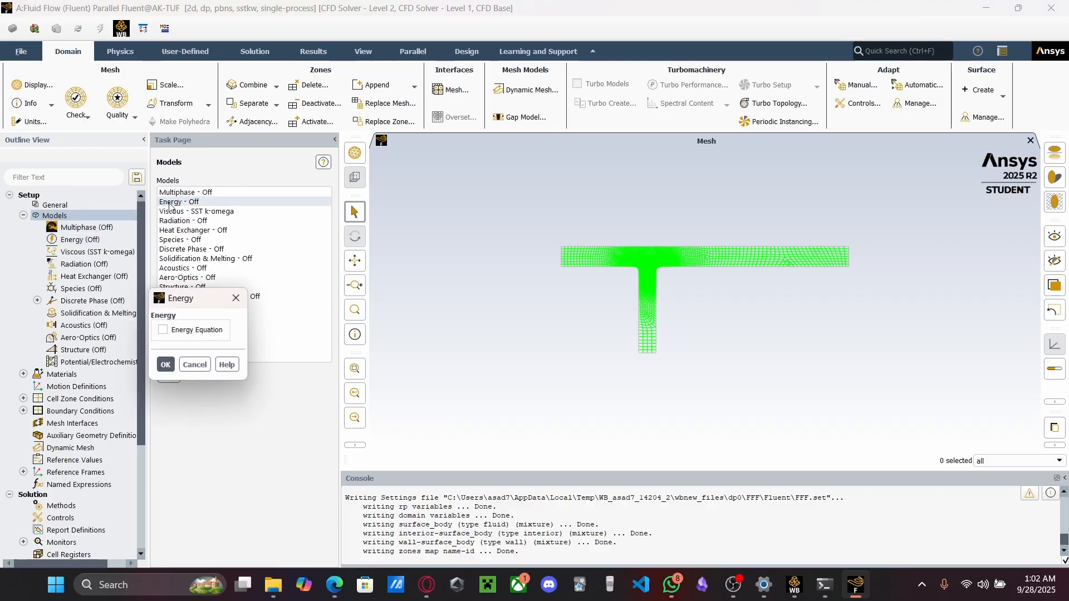
left_click(165, 330)
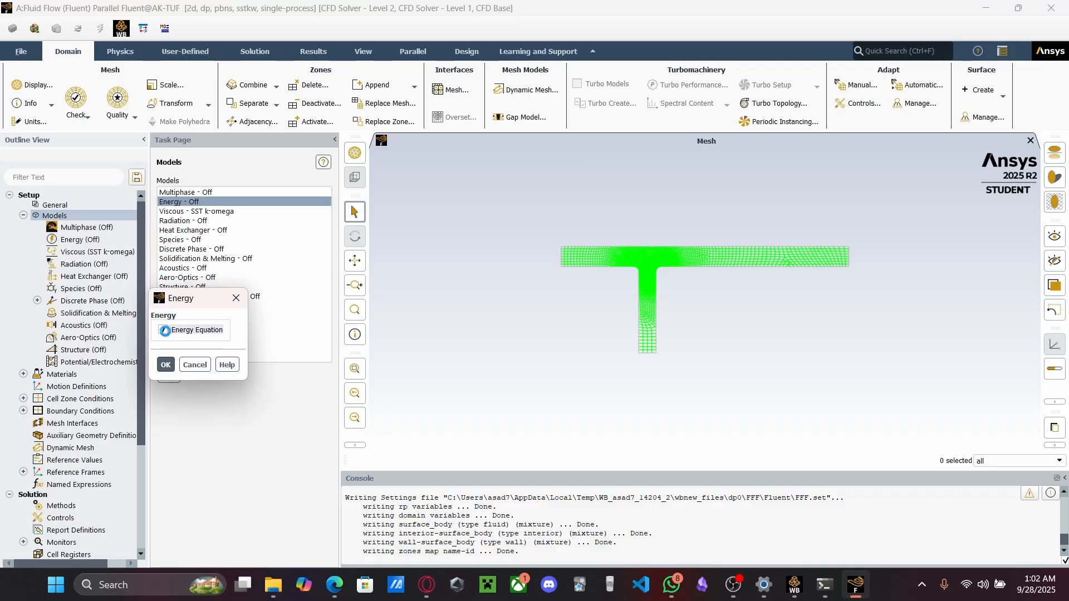
left_click(166, 365)
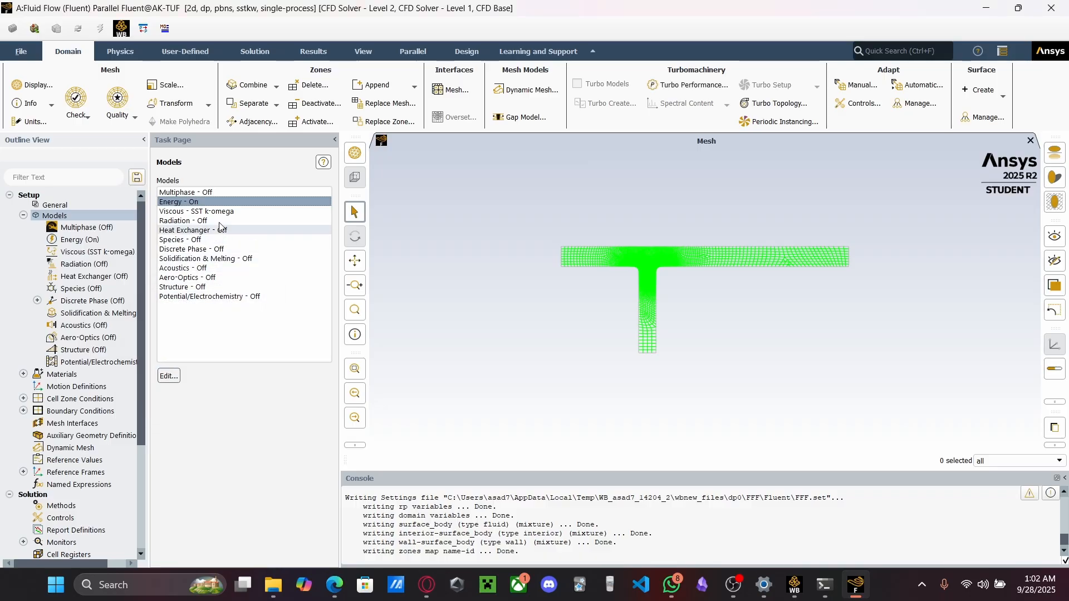
Change the Viscous model from SST k-omega to Realizable k-epsilon with Standard Wall Functions
double_click(196, 211)
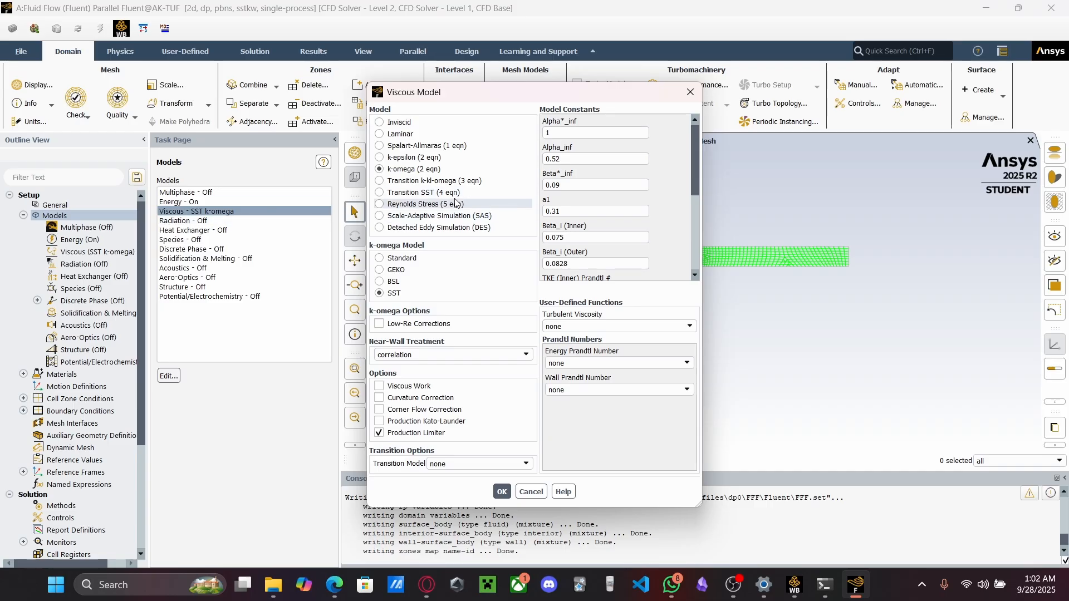
left_click(393, 158)
left_click(411, 280)
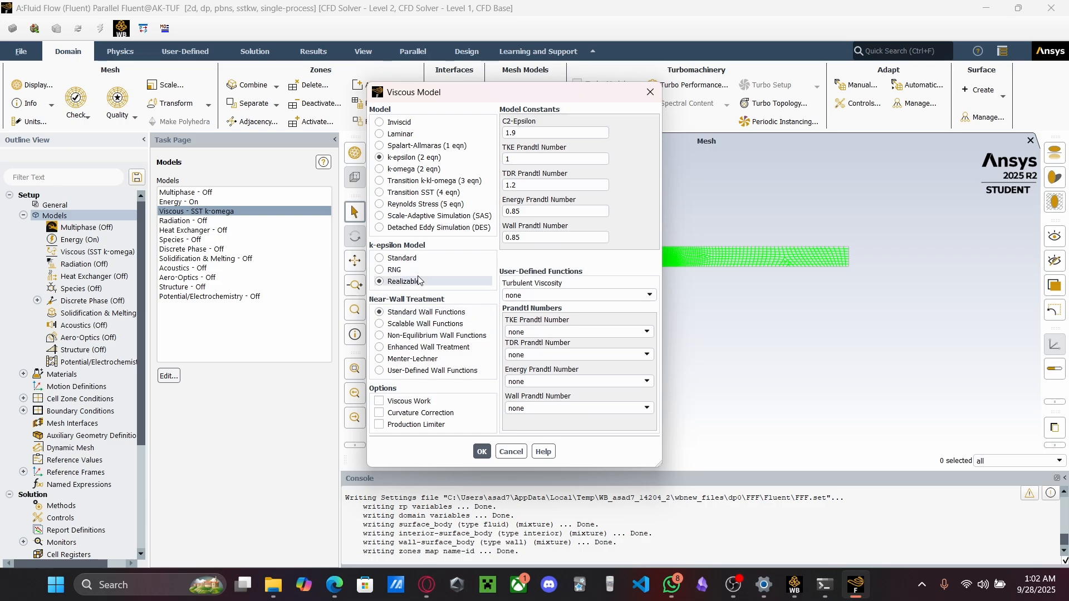
left_click(483, 452)
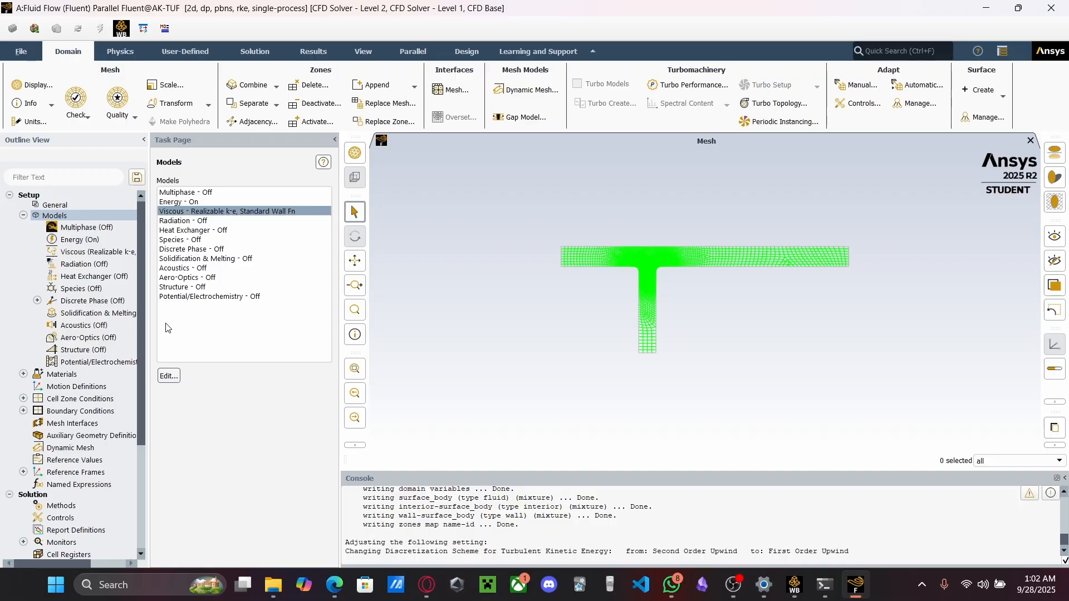
Collapse Models, expand Materials and Fluid in the outline tree, and hide the task page
left_click(23, 216)
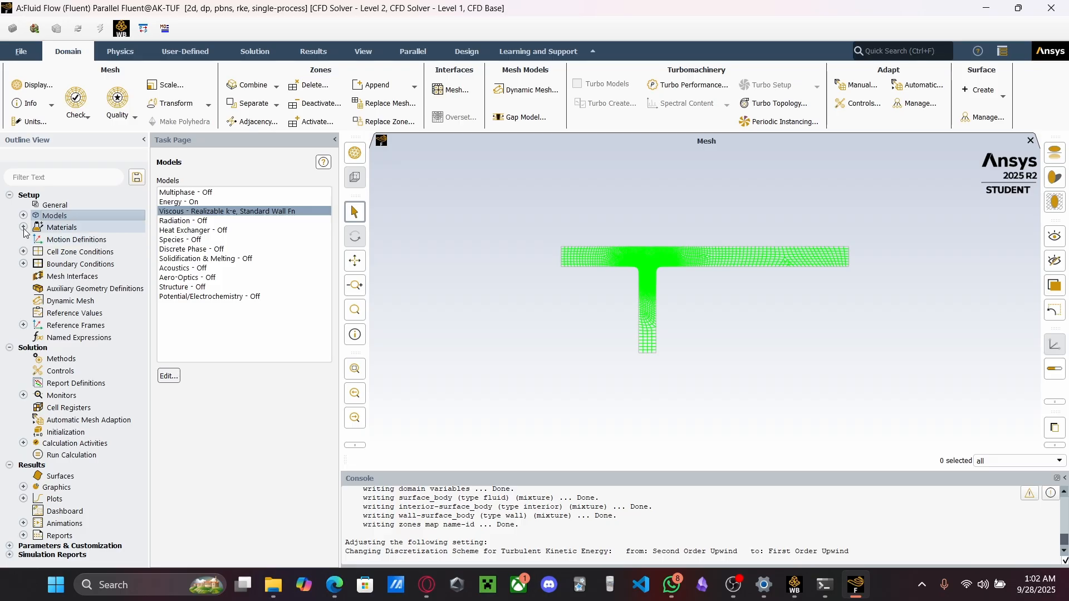
left_click(22, 227)
left_click(59, 225)
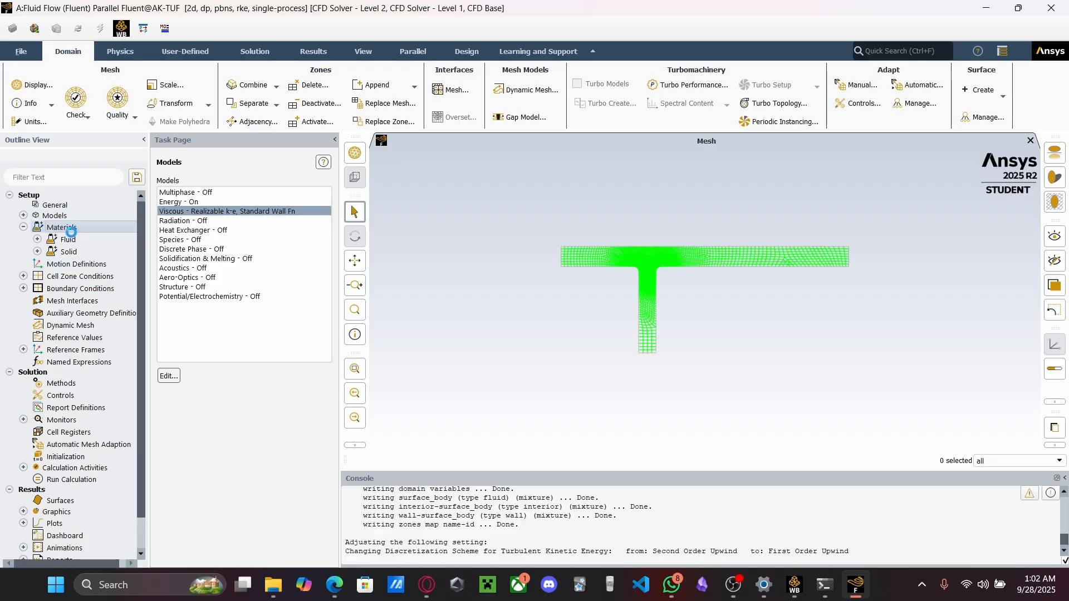
double_click(61, 240)
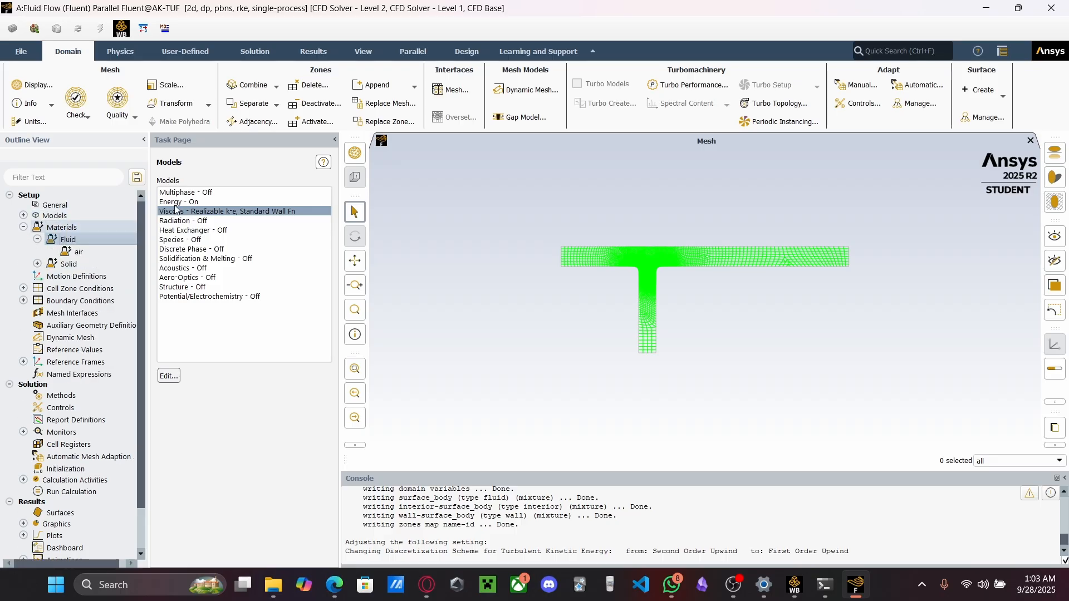
double_click(74, 240)
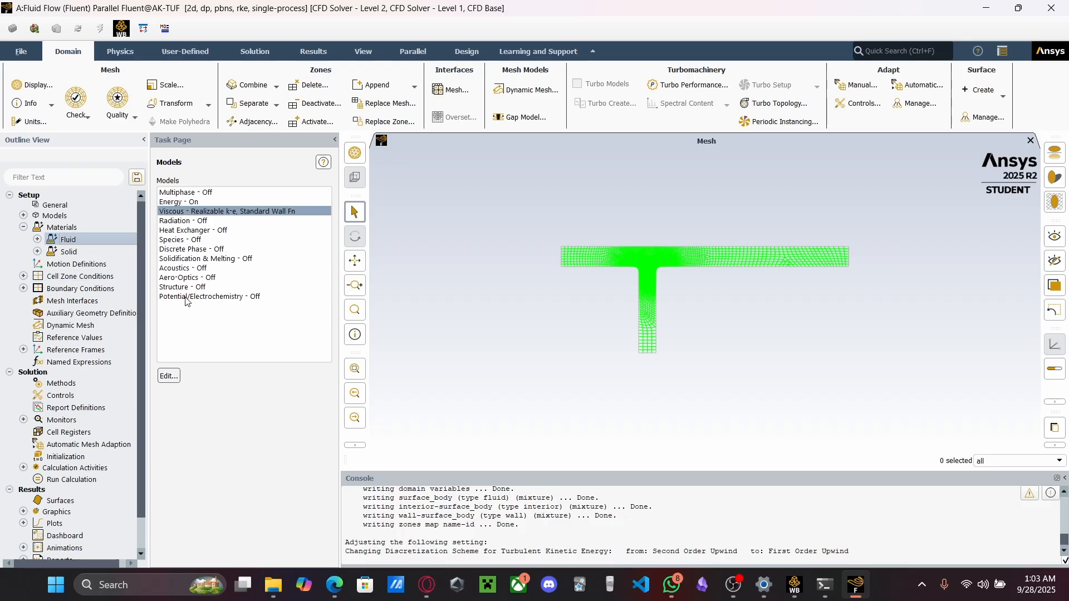
right_click(72, 236)
left_click(96, 244)
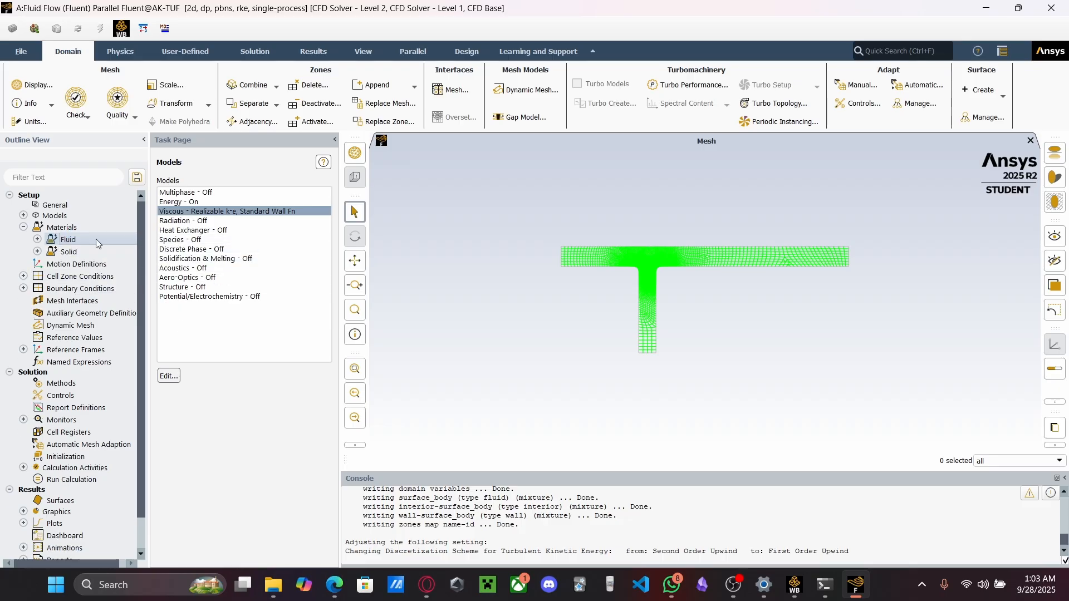
left_click(333, 139)
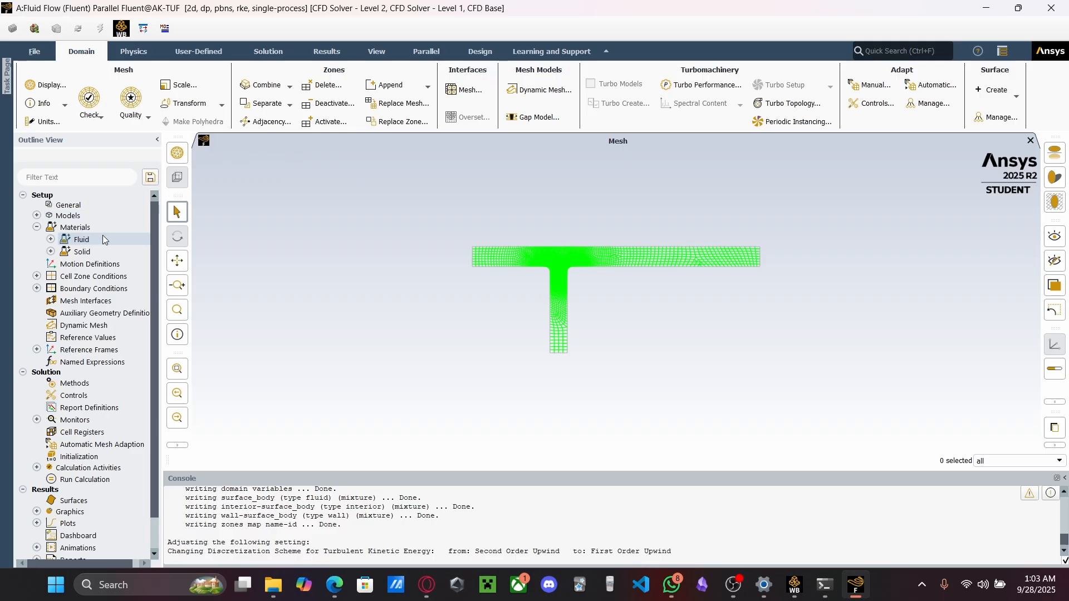
Expand Fluid and open the air material in the Create/Edit Materials dialog
left_click(74, 243)
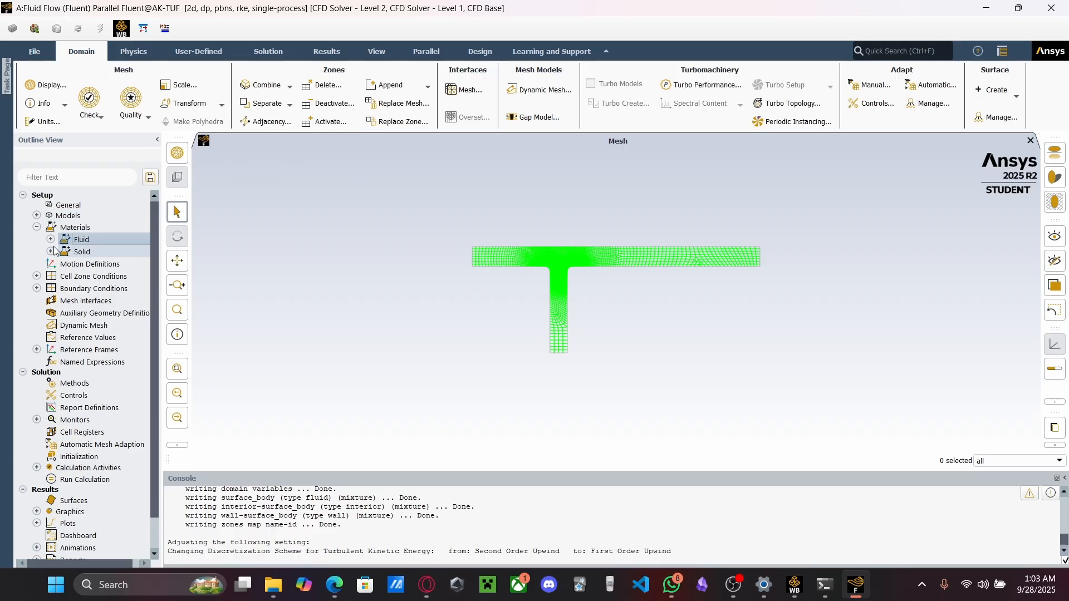
left_click(50, 239)
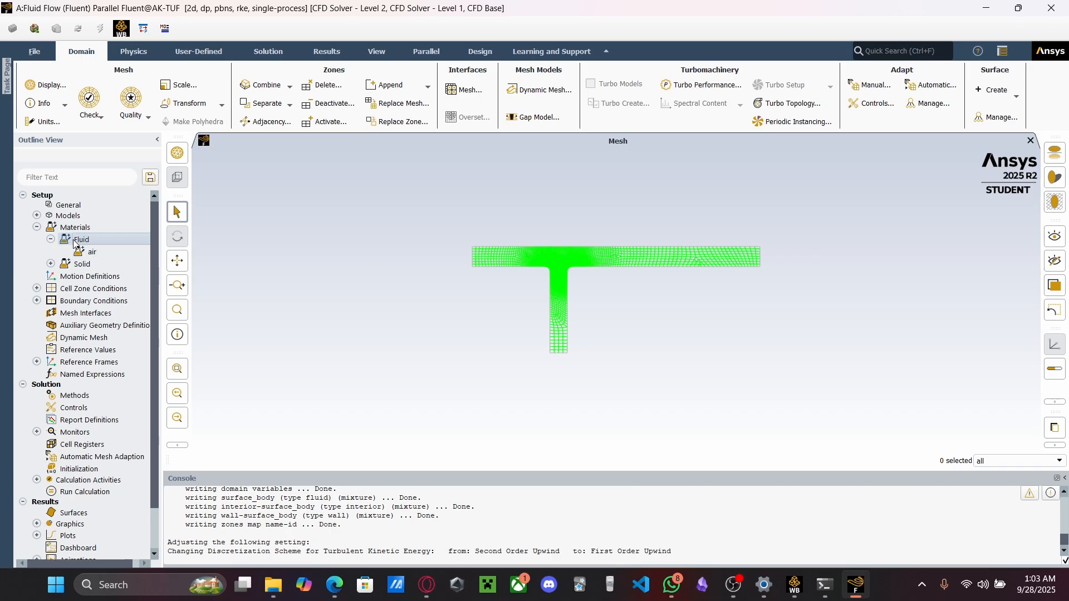
right_click(76, 243)
left_click(65, 240)
double_click(65, 240)
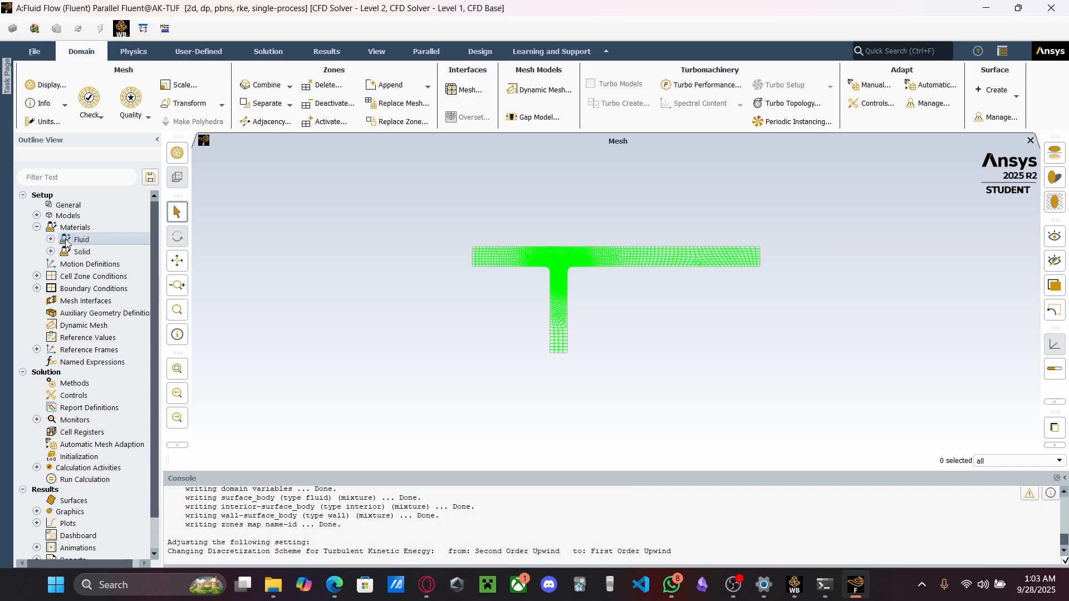
double_click(64, 239)
left_click(84, 254)
double_click(86, 254)
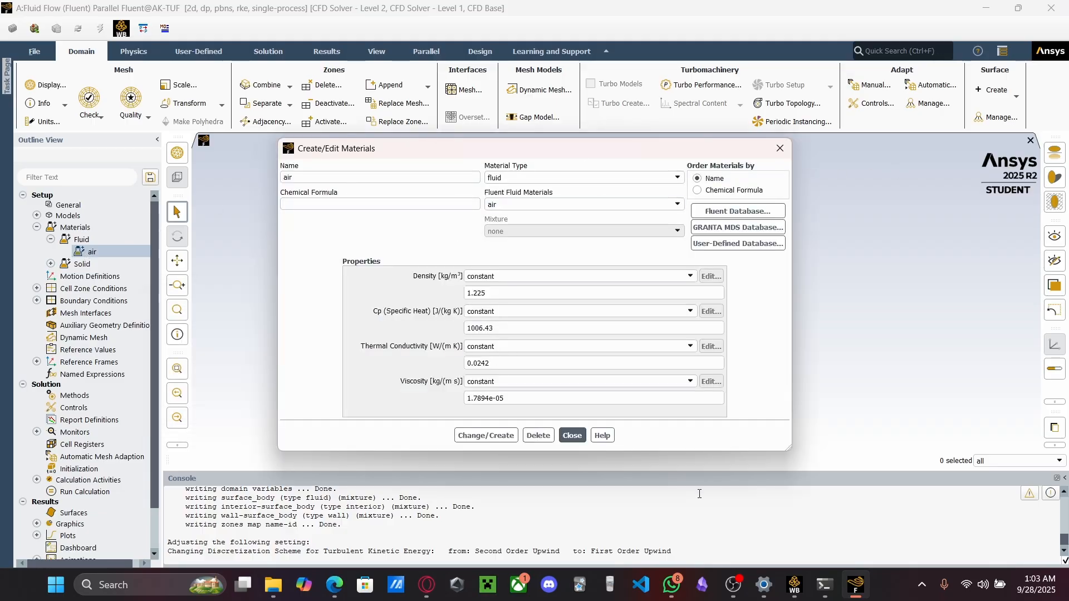
Underline 'Water enters' in the Edge lab task PDF, then return to Fluent's air material settings
left_click(334, 585)
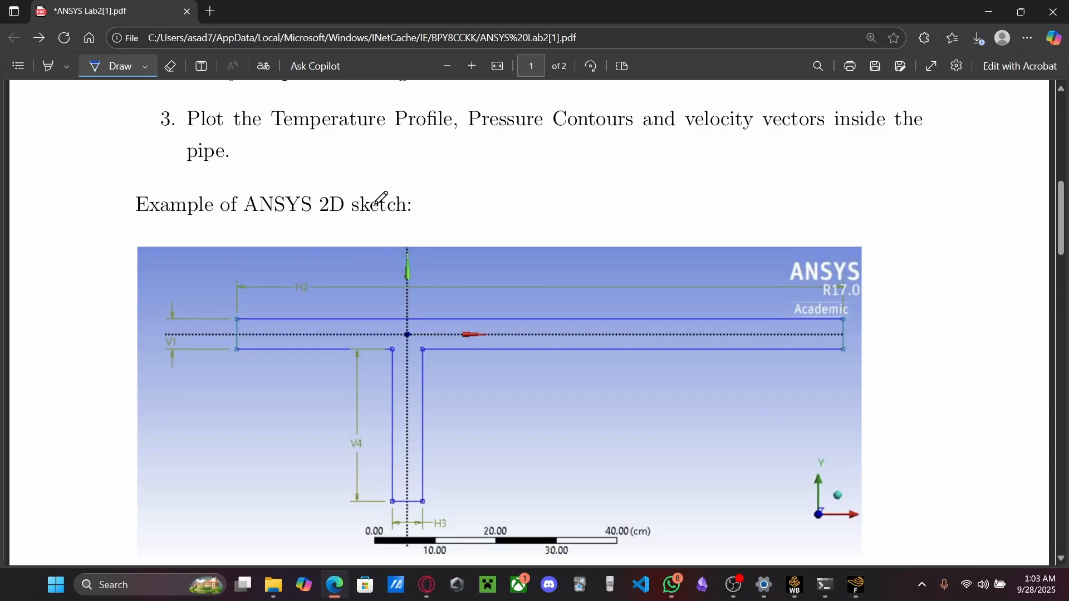
scroll(380, 198, "up", 6)
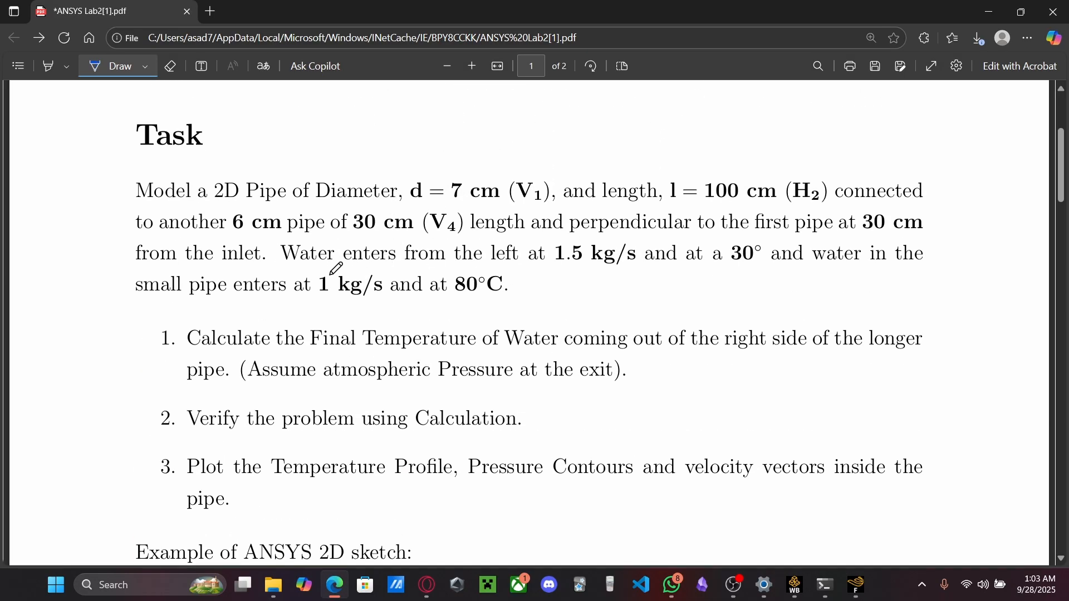
left_click_drag(277, 275, 352, 270)
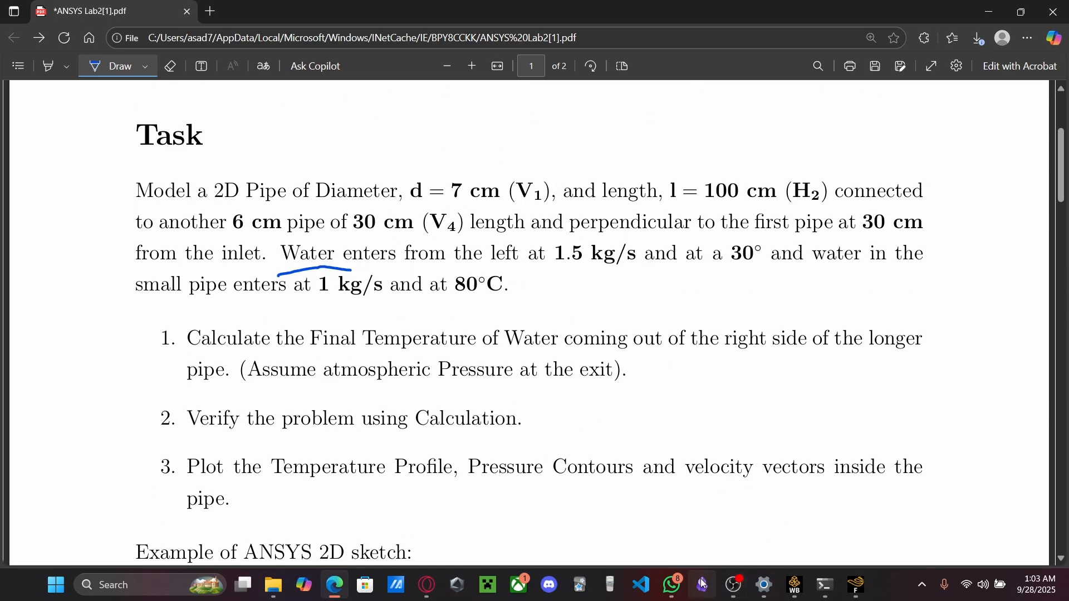
left_click(856, 584)
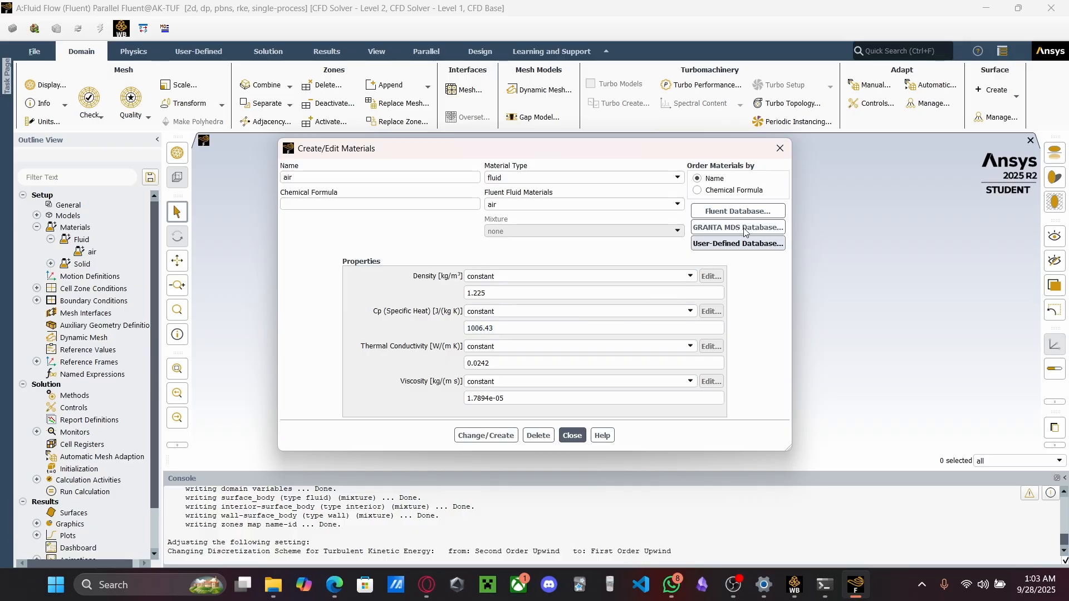
Inspect water-liquid's properties in the Fluent Database, then close both material dialogs without copying anything
left_click(769, 212)
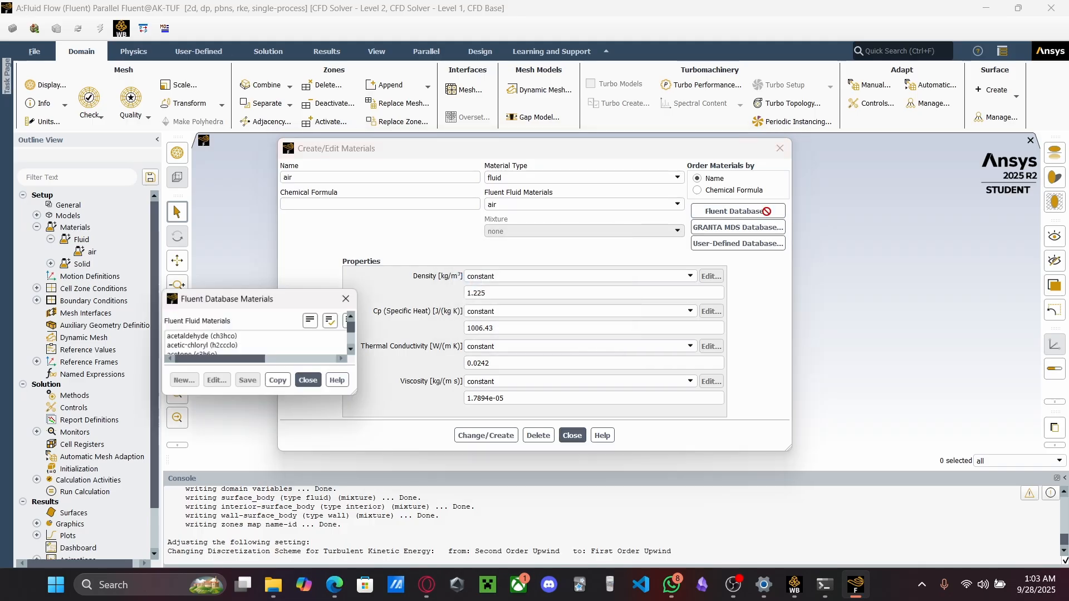
left_click_drag(358, 303, 383, 164)
scroll(350, 217, "down", 15)
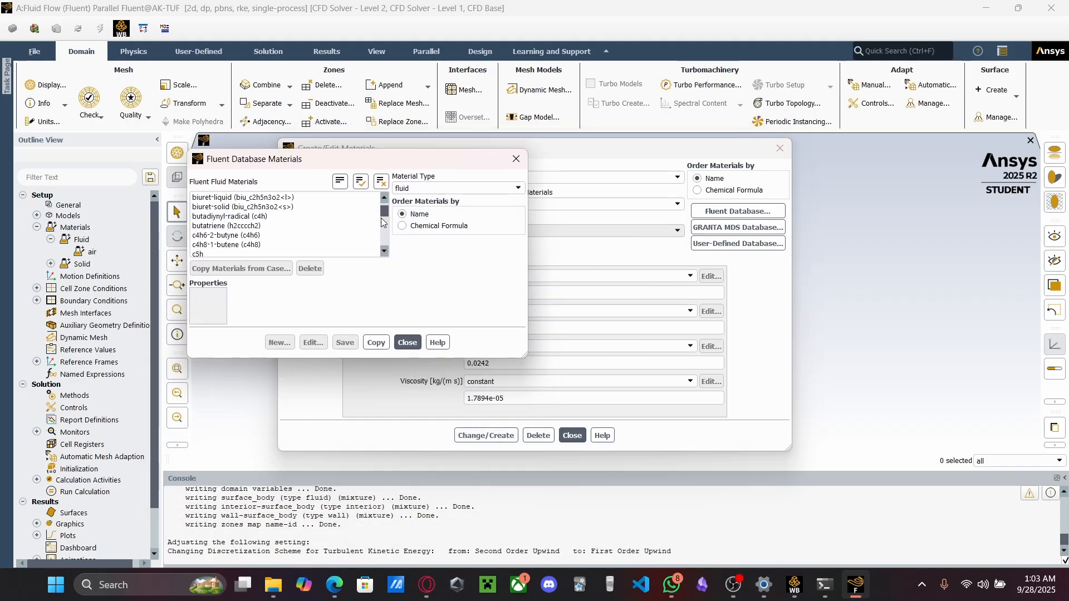
left_click_drag(384, 217, 371, 279)
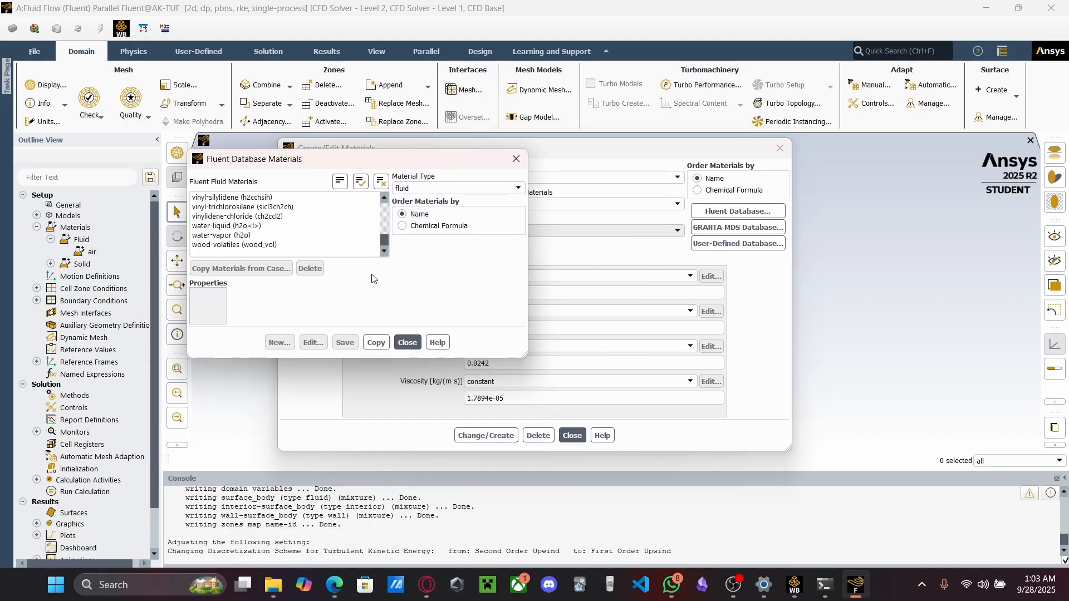
left_click(247, 226)
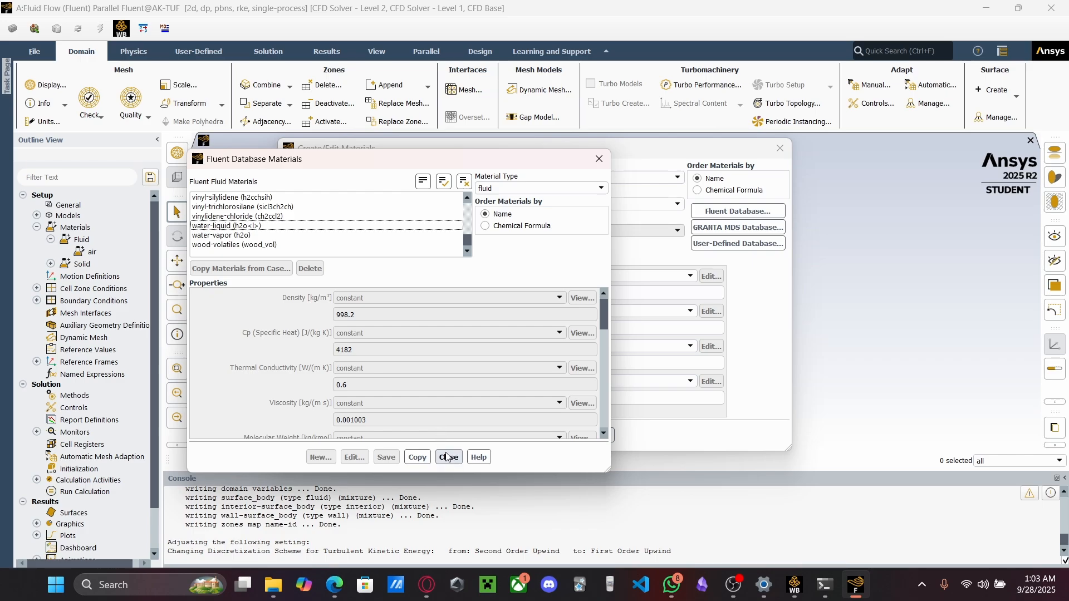
left_click(239, 226)
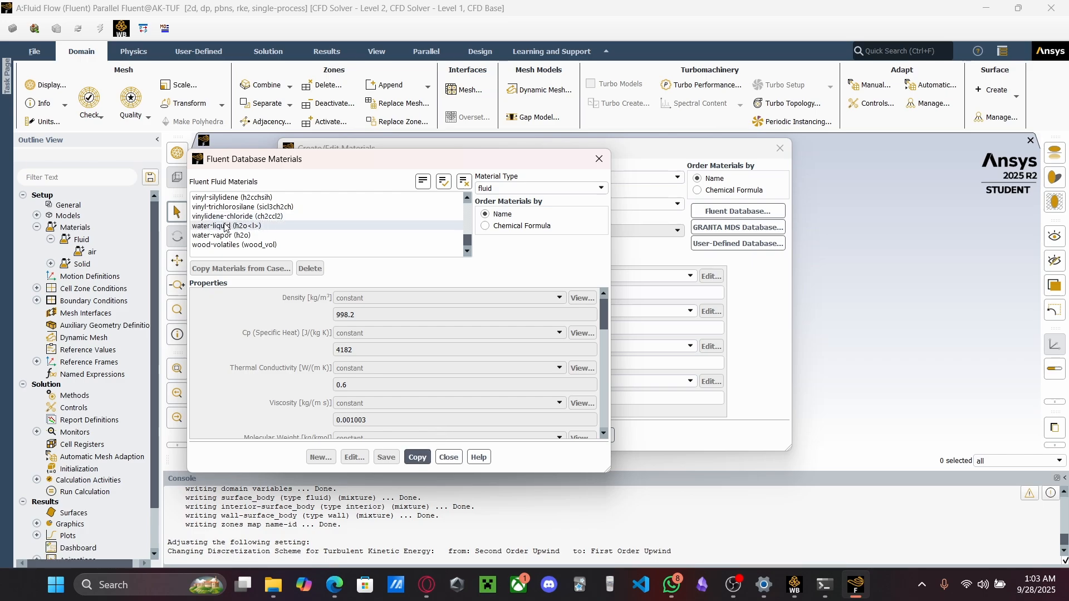
left_click(457, 462)
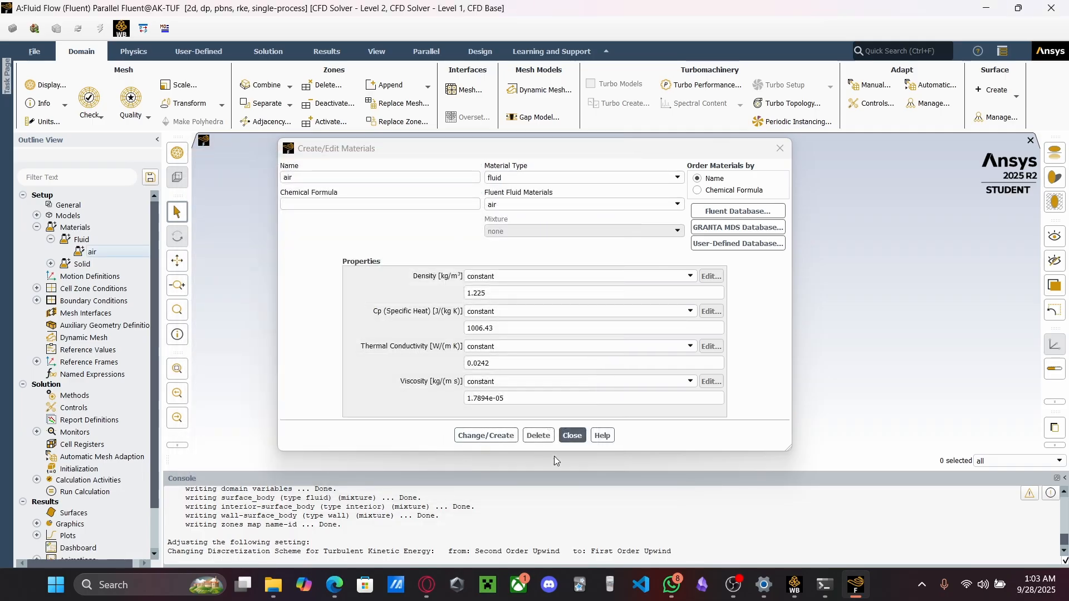
left_click(574, 433)
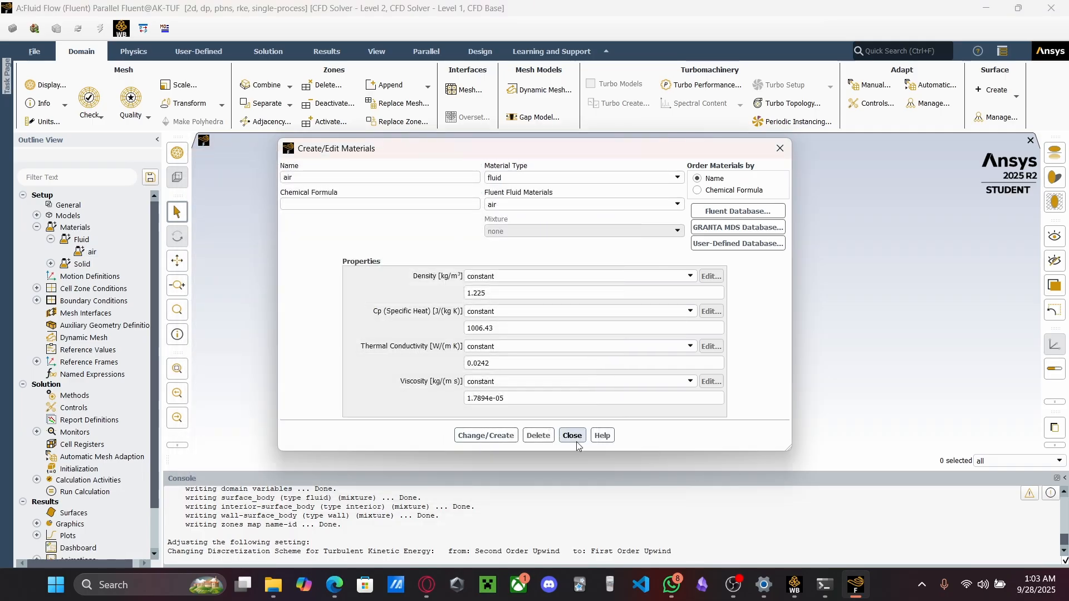
left_click(574, 440)
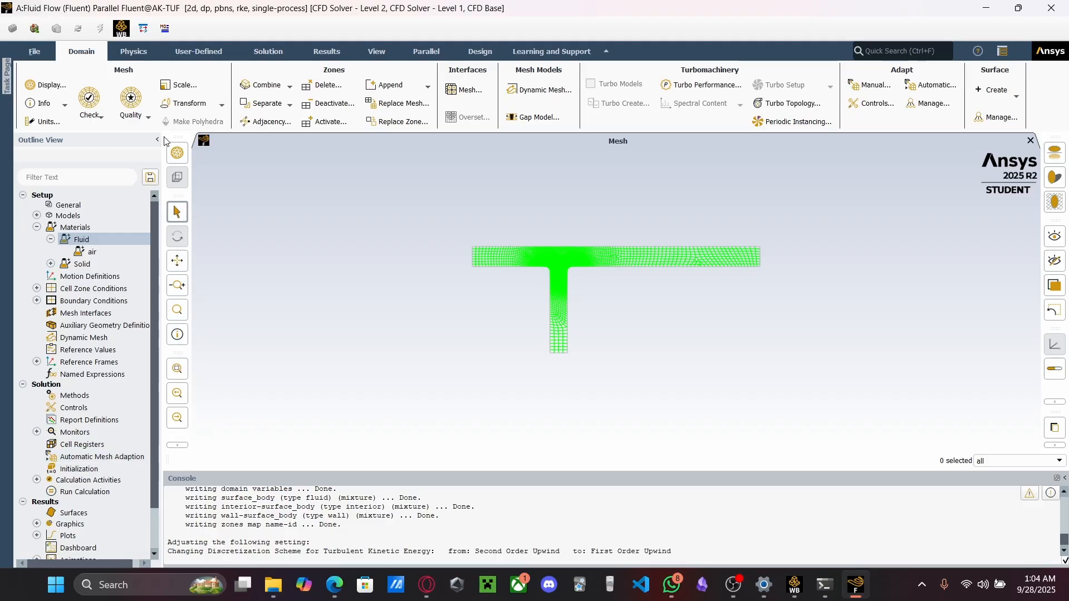
Hide and reshow the Outline View, then bring back the Task Page listing the Models
left_click_drag(132, 243, 168, 193)
left_click(157, 141)
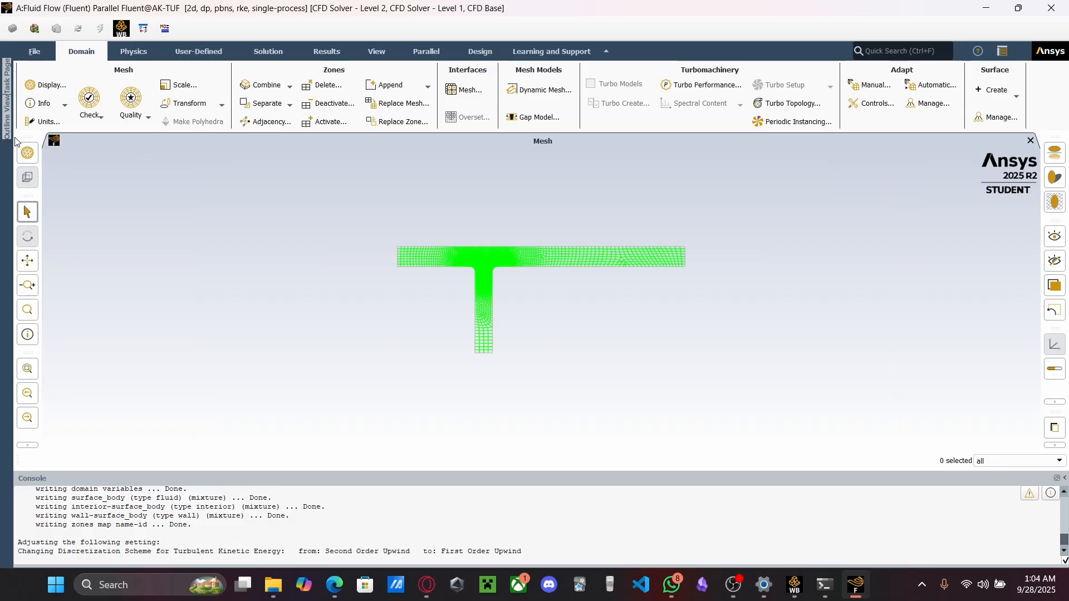
left_click(8, 124)
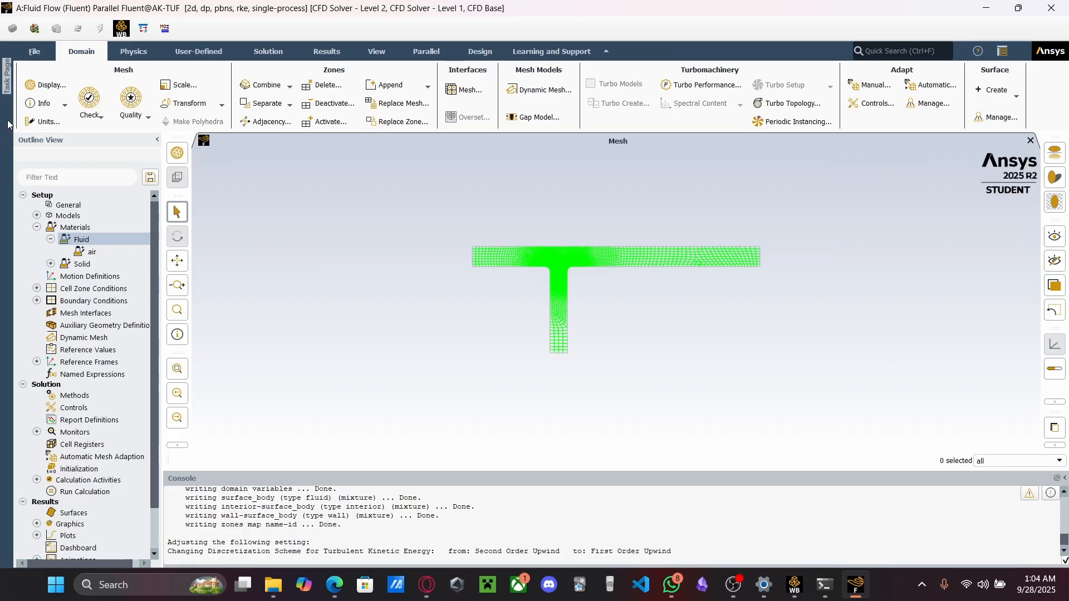
left_click(8, 77)
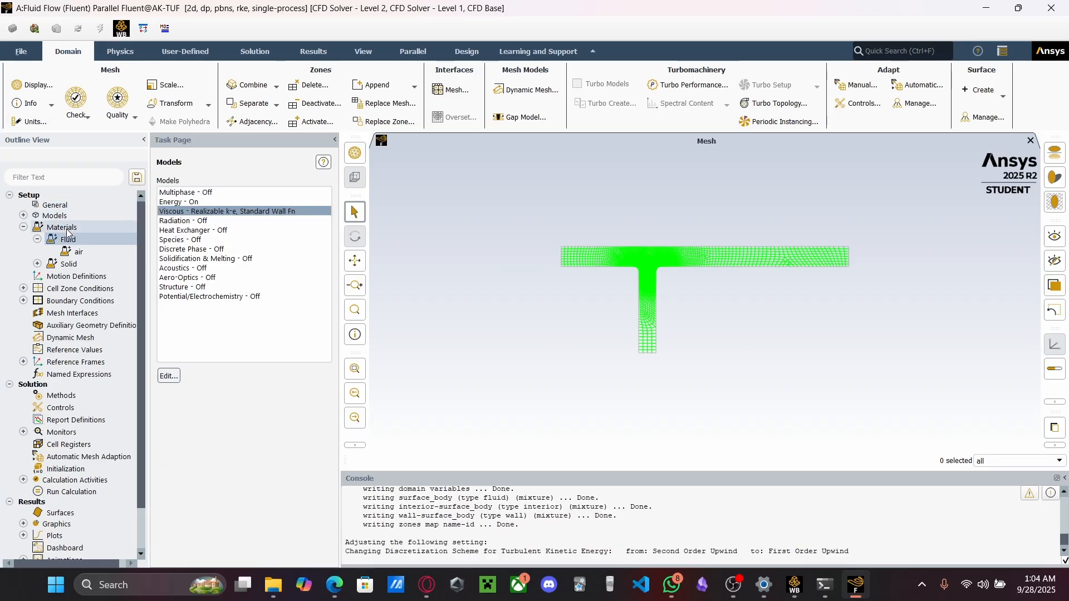
Open the air material's properties from the outline tree, leaving air as the fluid material
left_click(78, 252)
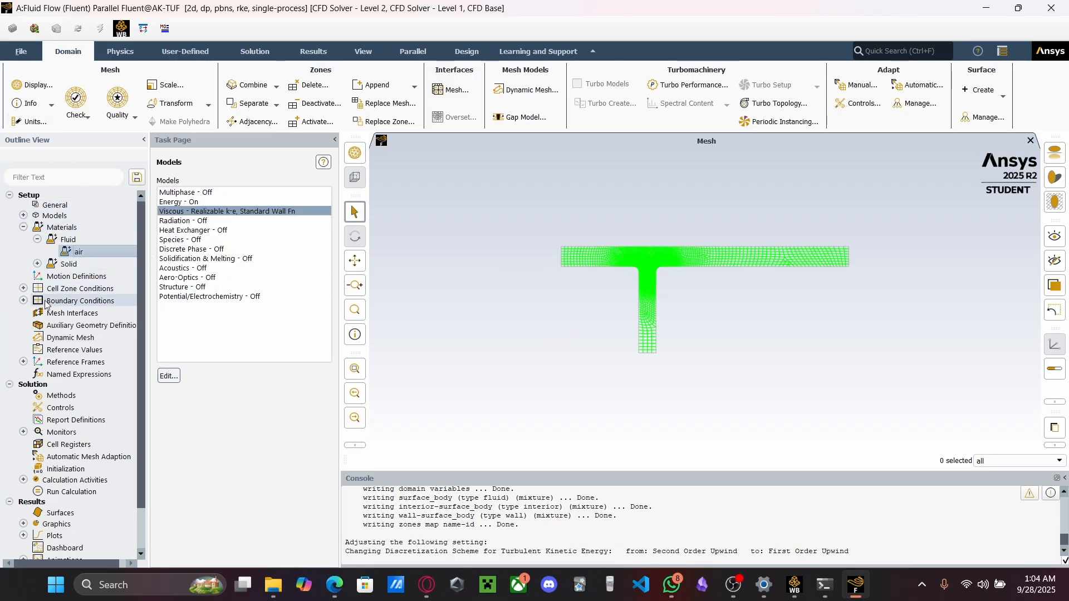
left_click(66, 289)
double_click(62, 301)
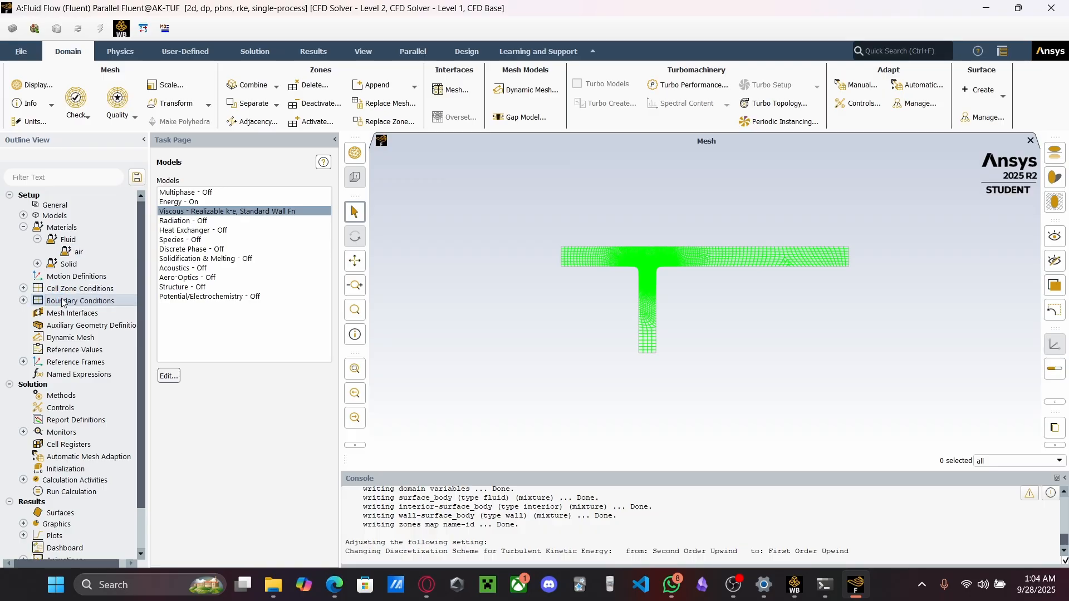
double_click(52, 228)
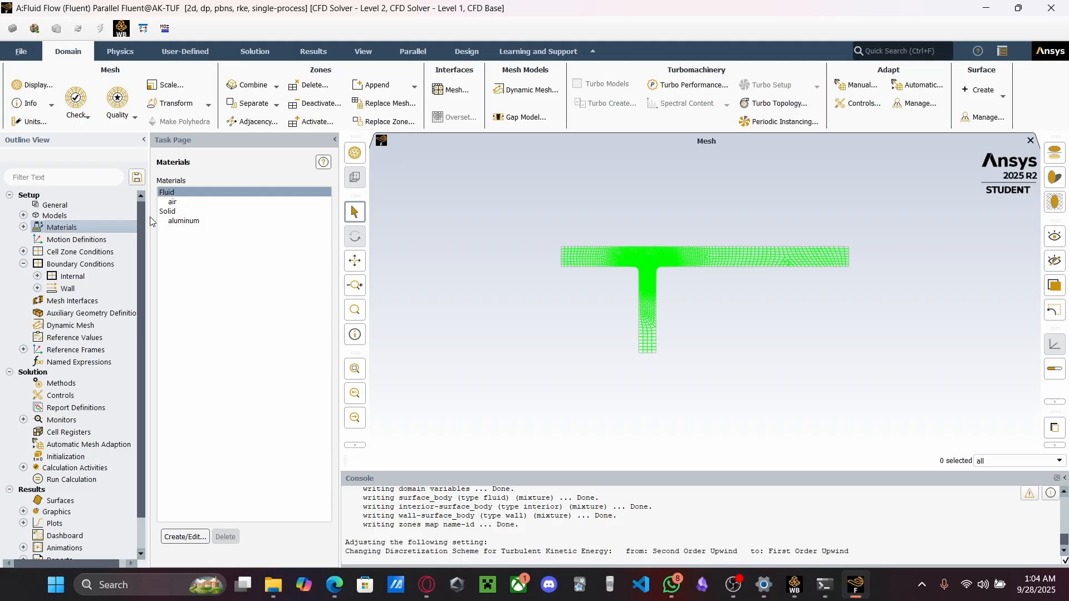
left_click(188, 202)
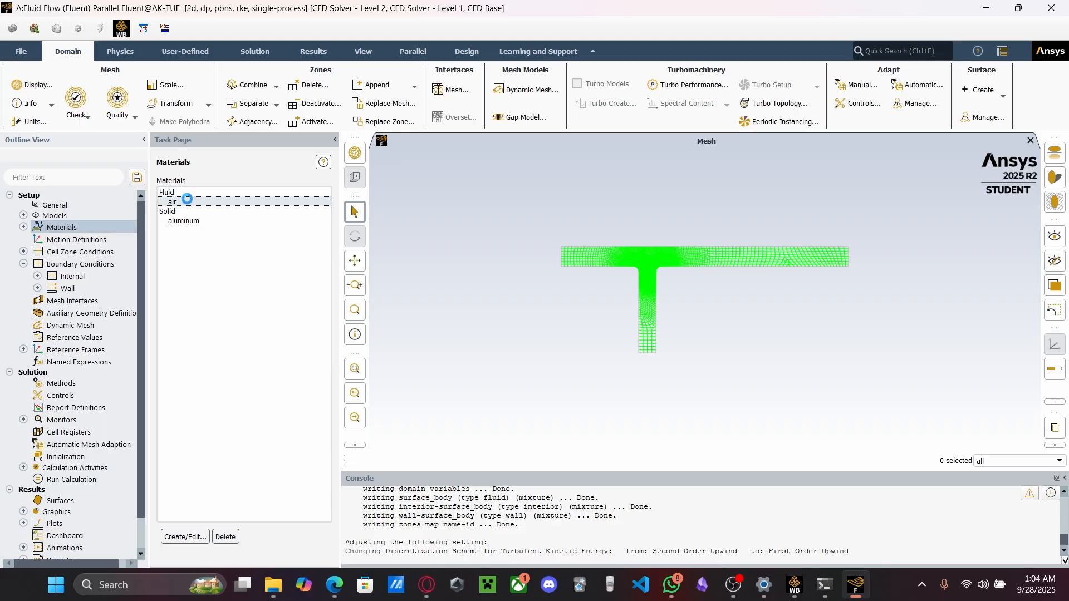
left_click(184, 535)
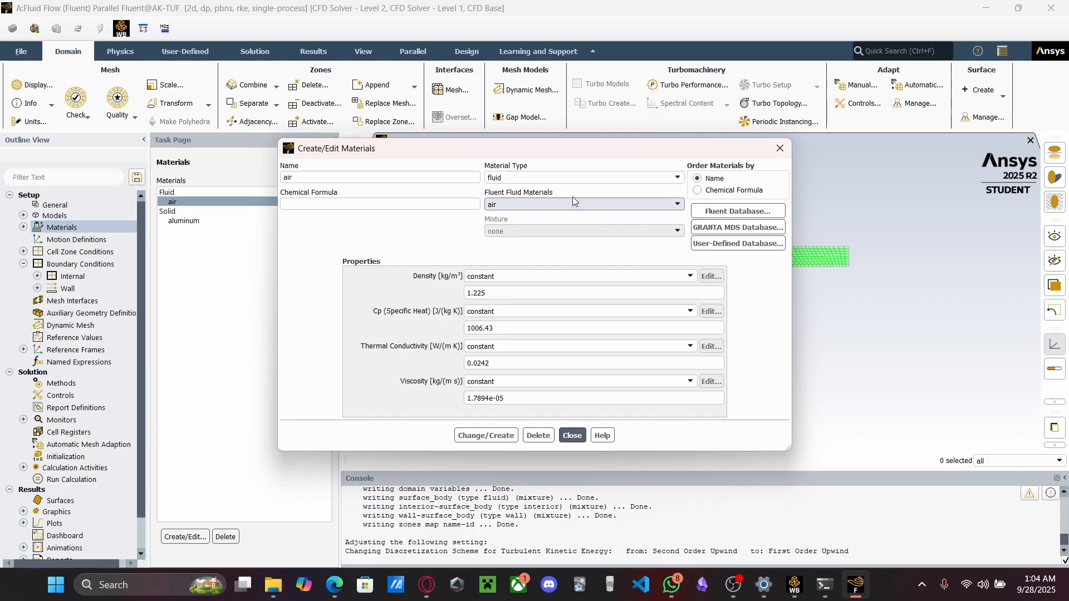
left_click(540, 205)
left_click(539, 204)
Browse the Fluent Database fluids (water-vapor, water-liquid, vinylidene-chloride) and close it without copying
left_click(726, 210)
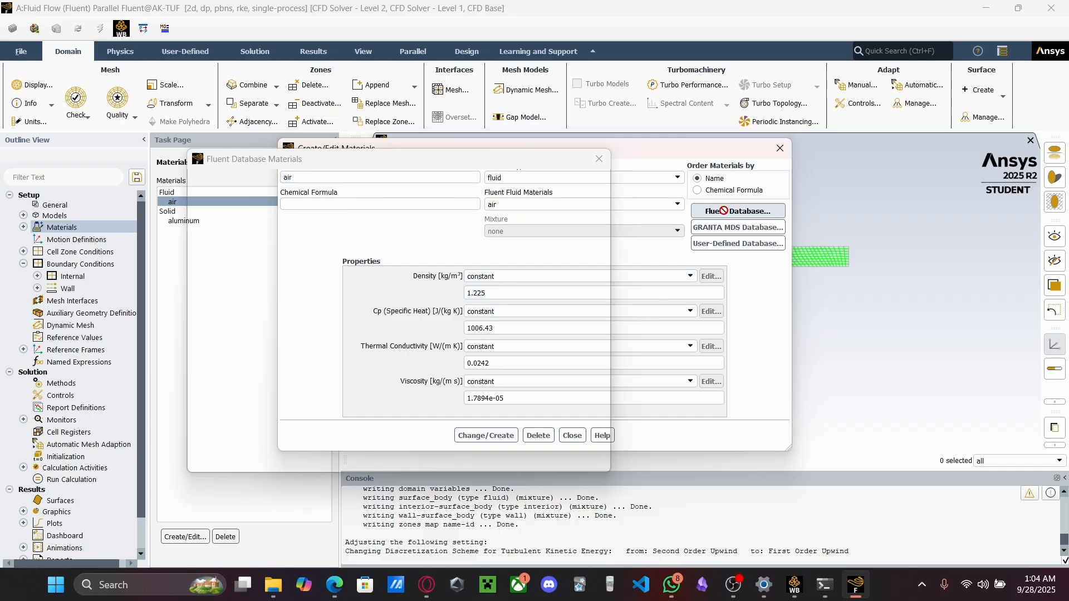
left_click(263, 238)
left_click(257, 234)
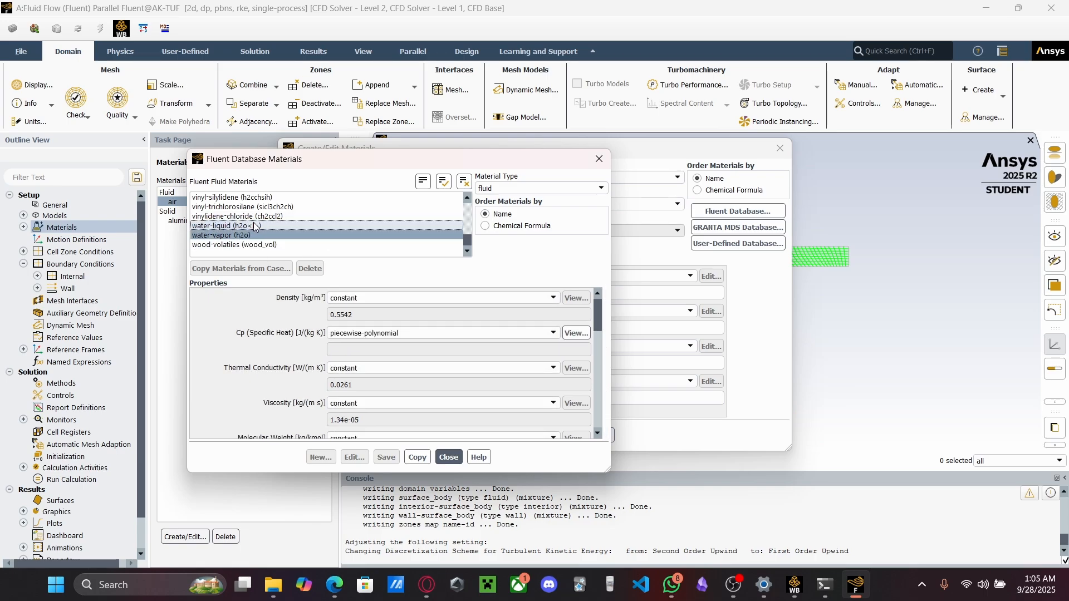
left_click(250, 226)
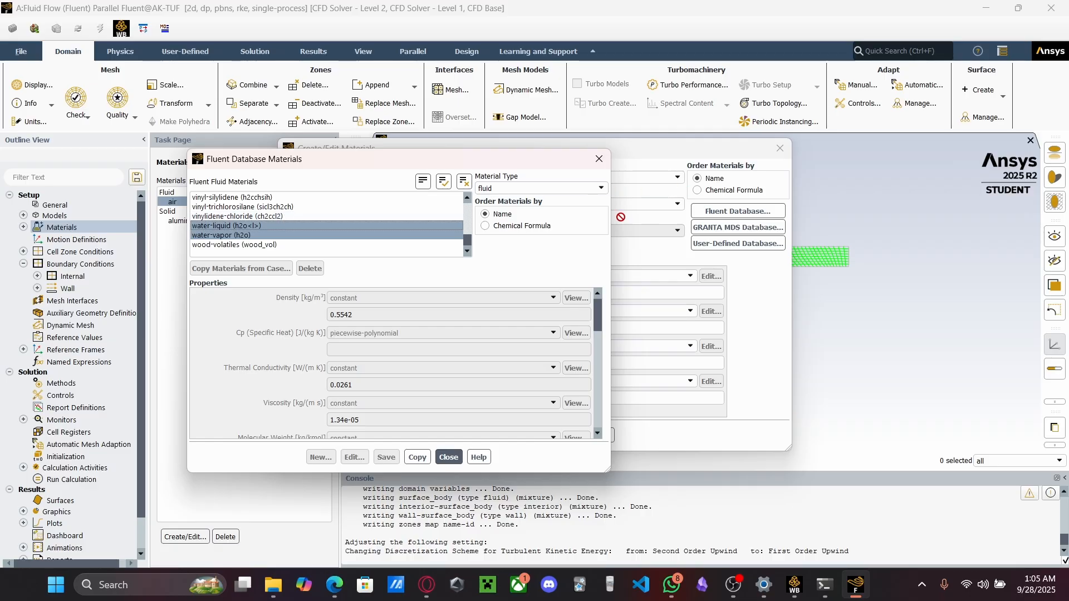
left_click(319, 216)
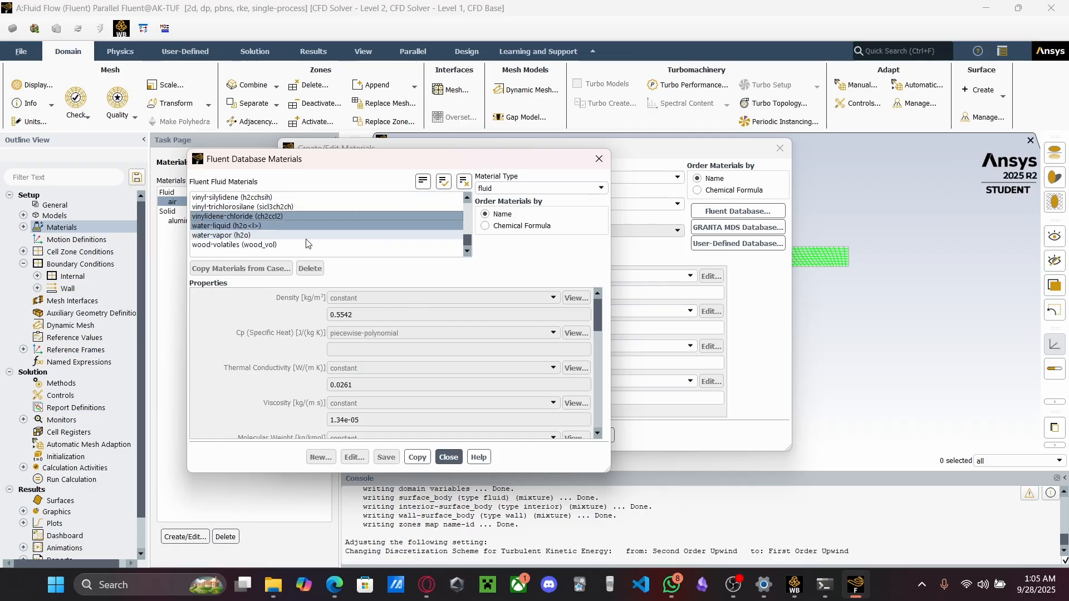
left_click(252, 225)
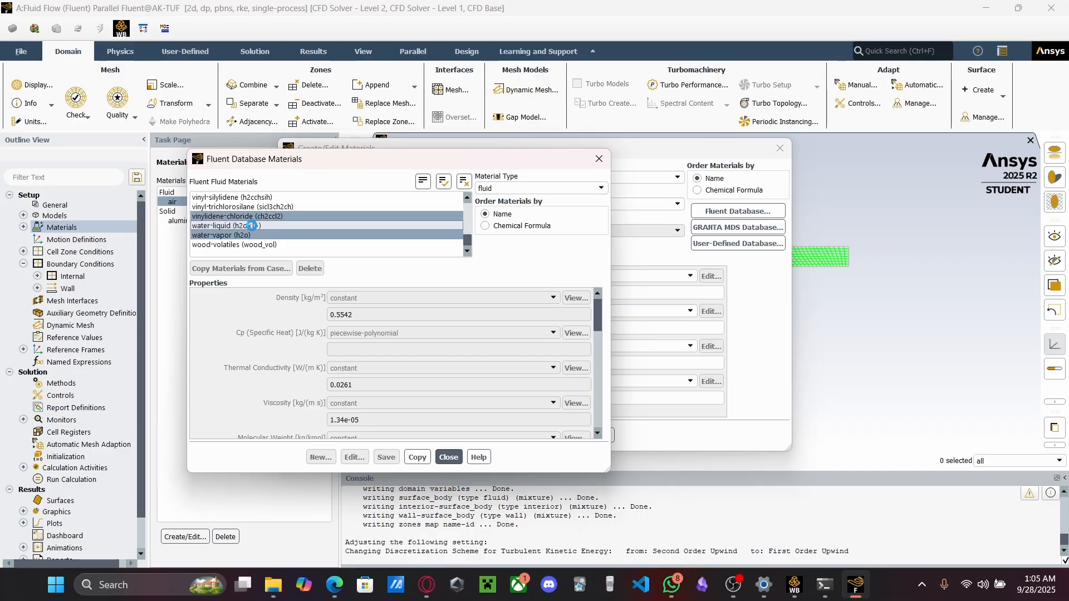
left_click(449, 457)
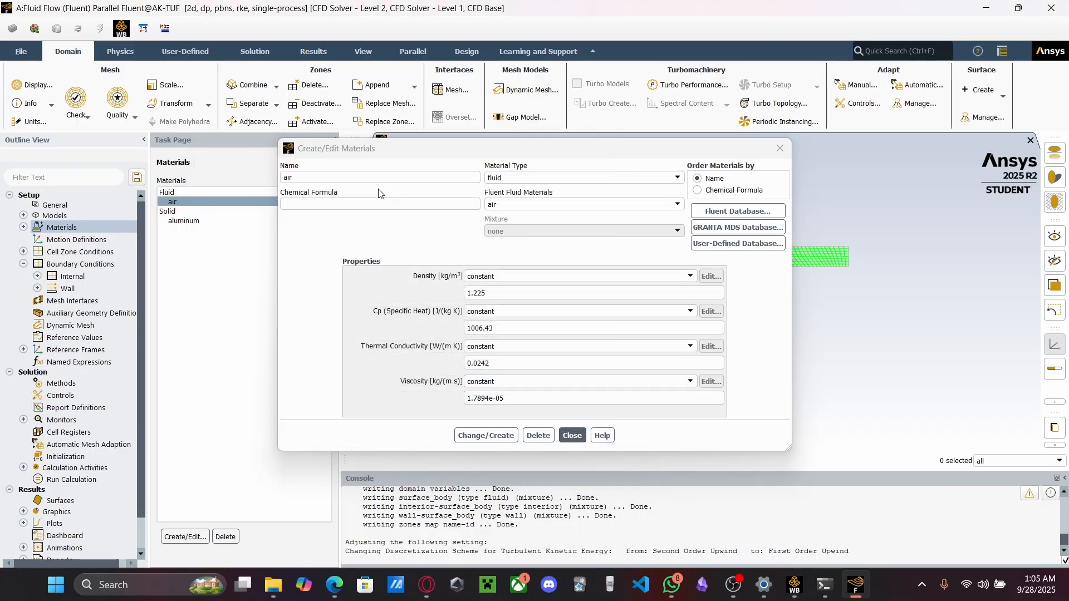
double_click(344, 176)
left_click(525, 260)
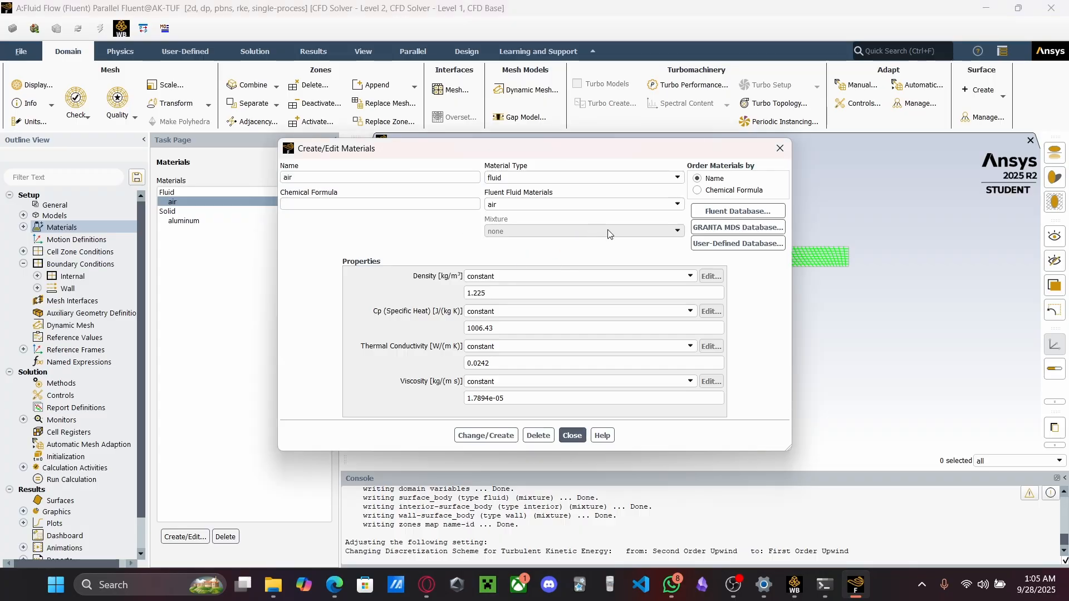
left_click(666, 207)
left_click(666, 207)
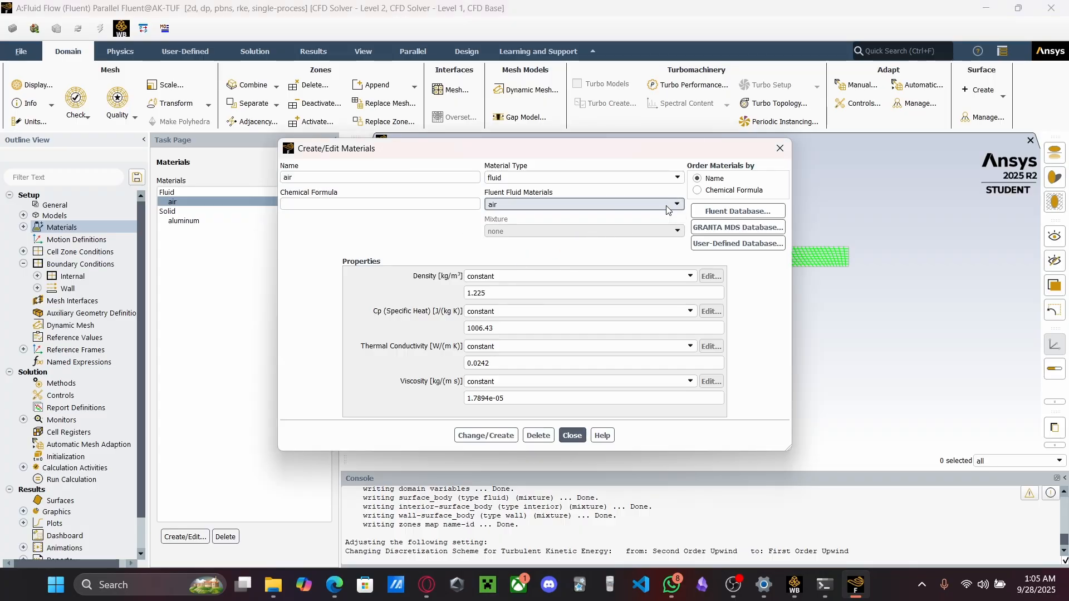
Copy only water-liquid from the Fluent Database into the case, then close both dialogs
left_click(719, 211)
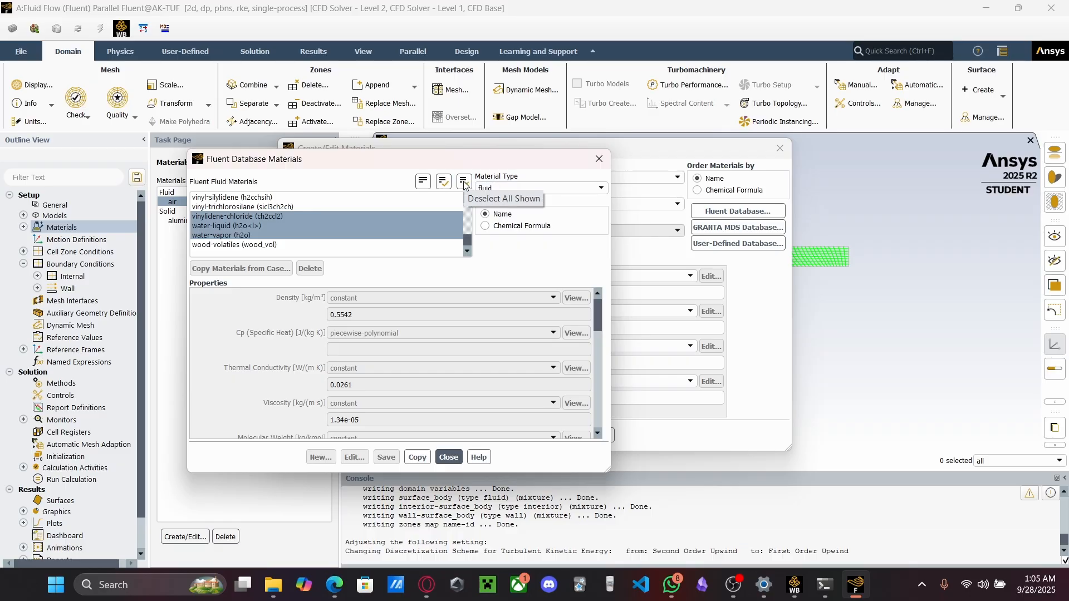
left_click(464, 182)
left_click(227, 225)
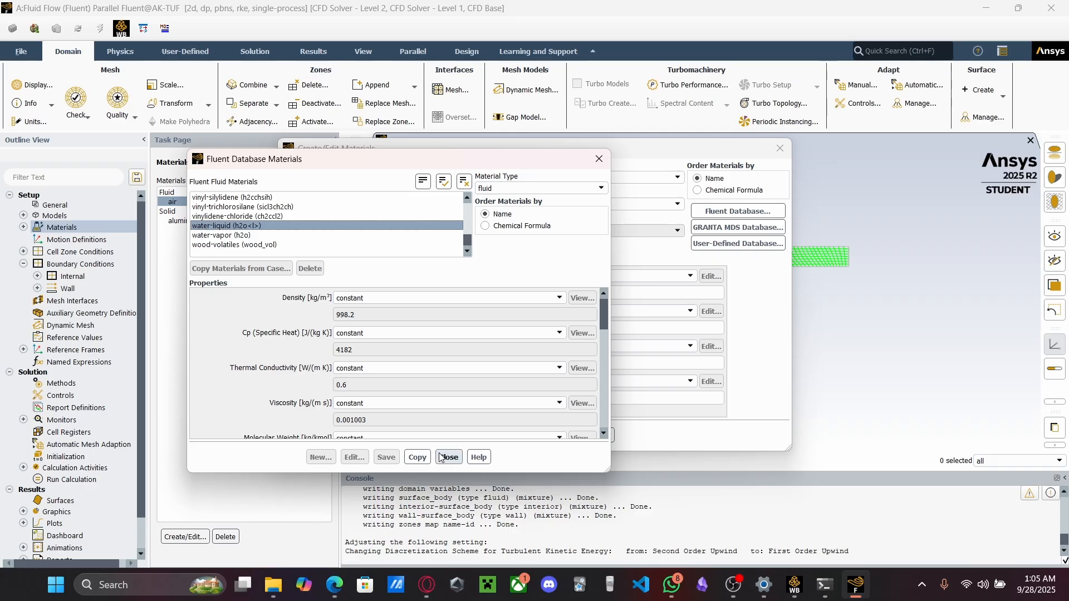
left_click(429, 225)
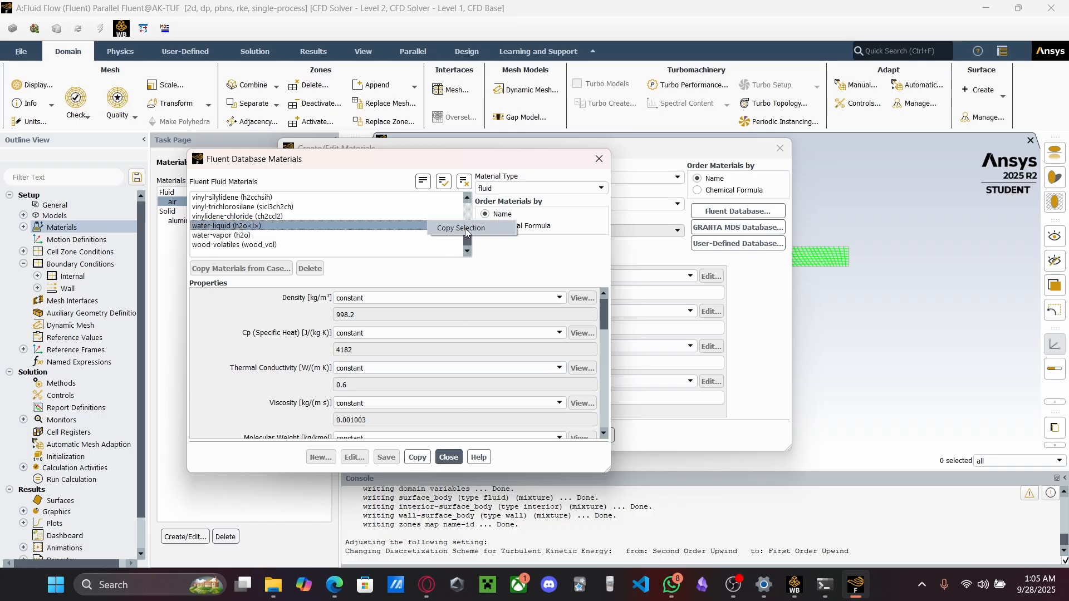
left_click(419, 456)
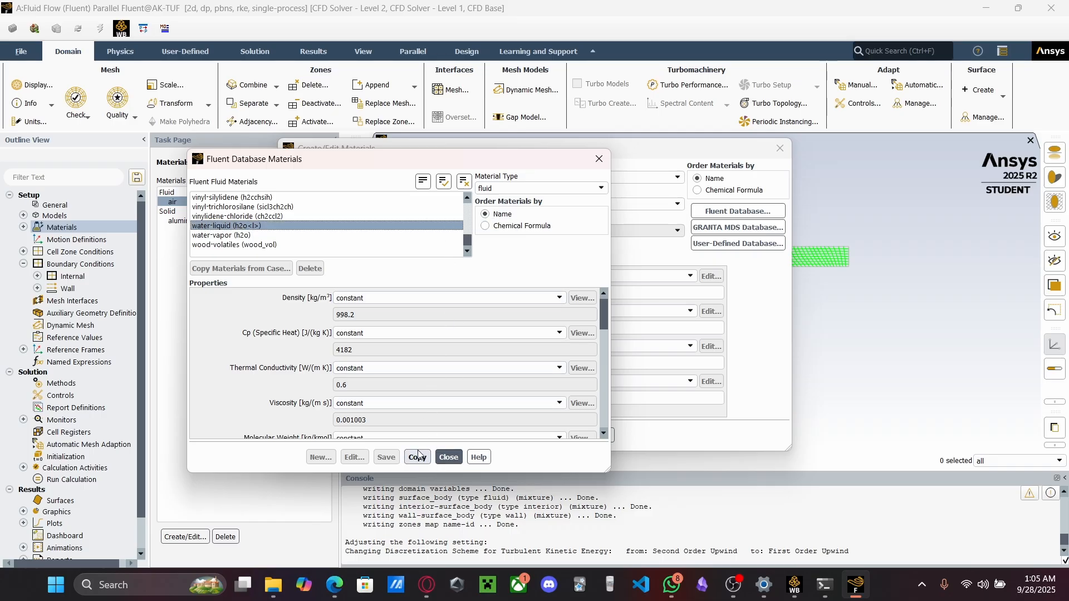
left_click(452, 457)
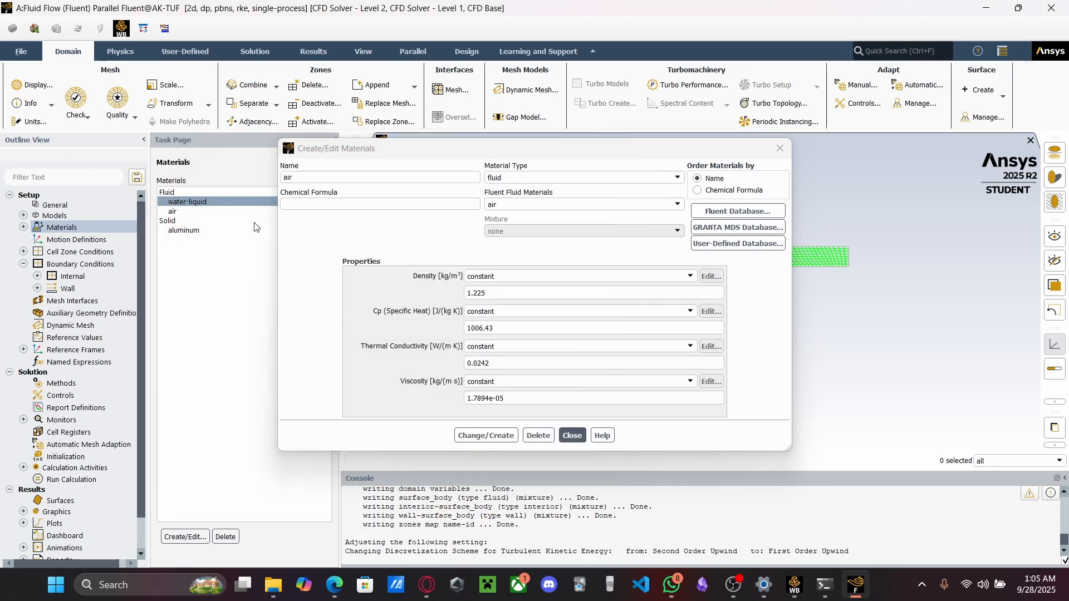
left_click(573, 436)
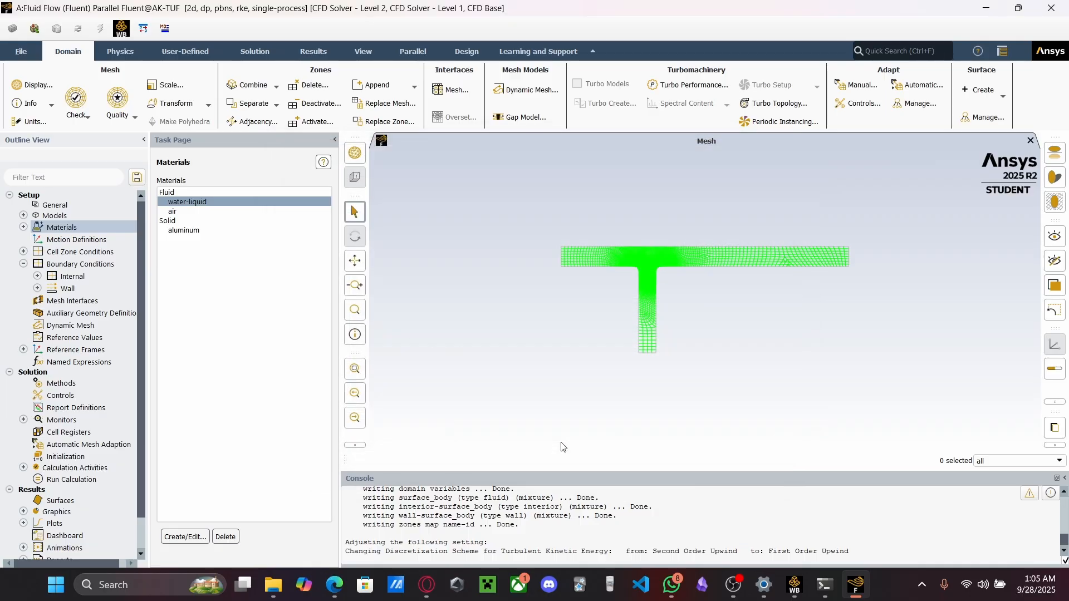
Check water-liquid's properties, list the boundary zones under Boundary Conditions, then return to Workbench
double_click(229, 203)
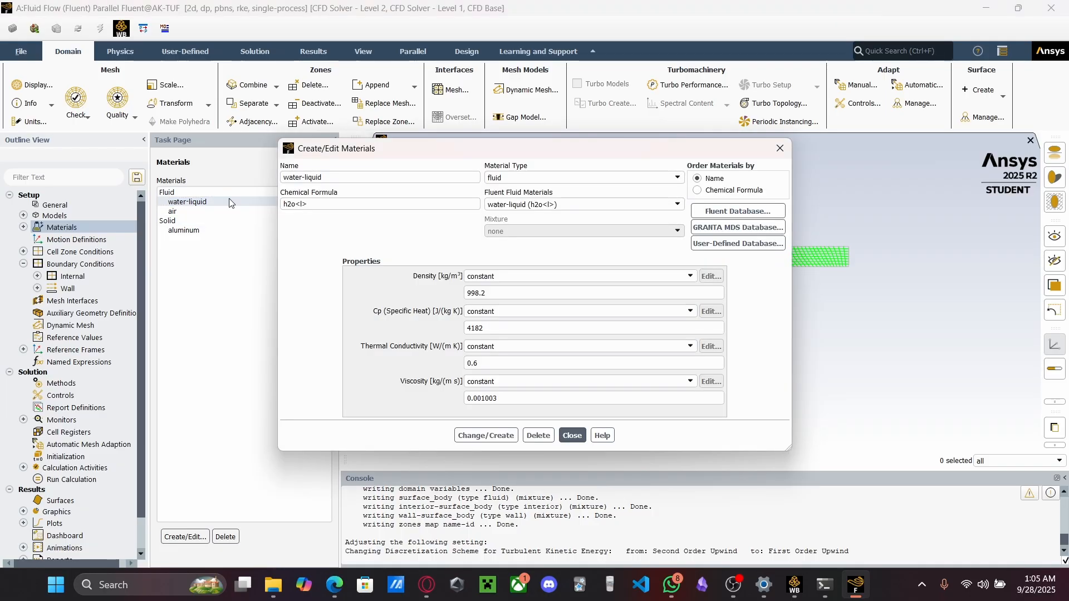
left_click(570, 432)
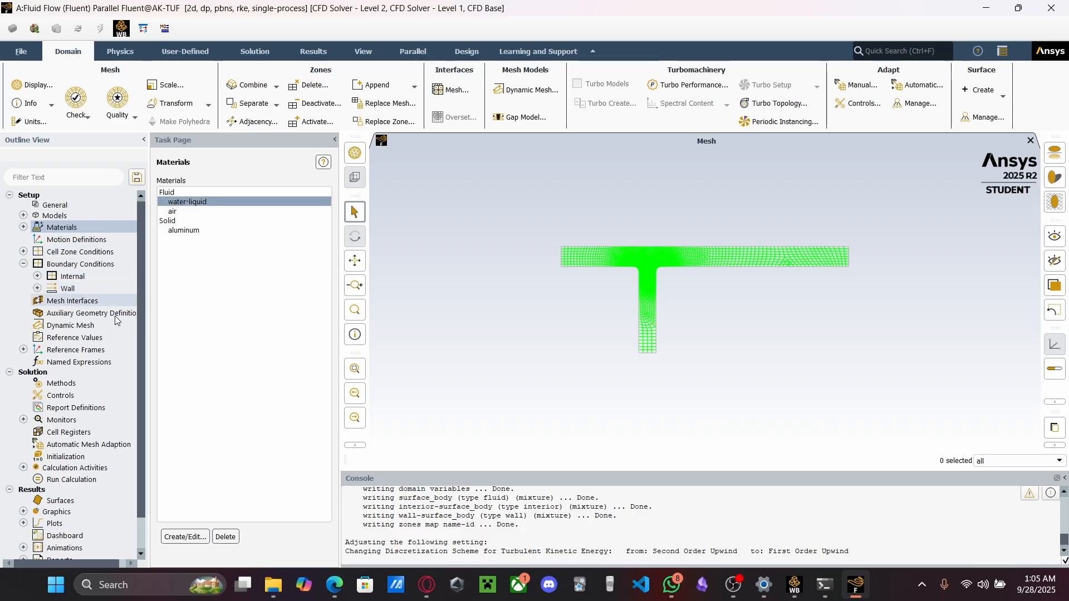
left_click(37, 265)
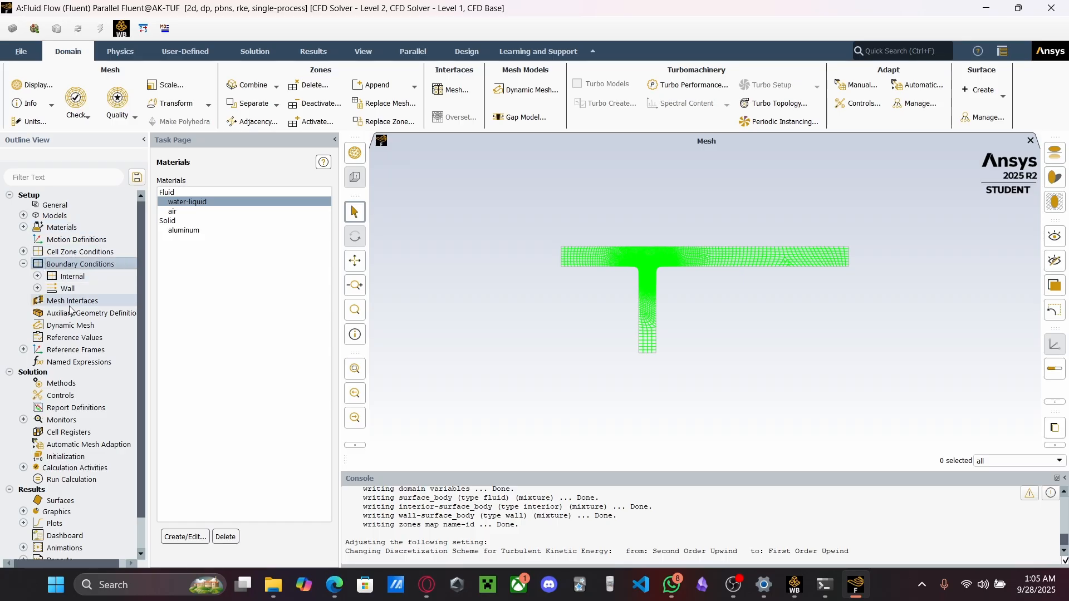
double_click(55, 264)
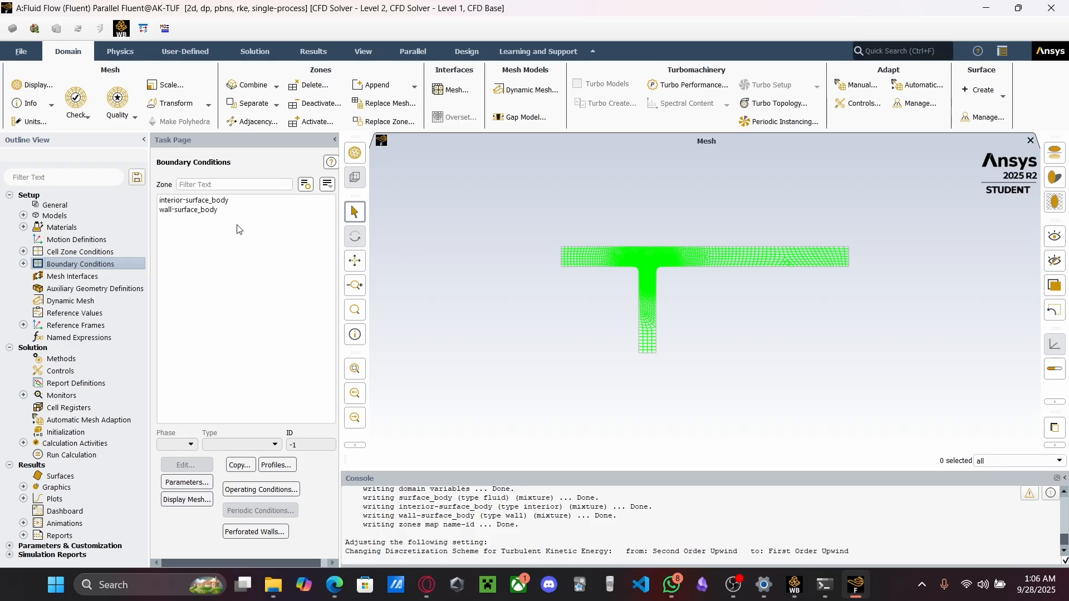
left_click(795, 584)
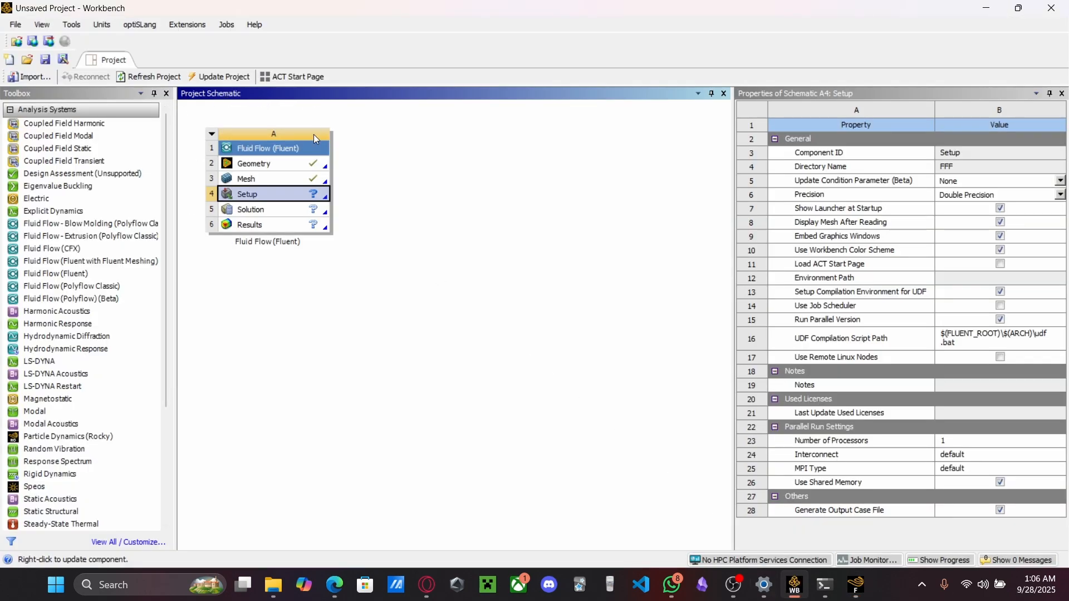
Open Geometry cell A2 for editing in DesignModeler from its right-click menu
left_click(301, 169)
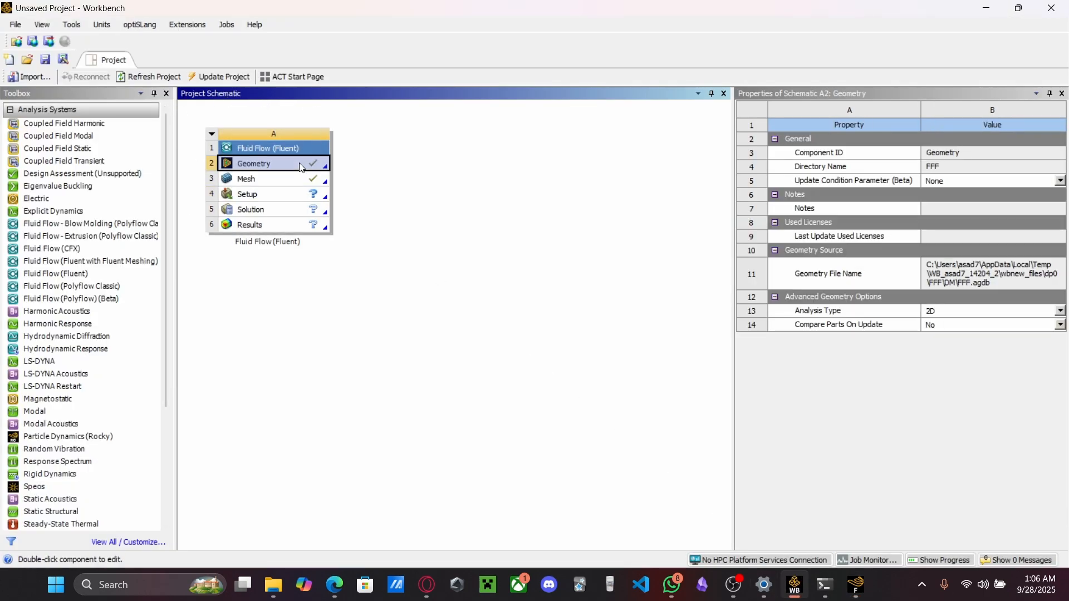
right_click(301, 169)
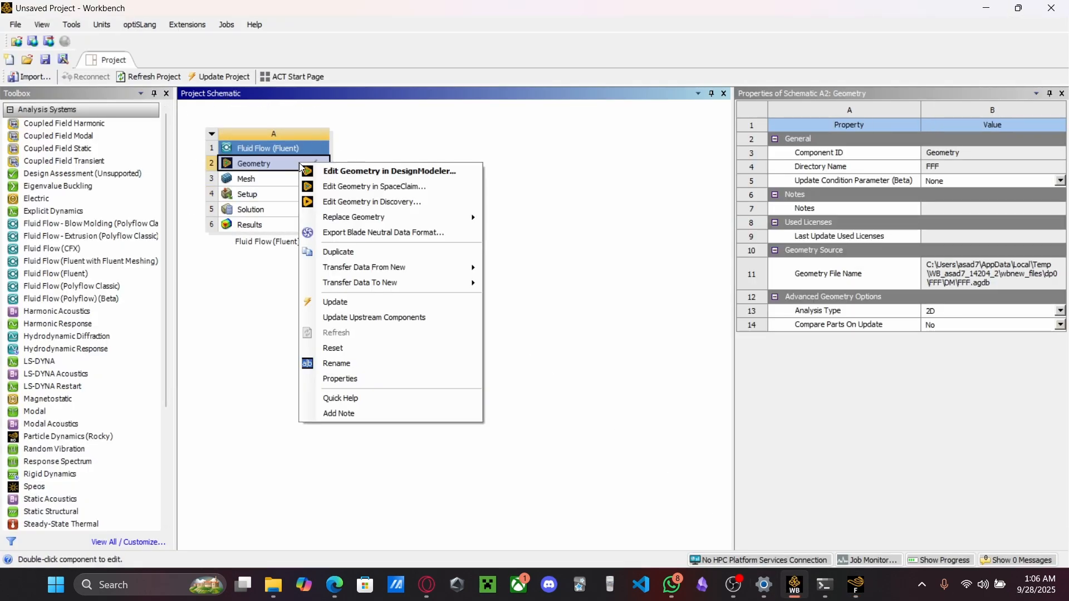
left_click(356, 172)
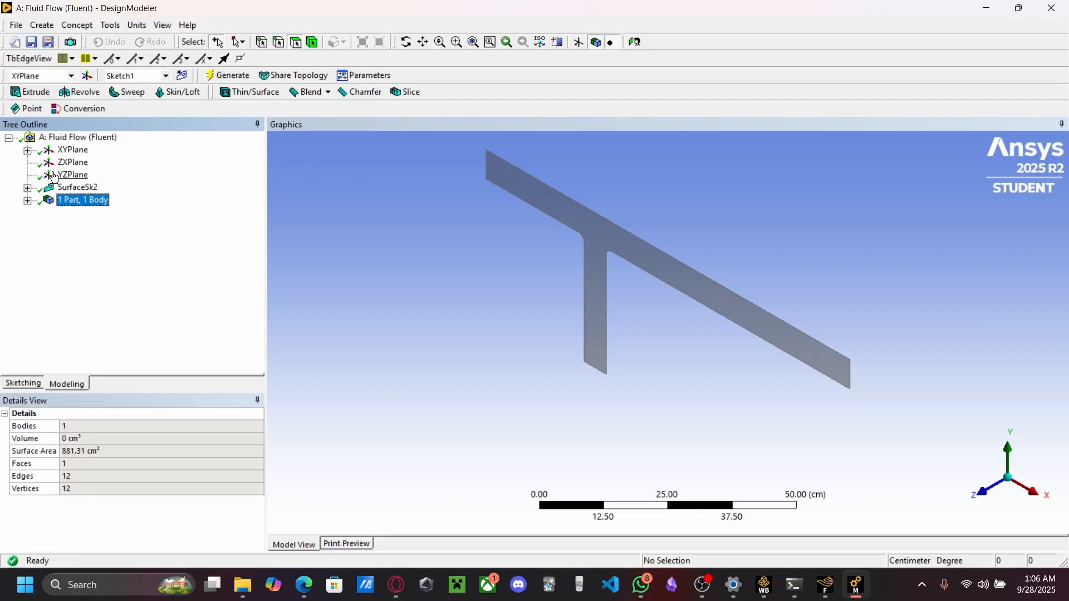
View the model normal to the XYPlane and zoom in on the T-shaped surface
left_click(60, 154)
right_click(58, 158)
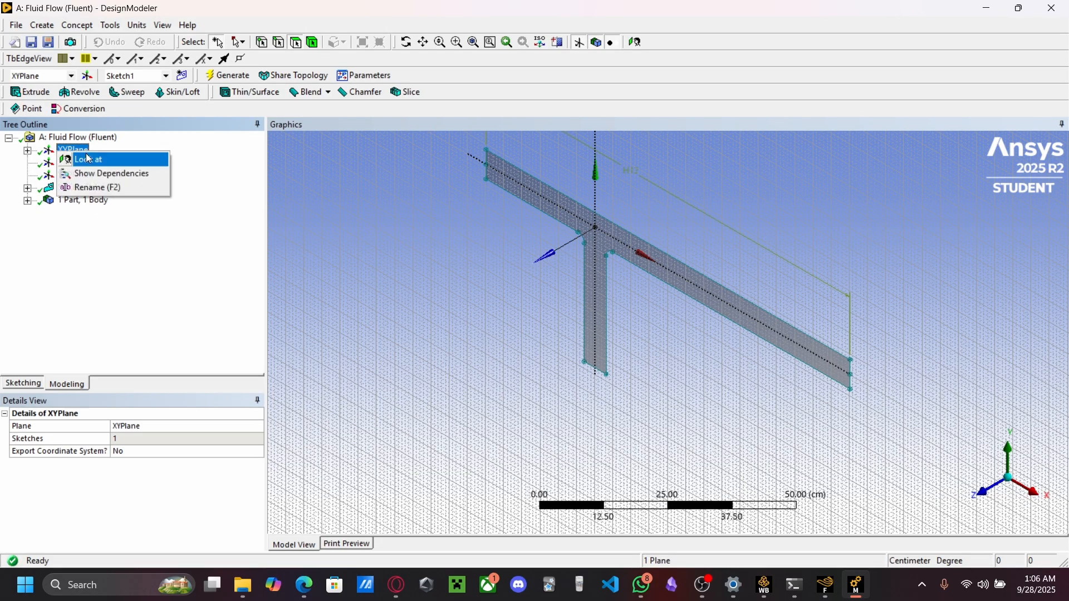
left_click(105, 158)
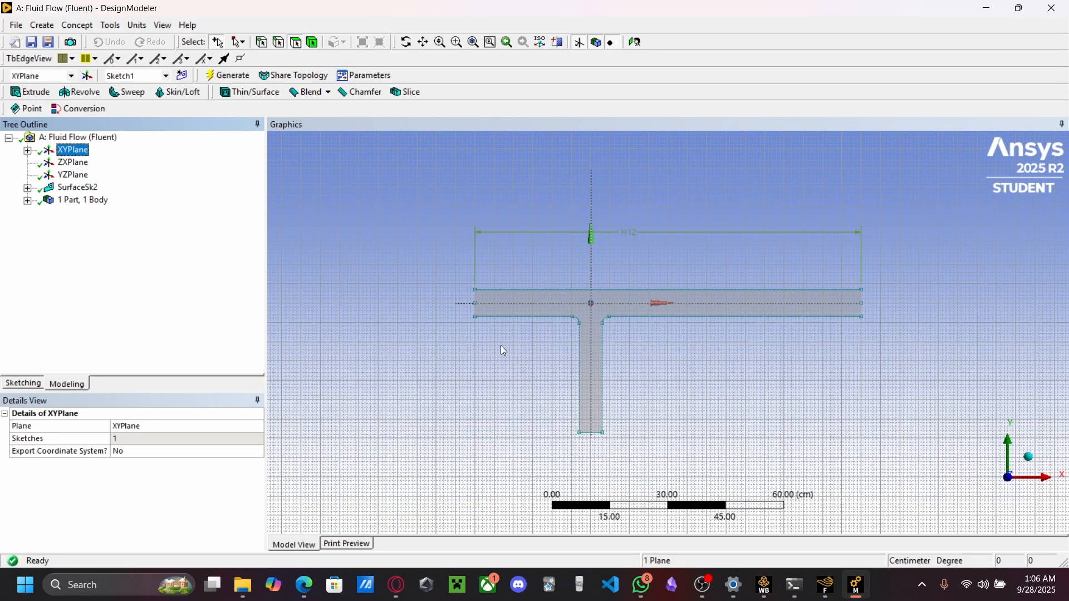
scroll(420, 282, "up", 5)
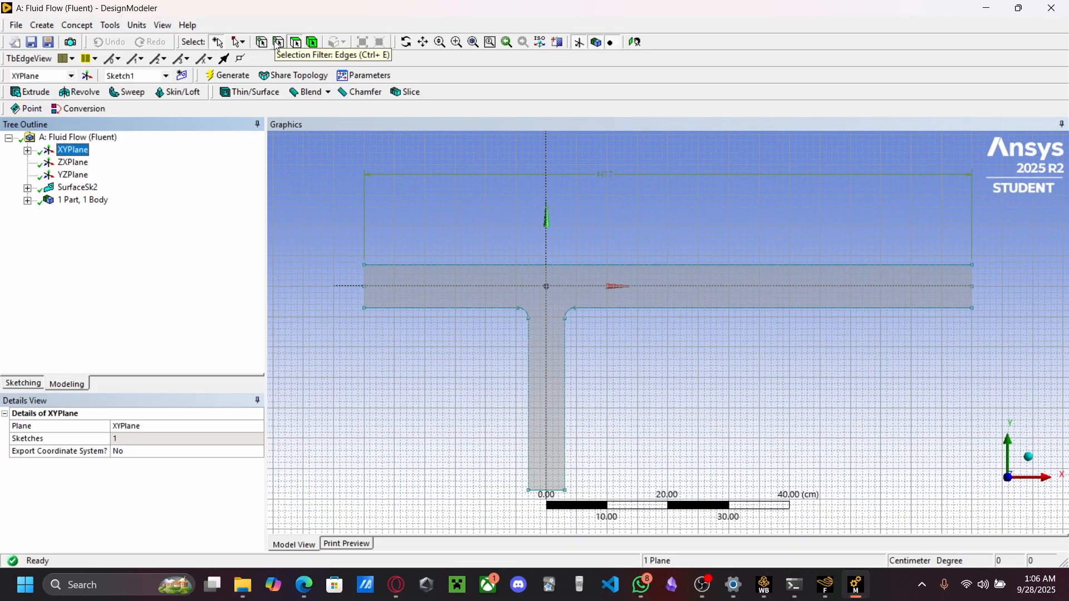
With the edge filter on, select the upper and lower left-end edges of the main pipe
left_click(279, 44)
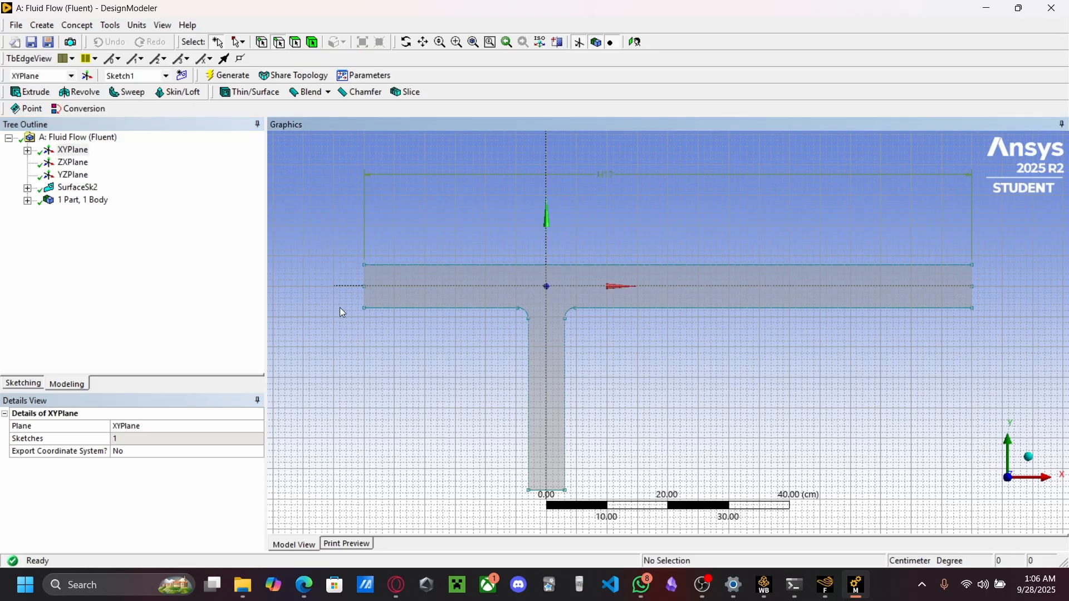
mouse_move(330, 303)
middle_mouse_down()
mouse_move(406, 316)
mouse_move(306, 275)
mouse_move(340, 316)
middle_mouse_up()
scroll(337, 315, "up", 3)
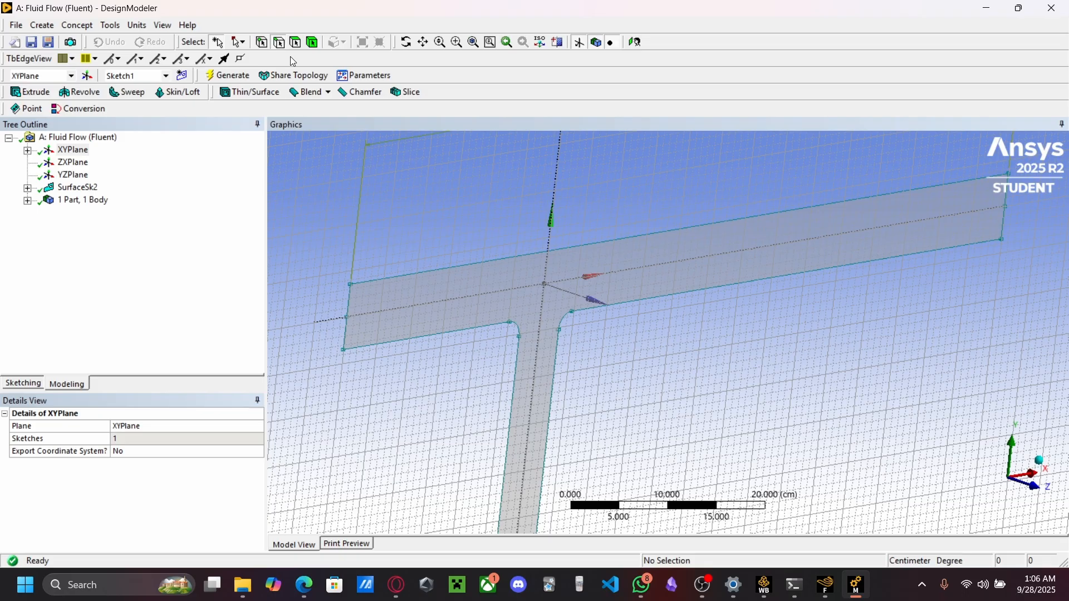
left_click(347, 304)
left_click(344, 336, "ctrl")
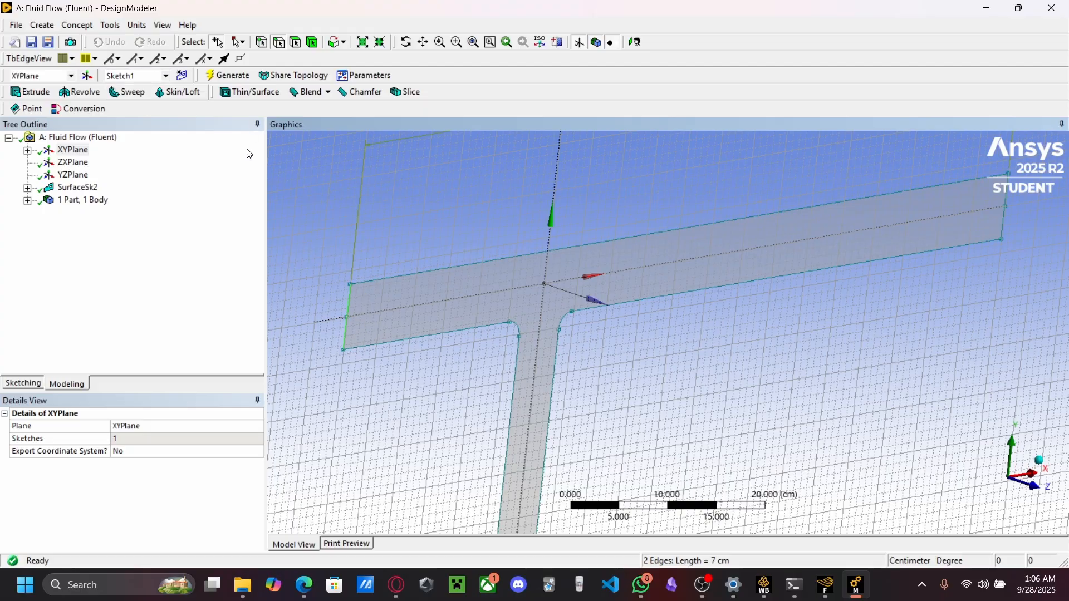
left_click(106, 27)
Create a named selection 'inlet_main' from the two left-end edges and review it in the tree
left_click(107, 26)
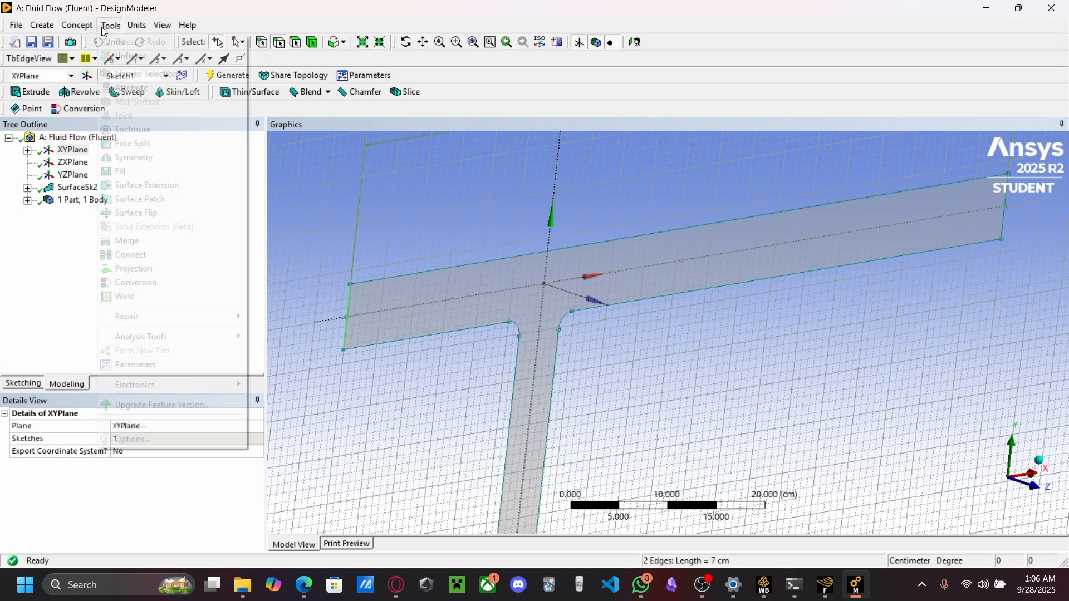
left_click(107, 26)
left_click(127, 74)
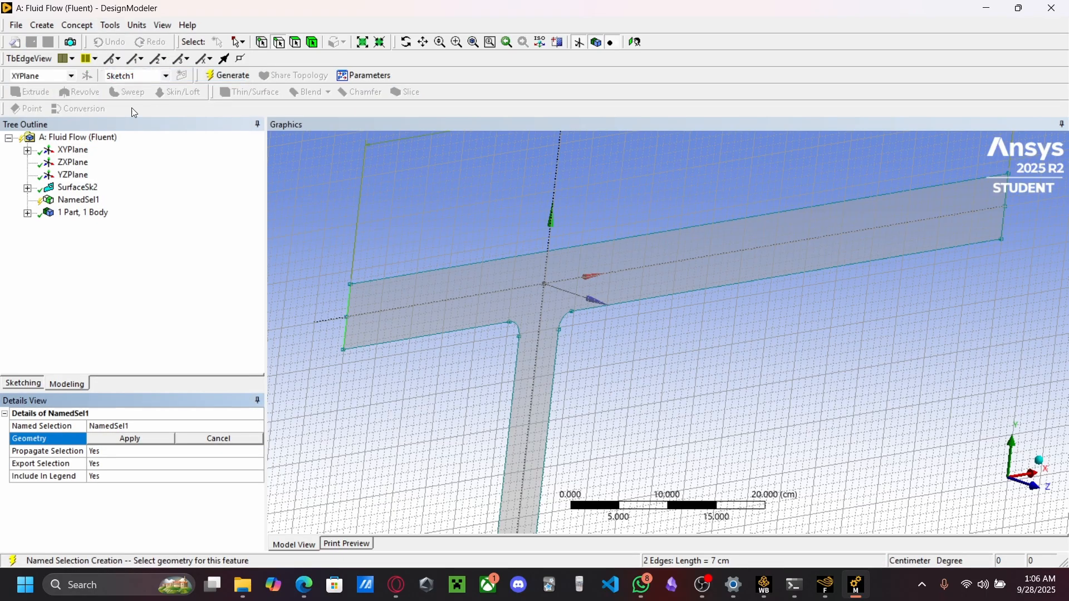
left_click(134, 425)
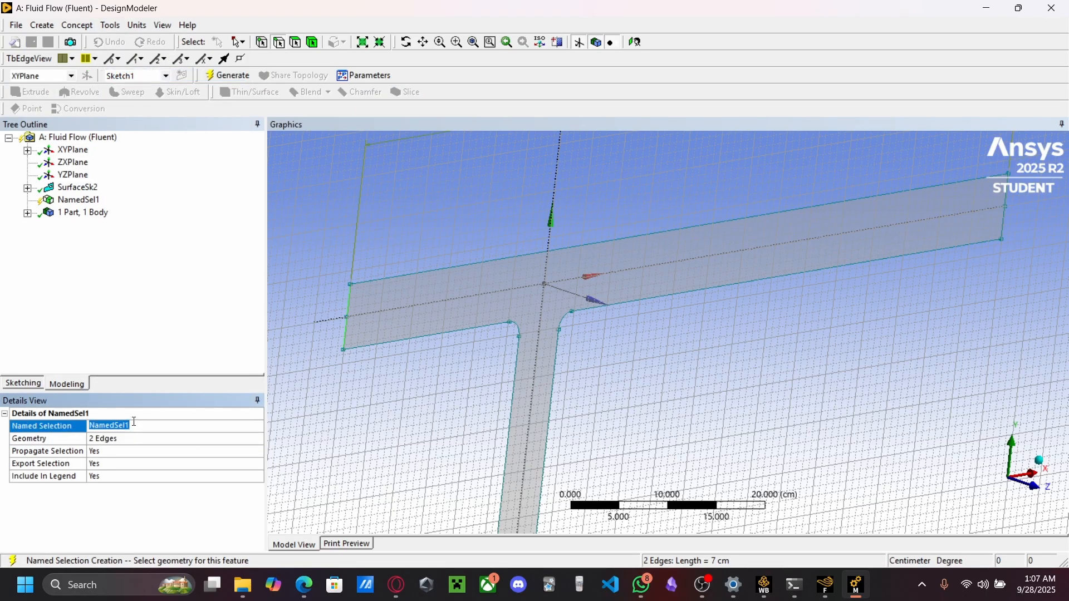
type("inlet_main")
key("Return")
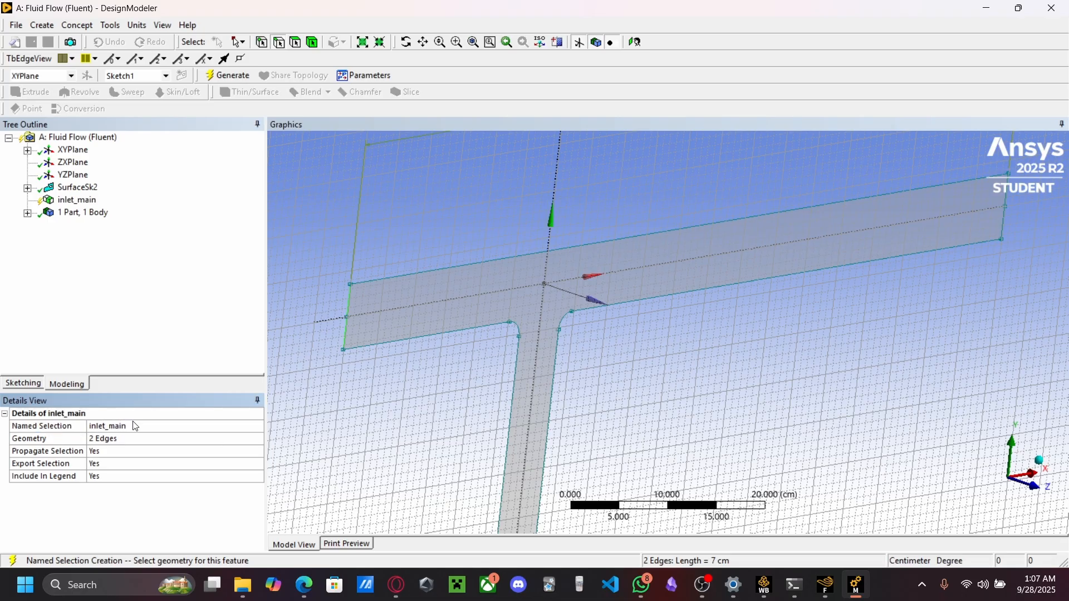
left_click(70, 202)
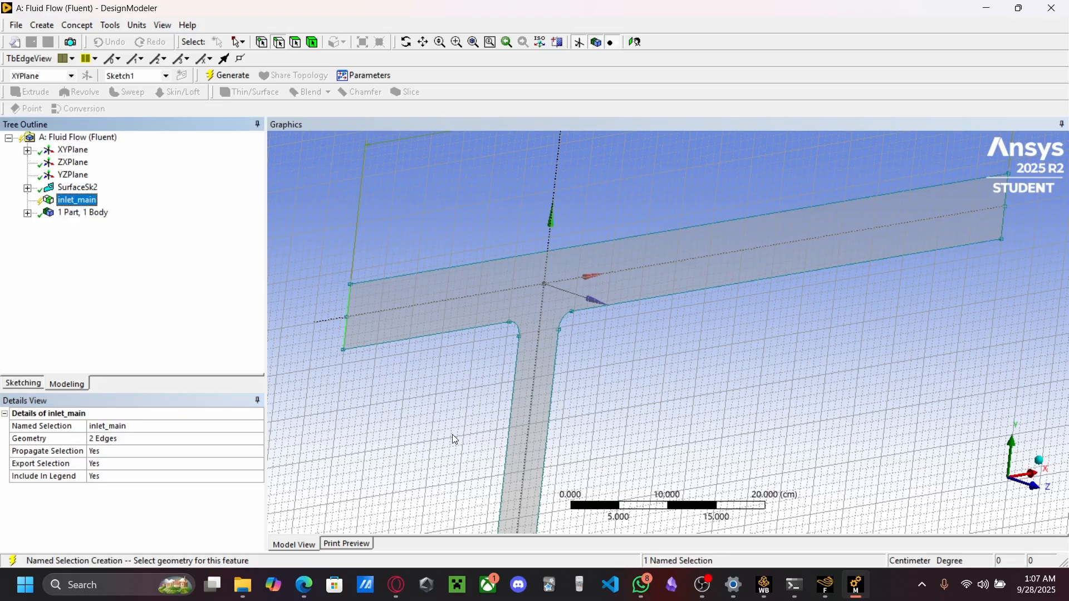
scroll(452, 438, "down", 5)
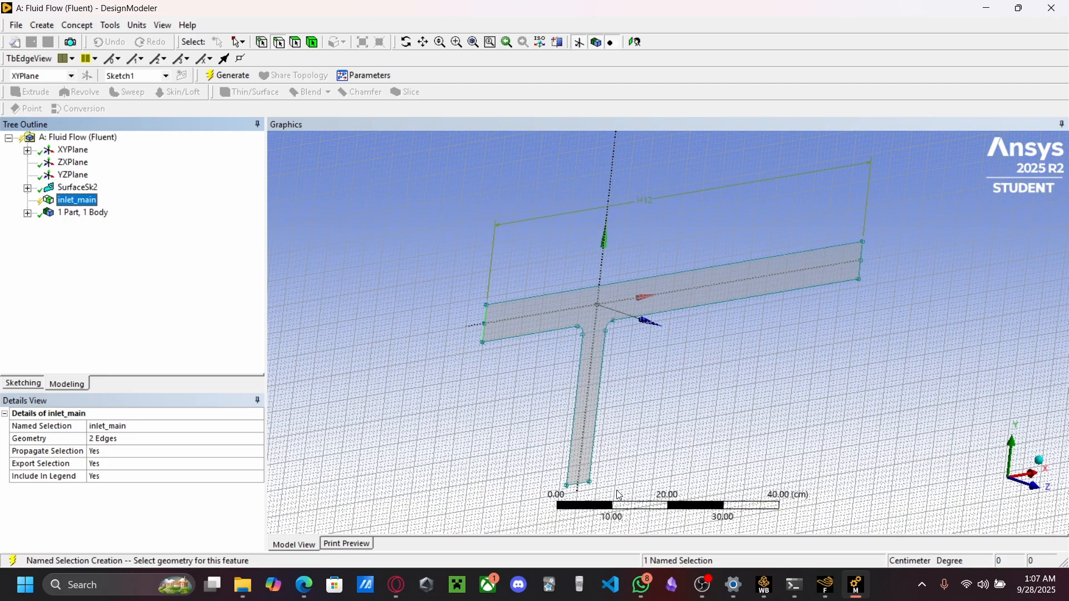
Rotate and zoom to the vertical branch's bottom end, briefly browsing the Concept menu
scroll(616, 494, "down", 1)
middle_click_drag(521, 442, 516, 383)
scroll(546, 430, "up", 6)
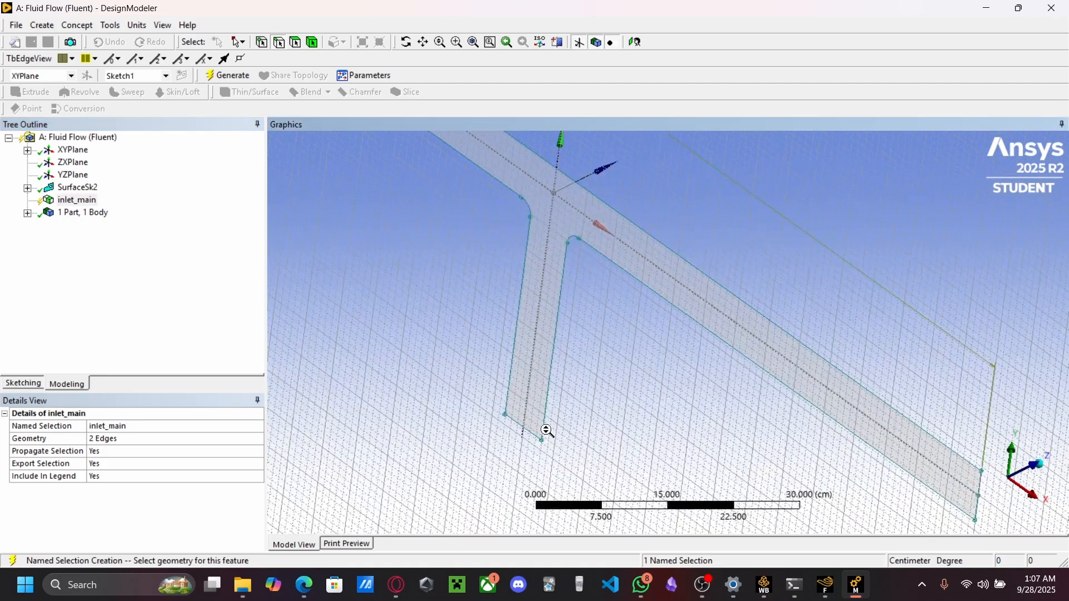
scroll(545, 430, "up", 2)
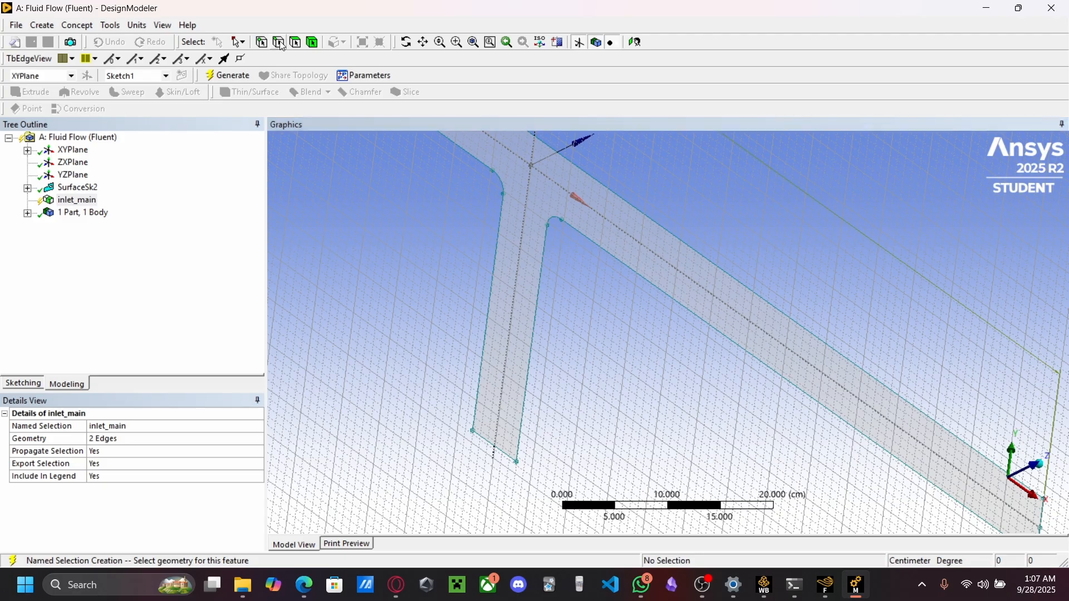
left_click(493, 449)
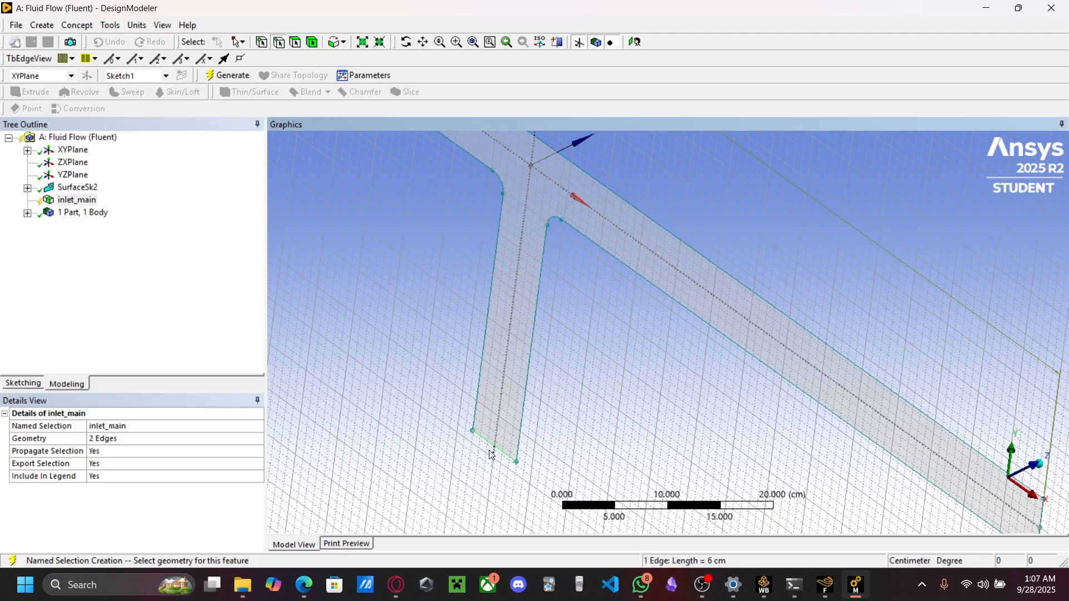
left_click(78, 26)
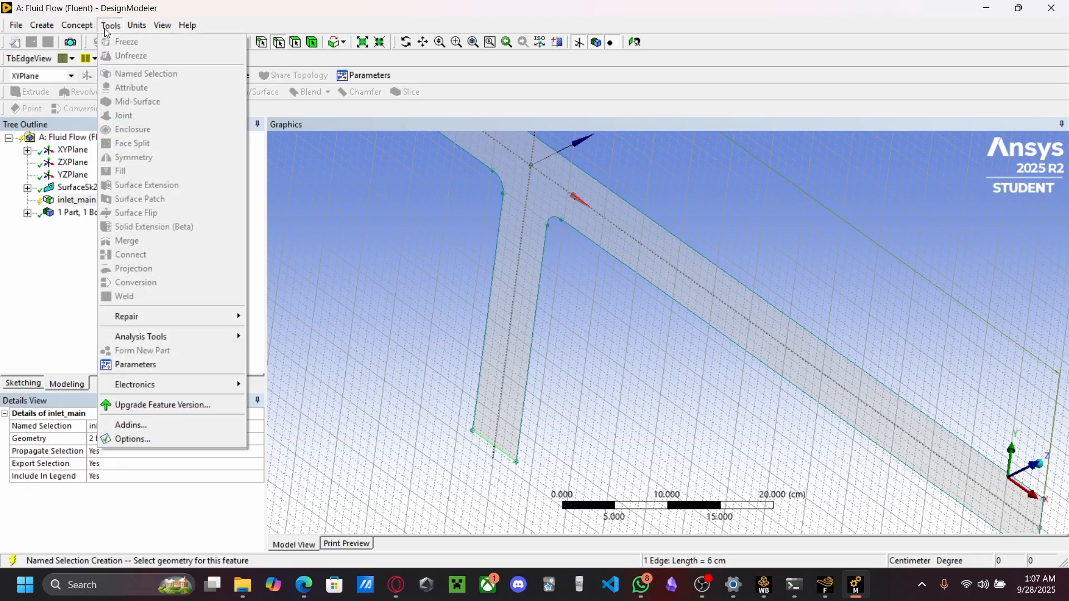
mouse_move(58, 33)
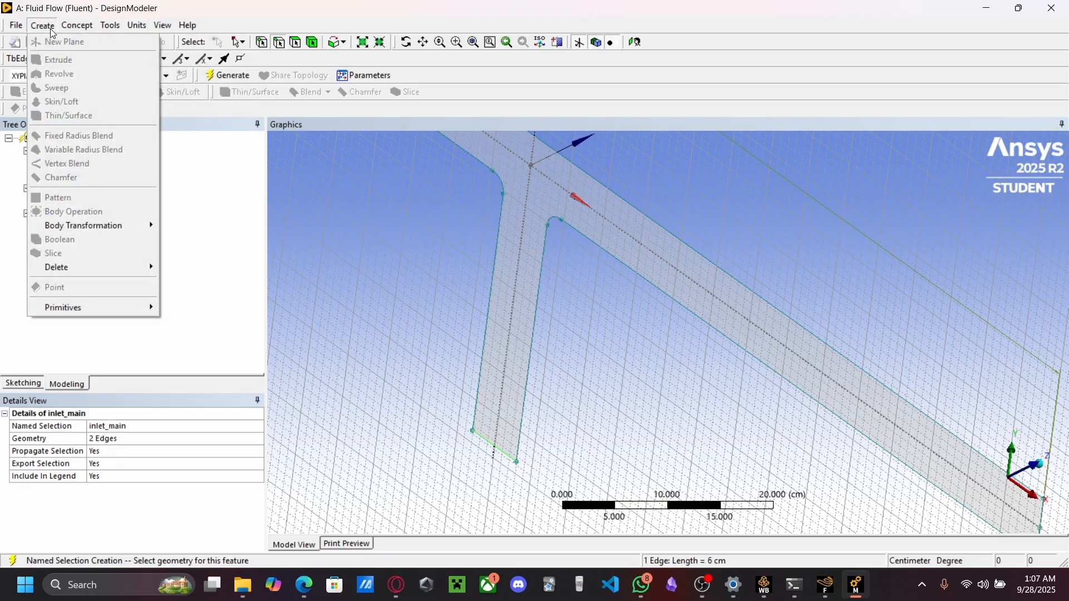
left_click(430, 320)
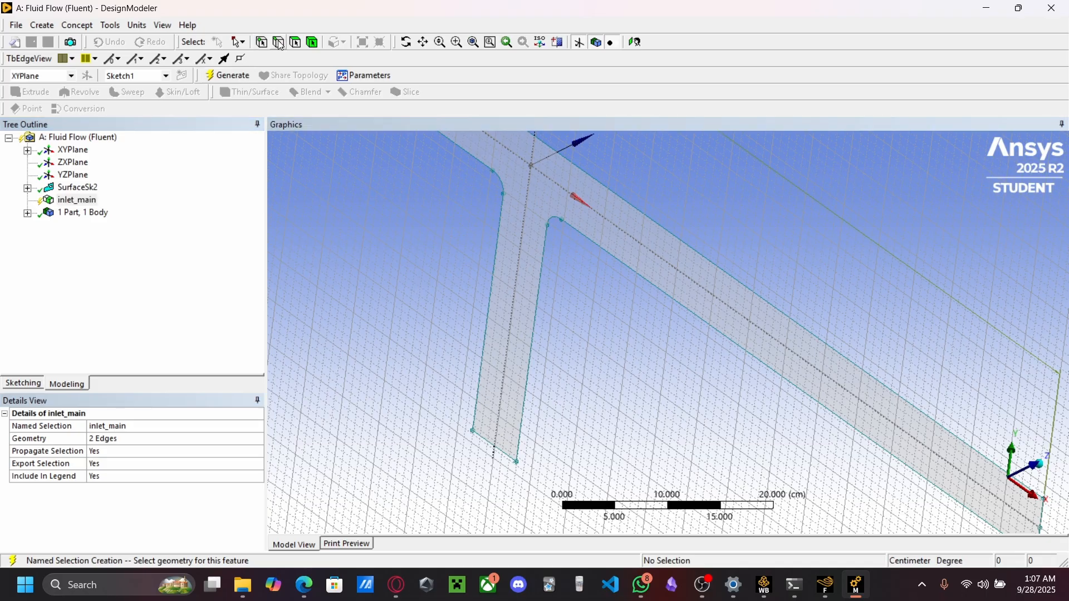
Generate to commit inlet_main, then select the vertical branch's bottom end edge with the edge filter
left_click(232, 79)
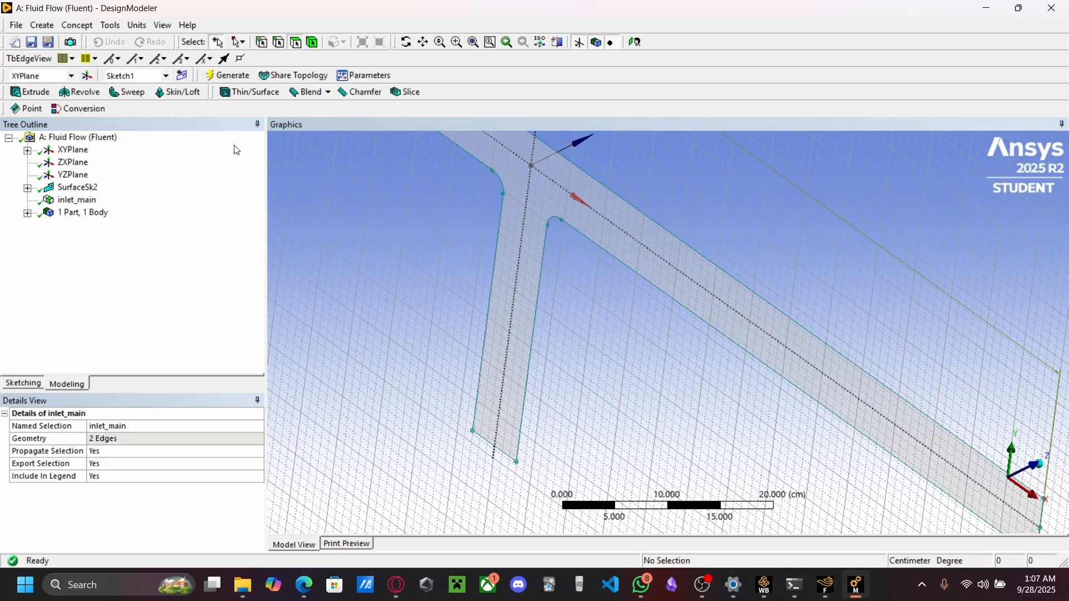
left_click(279, 43)
left_click(491, 444)
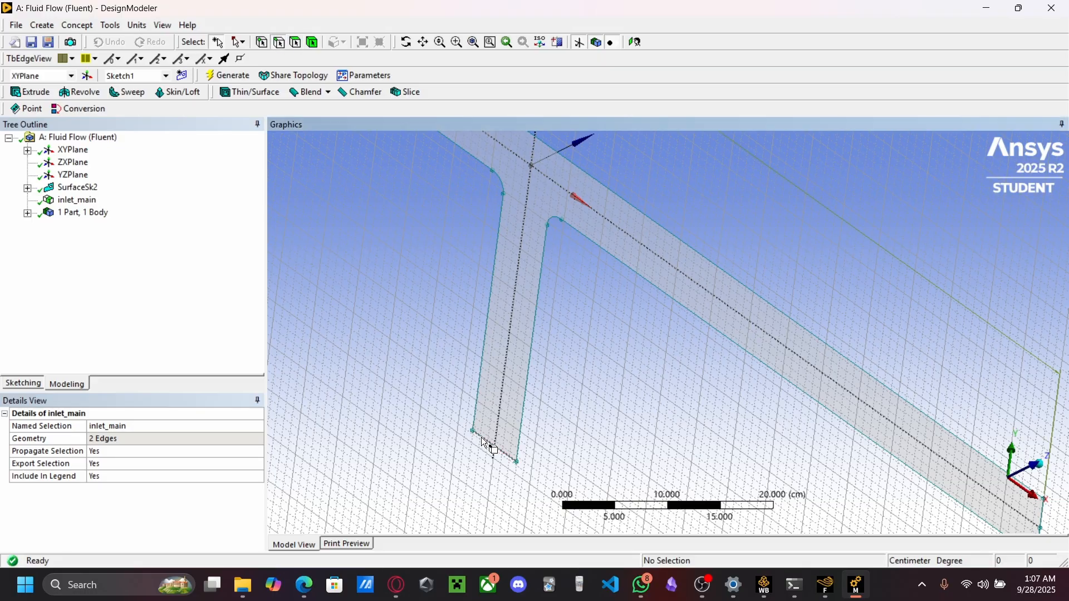
left_click(110, 27)
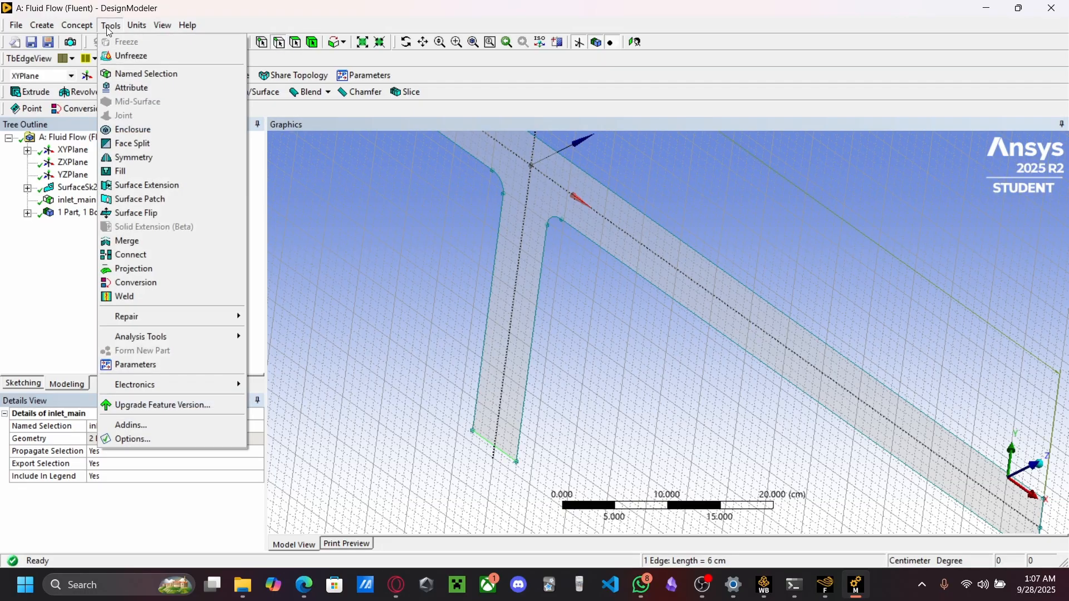
Name the vertical branch's bottom edge 'inlet_secondary' and review both inlet named selections
left_click(128, 75)
left_click(137, 425)
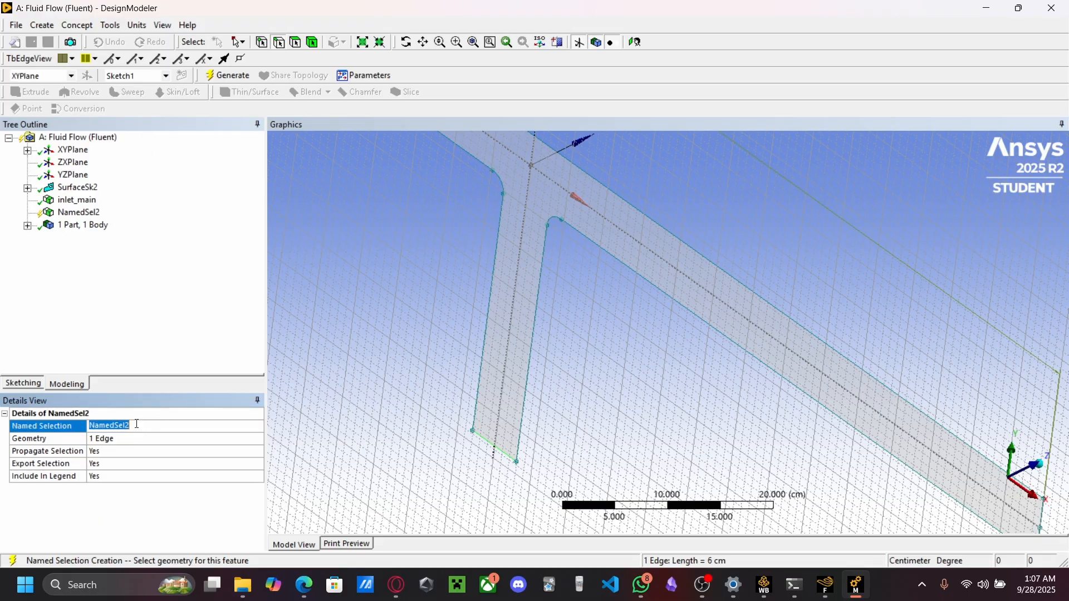
type("inlet_secondary")
key("Return")
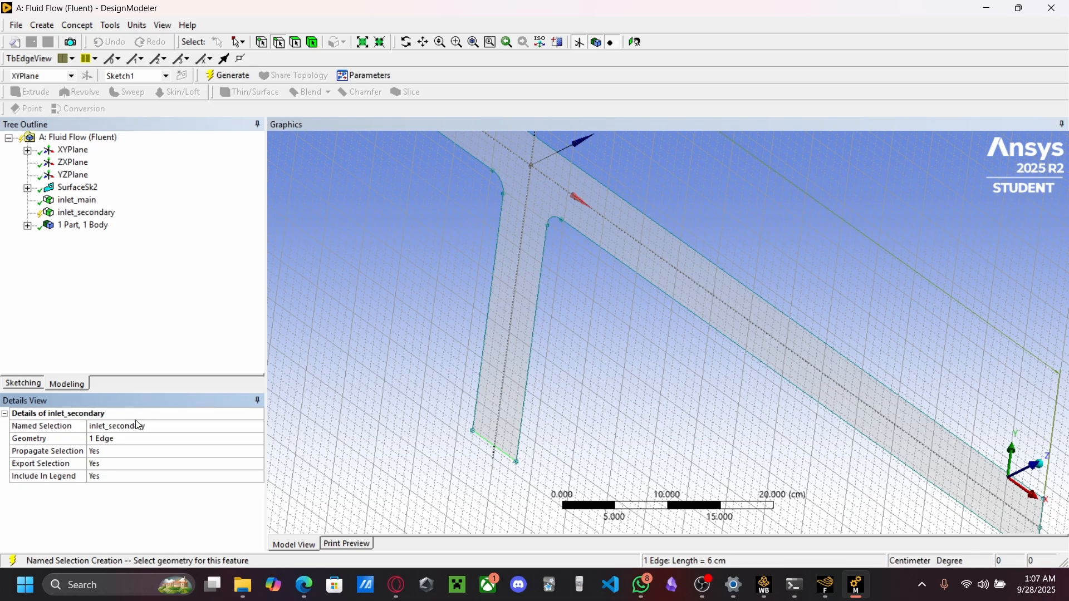
left_click(406, 407)
scroll(407, 232, "down", 3)
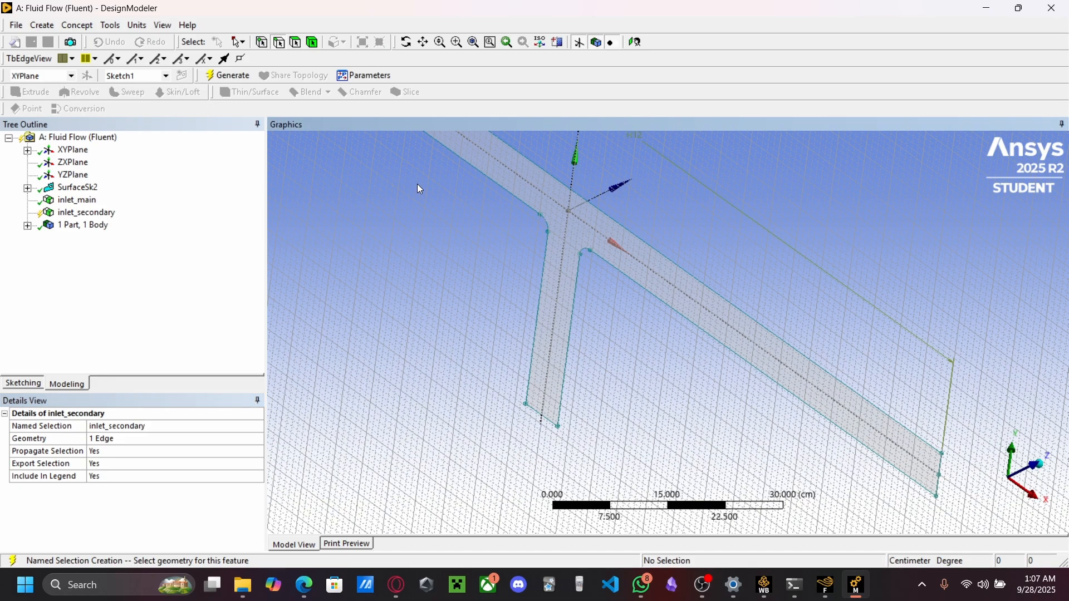
scroll(420, 189, "down", 2)
scroll(506, 165, "down", 1)
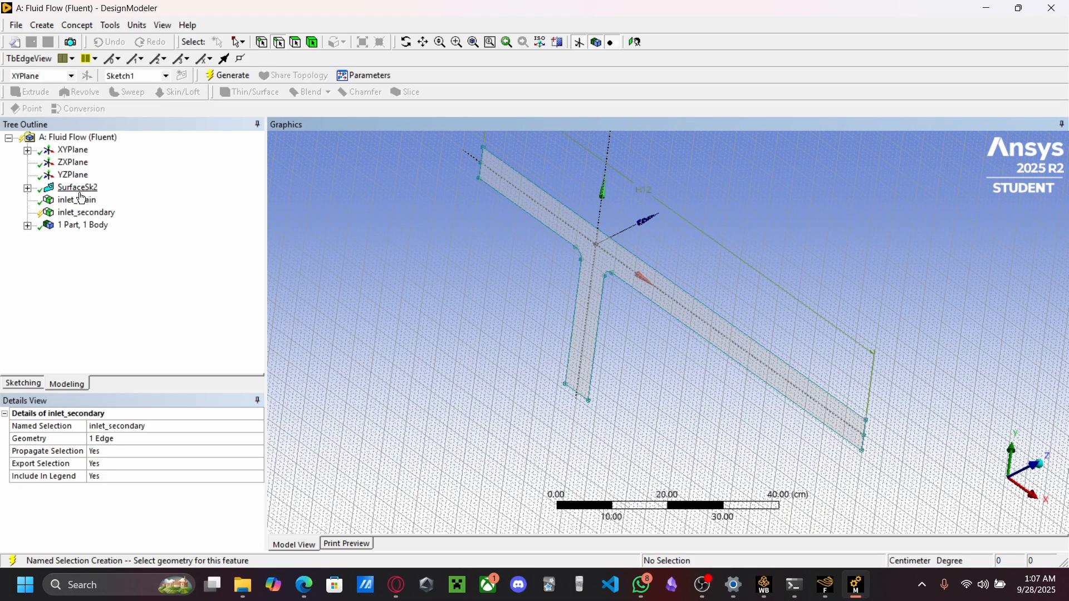
left_click(77, 200)
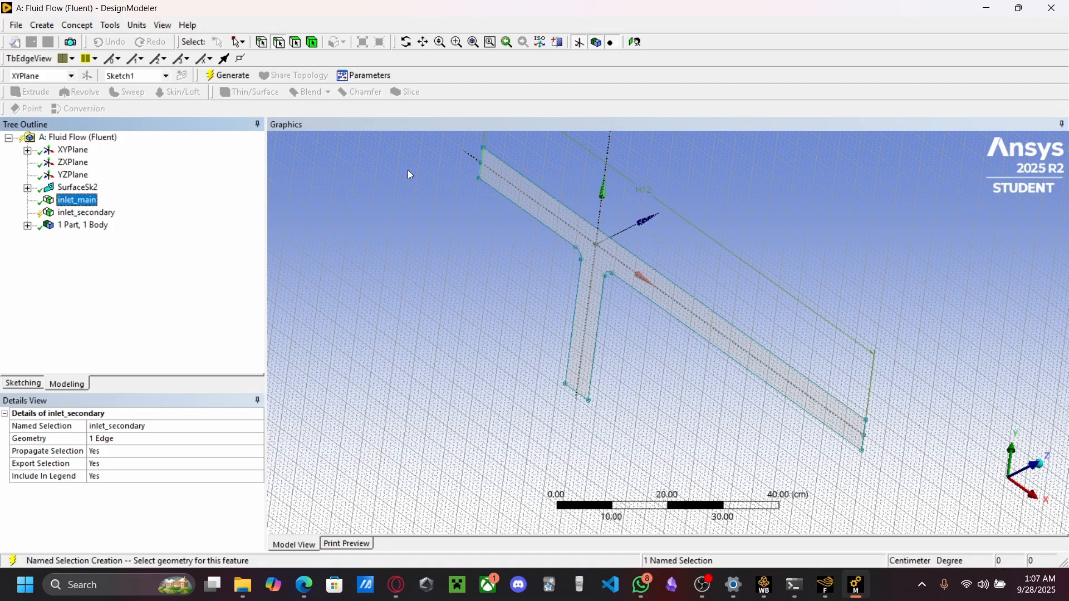
left_click(85, 213)
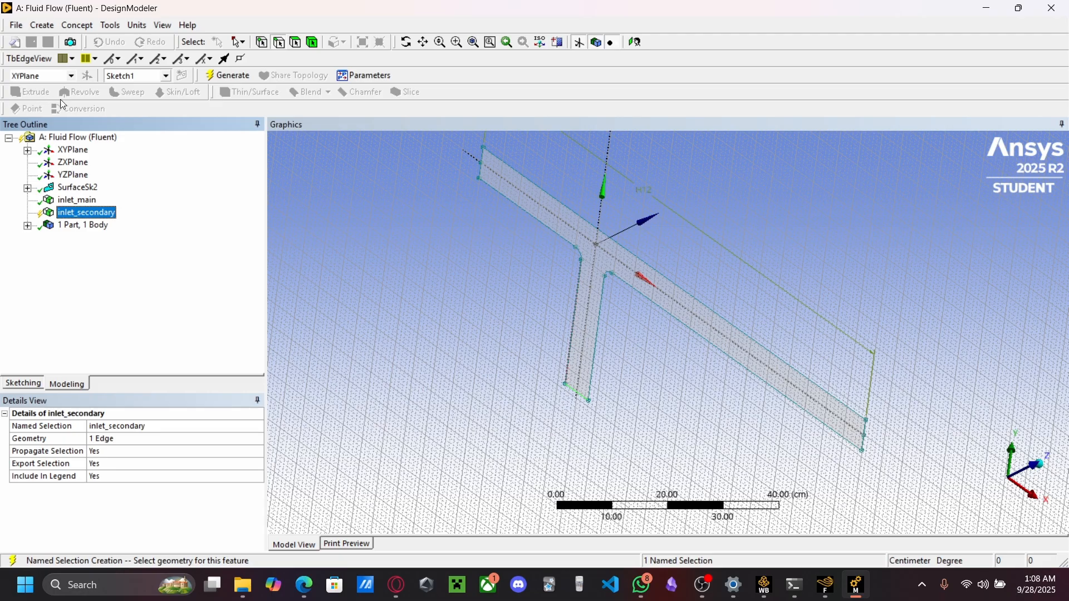
View the model normal to the XY plane, zoom in and tilt it slightly
right_click(73, 150)
left_click(98, 157)
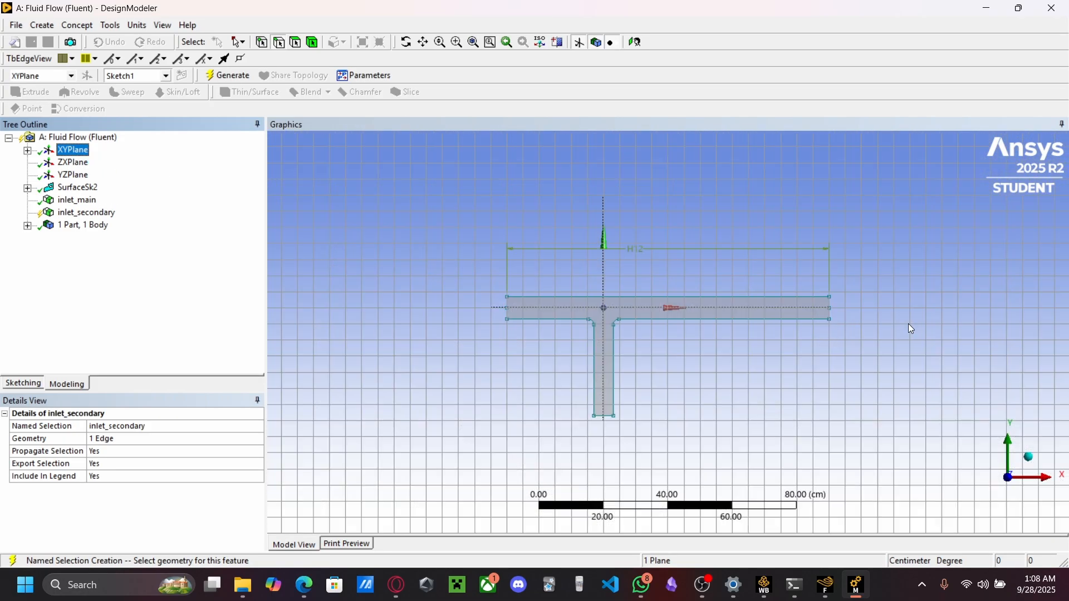
scroll(891, 312, "up", 2)
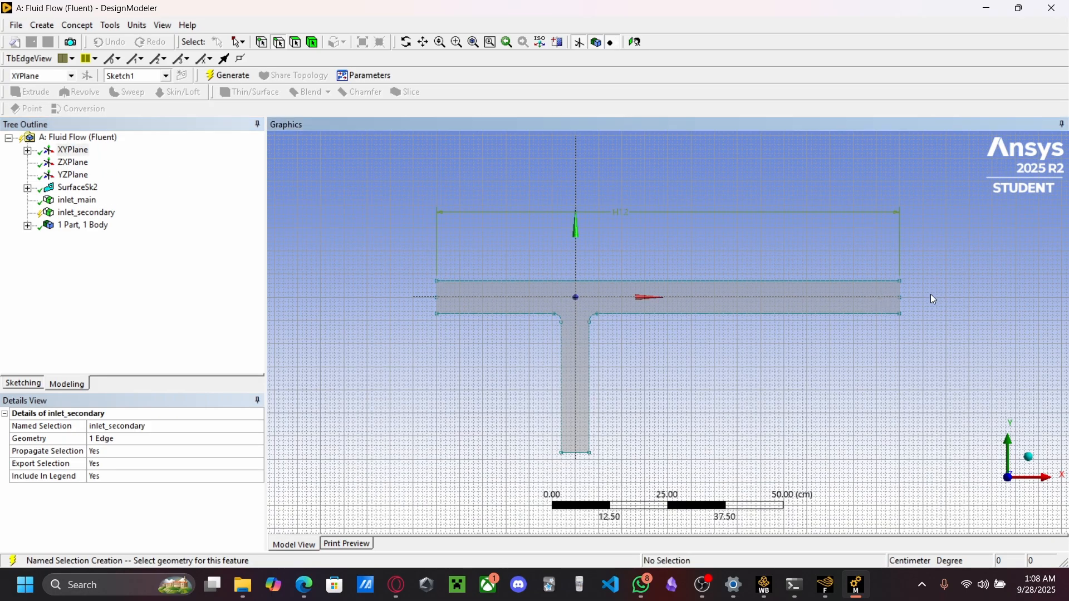
middle_click_drag(931, 294, 915, 287)
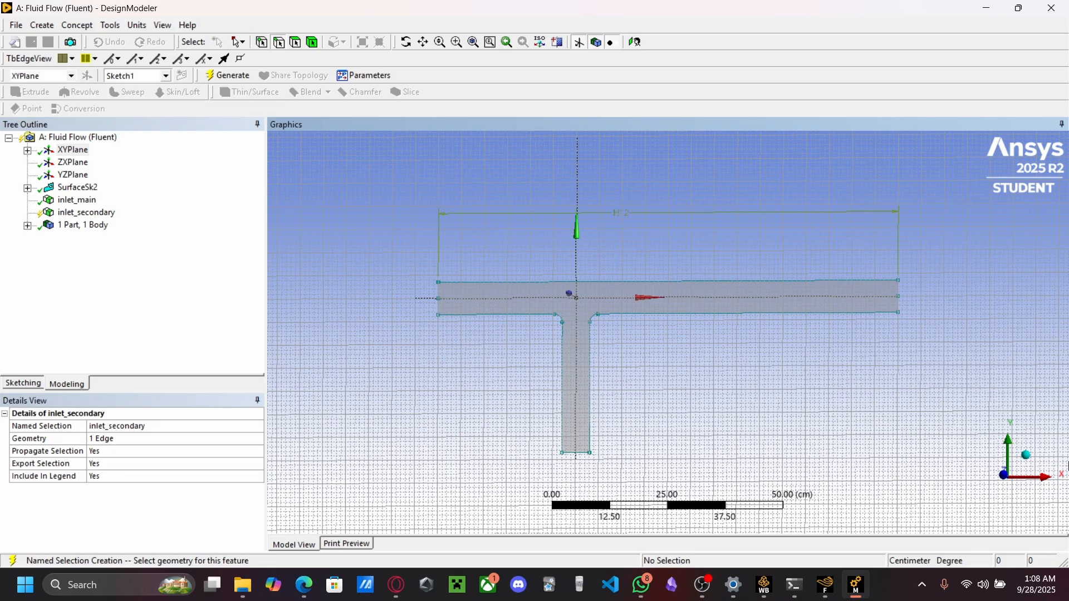
Zoom to the main pipe's right end and generate the inlet_secondary named selection
left_click(1026, 455)
scroll(859, 397, "up", 3)
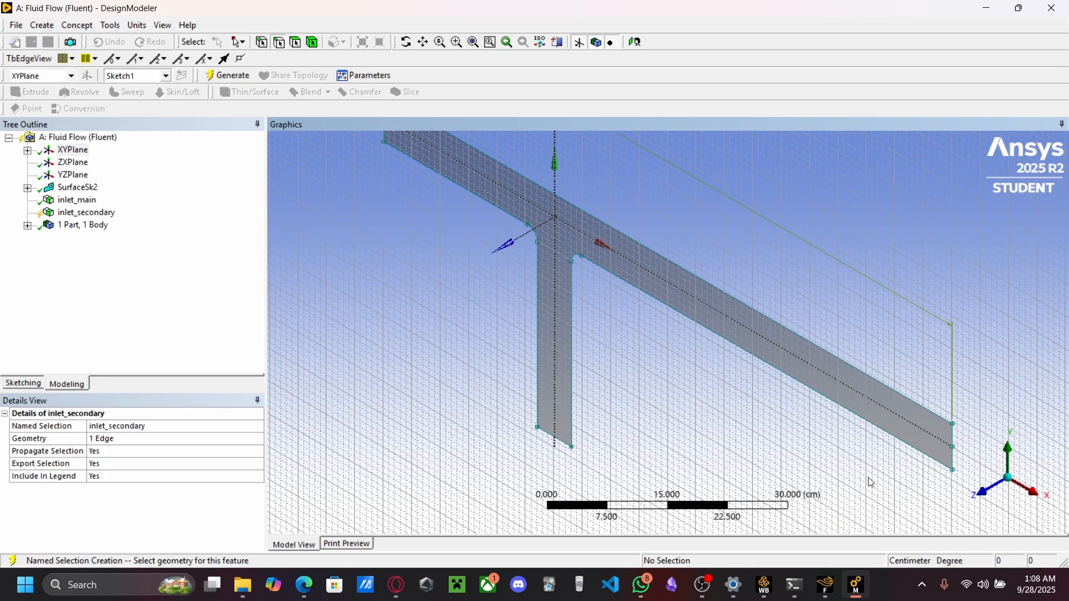
left_click(423, 42)
left_click_drag(647, 383, 481, 277)
scroll(876, 346, "up", 4)
scroll(929, 316, "up", 1)
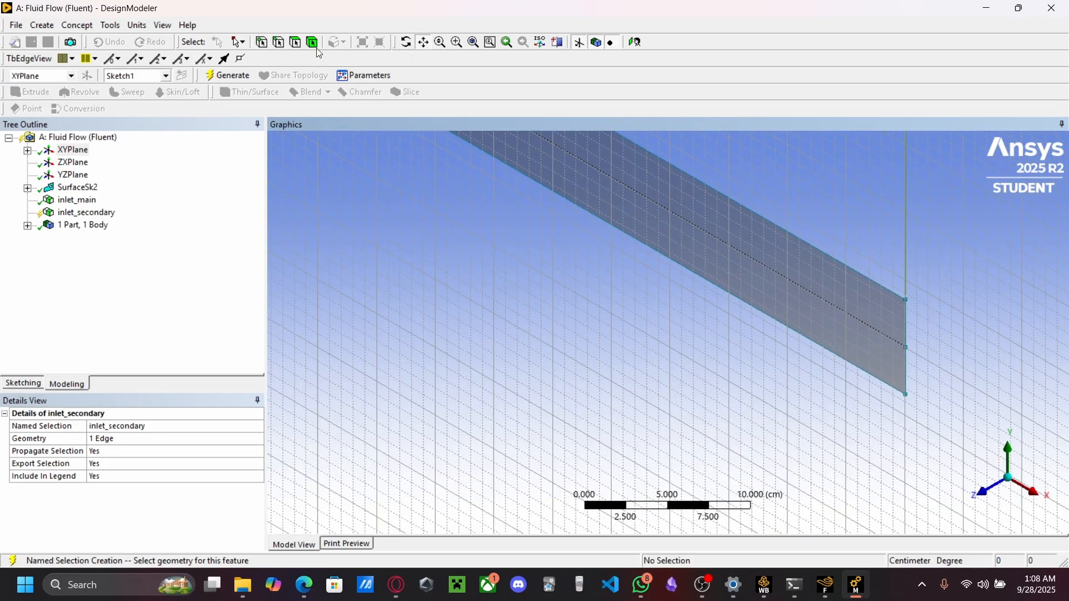
left_click(284, 44)
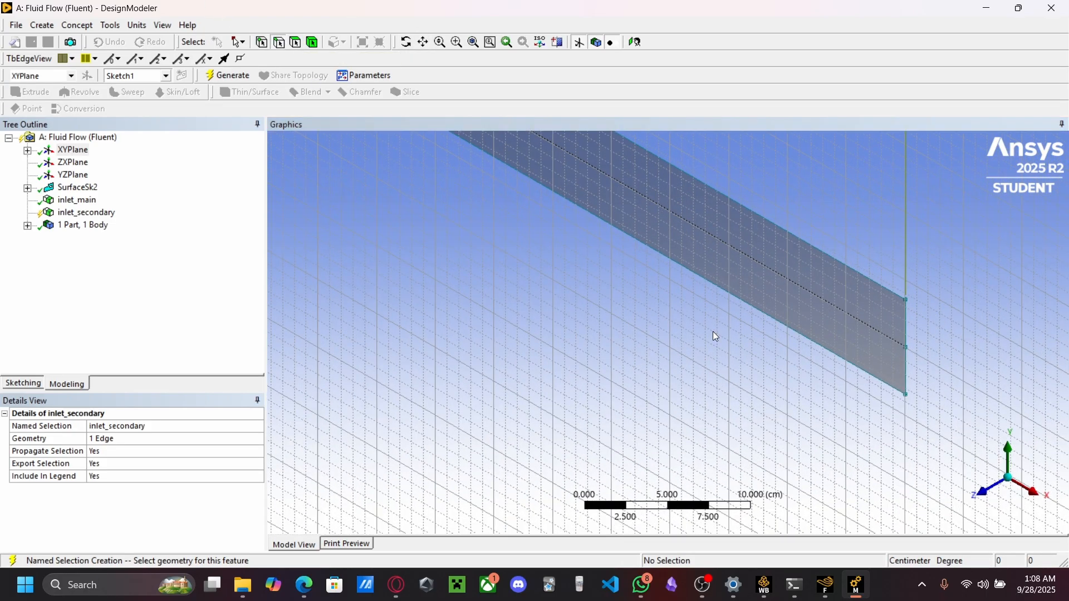
left_click(908, 337)
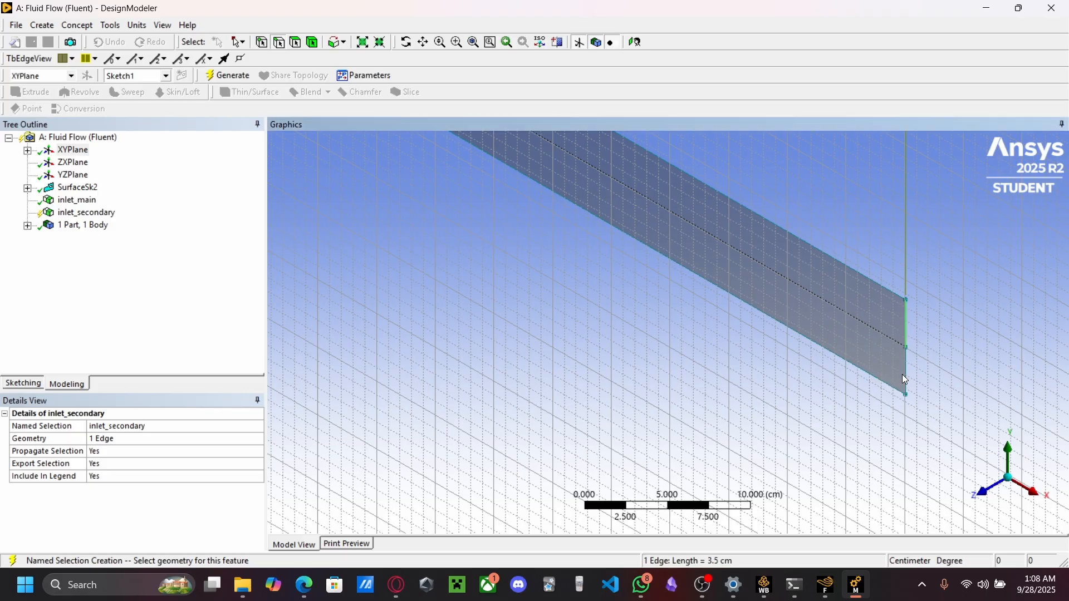
left_click(906, 361, "ctrl")
left_click(73, 27)
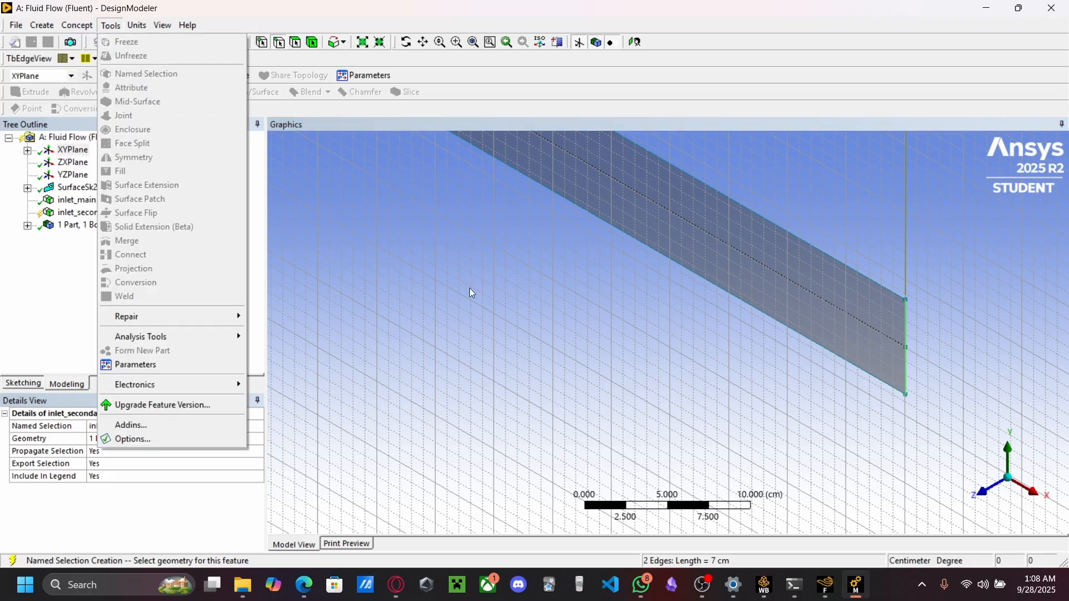
left_click(561, 290)
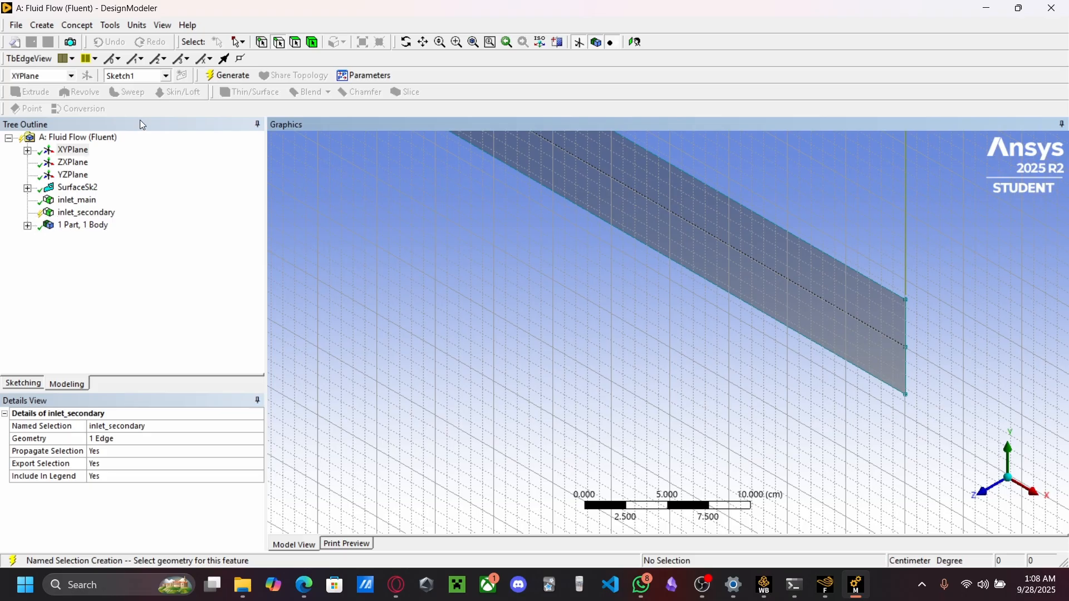
left_click(226, 77)
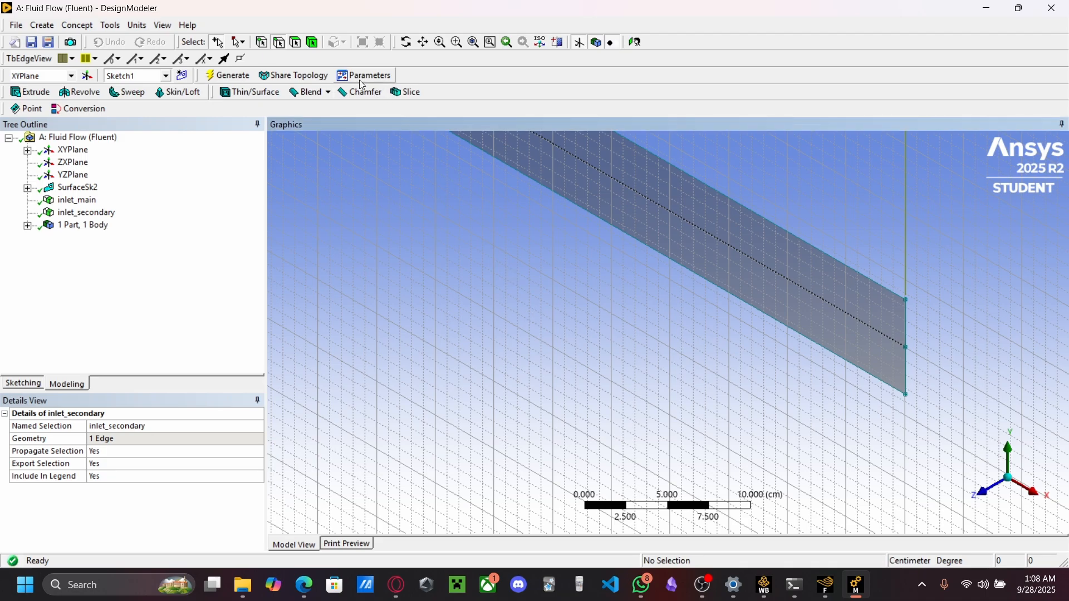
Group the two right-end edges into a named selection 'outlet' and generate it
left_click(280, 46)
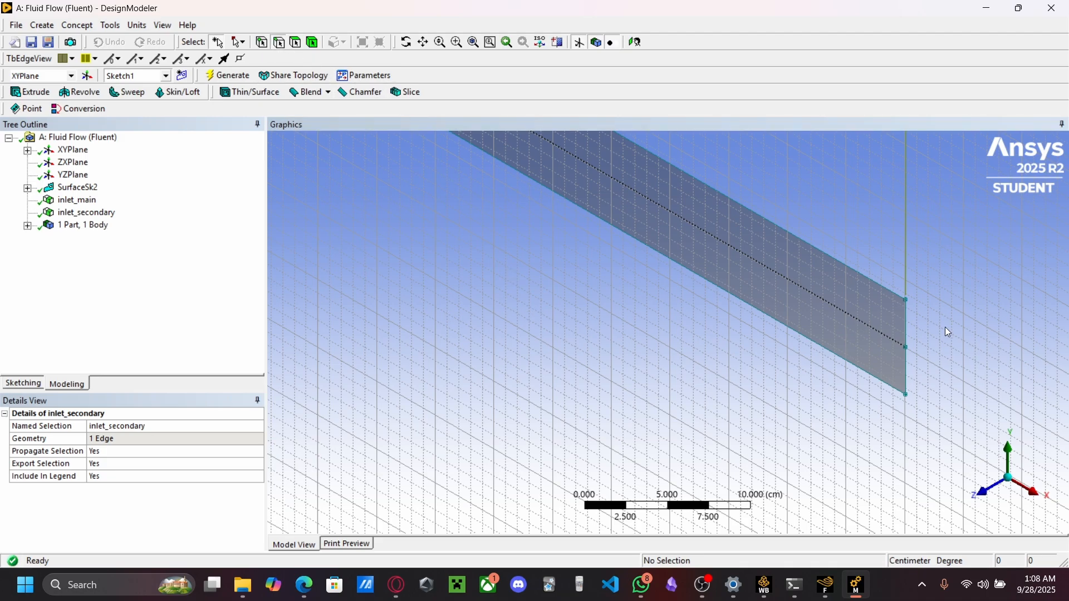
left_click(904, 323)
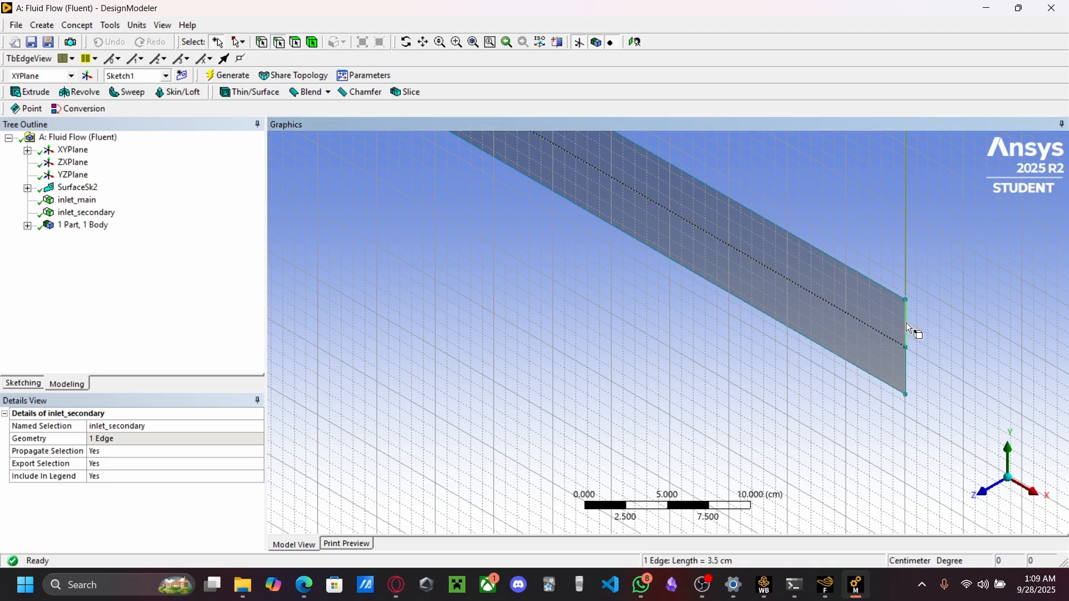
left_click(906, 366, "ctrl")
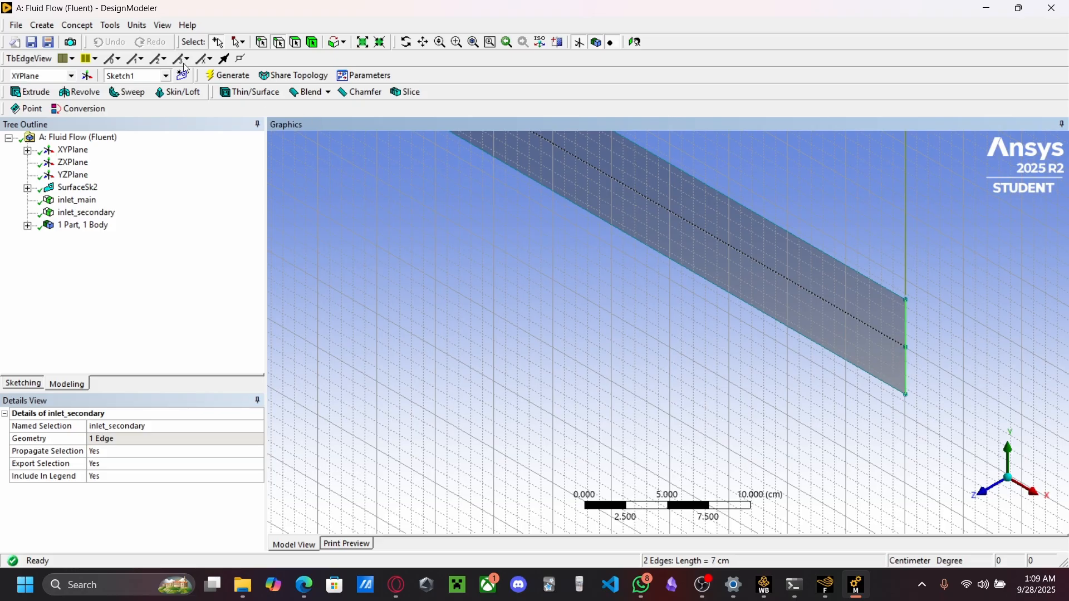
left_click(119, 26)
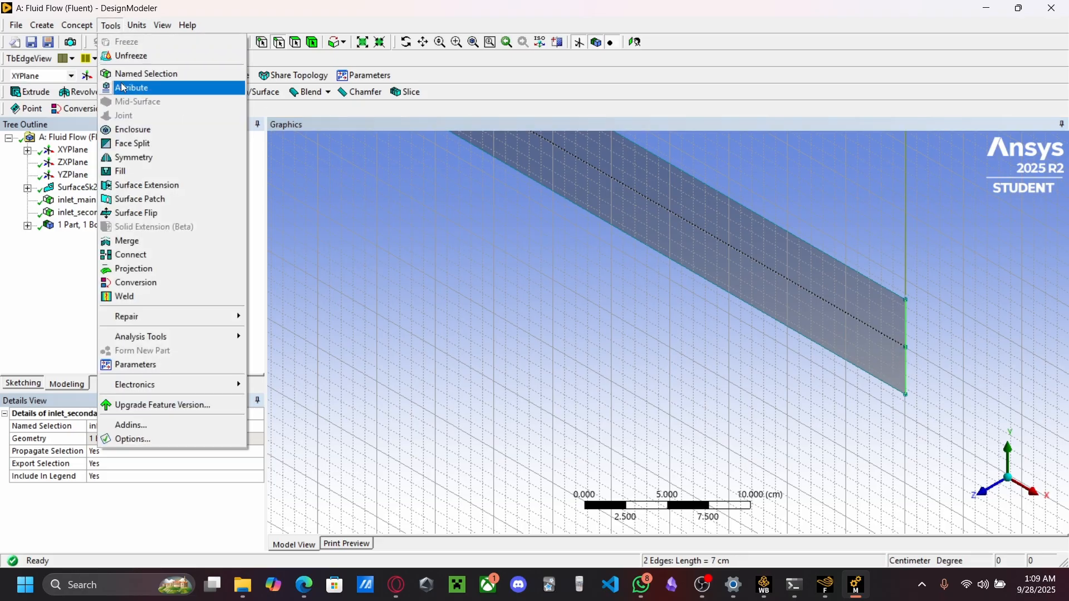
left_click(136, 74)
left_click(132, 427)
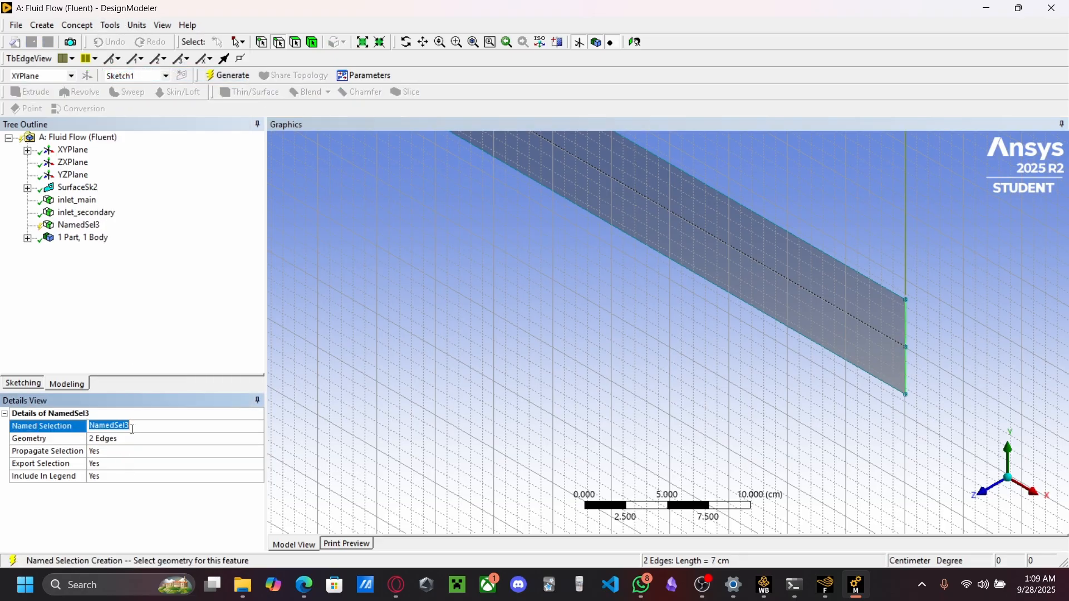
type("outlet")
key("Return")
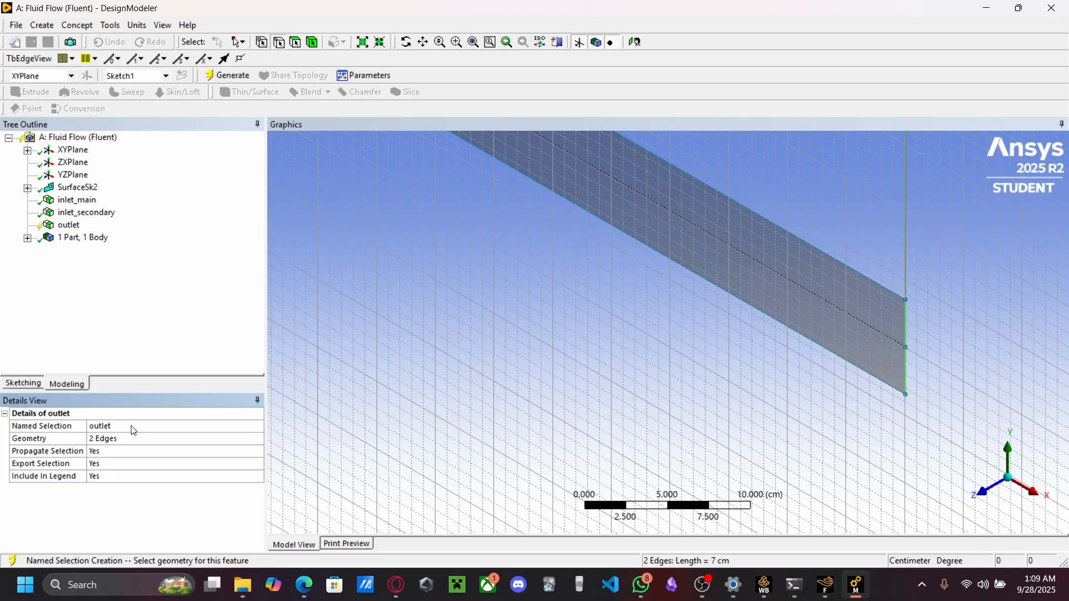
left_click(109, 303)
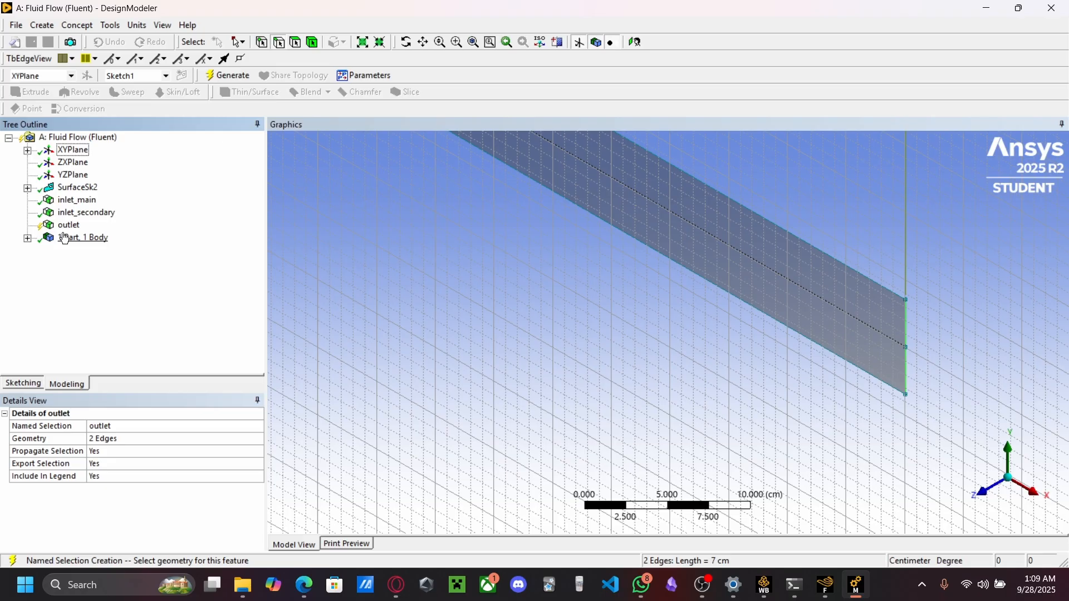
left_click(228, 75)
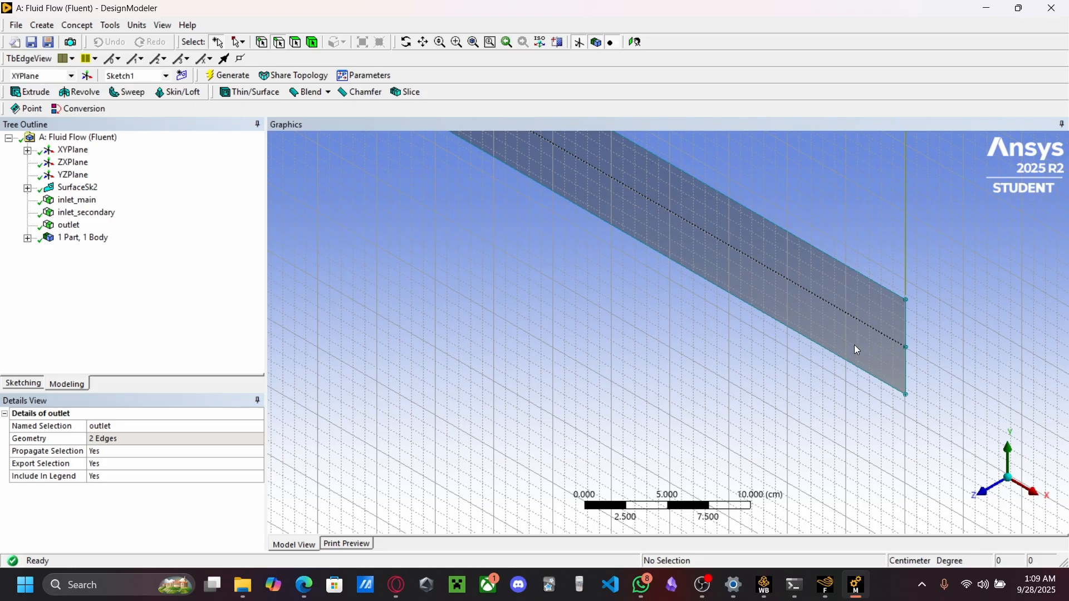
Zoom out and orbit to an oblique view of the whole T-junction, clearing the edge selection
scroll(512, 301, "down", 2)
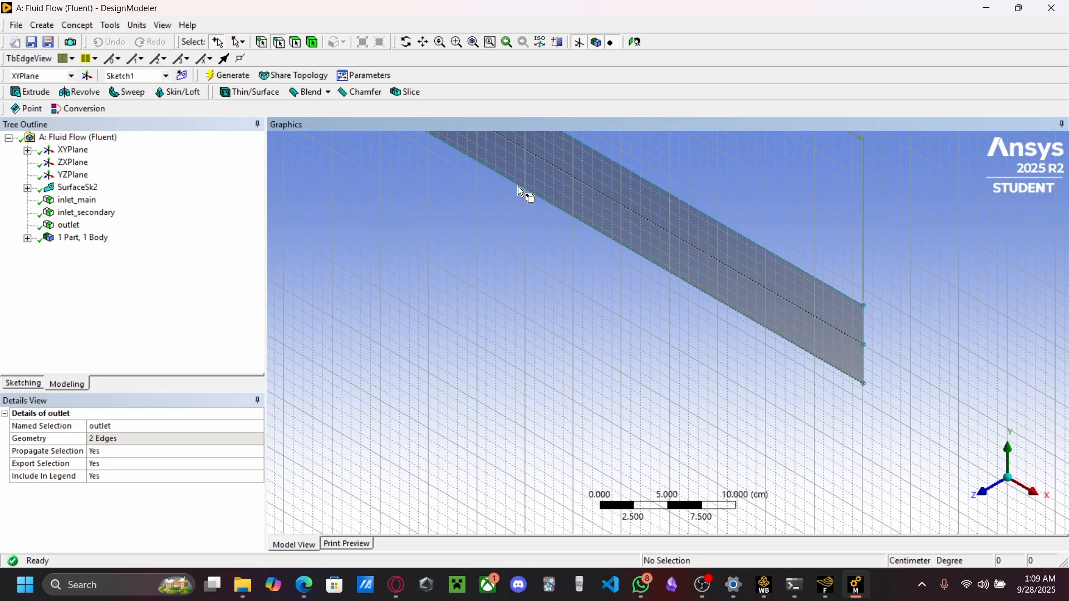
scroll(518, 186, "down", 5)
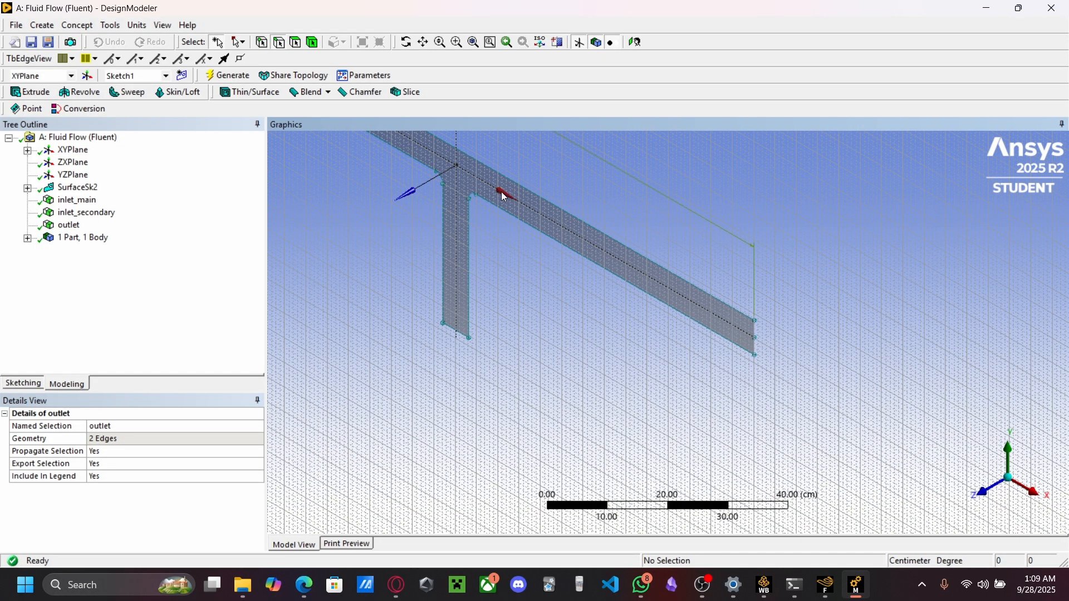
left_click(1038, 495)
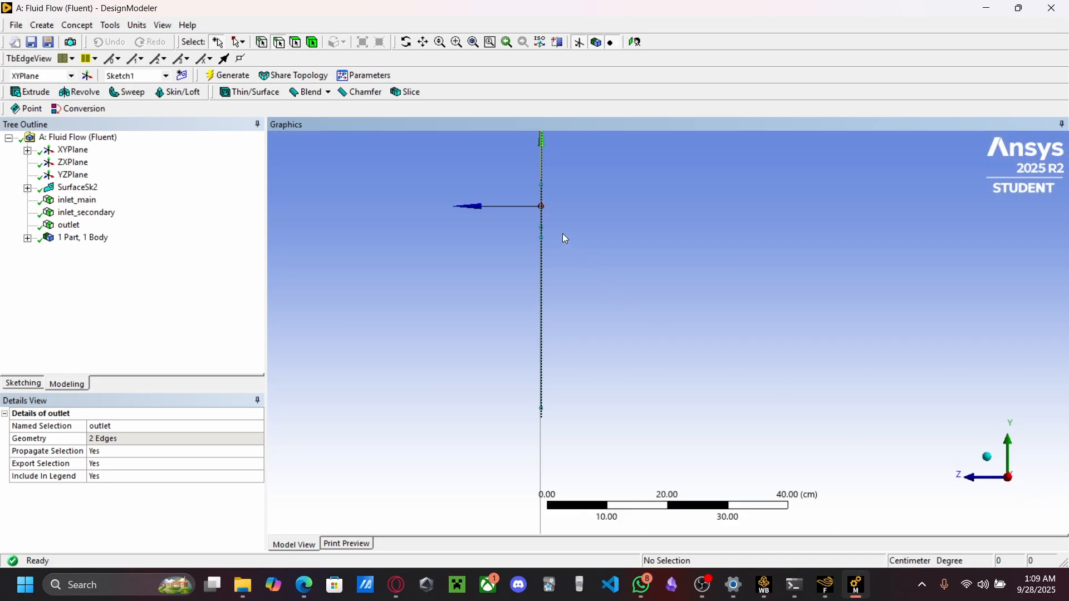
middle_click_drag(583, 225, 651, 232)
left_click(728, 273)
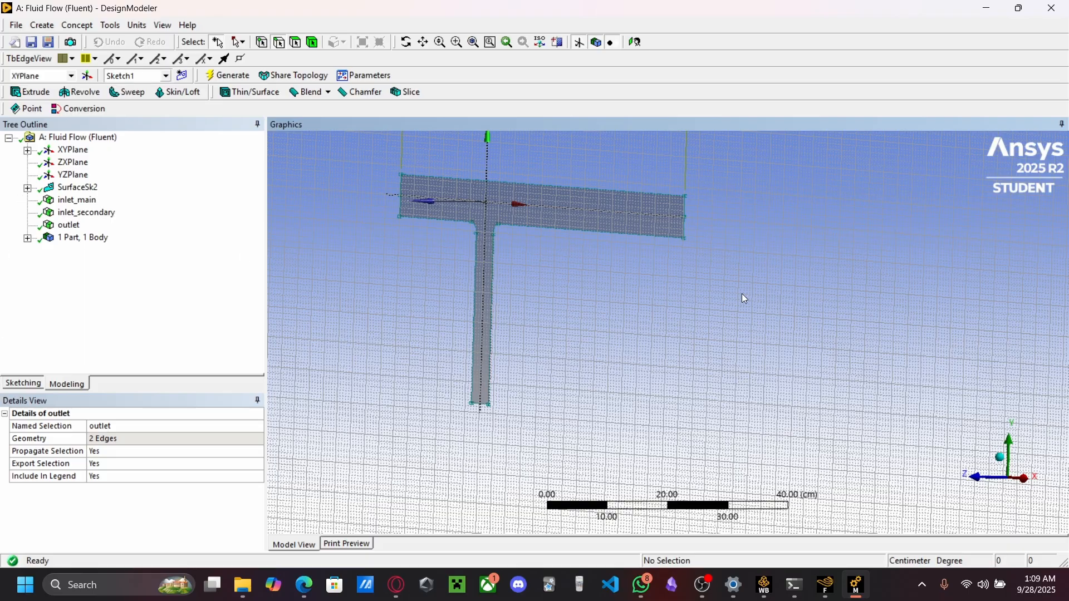
middle_click_drag(554, 237, 376, 178)
Expand XYPlane to show Sketch1 and inspect the ZX, YZ and XY planes
left_click(27, 150)
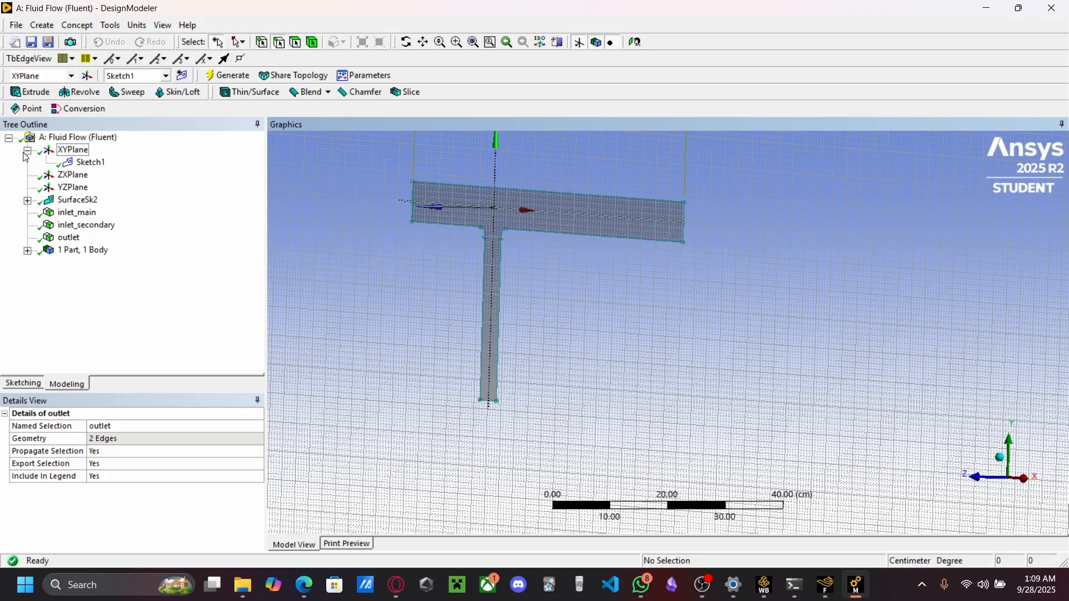
left_click(72, 175)
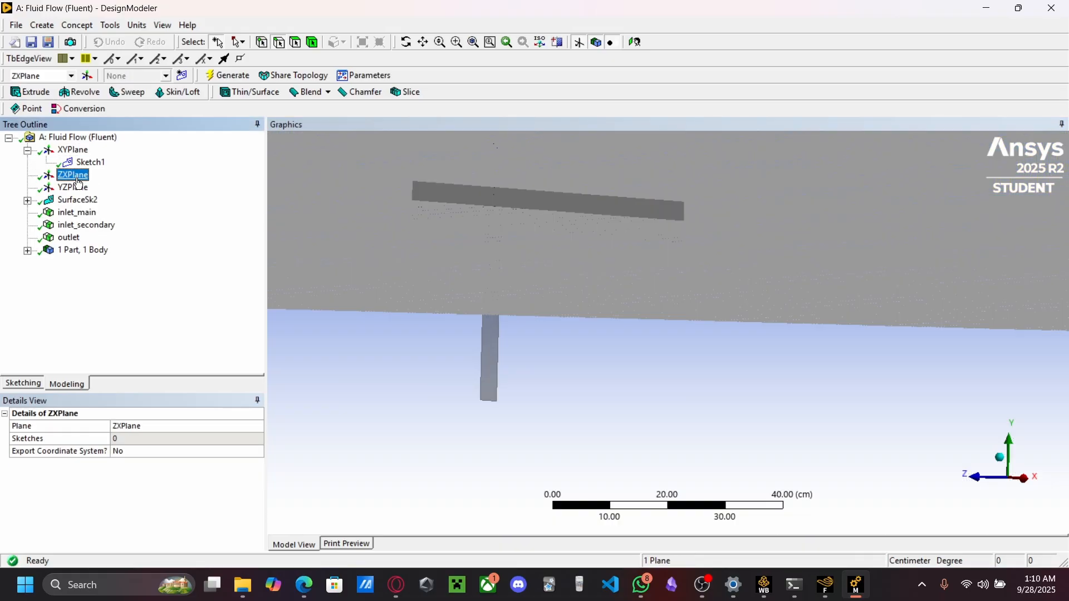
scroll(539, 274, "up", 2)
scroll(538, 270, "down", 12)
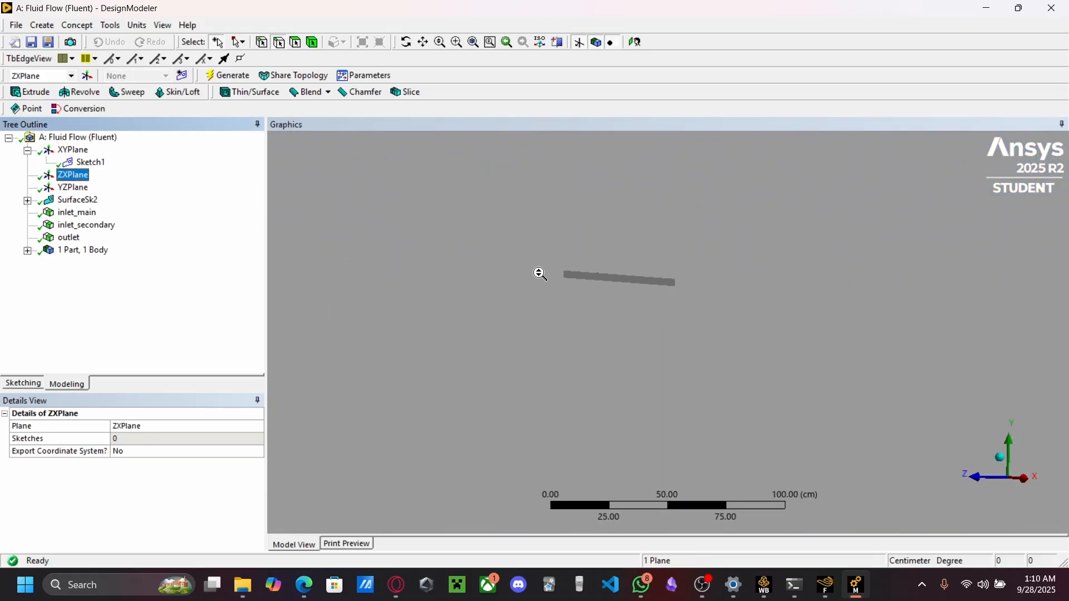
scroll(538, 270, "up", 4)
left_click(72, 188)
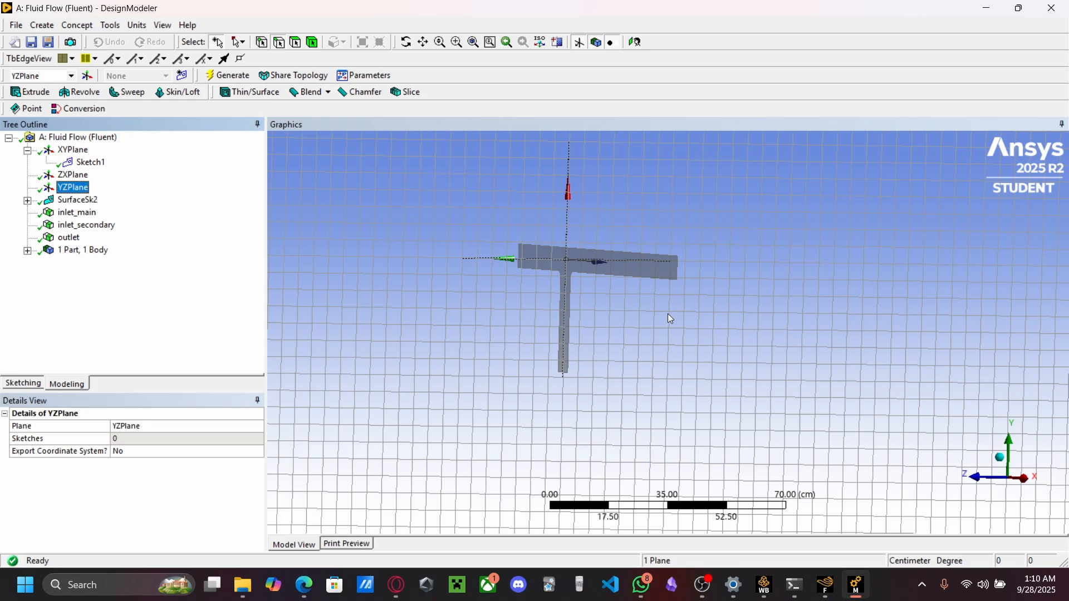
middle_click_drag(668, 318, 721, 317)
left_click(85, 153)
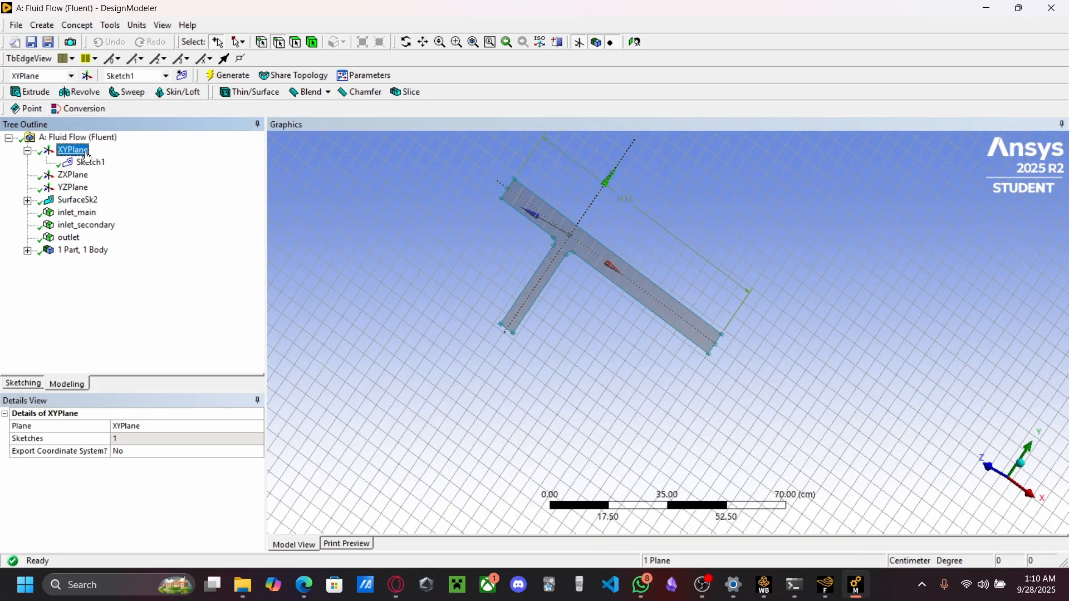
middle_click_drag(739, 394, 668, 434)
left_click(72, 174)
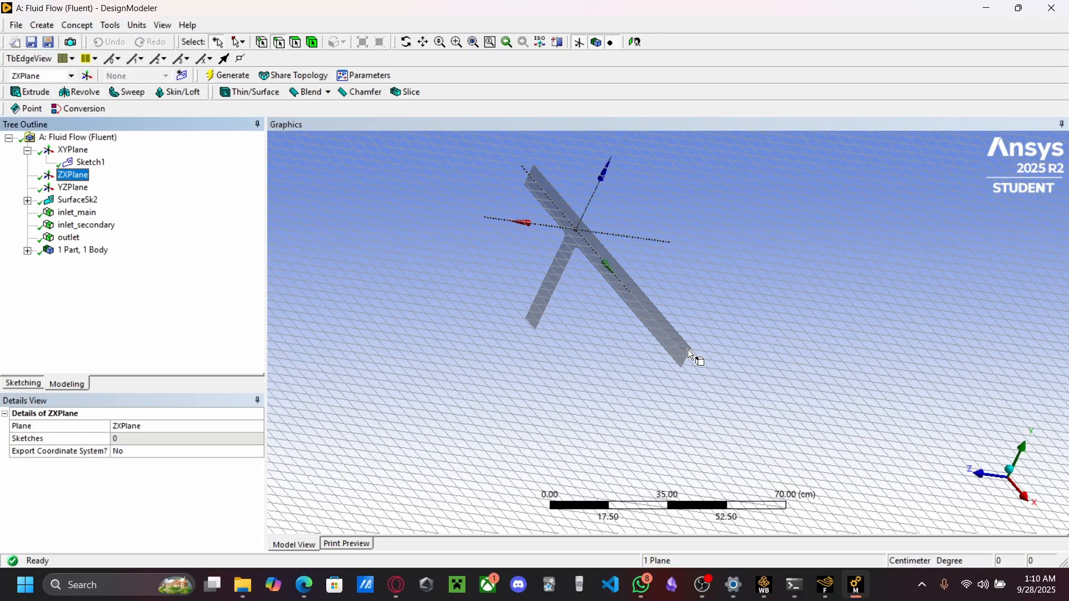
middle_click_drag(692, 354, 739, 363)
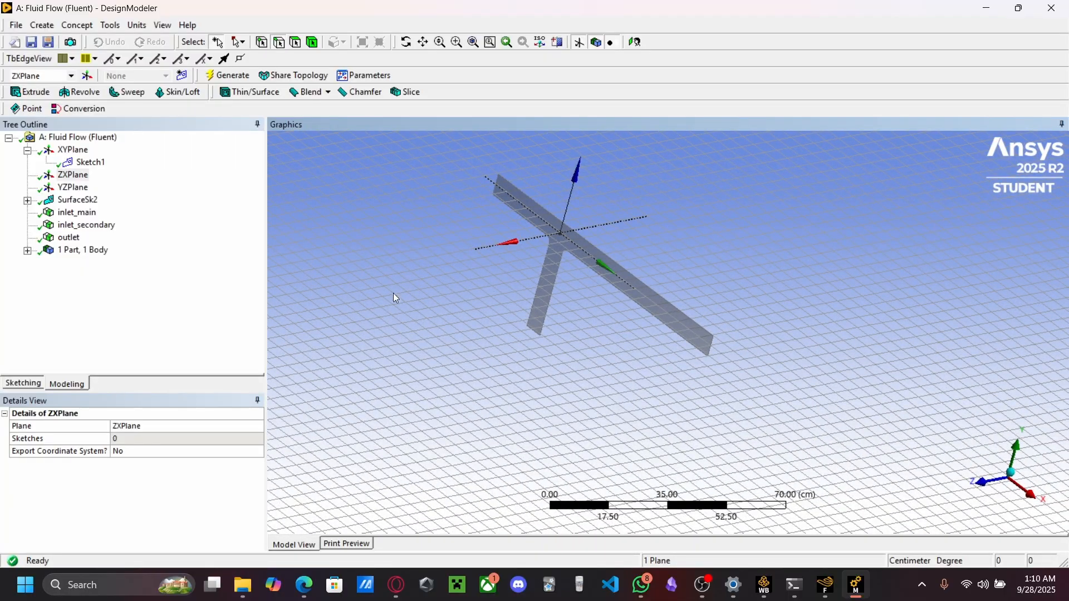
Look straight at the XY plane and zoom in on the T-junction sketch
left_click(705, 347)
left_click(139, 338)
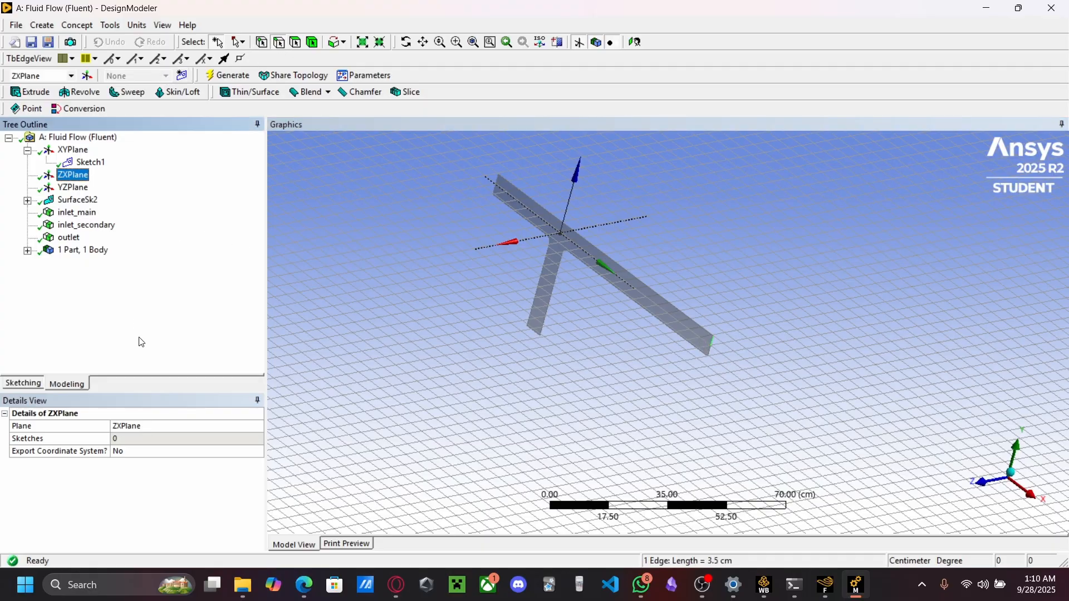
left_click(73, 150)
right_click(73, 149)
left_click(111, 159)
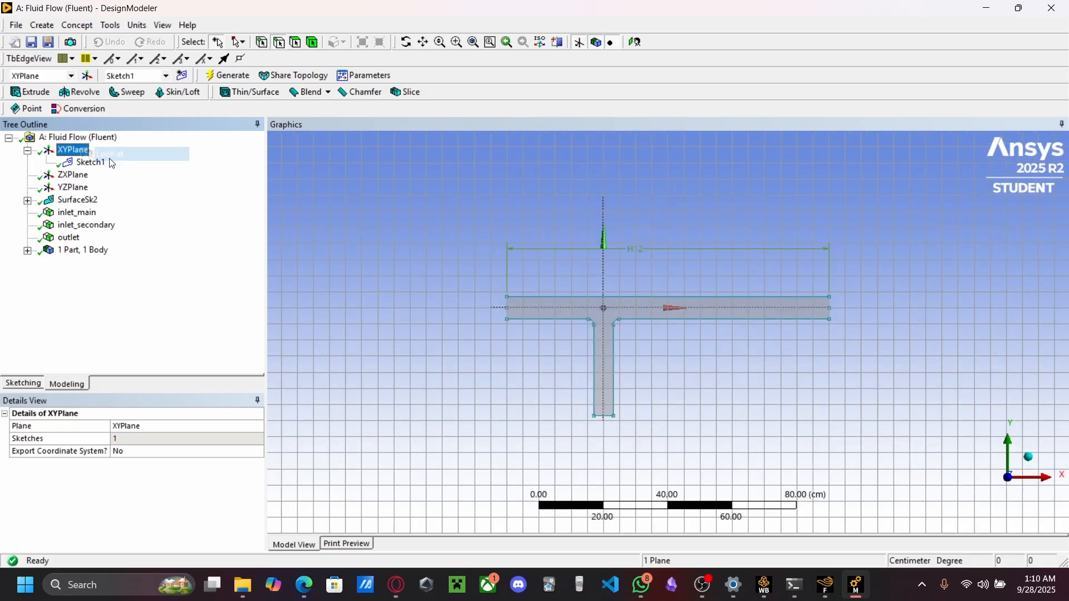
scroll(682, 319, "up", 3)
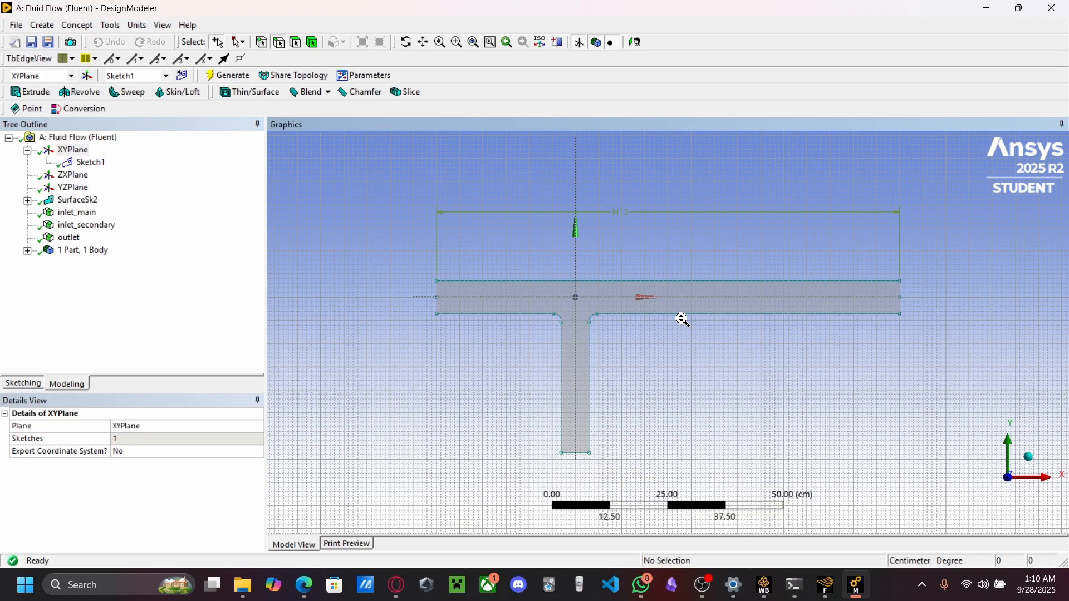
scroll(682, 320, "up", 1)
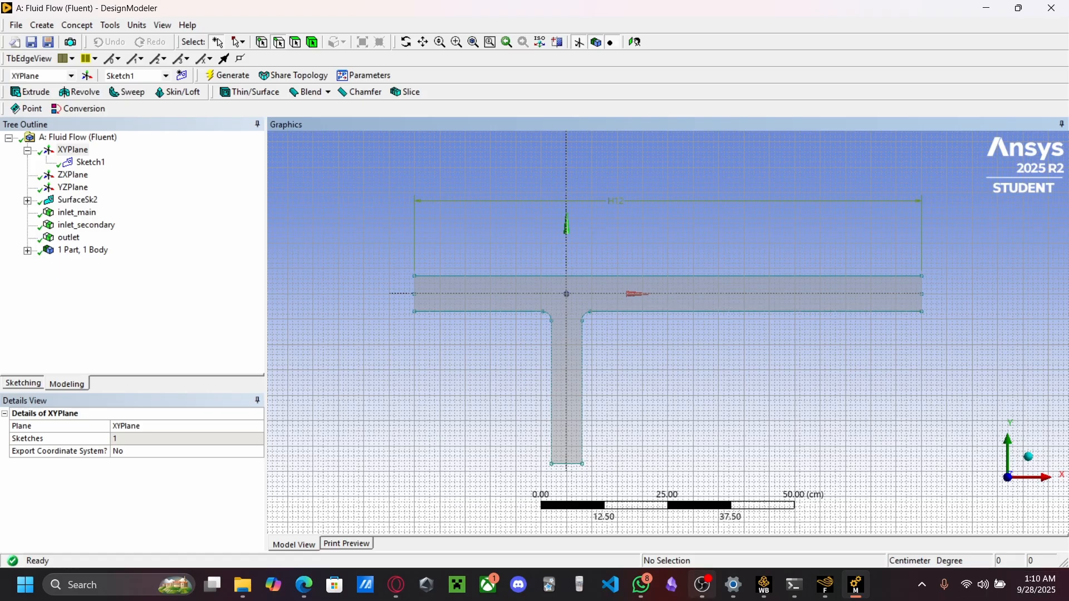
mouse_move(703, 584)
scroll(472, 295, "up", 2)
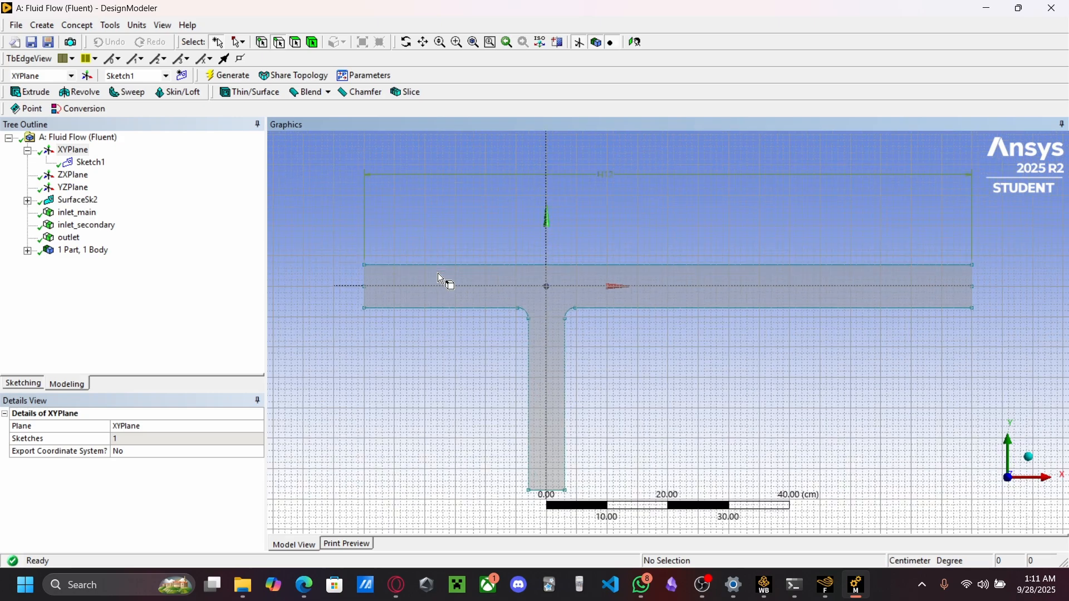
Enter Sketching mode with the Line tool and pan to frame the T's main bar
left_click(70, 385)
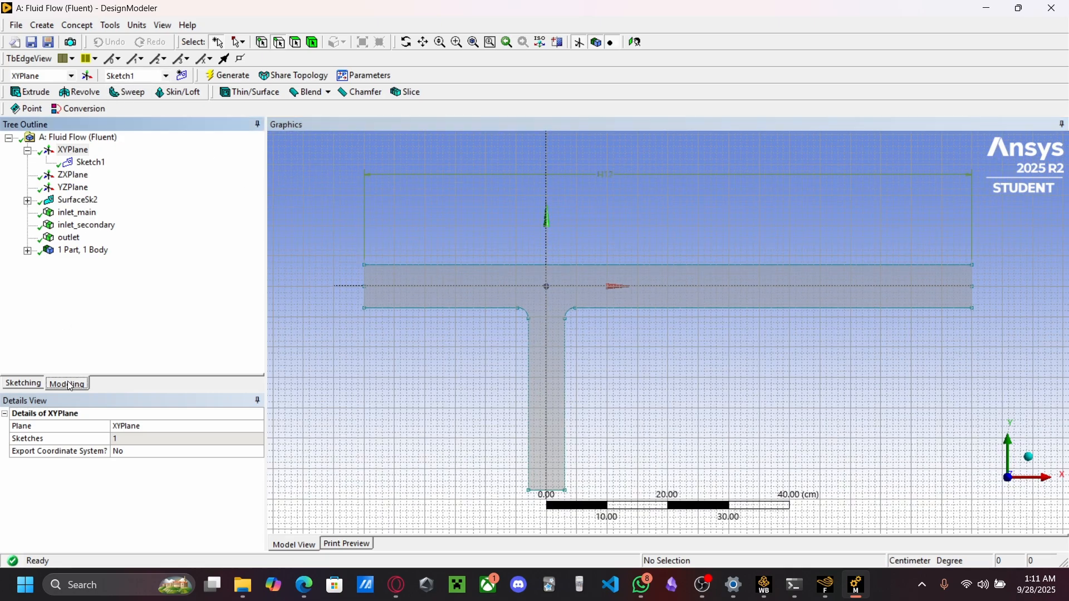
left_click(25, 383)
left_click(51, 157)
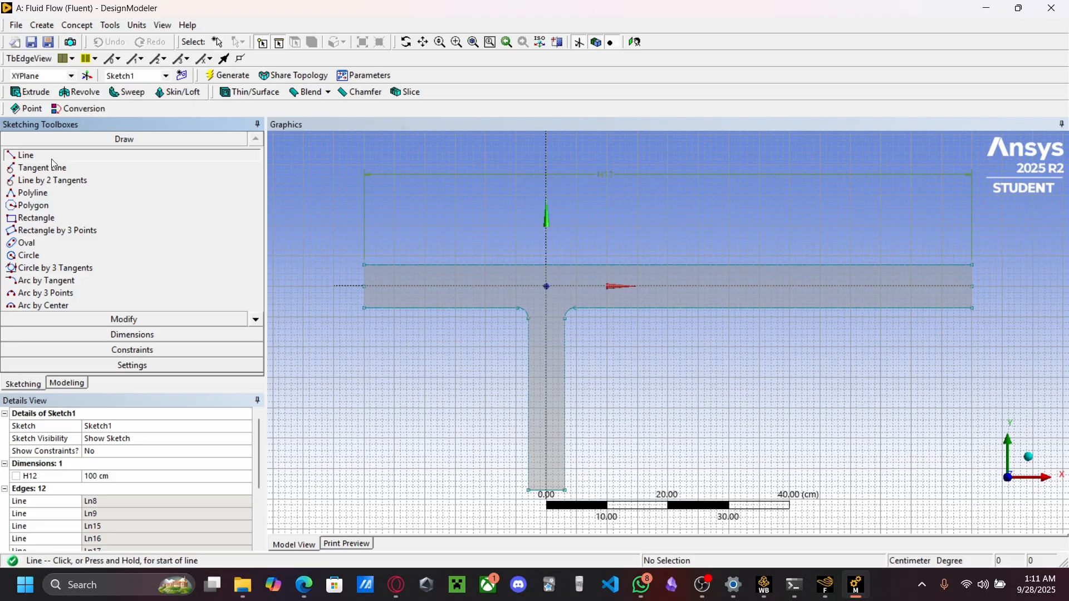
scroll(513, 303, "up", 1)
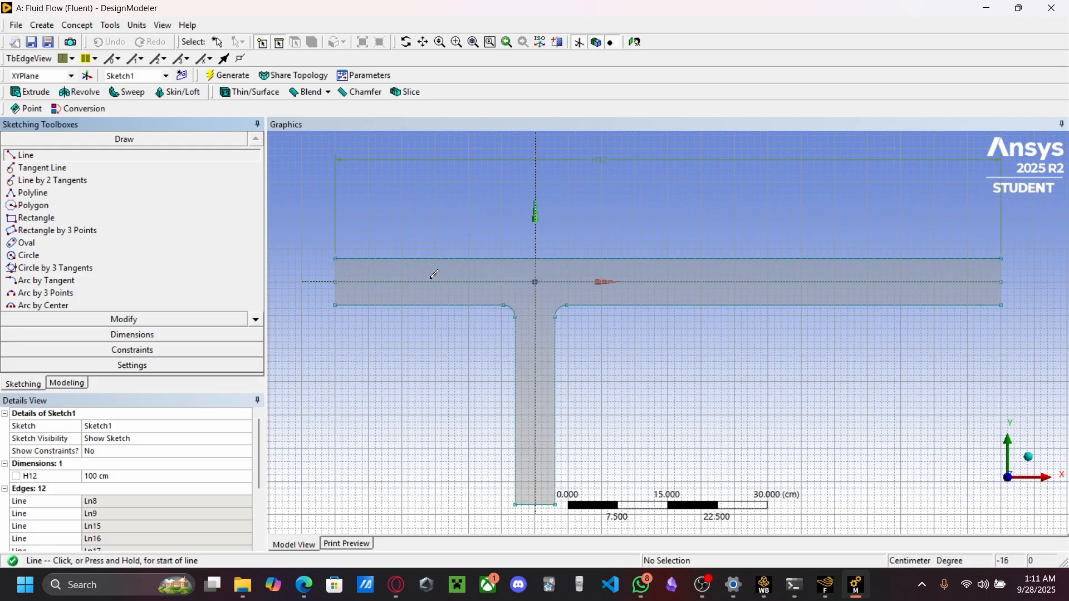
left_click(335, 281)
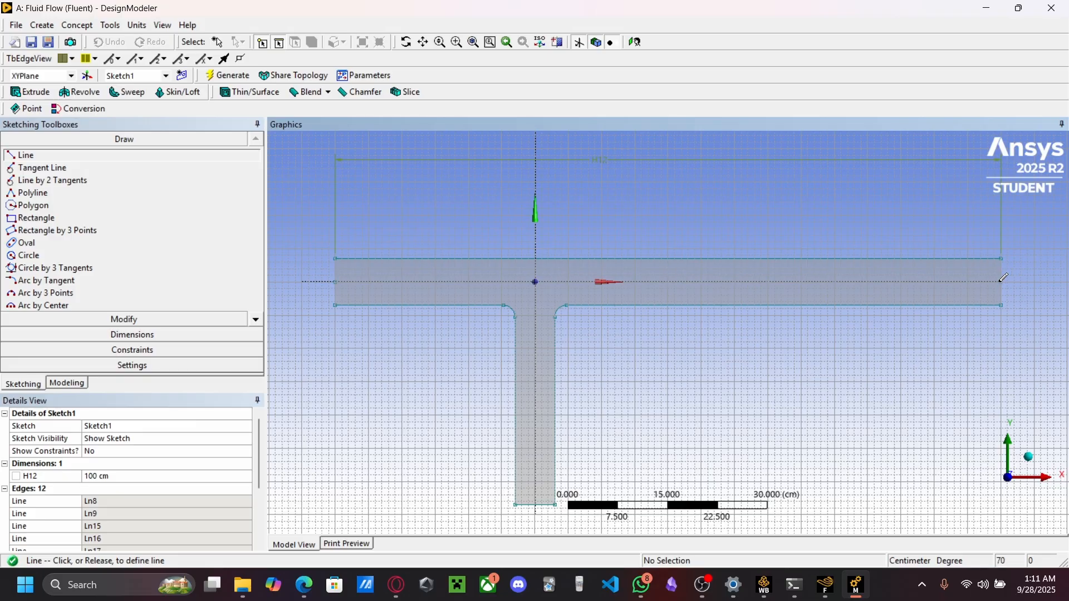
scroll(1004, 277, "up", 2)
scroll(1003, 277, "down", 2)
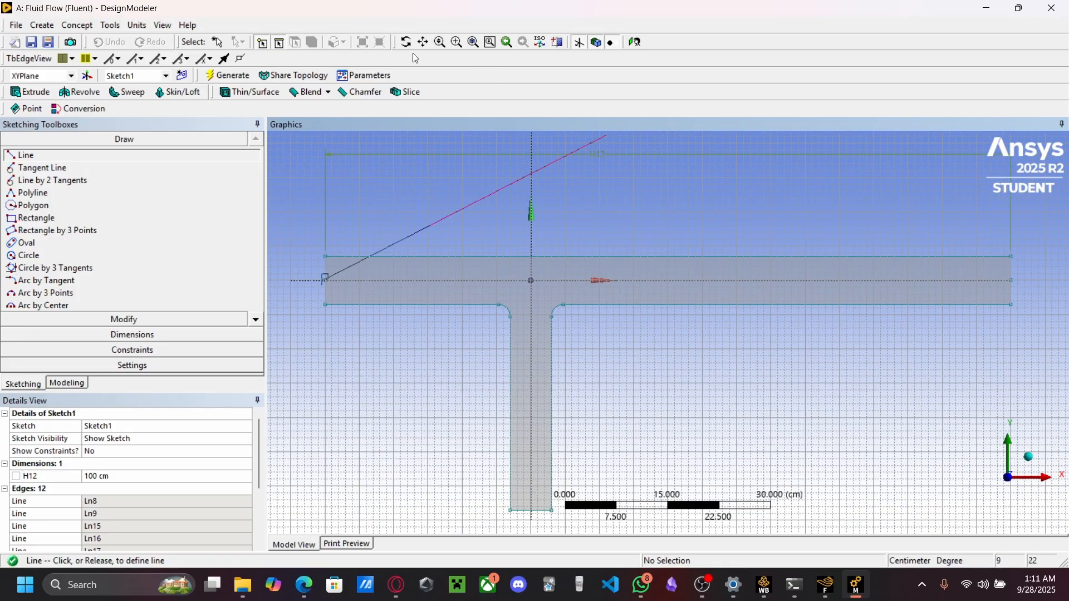
left_click(423, 43)
mouse_move(989, 275)
left_mouse_down()
mouse_move(961, 274)
mouse_move(972, 270)
left_mouse_up()
left_click(75, 161)
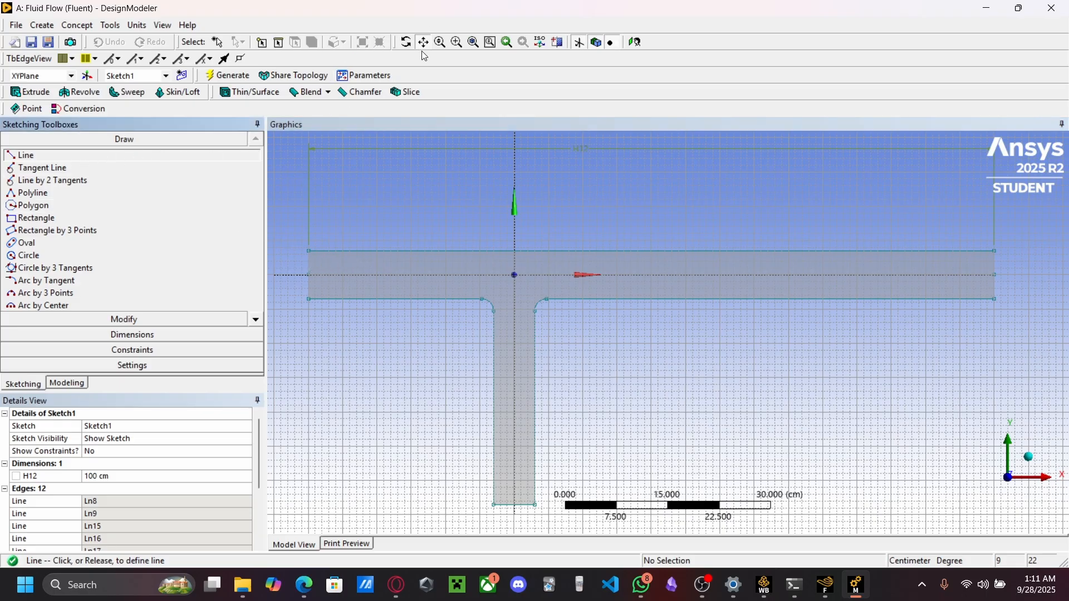
Draw the horizontal centreline from the bar's left end to its right end and generate
left_click(310, 274)
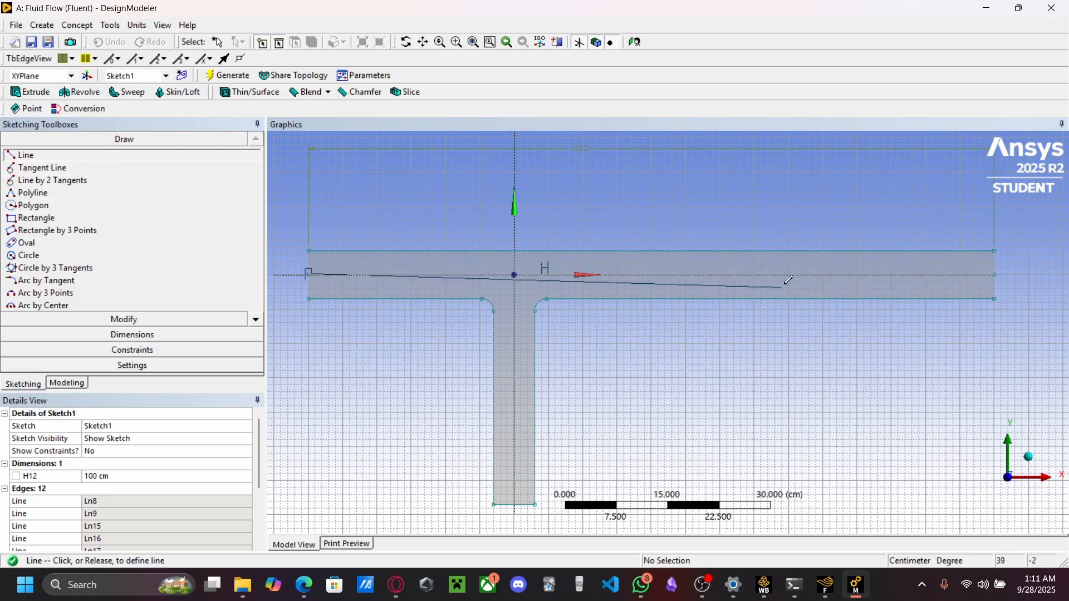
left_click(995, 273)
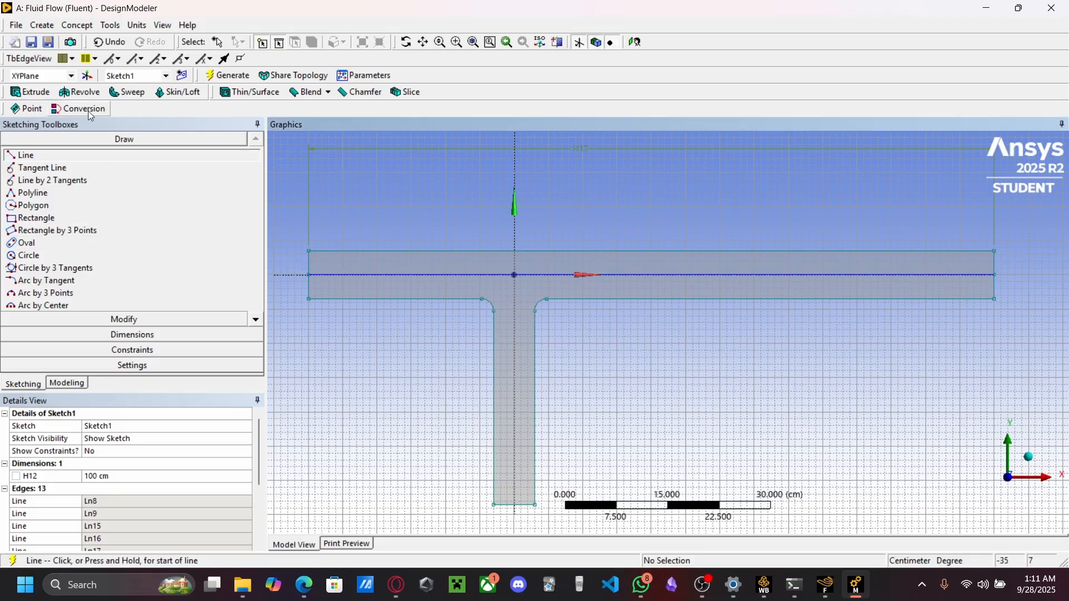
left_click(231, 77)
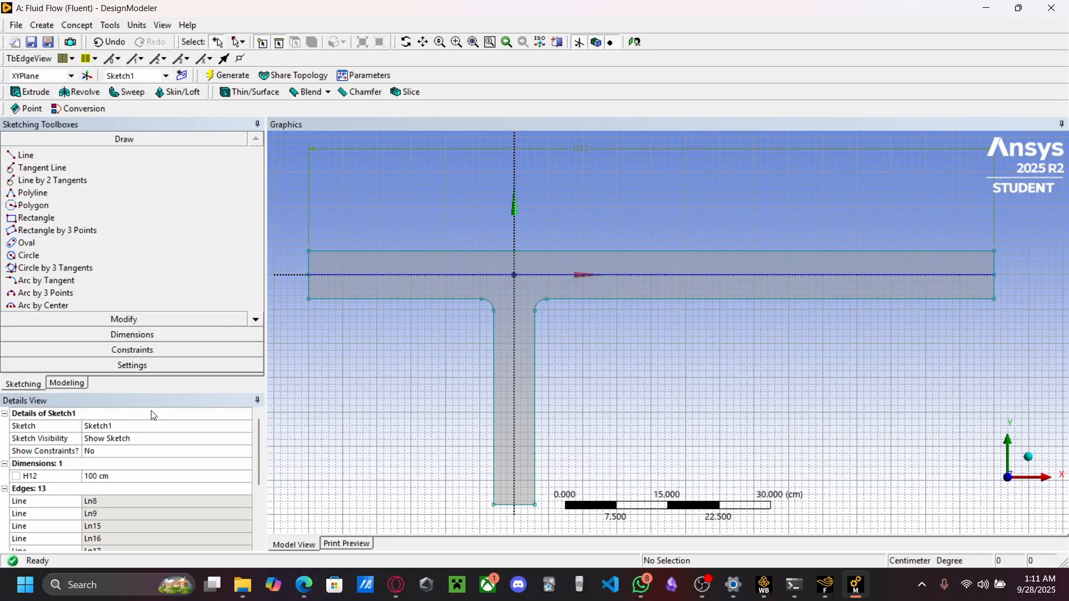
left_click(69, 382)
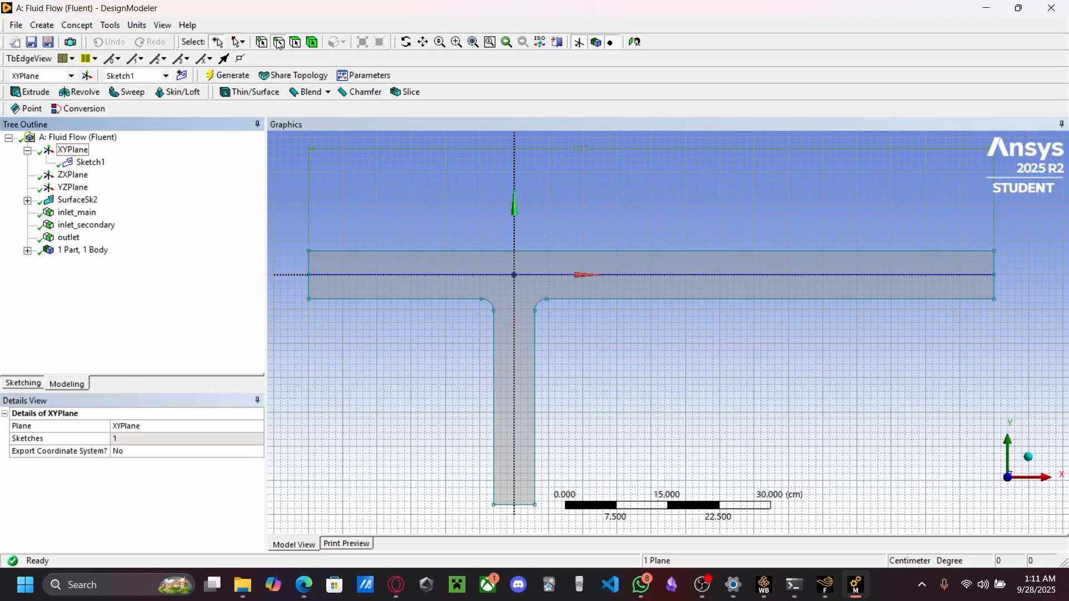
Orbit the T-junction to an oblique view and select the main bar's 100 cm top edge
left_click(739, 271)
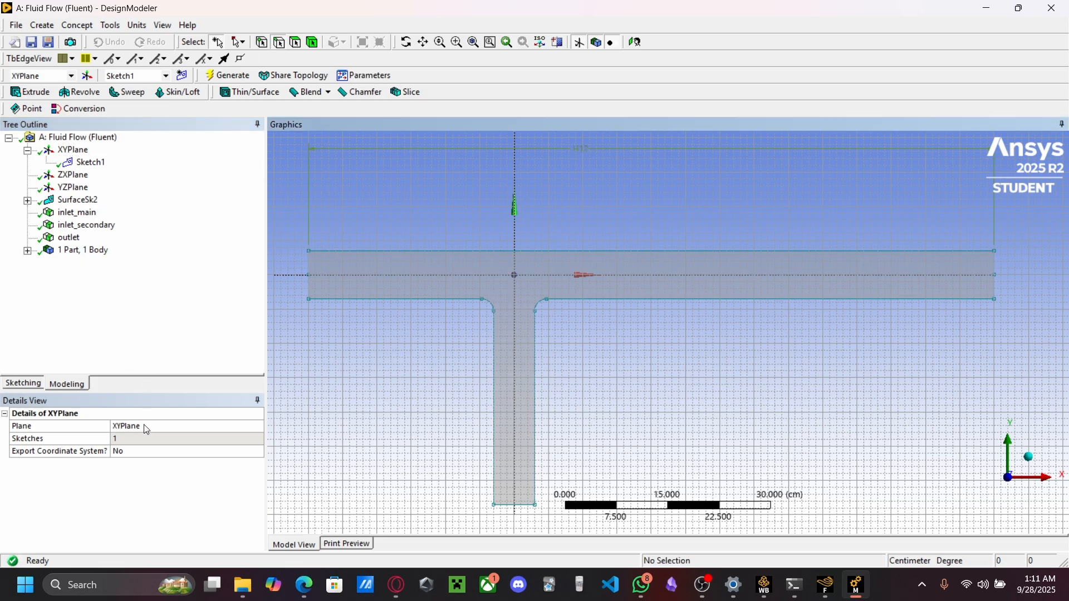
left_click(281, 46)
left_click(150, 287)
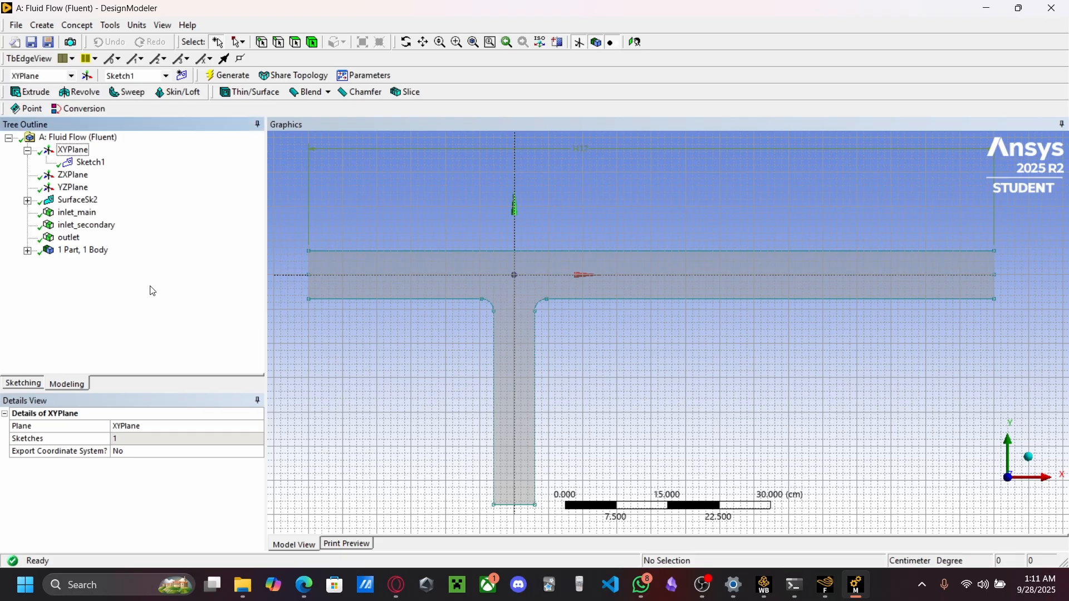
left_click(394, 278)
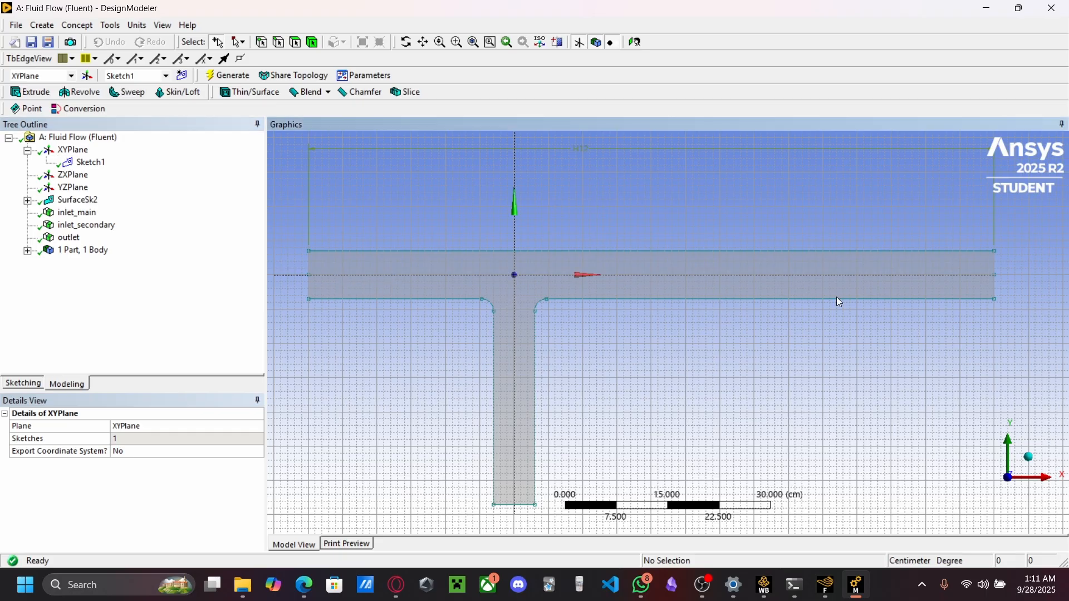
middle_click_drag(837, 298, 740, 310)
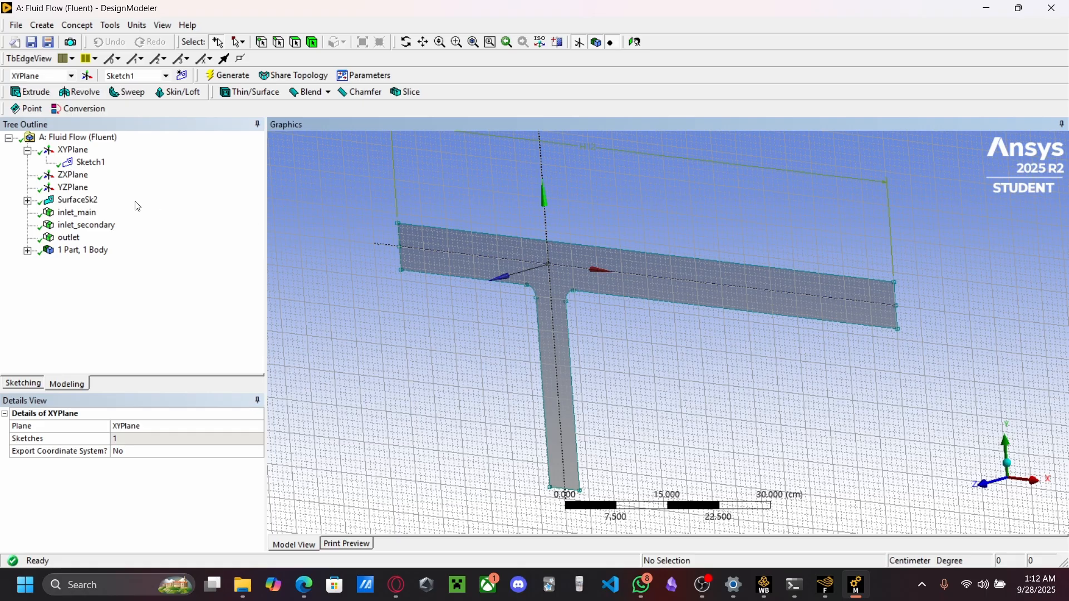
left_click(618, 248)
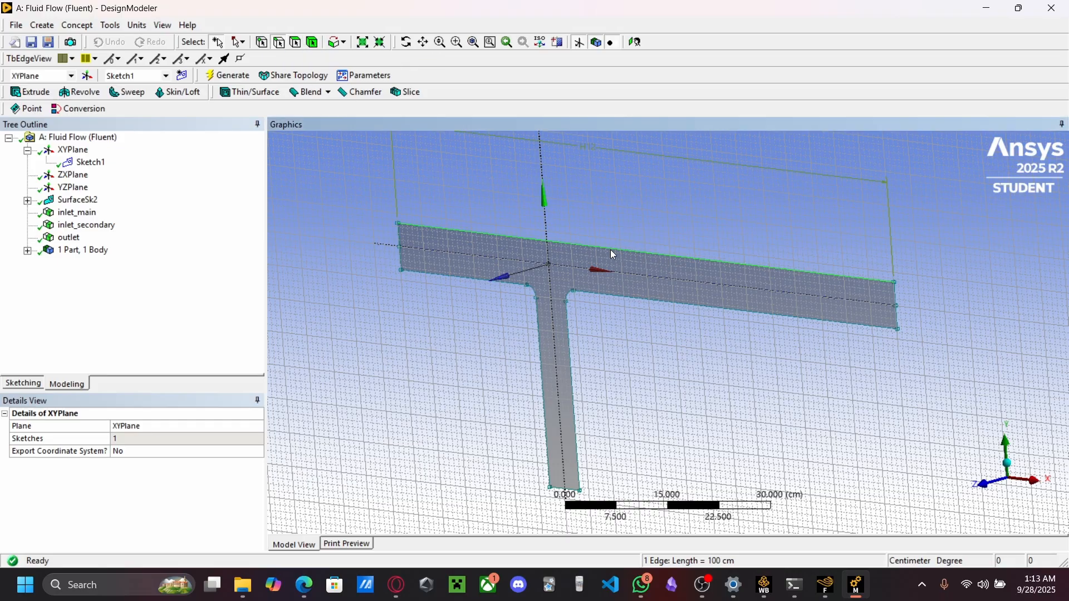
Make a named selection 'symmetry' from the selected top edge and generate it
left_click(74, 25)
mouse_move(106, 27)
left_click(132, 74)
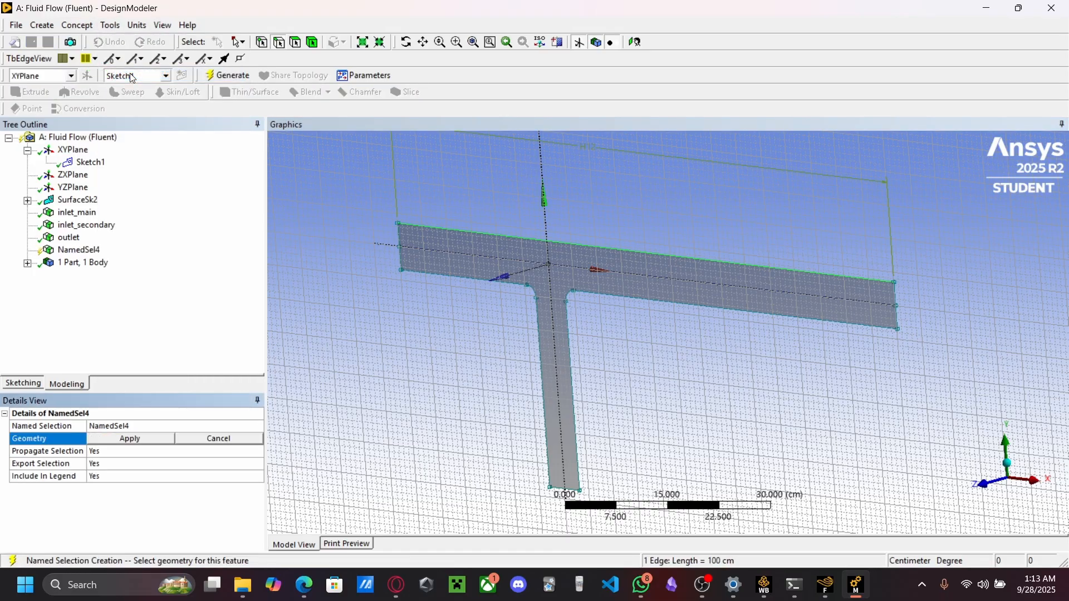
left_click(148, 438)
left_click(142, 426)
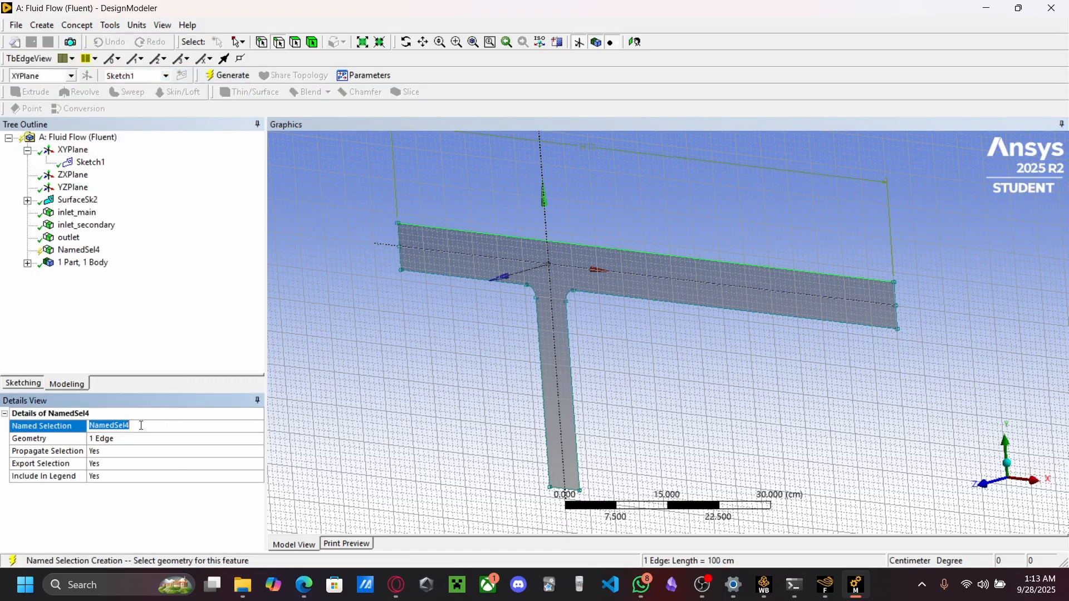
type("symma")
key("BackSpace")
type("etry")
key("Return")
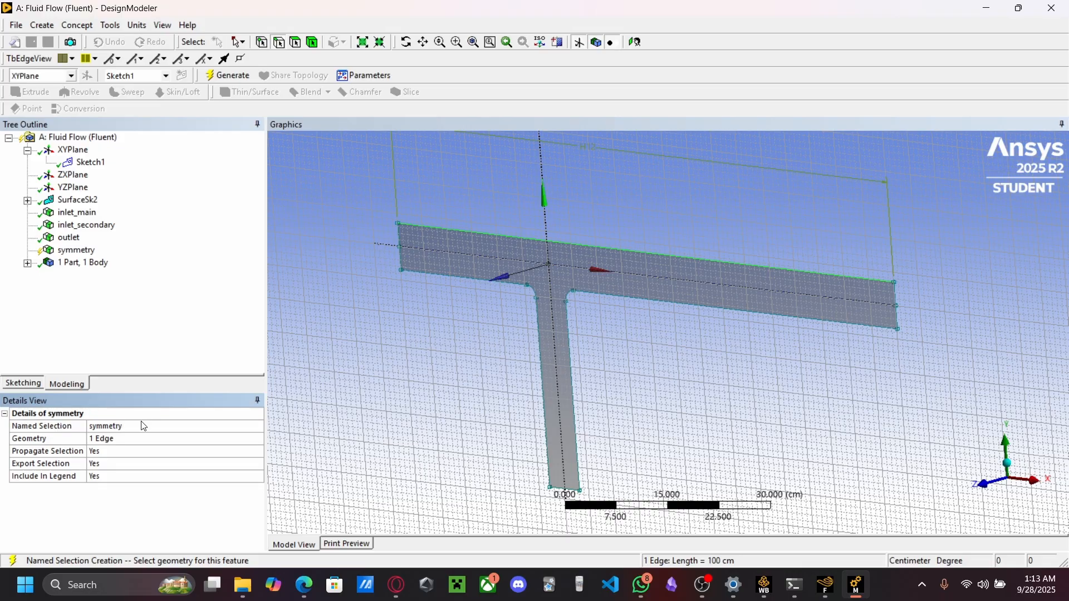
left_click(229, 76)
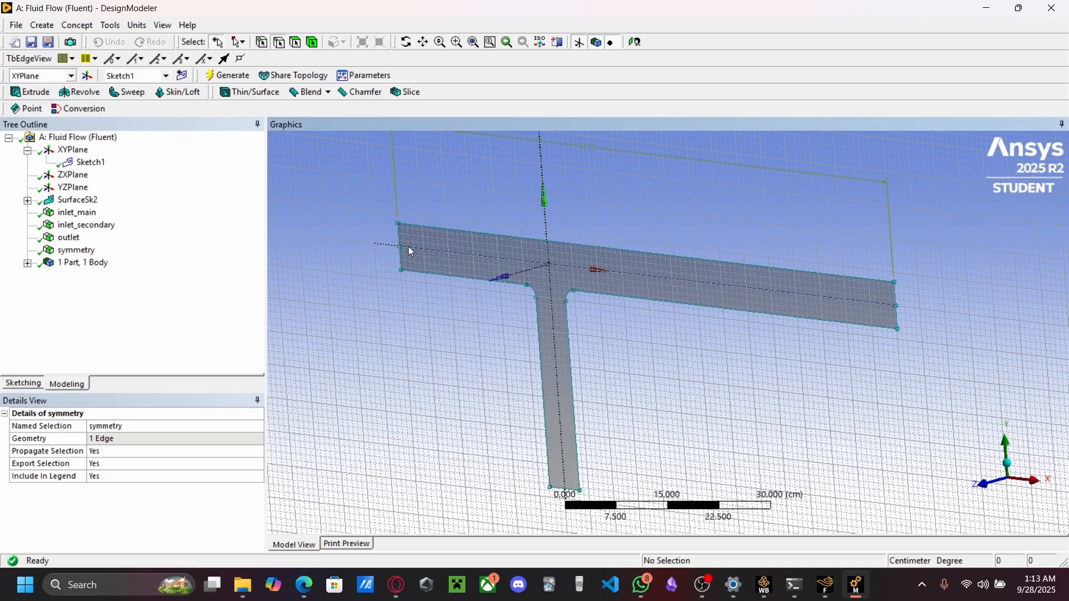
Delete the accidentally created empty NamedSel5 and reselect symmetry in the tree
left_click(76, 25)
mouse_move(110, 25)
left_click(135, 76)
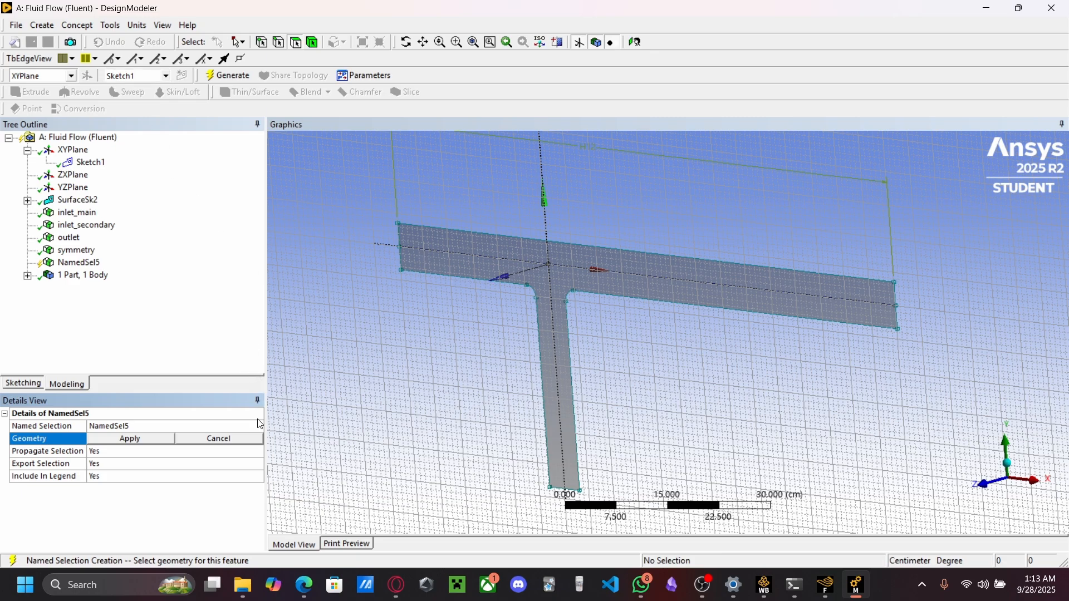
left_click(225, 440)
left_click(127, 350)
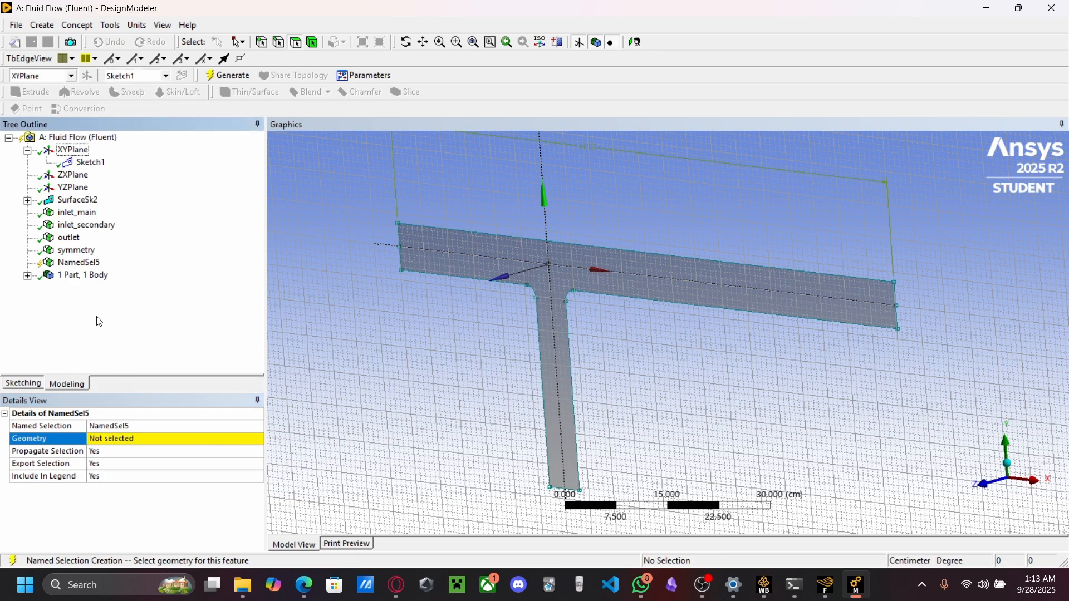
right_click(83, 267)
left_click(105, 273)
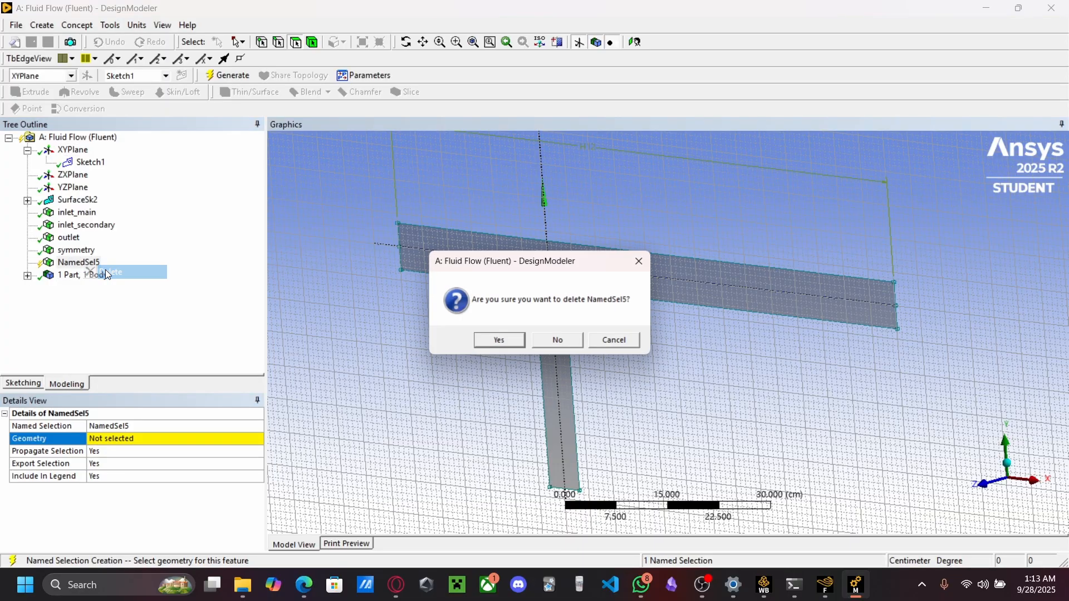
left_click(509, 340)
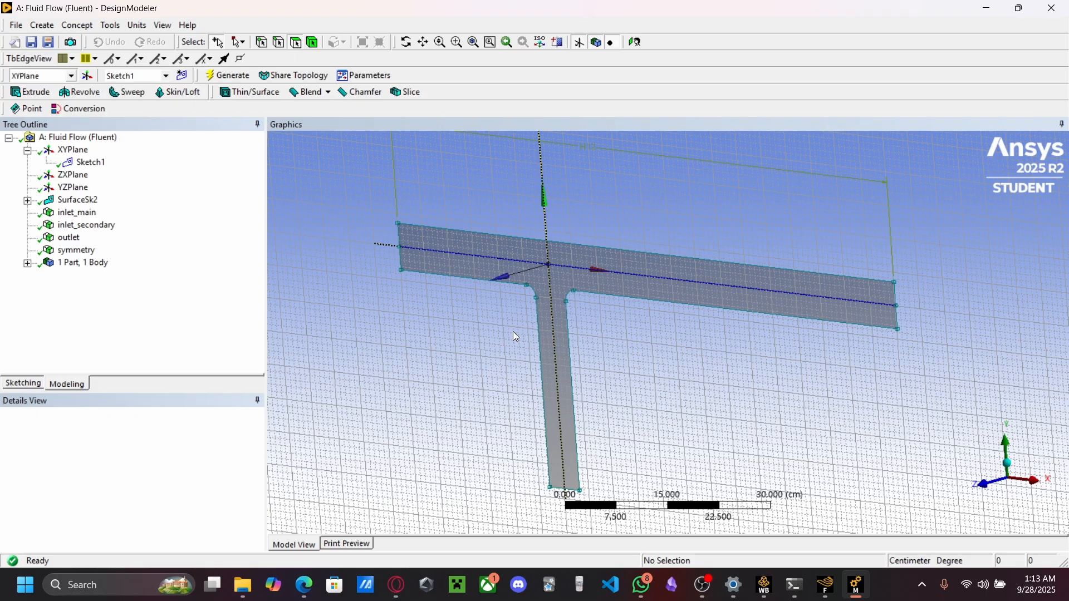
left_click(71, 251)
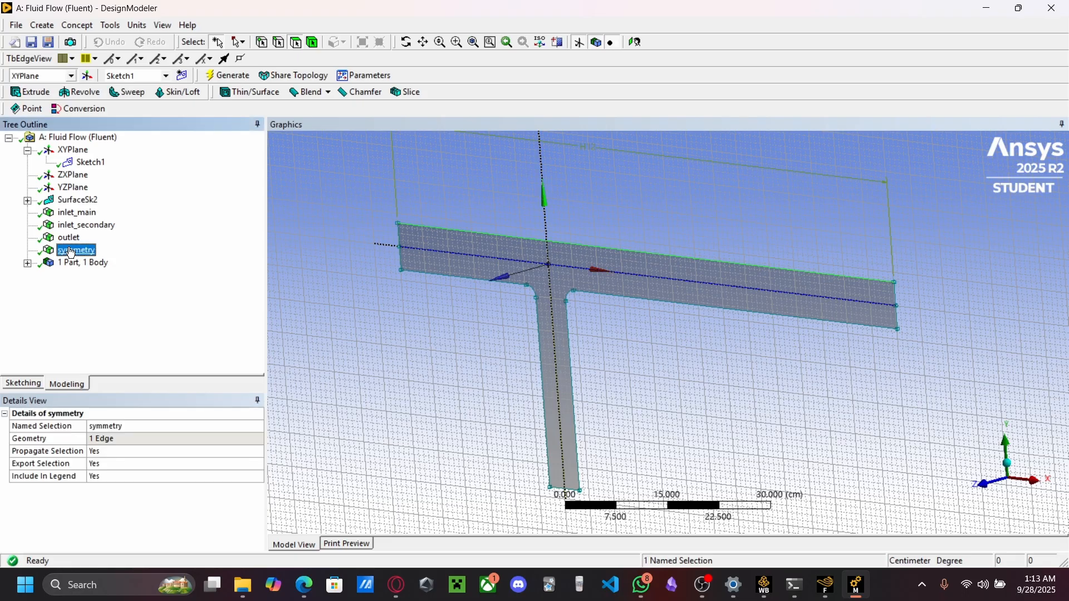
Reopen the symmetry named selection's geometry and reassign the top edge to it
right_click(71, 252)
left_click(3, 351)
left_click(104, 437)
left_click(119, 439)
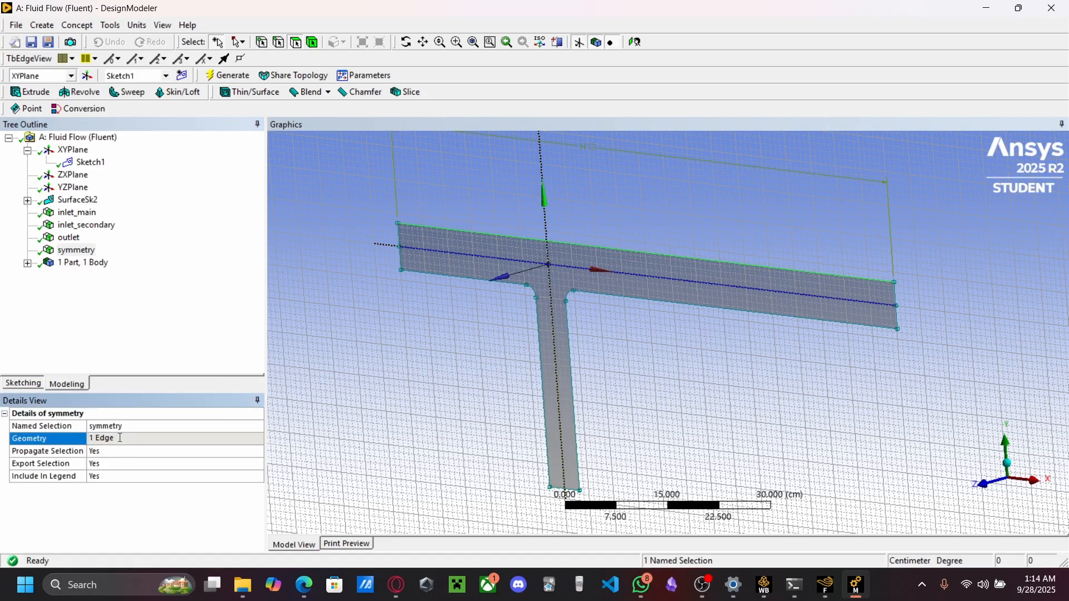
right_click(74, 252)
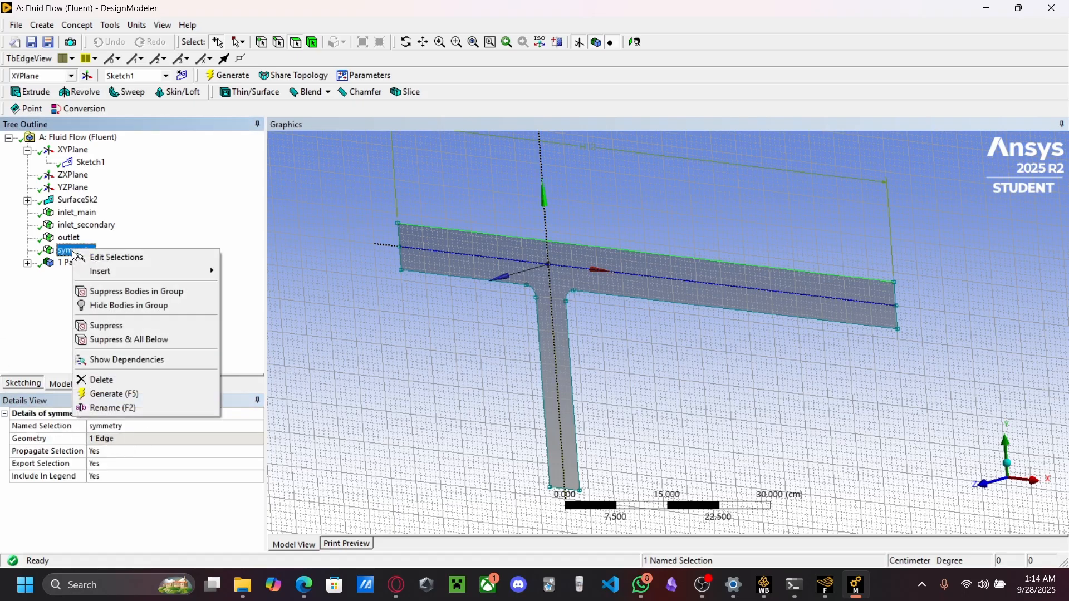
left_click(150, 254)
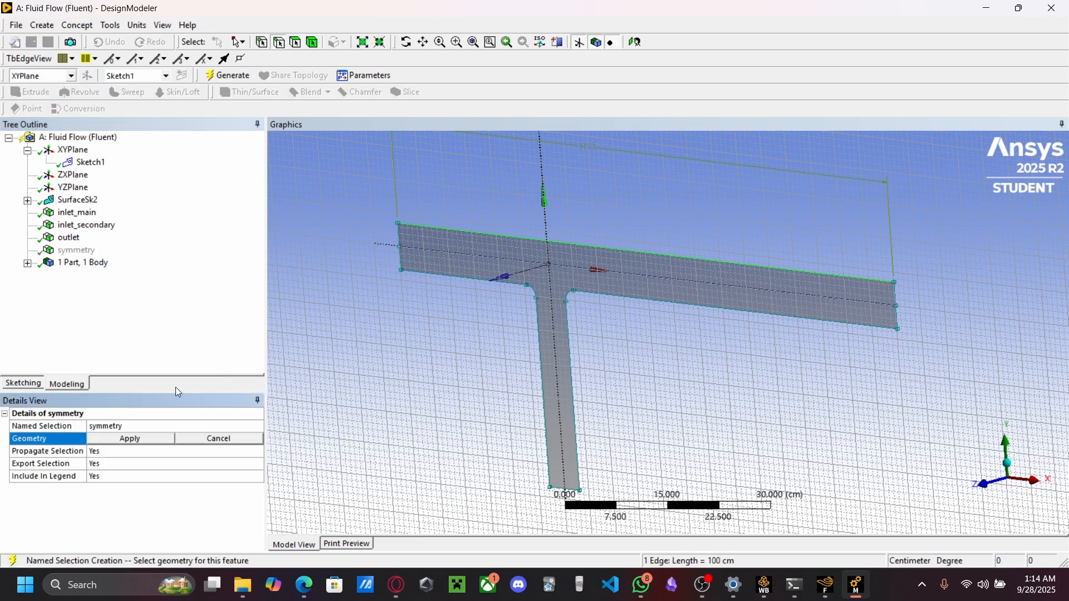
left_click(460, 253)
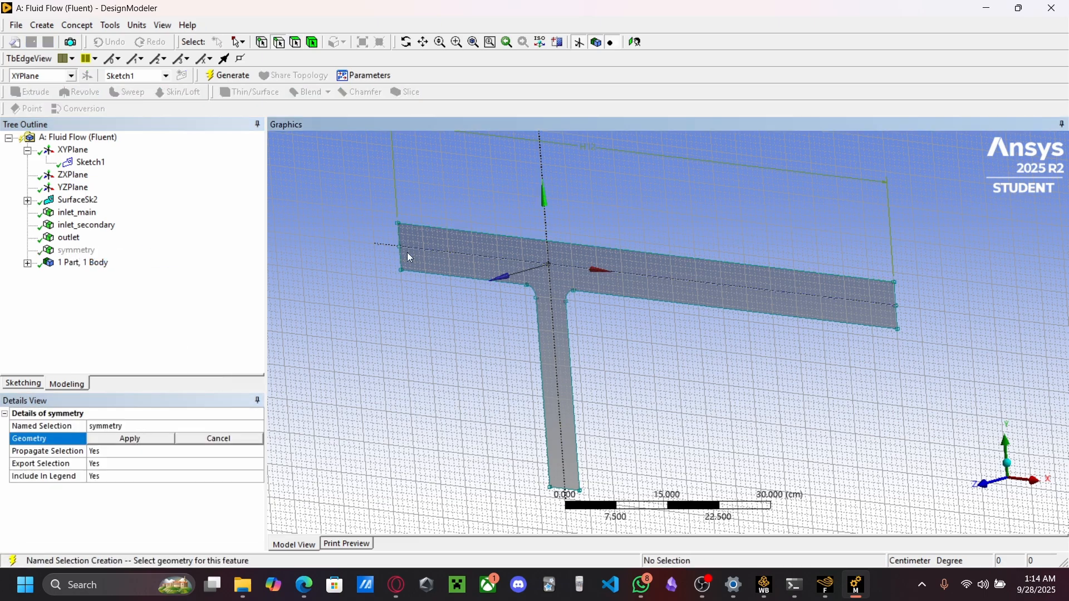
left_click(199, 438)
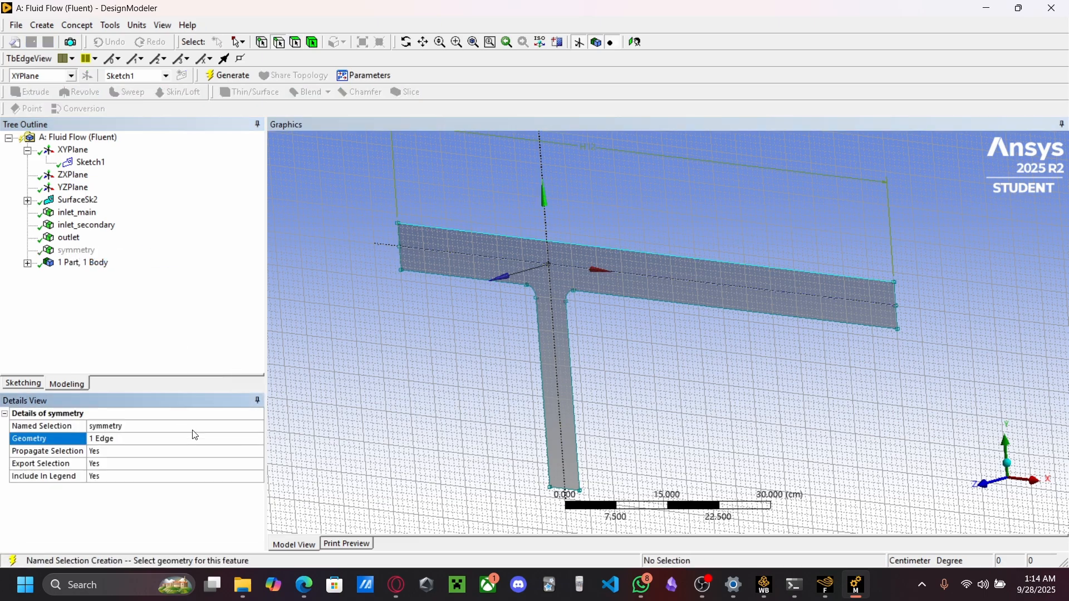
Delete the symmetry named selection and set the selection filter to edges
right_click(80, 250)
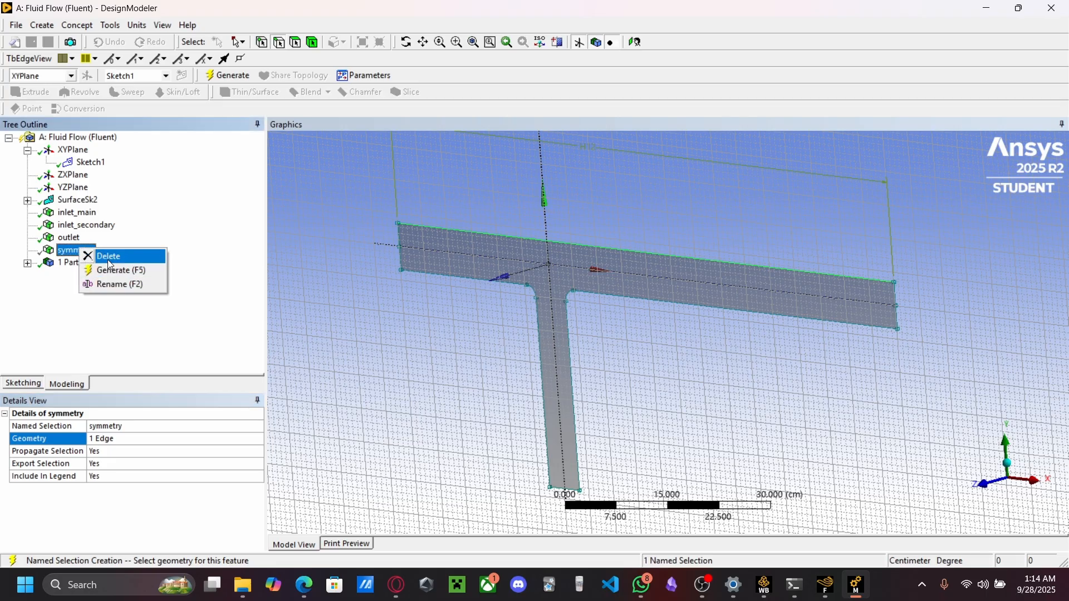
left_click(108, 258)
left_click(489, 339)
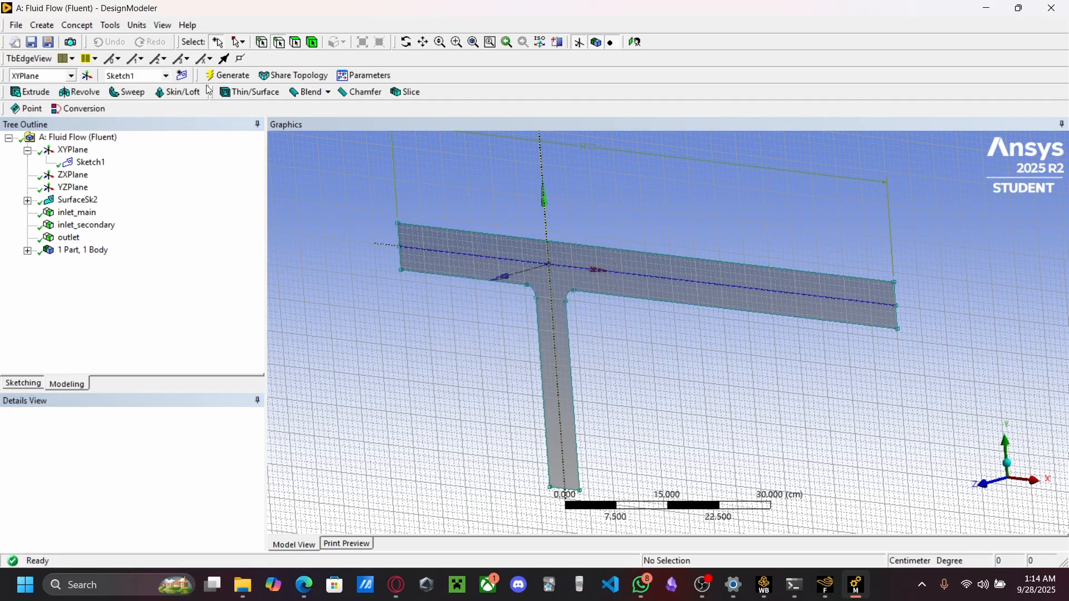
left_click(280, 44)
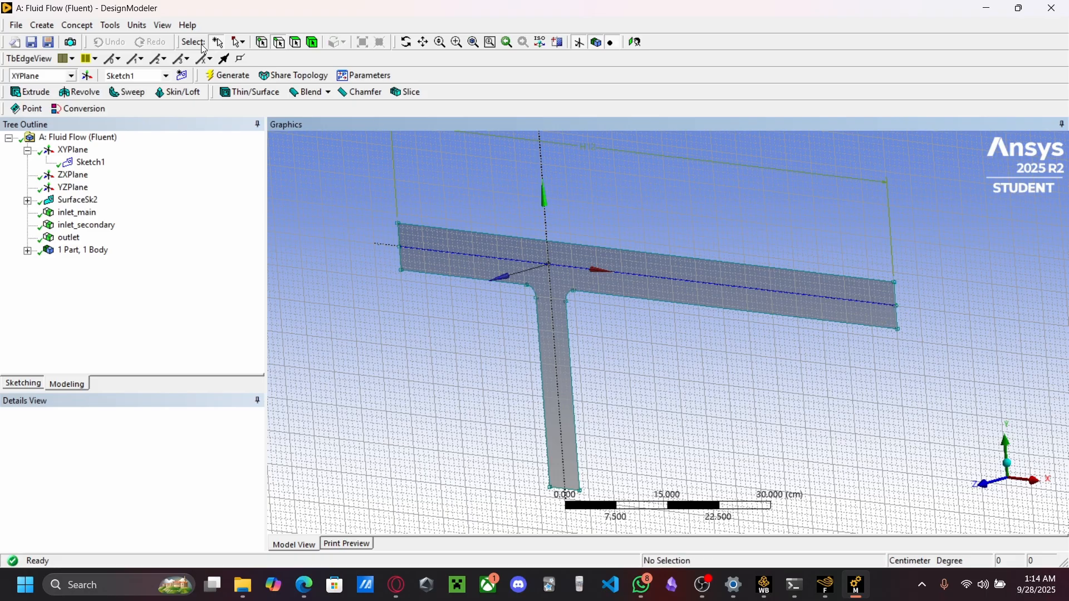
Create a new named selection called 'symmetry', trying and cancelling the T-shaped face as geometry
left_click(111, 25)
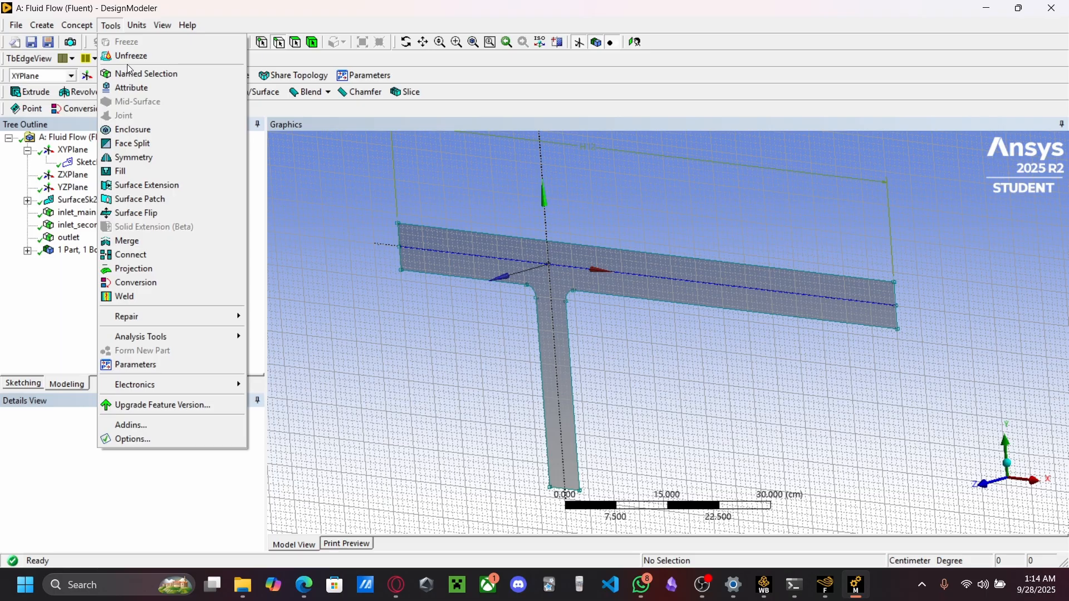
left_click(132, 74)
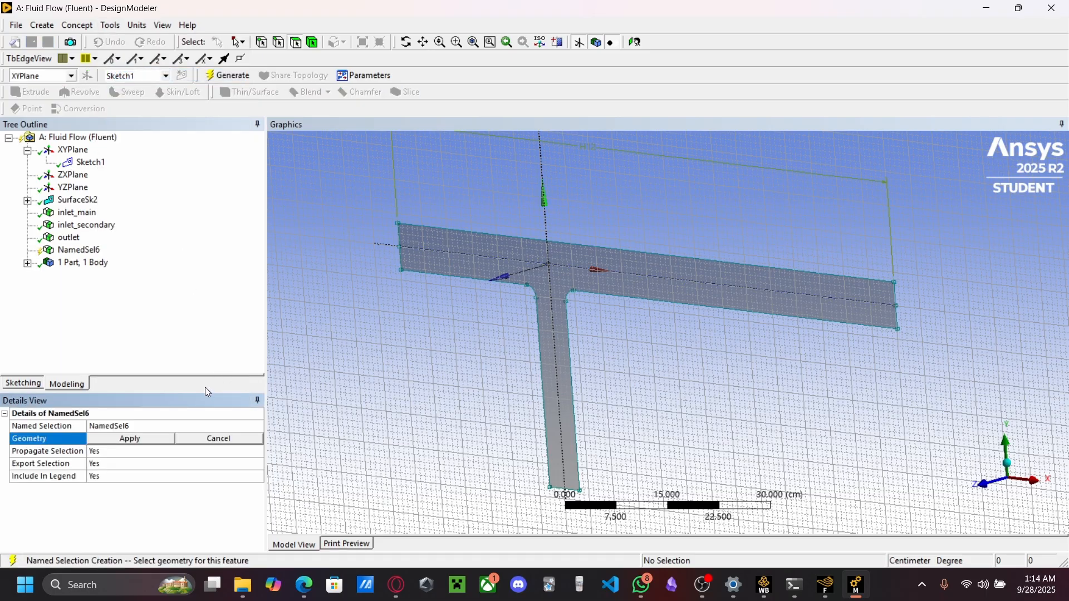
left_click(137, 437)
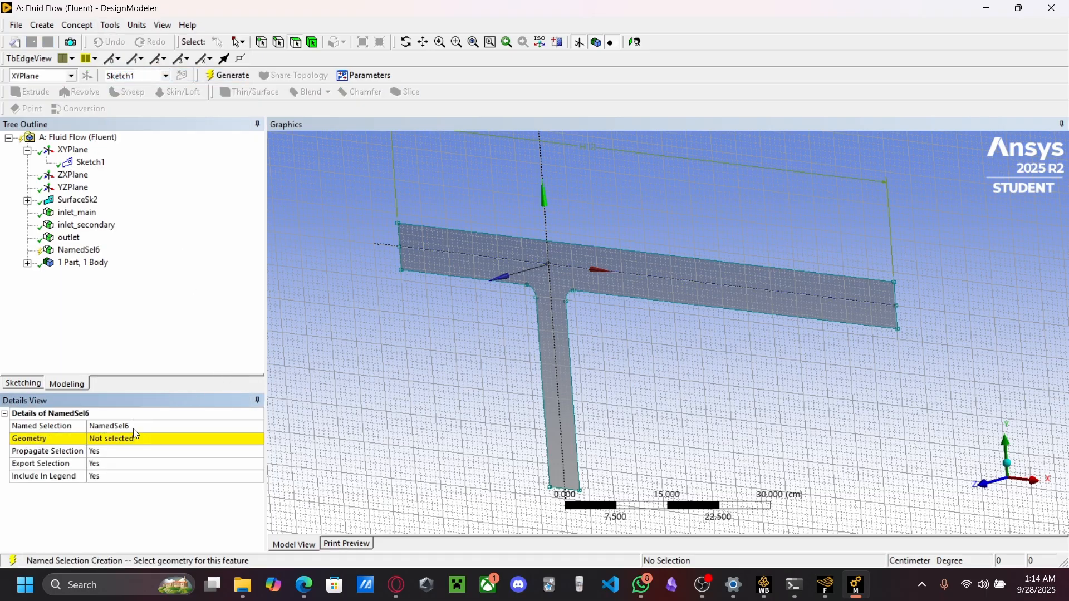
left_click(135, 426)
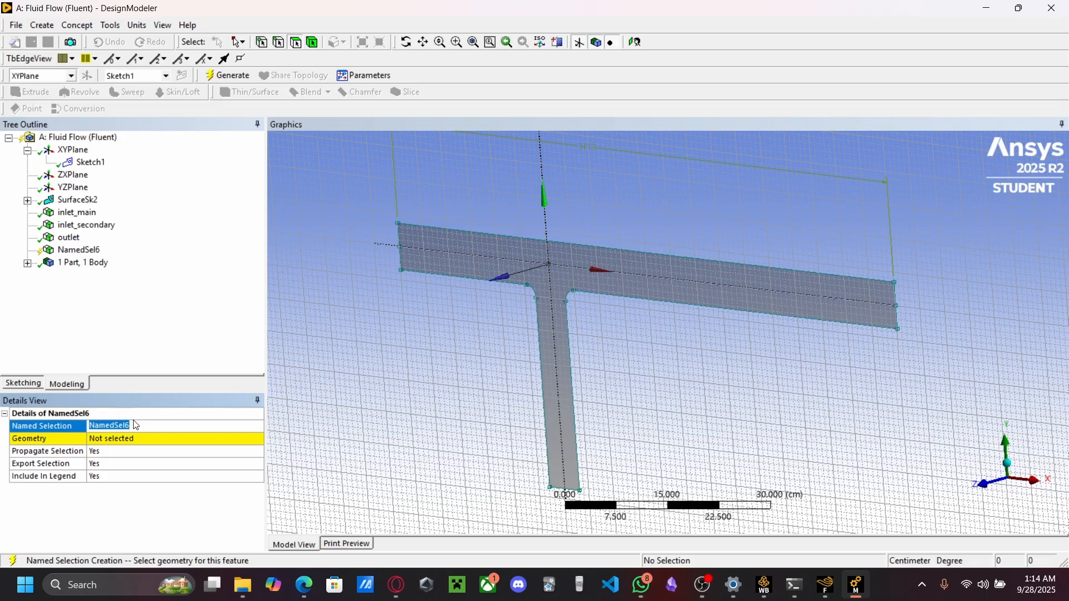
type("symmetry")
left_click(155, 440)
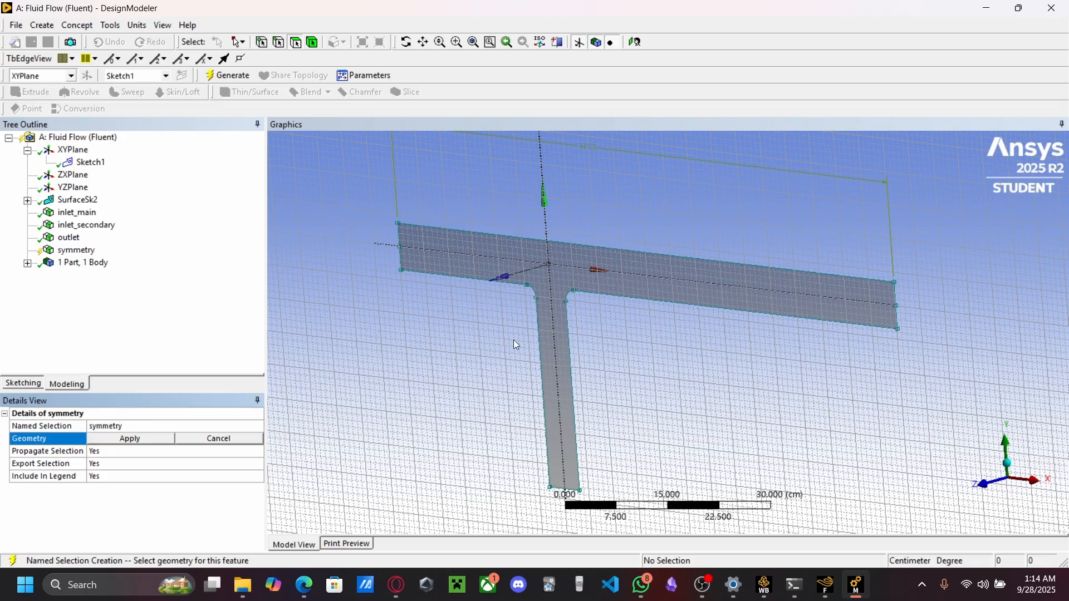
left_click(785, 294)
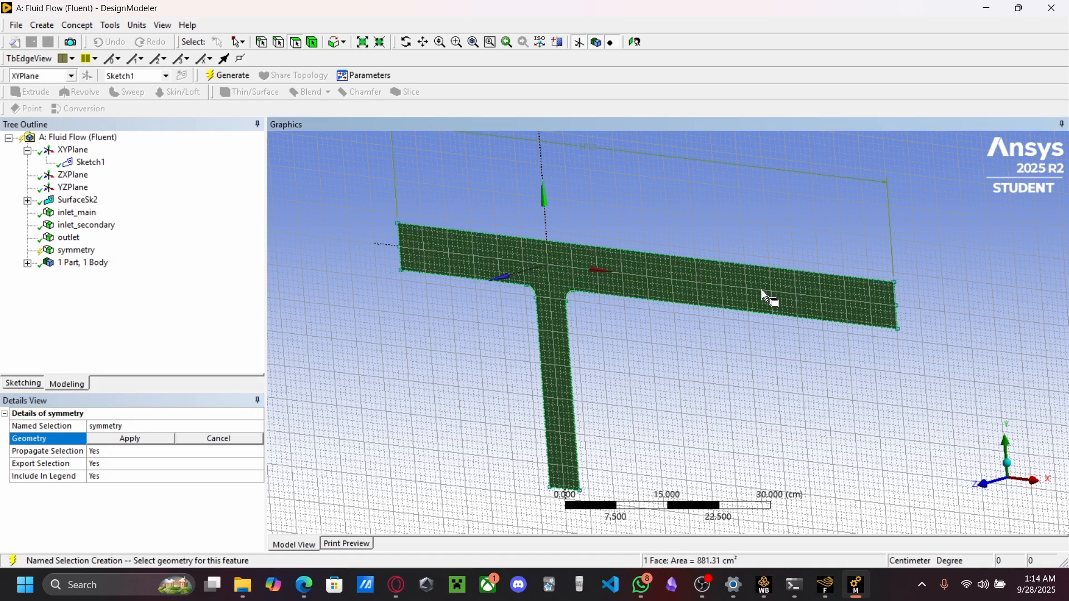
left_click(224, 439)
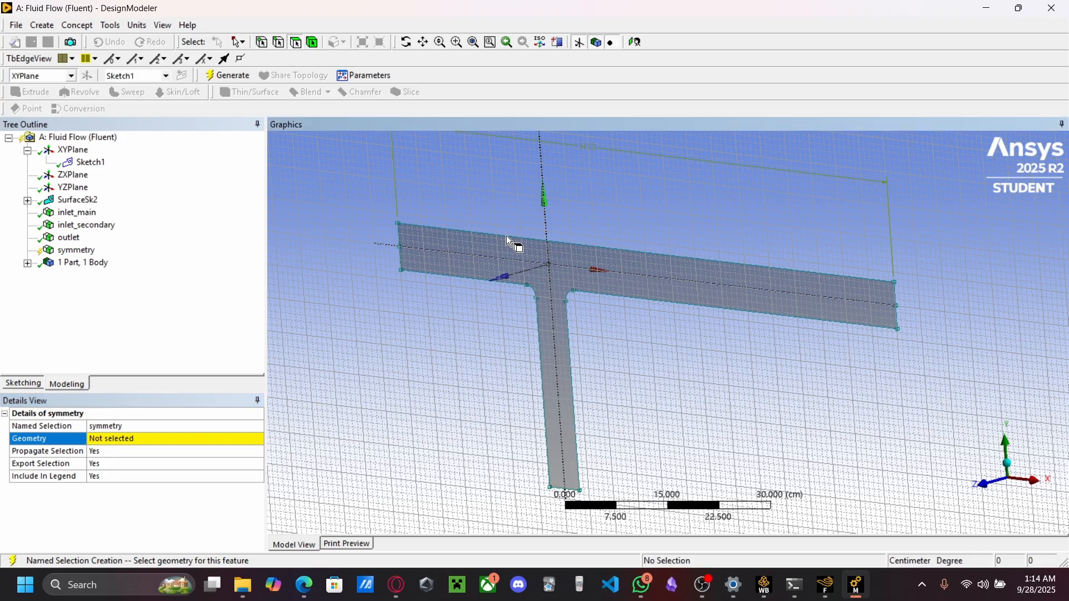
left_click(122, 440)
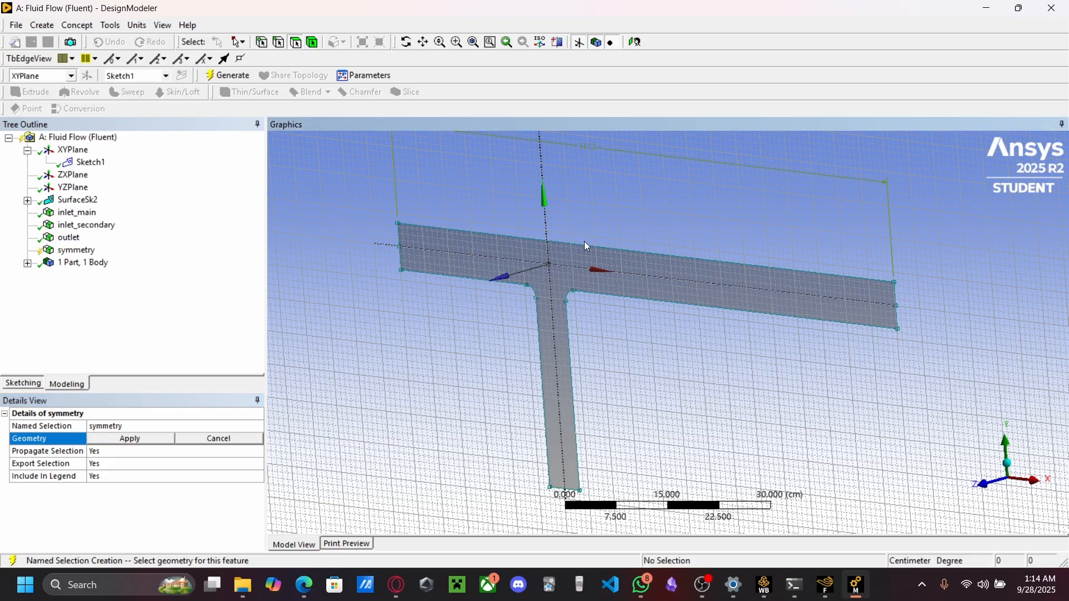
left_click(600, 253)
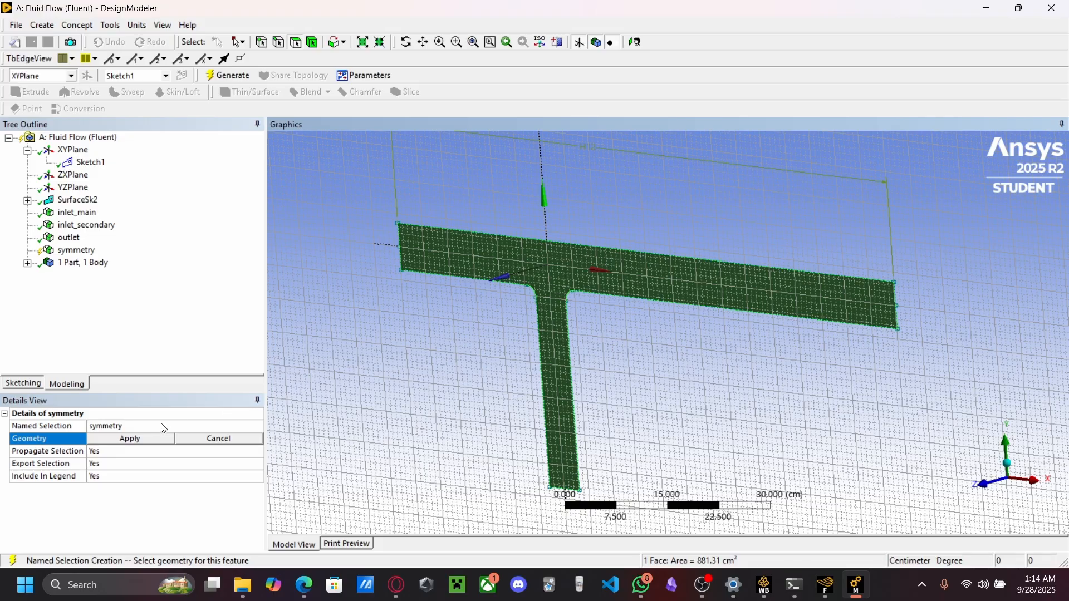
left_click(195, 441)
Delete this symmetry named selection and select the horizontal strip's top edge
left_click(83, 250)
right_click(84, 250)
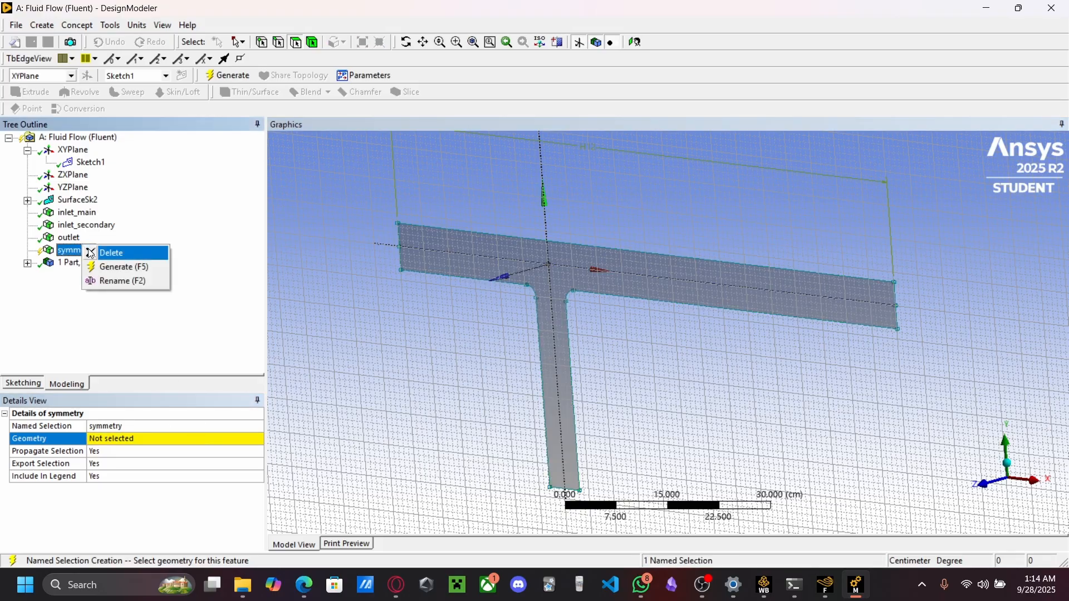
left_click(103, 252)
left_click(495, 341)
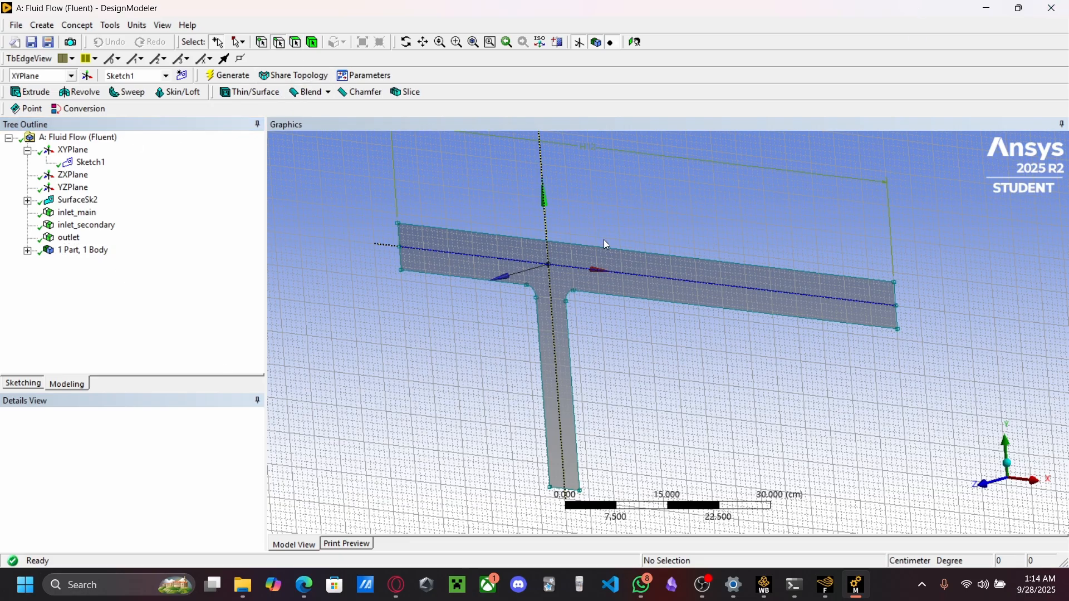
left_click(584, 245)
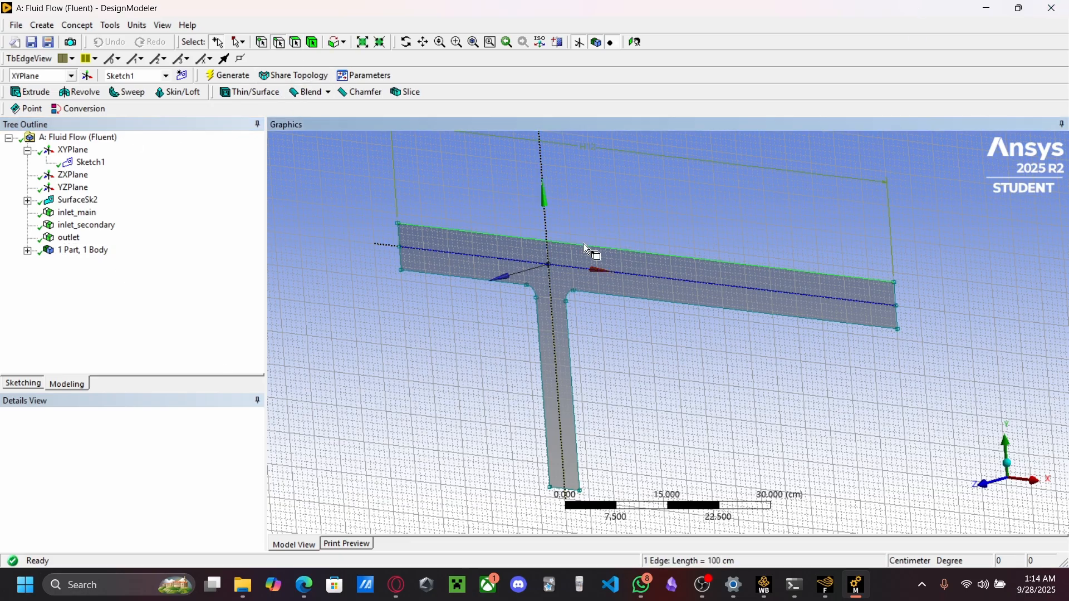
Reselect the strip's 100 cm top edge, name its new selection 'symmetry' and generate
left_click(471, 259)
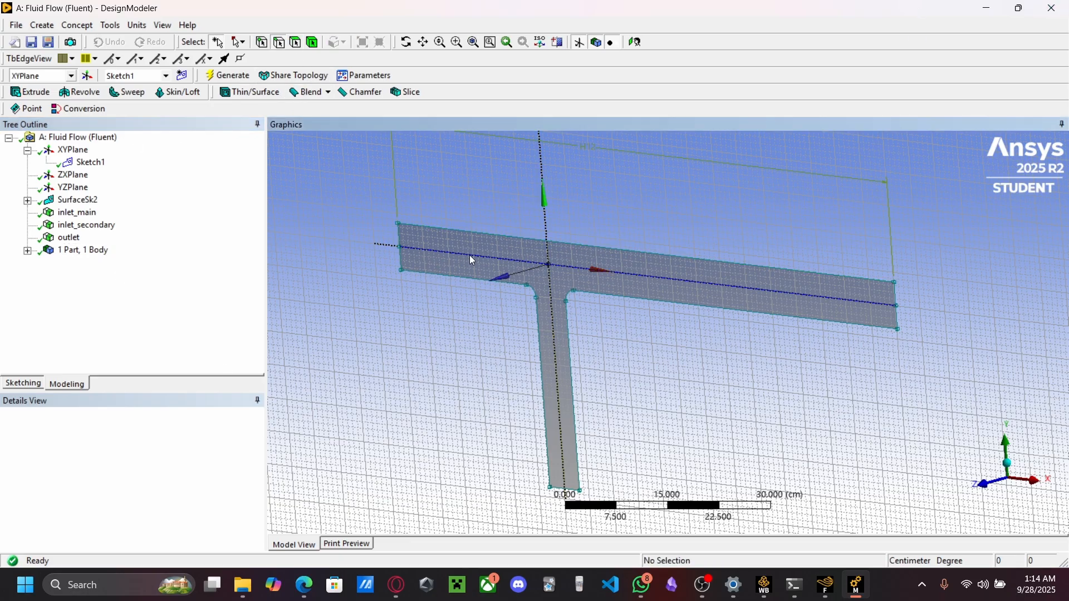
left_click(594, 247)
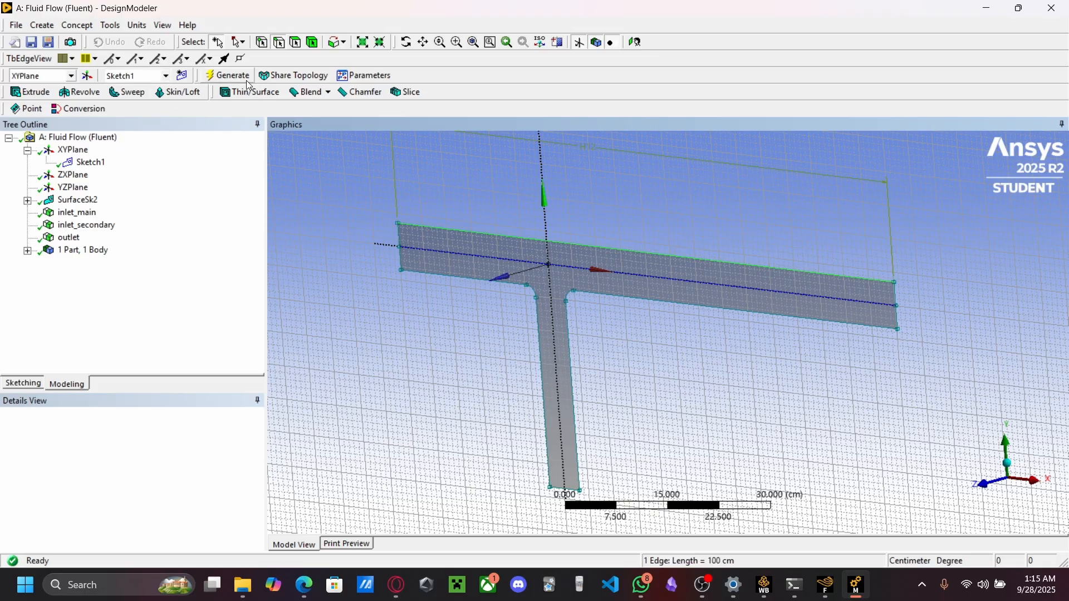
left_click(111, 25)
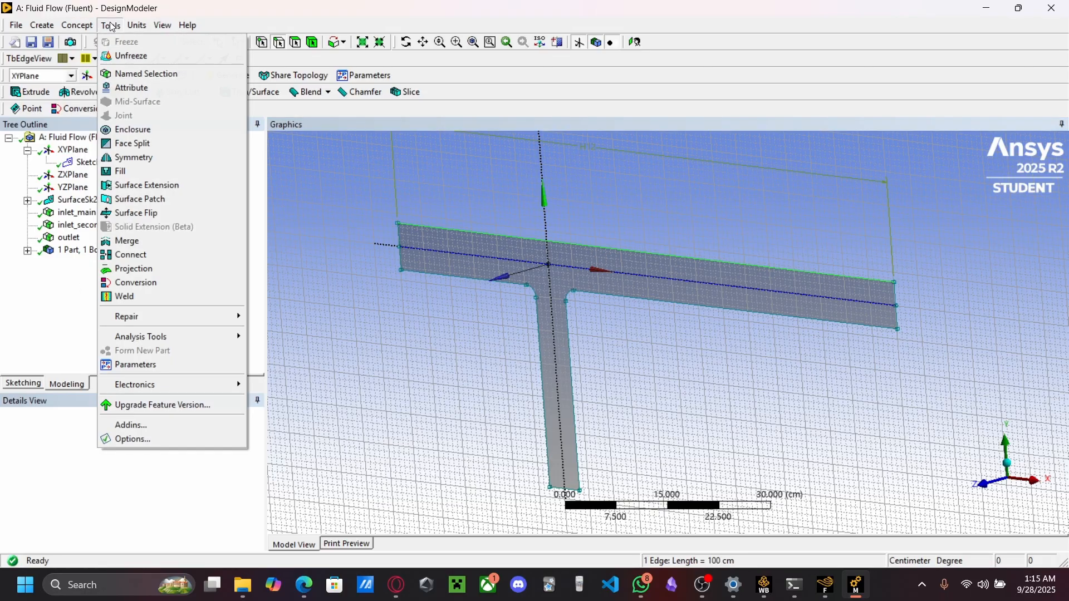
left_click(116, 74)
left_click(137, 425)
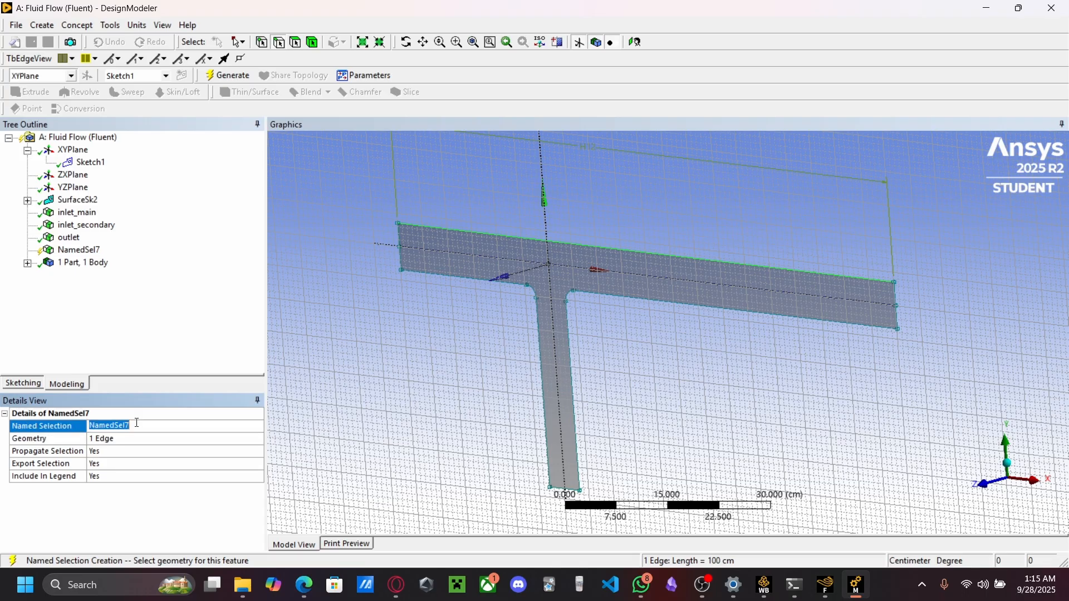
type("symmetry")
key("Return")
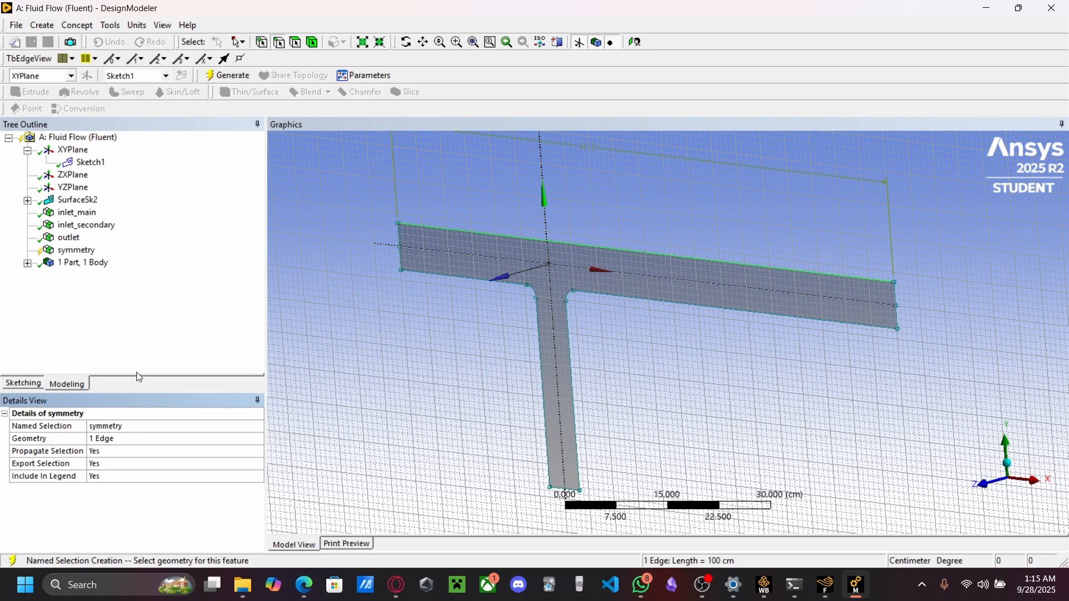
left_click(243, 76)
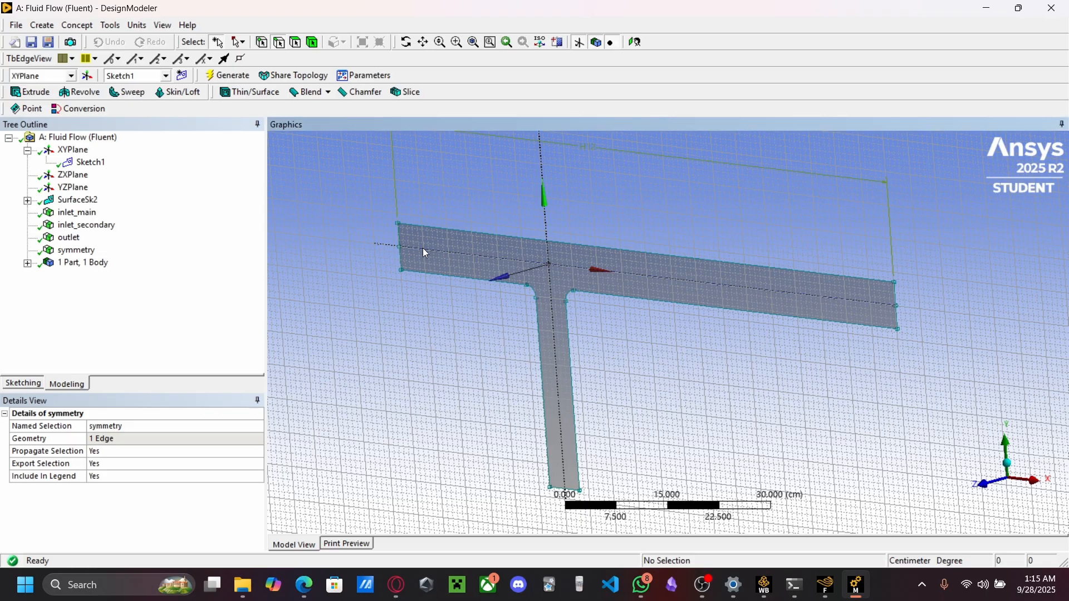
Delete centre line Ln27 from Sketch1, then check the symmetry selection's edge
left_click(91, 163)
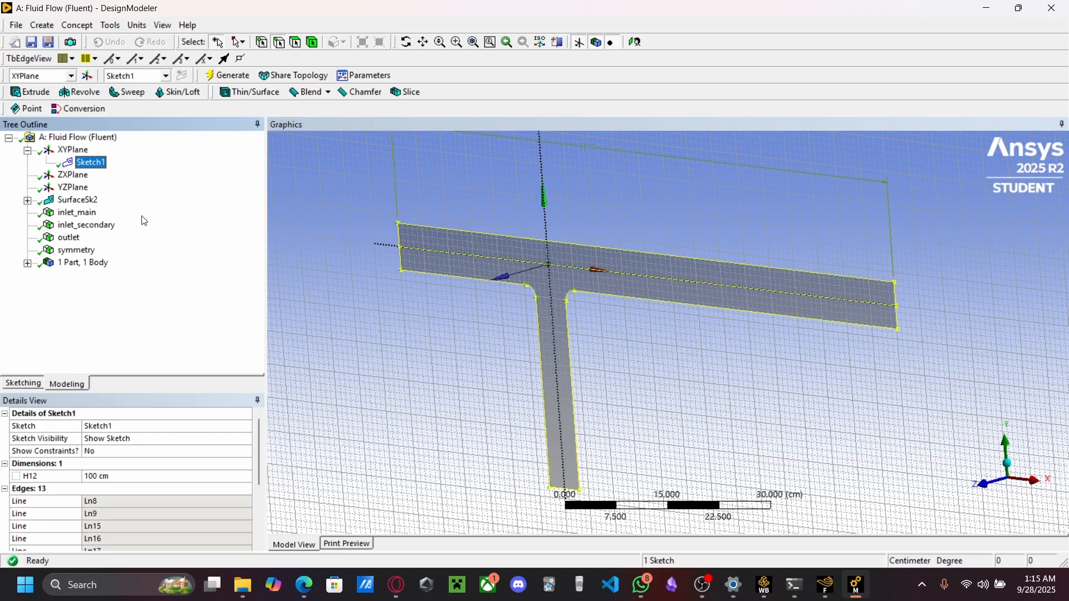
left_click(21, 383)
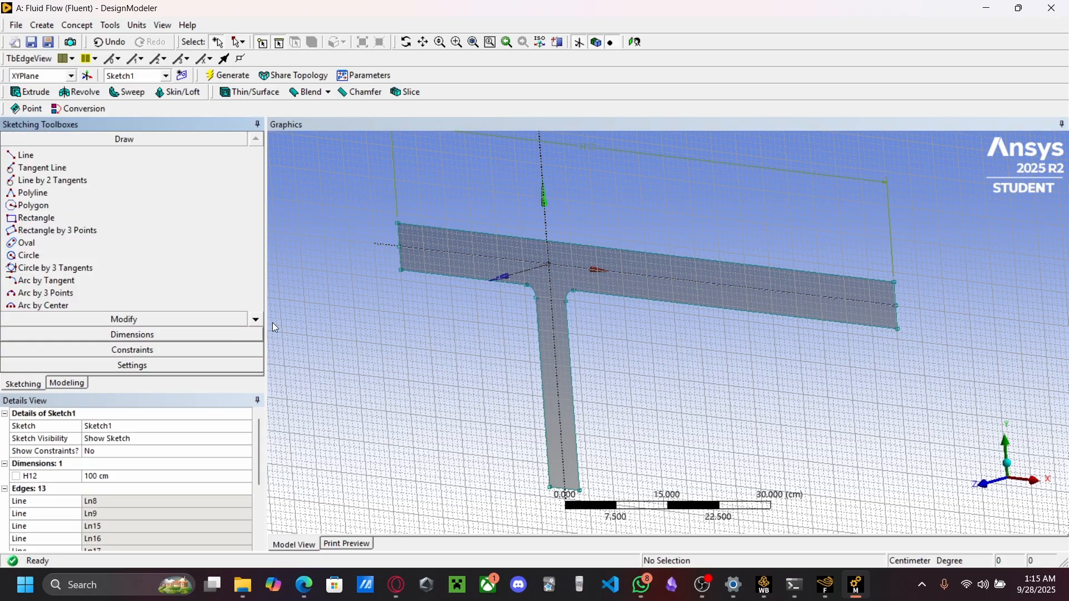
left_click(478, 257)
left_click(478, 260)
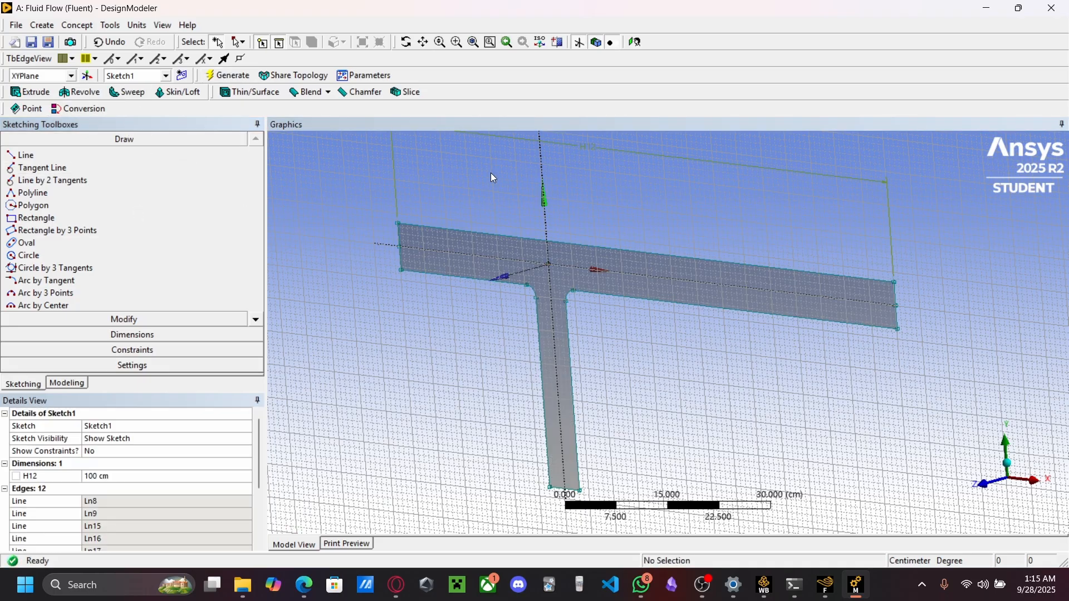
left_click(71, 386)
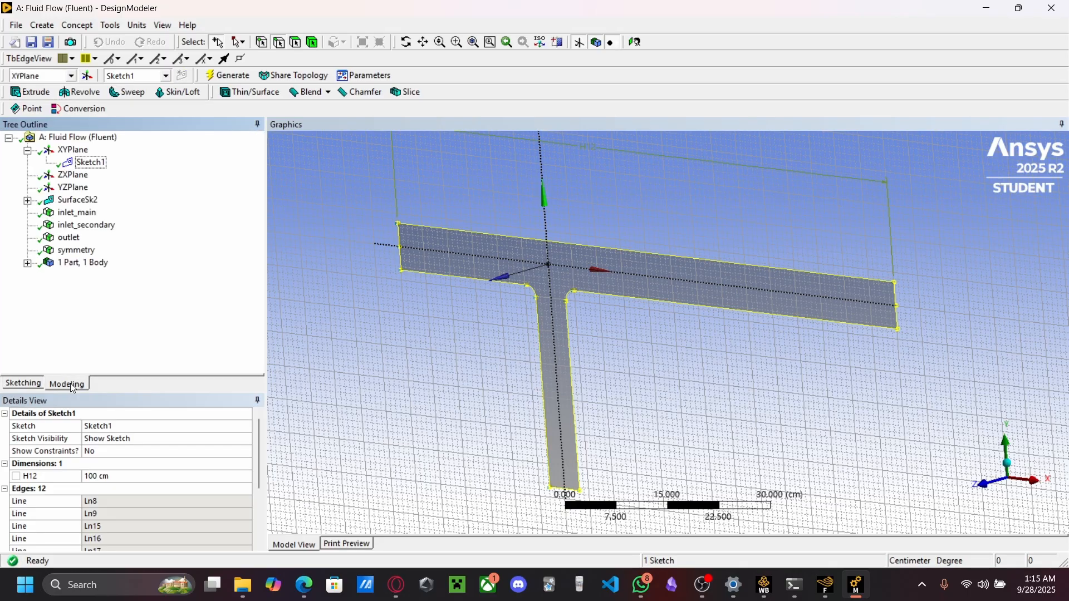
left_click(396, 316)
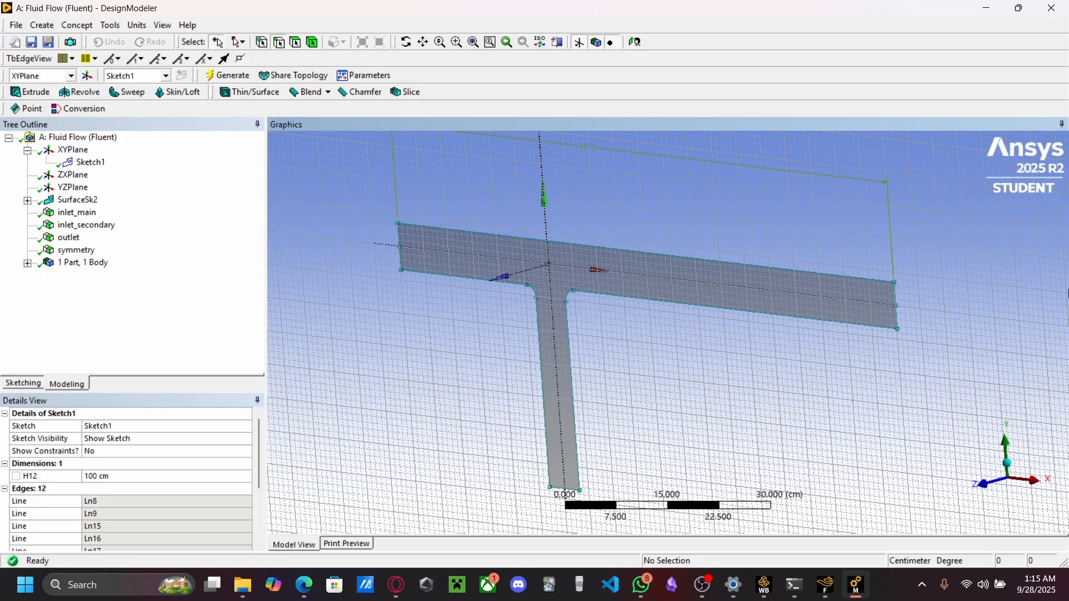
left_click(67, 252)
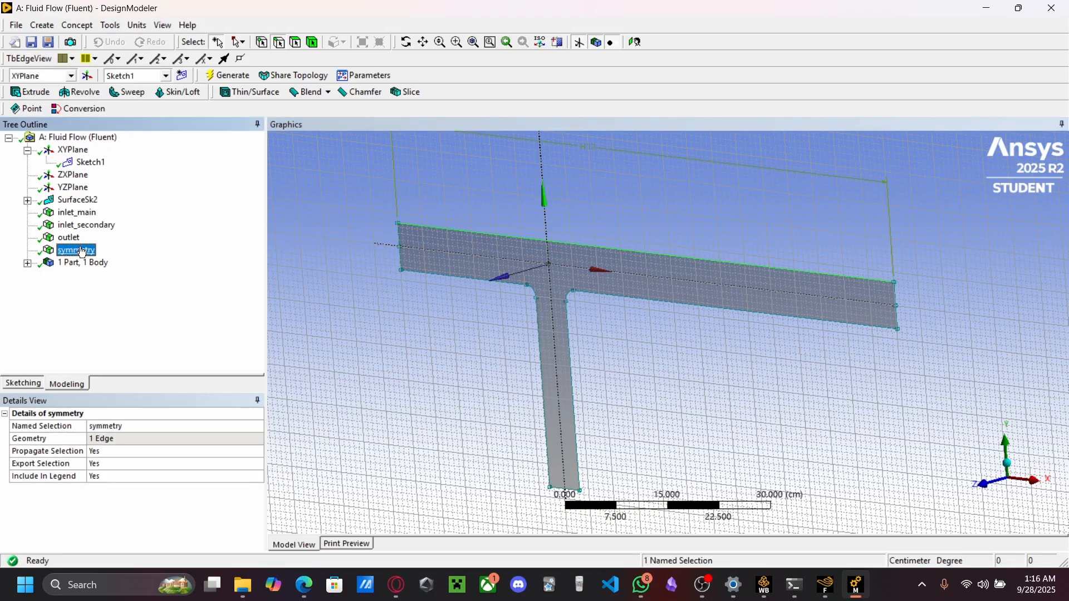
Review the outlet, symmetry, inlet_secondary and inlet_main named selections in the tree
left_click(77, 237)
left_click(71, 251)
left_click(66, 243)
left_click(70, 227)
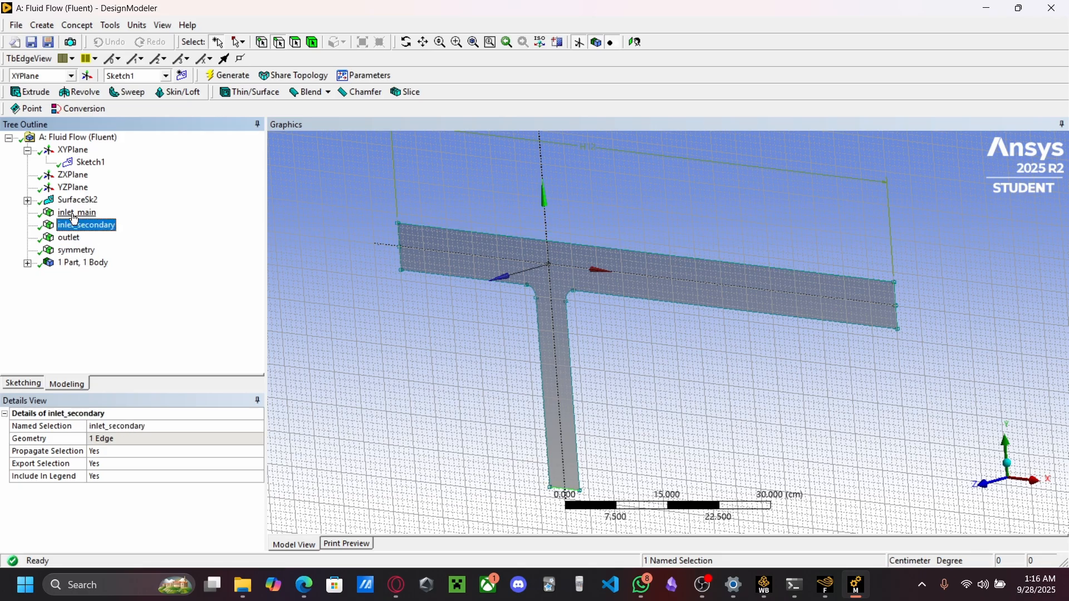
left_click(74, 216)
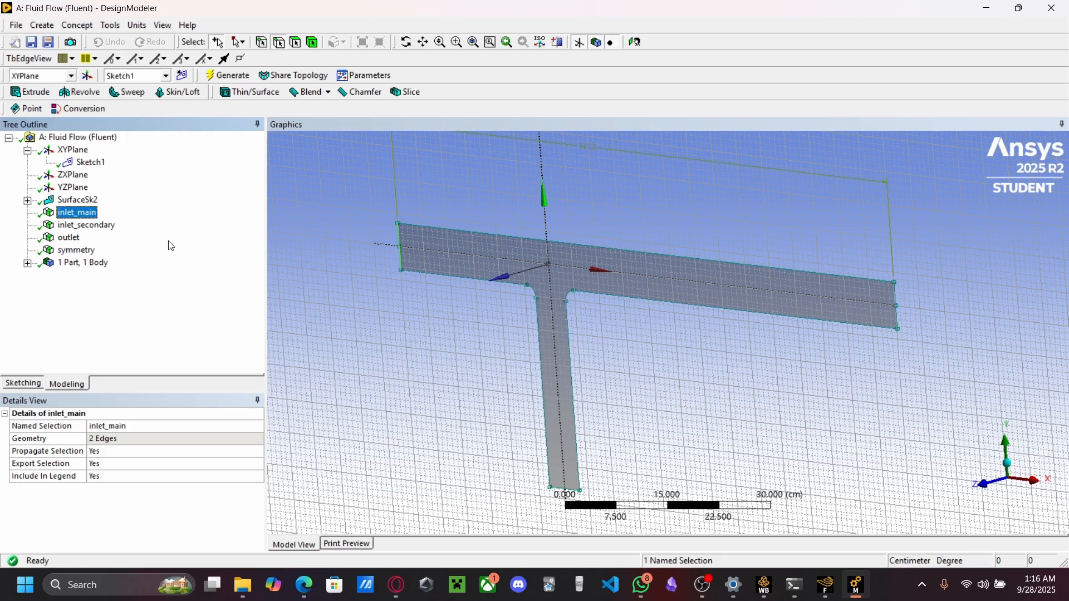
Face the T straight on with XYPlane Look At and clear the plane selection
scroll(470, 333, "up", 1)
right_click(425, 284)
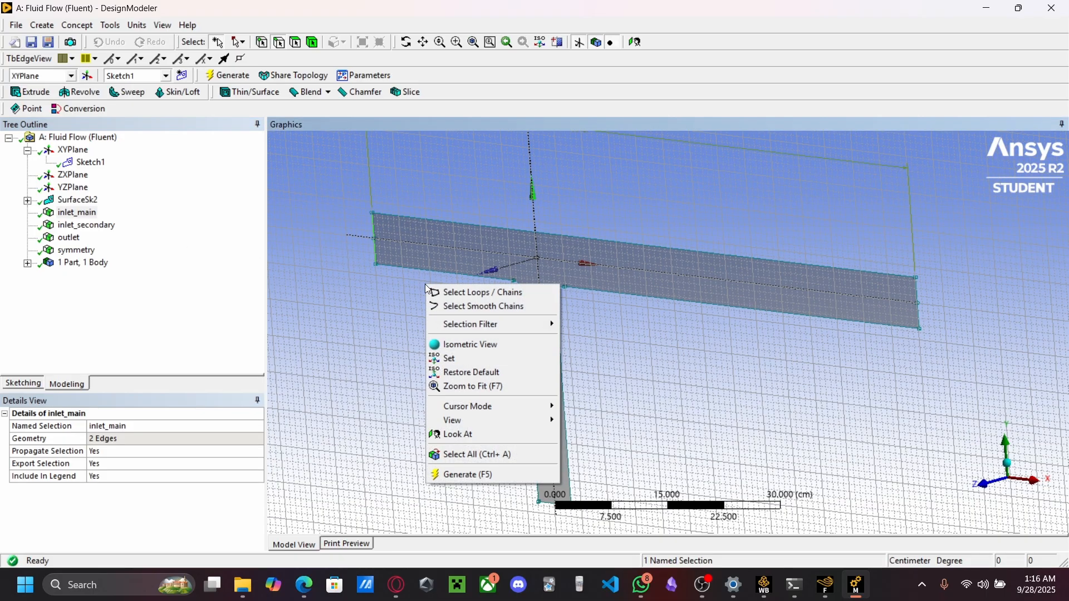
right_click(78, 150)
left_click(106, 152)
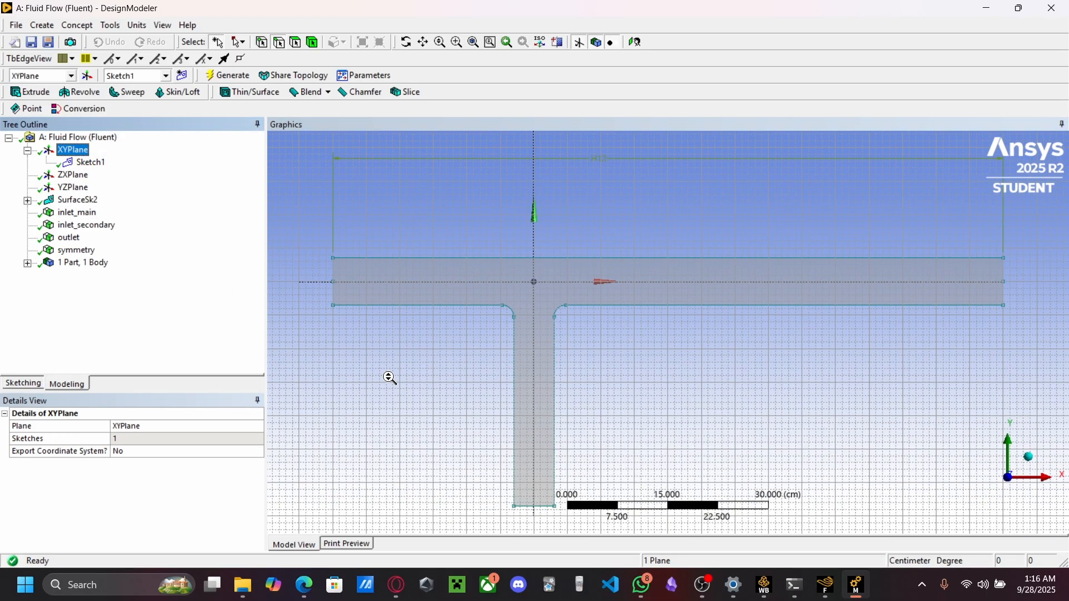
left_click(388, 376)
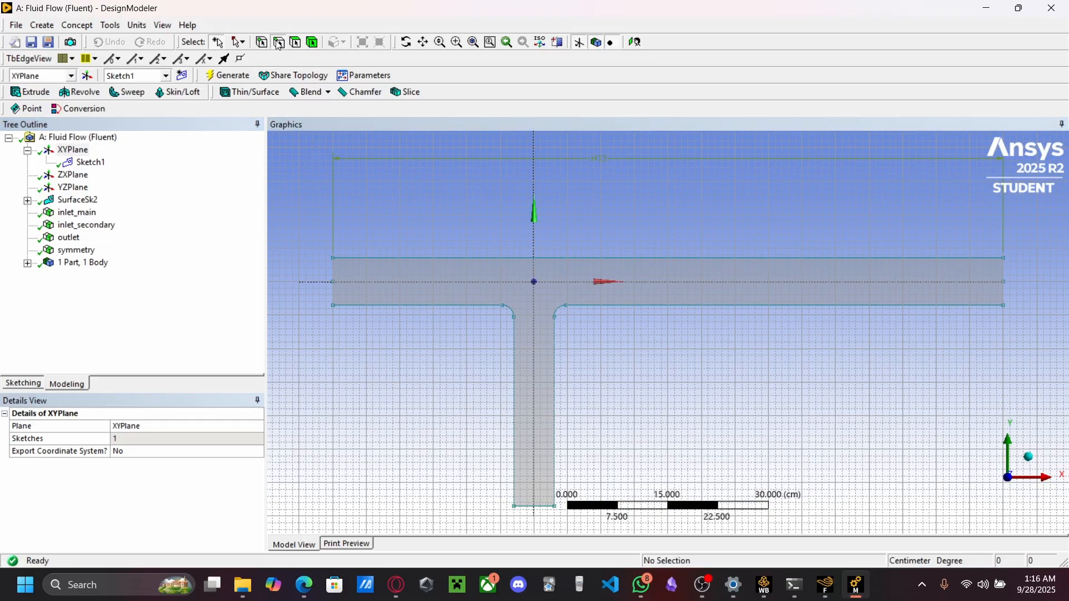
Select the six lower wall edges (two horizontal, two fillets, two vertical), totalling 152.5 cm
left_click(414, 306)
left_click(509, 310, "ctrl")
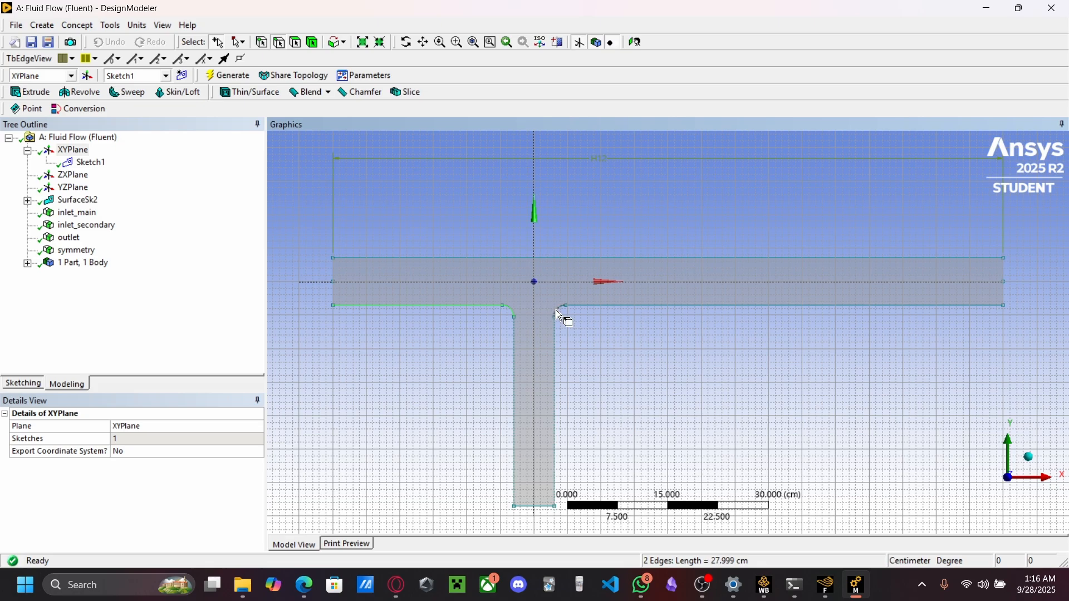
left_click(561, 315, "ctrl")
left_click(515, 345, "ctrl")
left_click(558, 349, "ctrl")
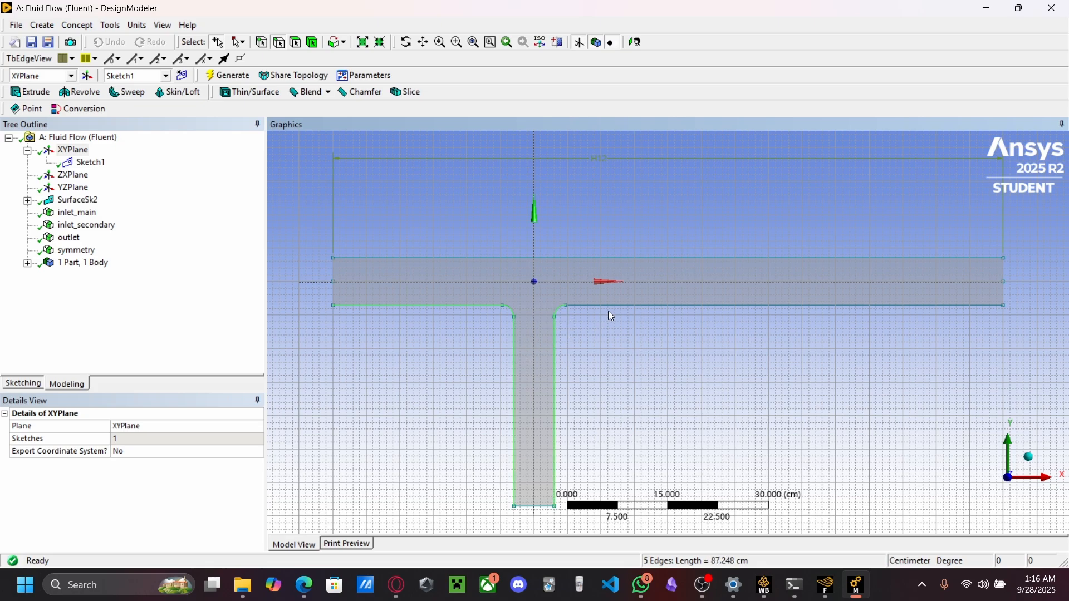
left_click(615, 307, "ctrl")
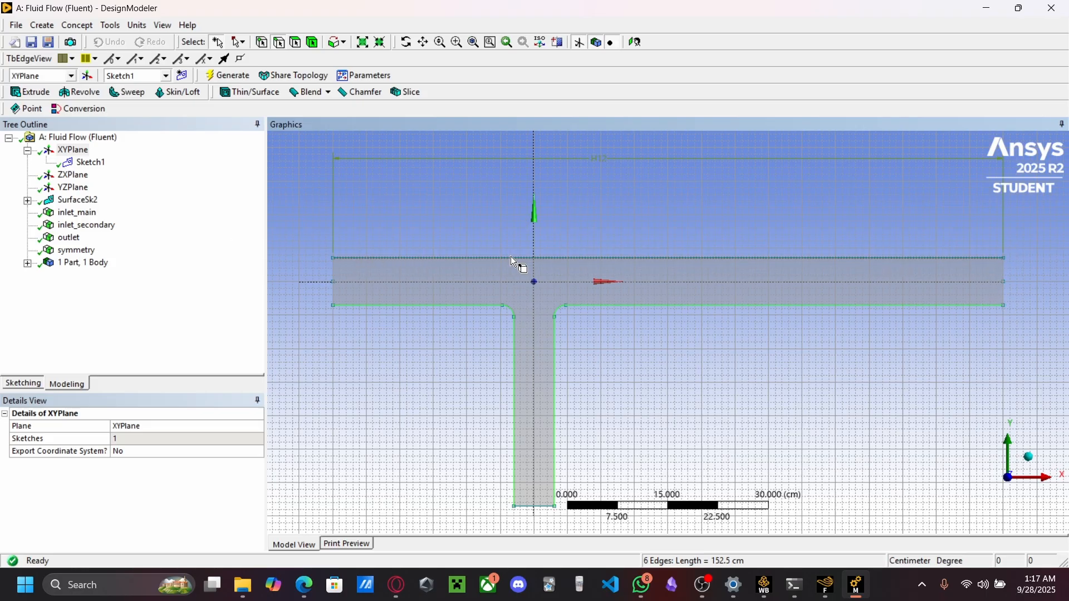
Assign the six selected edges to a new named selection, rename NamedSel8 to 'walls', and generate
left_click(110, 26)
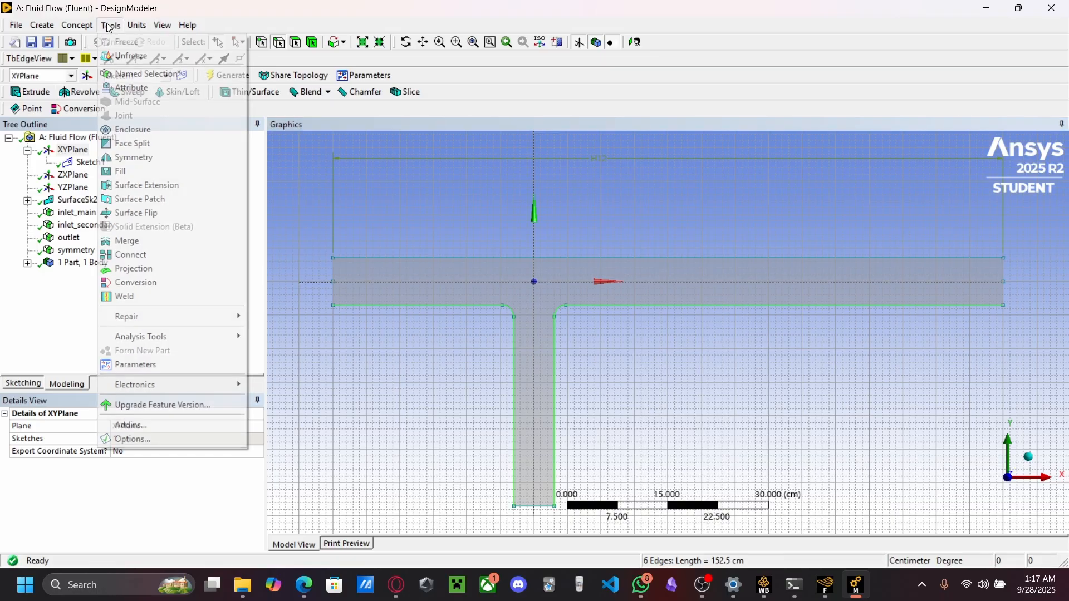
left_click(134, 74)
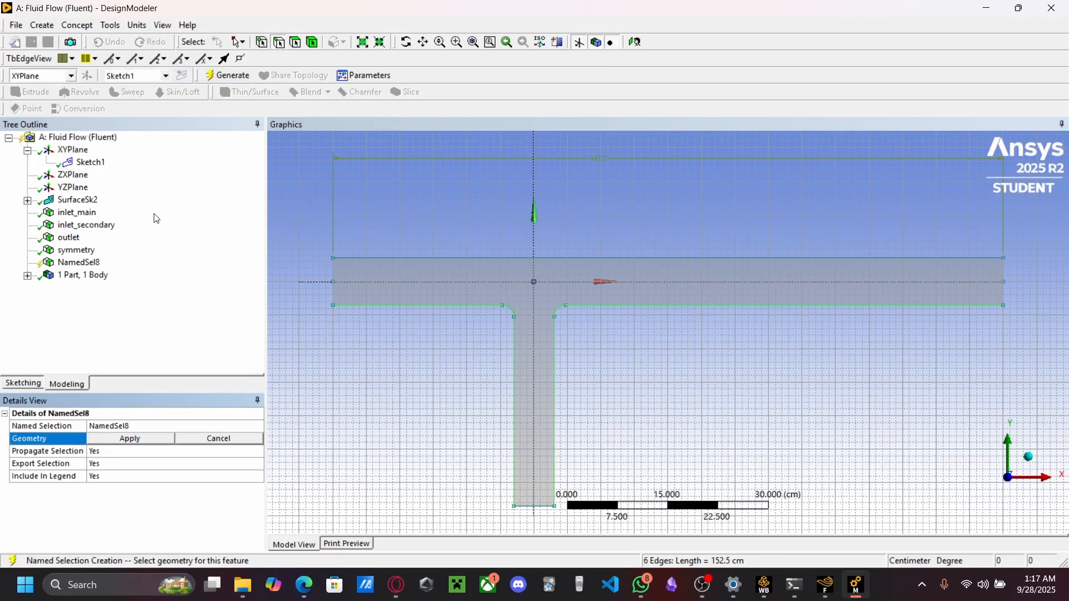
left_click(131, 439)
left_click(135, 426)
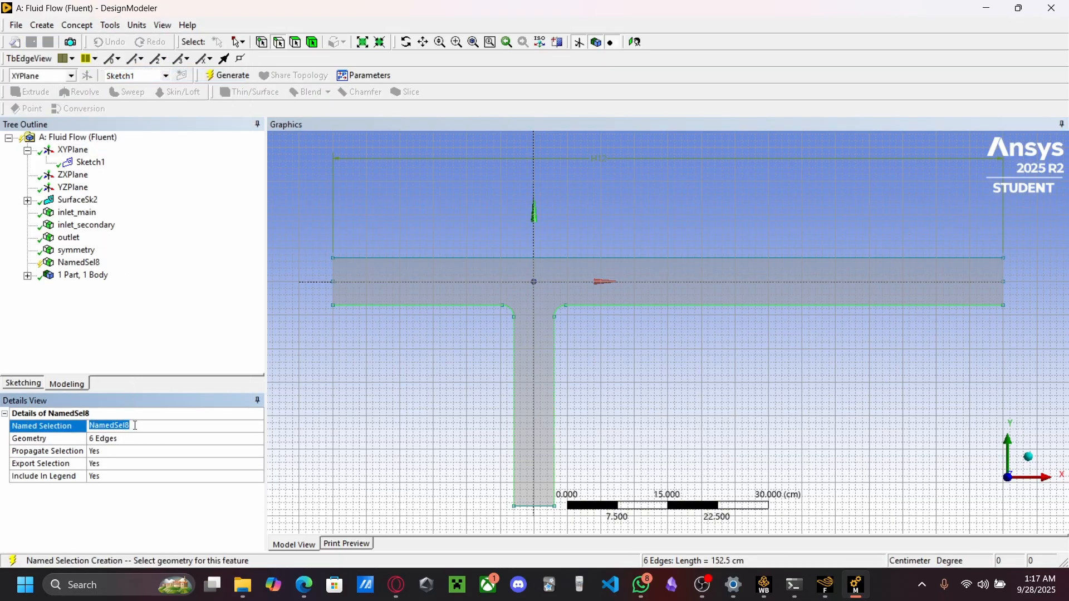
type("walls")
key("Return")
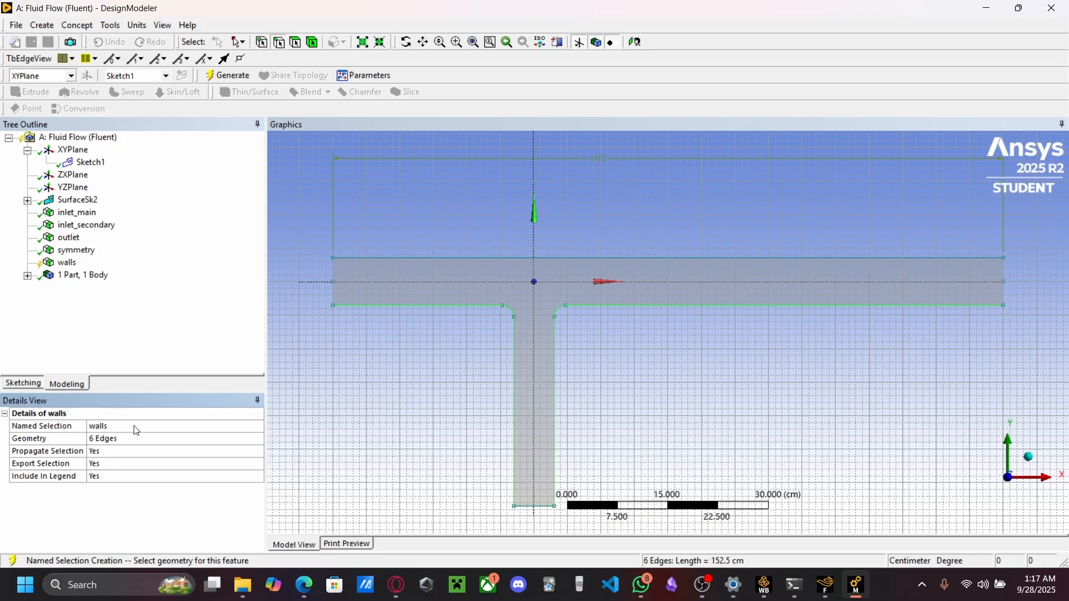
left_click(228, 75)
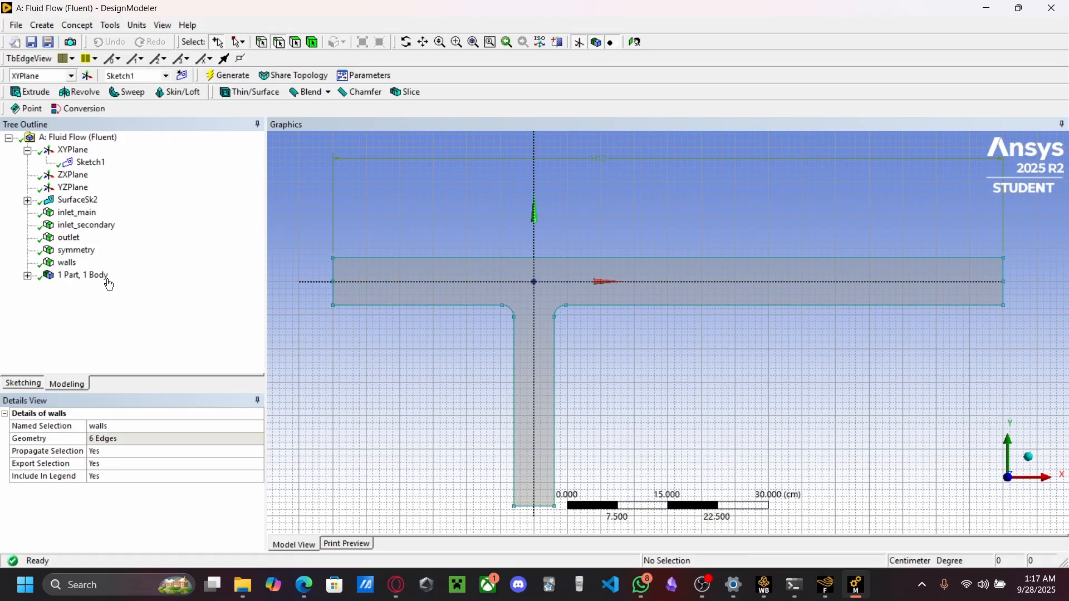
In an isometric view, highlight the walls, symmetry, outlet, inlet_main and inlet_secondary selections in turn
middle_click_drag(440, 433, 503, 369)
left_click(68, 263)
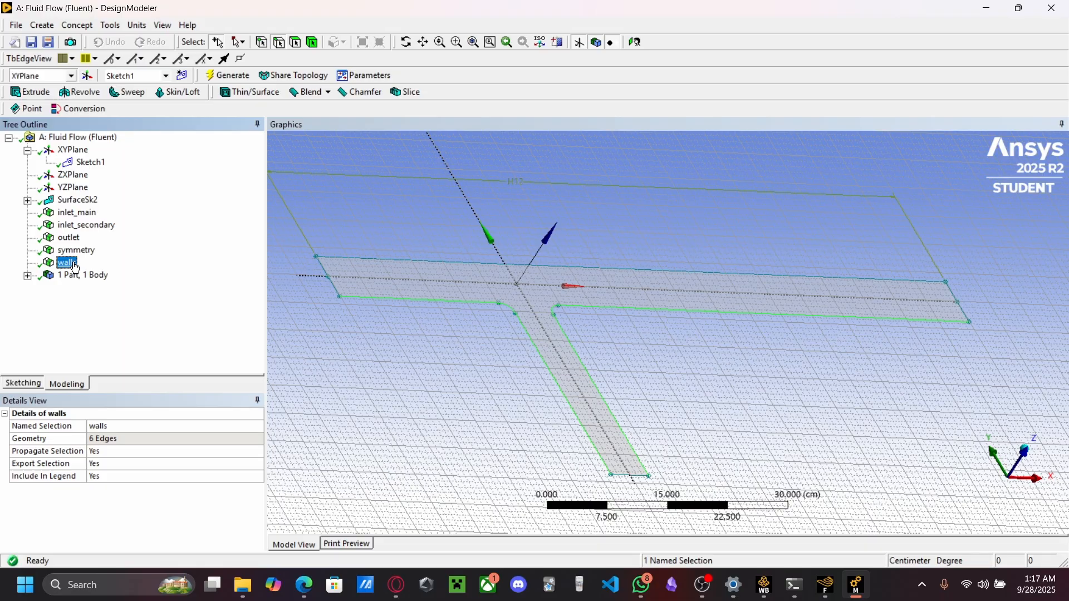
left_click(67, 251)
left_click(66, 239)
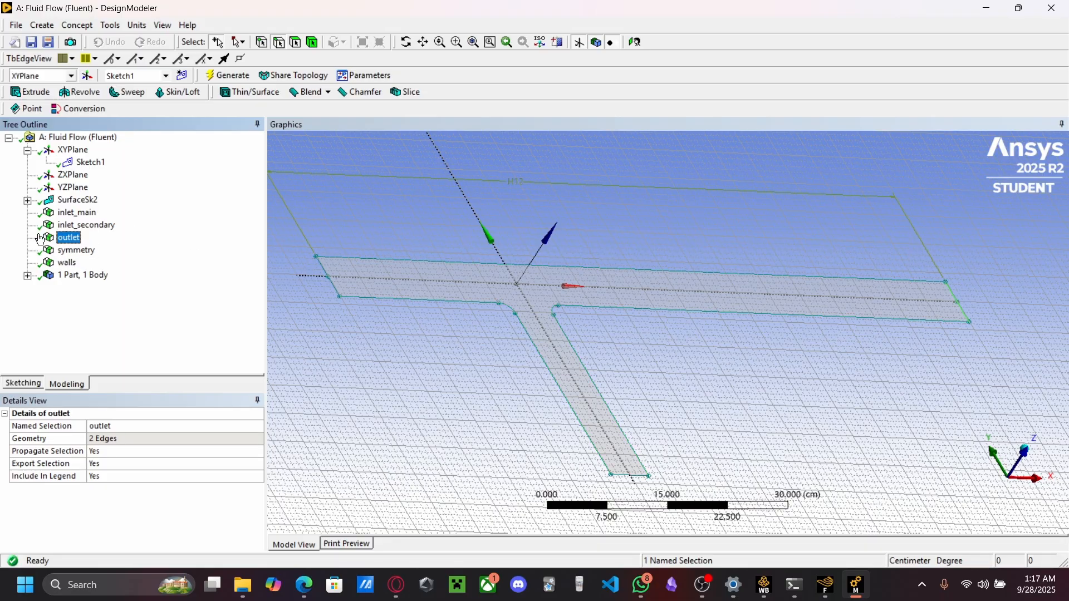
left_click(77, 213)
left_click(86, 226)
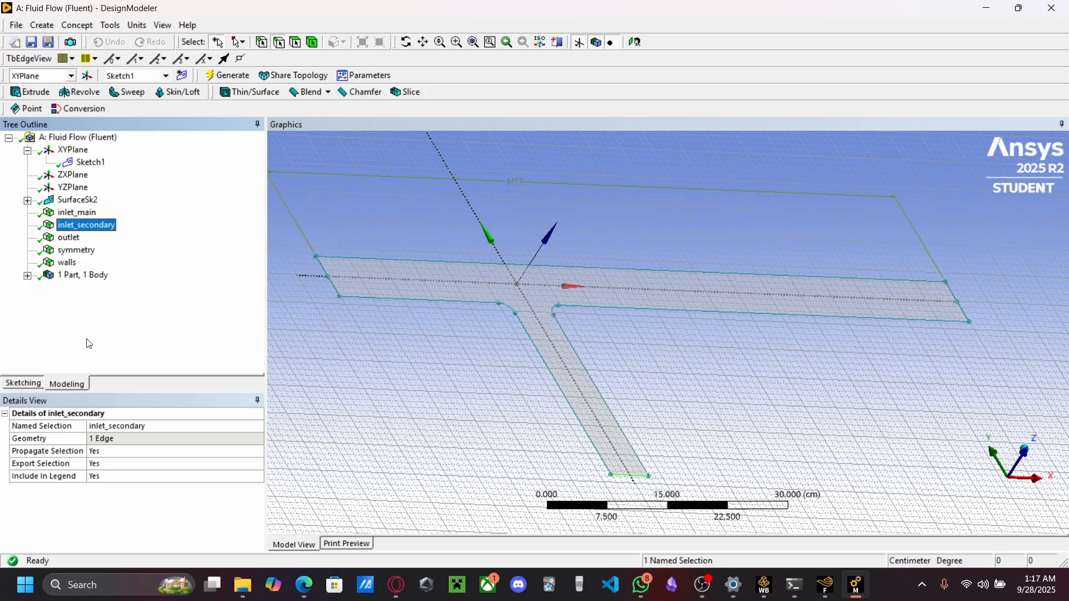
left_click(76, 212)
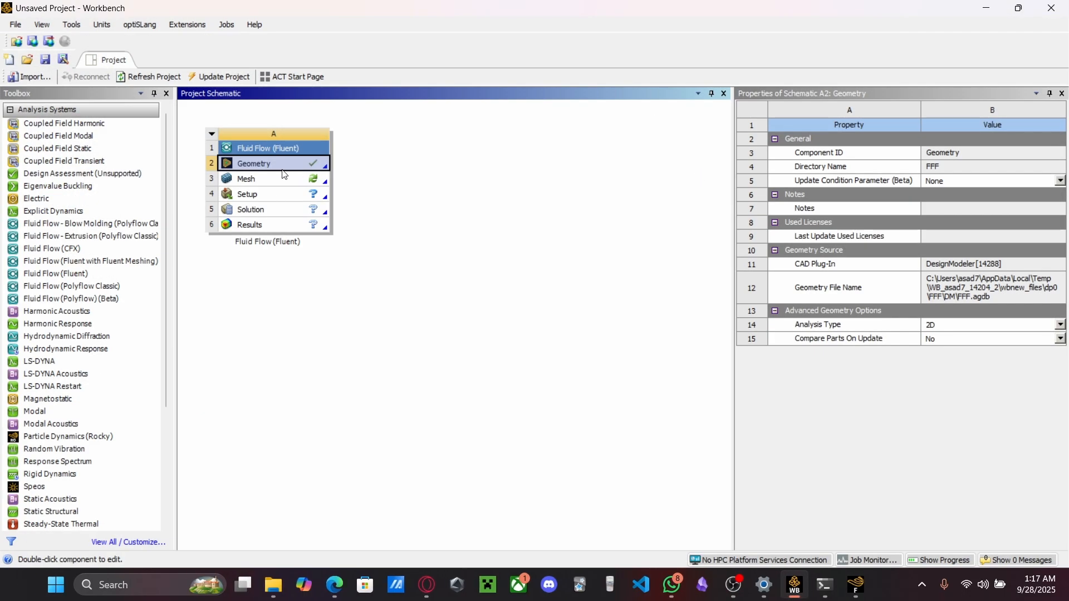
Update the Geometry cell, then update the Mesh cell to regenerate it with the new boundaries
right_click(277, 162)
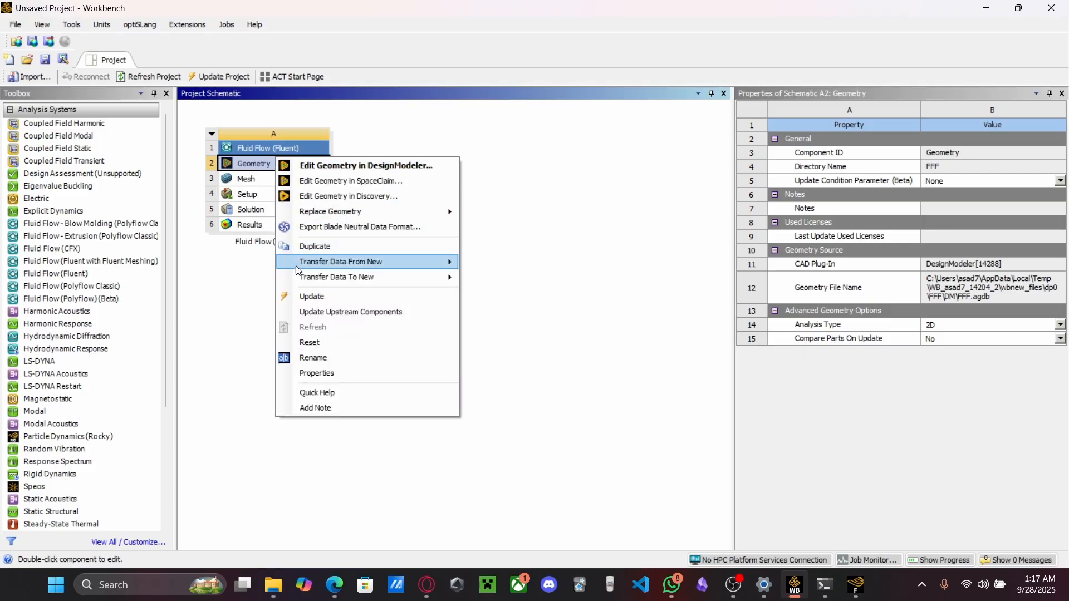
left_click(303, 296)
right_click(270, 180)
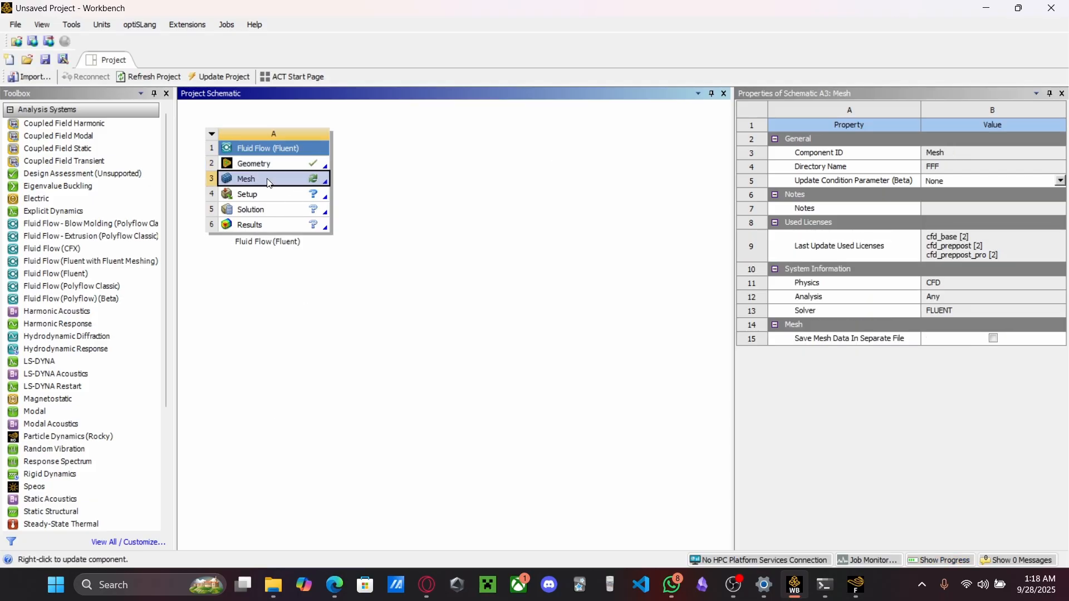
left_click(303, 257)
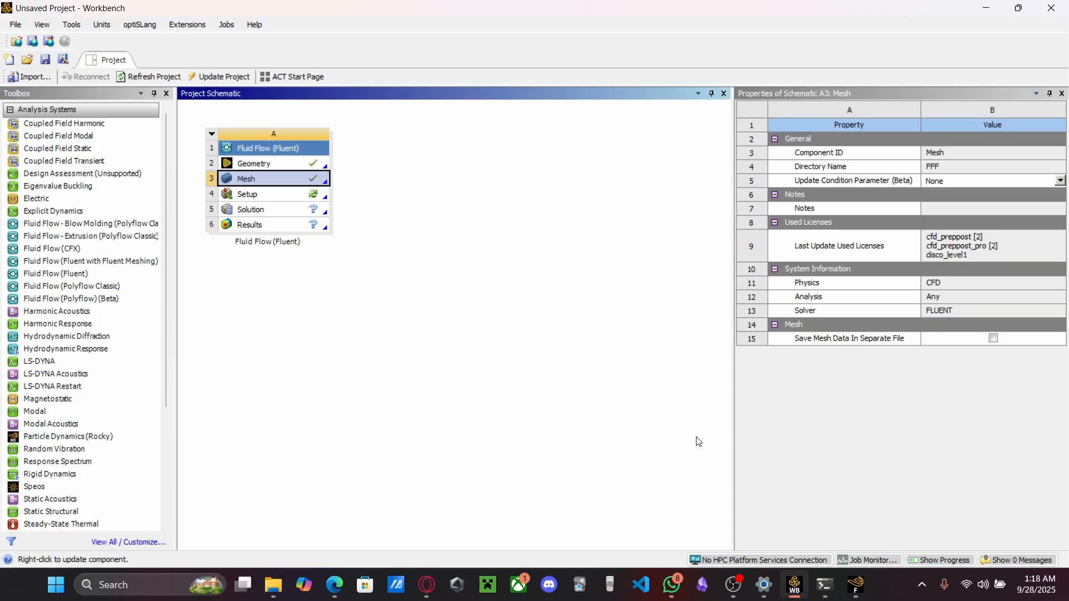
left_click(855, 584)
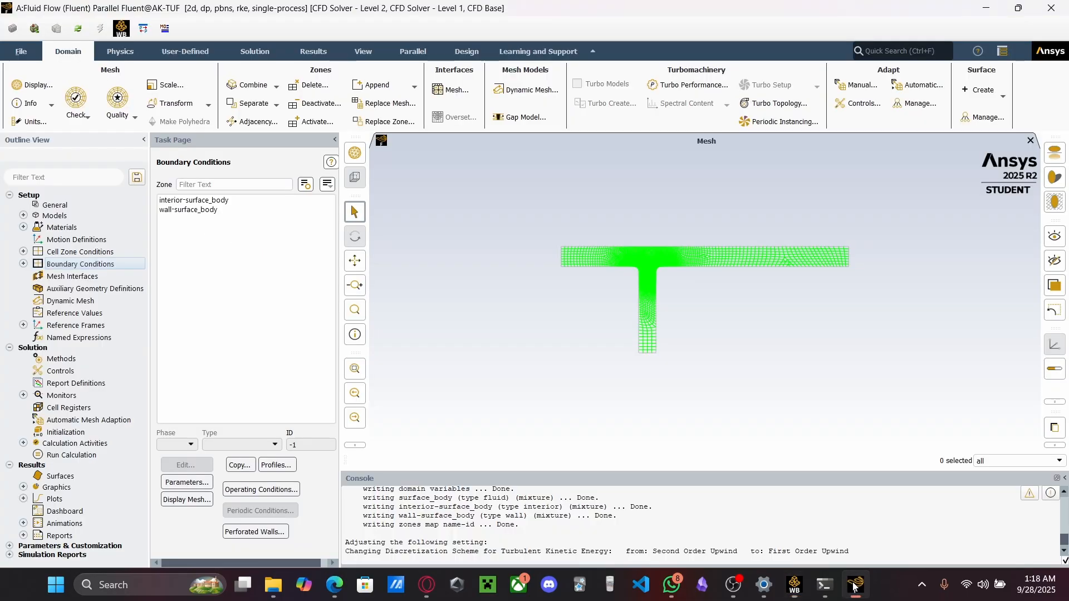
Confirm the boundary list holds only interior and wall zones, then quit Fluent, accepting both prompts
double_click(36, 265)
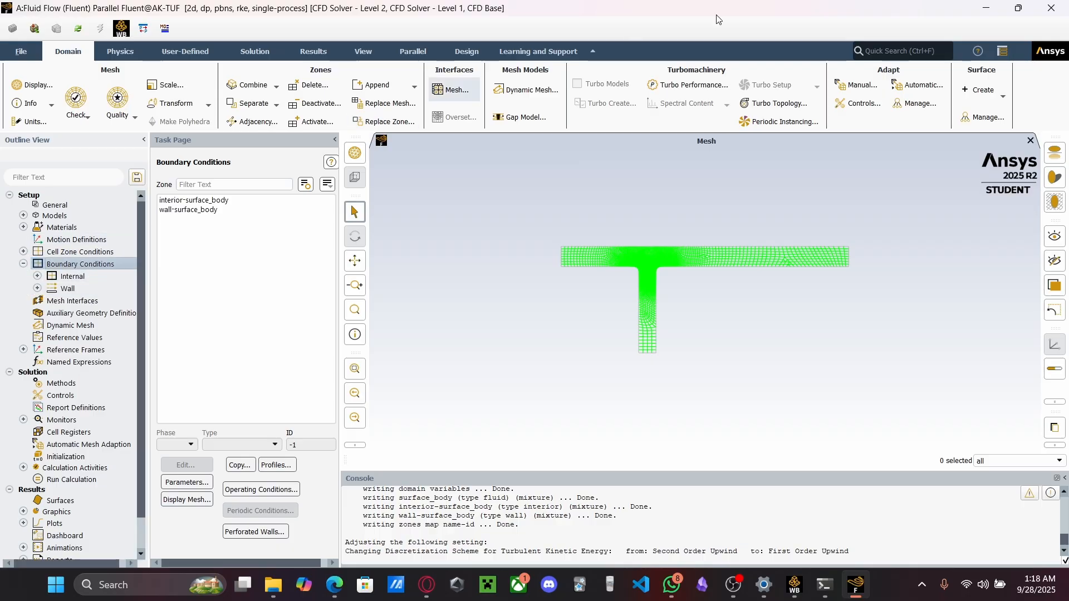
left_click(1052, 8)
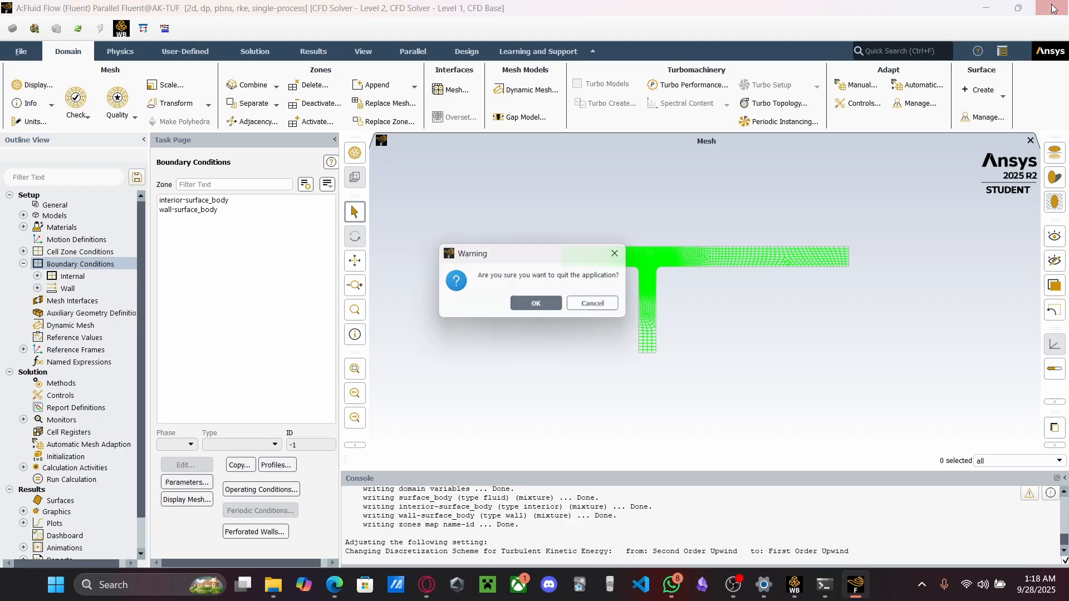
left_click(533, 305)
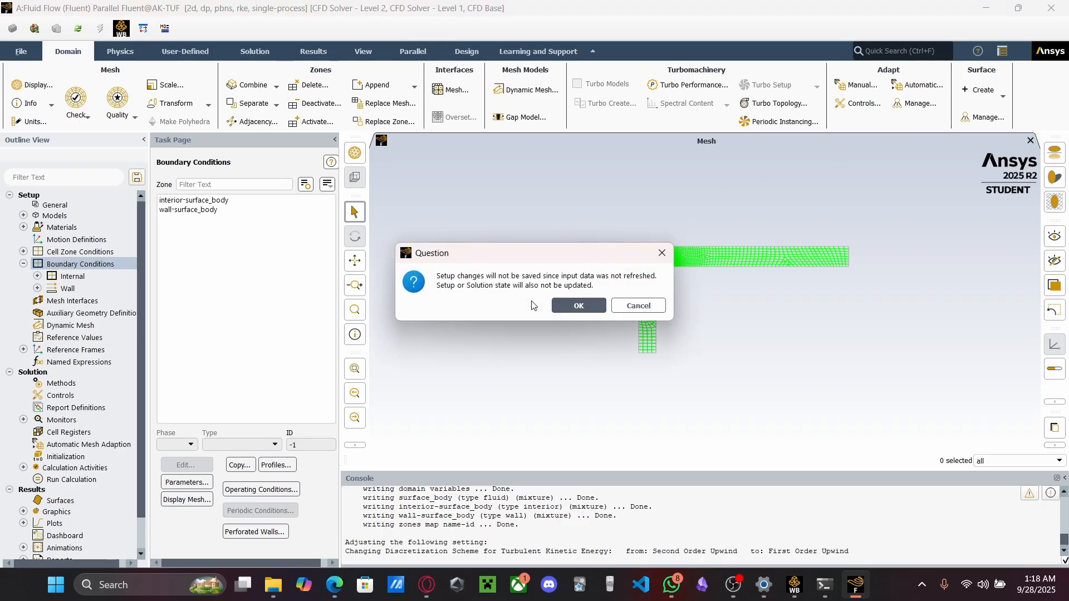
left_click(565, 304)
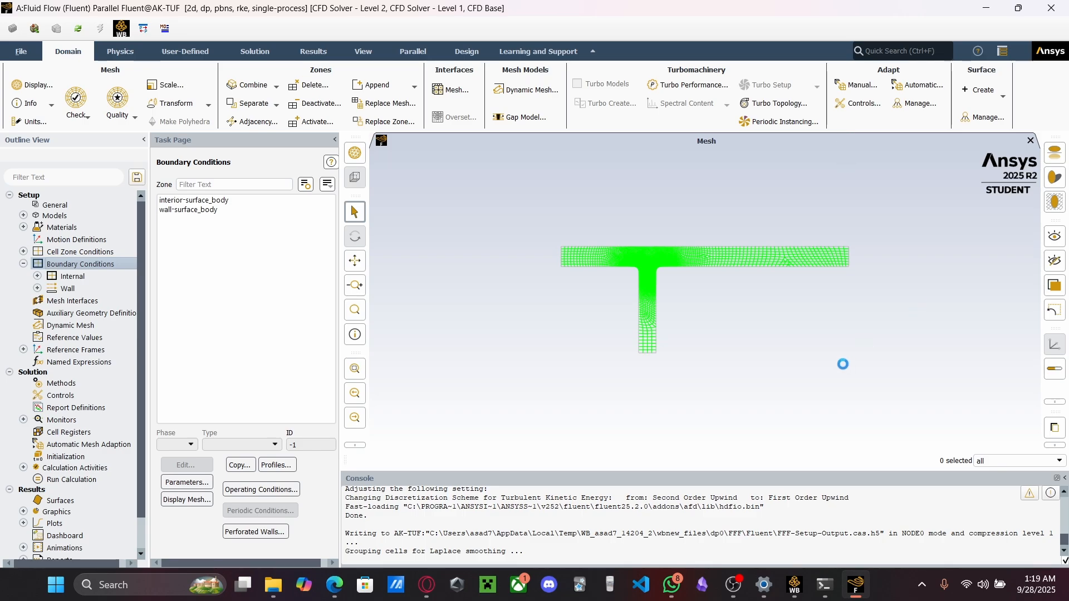
left_click(790, 594)
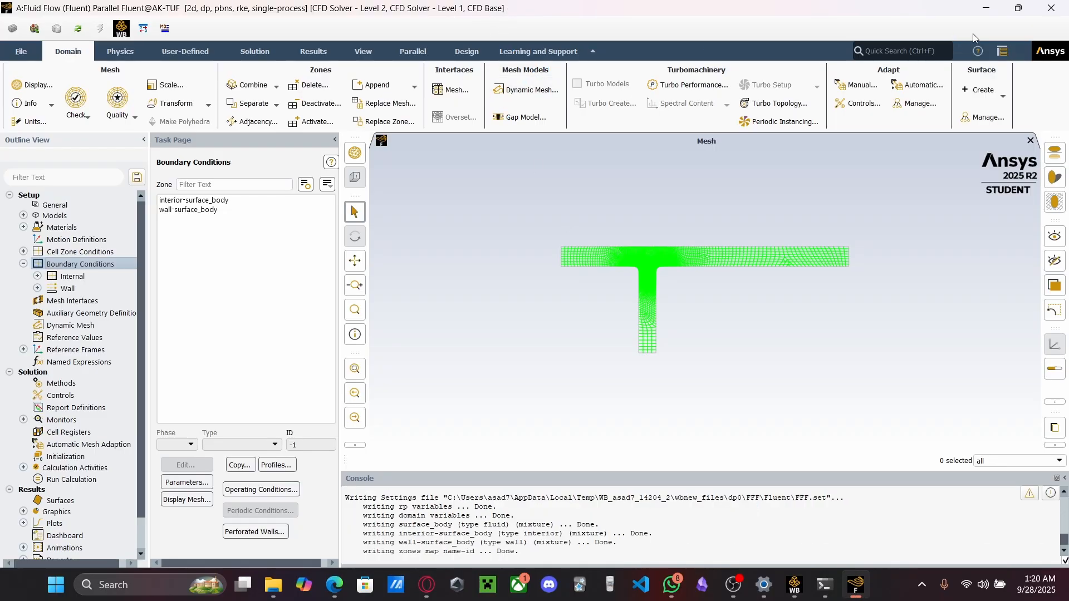
Reopen the Setup cell in Fluent, loading the newly updated mesh, and start from Fluent Launcher
left_click(1060, 11)
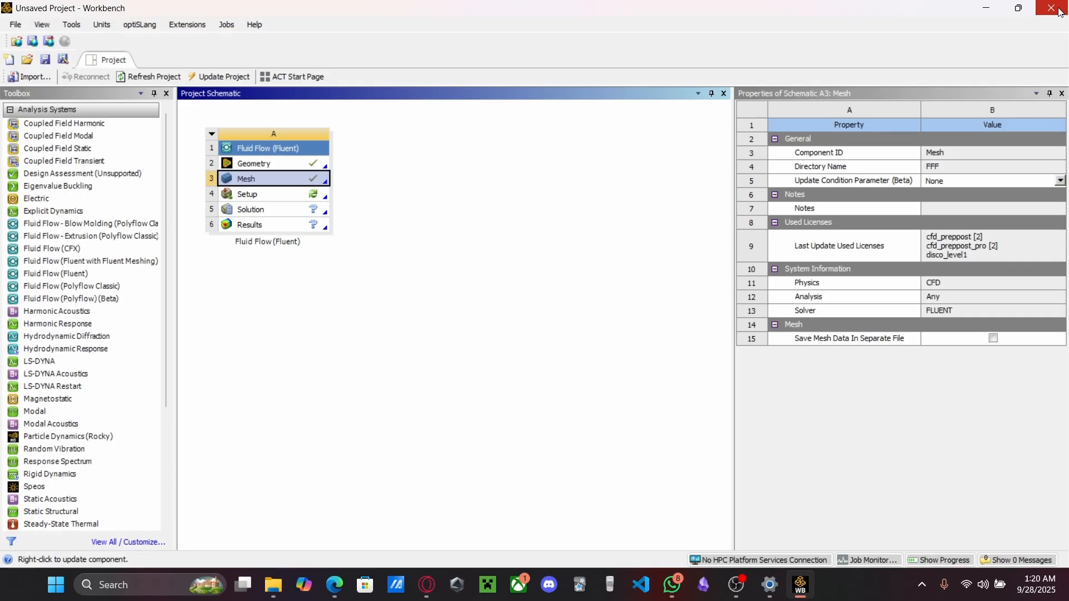
left_click(287, 194)
double_click(287, 195)
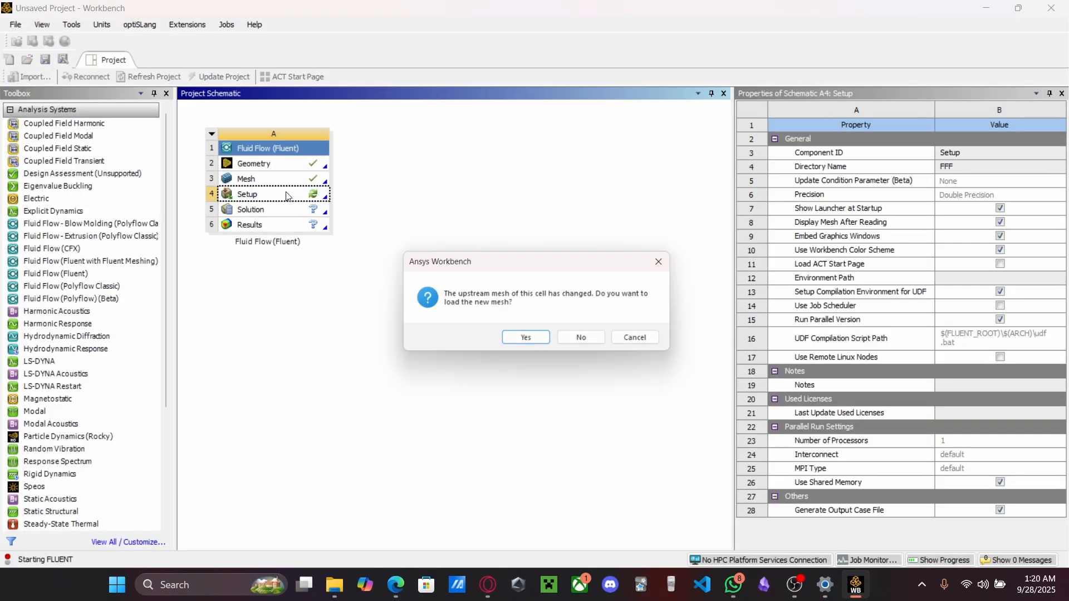
left_click(536, 345)
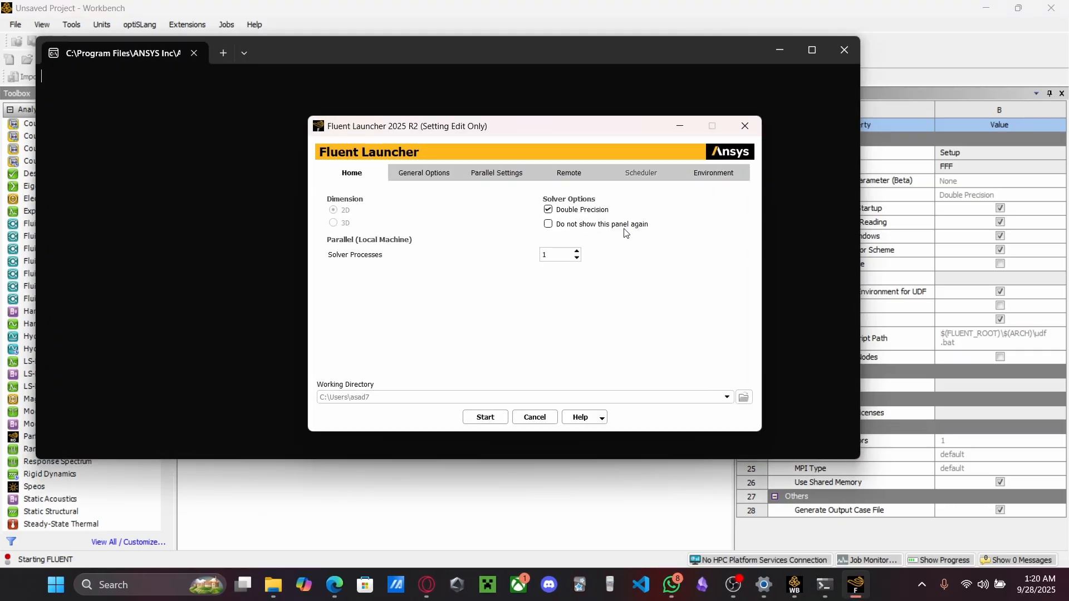
left_click(483, 421)
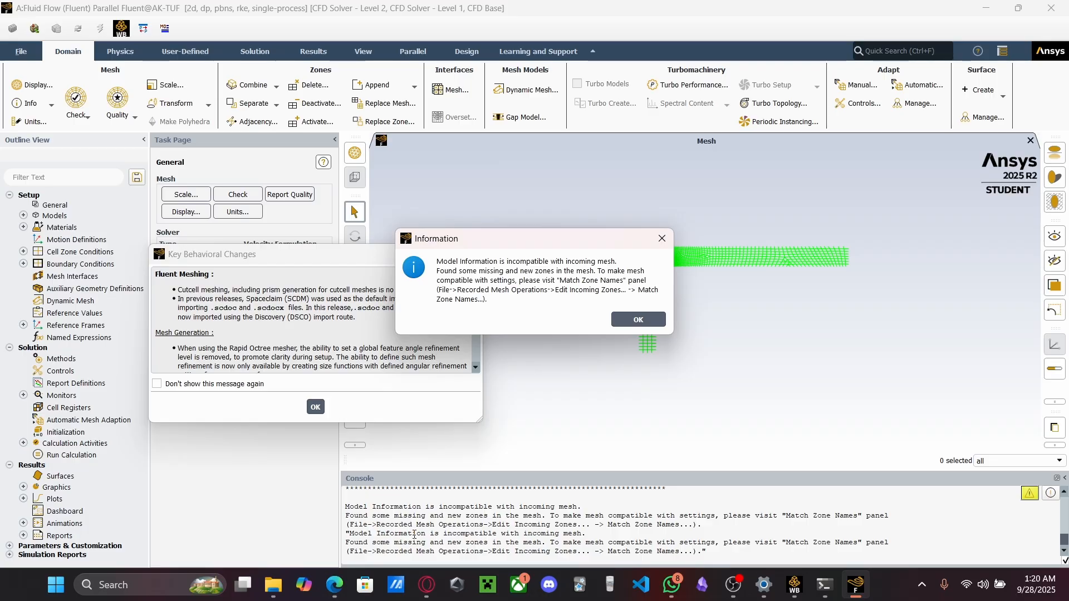
Dismiss the incompatible-mesh and behavioural-changes notices and review the active physics models
left_click(622, 322)
left_click(315, 407)
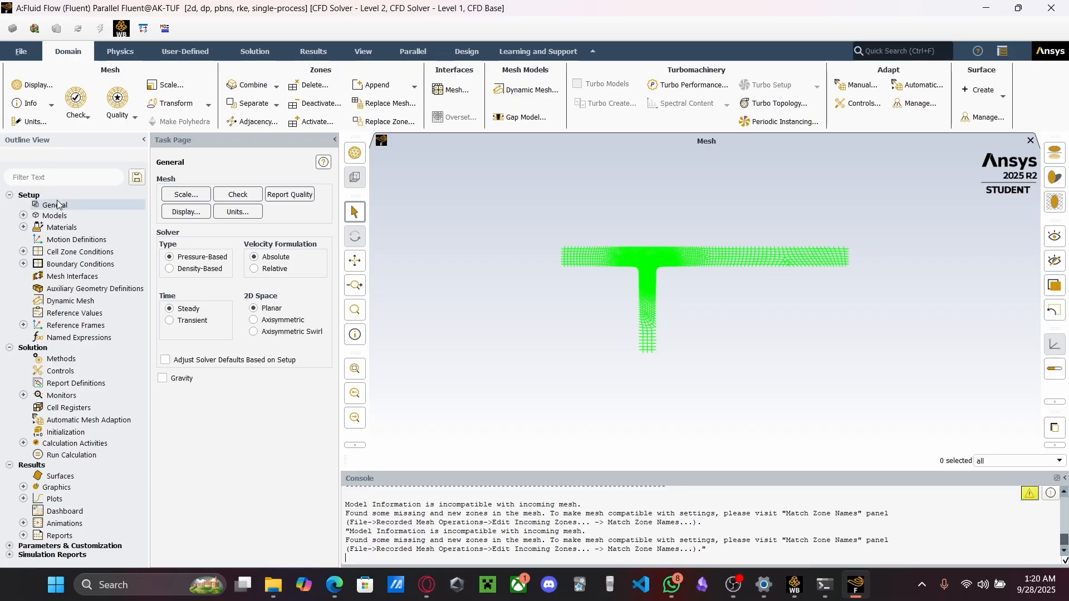
left_click(79, 205)
left_click(56, 216)
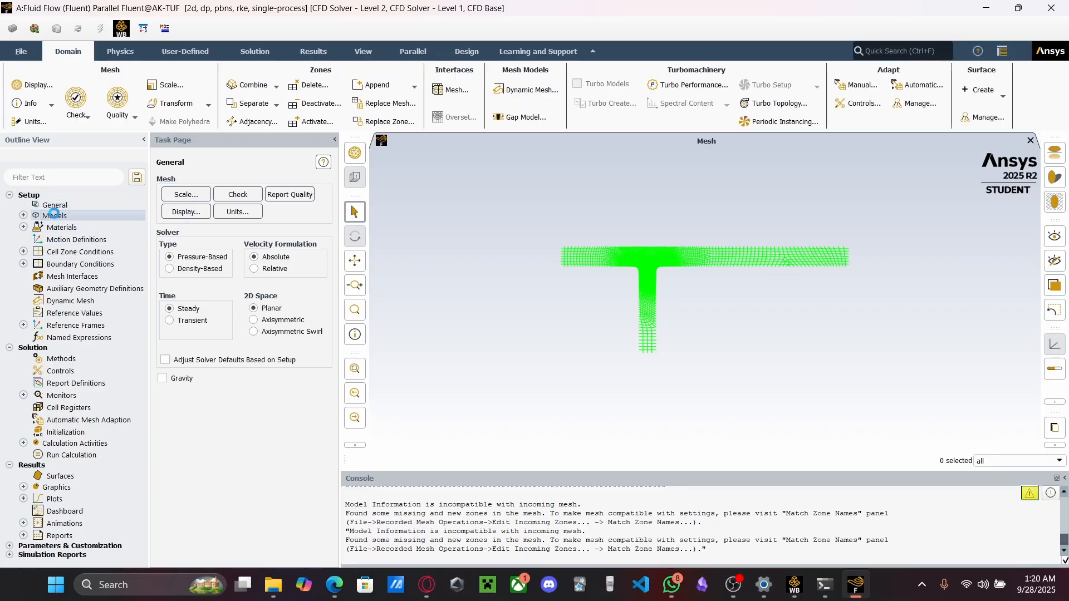
double_click(54, 217)
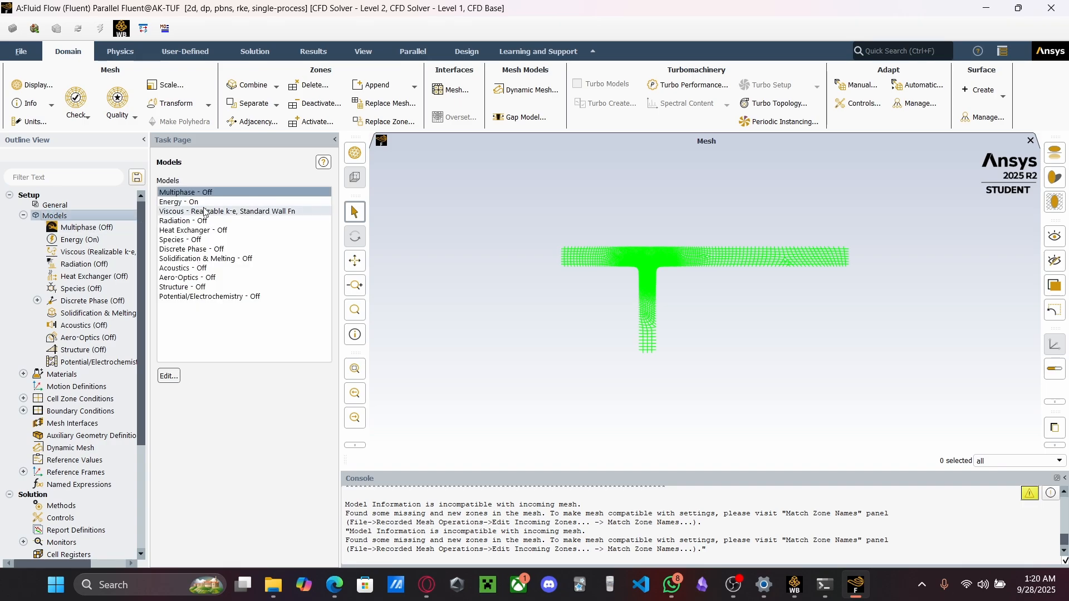
left_click(22, 216)
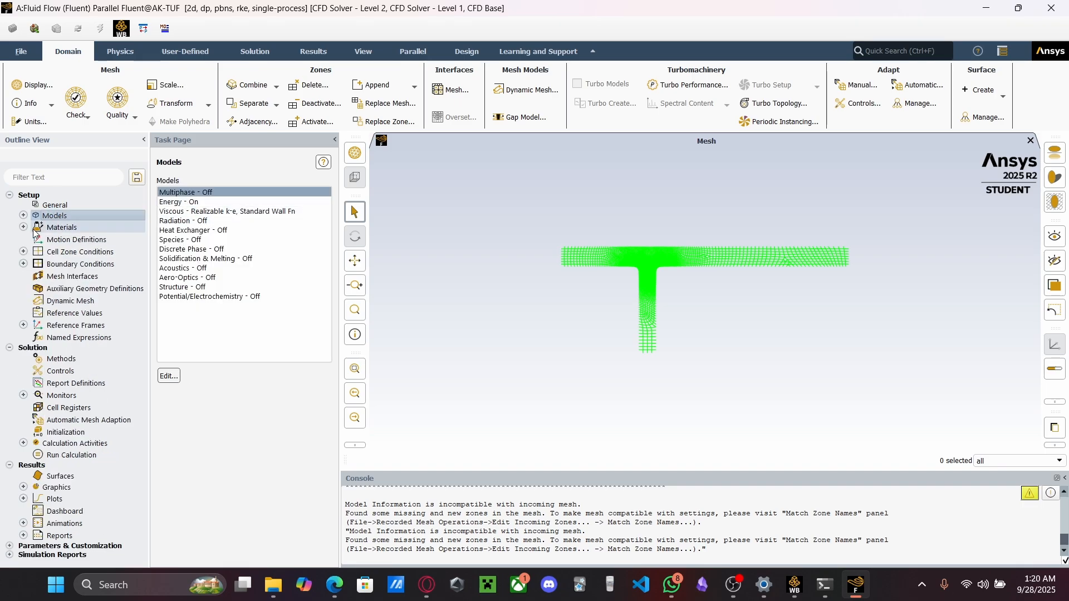
Inspect the water-liquid material properties and close them without changes
left_click(56, 229)
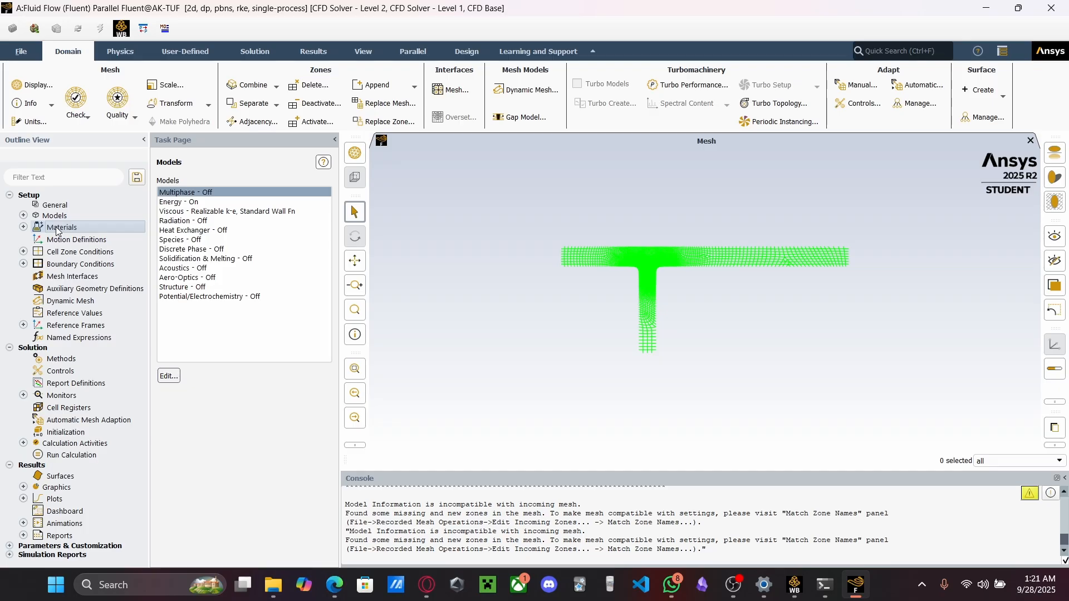
double_click(70, 228)
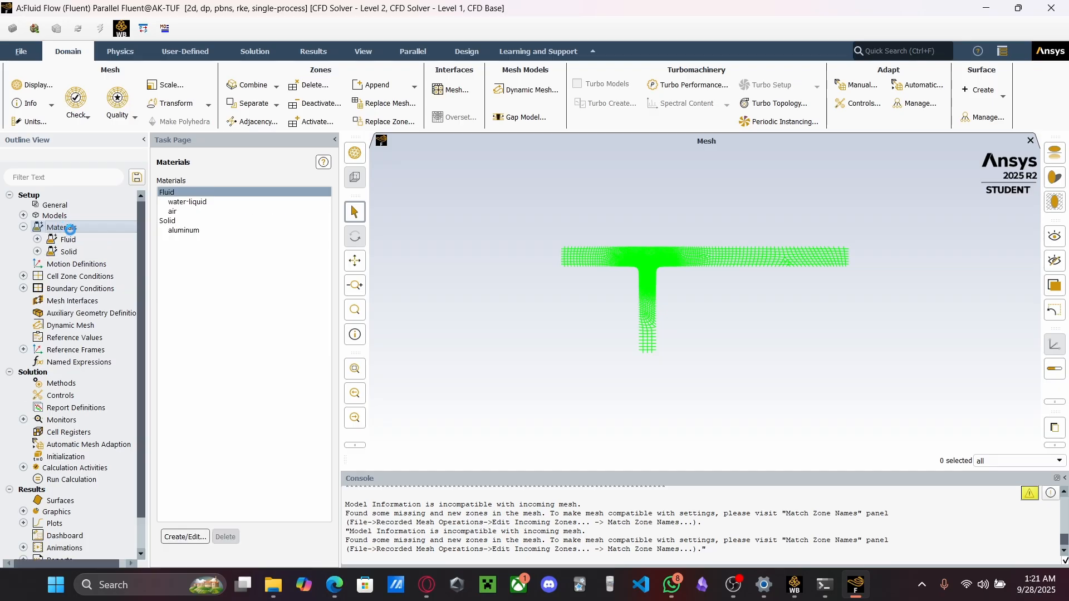
double_click(184, 203)
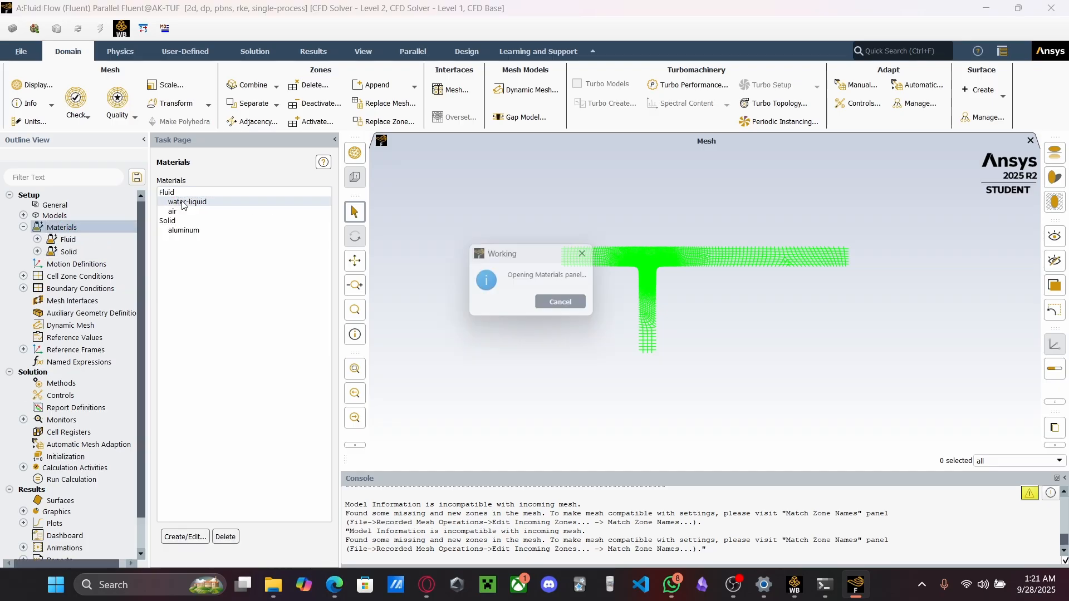
left_click(569, 429)
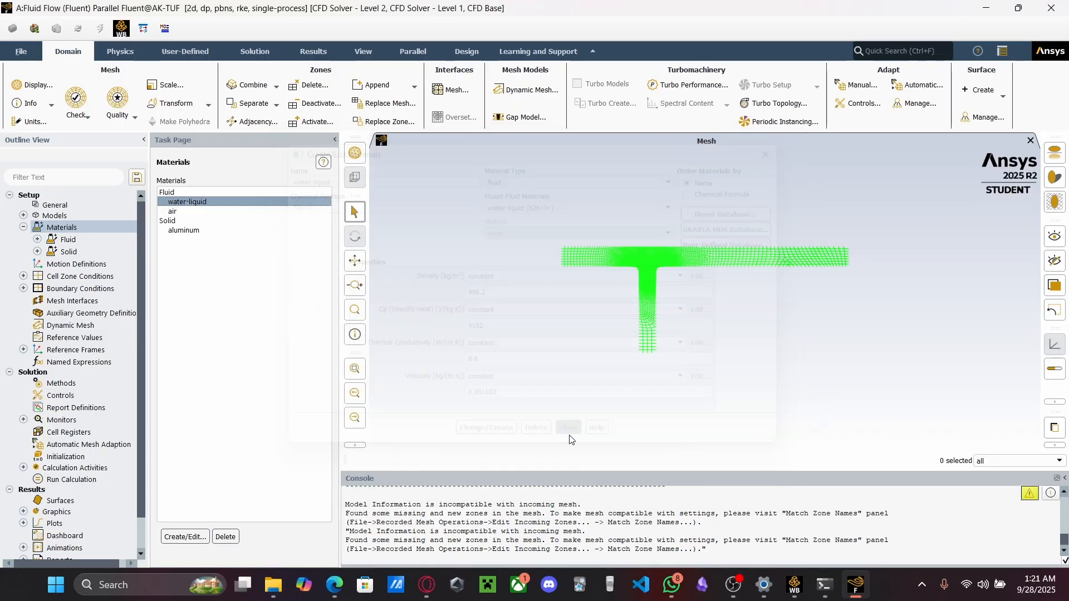
left_click(23, 227)
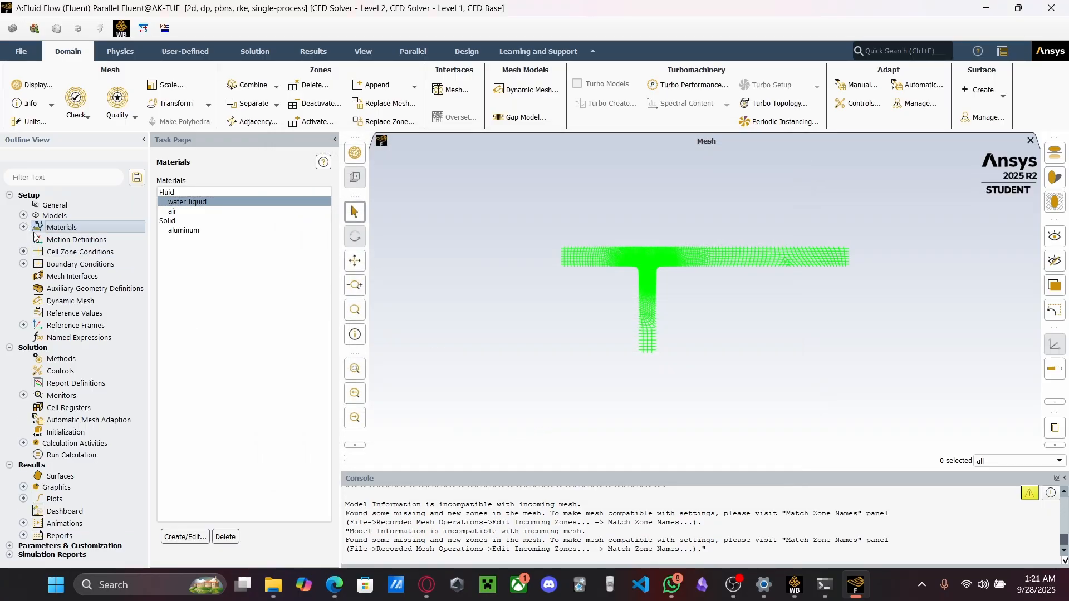
left_click(71, 265)
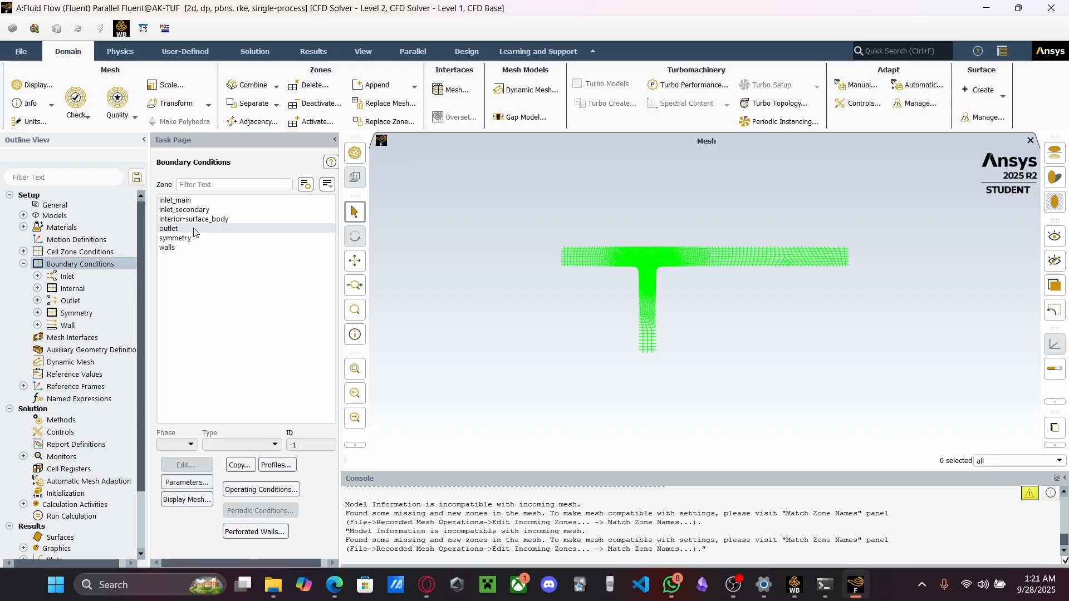
Open inlet_main's Velocity Inlet settings and check the velocity specification and reference frame options
left_click(188, 201)
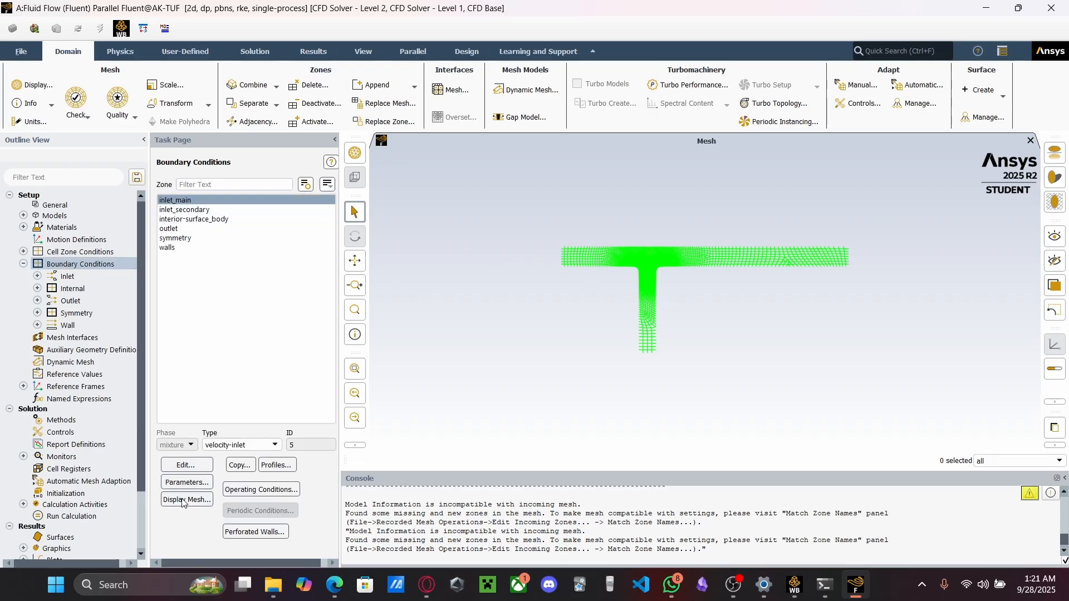
left_click(183, 211)
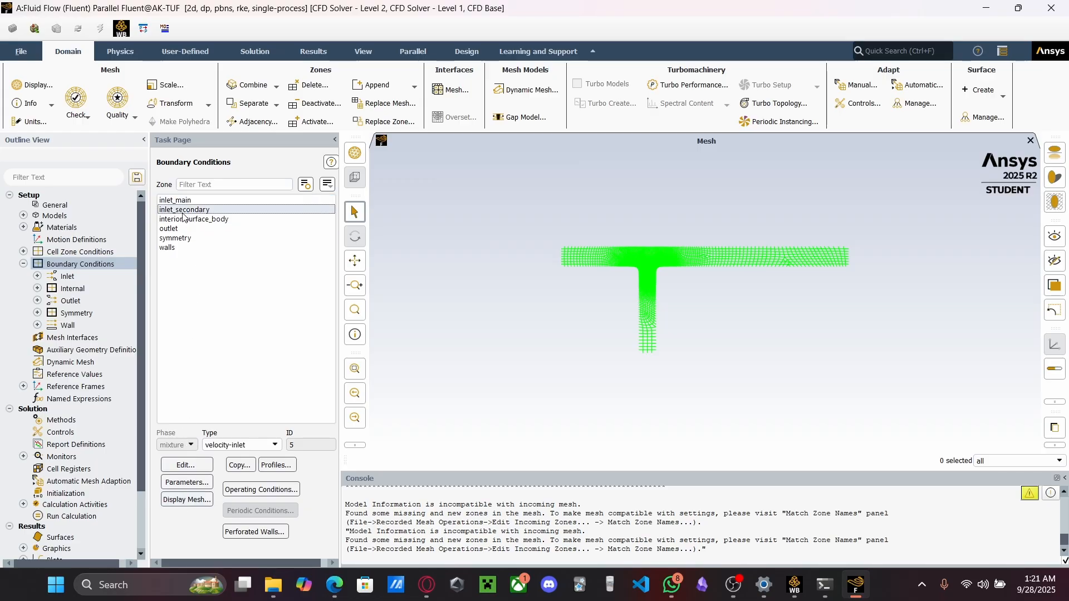
left_click(171, 200)
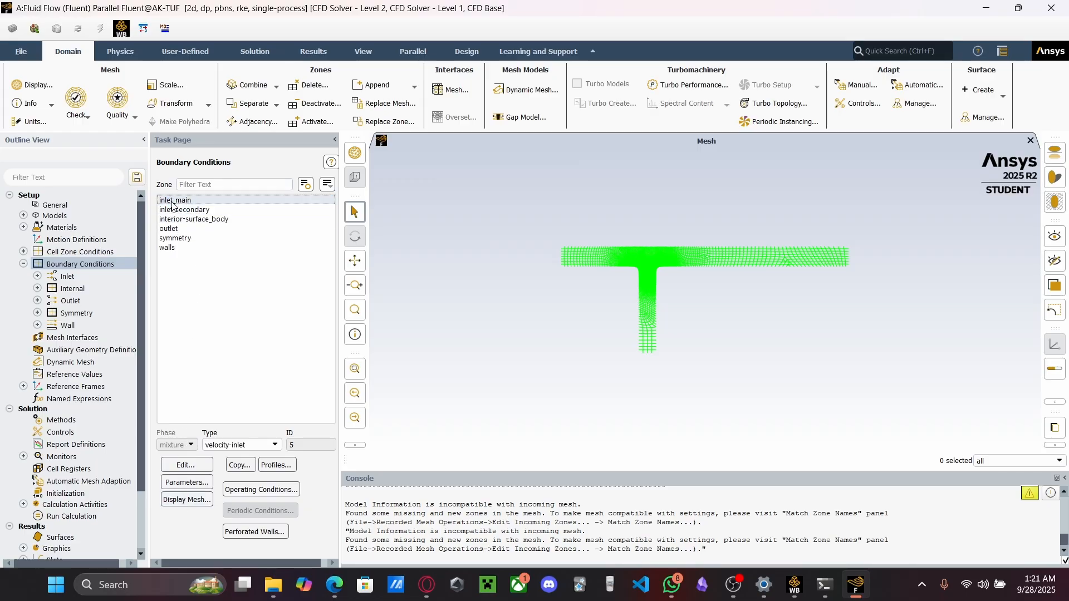
double_click(171, 200)
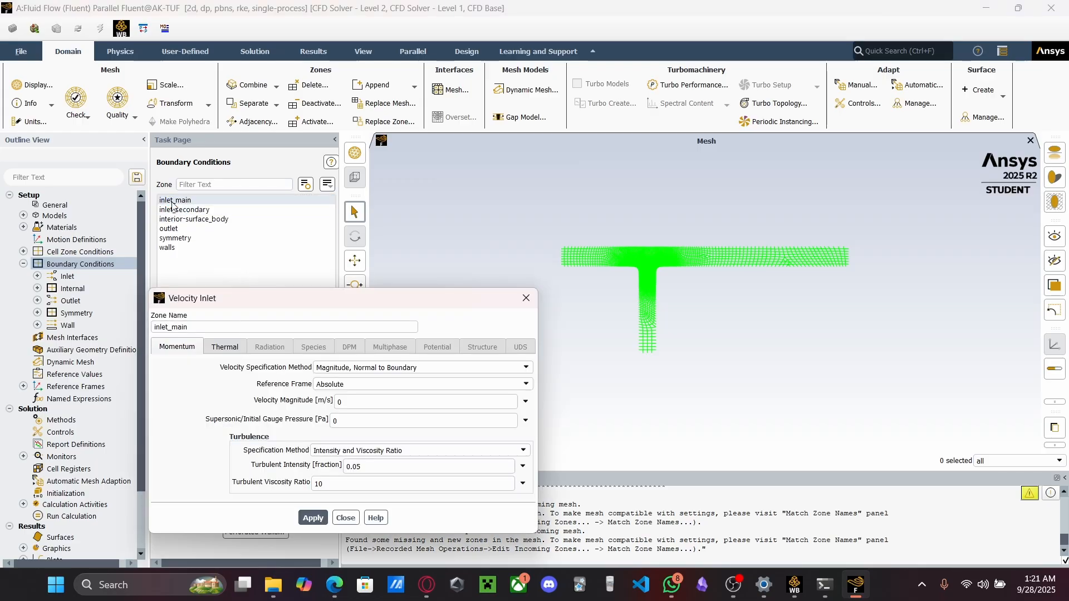
left_click_drag(286, 303, 344, 146)
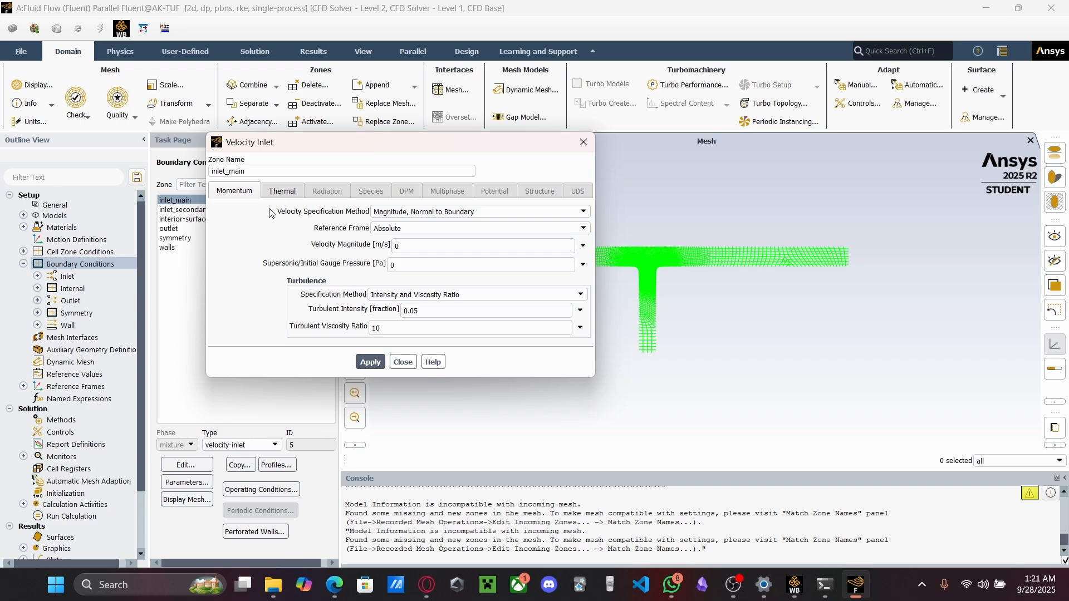
left_click(397, 245)
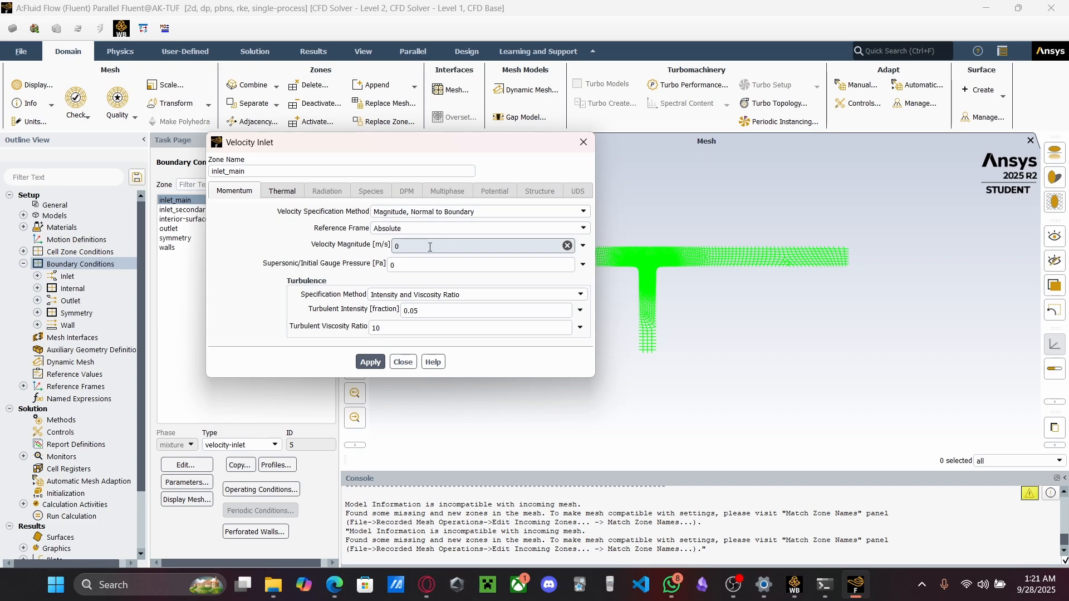
left_click(515, 218)
left_click(302, 236)
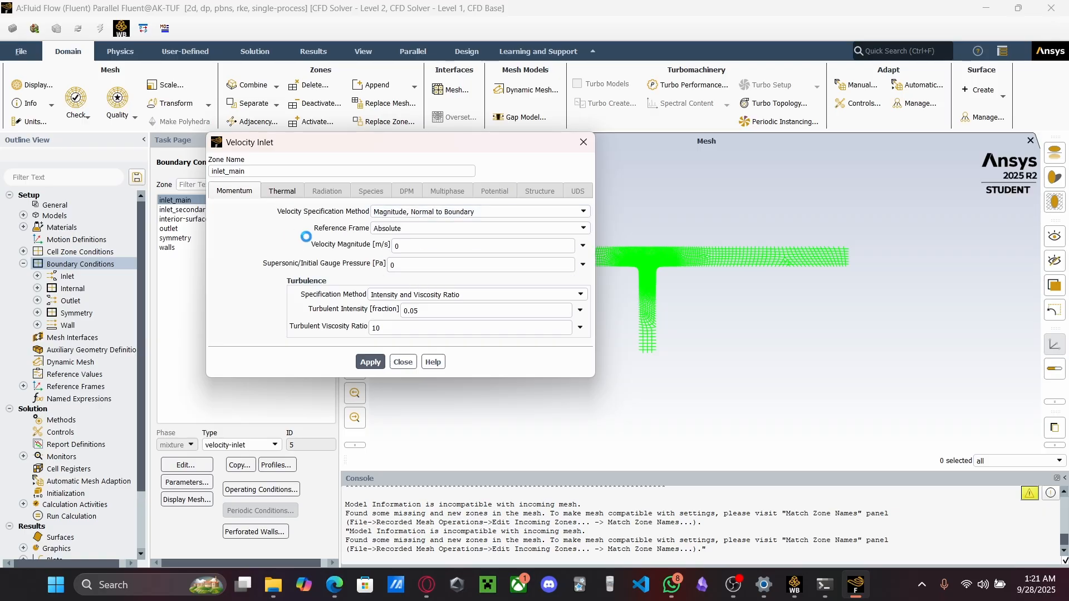
left_click(444, 231)
left_click(299, 239)
Keep Intensity and Viscosity Ratio turbulence, check the inlet temperature, close, and open Parameters
left_click(383, 295)
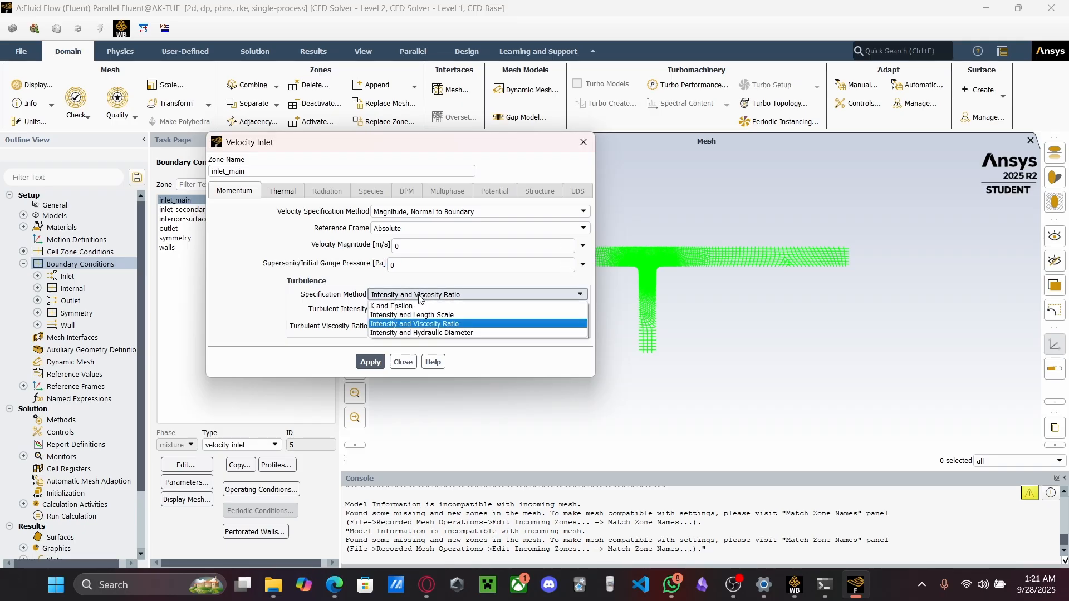
left_click(224, 305)
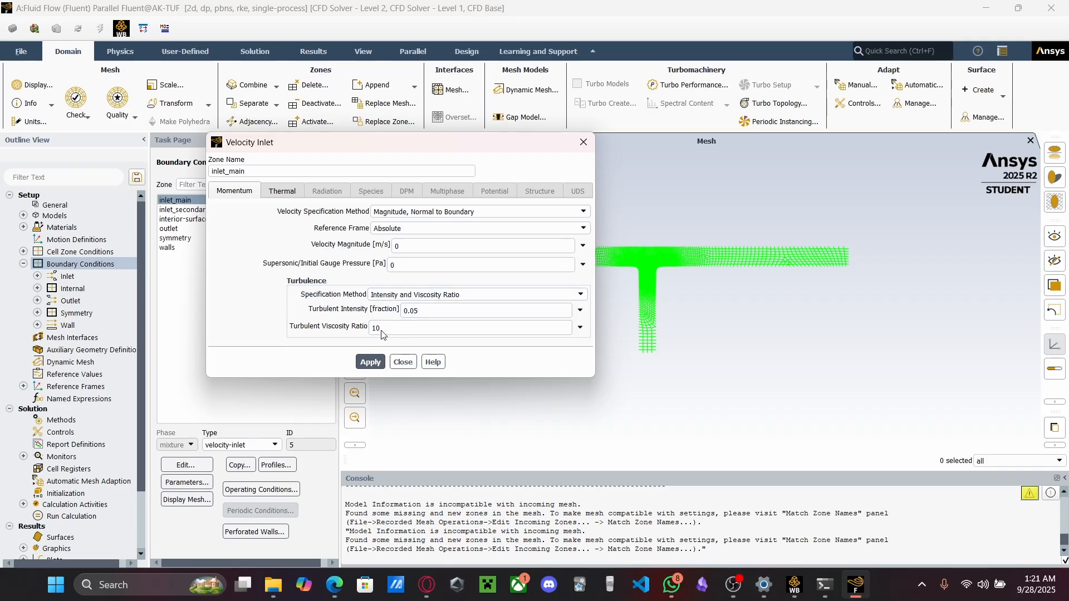
left_click(283, 191)
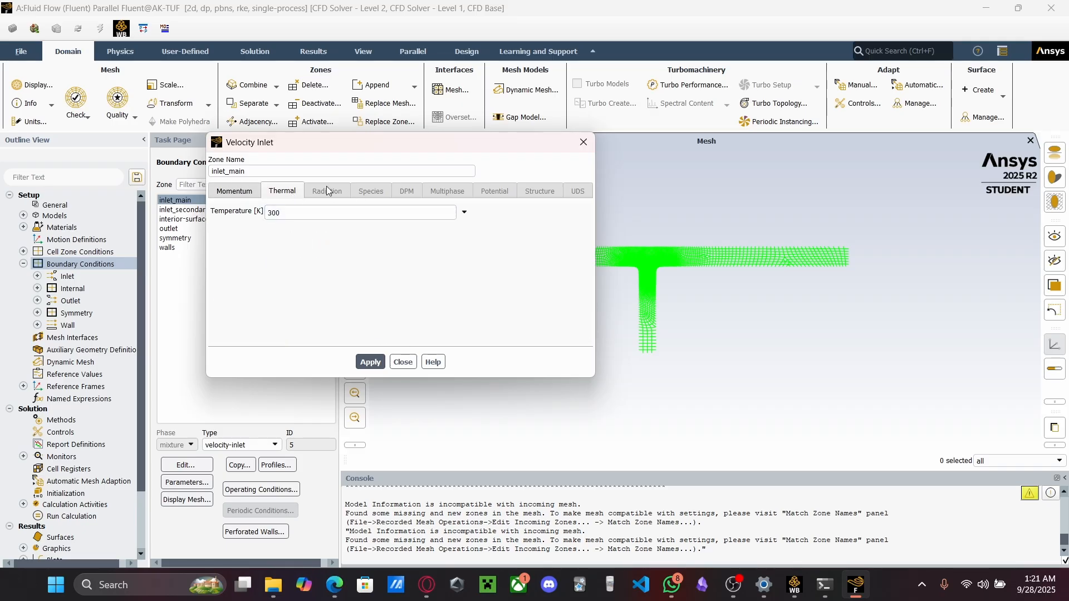
left_click(234, 192)
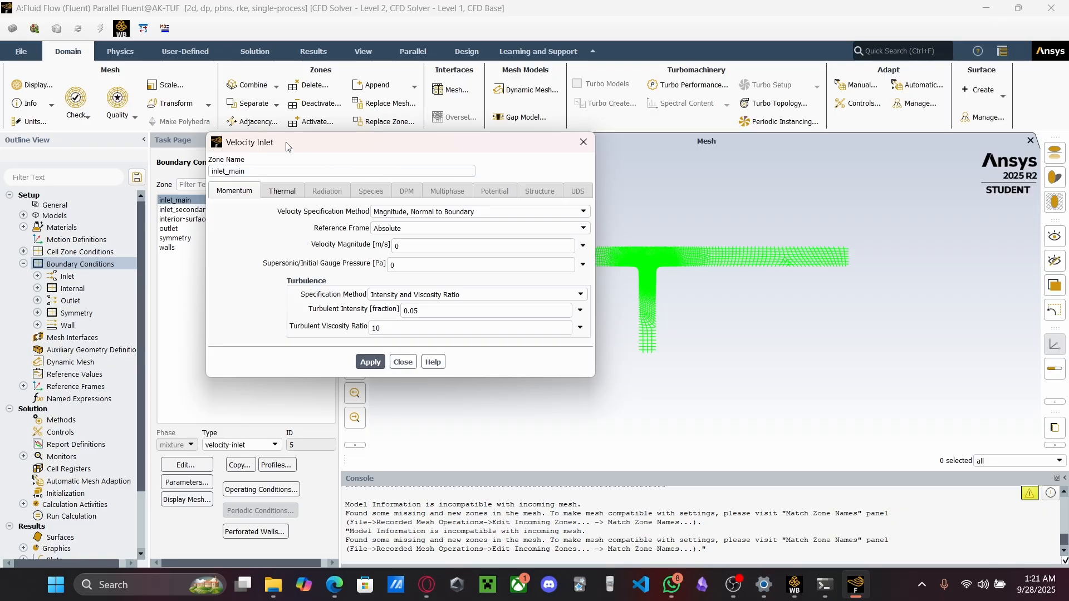
left_click_drag(290, 145, 370, 143)
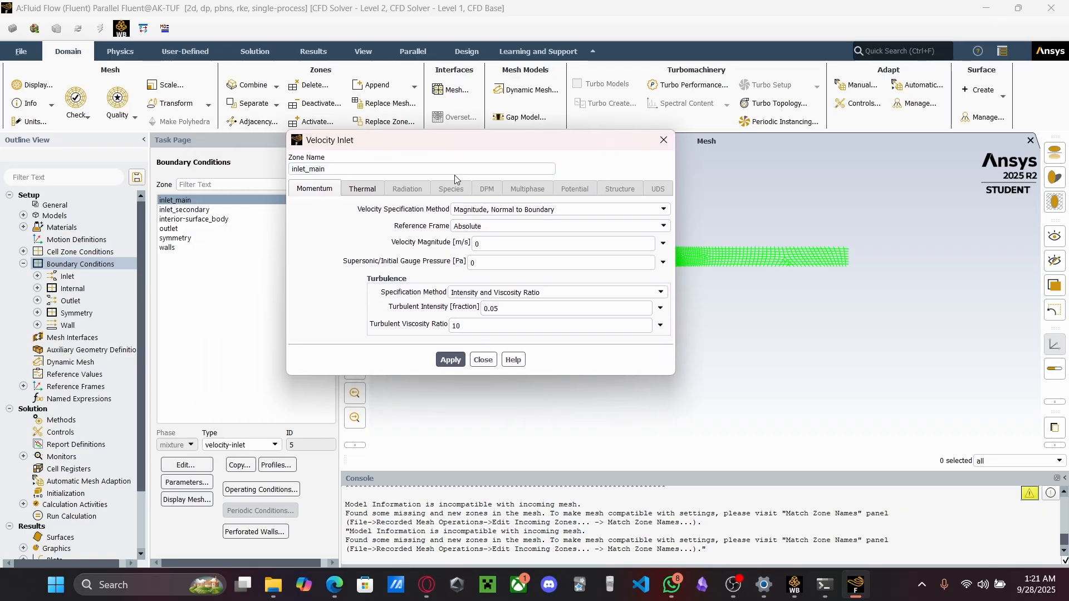
left_click(664, 139)
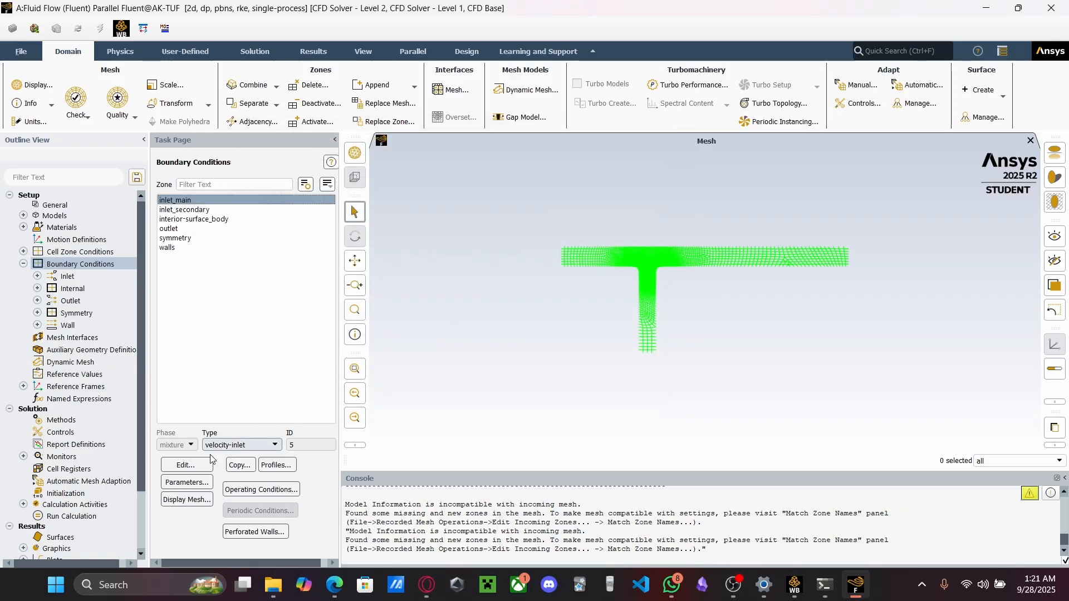
left_click(192, 465)
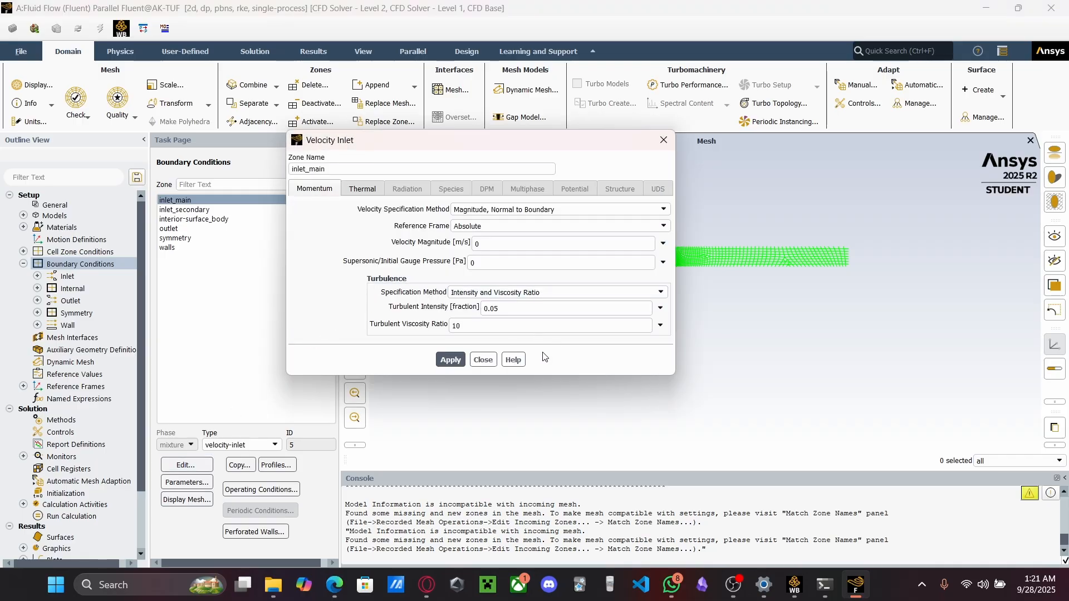
left_click(483, 360)
left_click(187, 482)
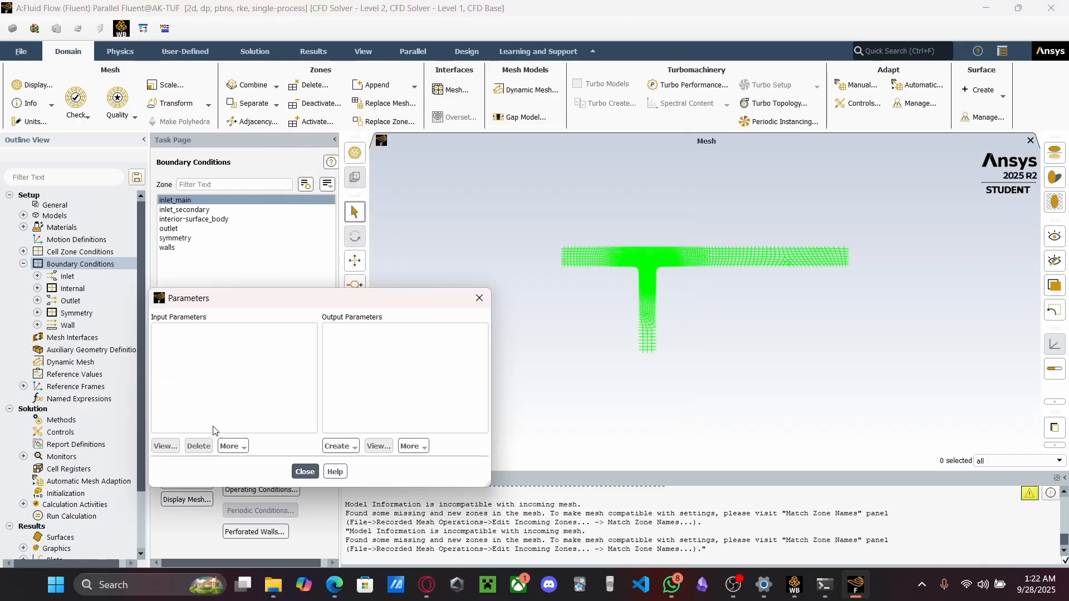
Create an output parameter from report definitions, starting a new Mass Flow Rate flux report
left_click_drag(254, 298, 373, 267)
left_click(352, 416)
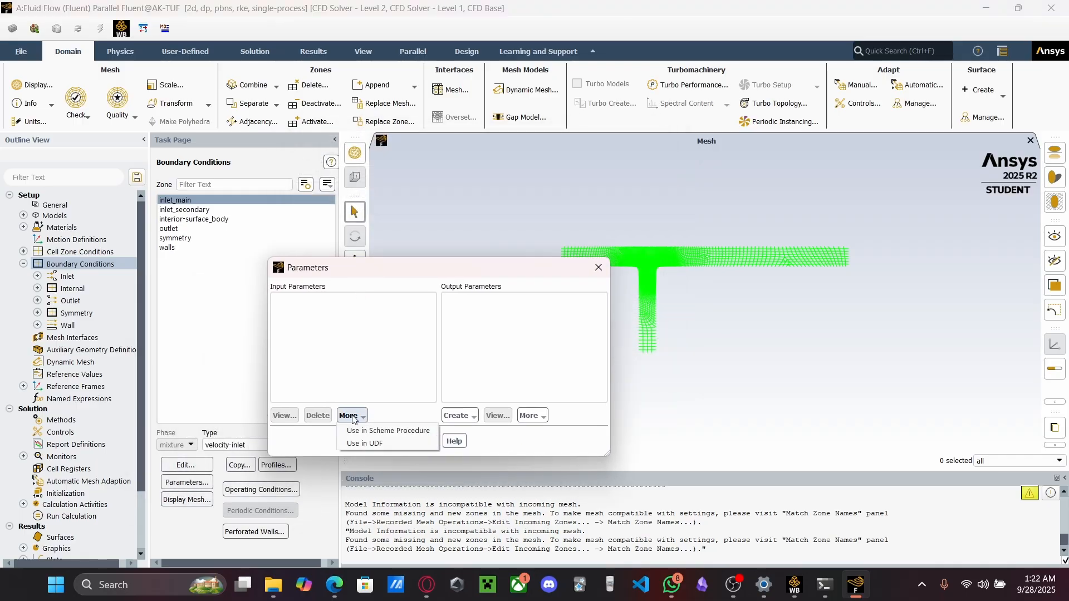
left_click(352, 416)
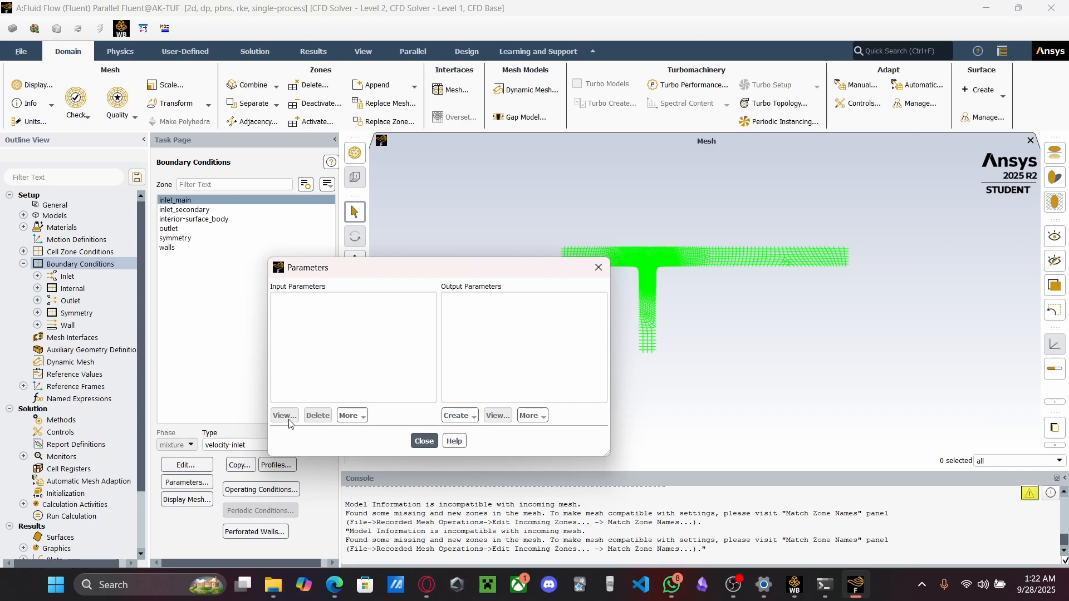
left_click(455, 419)
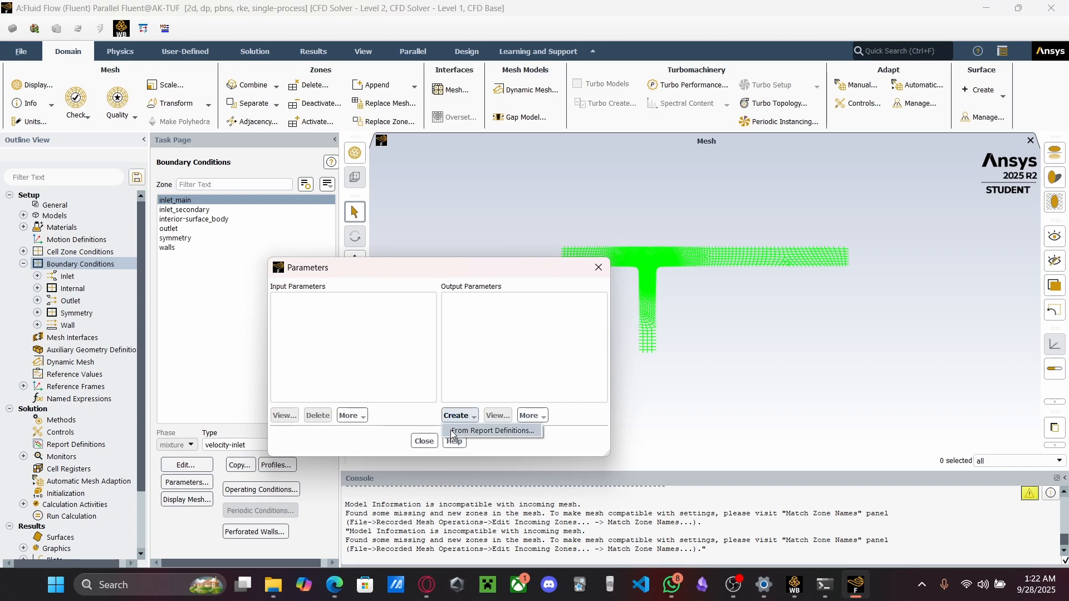
left_click(452, 432)
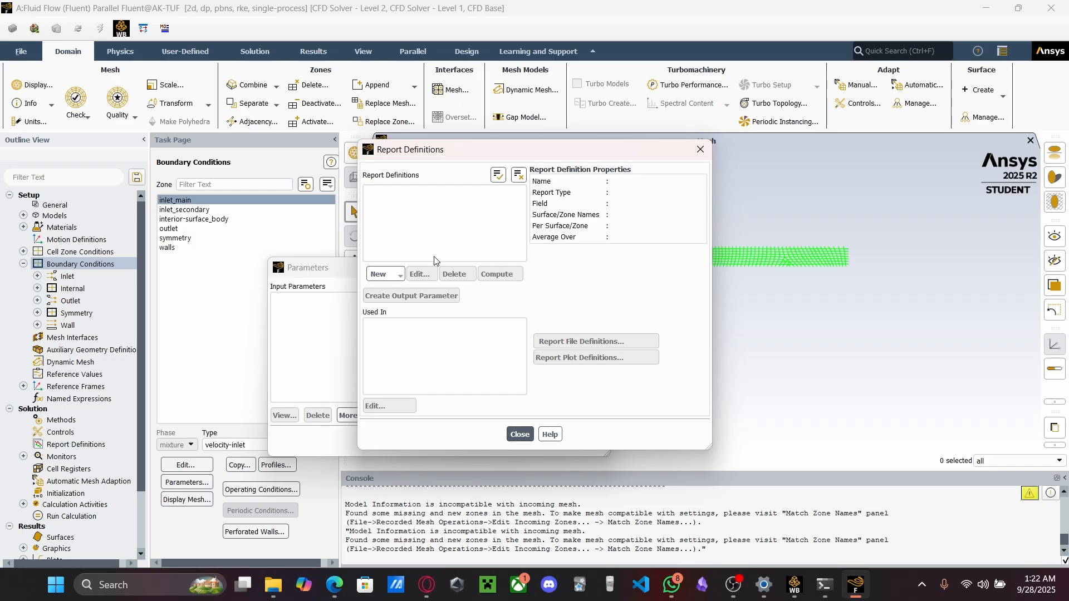
left_click(384, 274)
mouse_move(422, 303)
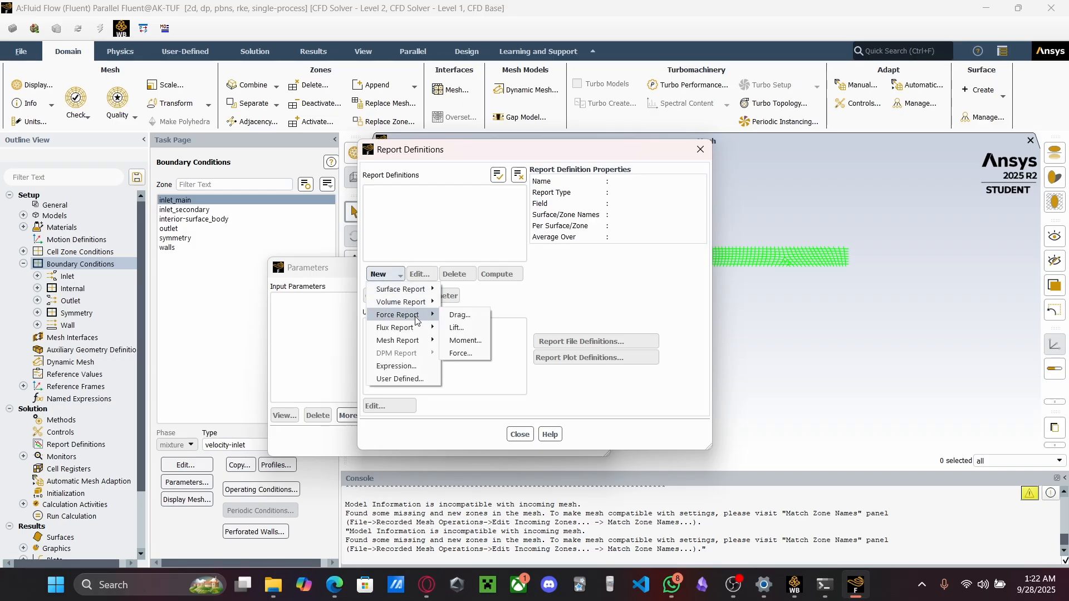
mouse_move(420, 330)
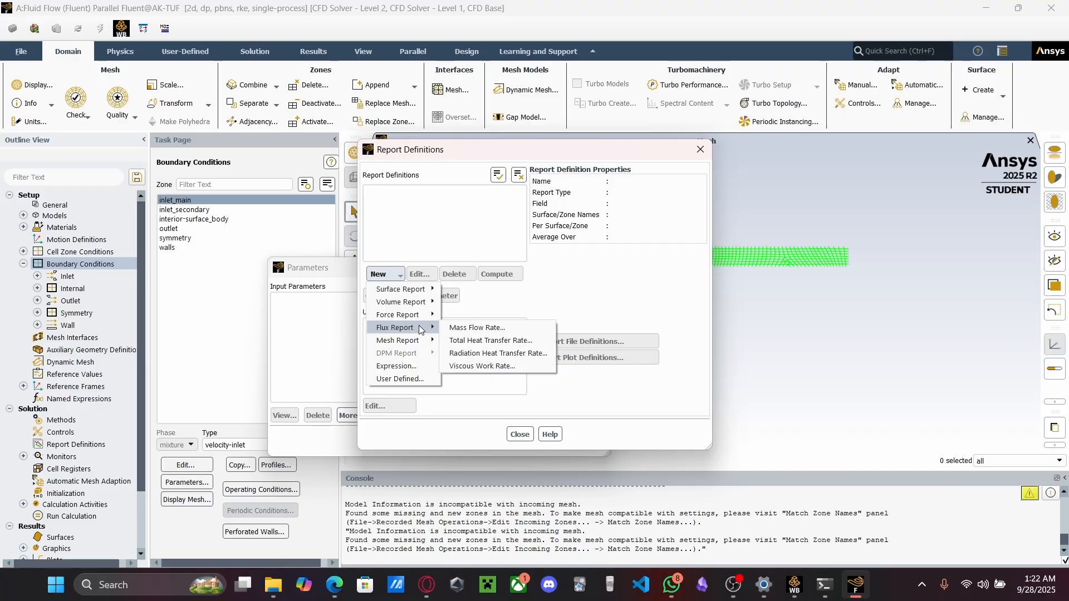
left_click(467, 328)
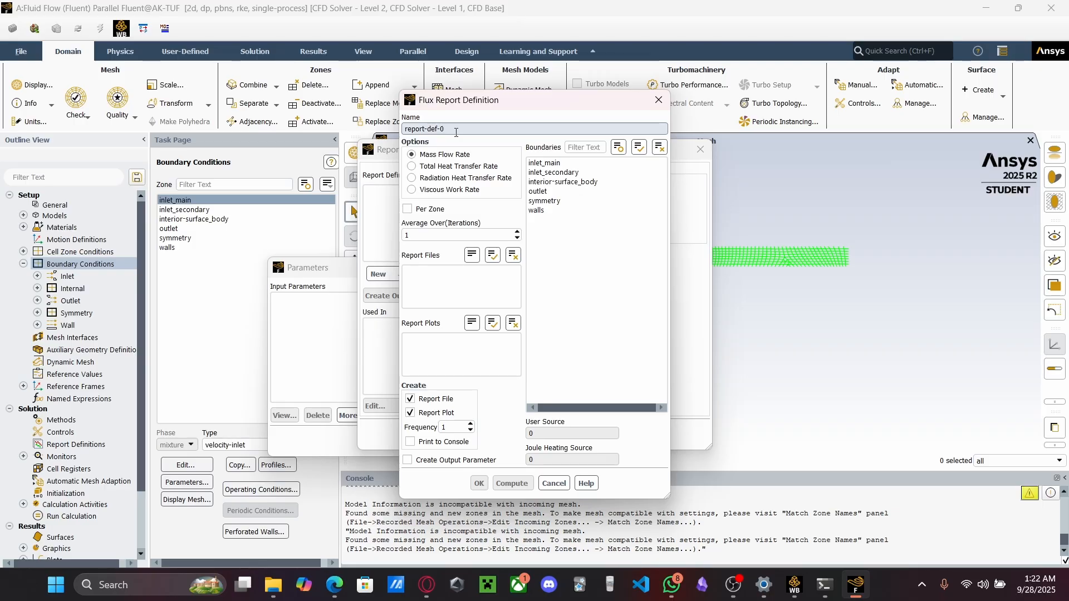
Try naming the flux report v1 on inlet_main, then cancel the report definition
left_click(555, 163)
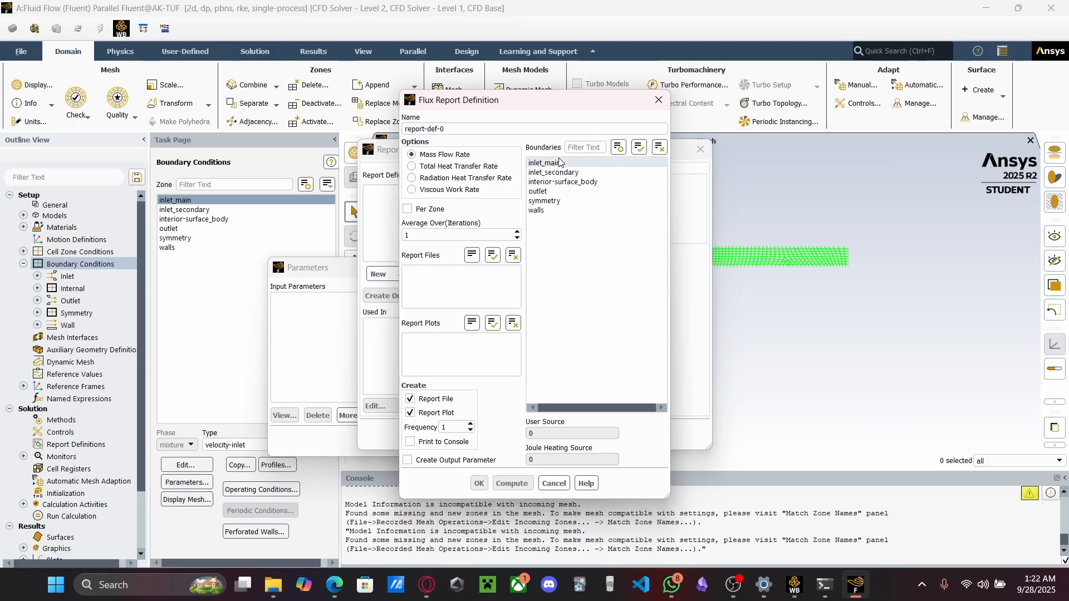
triple_click(454, 131)
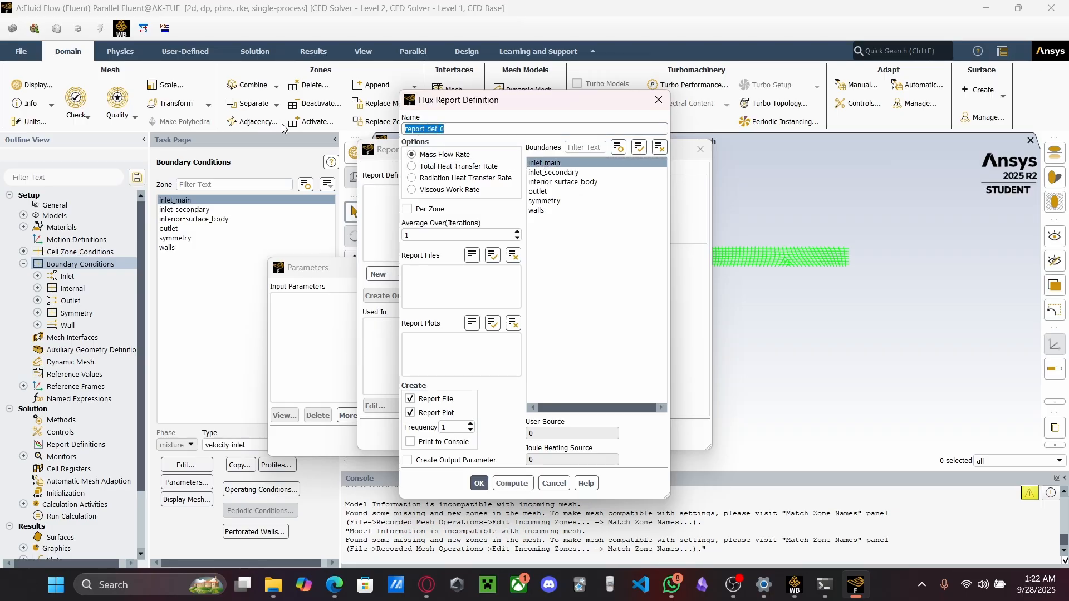
left_click(543, 163)
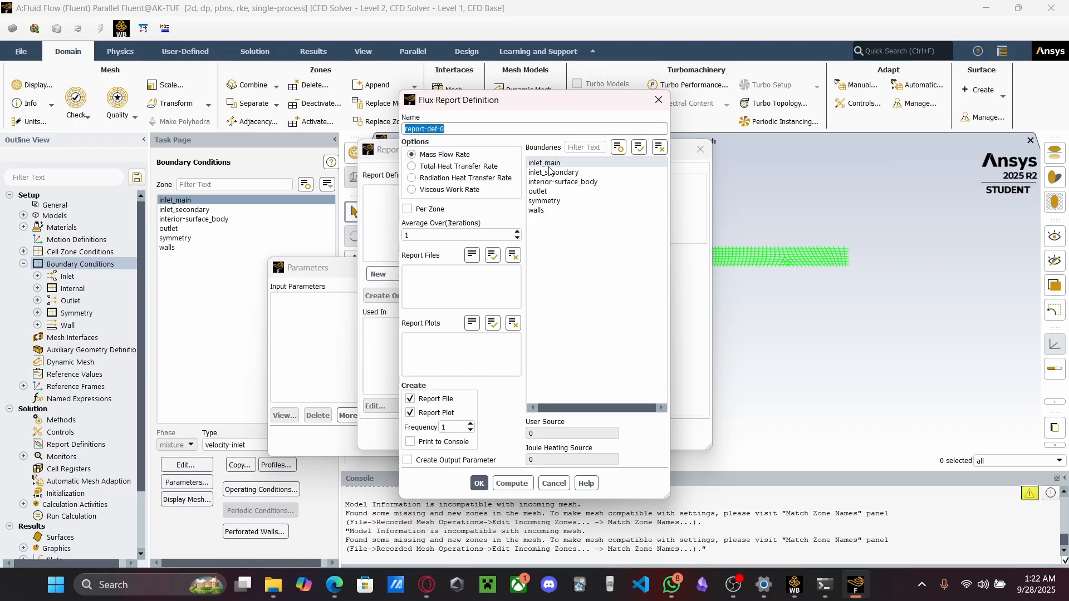
triple_click(461, 128)
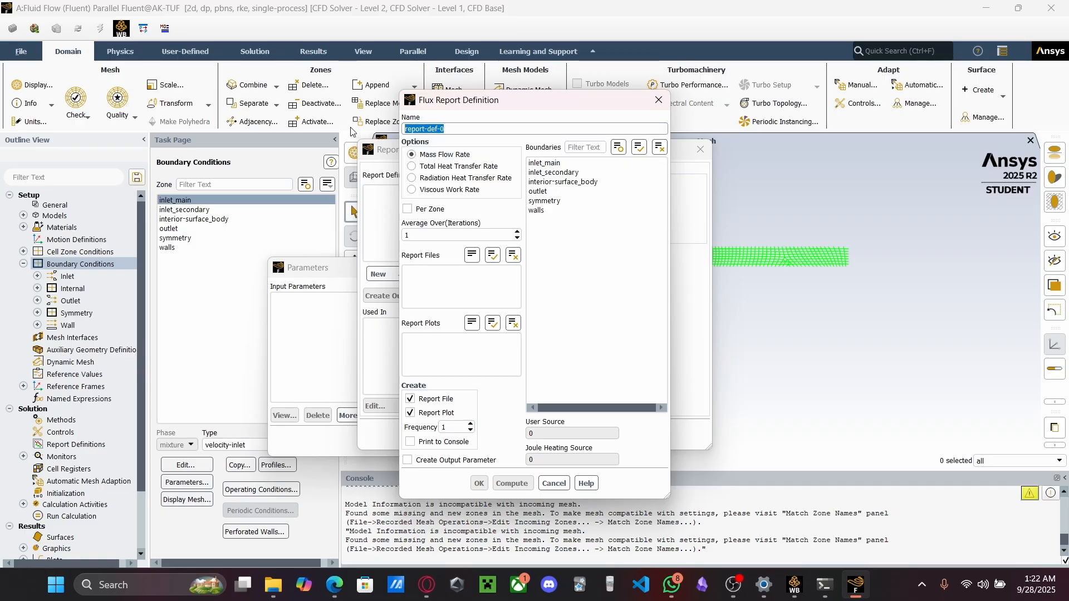
type("v")
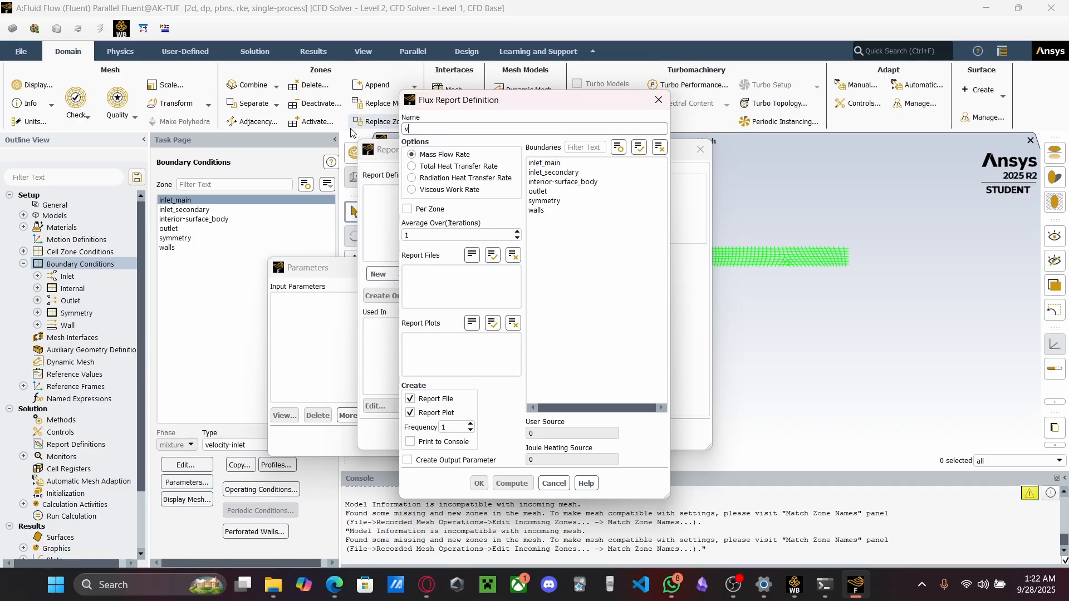
type("1")
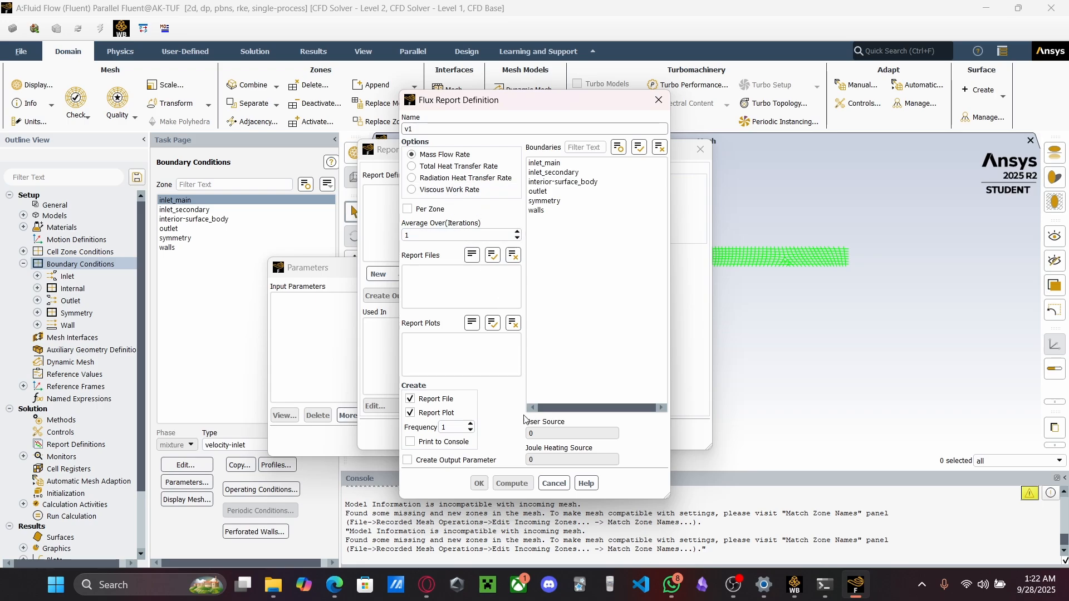
left_click(408, 461)
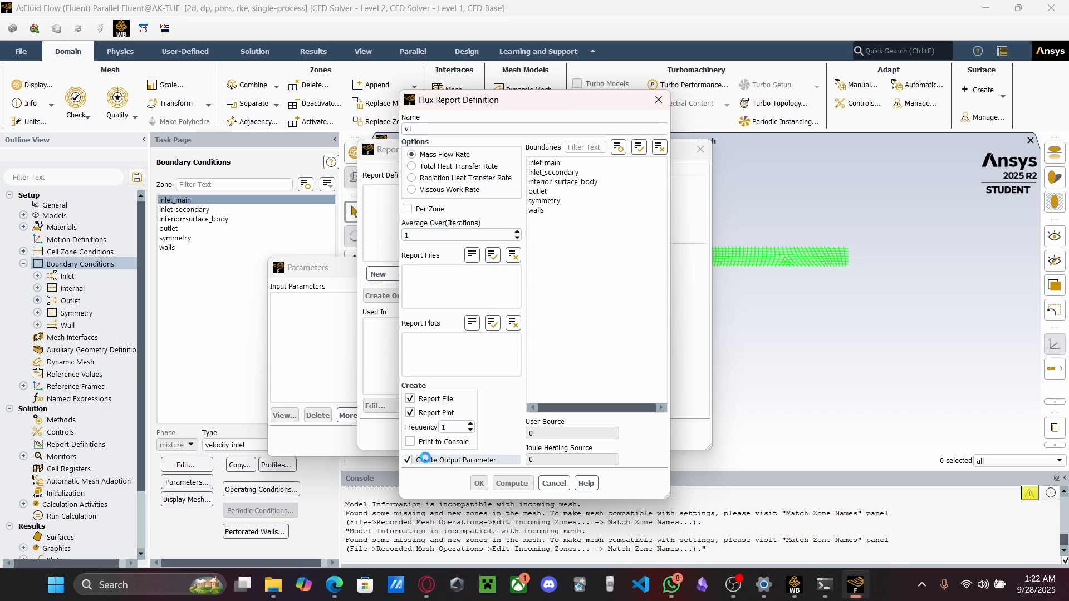
left_click(410, 462)
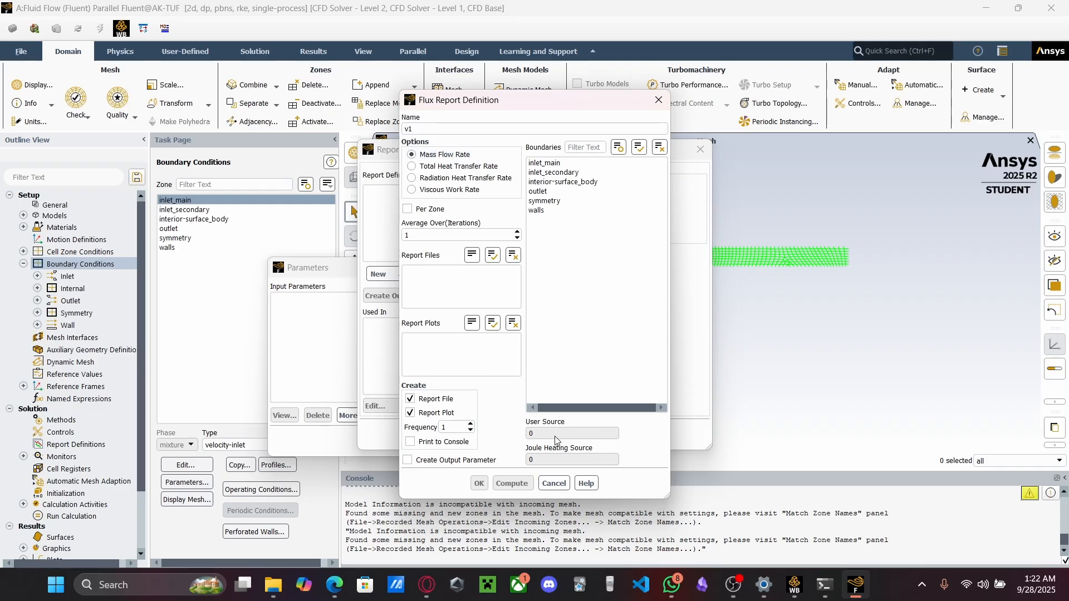
left_click(545, 162)
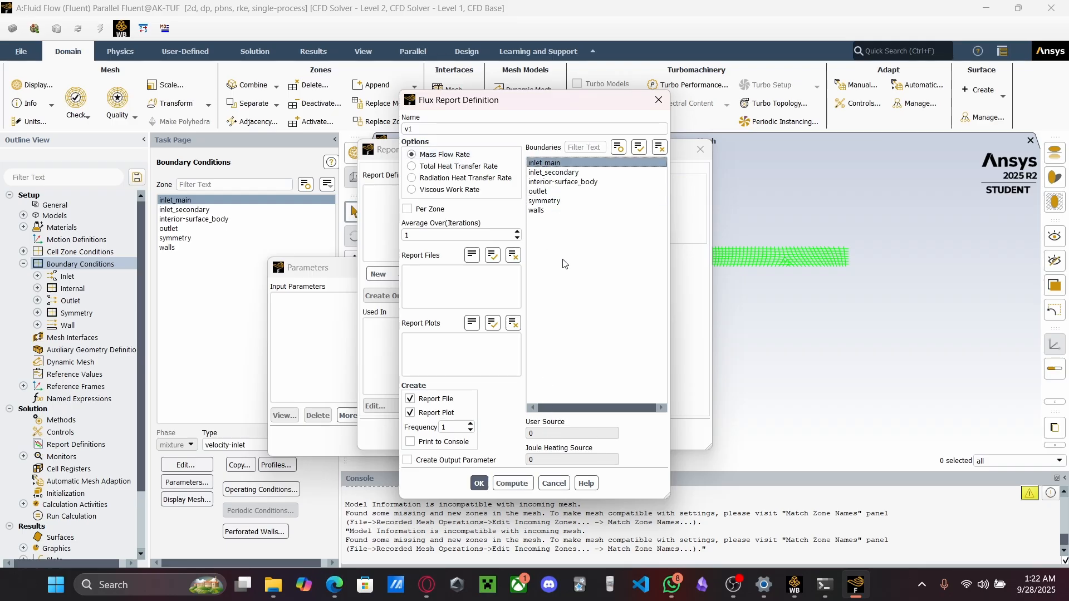
left_click(554, 483)
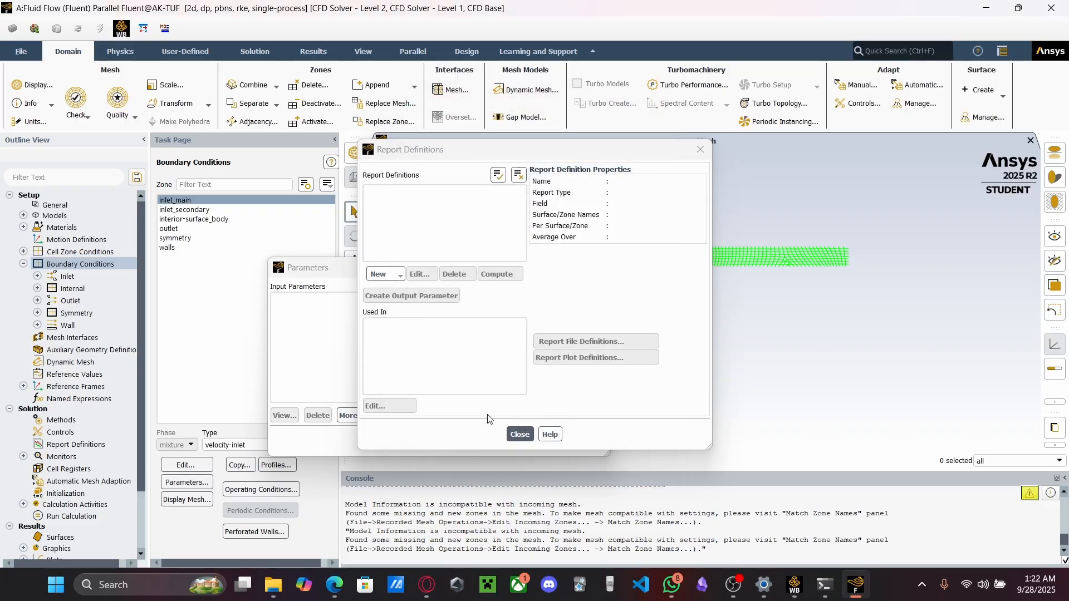
Close Report Definitions and check the extra options for input parameters
left_click(520, 434)
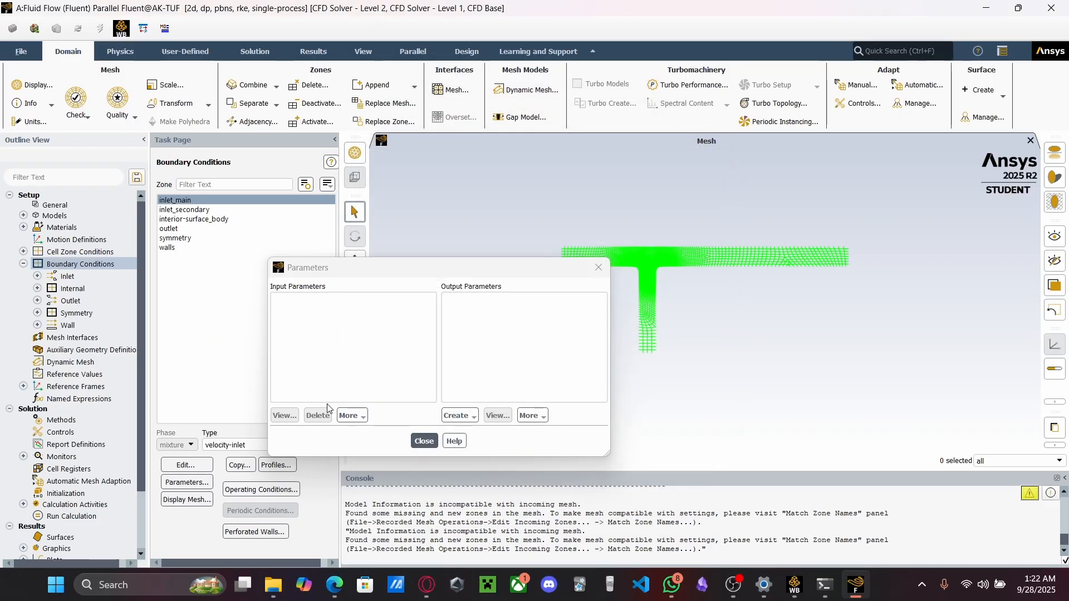
left_click(351, 415)
left_click(461, 442)
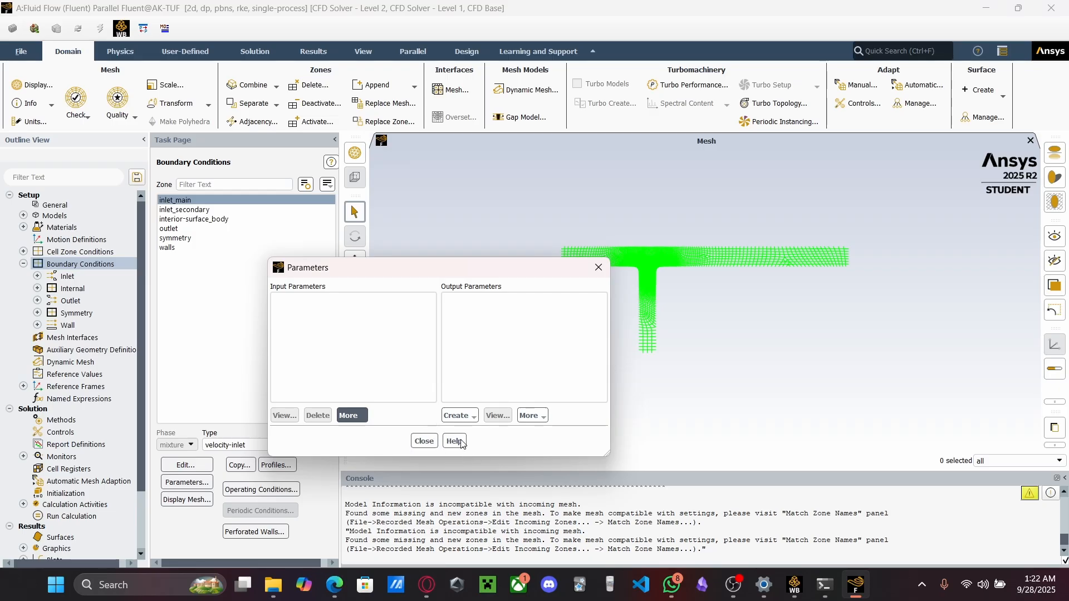
left_click(461, 443)
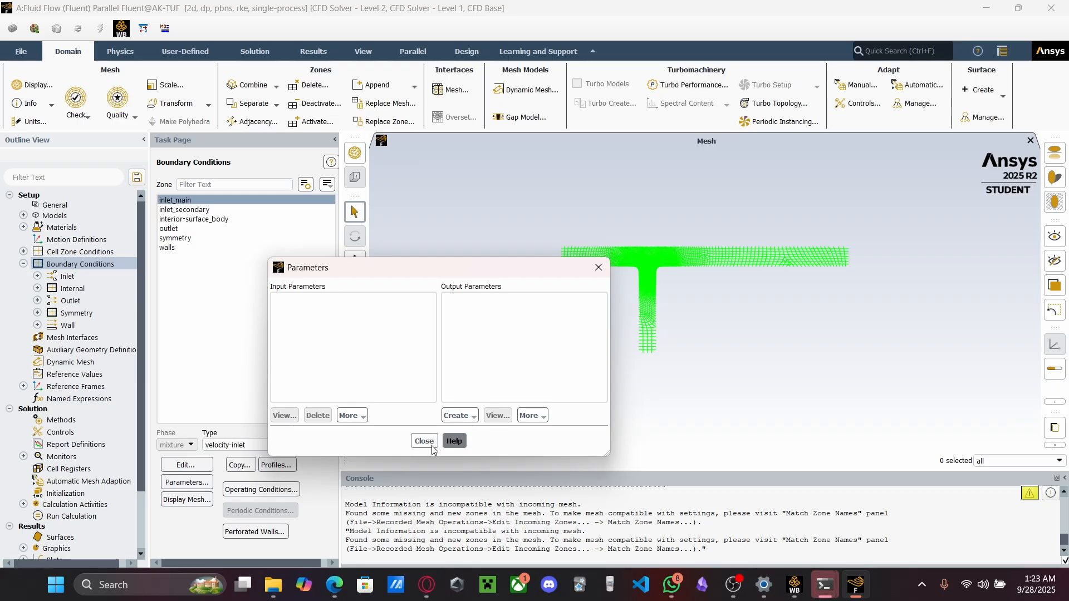
Change inlet_main's type to mass-flow-inlet and enter a mass flow rate of 1.5 kg/s
left_click(424, 442)
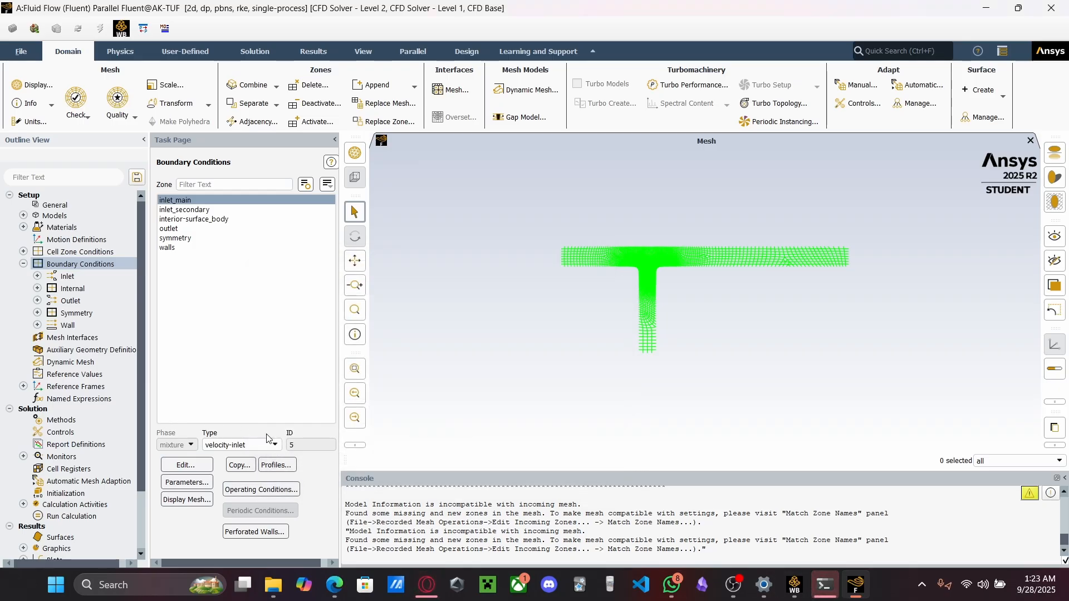
left_click(261, 448)
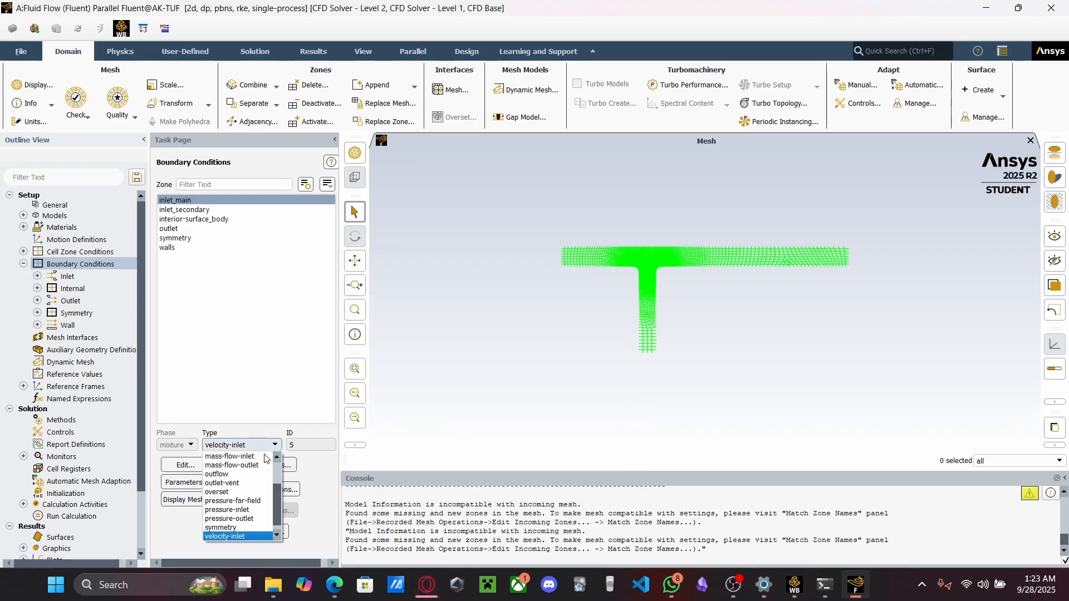
left_click(219, 458)
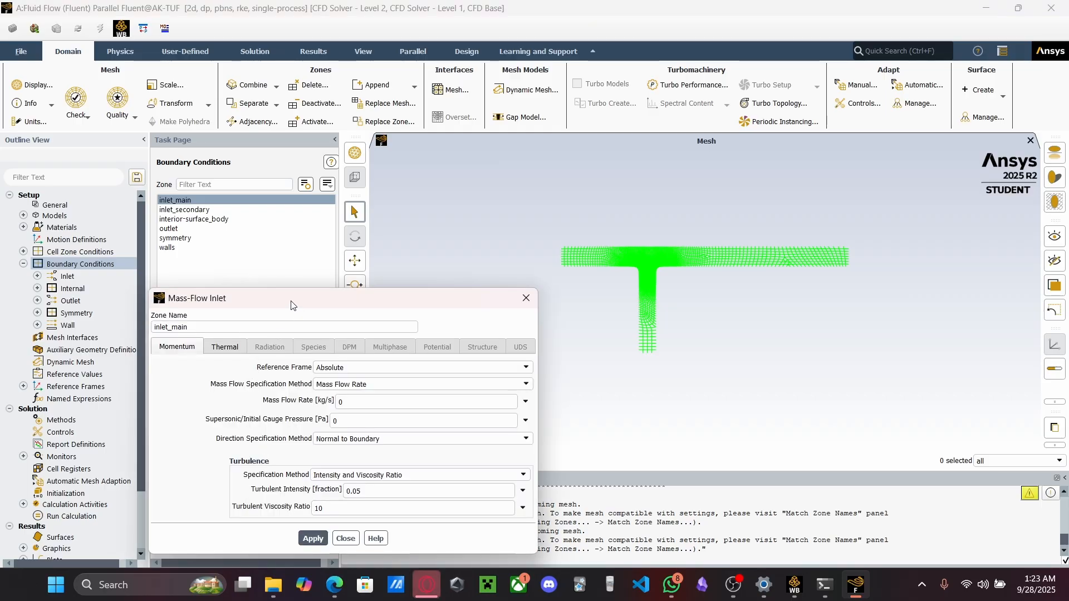
left_click_drag(291, 305, 494, 179)
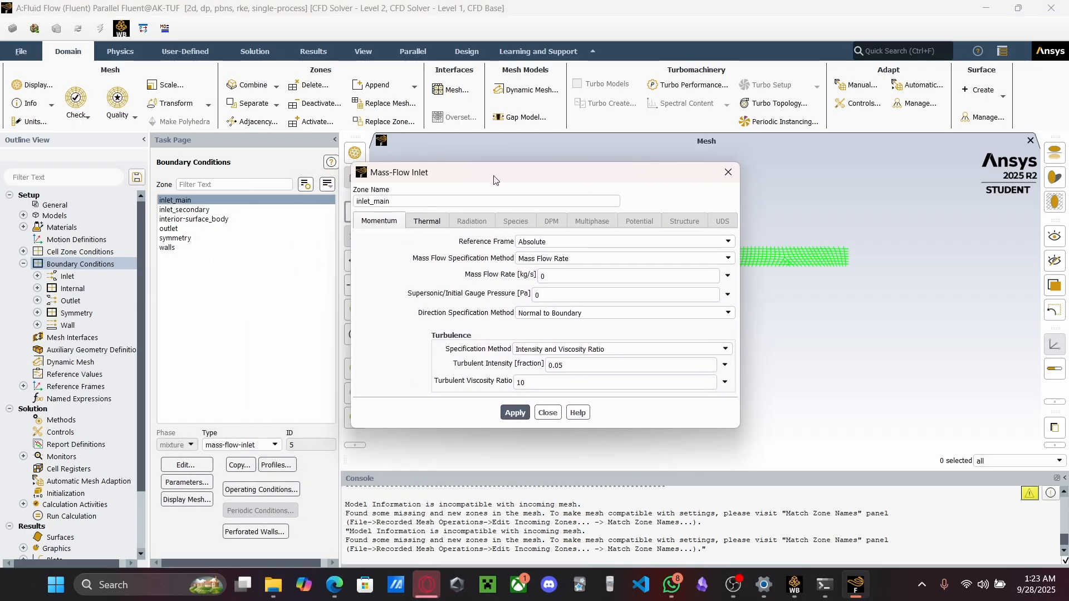
left_click(602, 276)
key("BackSpace")
type("1.5")
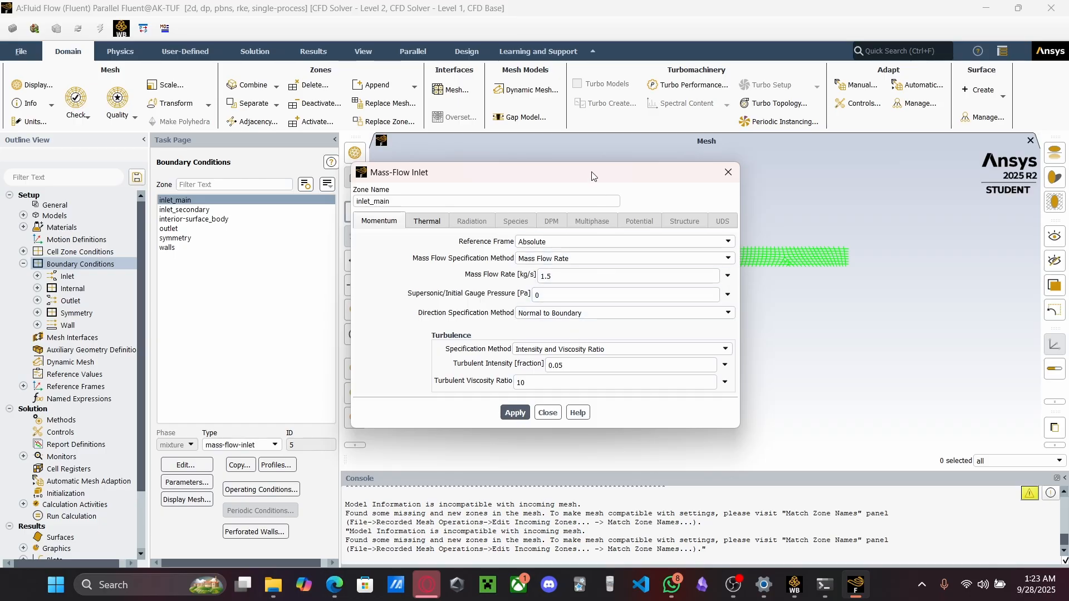
left_click_drag(590, 176, 347, 200)
Keep the inflow direction Normal to Boundary and apply the inlet_main settings
left_click(425, 337)
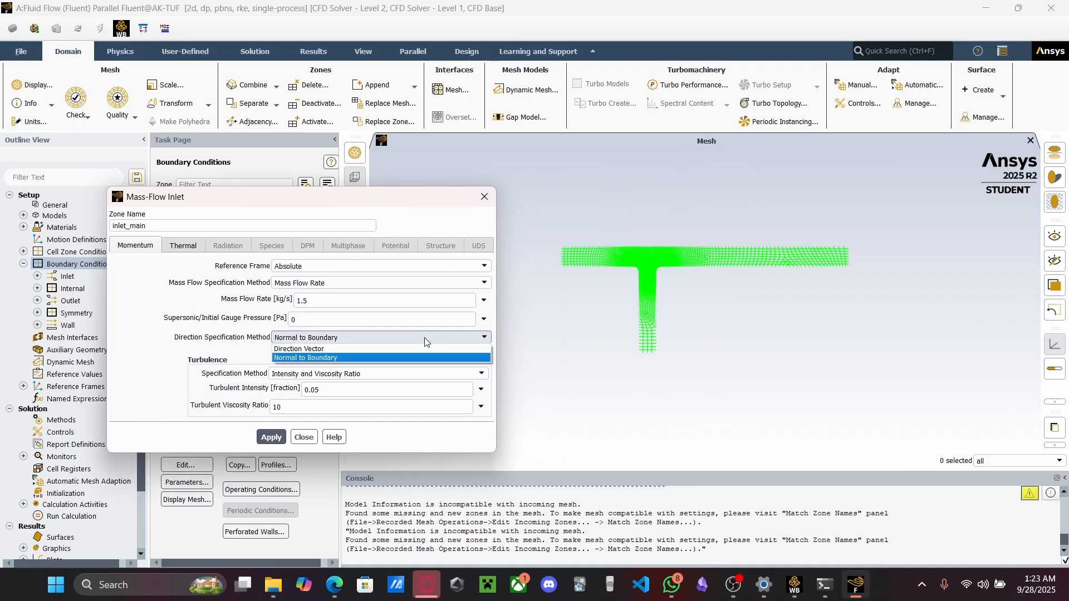
left_click(303, 349)
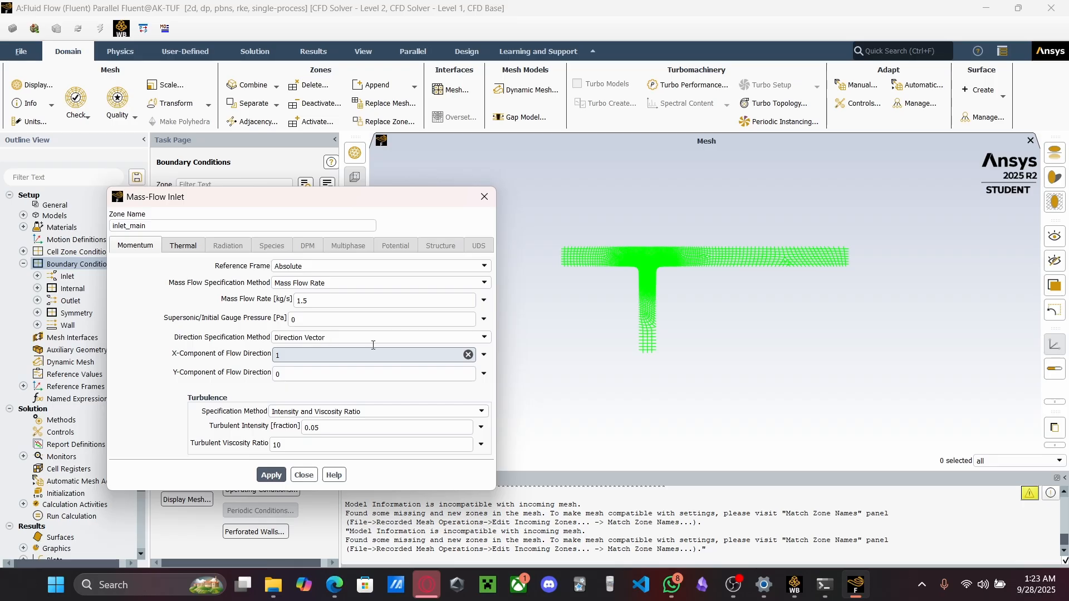
left_click(393, 340)
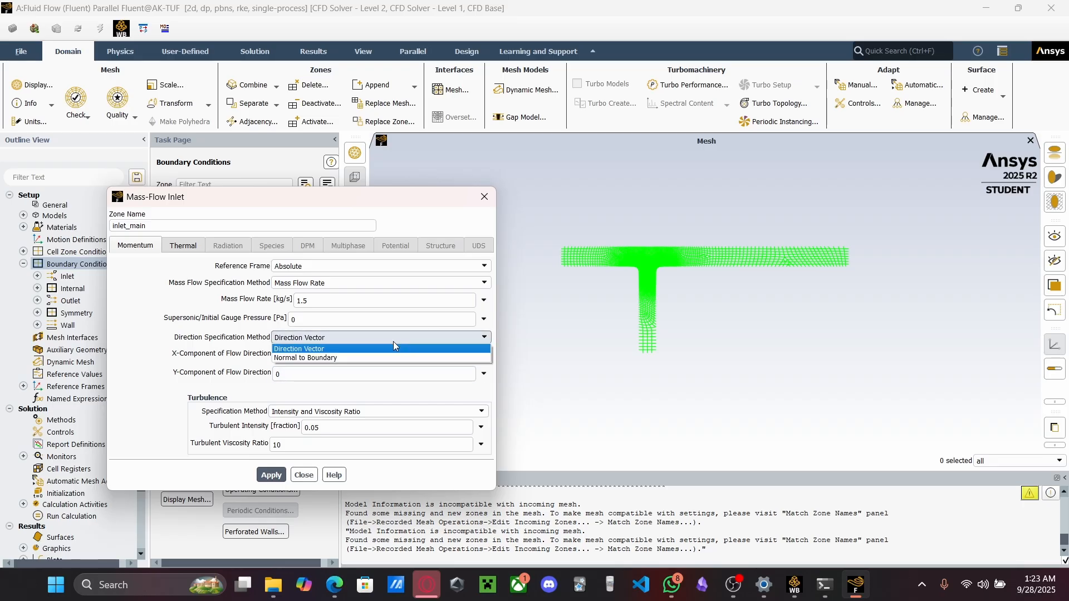
left_click(336, 357)
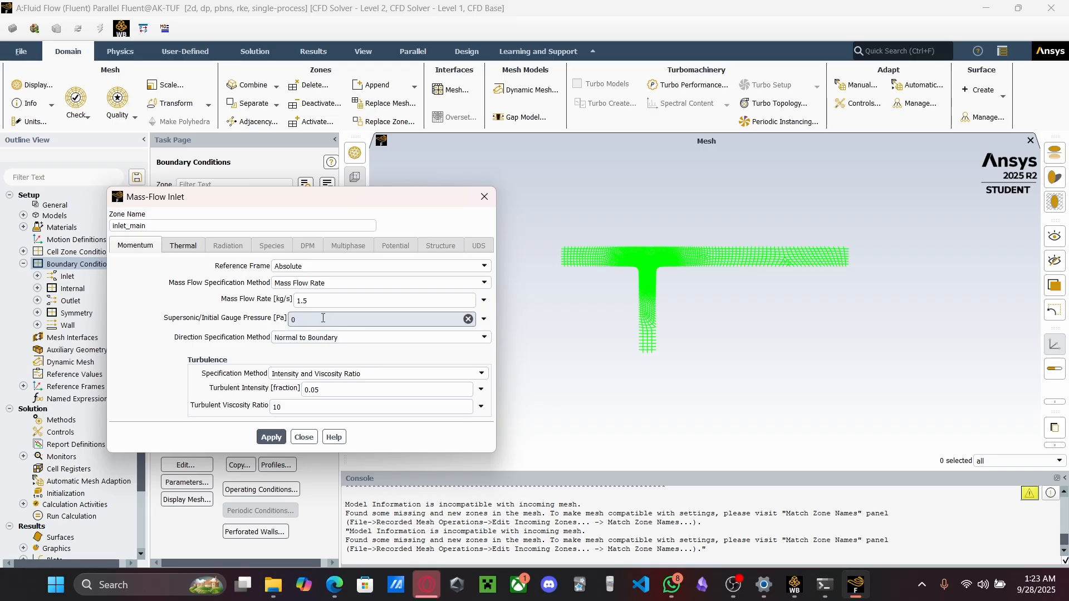
left_click(304, 339)
left_click(302, 347)
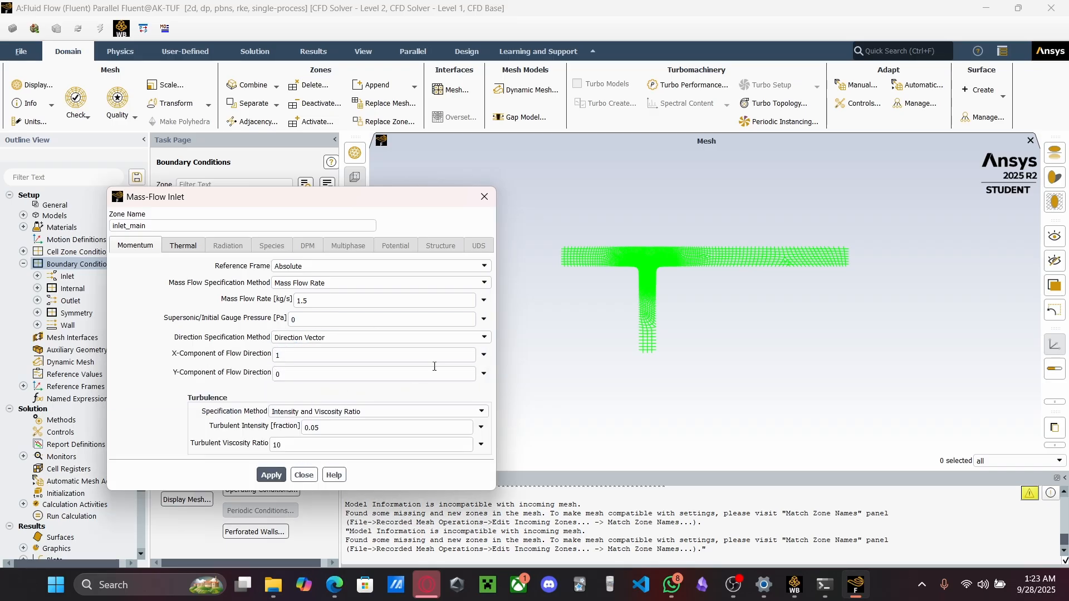
left_click(305, 338)
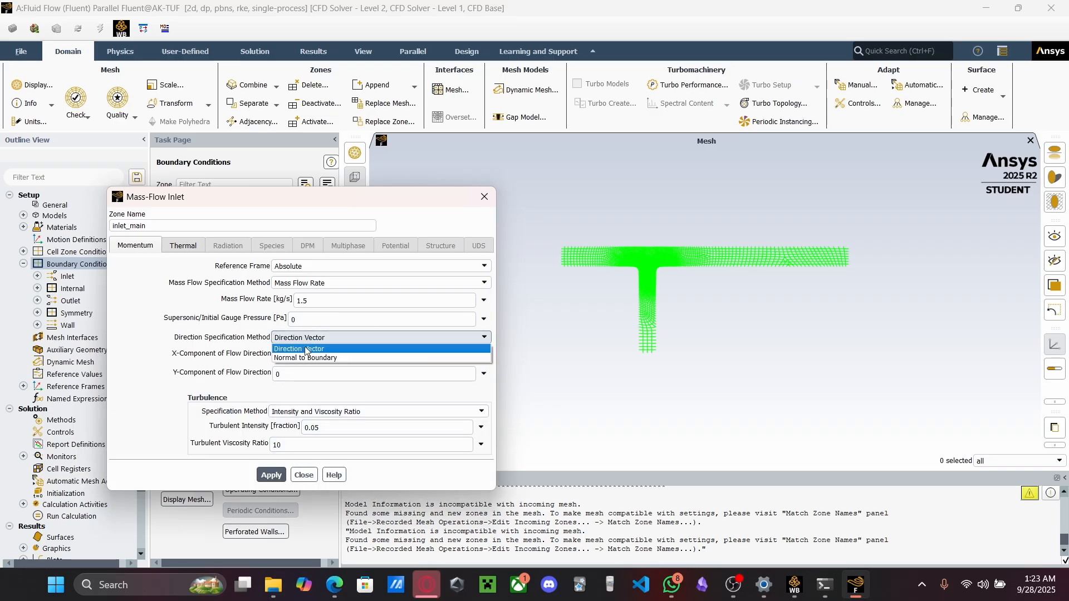
left_click(304, 358)
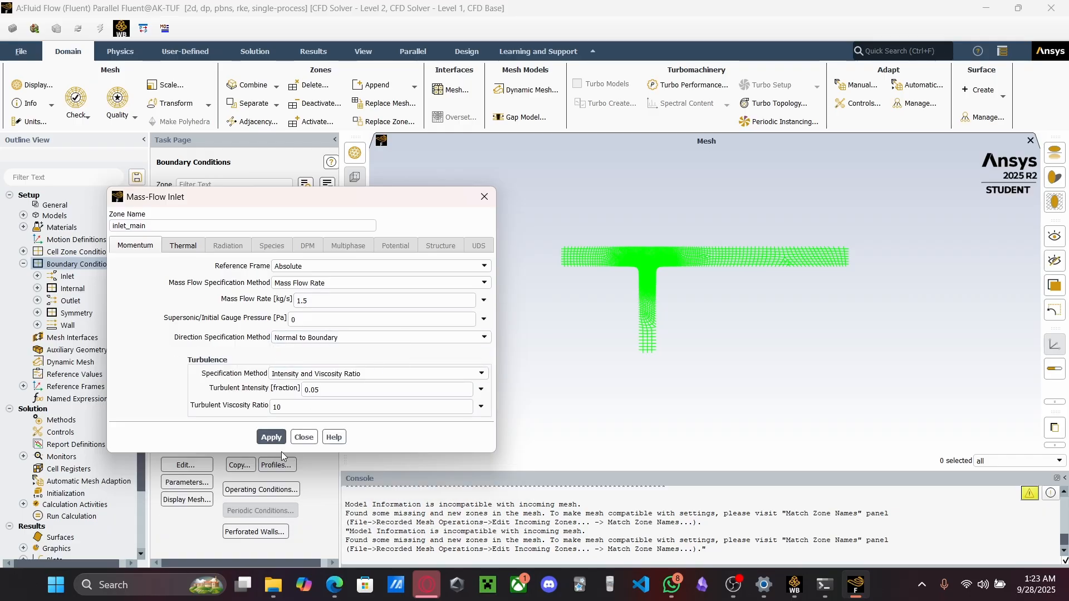
left_click(277, 438)
left_click(304, 438)
Make inlet_secondary a mass-flow-inlet in the absolute frame, clear its flow rate, and view the task PDF
left_click(181, 210)
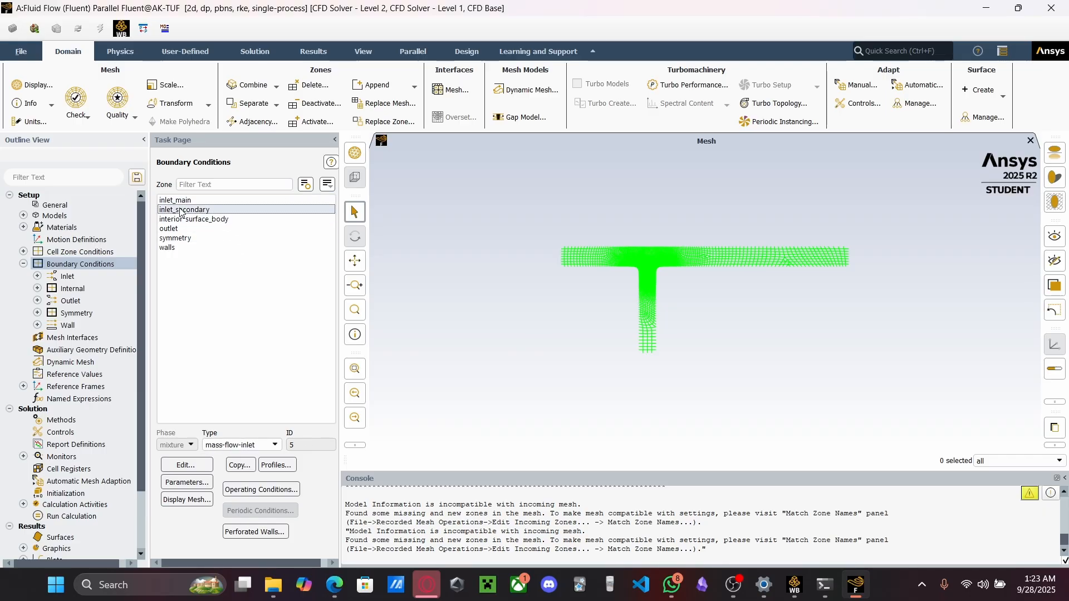
left_click(247, 446)
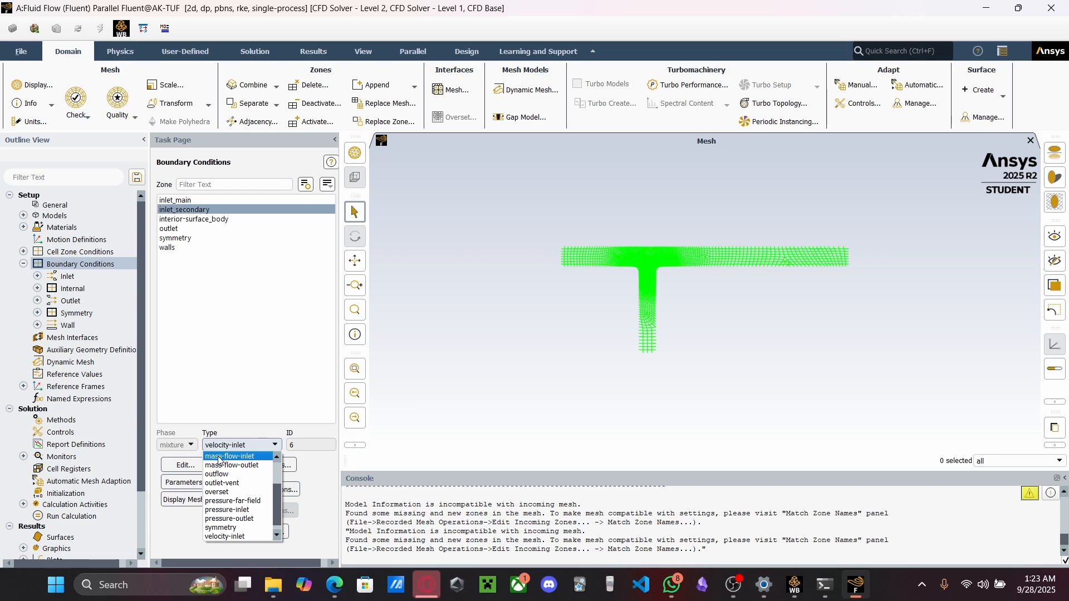
left_click(220, 457)
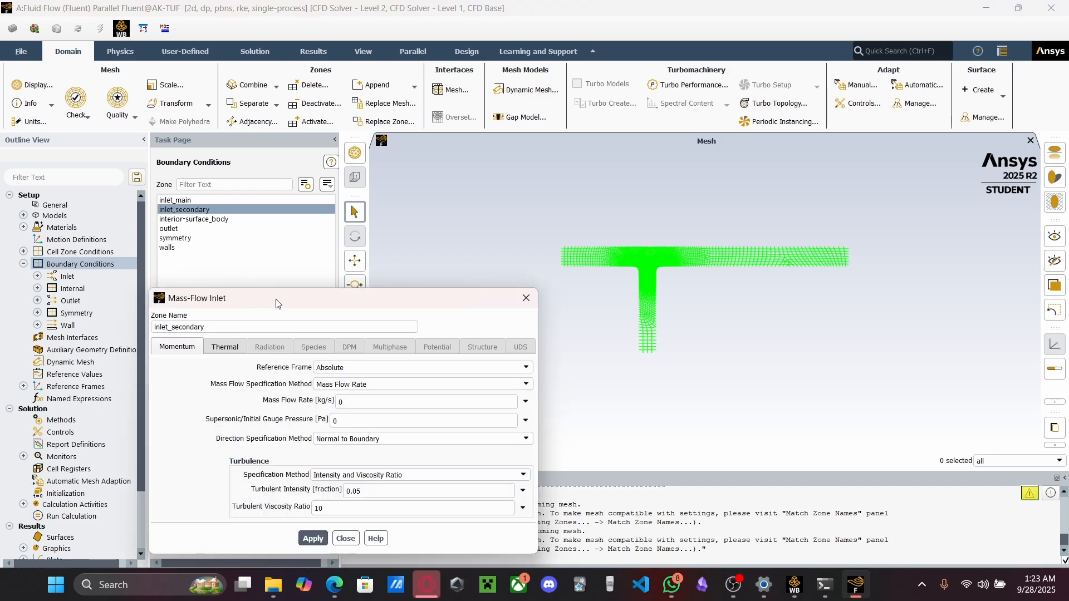
left_click_drag(277, 302, 343, 199)
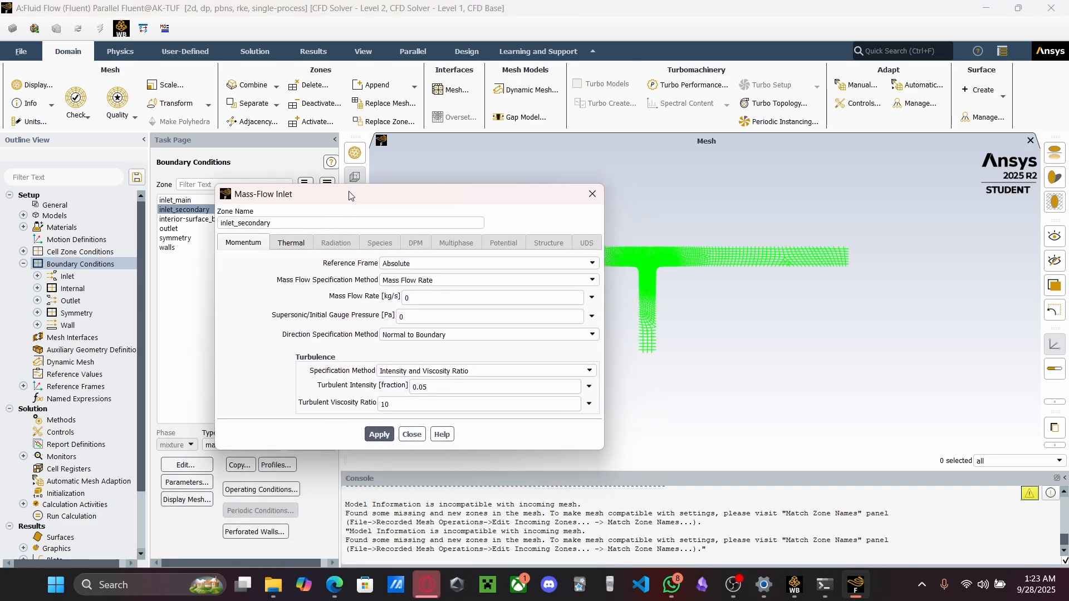
left_click(403, 264)
left_click(330, 266)
left_click(420, 297)
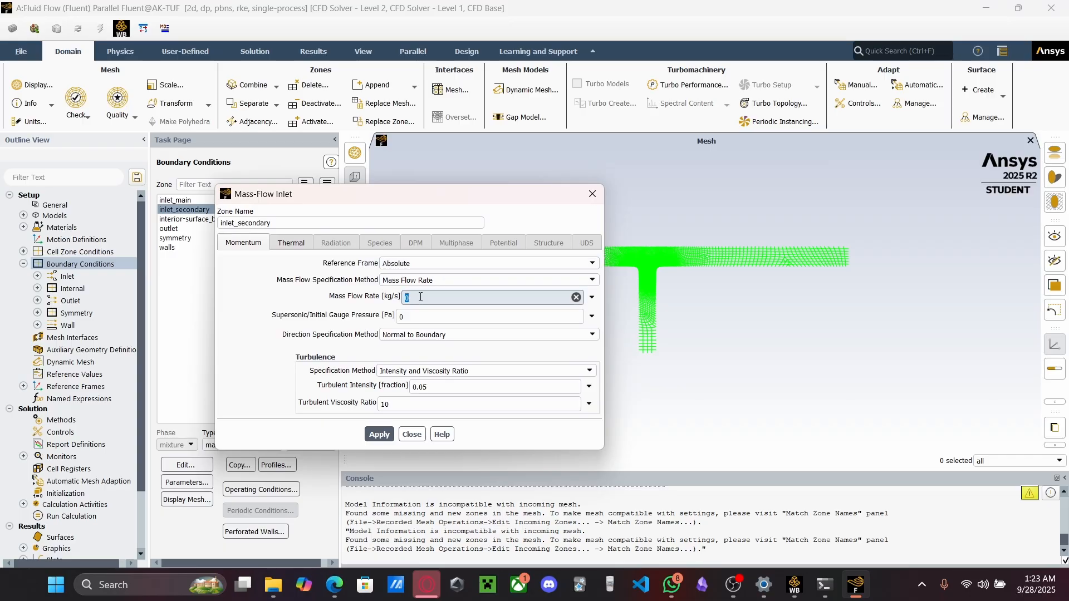
key("BackSpace")
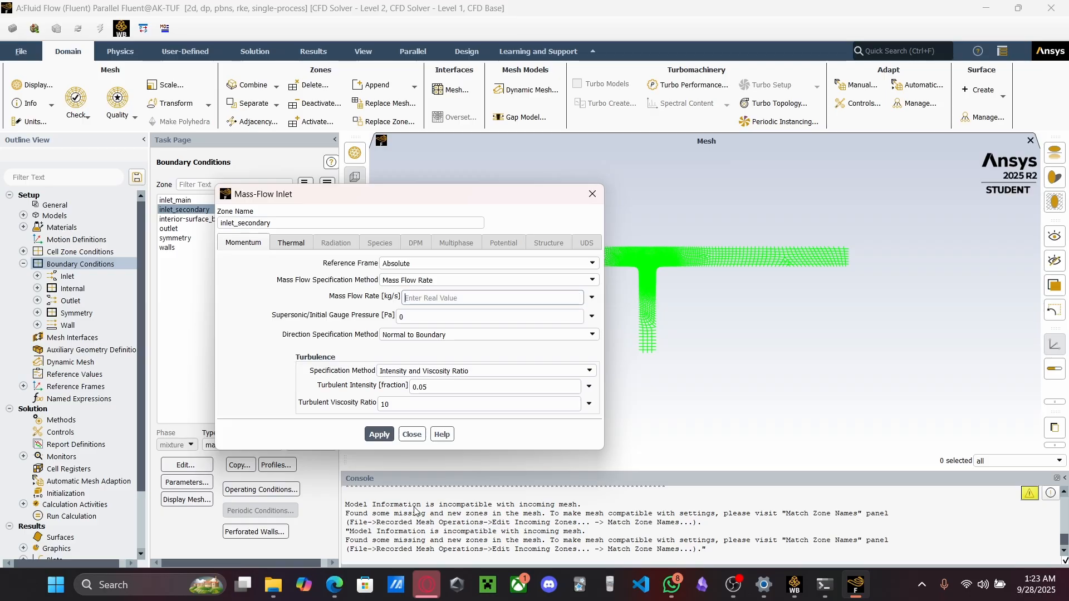
left_click(335, 584)
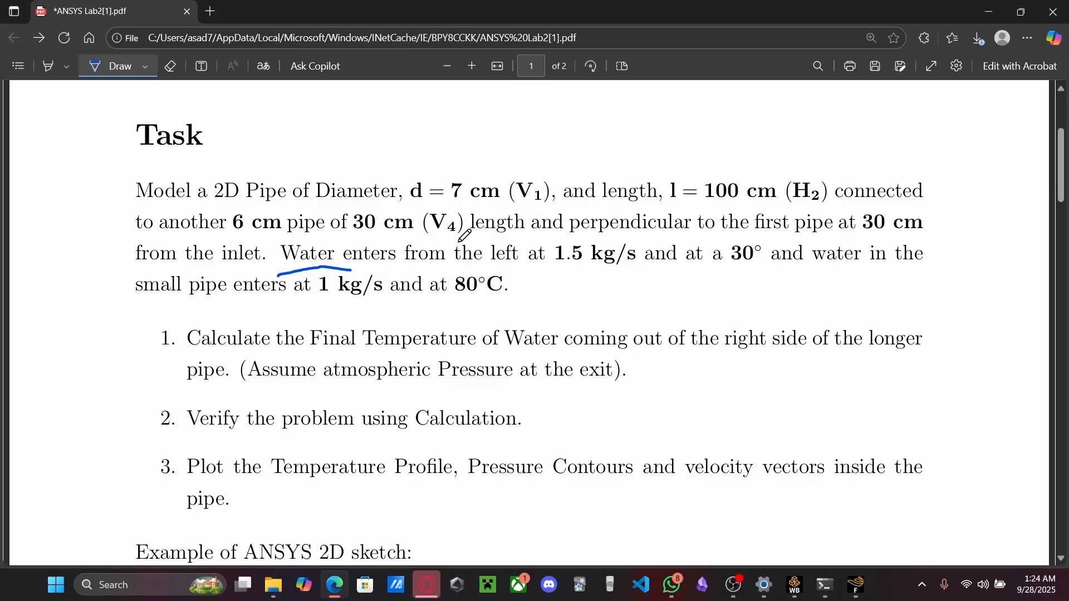
Underline 1.5 kg/s and 1 kg/s, and sketch the L-shaped pipe with inflow arrows on the task sheet
left_click_drag(553, 267, 620, 266)
left_click_drag(441, 106, 527, 155)
left_click_drag(392, 140, 427, 138)
mouse_move(409, 133)
left_mouse_down()
mouse_move(418, 135)
mouse_move(409, 144)
left_mouse_up()
mouse_move(582, 192)
left_mouse_down()
mouse_move(568, 149)
mouse_move(587, 157)
left_mouse_up()
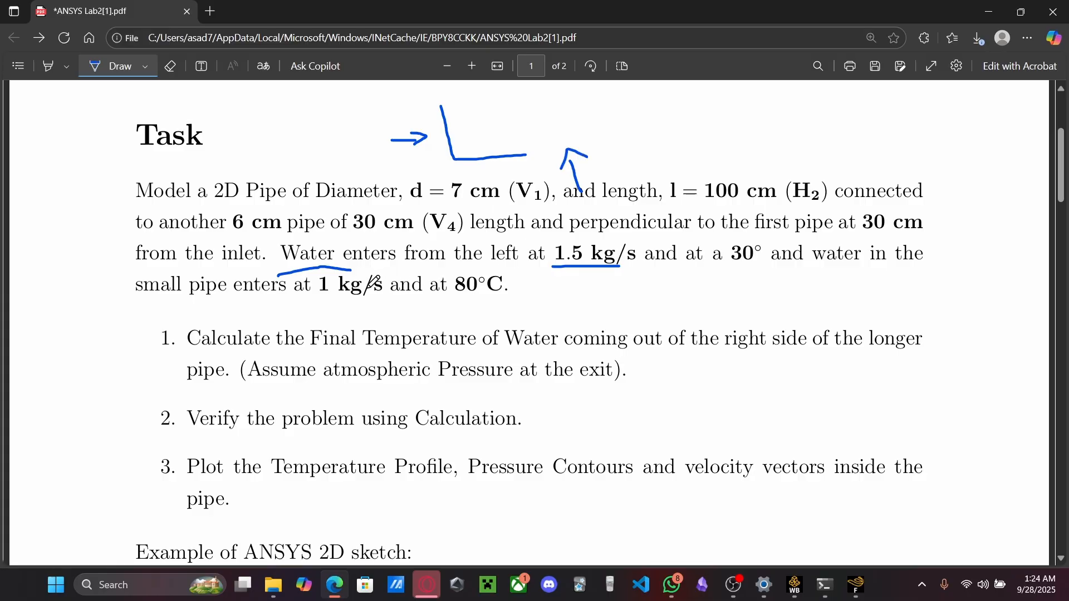
left_click_drag(312, 307, 362, 307)
key("alt+Tab")
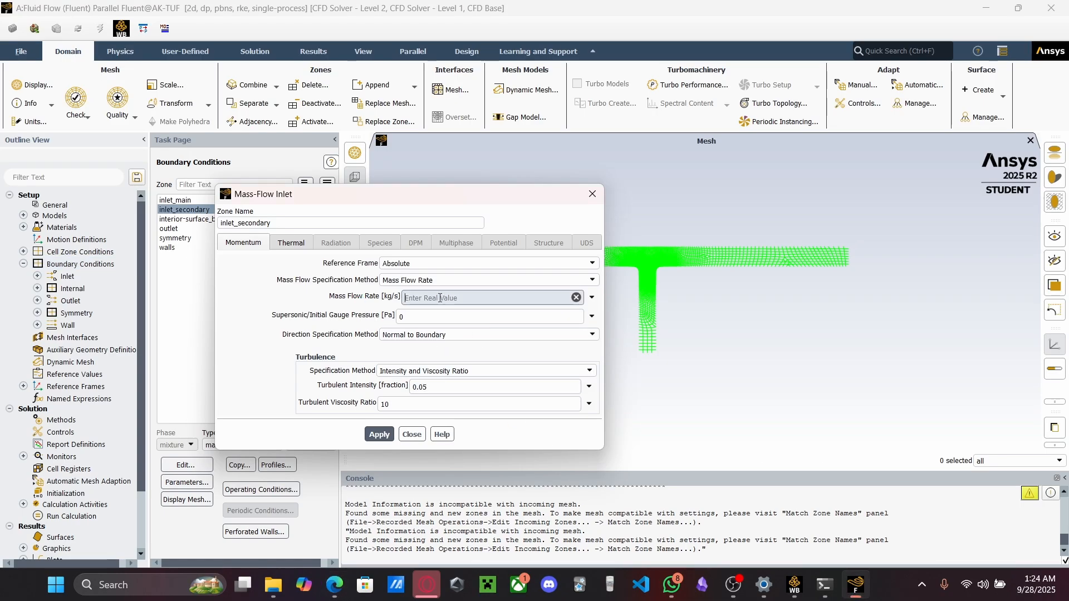
Show inlet_secondary's thermal settings, keeping total temperature as a constant 300 K
left_click(290, 244)
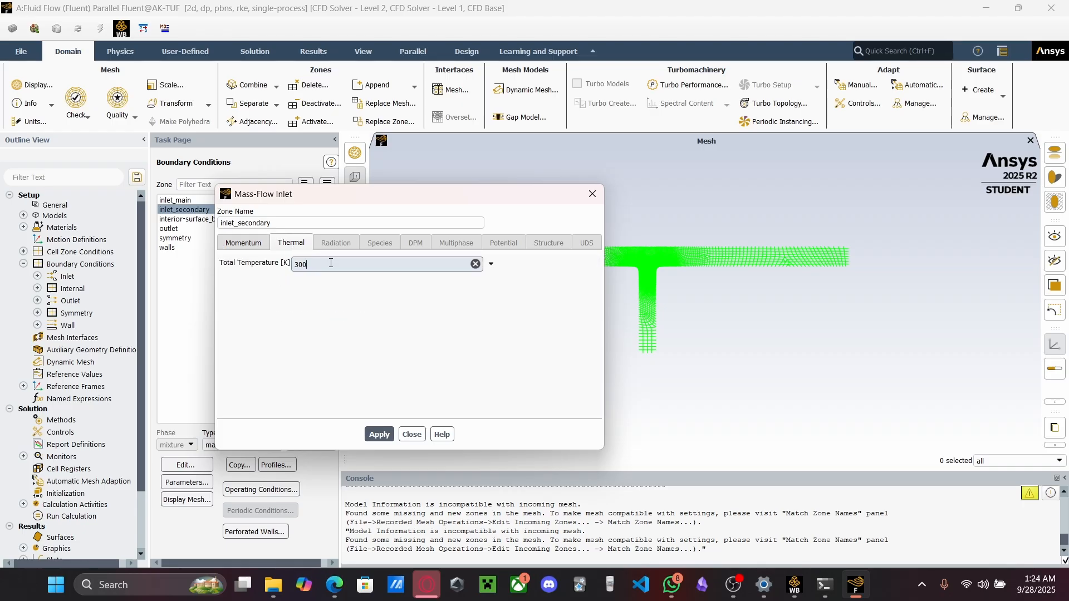
left_click(490, 264)
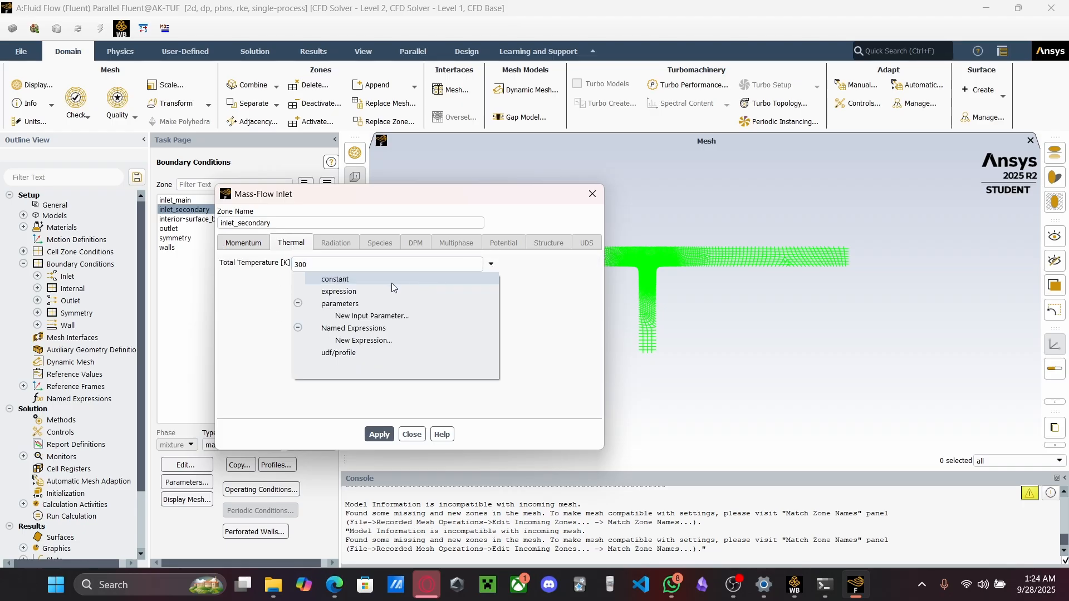
left_click(328, 278)
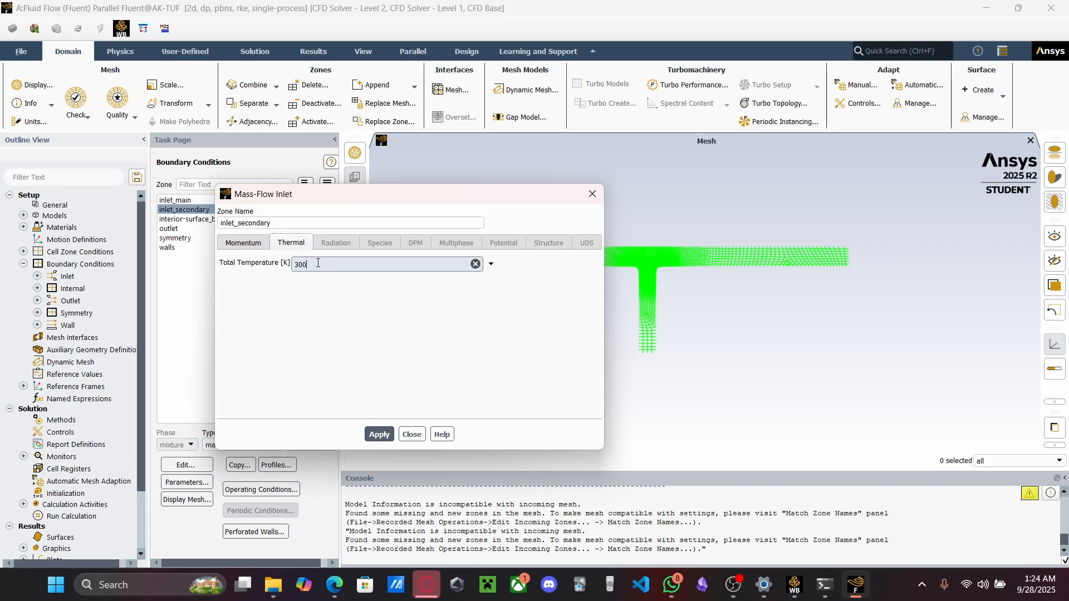
key("alt+Tab")
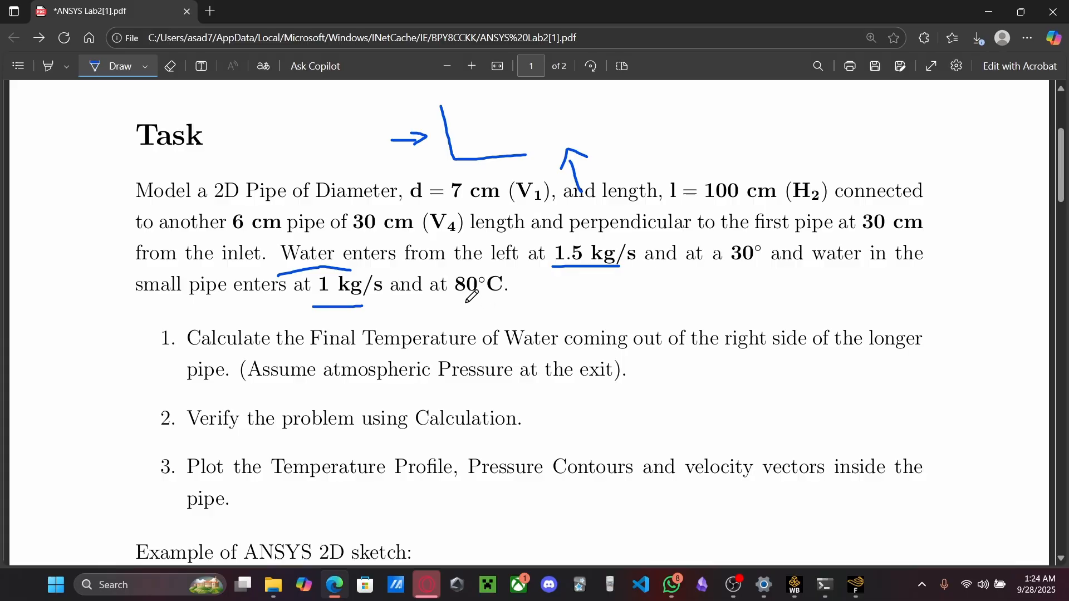
Underline 80°C and hand-write 273 + 80 = 353 in the margin
left_click_drag(457, 302, 519, 302)
mouse_move(802, 99)
left_mouse_down()
mouse_move(828, 125)
mouse_move(852, 125)
mouse_move(870, 102)
mouse_move(890, 109)
mouse_move(862, 133)
mouse_move(891, 145)
left_mouse_up()
mouse_move(774, 177)
left_mouse_down()
mouse_move(890, 166)
mouse_move(909, 177)
mouse_move(885, 209)
mouse_move(846, 214)
mouse_move(885, 177)
left_mouse_up()
left_click_drag(786, 96, 791, 115)
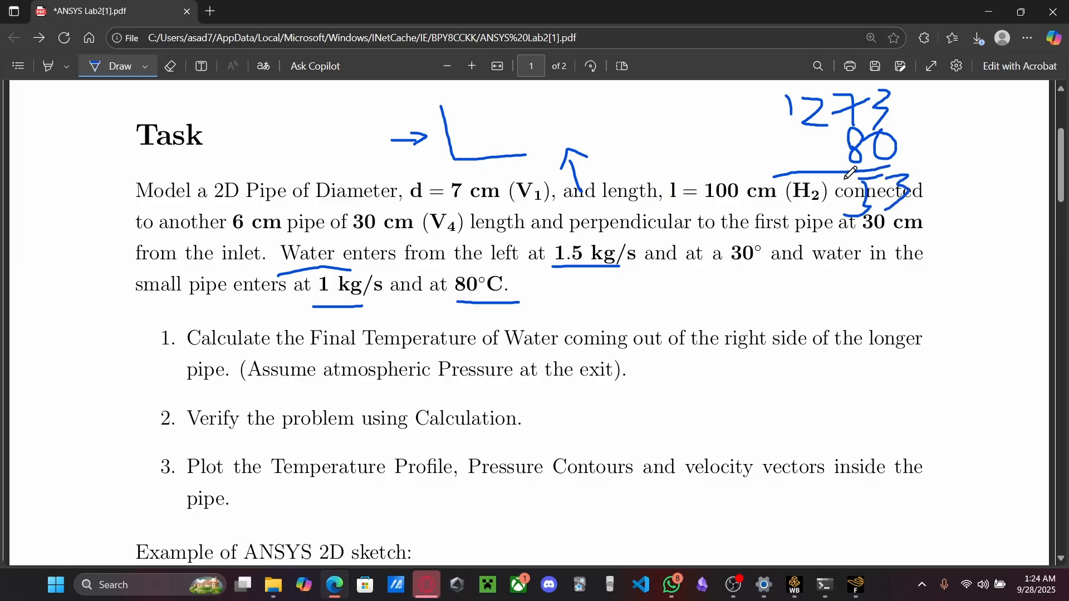
key("alt+Tab")
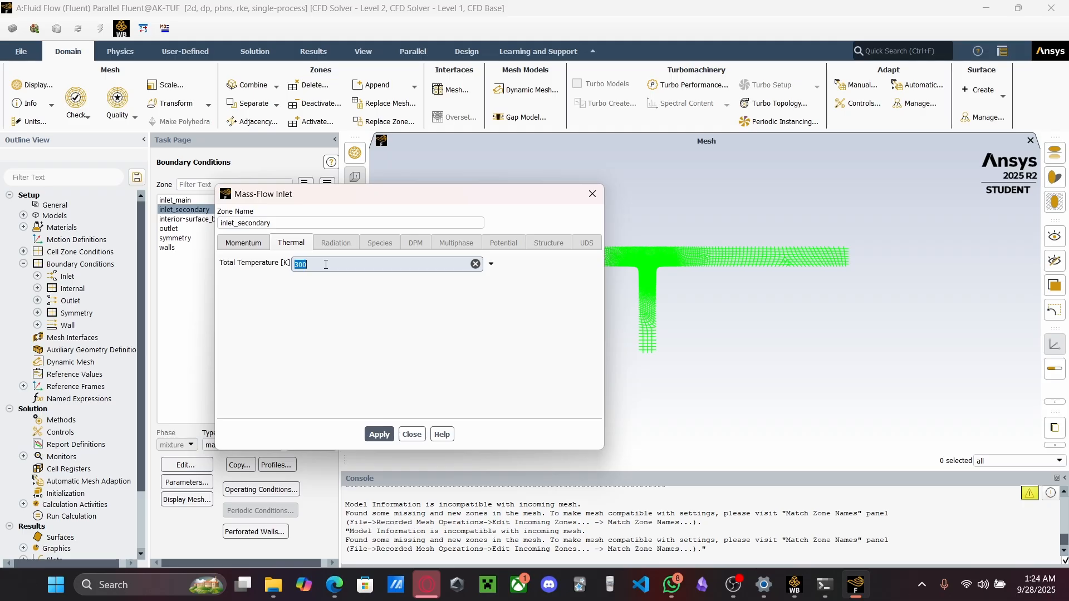
Set inlet_secondary's total temperature to 353 K, apply it and close the dialog
type("353")
left_click(379, 434)
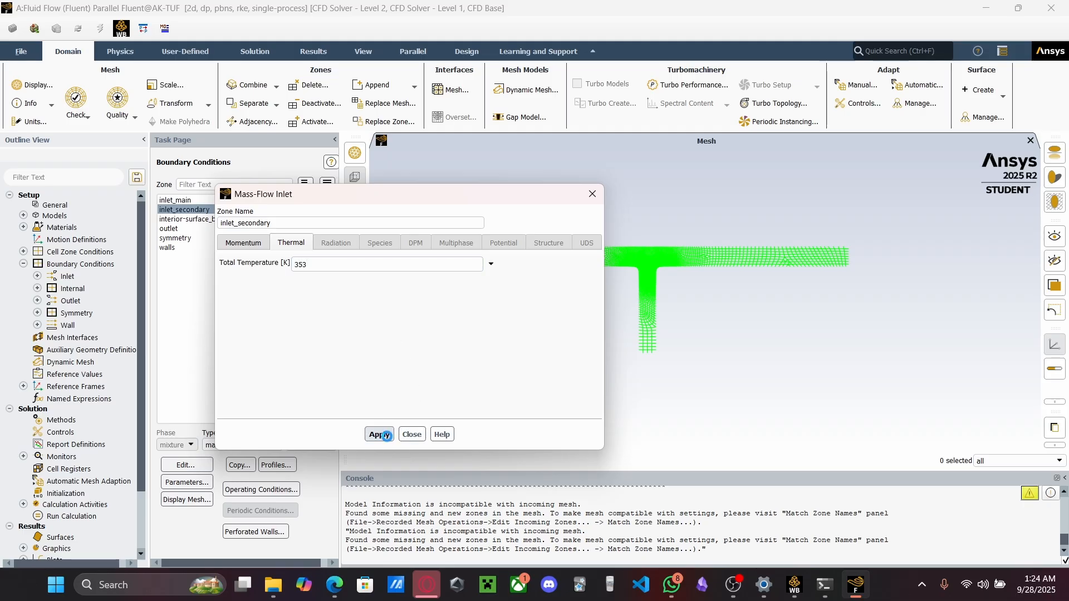
left_click(411, 435)
Open inlet_main's Mass-Flow Inlet dialog at its Thermal settings
left_click(175, 200)
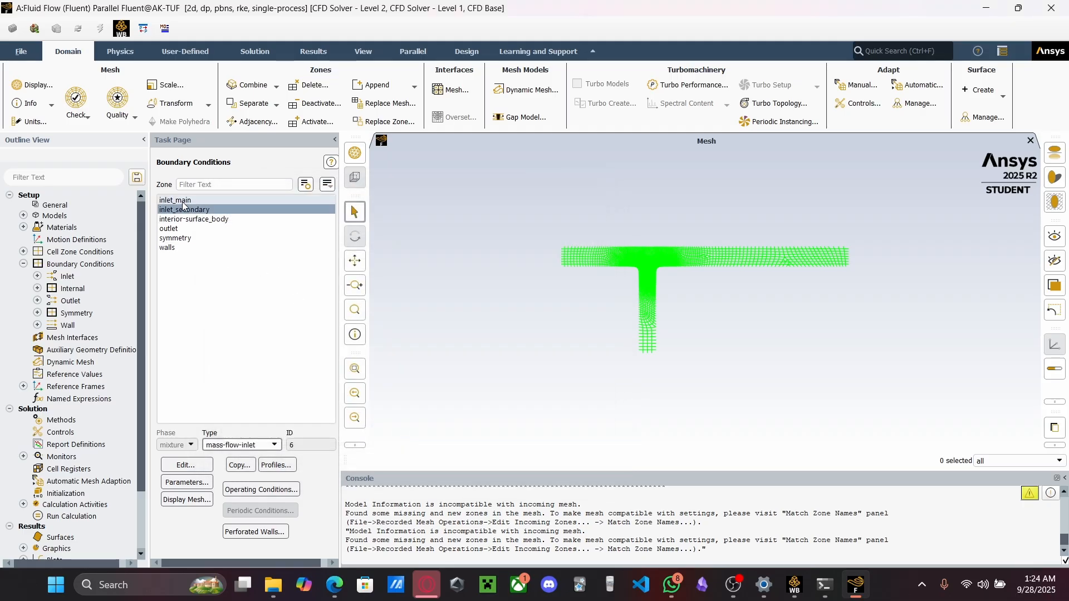
left_click(260, 447)
left_click(227, 456)
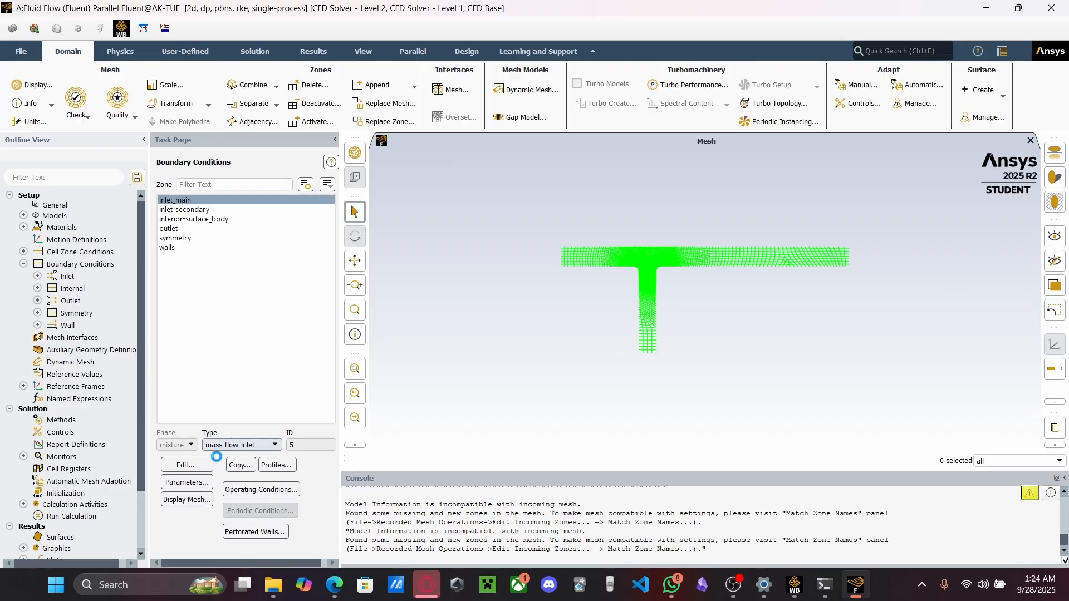
left_click(286, 246)
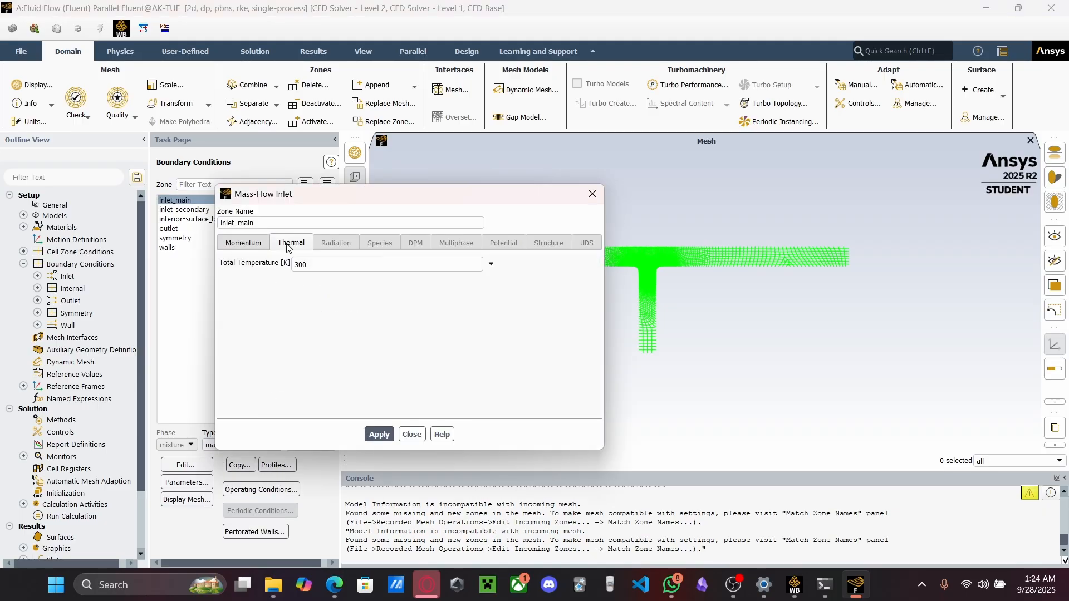
key("alt+Tab")
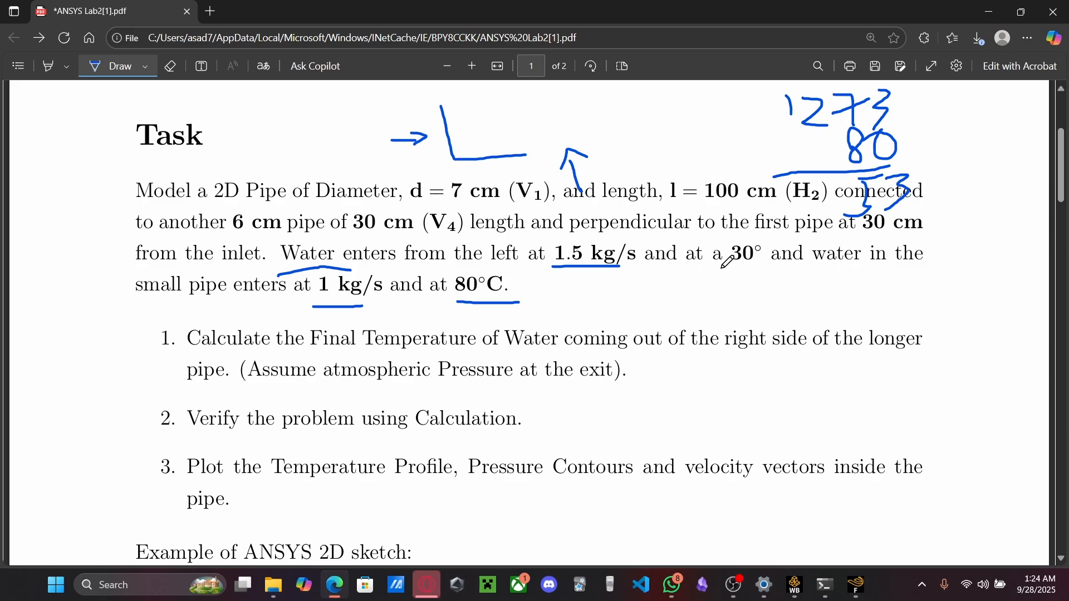
Ink a stroke beside 30° with a small dot below it on the task sheet
left_click_drag(772, 249, 762, 262)
left_click(783, 268)
key("alt+Tab")
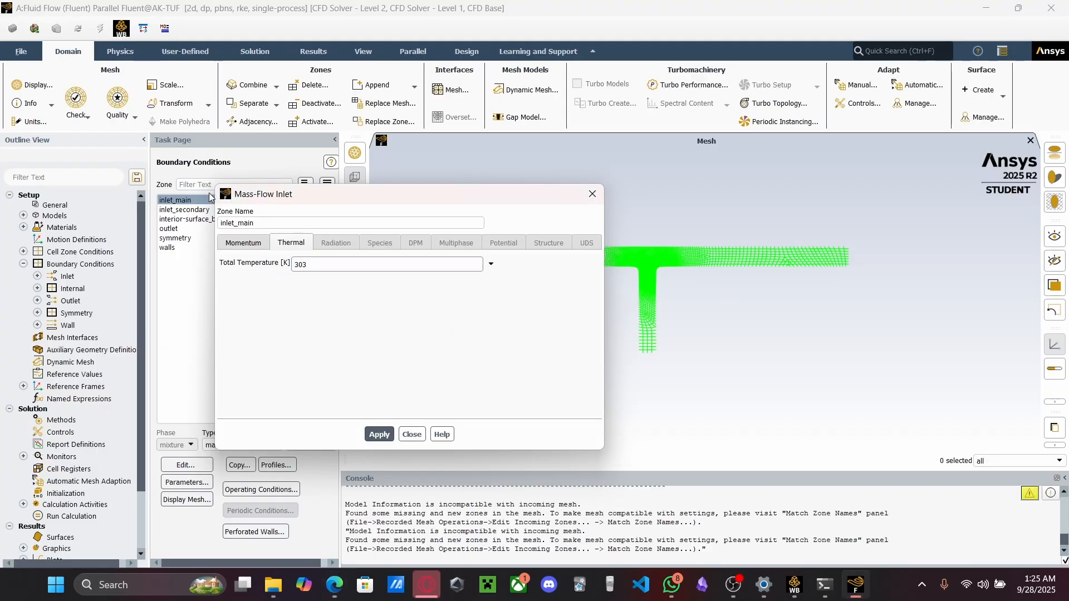
Apply inlet_main's 303 K total temperature, then open the outlet zone's Pressure Outlet settings
left_click(380, 434)
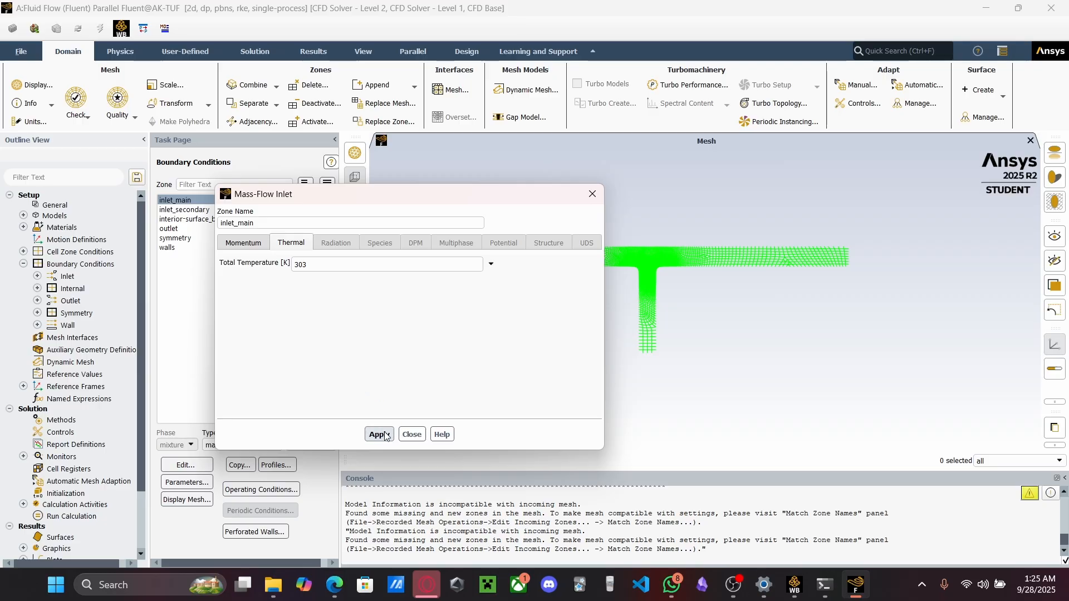
left_click(412, 435)
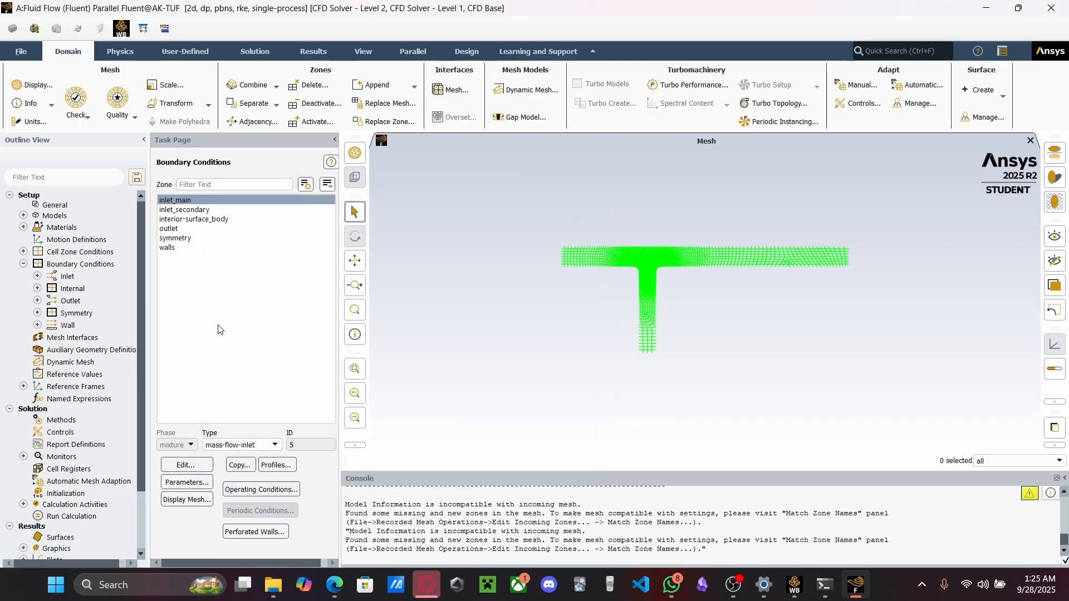
left_click(164, 228)
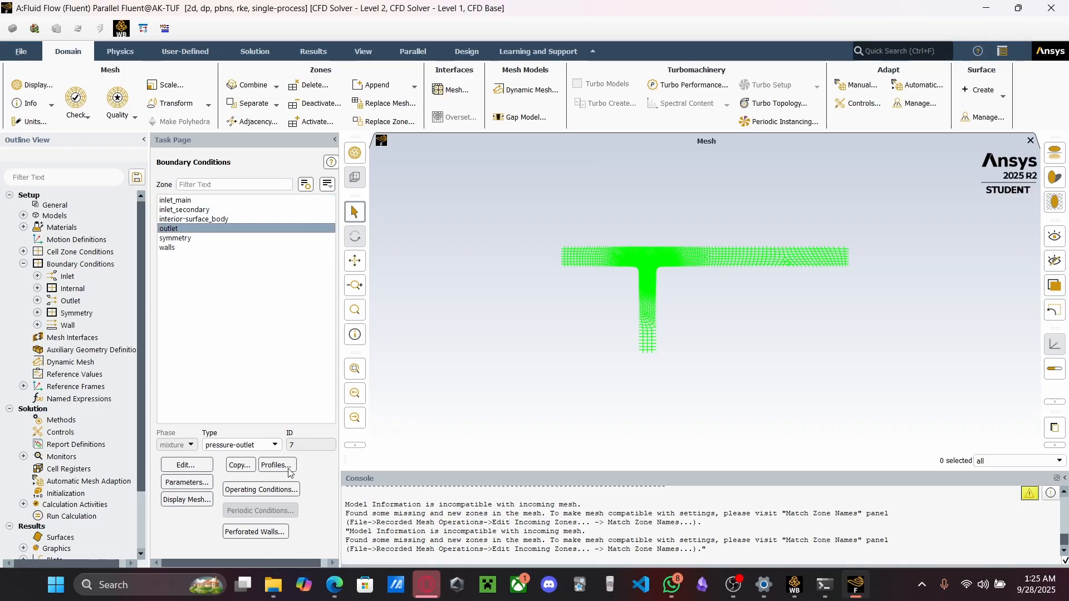
left_click(237, 448)
left_click(227, 518)
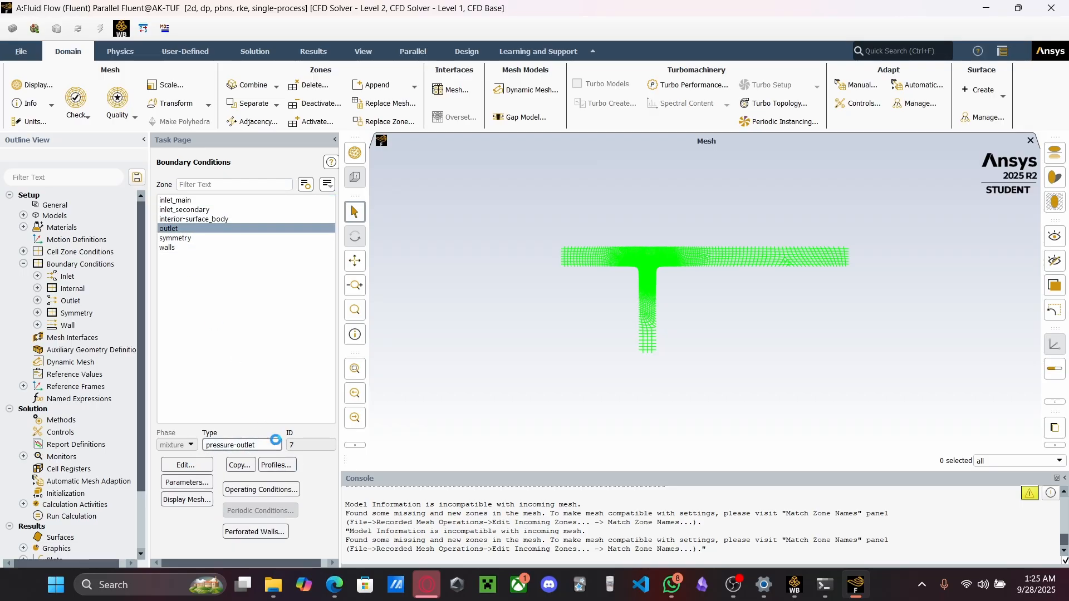
left_click(169, 468)
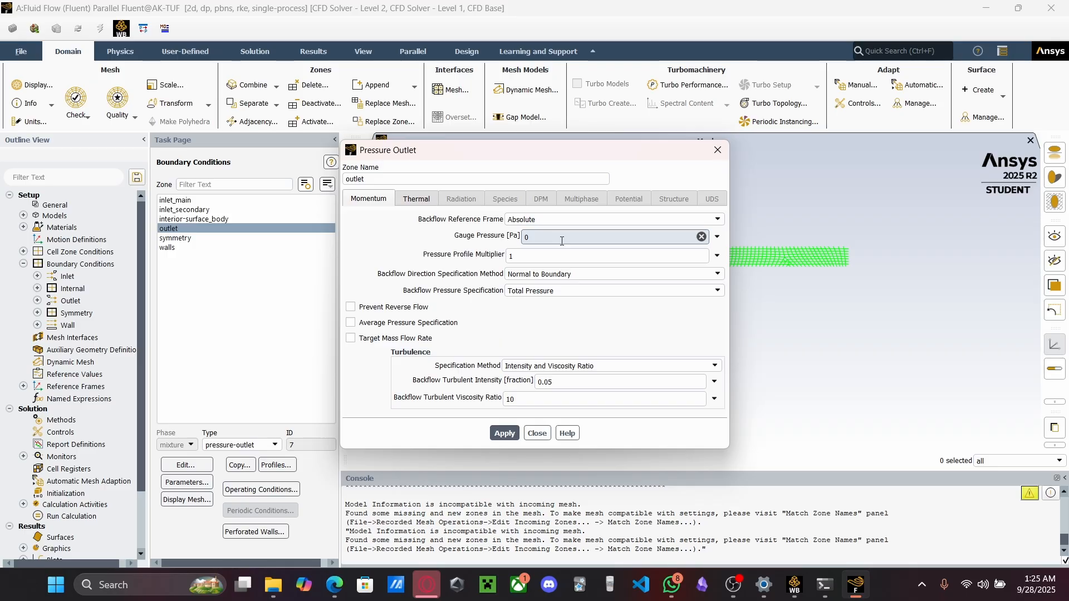
Keep Total Pressure for backflow and set the outlet's backflow total temperature to 303 K, then apply
left_click(568, 292)
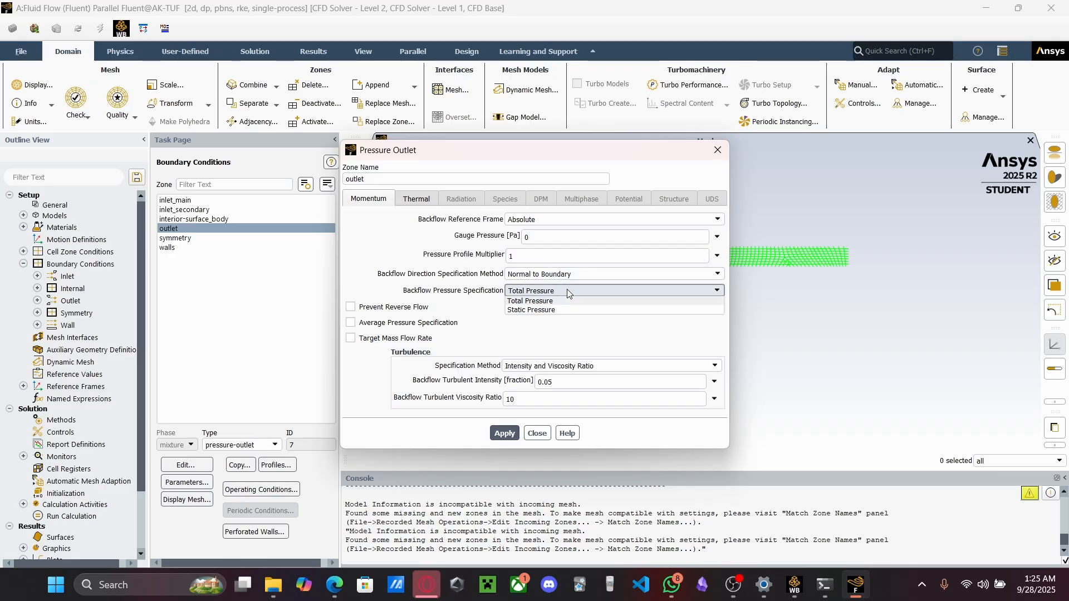
left_click(567, 289)
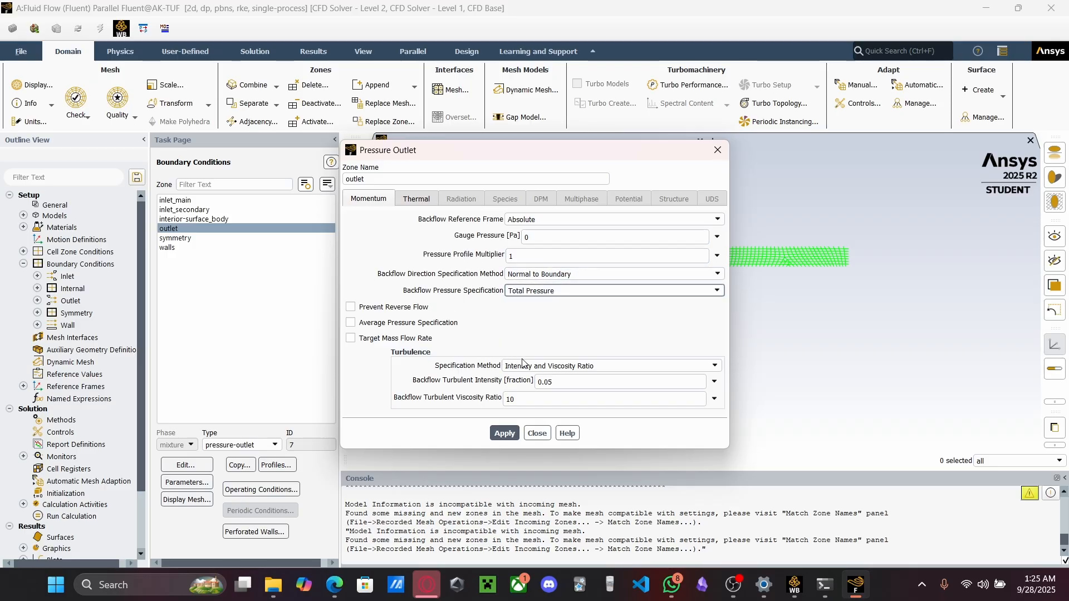
left_click(417, 201)
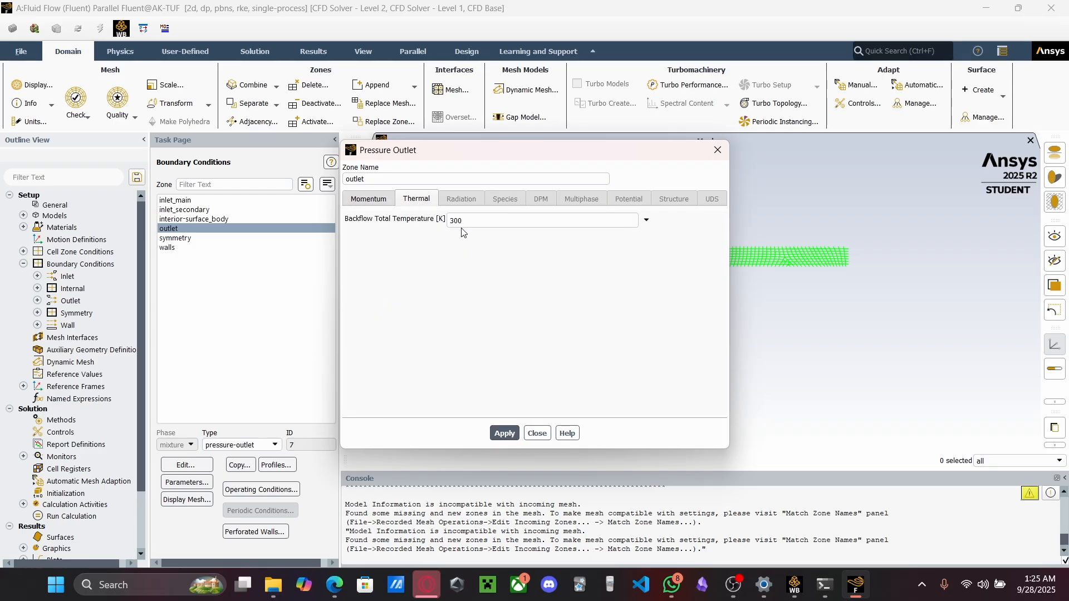
left_click(490, 220)
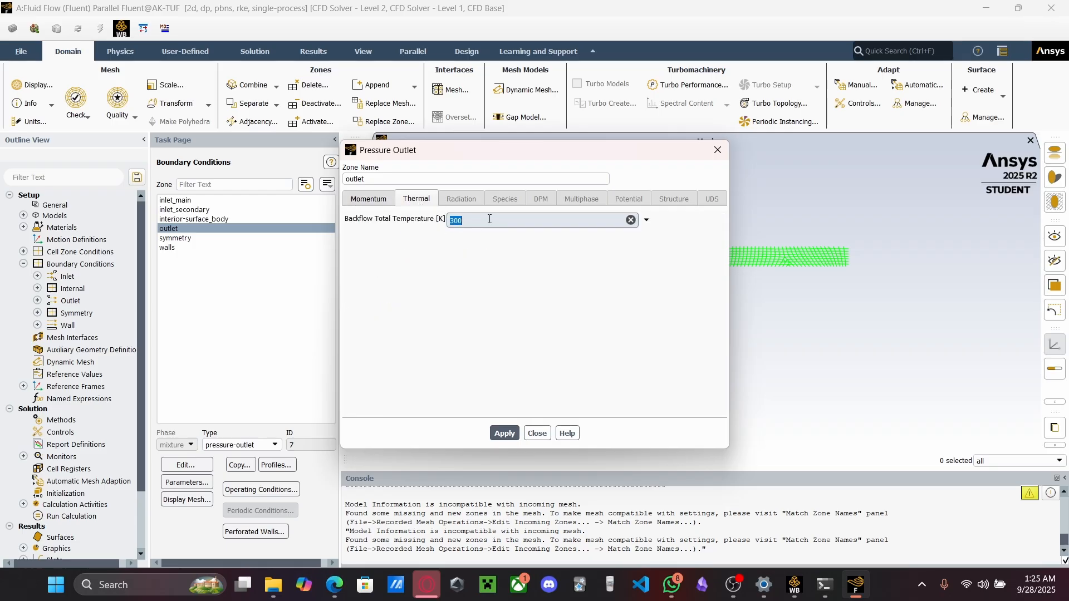
type("3")
left_click(376, 200)
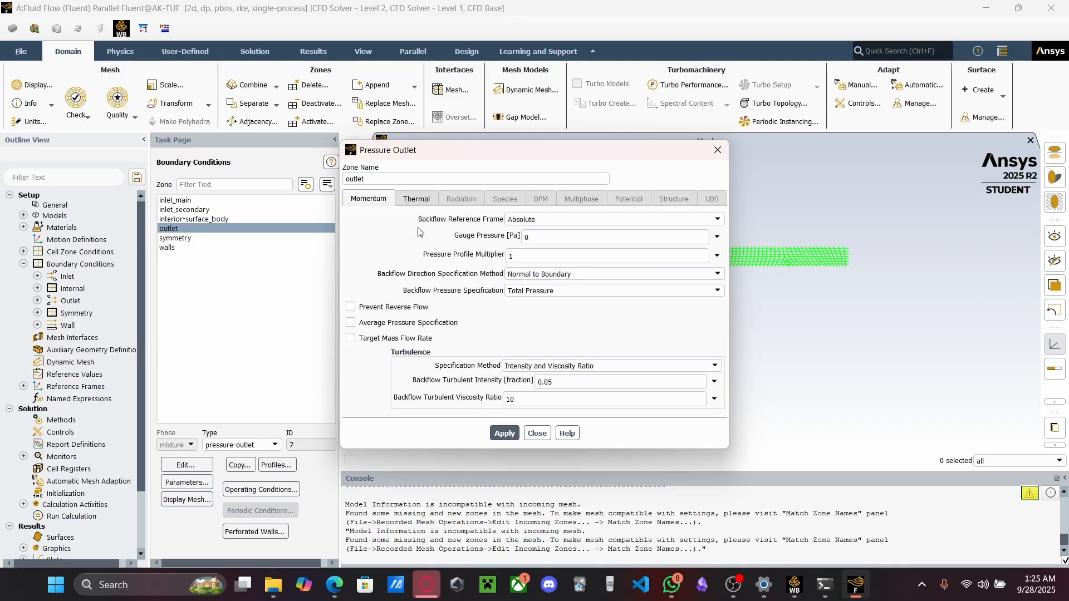
left_click(415, 200)
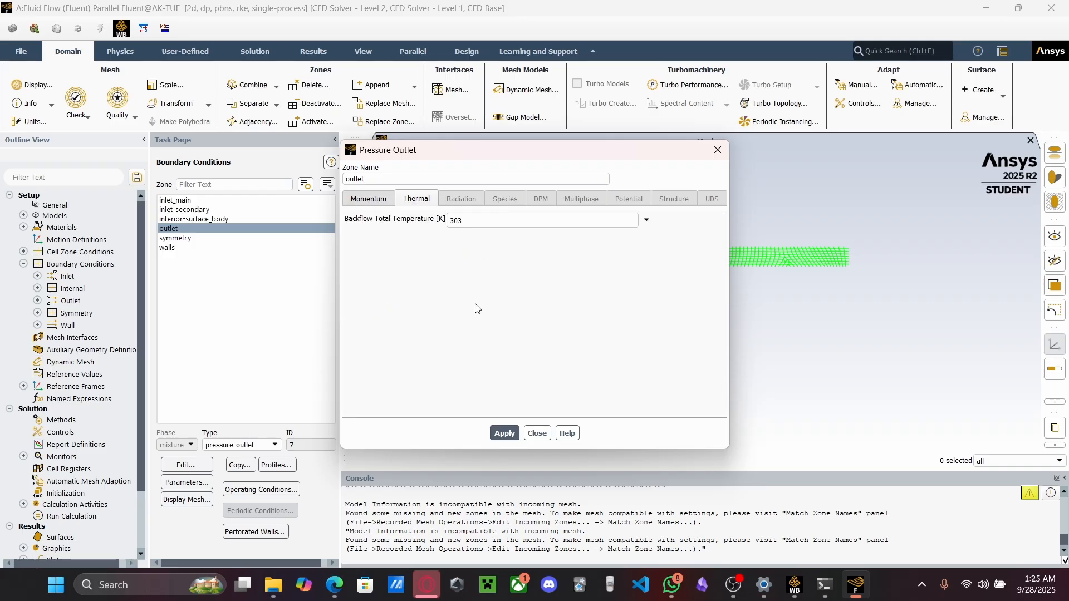
left_click(504, 434)
left_click(536, 434)
left_click(175, 200)
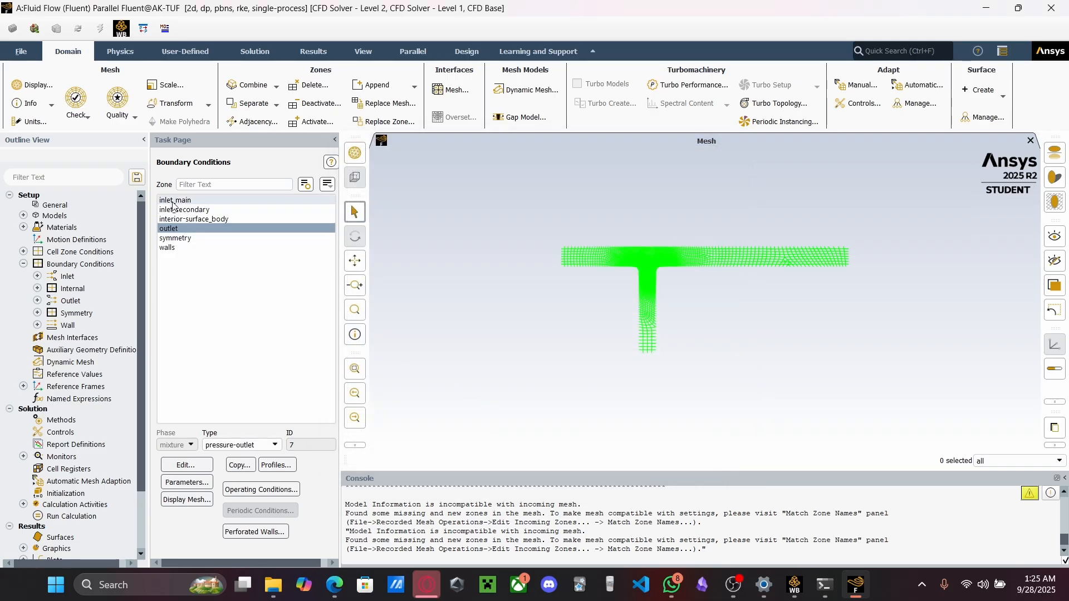
left_click(240, 445)
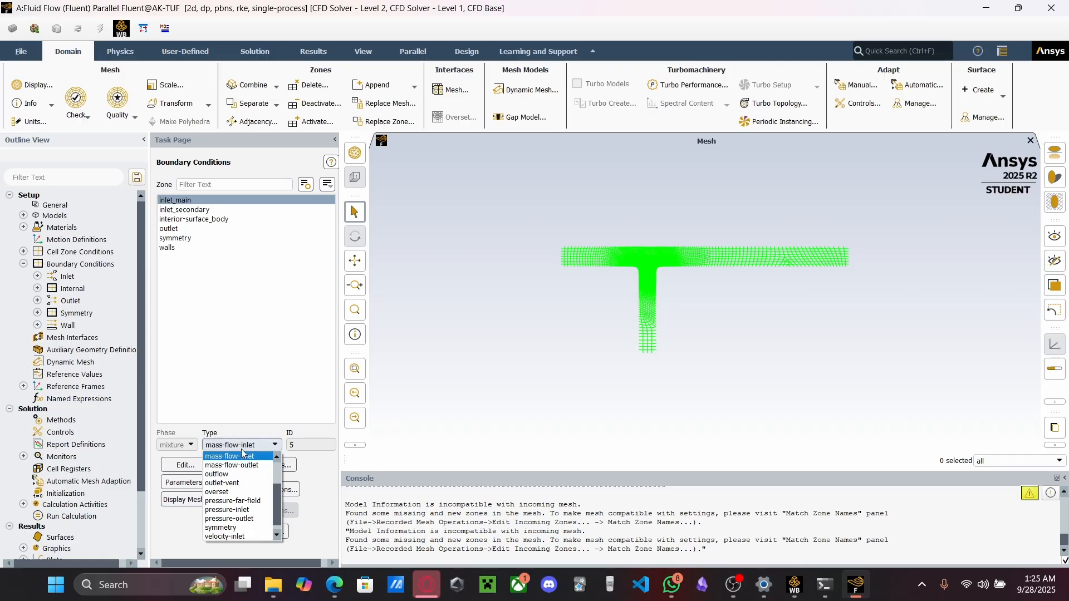
left_click(233, 457)
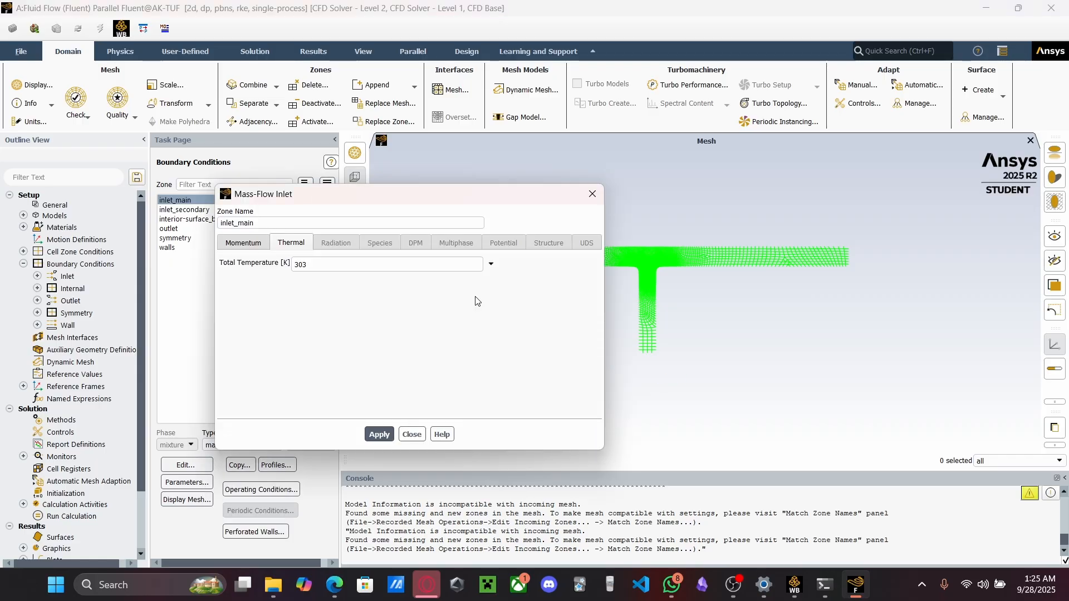
left_click(252, 244)
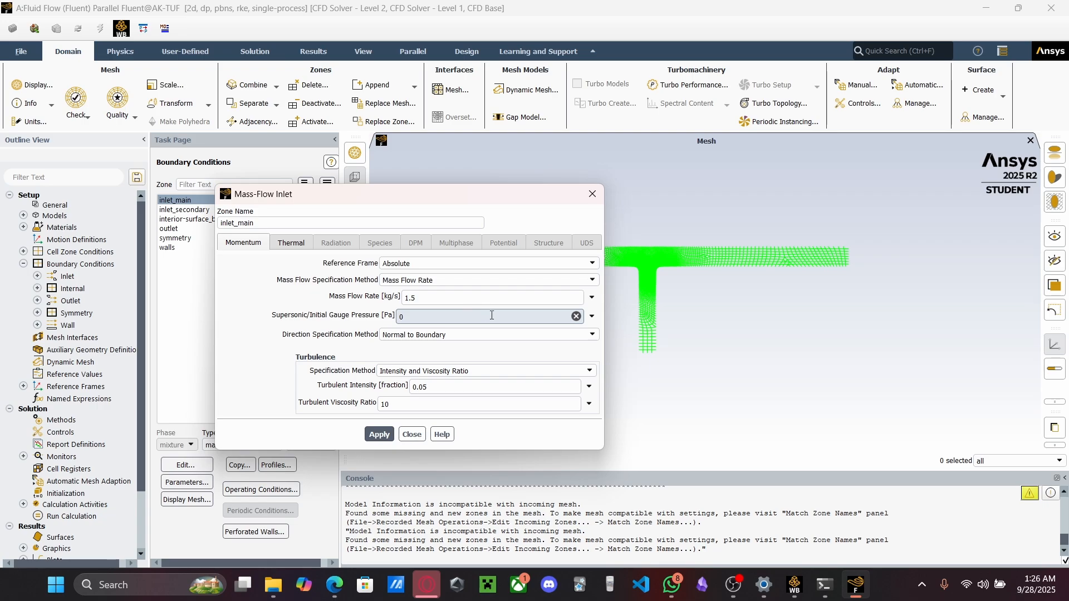
left_click(432, 264)
left_click(433, 263)
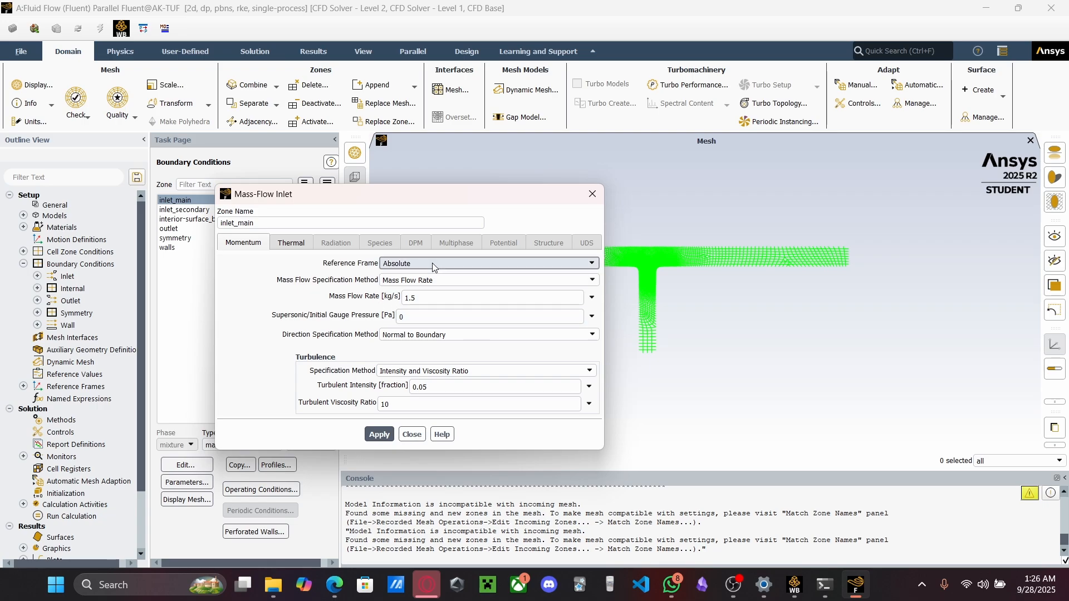
left_click(478, 333)
left_click(479, 344)
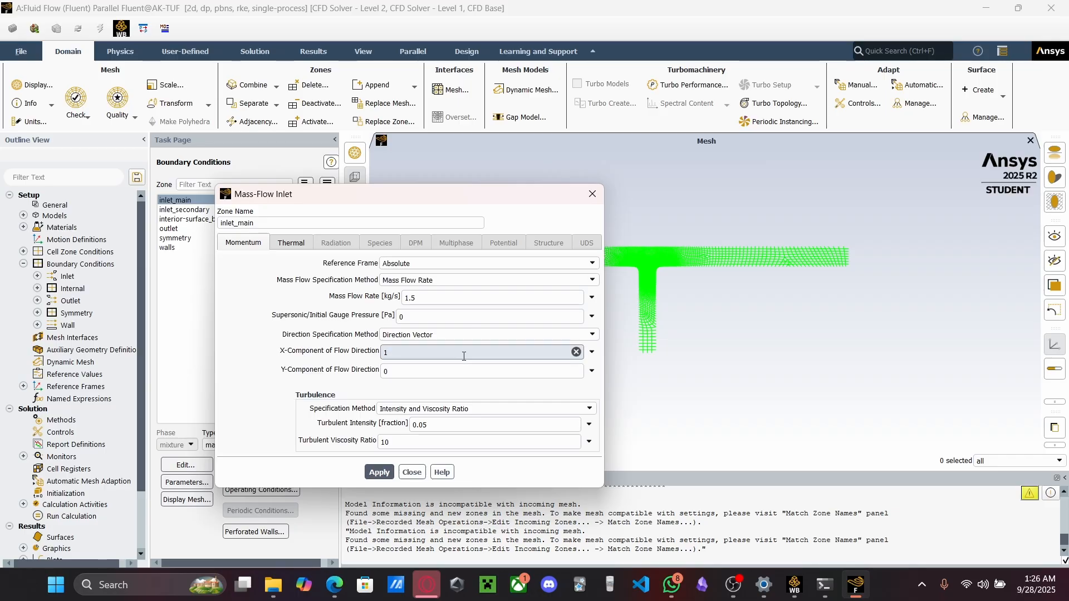
left_click(445, 334)
left_click(422, 355)
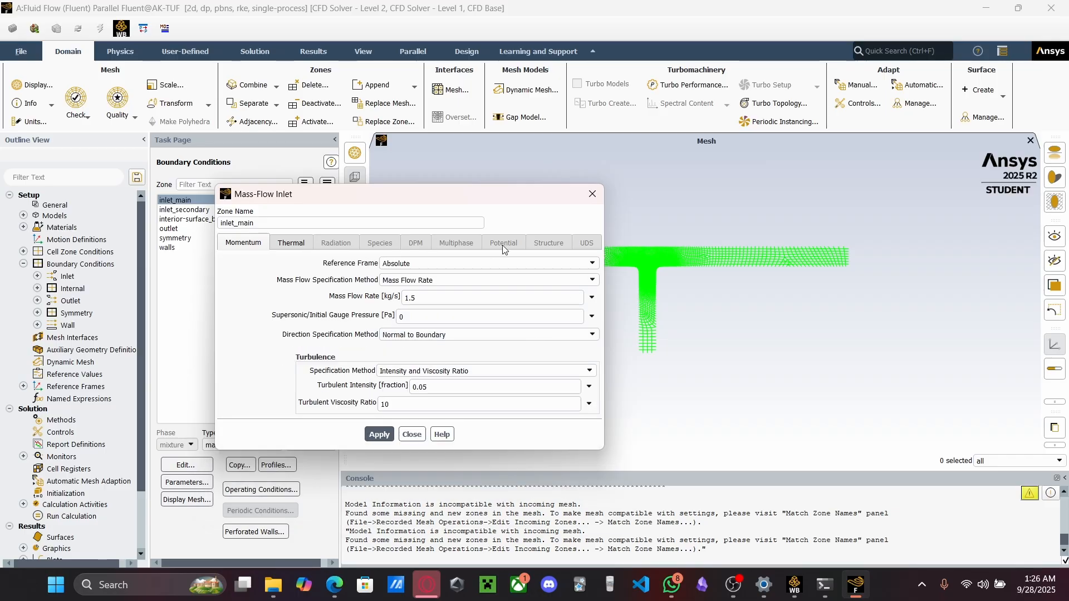
left_click(428, 263)
left_click(423, 277)
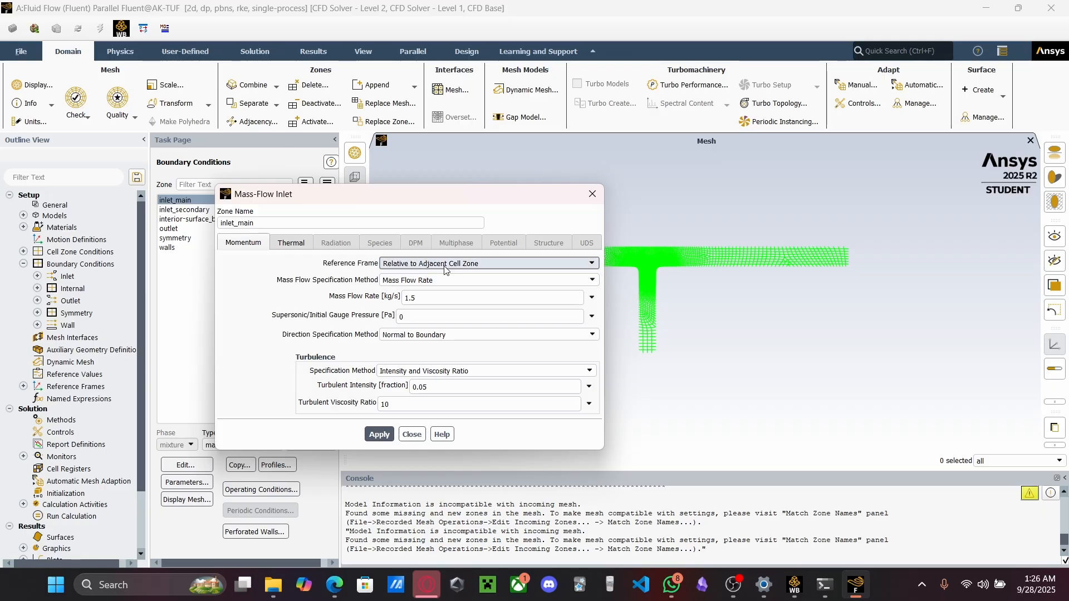
left_click(404, 265)
left_click(405, 268)
left_click(422, 281)
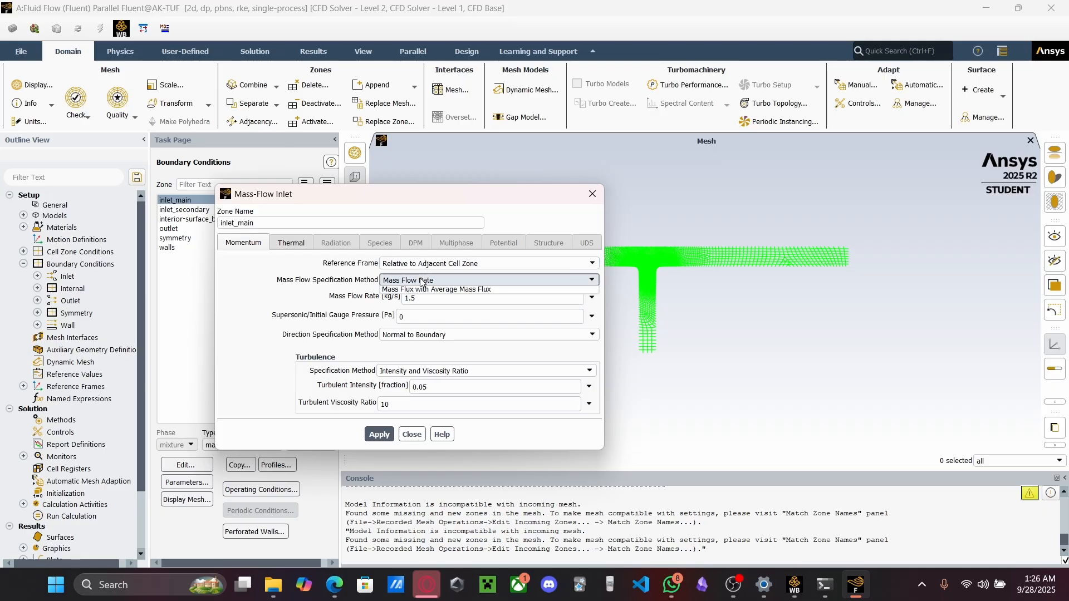
left_click(421, 280)
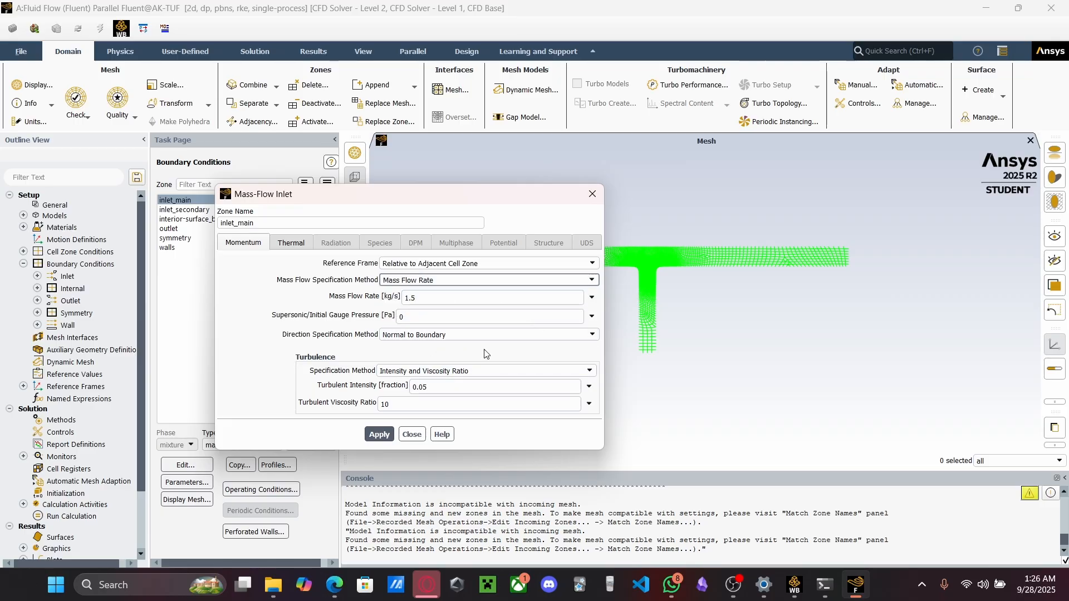
left_click(396, 371)
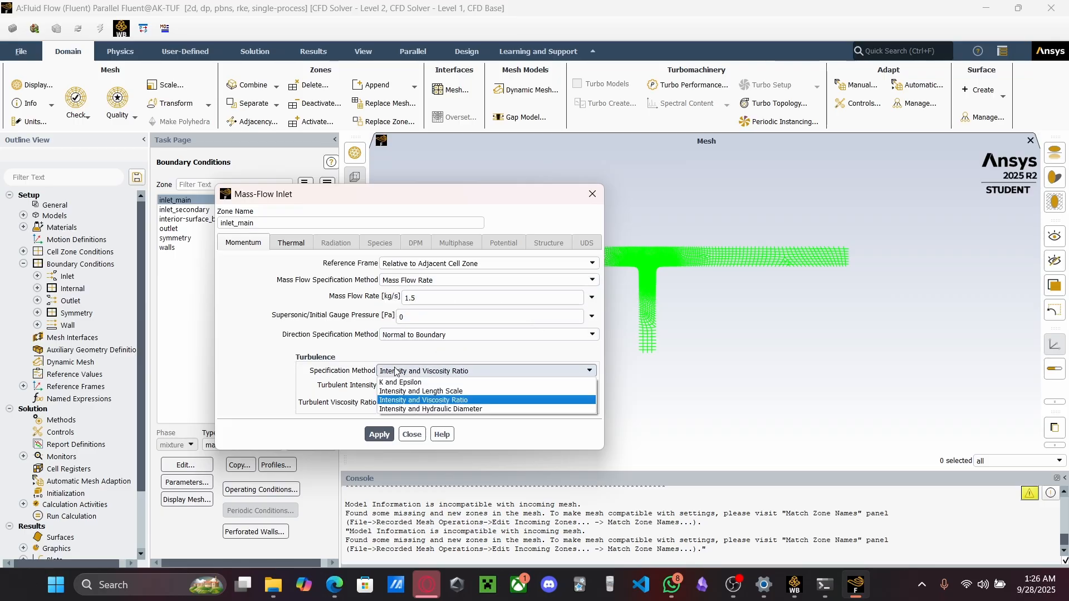
left_click(463, 383)
left_click(457, 372)
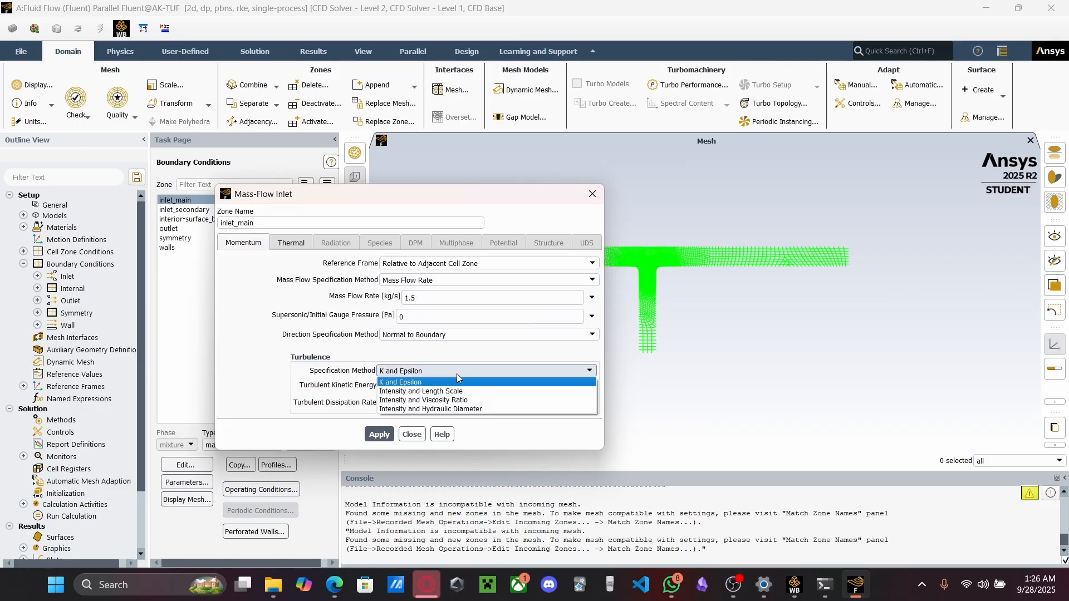
left_click(444, 400)
left_click(413, 434)
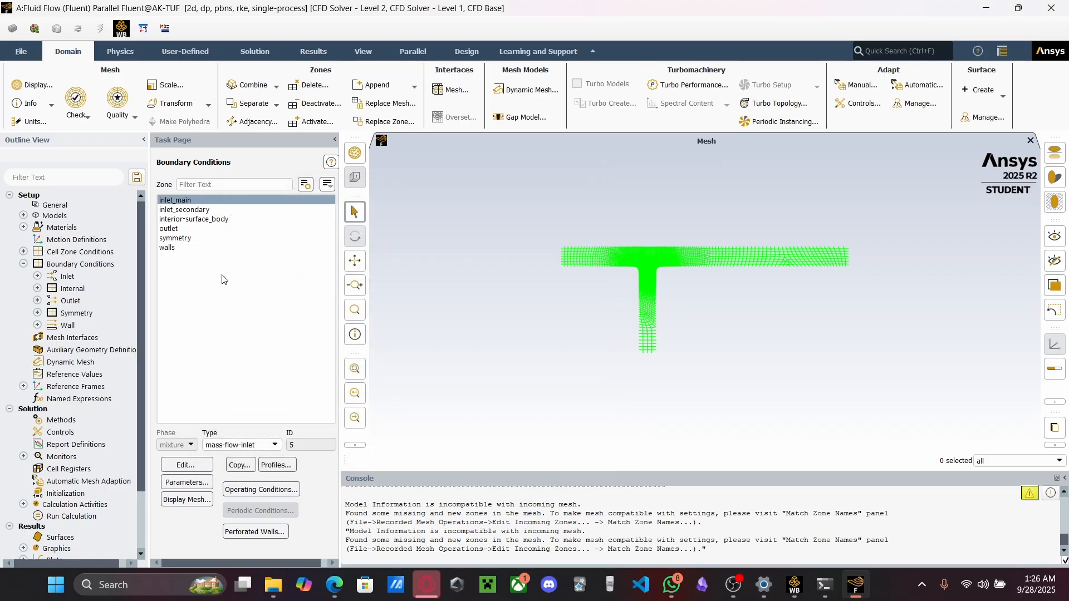
Review inlet_secondary's mass-flow inlet momentum settings
left_click(175, 211)
left_click(270, 444)
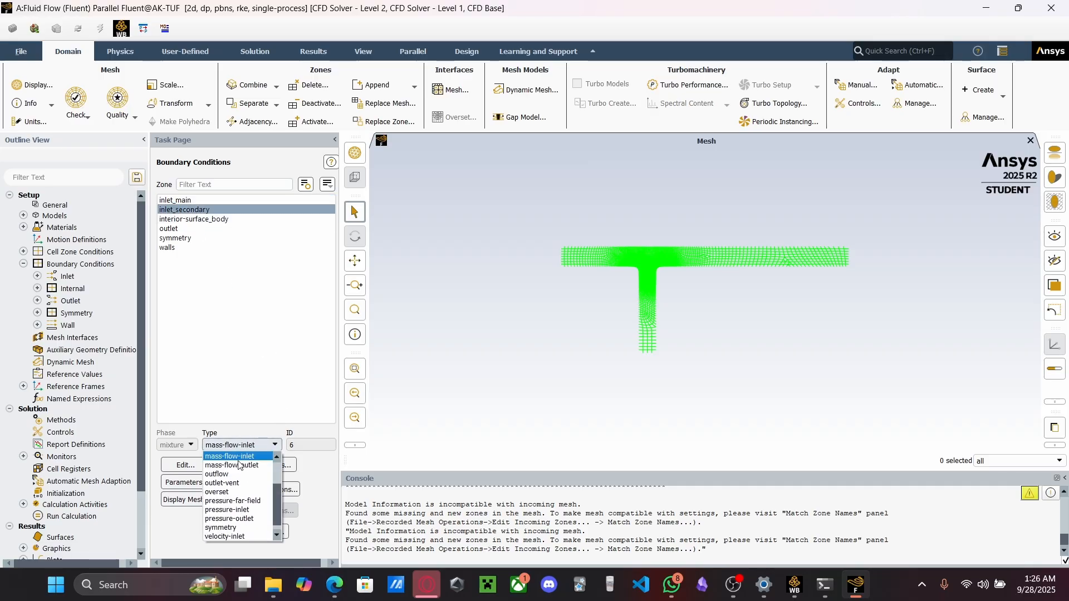
left_click(226, 457)
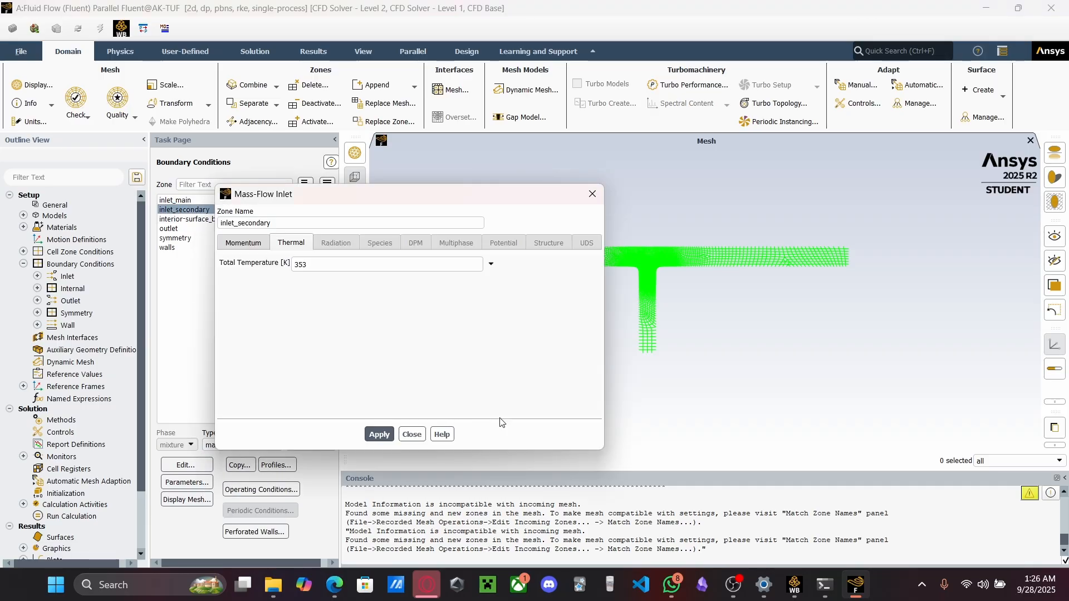
left_click(246, 245)
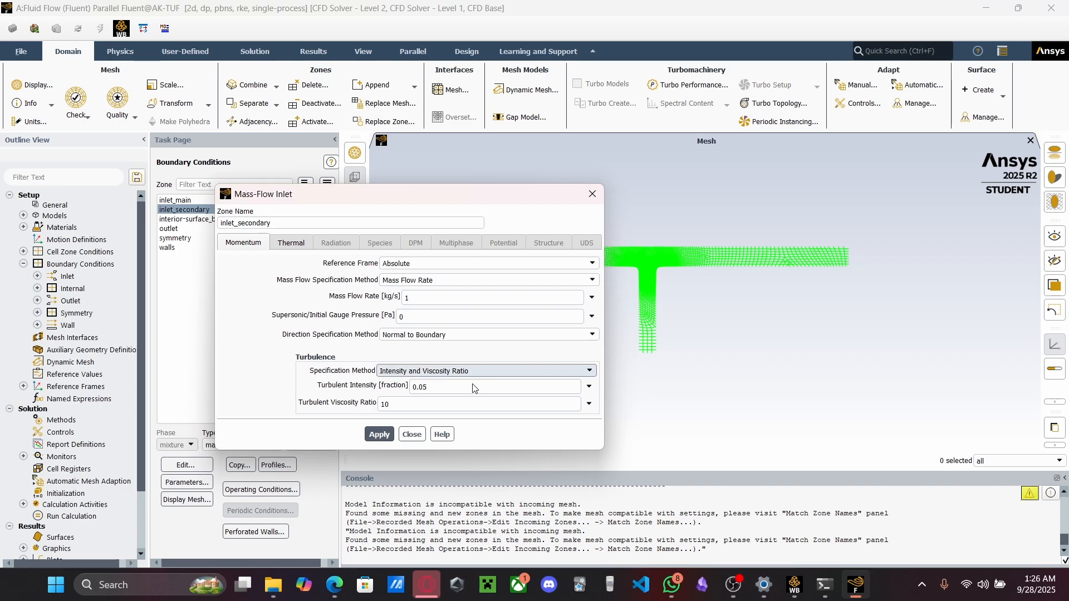
left_click(592, 194)
Confirm inlet_main stays a mass-flow inlet at 1.5 kg/s, then pull up the walls zone's type options
left_click(203, 201)
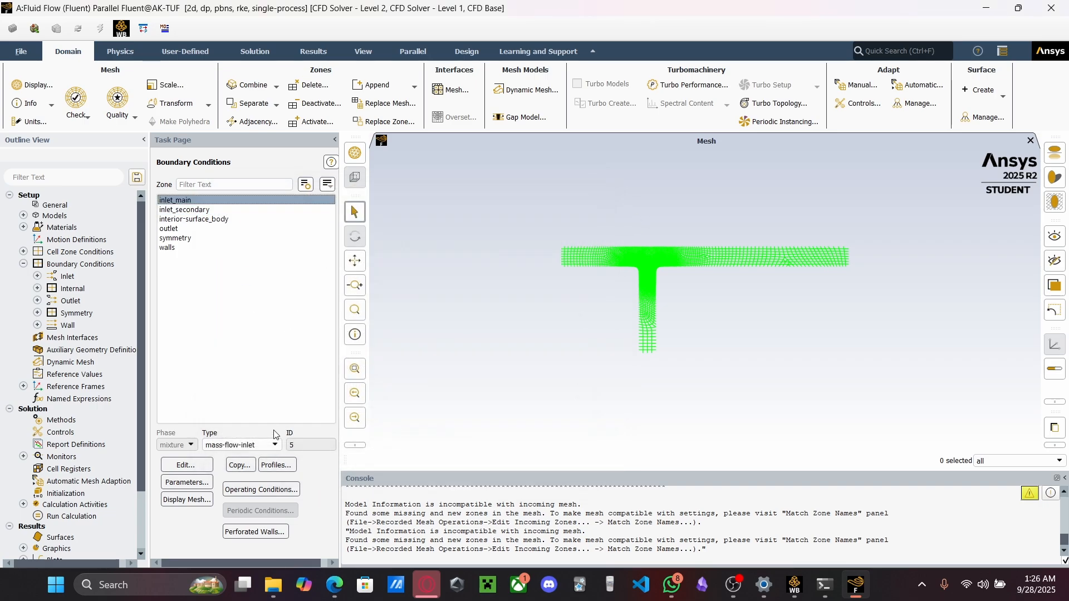
left_click(258, 444)
left_click(216, 457)
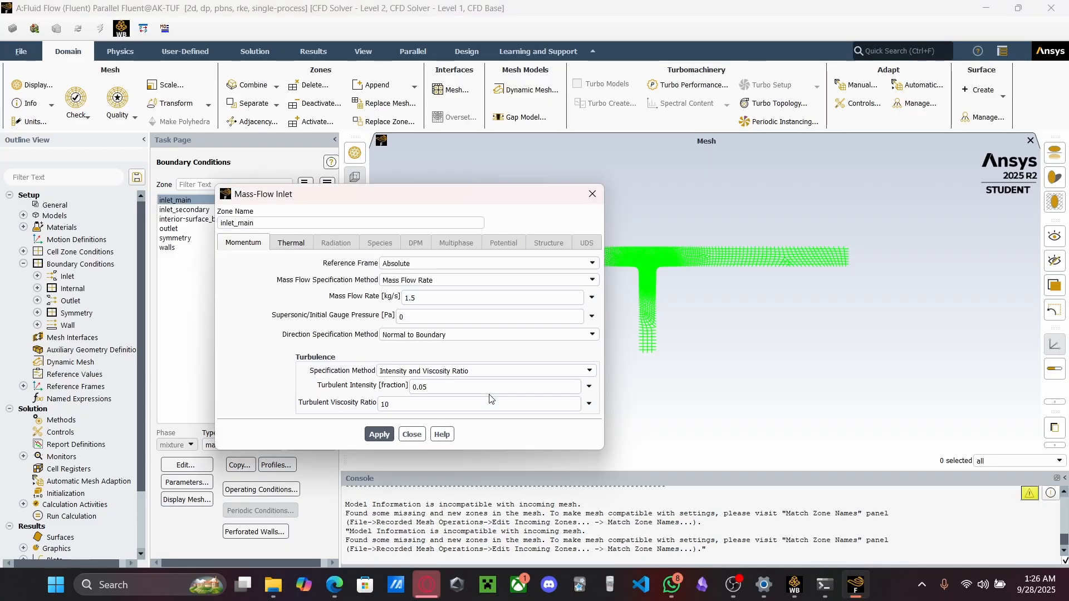
left_click(592, 194)
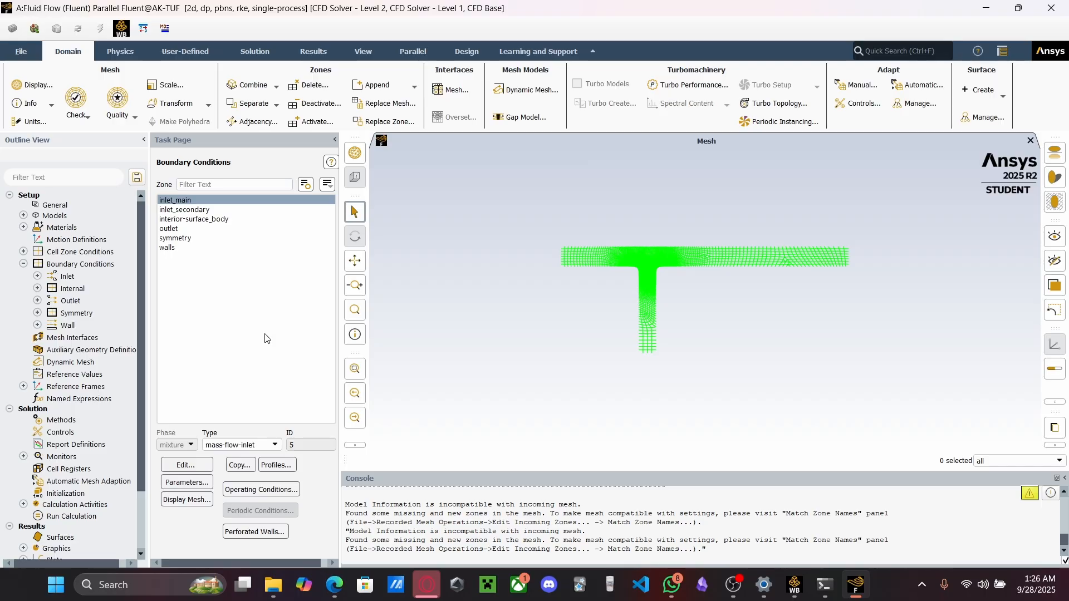
left_click(166, 249)
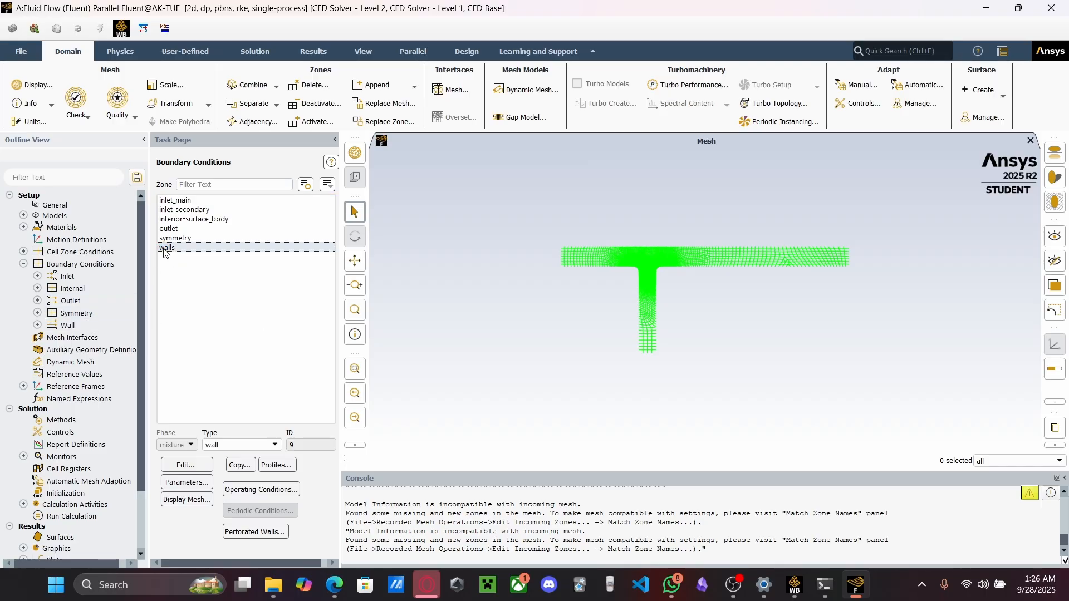
left_click(248, 443)
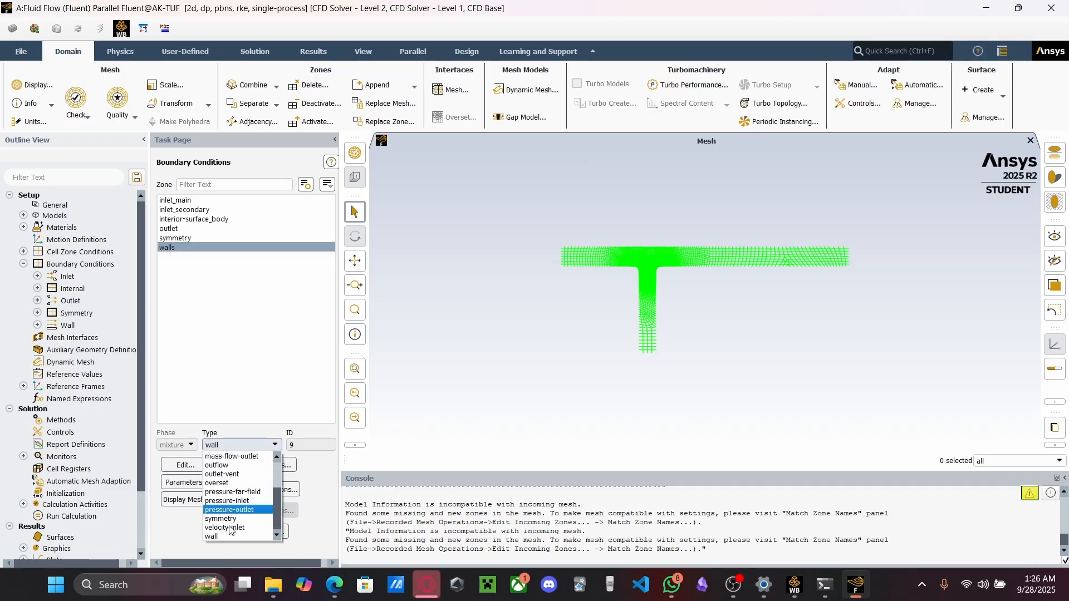
left_click(210, 537)
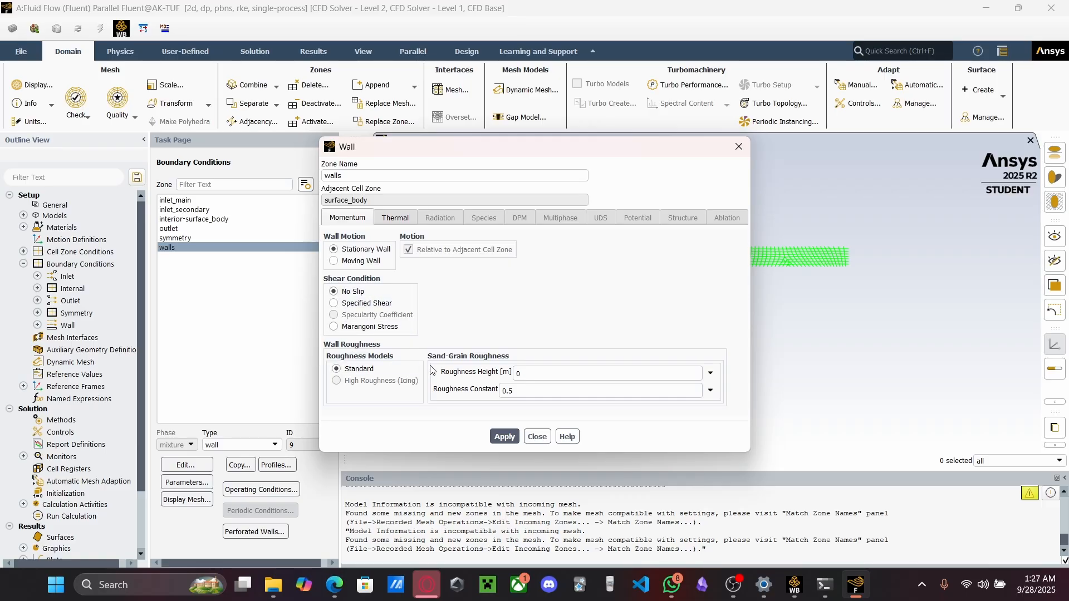
left_click(390, 217)
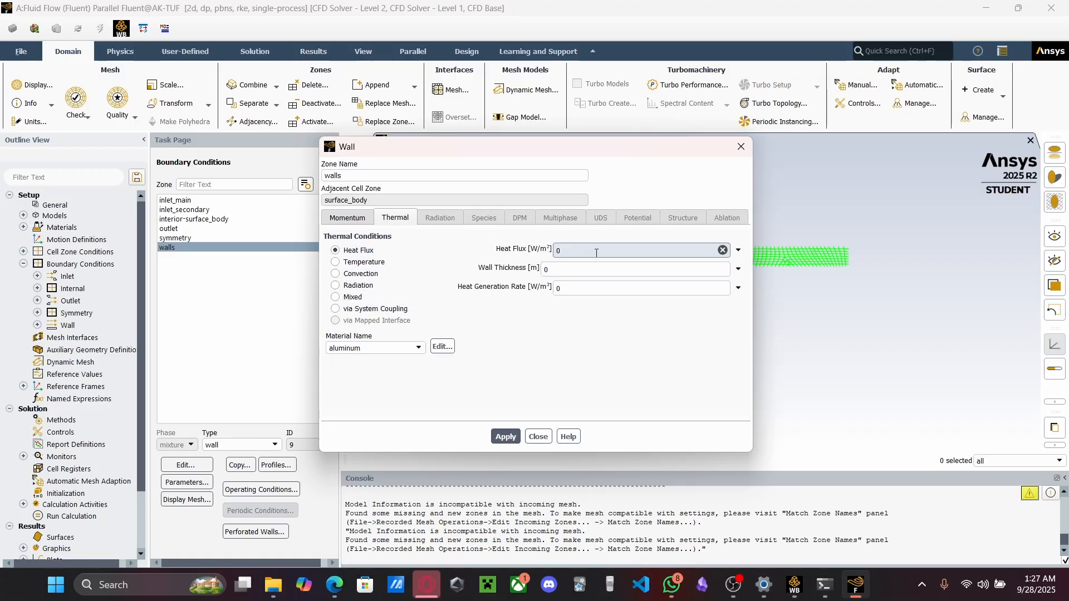
left_click(412, 345)
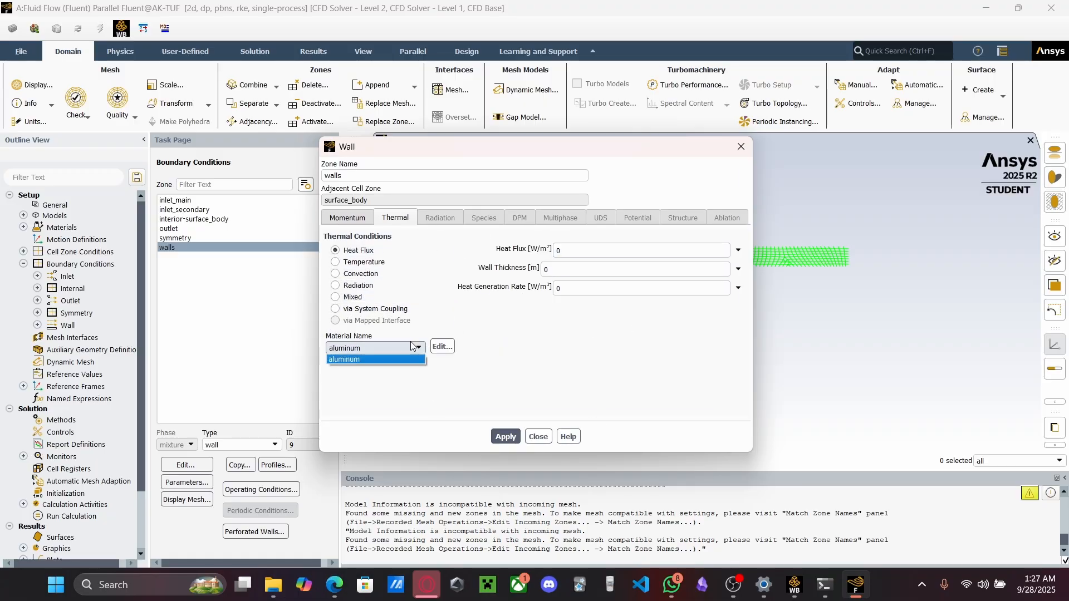
left_click(615, 299)
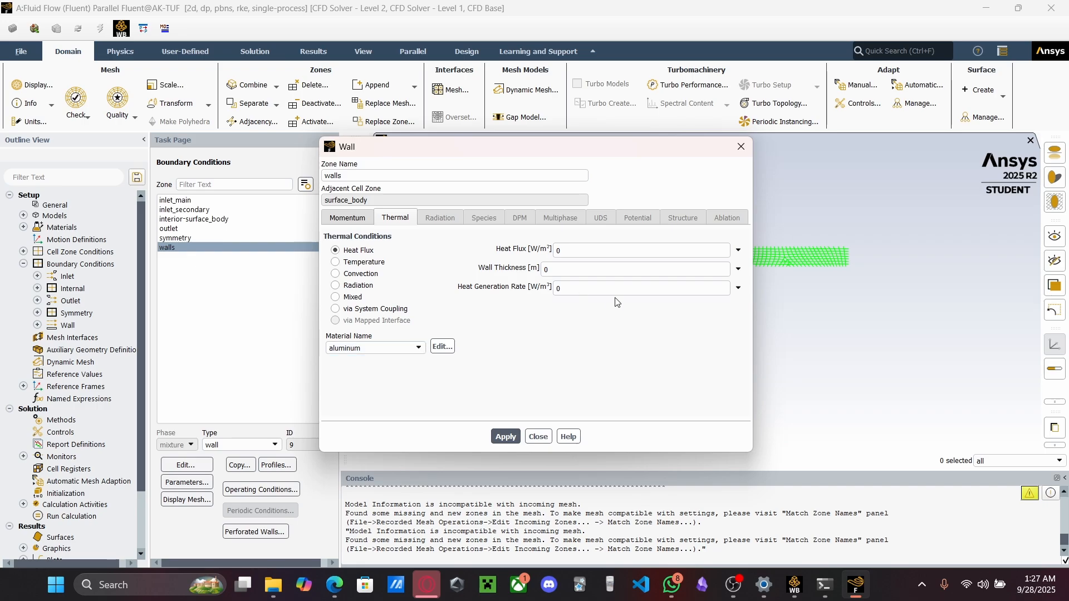
left_click(538, 439)
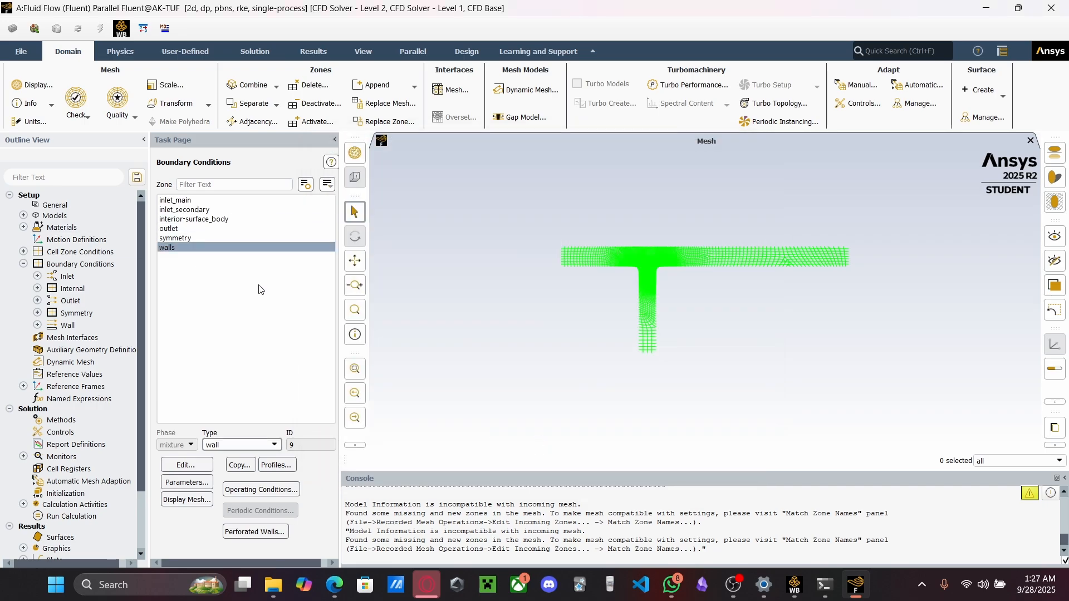
left_click(226, 238)
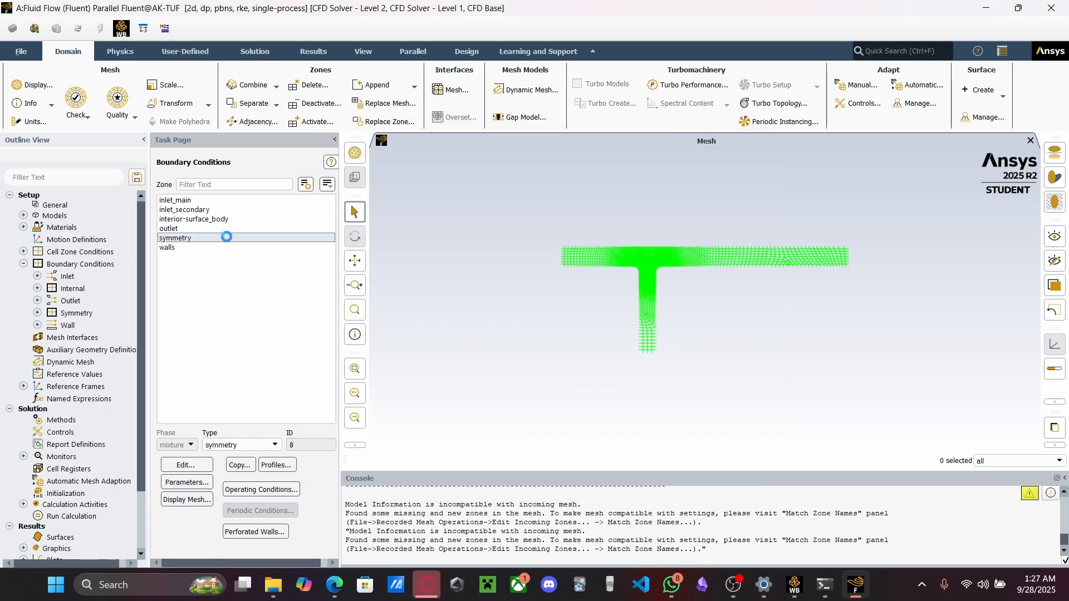
left_click(239, 445)
left_click(230, 510)
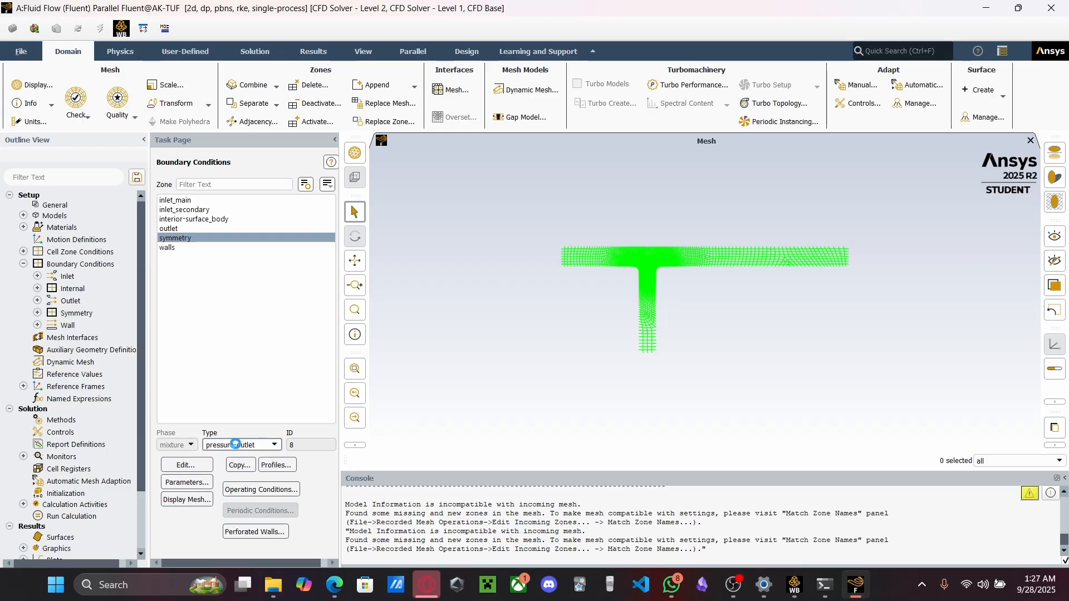
left_click(538, 433)
left_click(248, 445)
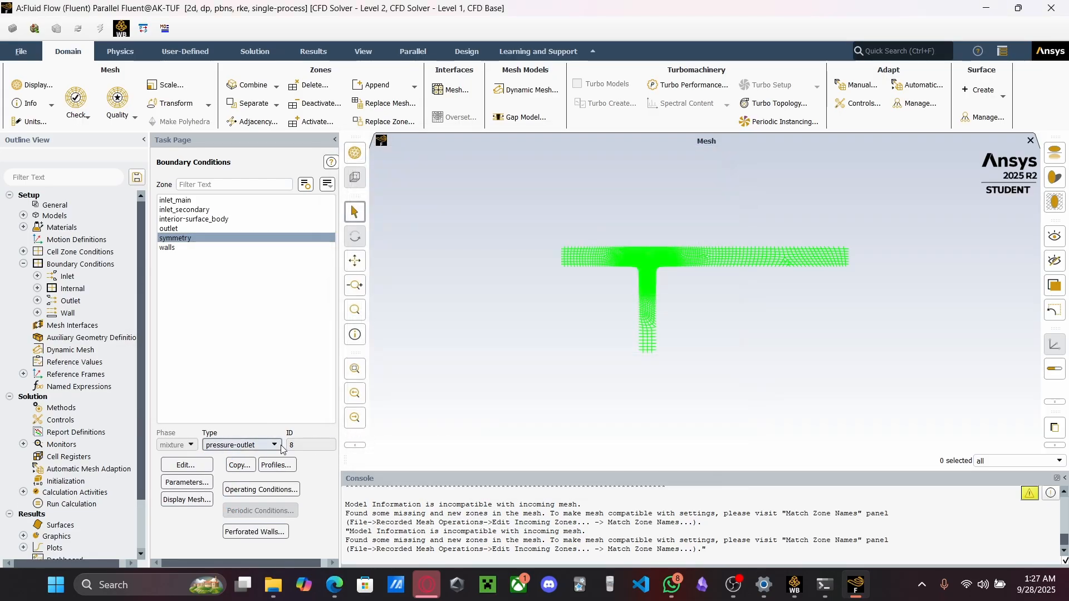
left_click(234, 519)
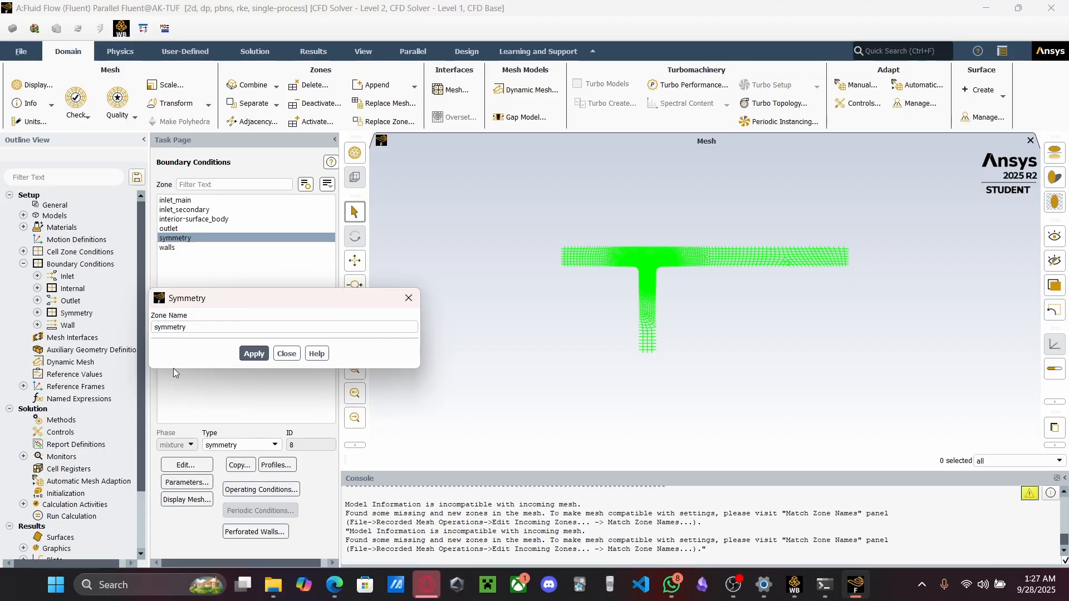
left_click(254, 355)
left_click(286, 354)
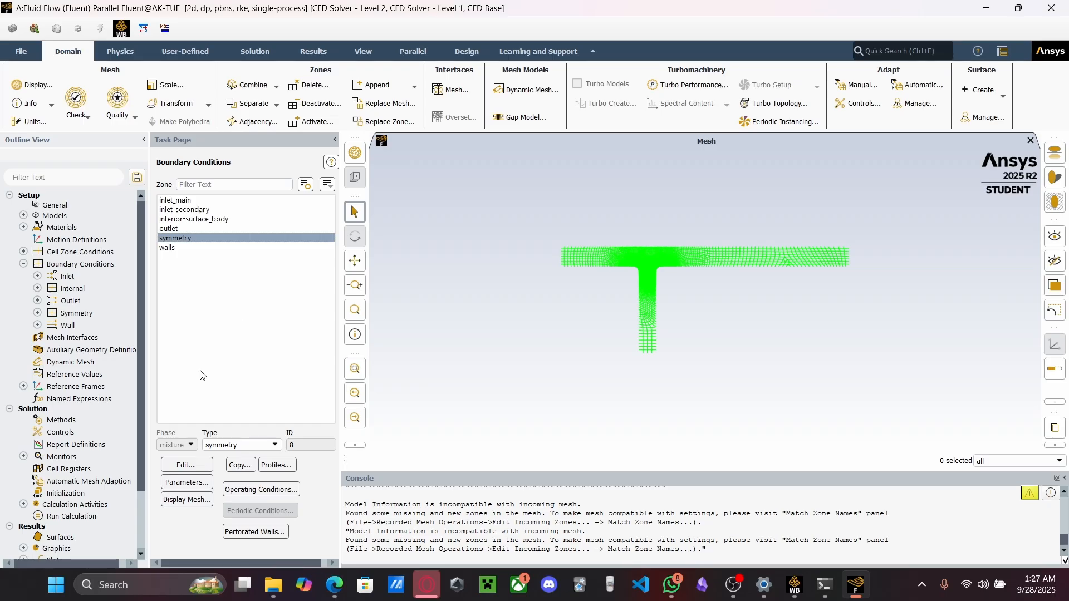
Run hybrid initialization and open the Run Calculation page
double_click(56, 494)
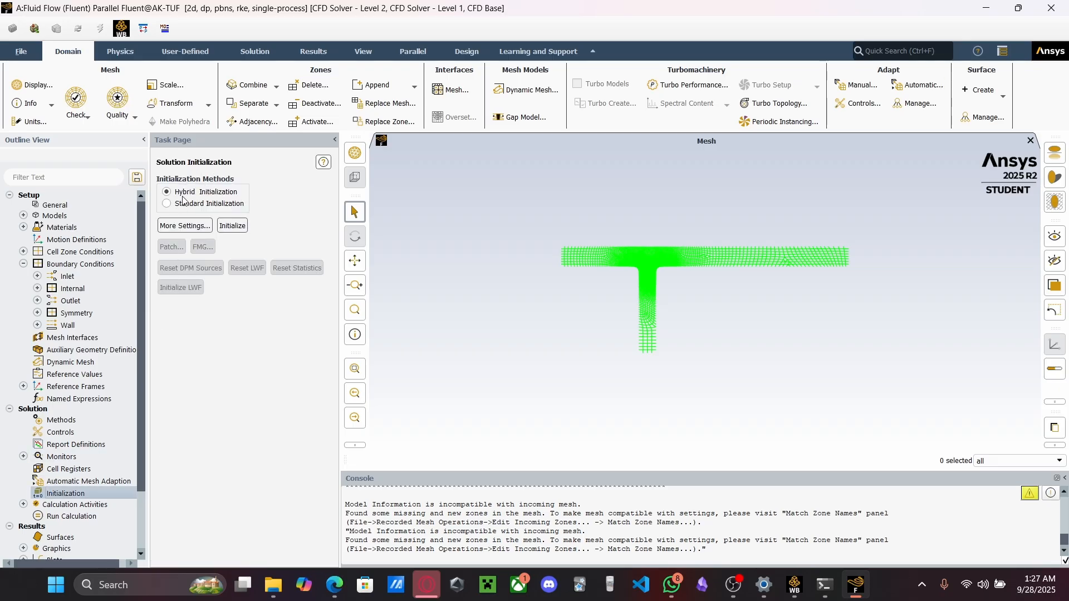
left_click(236, 229)
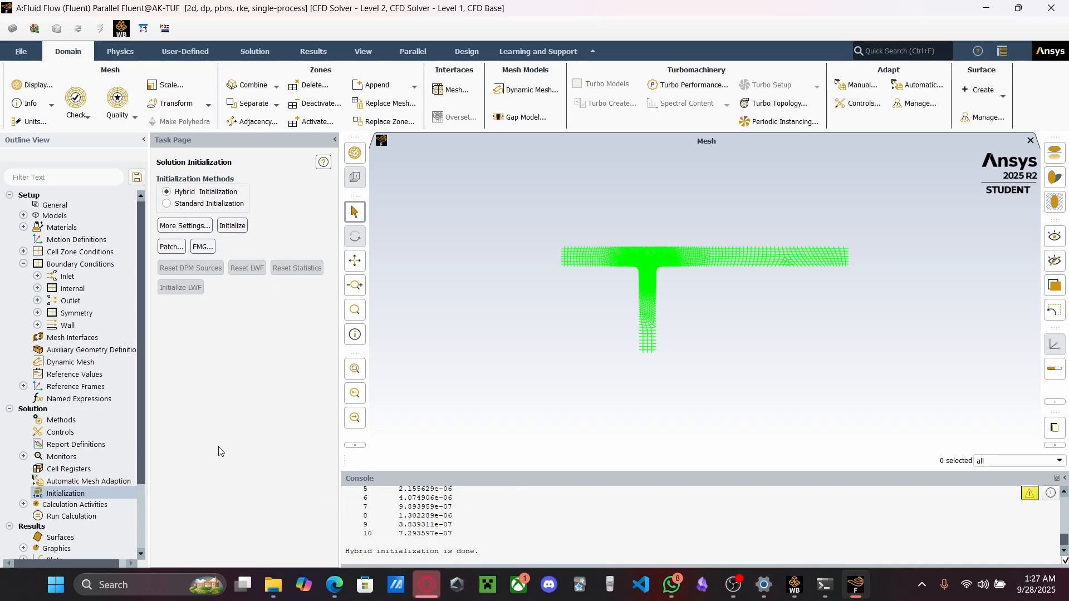
scroll(56, 442, "down", 2)
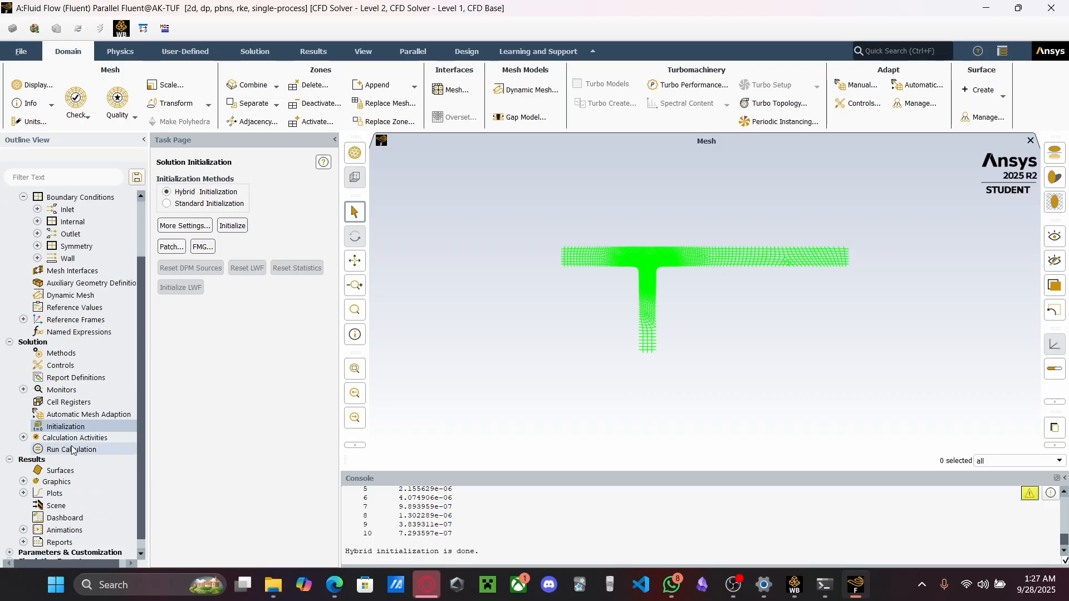
left_click(71, 449)
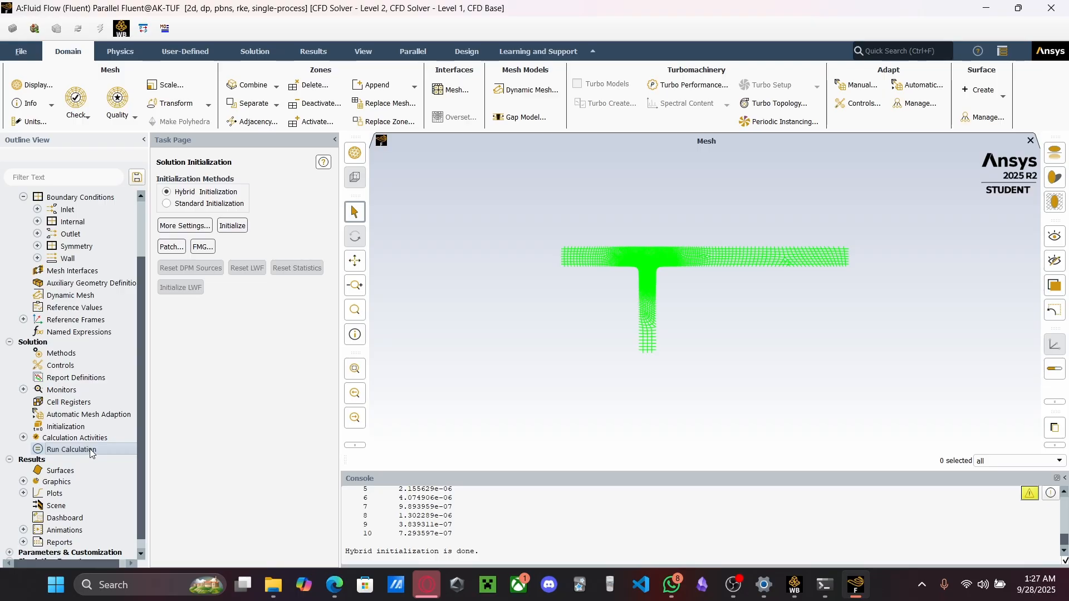
double_click(84, 450)
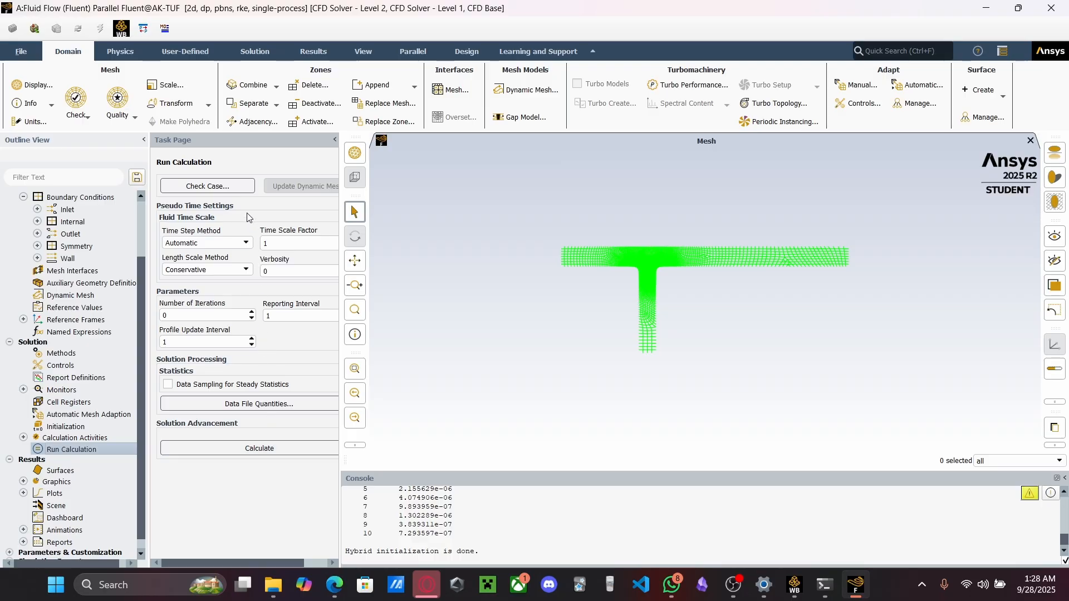
Run a first calculation from the Run Calculation page and dismiss the completion message
double_click(61, 437)
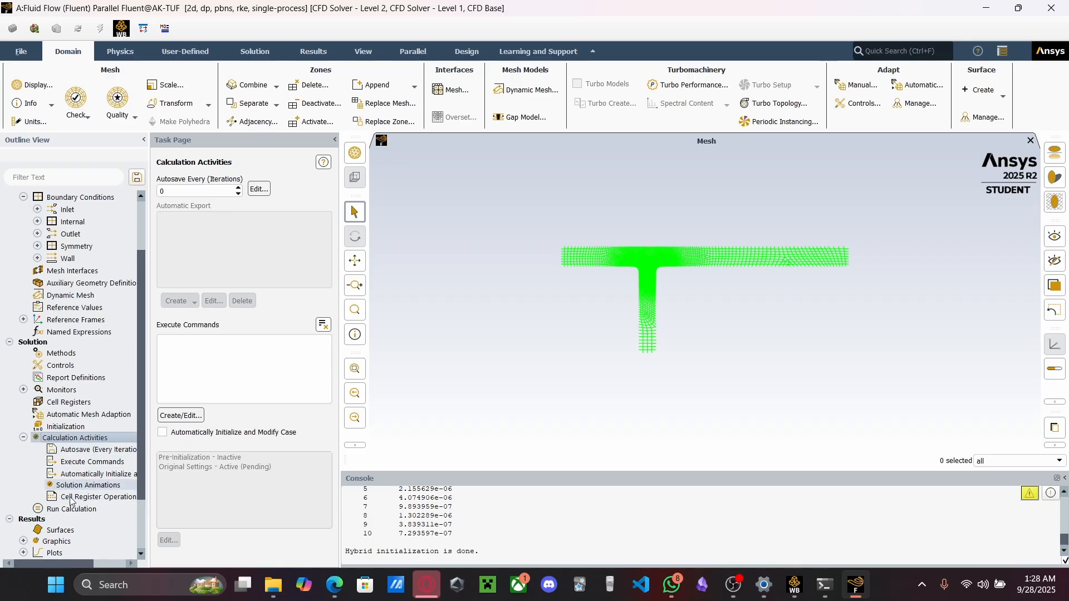
left_click(53, 509)
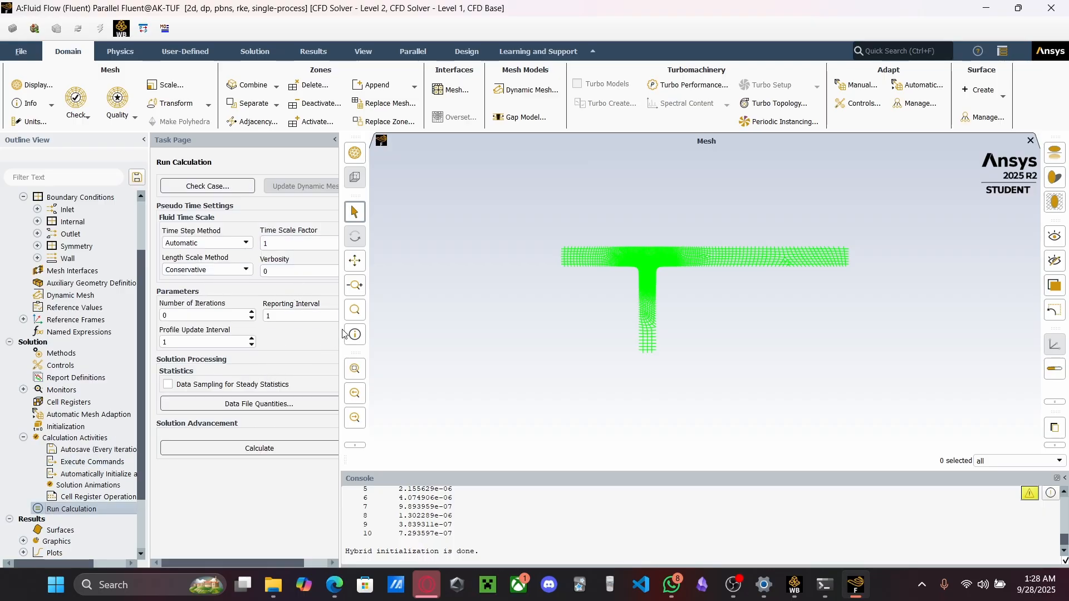
left_click_drag(337, 333, 404, 340)
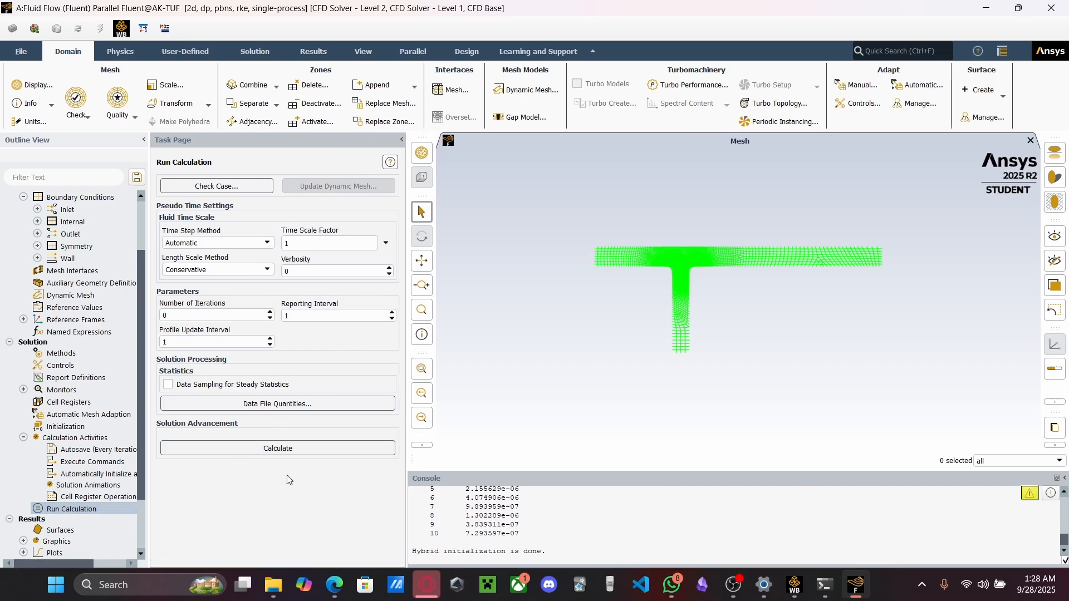
left_click(232, 447)
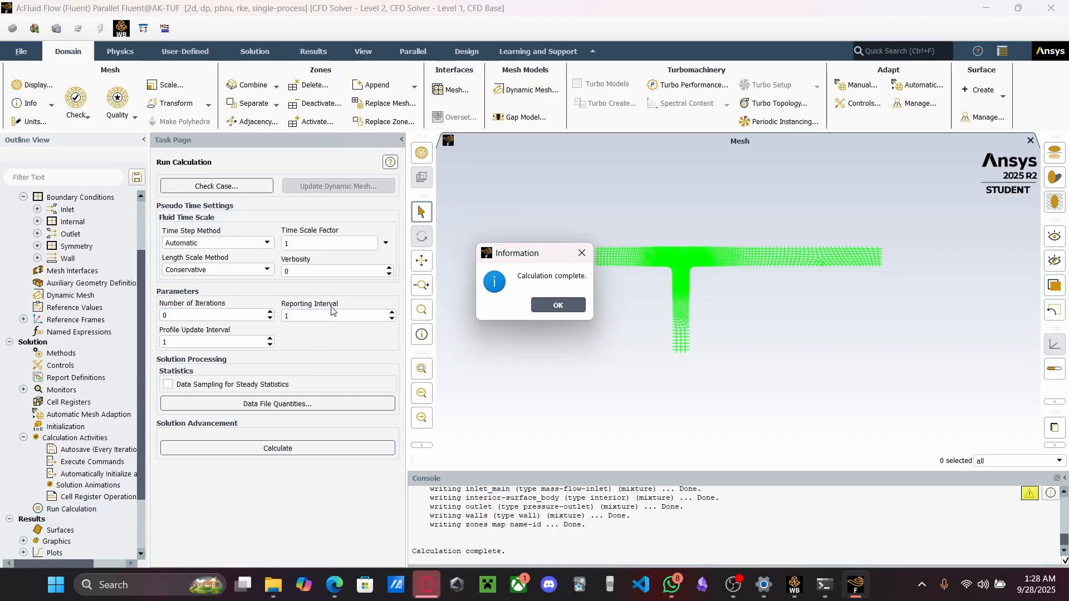
left_click(558, 304)
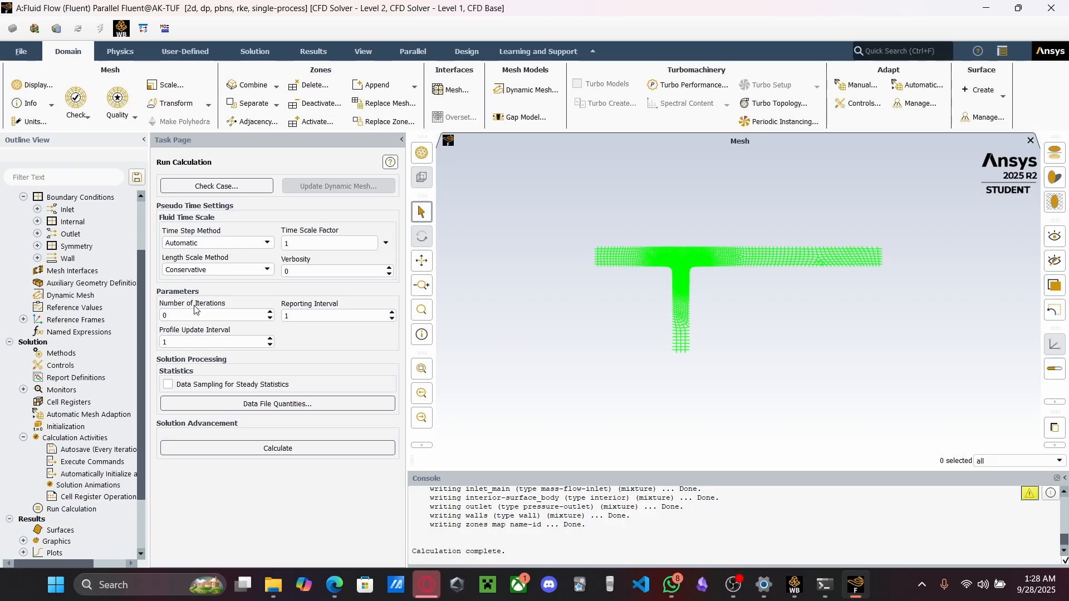
Set 500 iterations, run the solver, and display the converged scaled residuals plot
left_click(188, 312)
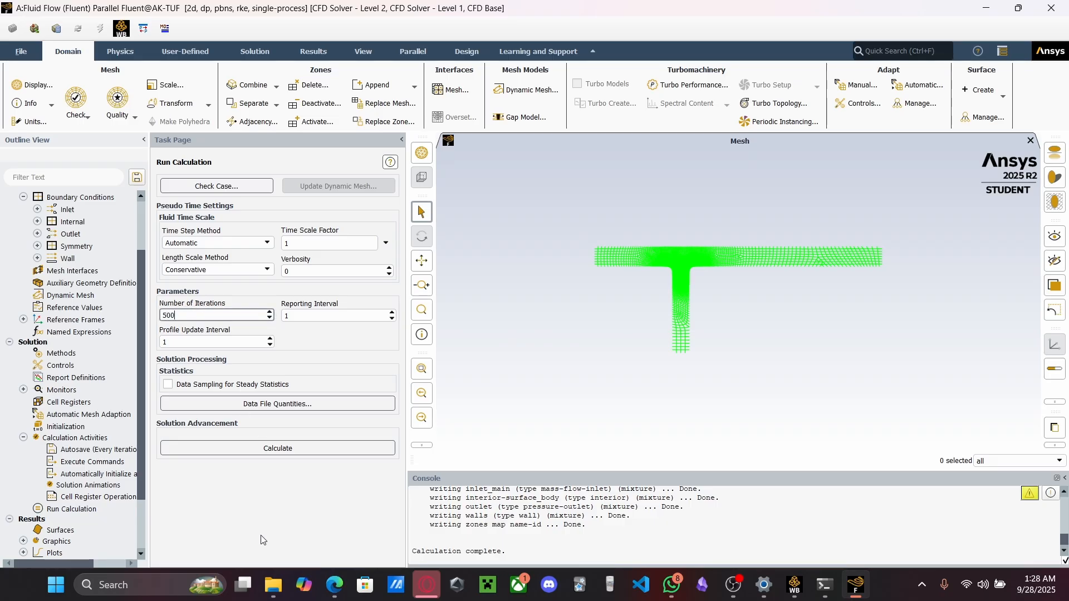
left_click(239, 447)
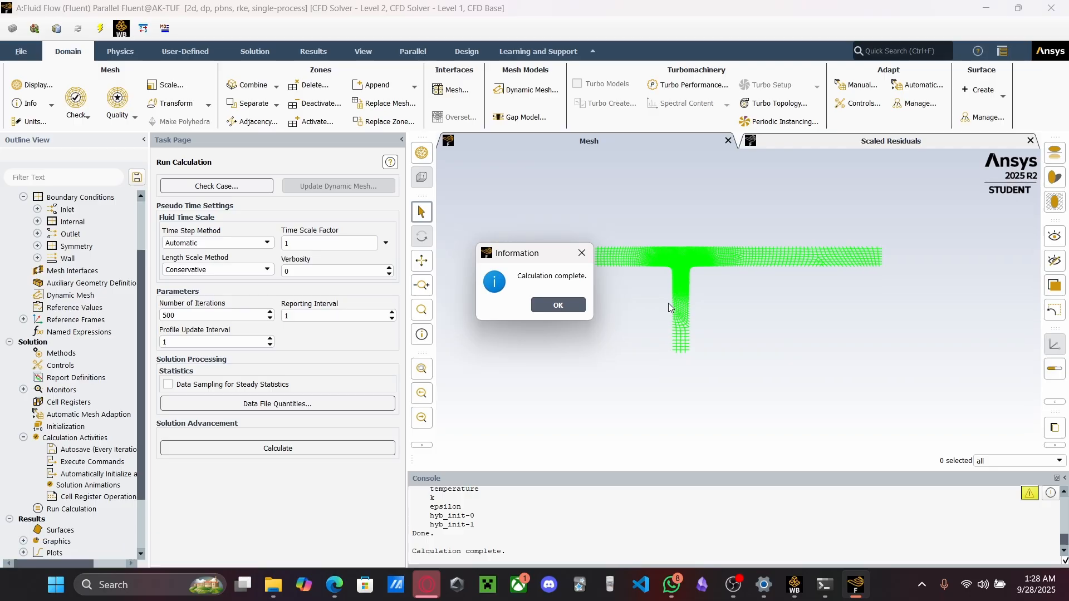
left_click(538, 306)
left_click(884, 141)
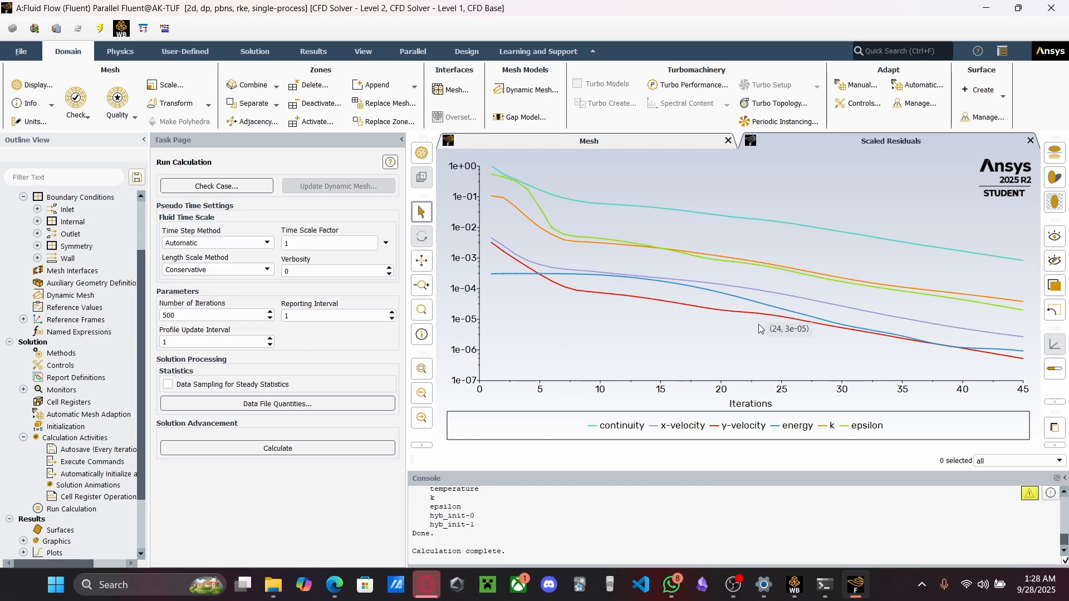
Check the time step method options and leave it at Automatic
mouse_move(1017, 364)
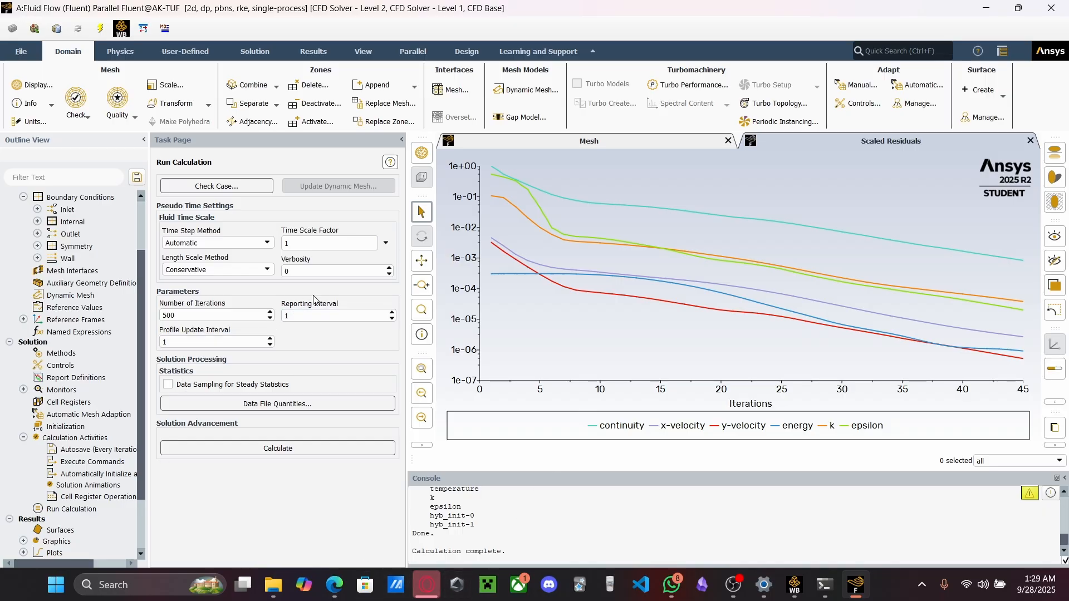
left_click(256, 242)
left_click(256, 243)
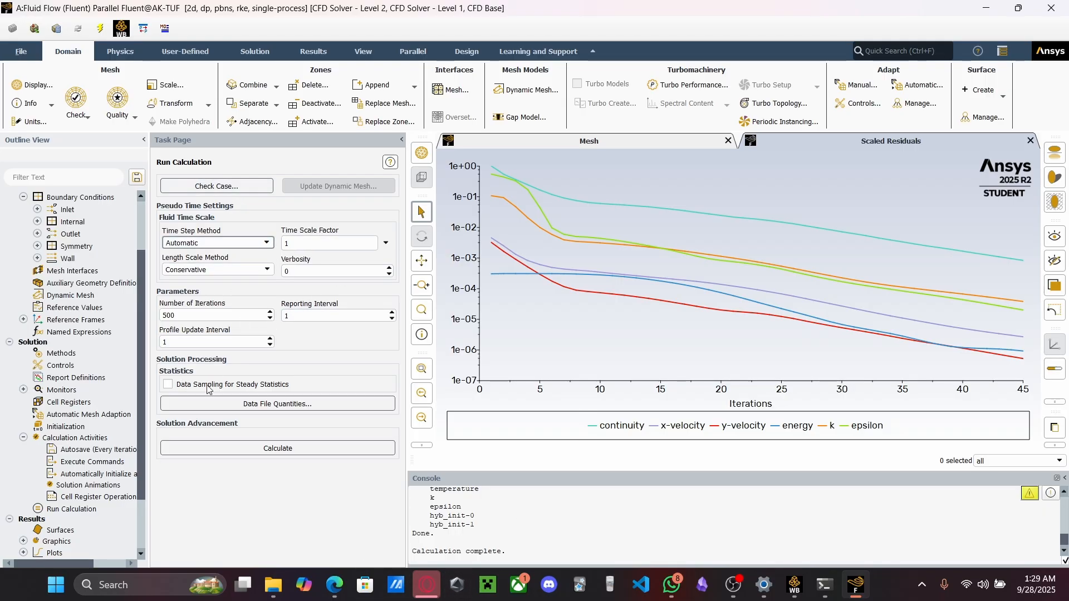
scroll(88, 480, "down", 2)
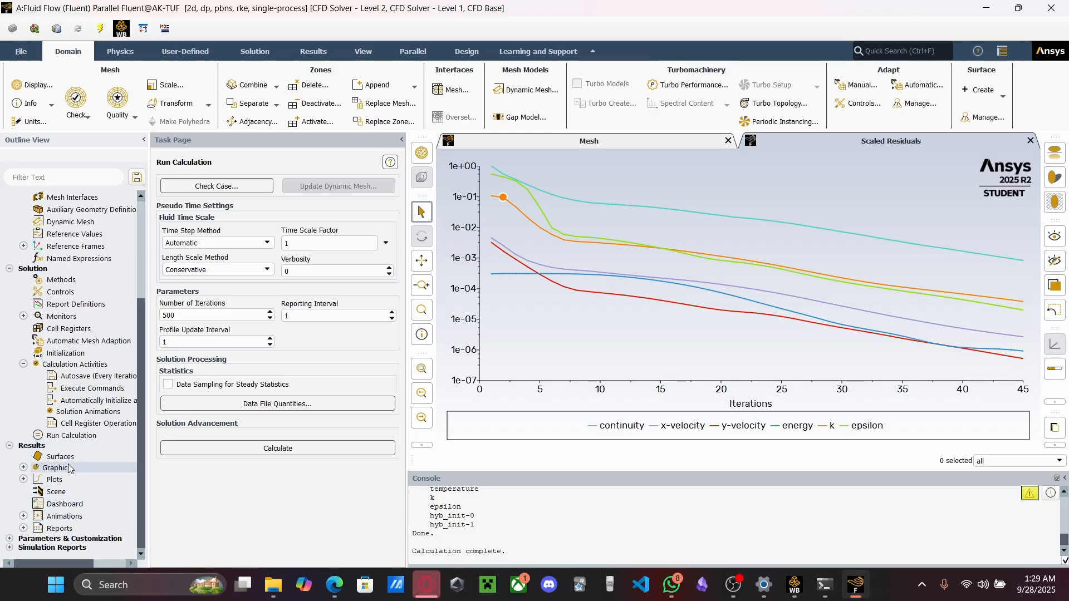
Expand Parameters & Customization, Results > Plots and Results > Graphics, then bring up the lab PDF
left_click(9, 538)
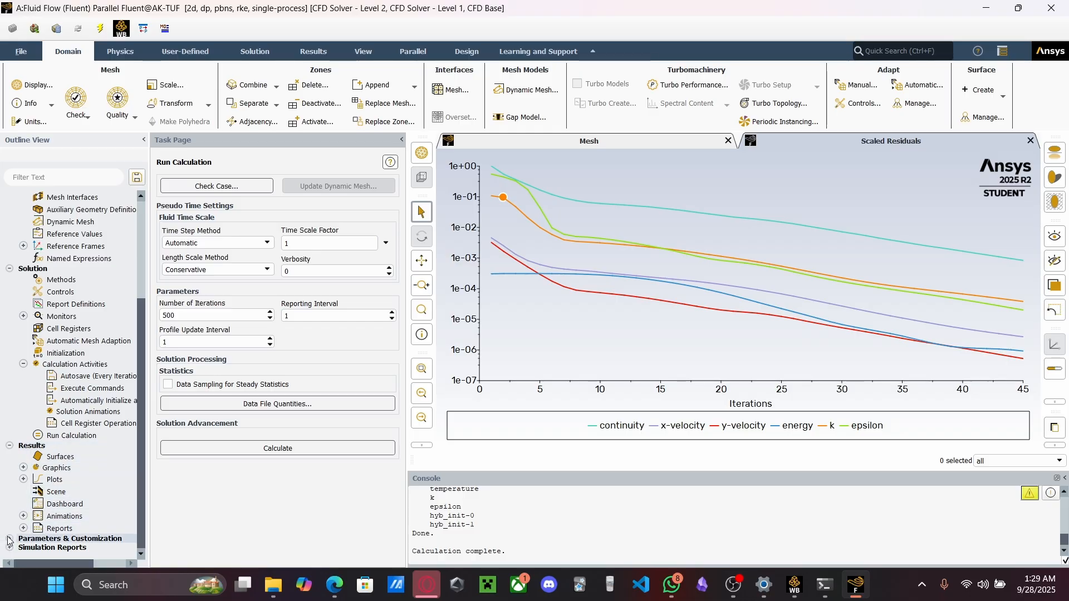
scroll(23, 527, "down", 3)
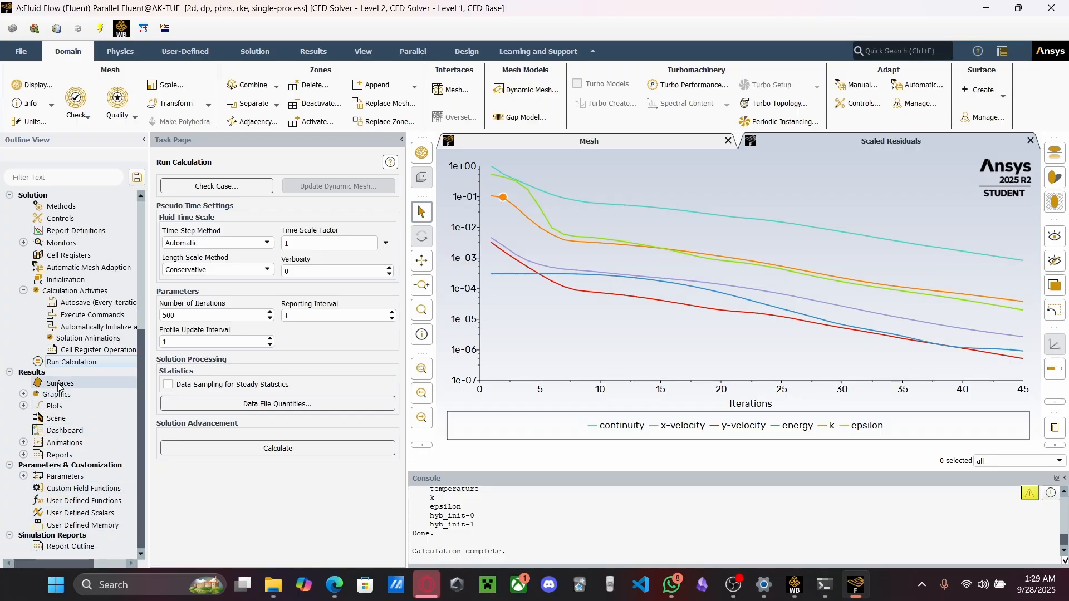
left_click(23, 406)
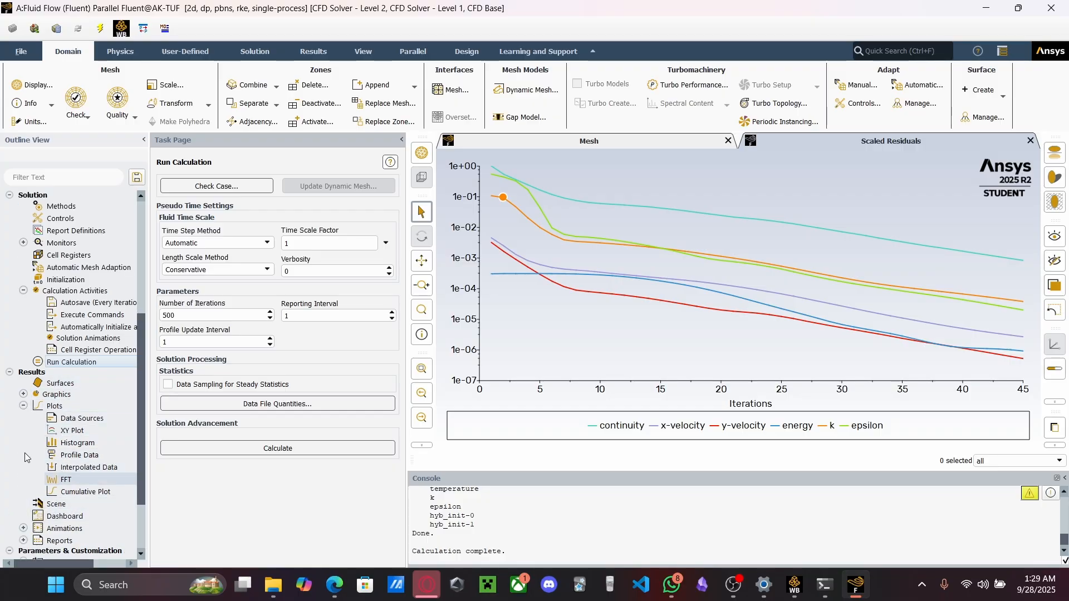
left_click(23, 395)
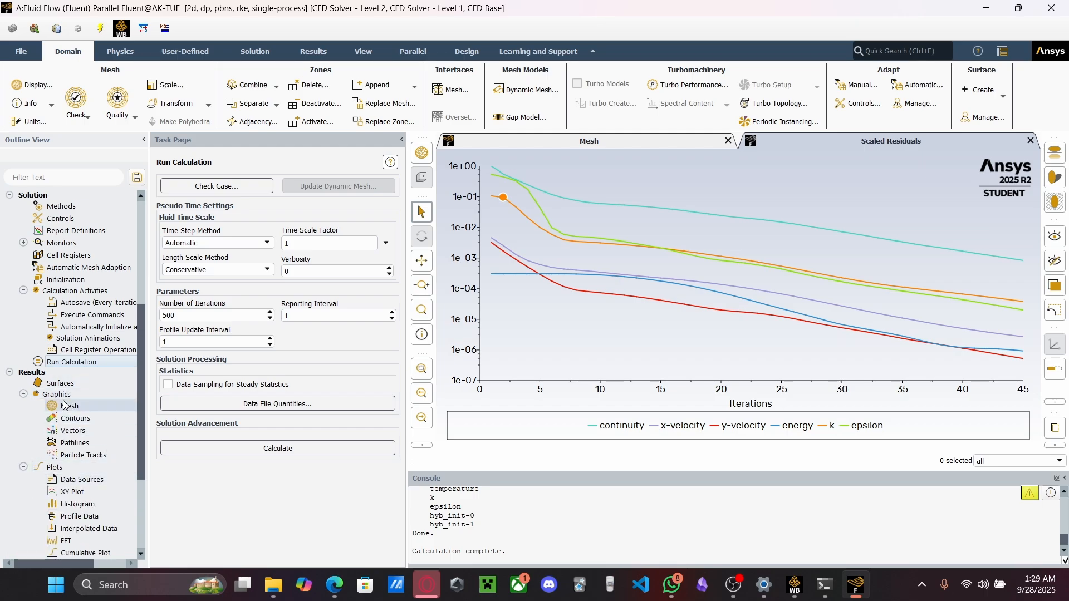
left_click(334, 585)
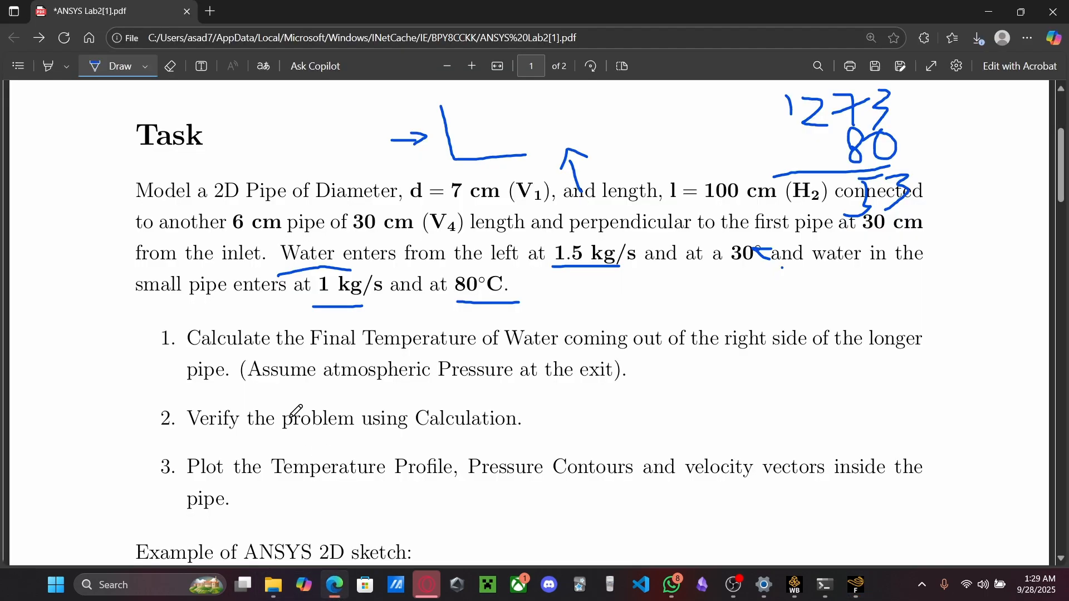
Underline the task 1 phrases about water outlet temperature and the pipe's right side
left_click_drag(195, 353, 316, 357)
left_click_drag(497, 356, 661, 363)
left_click_drag(756, 352, 873, 347)
left_click_drag(174, 386, 207, 390)
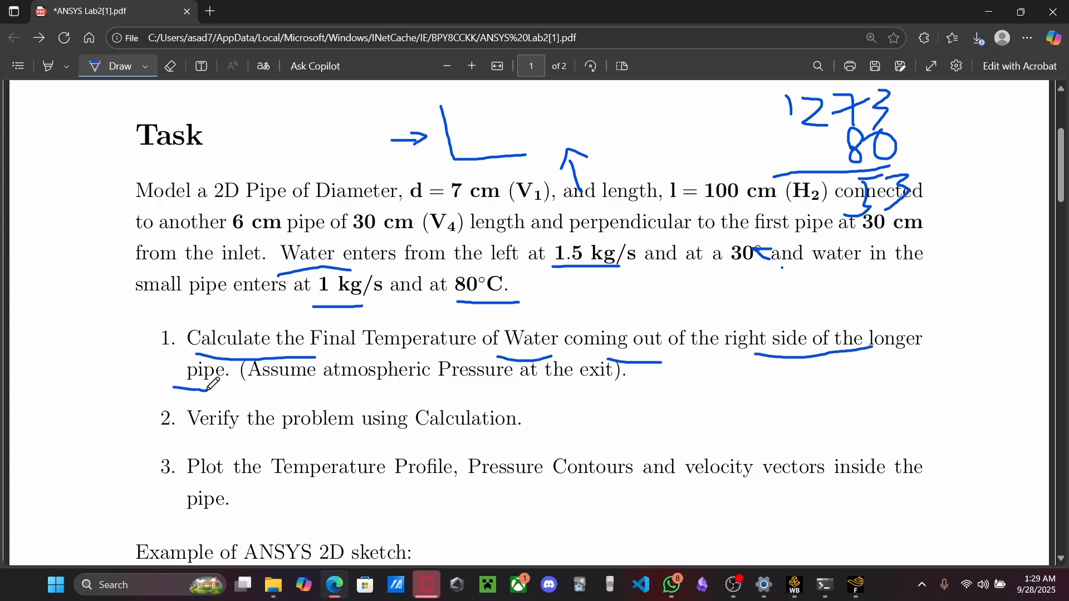
Underline the calculation check, temperature, pressure contours and velocity vectors requirements, then return to Fluent
left_click_drag(198, 432, 259, 432)
left_click_drag(394, 433, 456, 431)
left_click_drag(285, 489, 374, 488)
left_click_drag(515, 487, 581, 484)
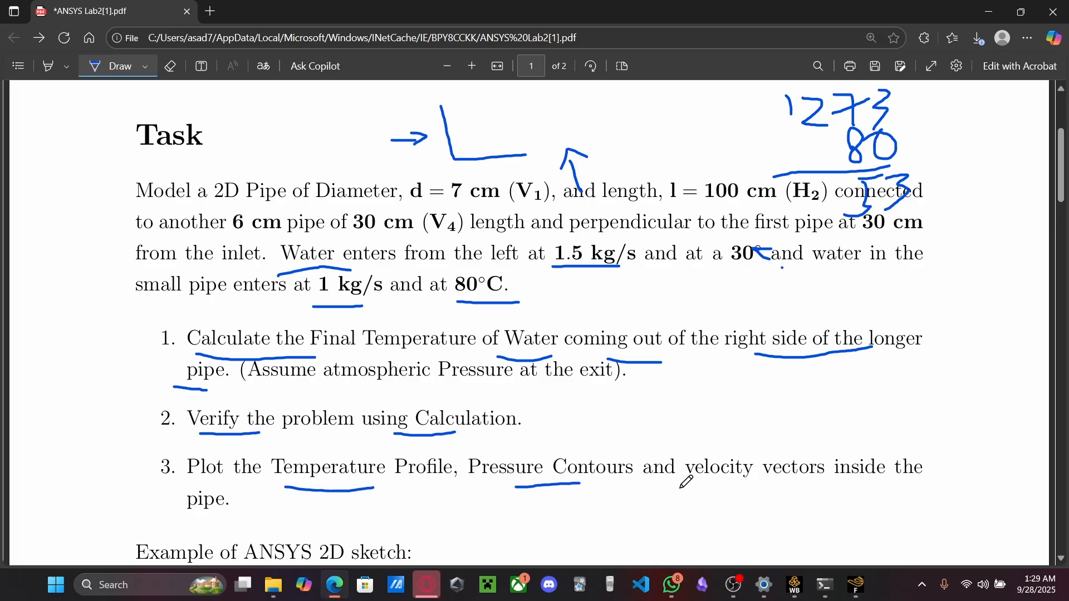
left_click_drag(731, 500, 809, 488)
left_click(989, 11)
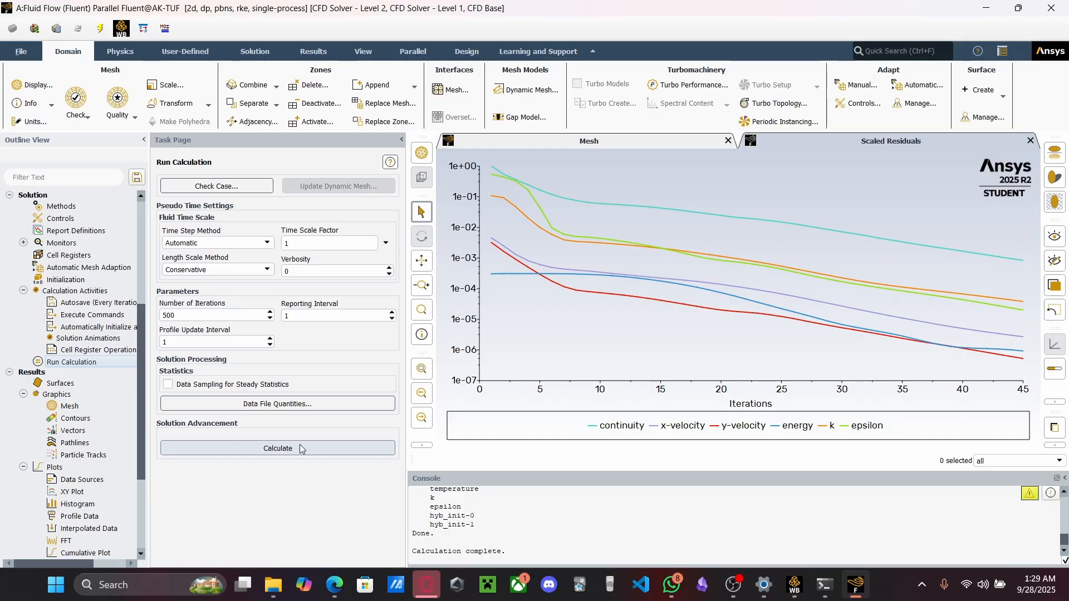
Create a contour plot of Temperature > Static Temperature
double_click(69, 422)
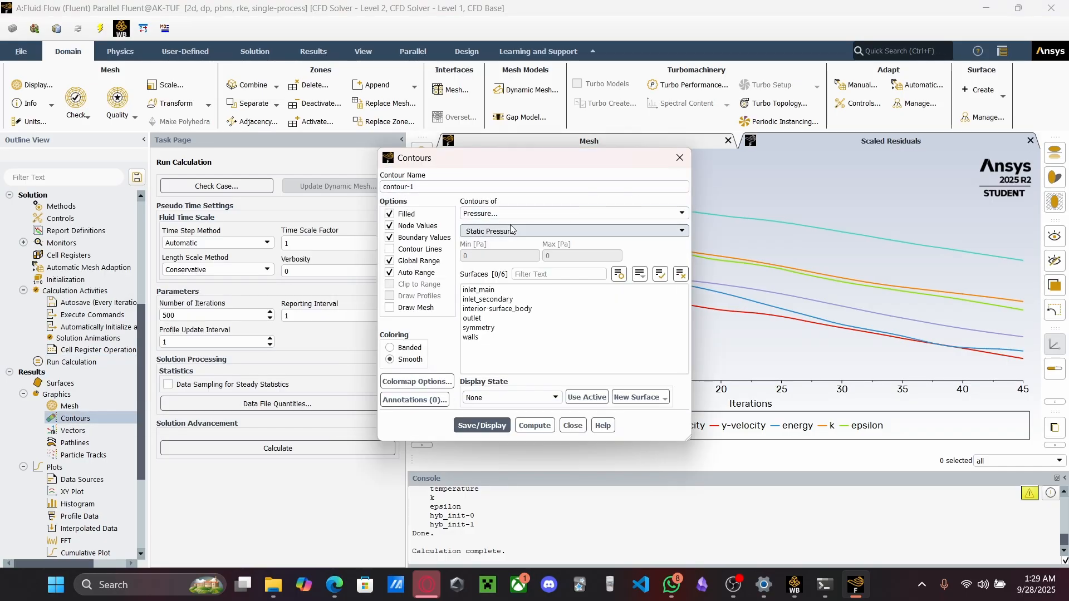
left_click(496, 213)
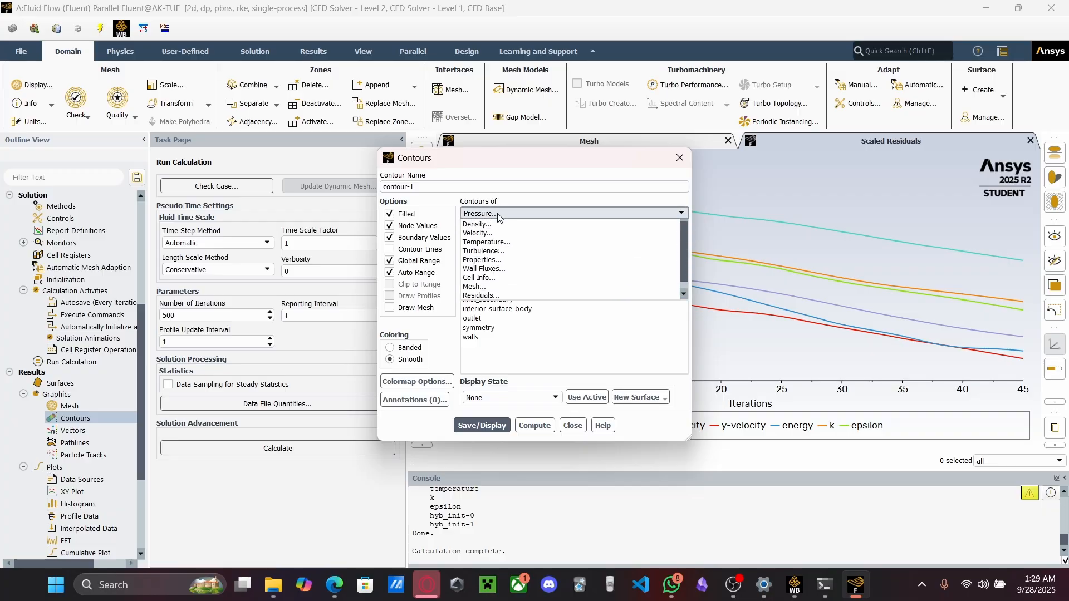
left_click(493, 251)
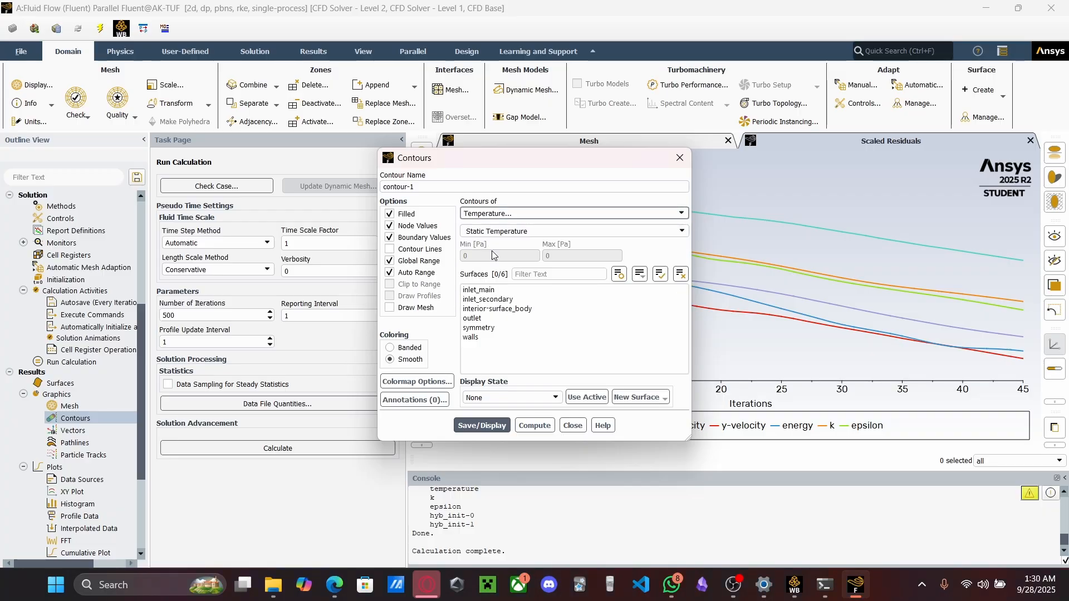
left_click(518, 230)
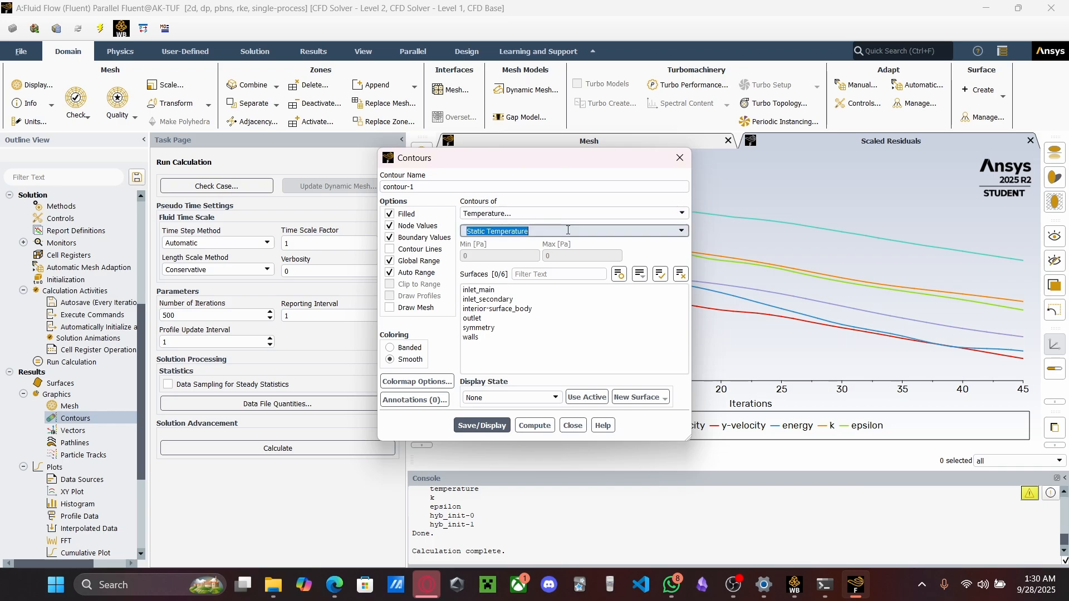
left_click(682, 227)
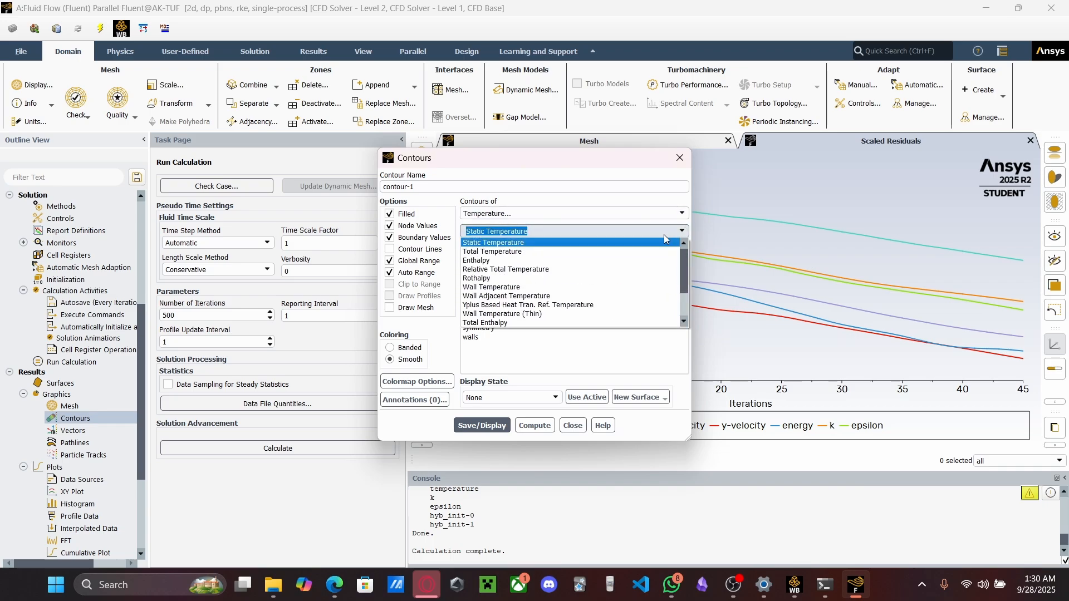
left_click(544, 355)
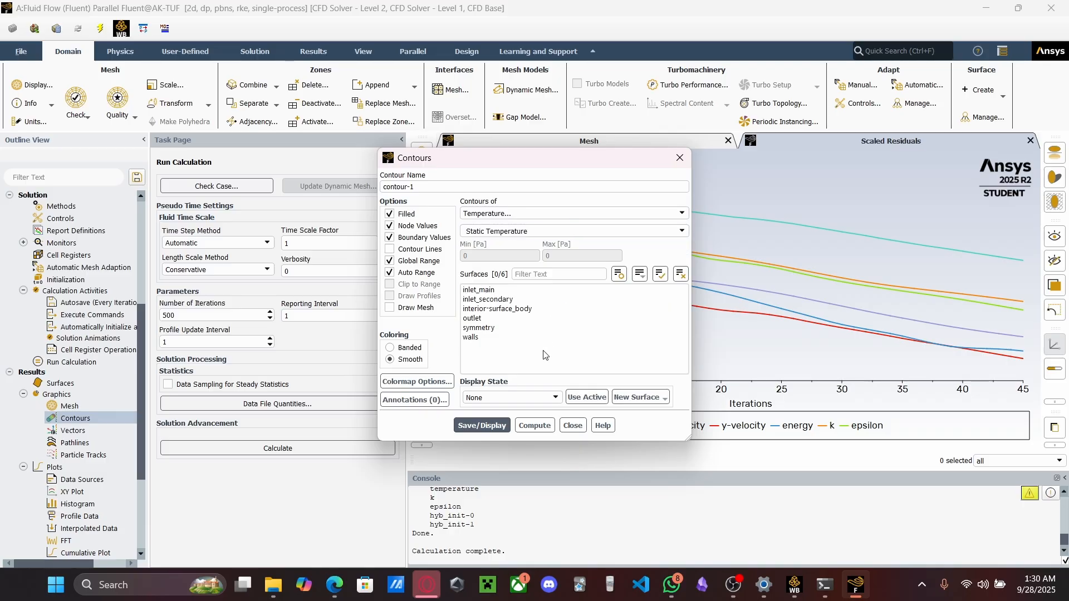
left_click(556, 398)
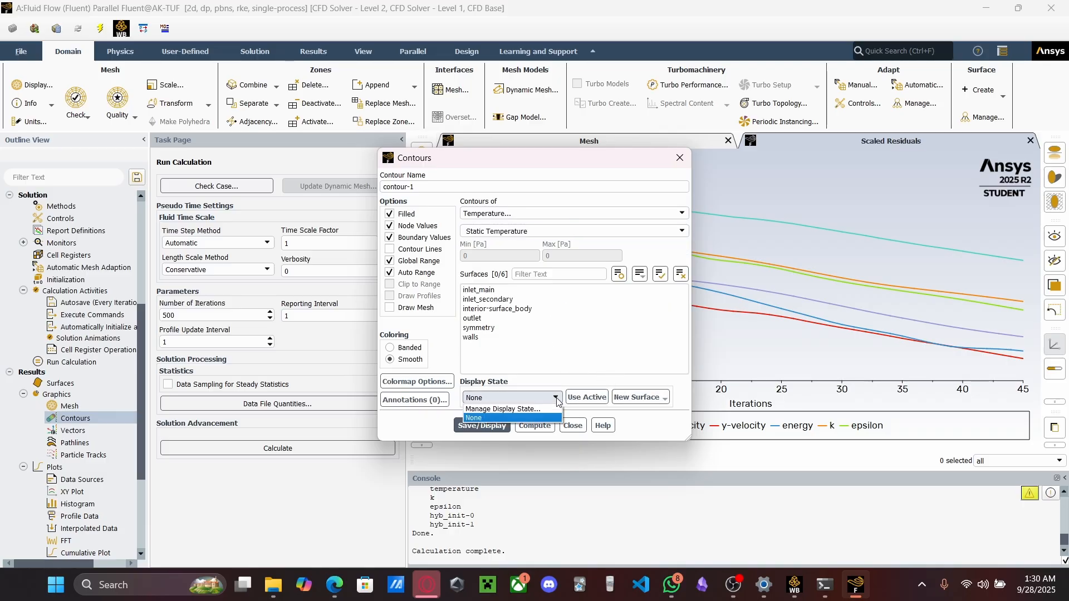
left_click(518, 410)
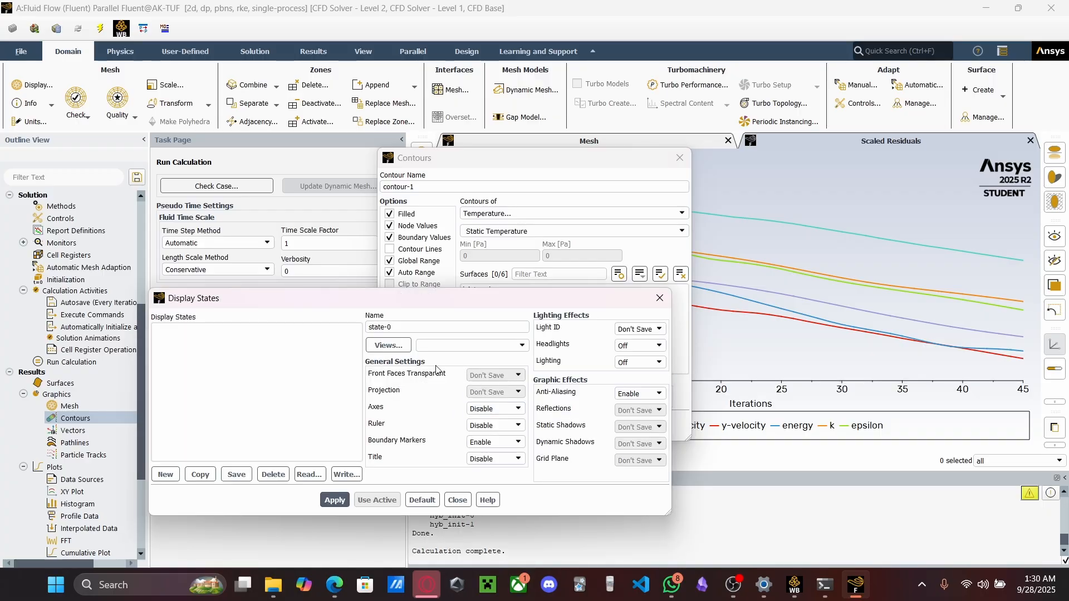
left_click(660, 298)
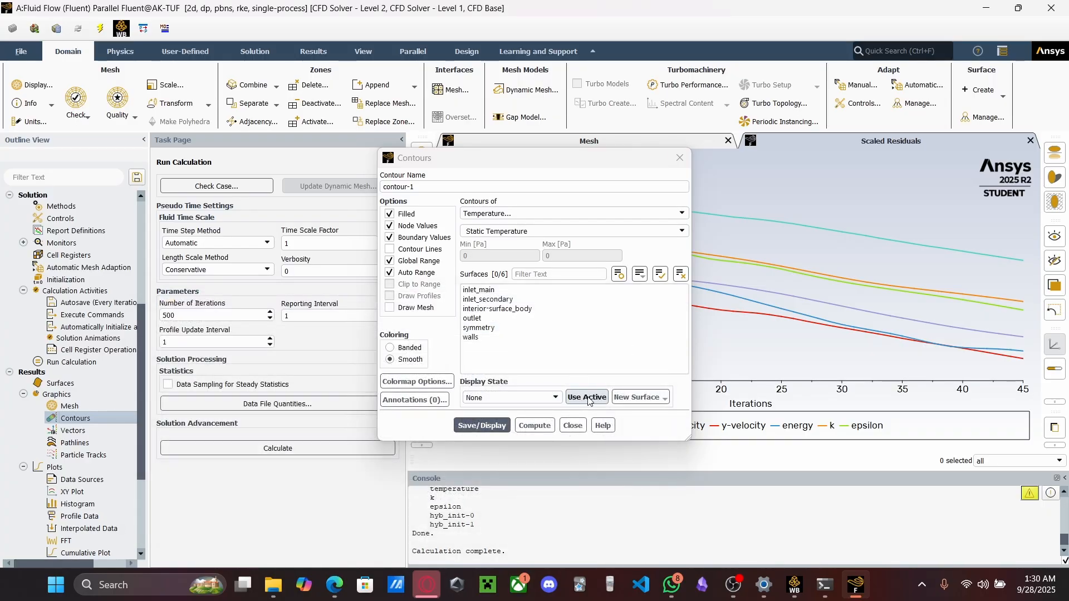
left_click(482, 428)
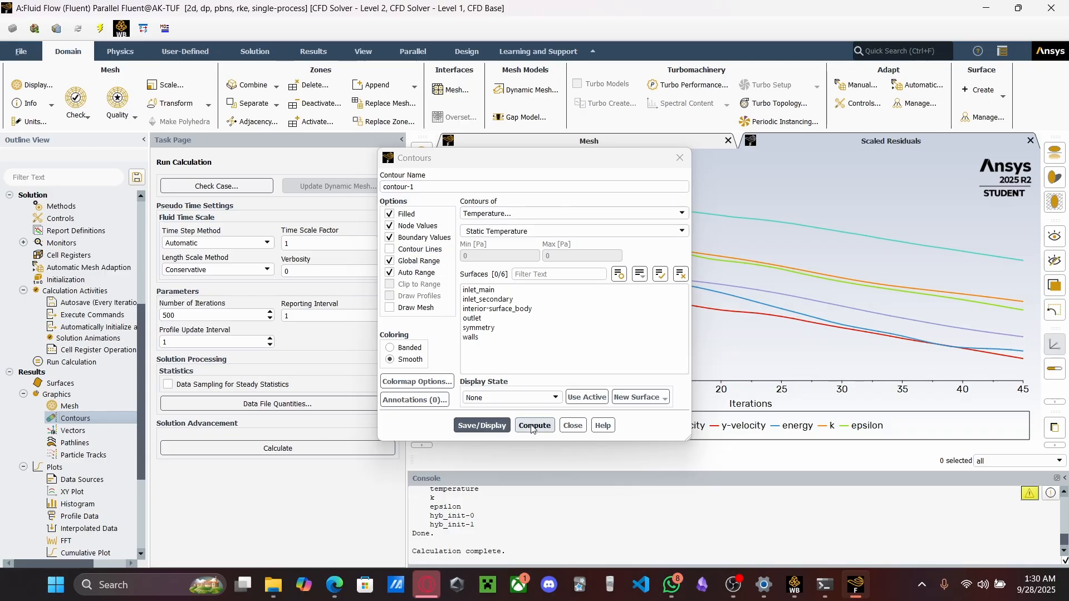
Compute the 302.9988–353.0006 K range and display the filled static temperature contour
left_click(629, 397)
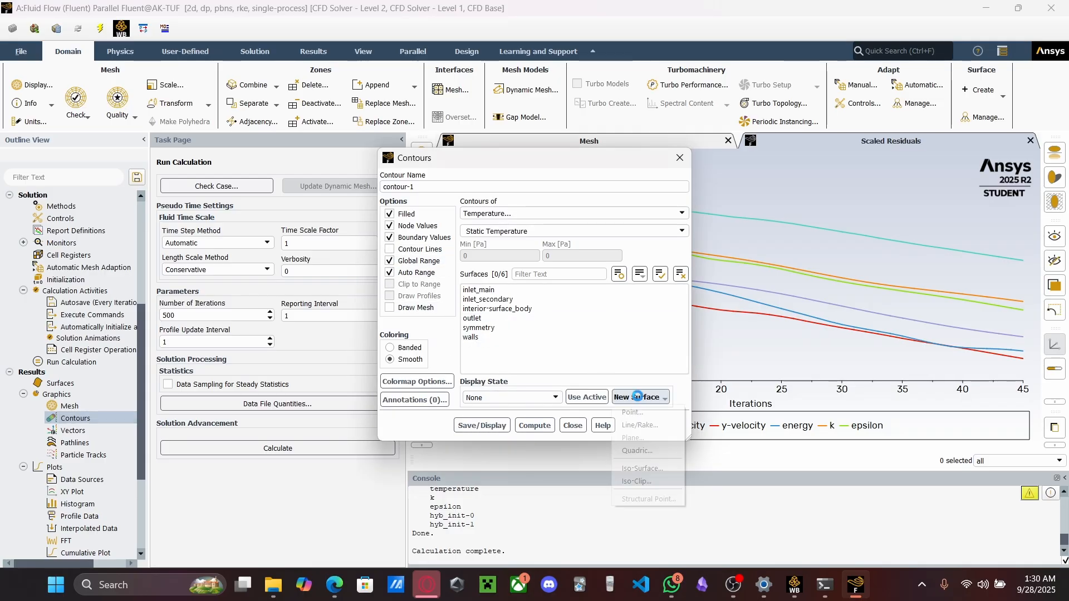
left_click(629, 383)
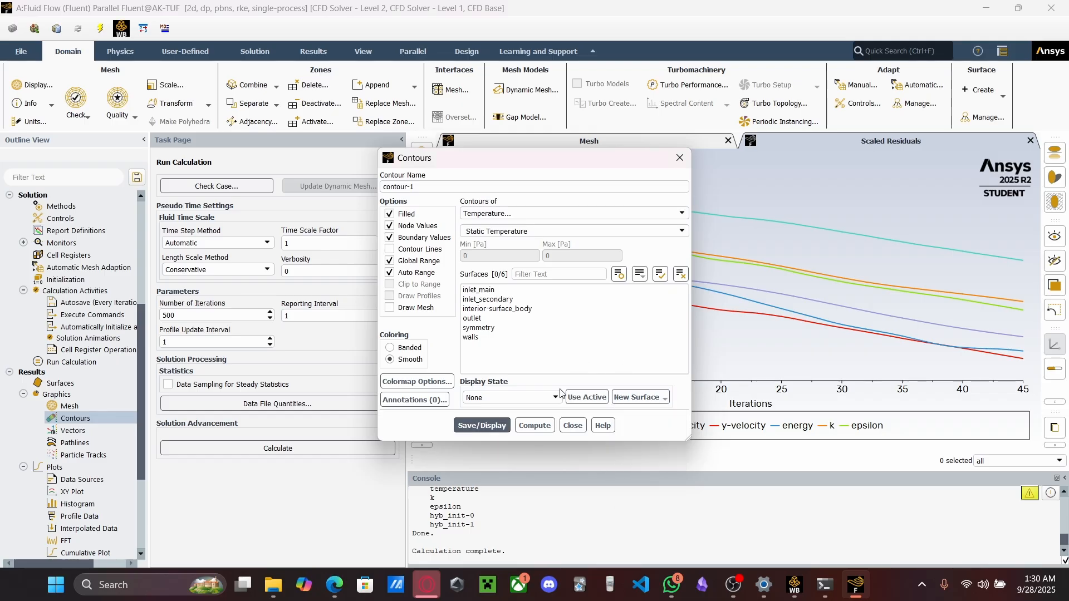
left_click(533, 426)
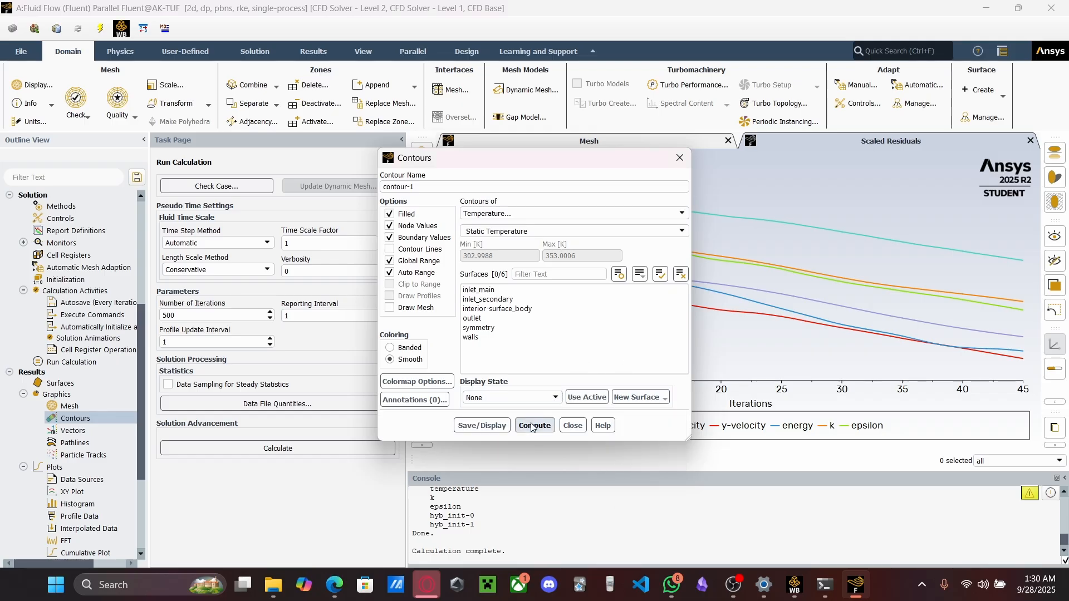
left_click(478, 426)
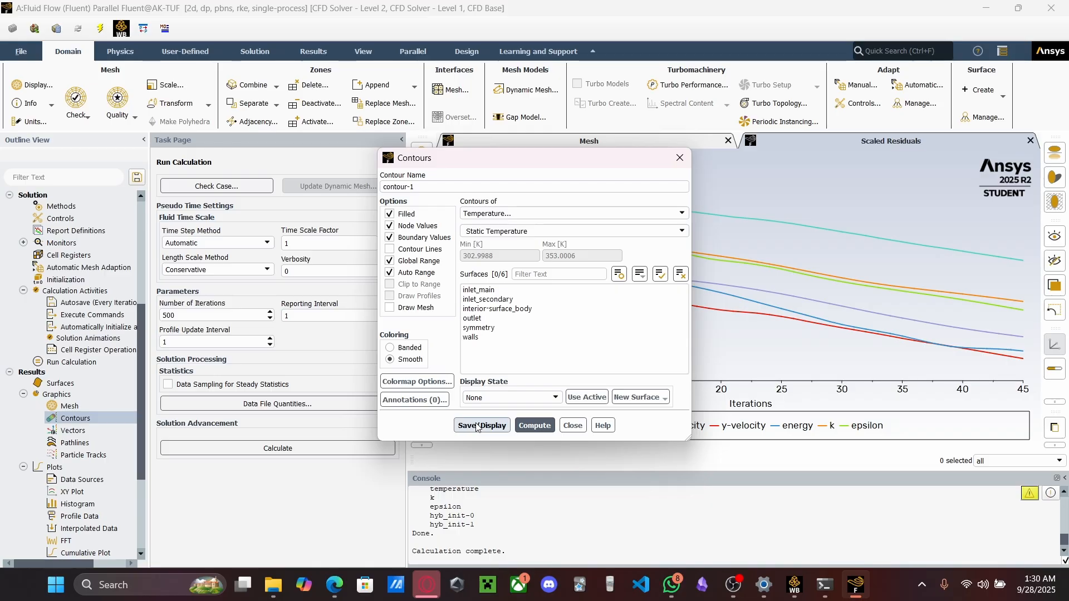
left_click_drag(559, 165, 944, 236)
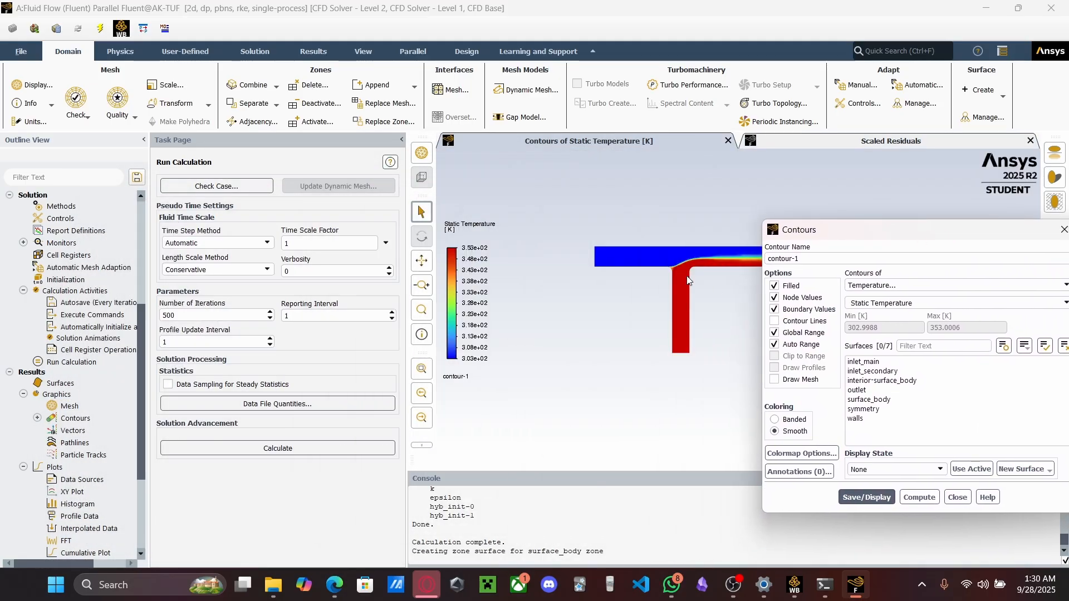
scroll(677, 269, "up", 3)
scroll(677, 269, "up", 2)
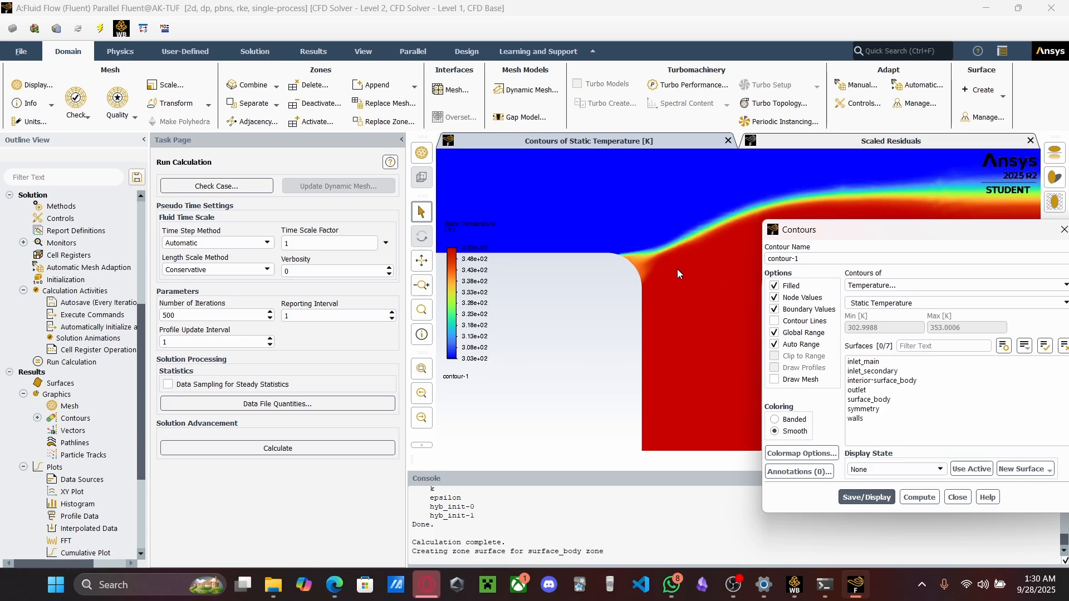
scroll(678, 269, "down", 4)
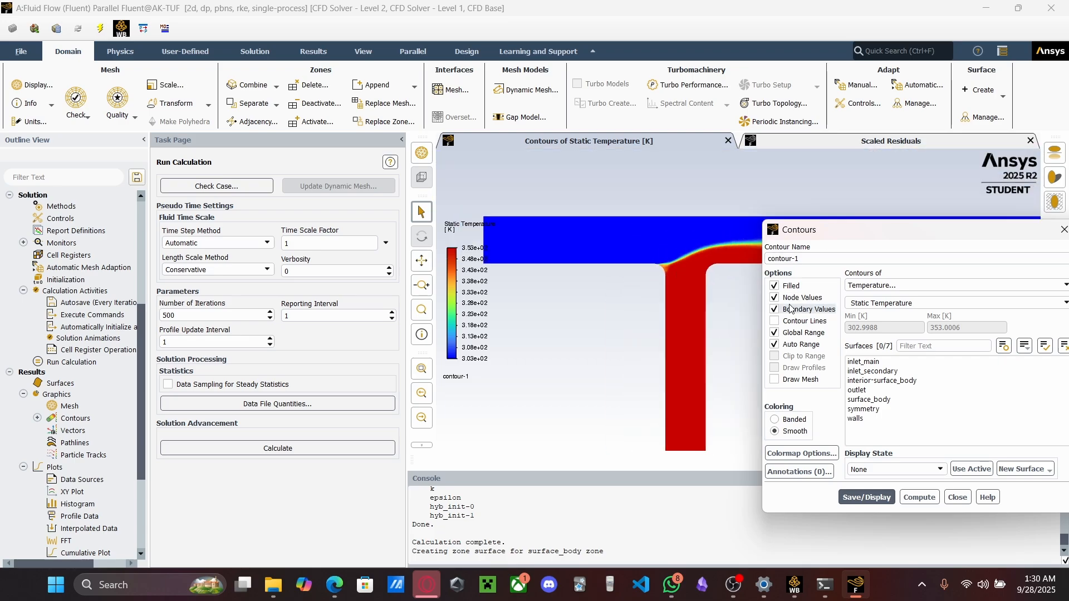
Turn on contour lines and redisplay the static temperature contours
left_click(774, 320)
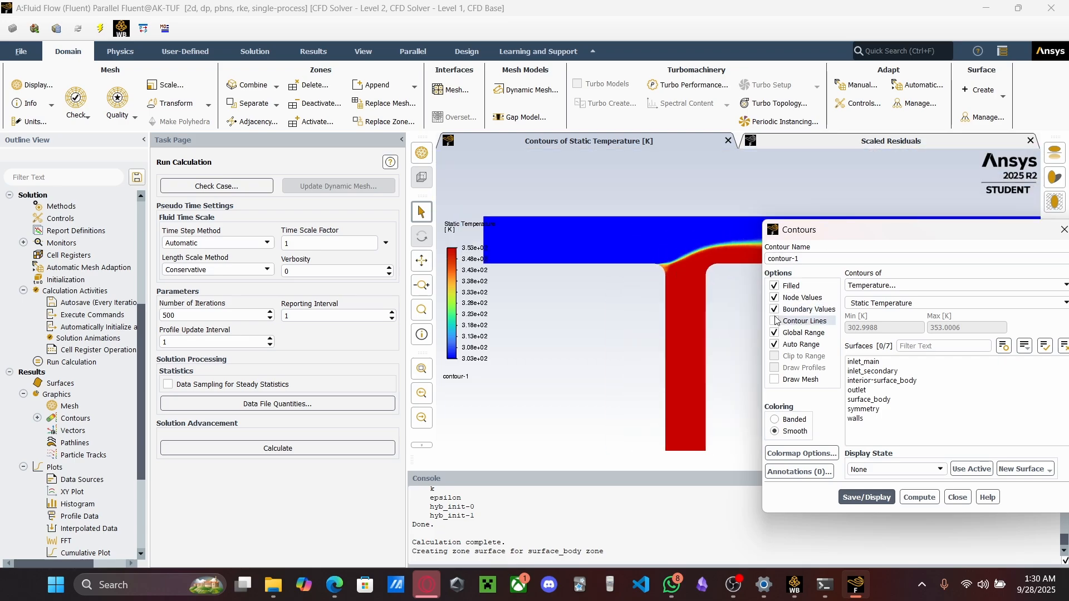
left_click(872, 498)
left_click(919, 498)
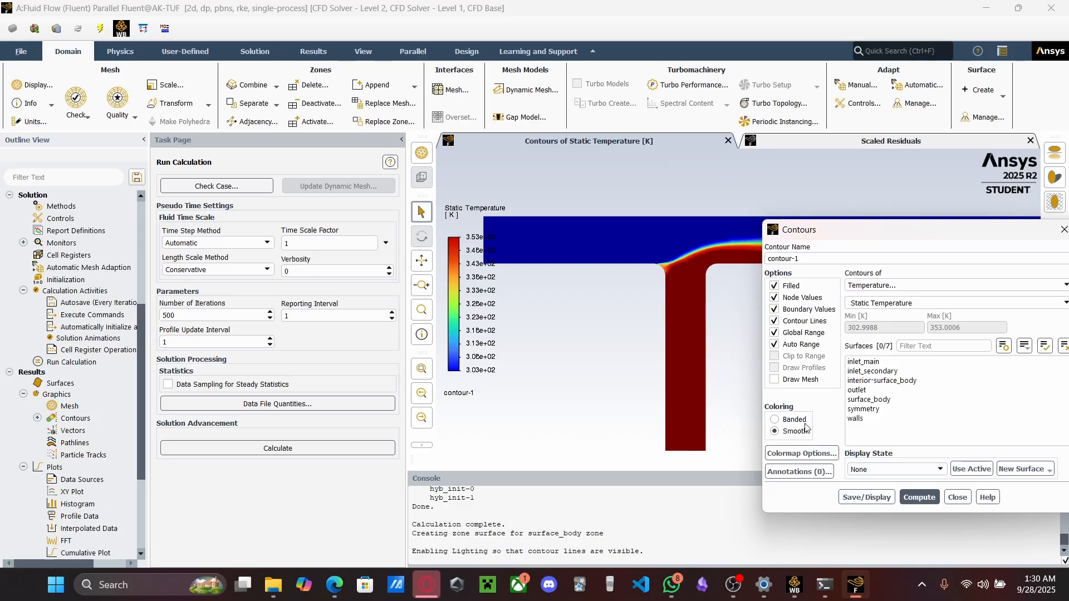
Tick Draw Mesh and redisplay the temperature contours with the mesh overlaid
left_click(775, 379)
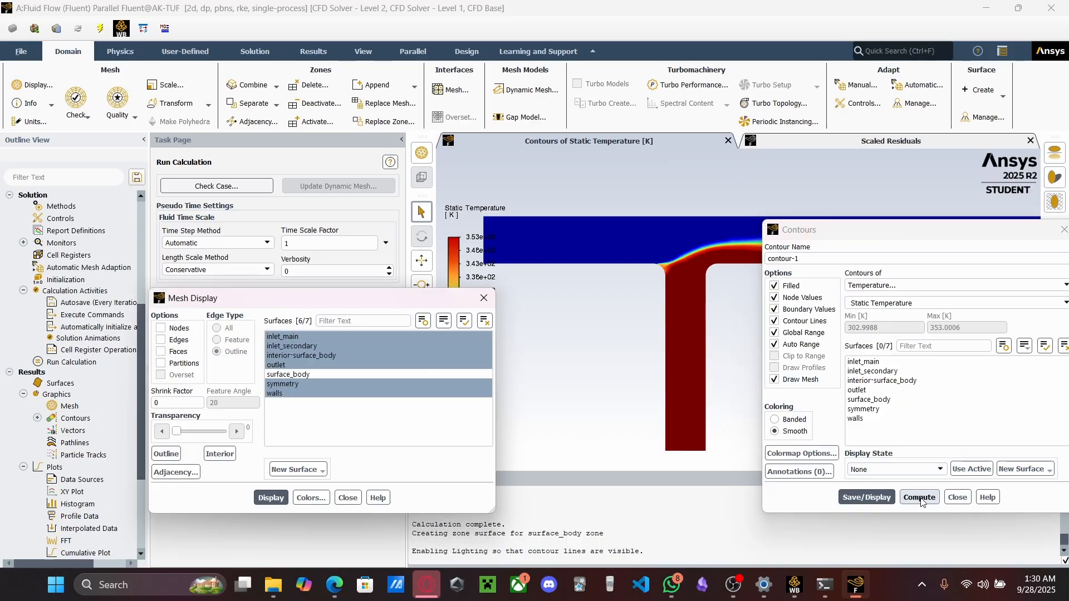
left_click(922, 503)
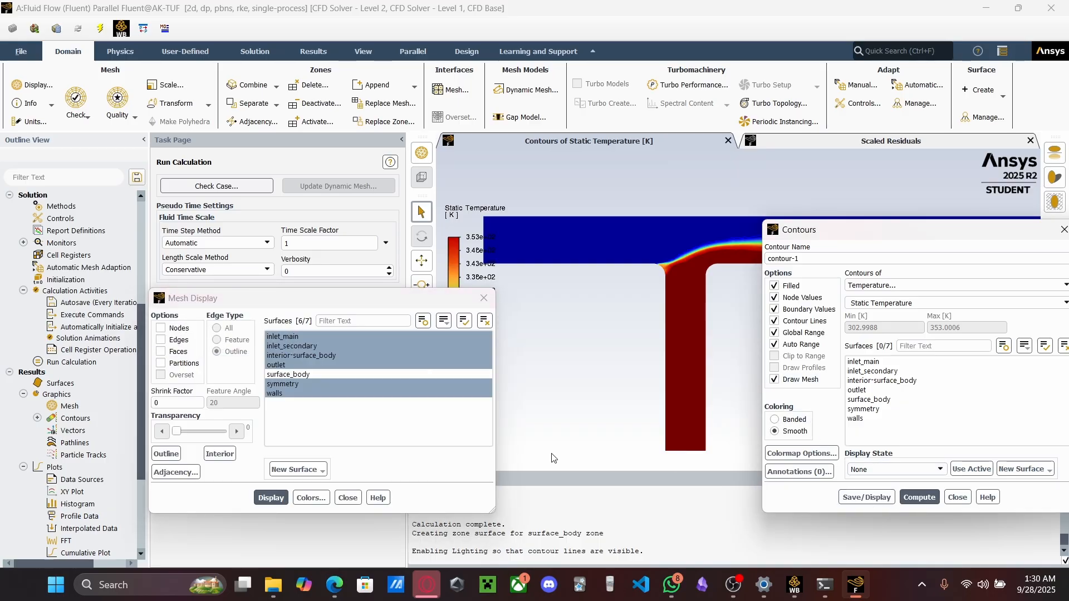
left_click(484, 299)
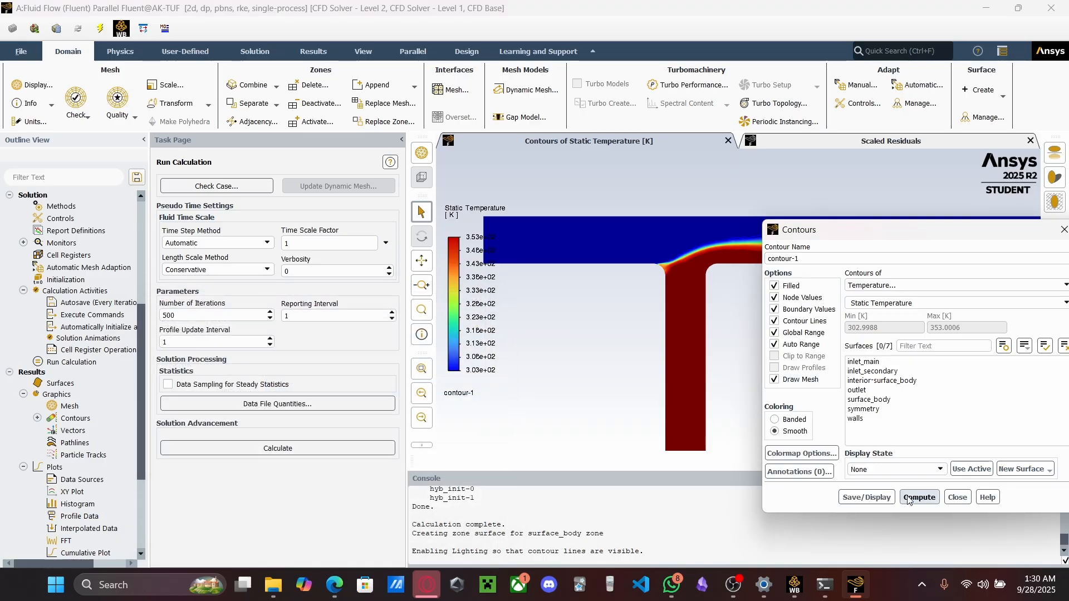
left_click(867, 497)
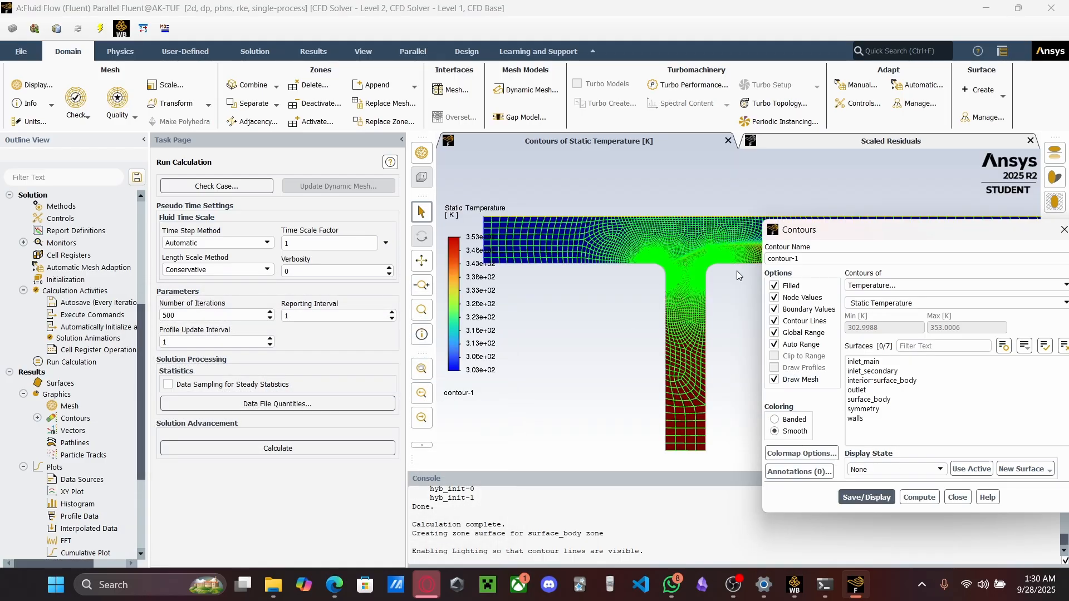
left_click_drag(865, 238, 650, 365)
scroll(867, 265, "down", 3)
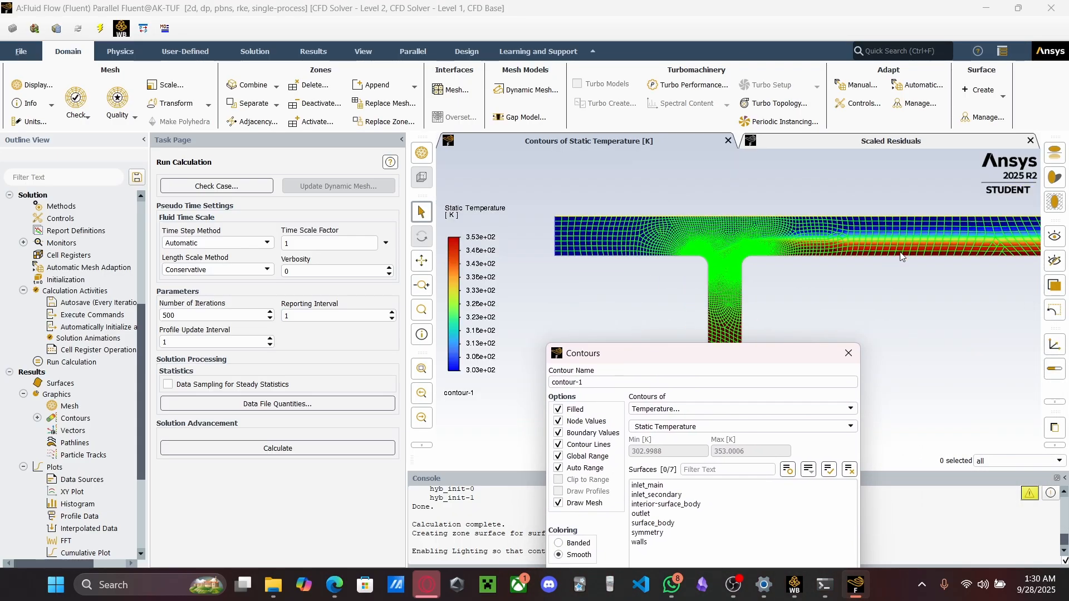
scroll(973, 267, "up", 5)
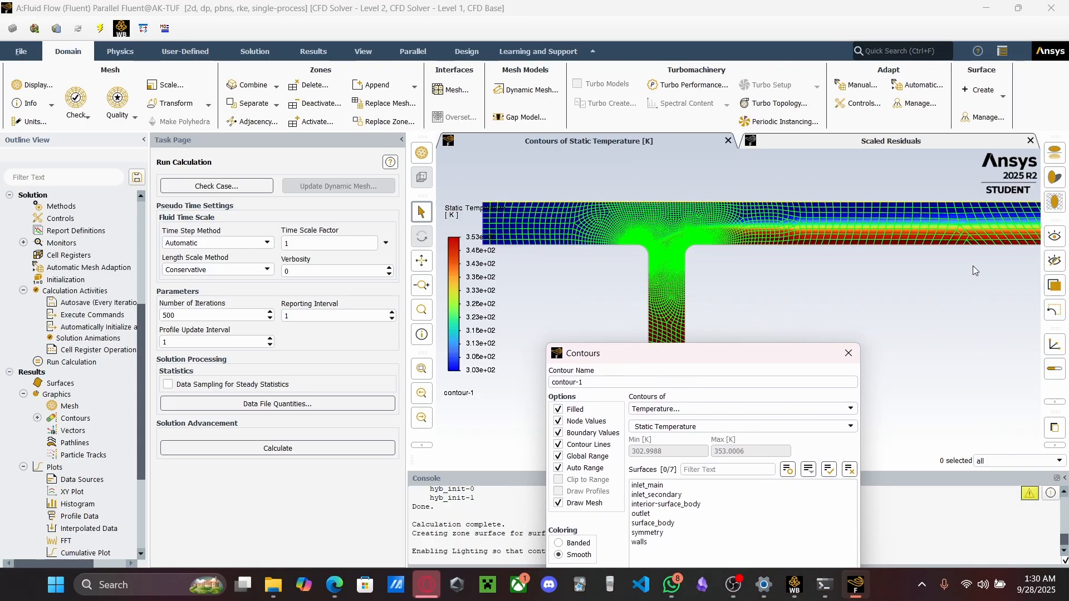
scroll(970, 258, "down", 1)
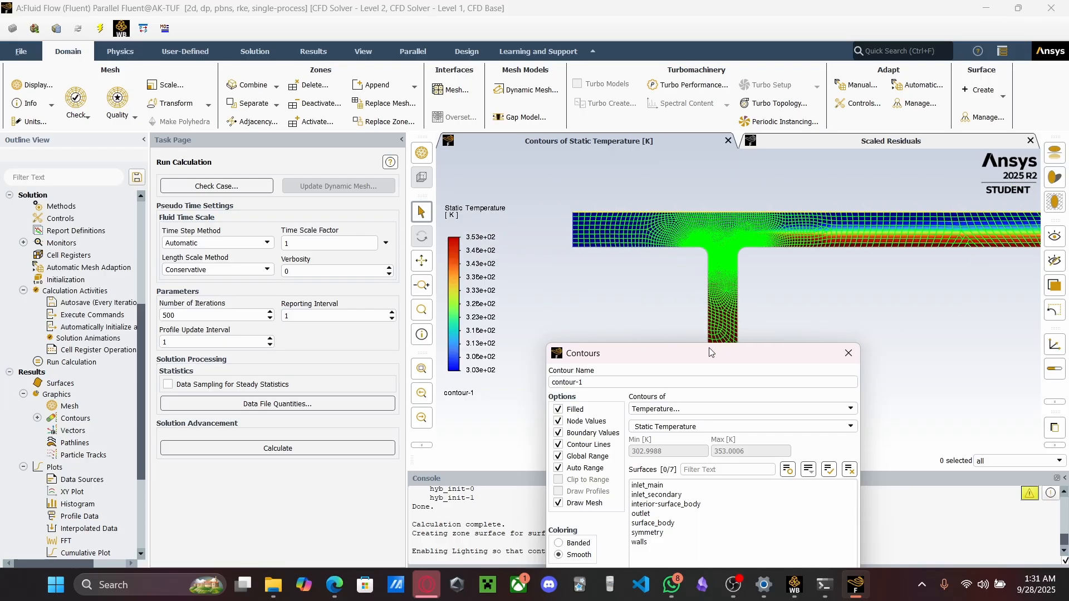
left_click_drag(710, 352, 320, 106)
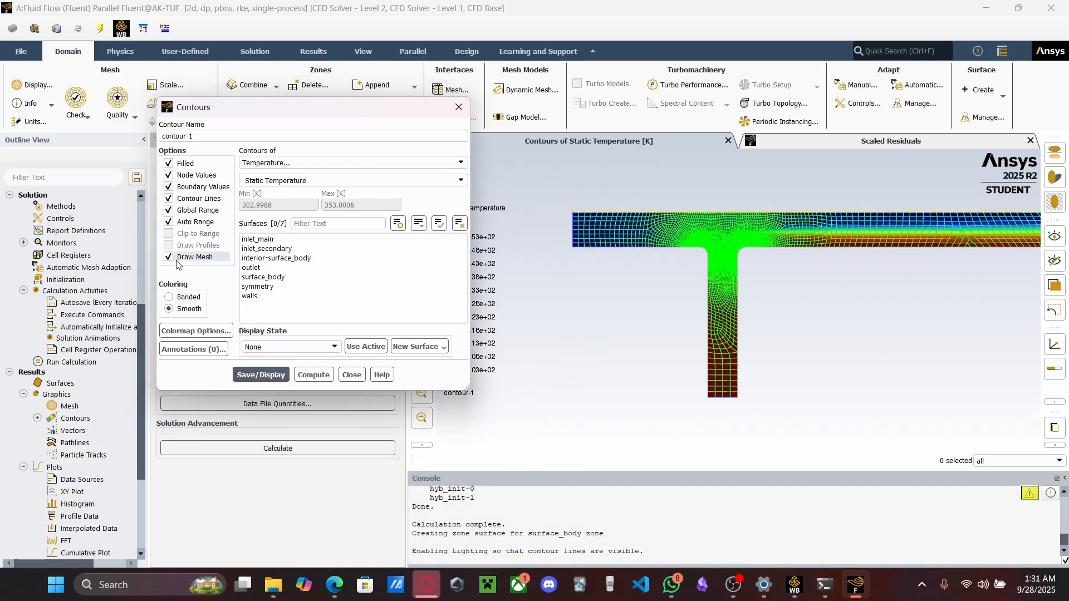
Turn off node values and global range, then redraw the temperature contours in banded colours
left_click(312, 373)
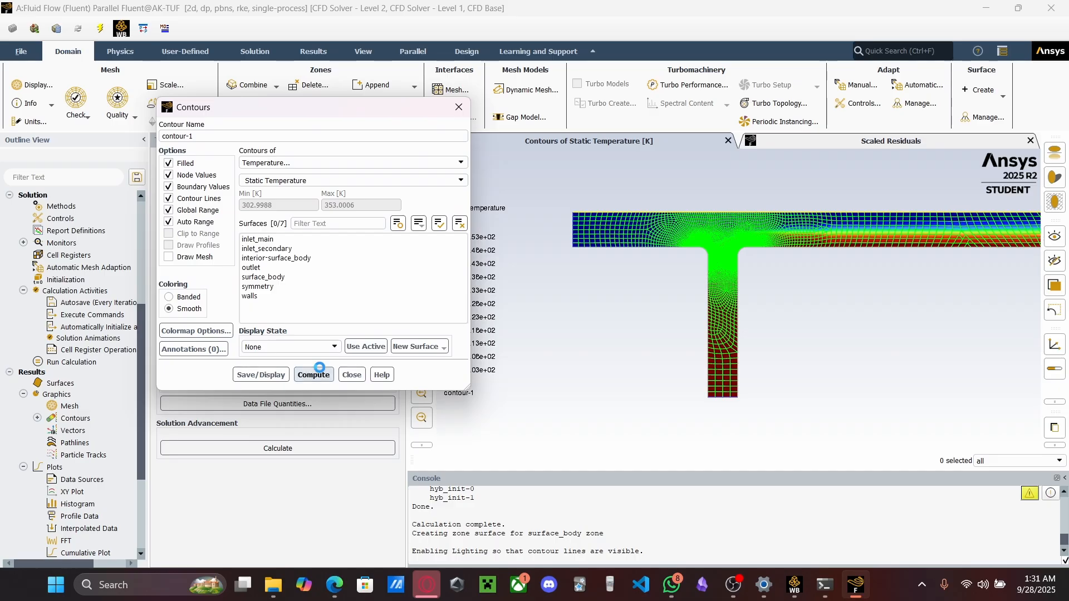
left_click(240, 374)
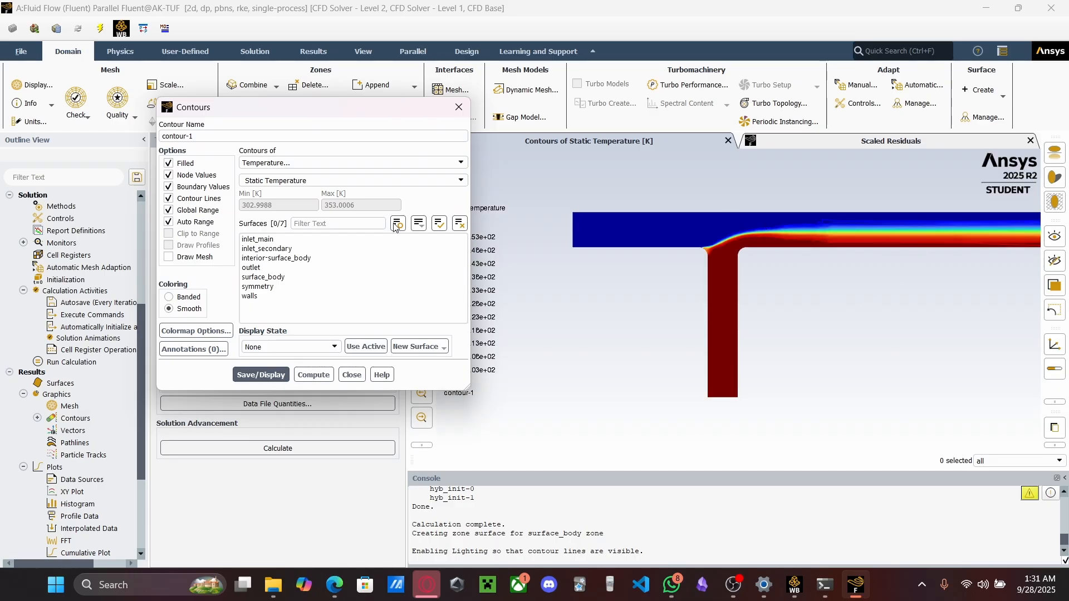
left_click(168, 176)
left_click(168, 210)
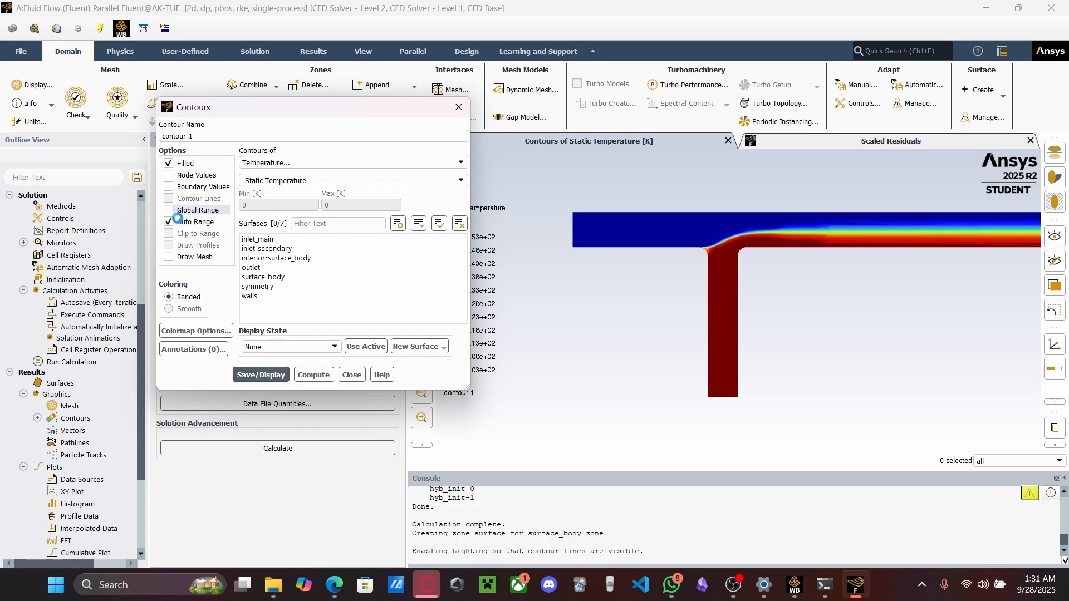
left_click(305, 380)
left_click(263, 379)
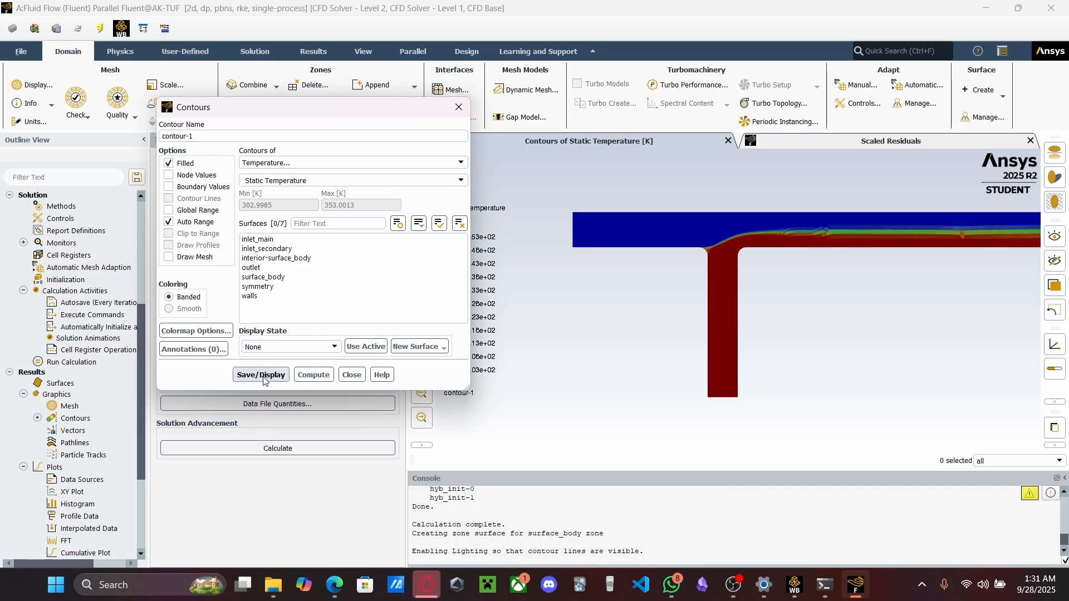
scroll(821, 250, "up", 3)
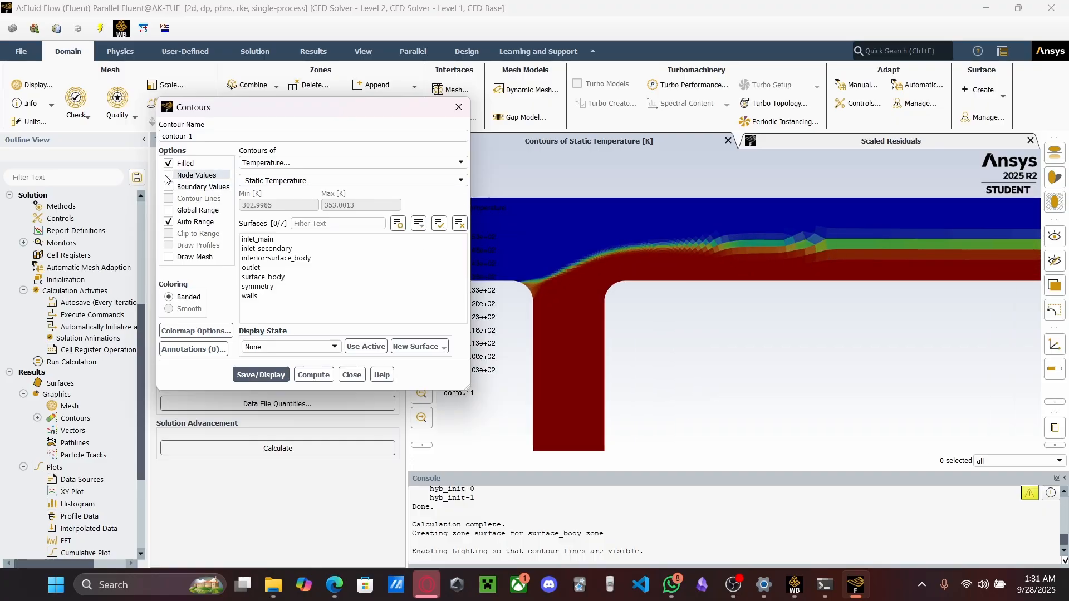
Enable Draw Mesh and redraw the banded temperature contours with the mesh
left_click(175, 262)
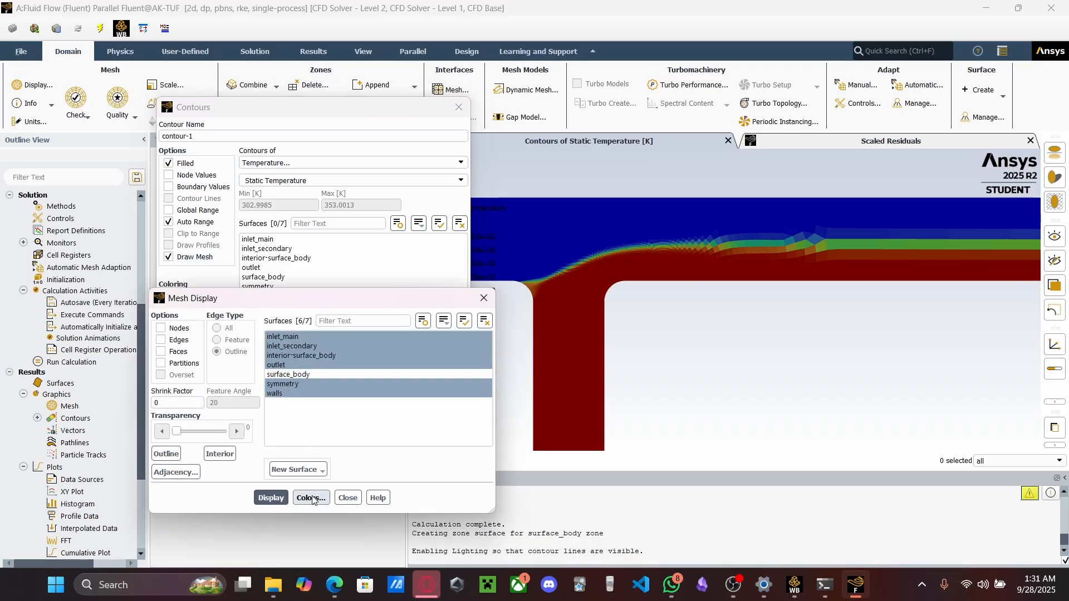
left_click(484, 300)
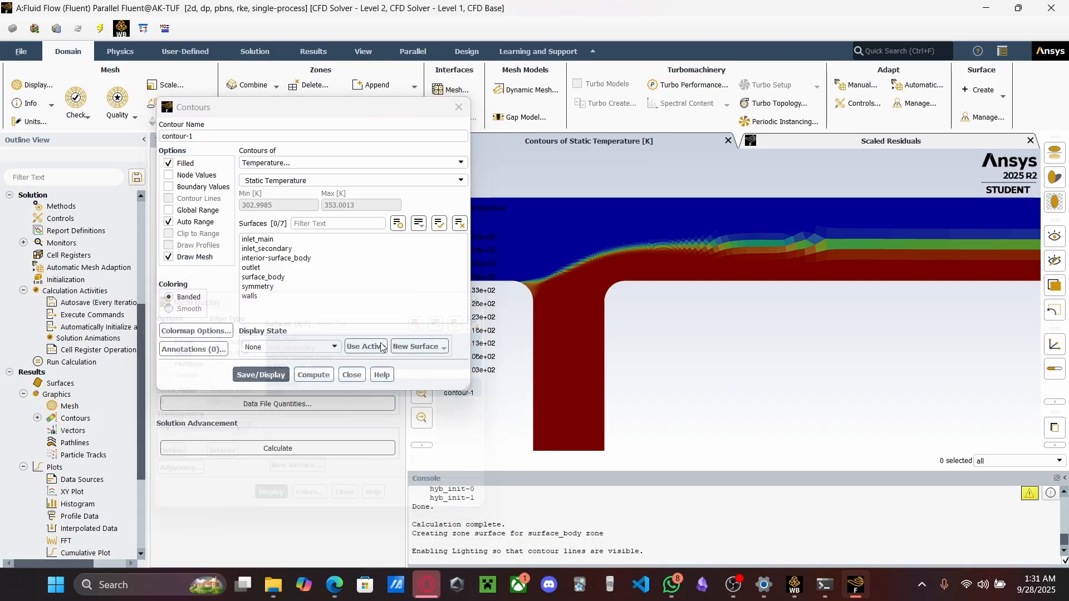
left_click(260, 375)
scroll(819, 242, "down", 4)
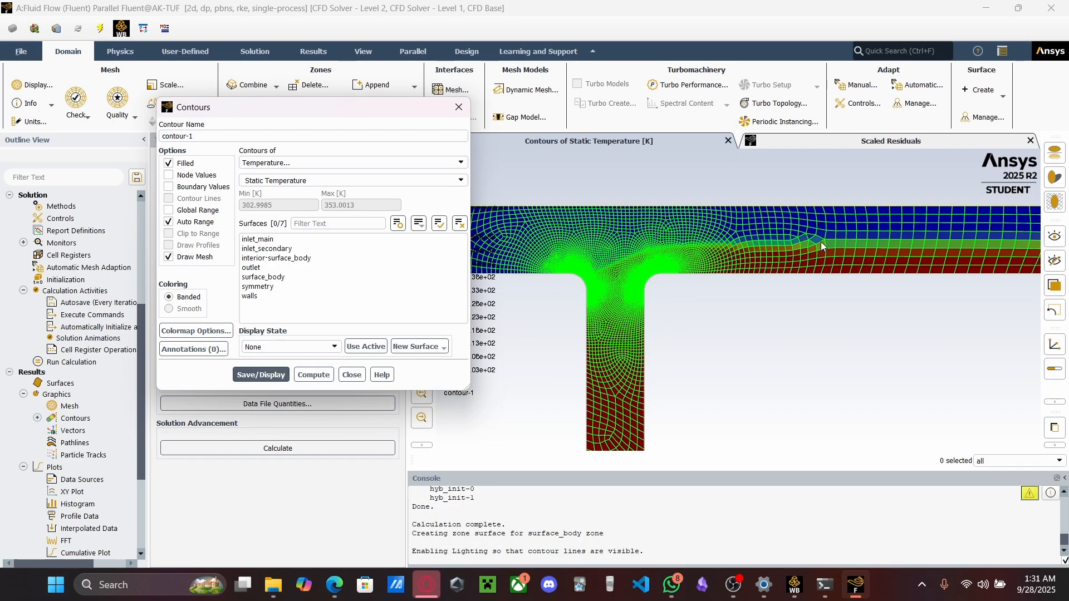
scroll(819, 248, "up", 2)
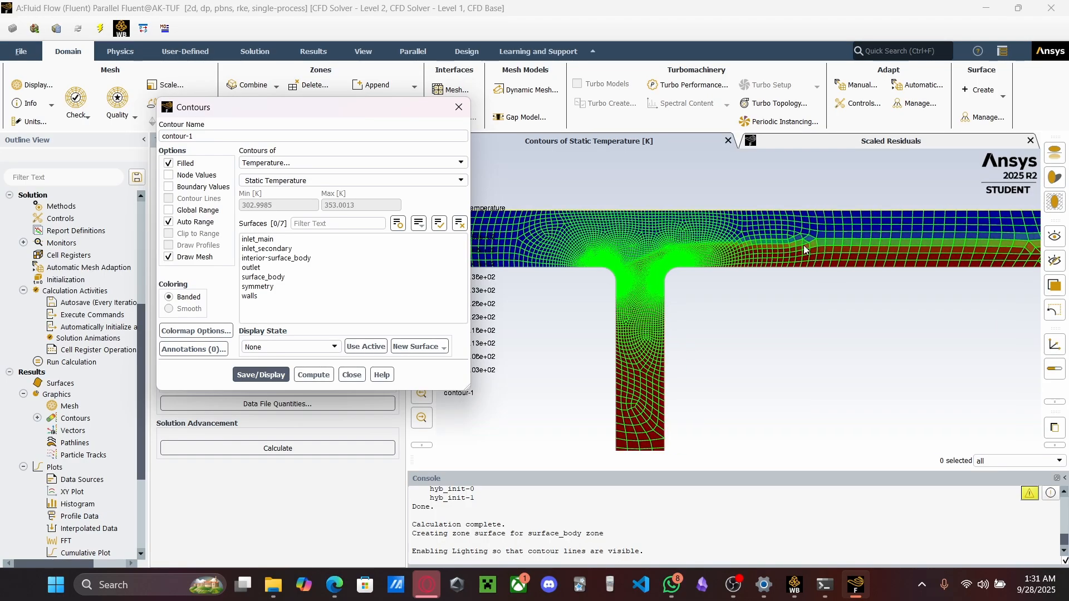
Re-enable node values, boundary values, contour lines and global range, then recompute and redisplay
left_click(183, 175)
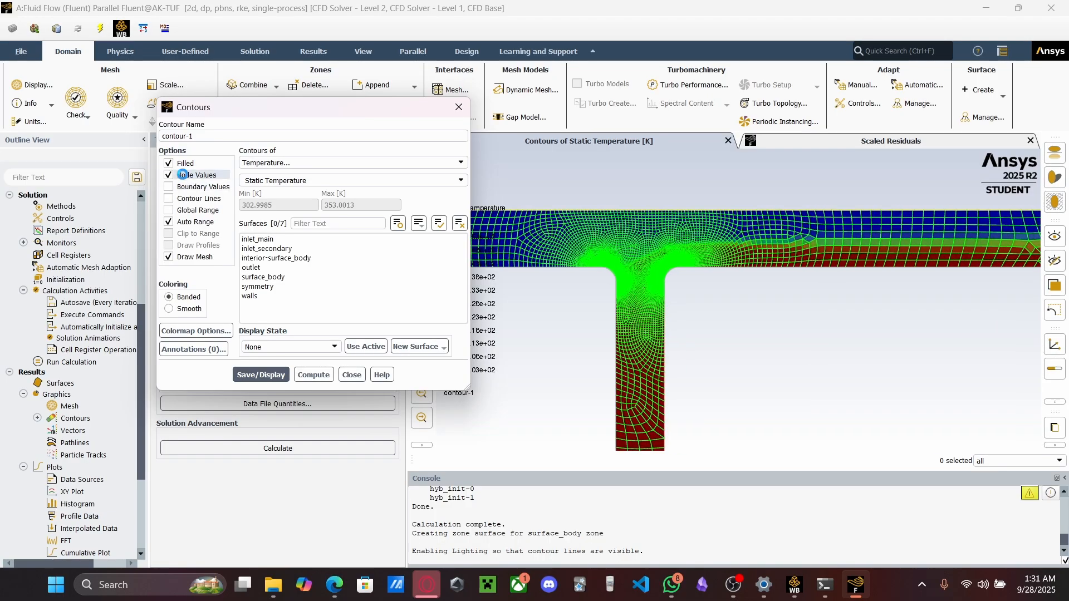
left_click(185, 186)
left_click(187, 198)
left_click(189, 210)
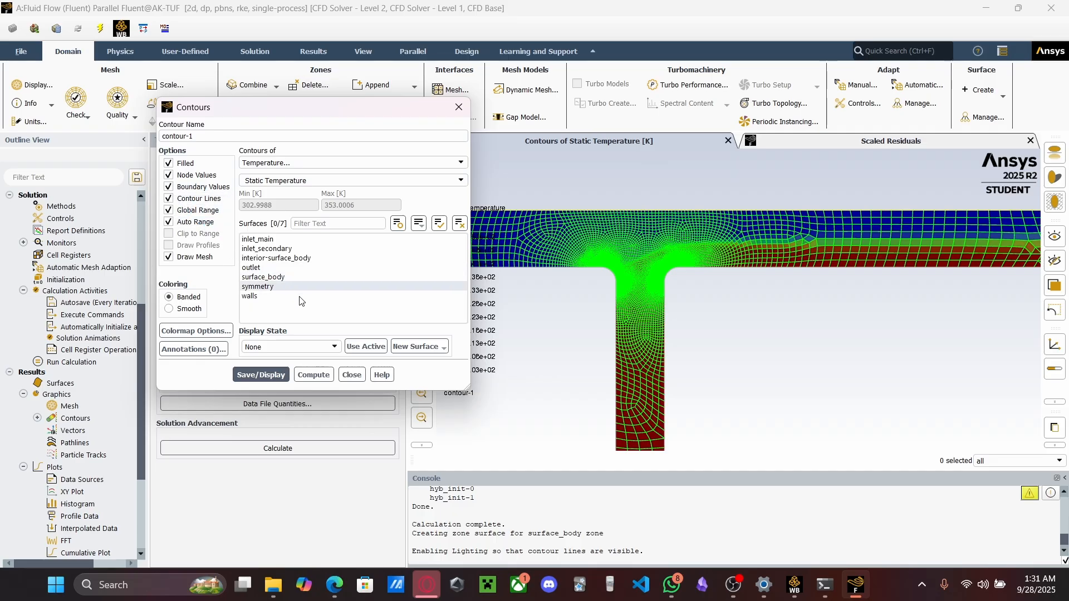
left_click(304, 377)
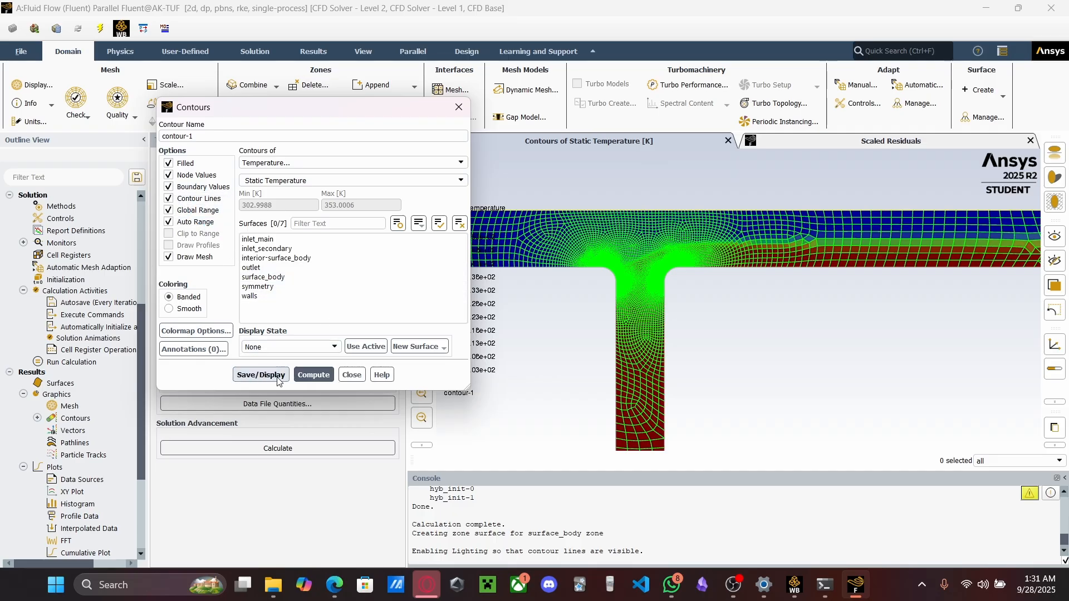
left_click(279, 380)
scroll(957, 305, "down", 4)
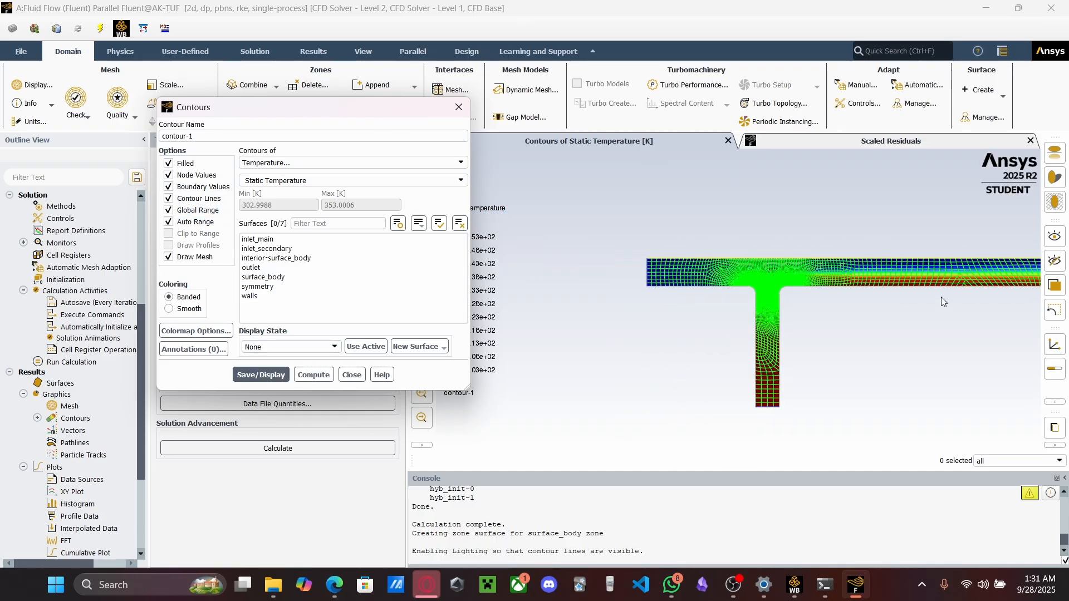
scroll(941, 301, "up", 2)
left_click_drag(342, 114, 839, 153)
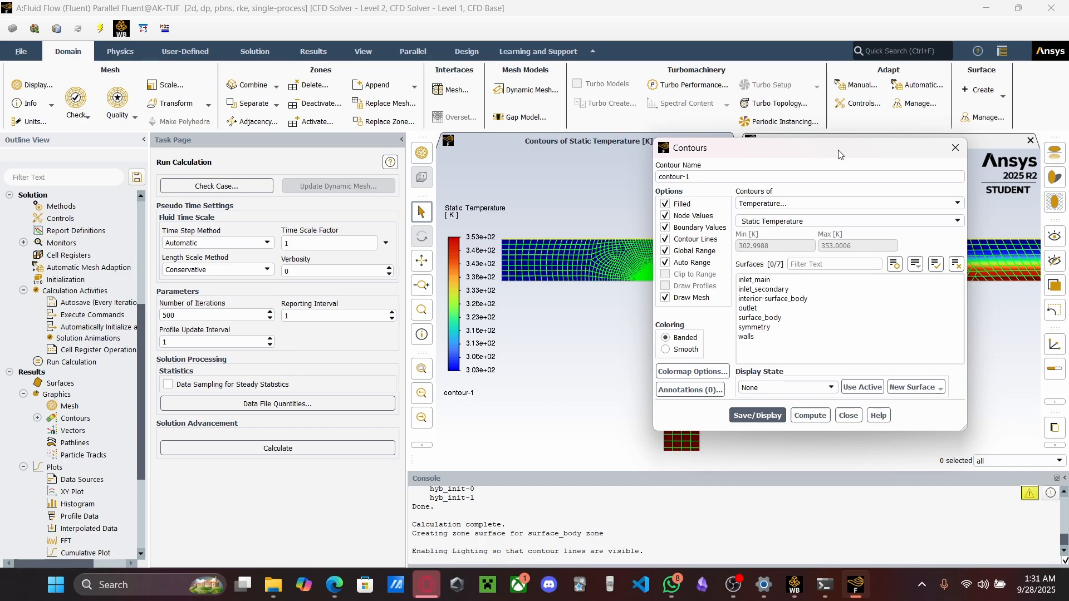
Switch the contours to Static Pressure, untick Draw Mesh, compute and display (-729.4341 to 454.2026 Pa)
left_click(780, 205)
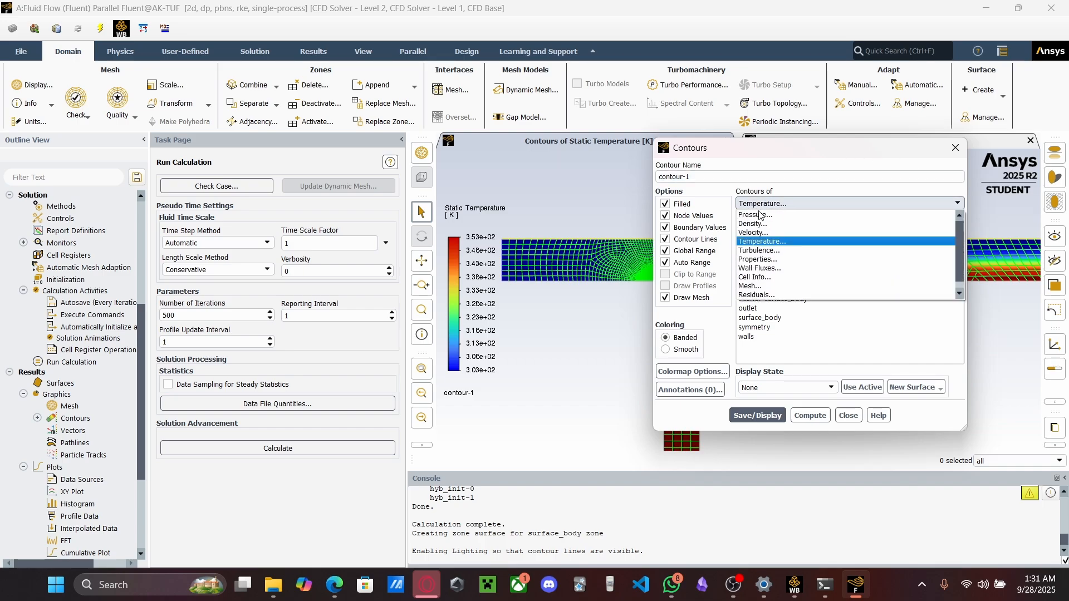
left_click(760, 216)
left_click_drag(788, 160, 239, 115)
left_click(210, 371)
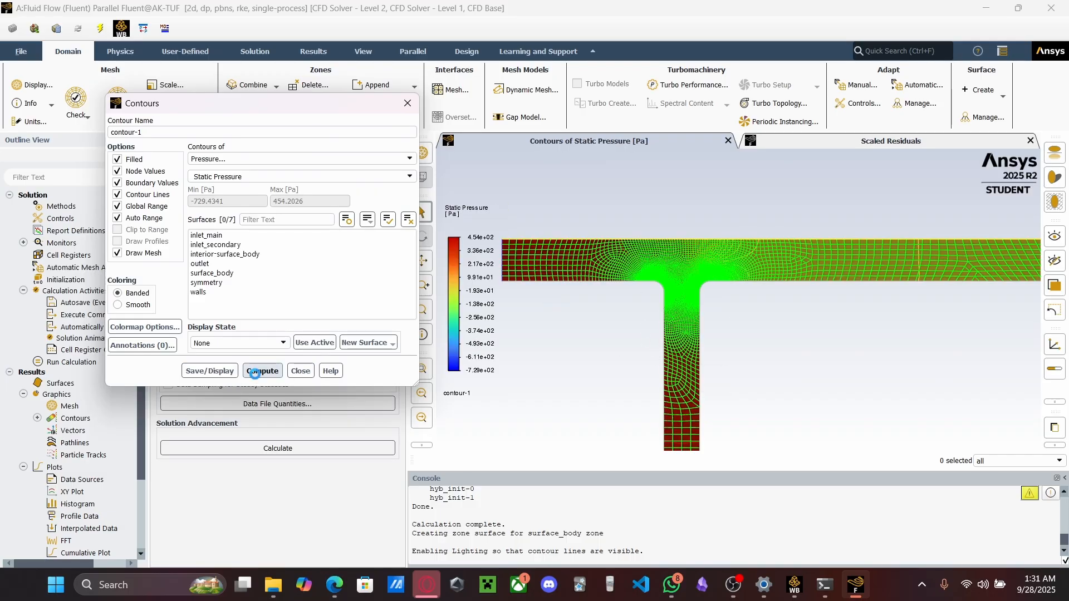
left_click(257, 372)
left_click(129, 254)
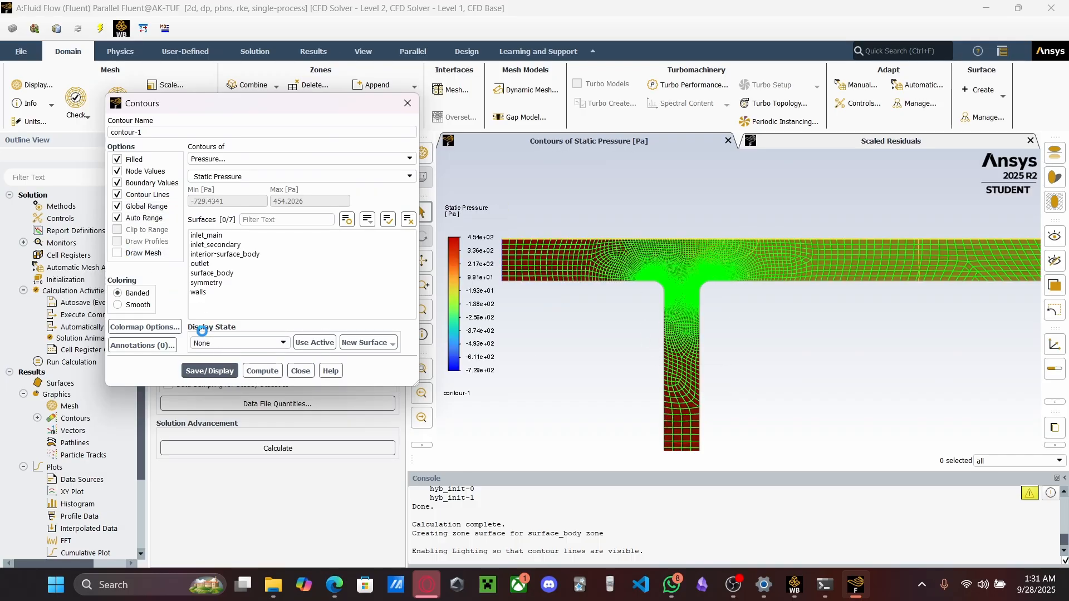
left_click(222, 371)
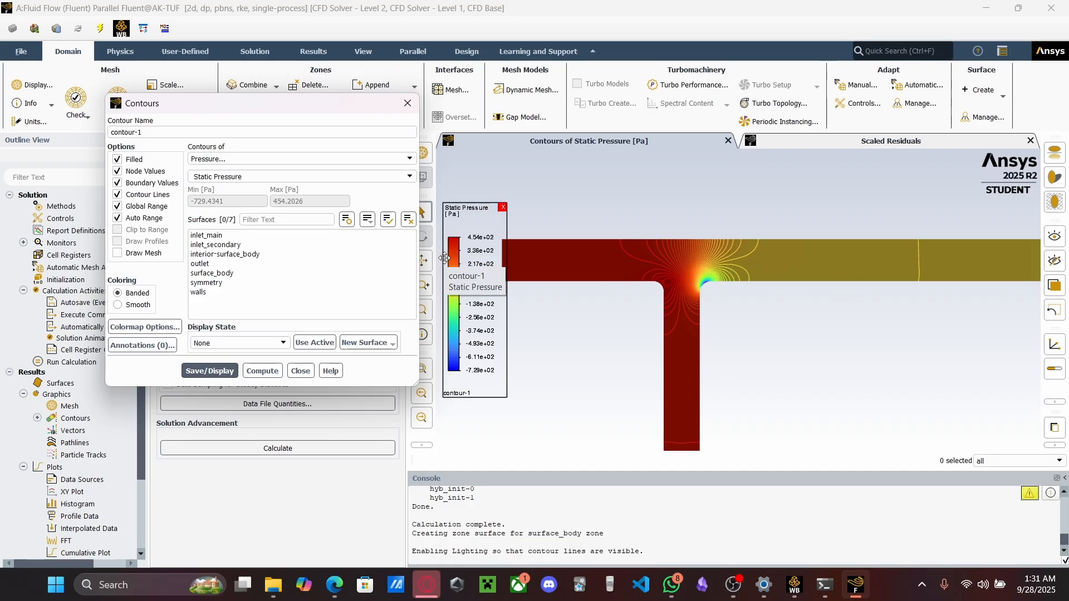
Zoom and pan the pressure contour plot to centre on the T-junction
scroll(478, 264, "up", 2)
scroll(513, 289, "up", 1)
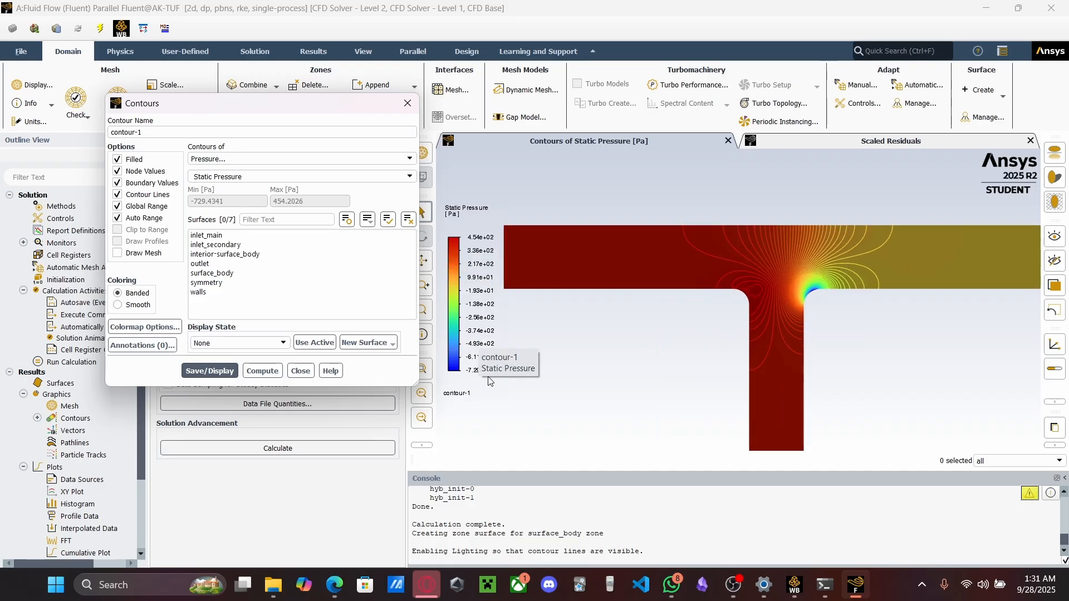
scroll(481, 376, "up", 1)
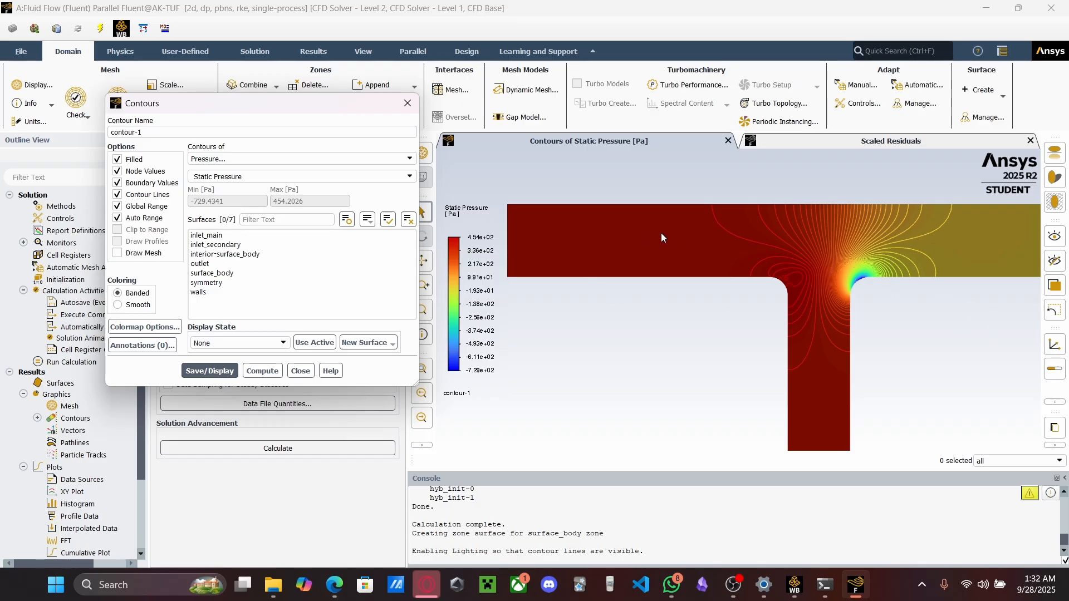
scroll(874, 311, "down", 3)
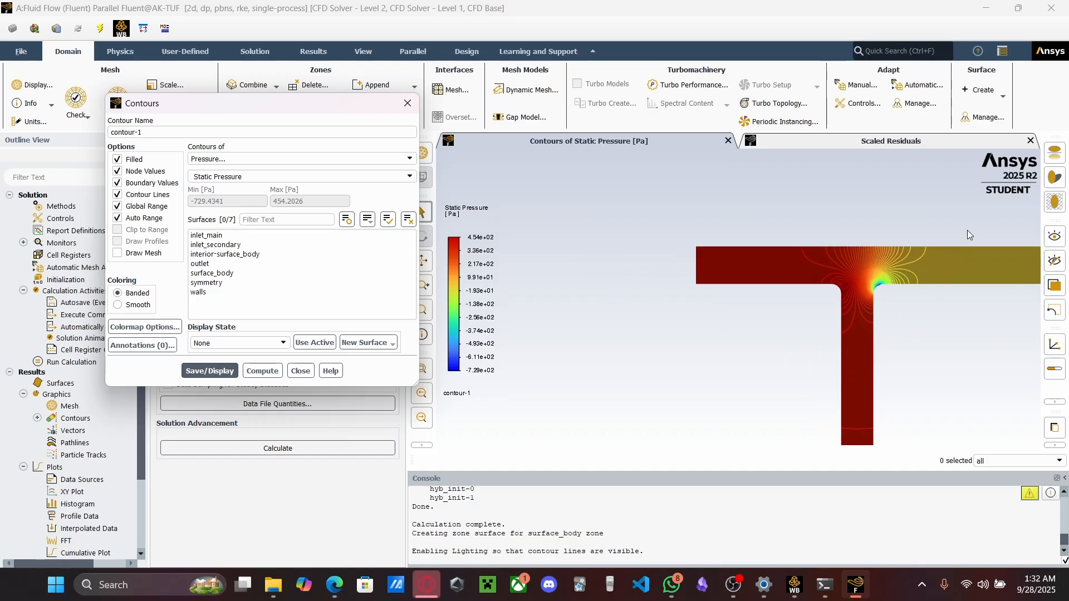
scroll(992, 249, "down", 2)
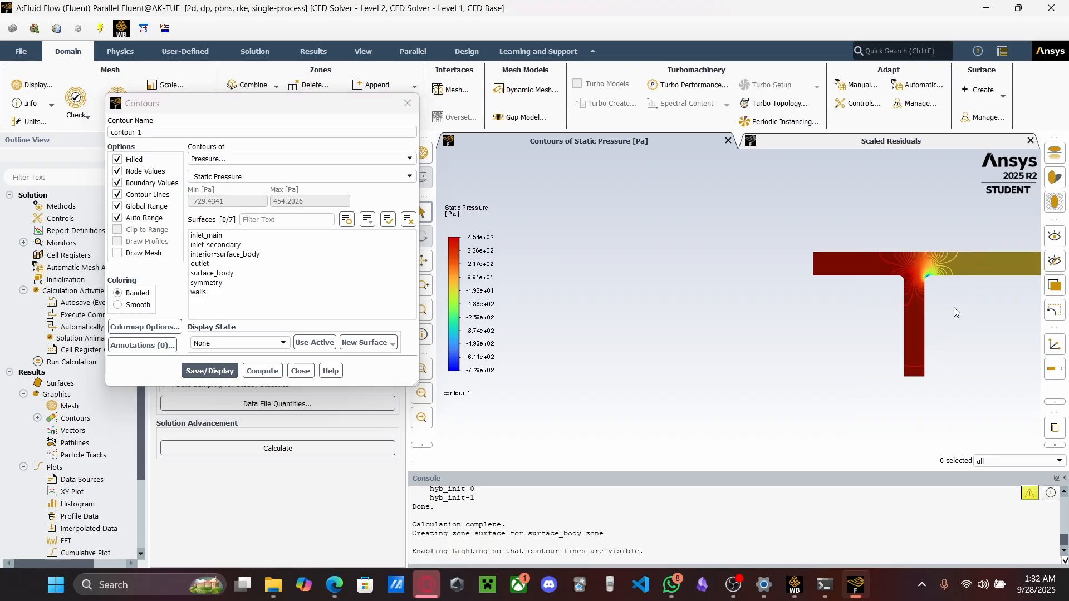
middle_click_drag(927, 308, 596, 327)
scroll(870, 285, "down", 3)
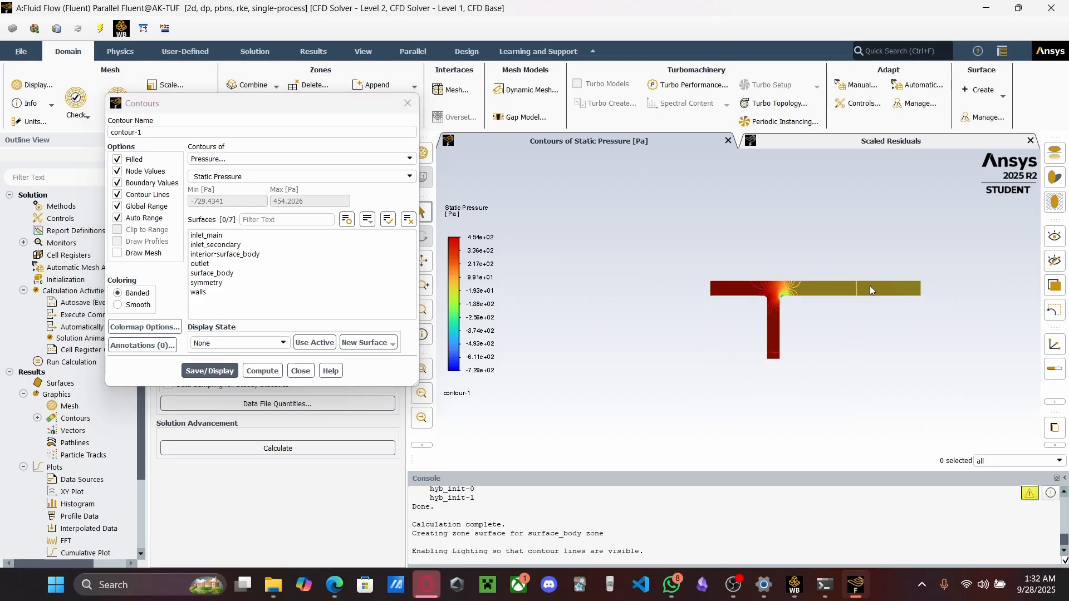
scroll(848, 309, "up", 5)
scroll(847, 309, "up", 2)
scroll(754, 319, "up", 2)
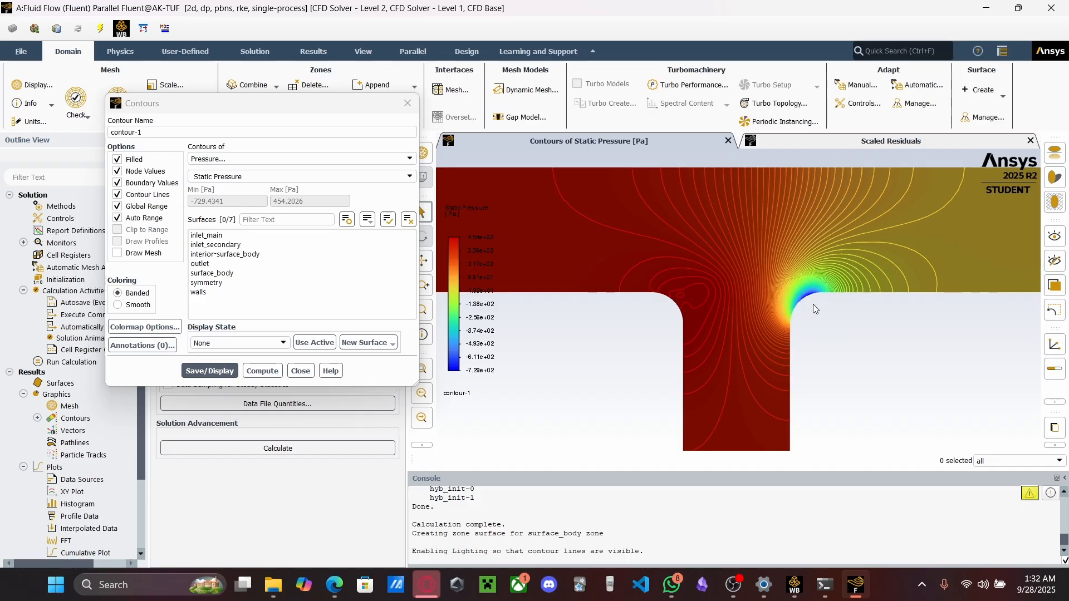
scroll(778, 303, "down", 3)
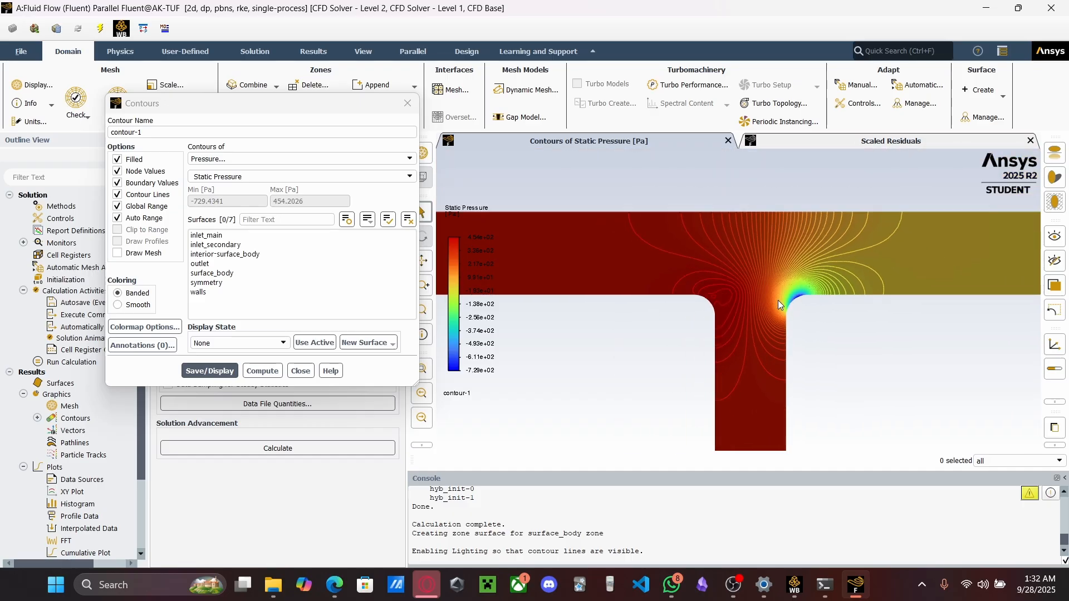
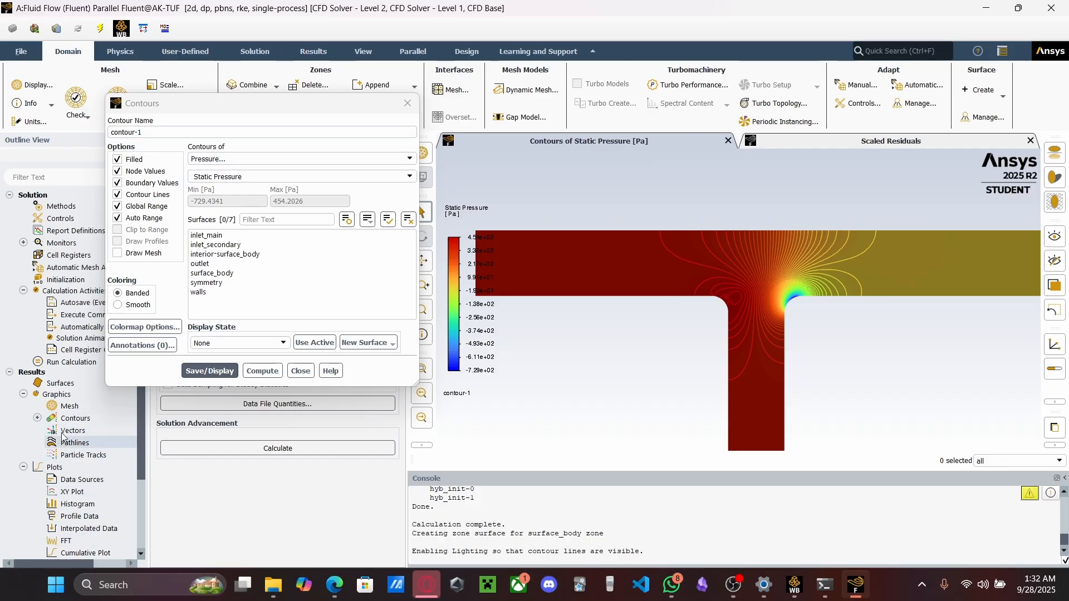
Close the Contours dialog, leaving static pressure on view, and open the vector-1 settings
left_click(408, 103)
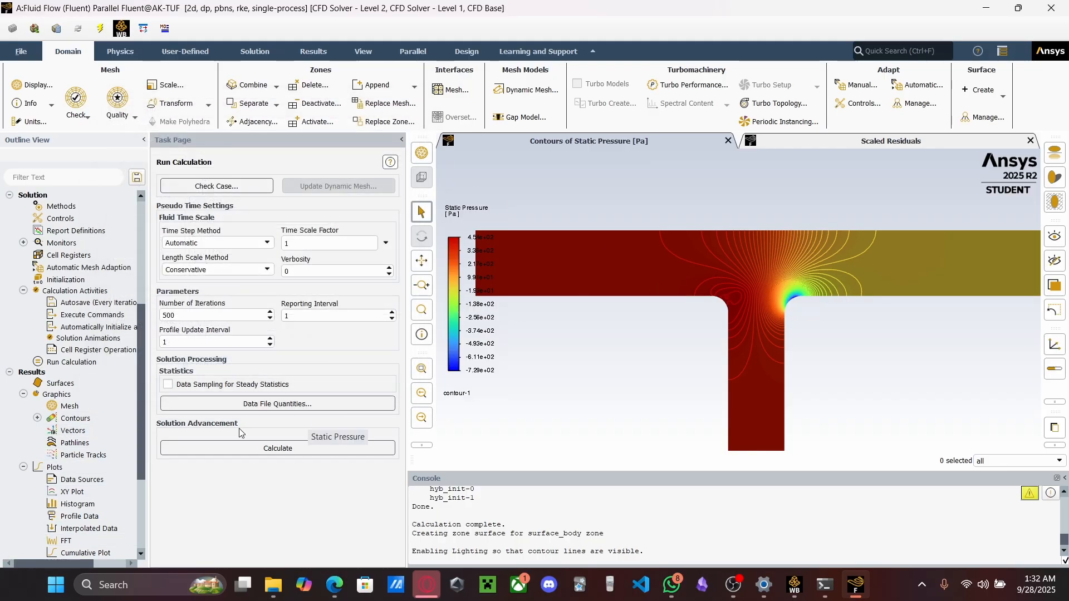
double_click(65, 432)
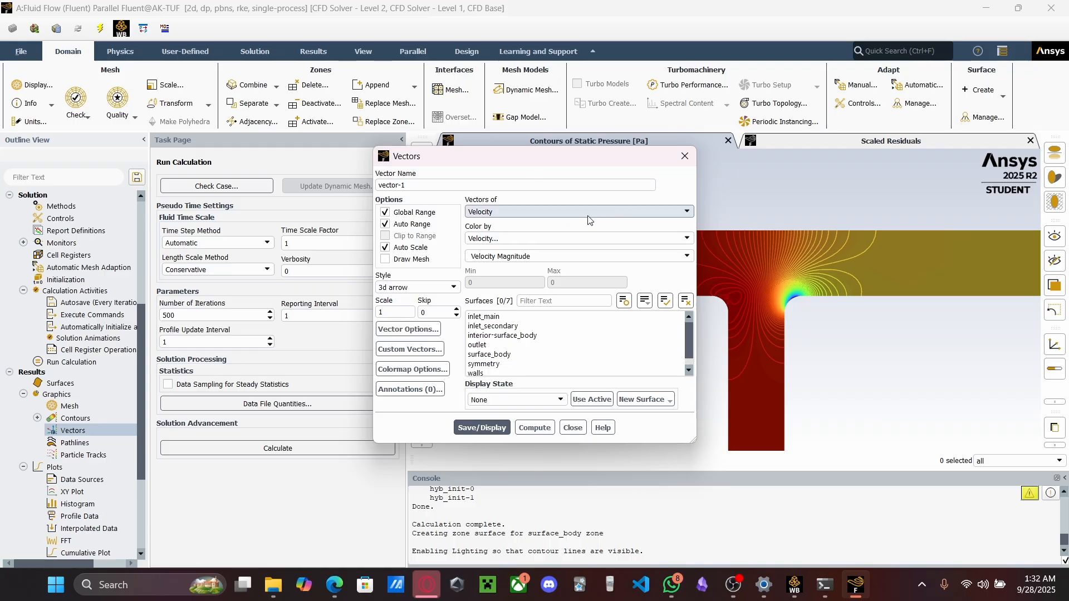
Compute and display velocity vectors coloured by Velocity Magnitude (0.0087–42.37 m/s)
left_click(524, 429)
left_click(480, 428)
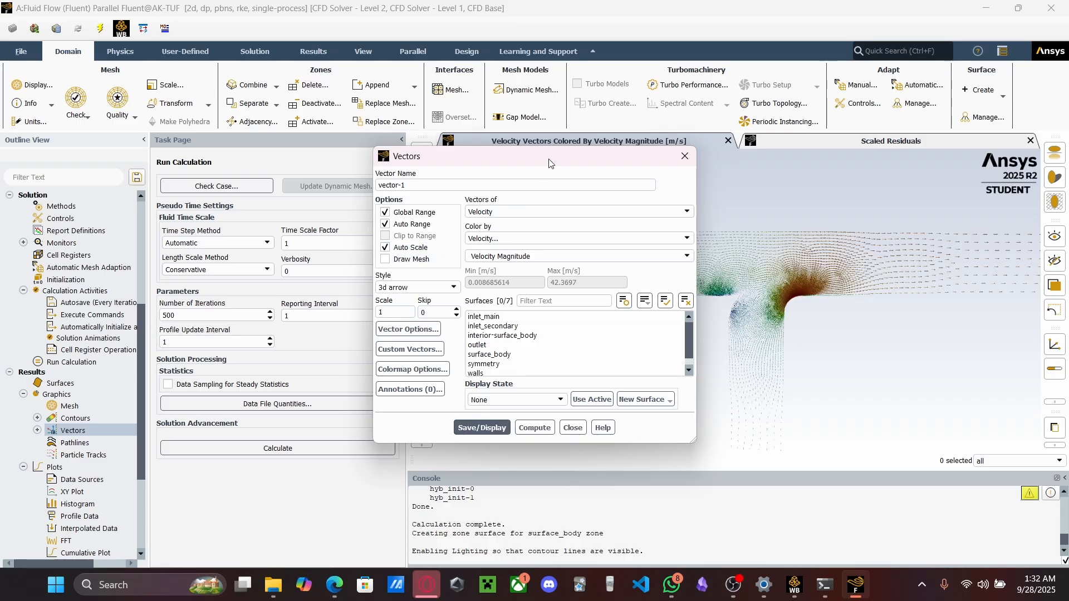
left_click_drag(549, 162, 268, 196)
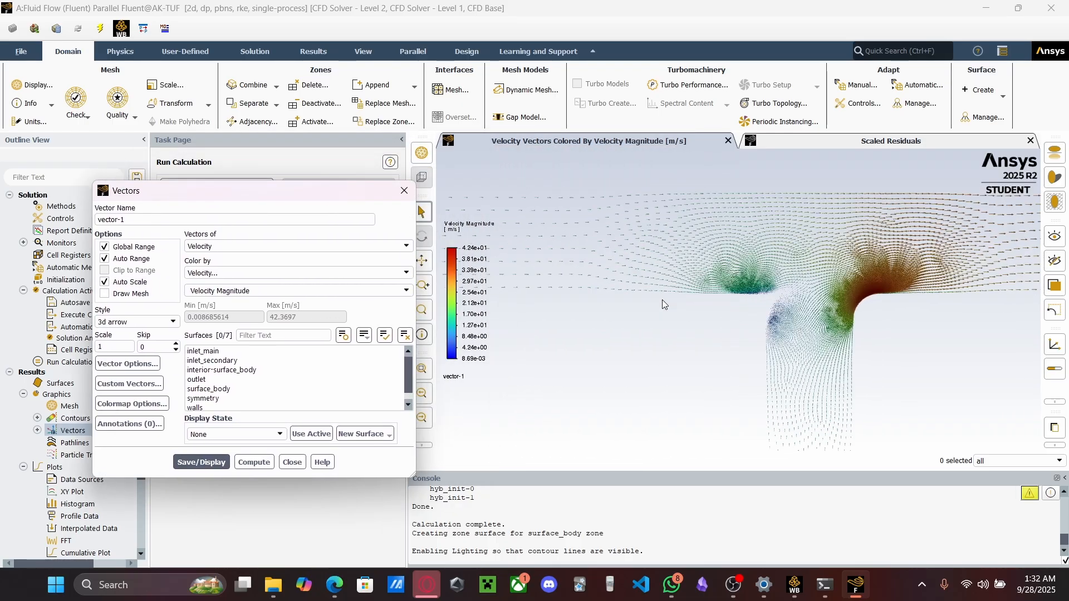
Zoom and pan the vector plot to inspect both T-junction corners
scroll(663, 299, "up", 5)
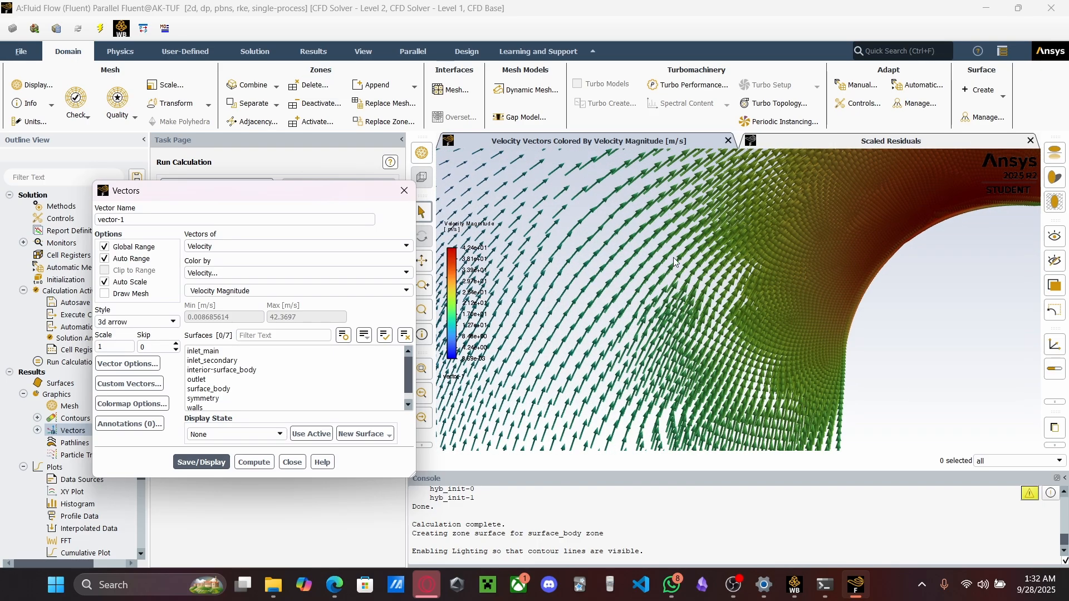
scroll(673, 258, "down", 6)
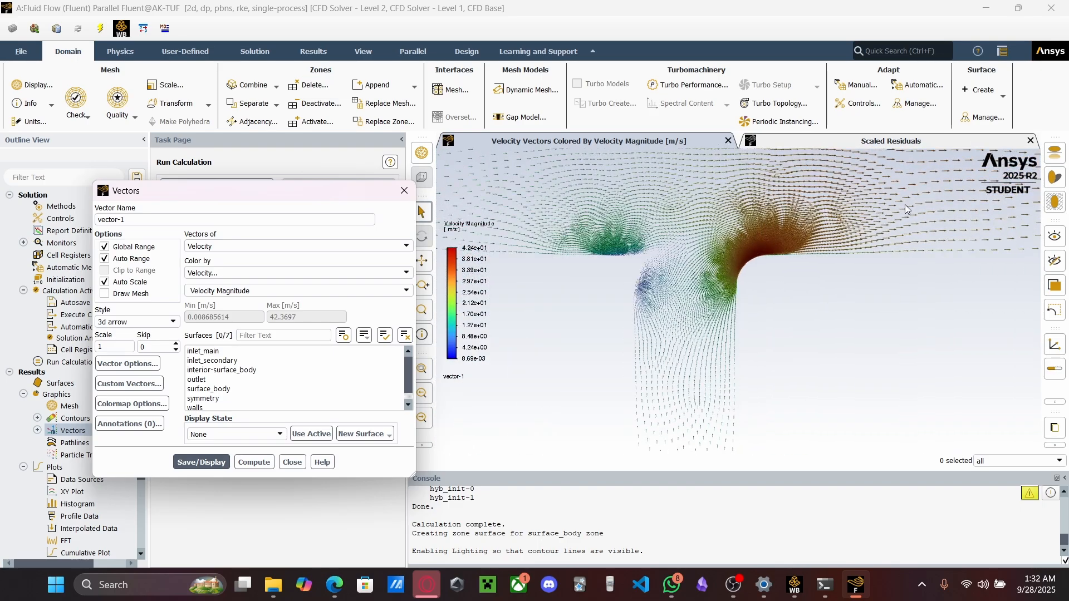
scroll(904, 205, "up", 6)
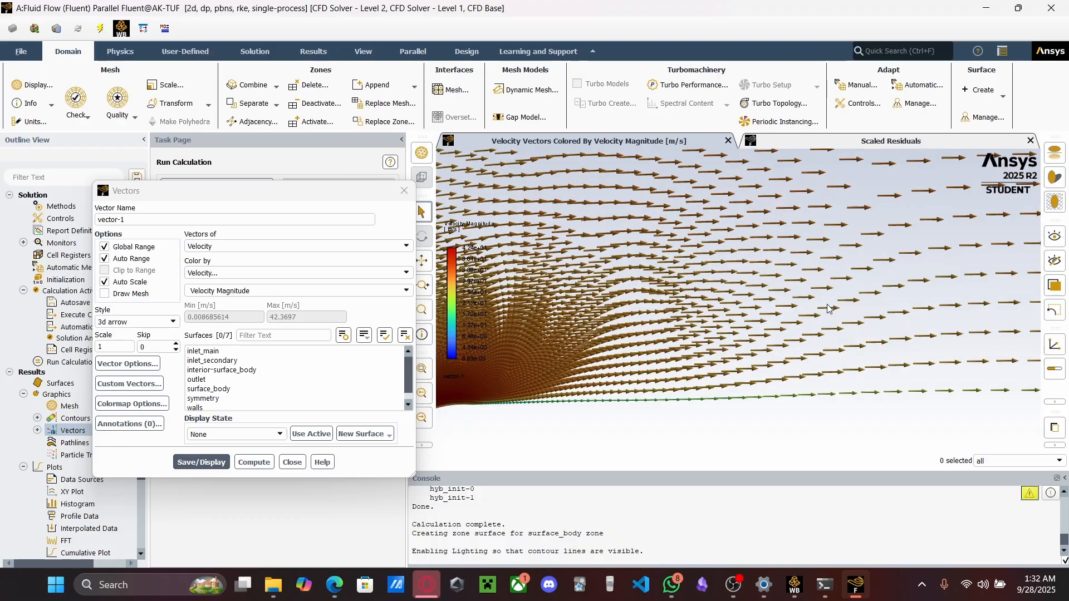
scroll(828, 309, "down", 5)
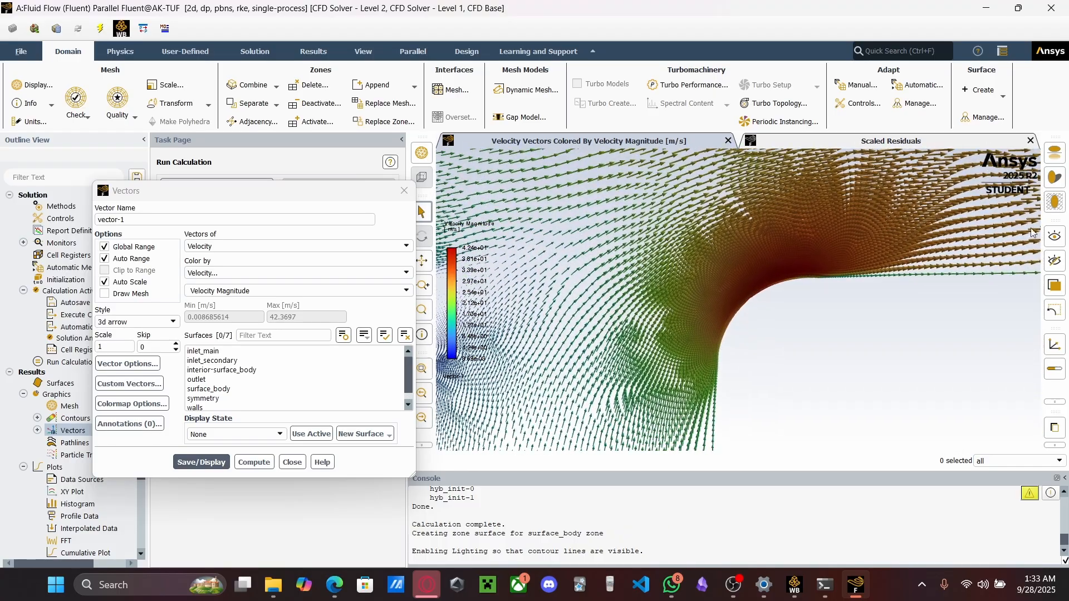
middle_click_drag(1031, 233, 958, 303)
scroll(783, 355, "down", 3)
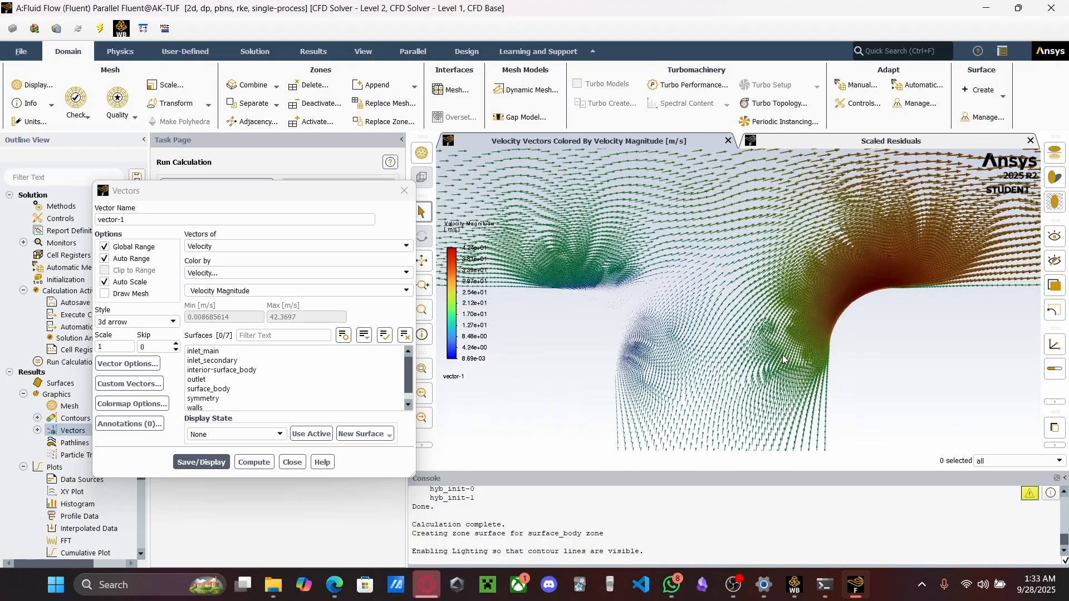
scroll(794, 338, "up", 7)
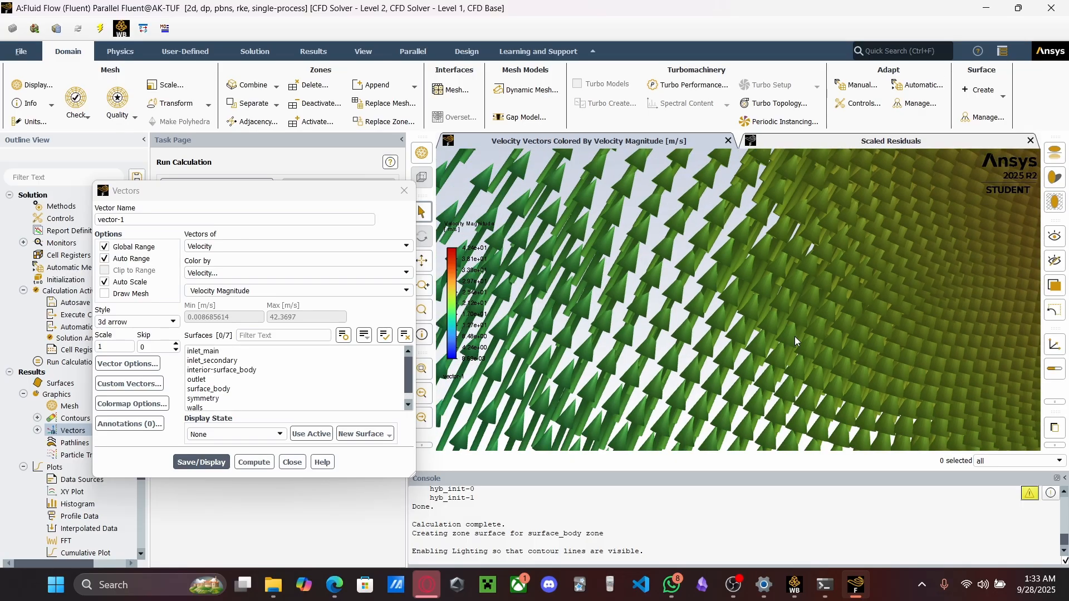
scroll(794, 336, "down", 7)
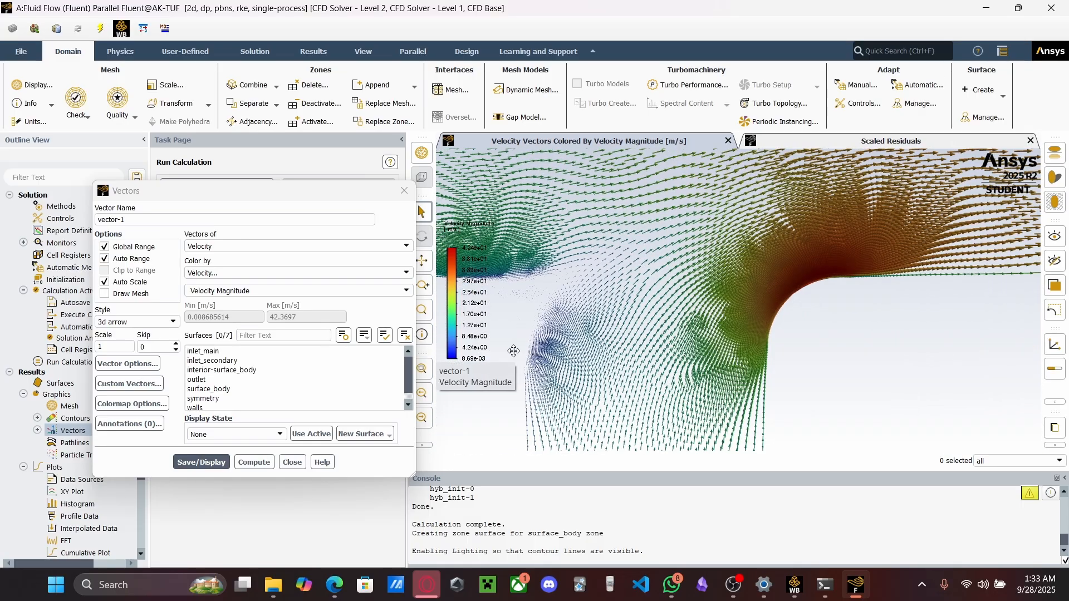
middle_click_drag(514, 350, 566, 284)
middle_click_drag(823, 250, 815, 353)
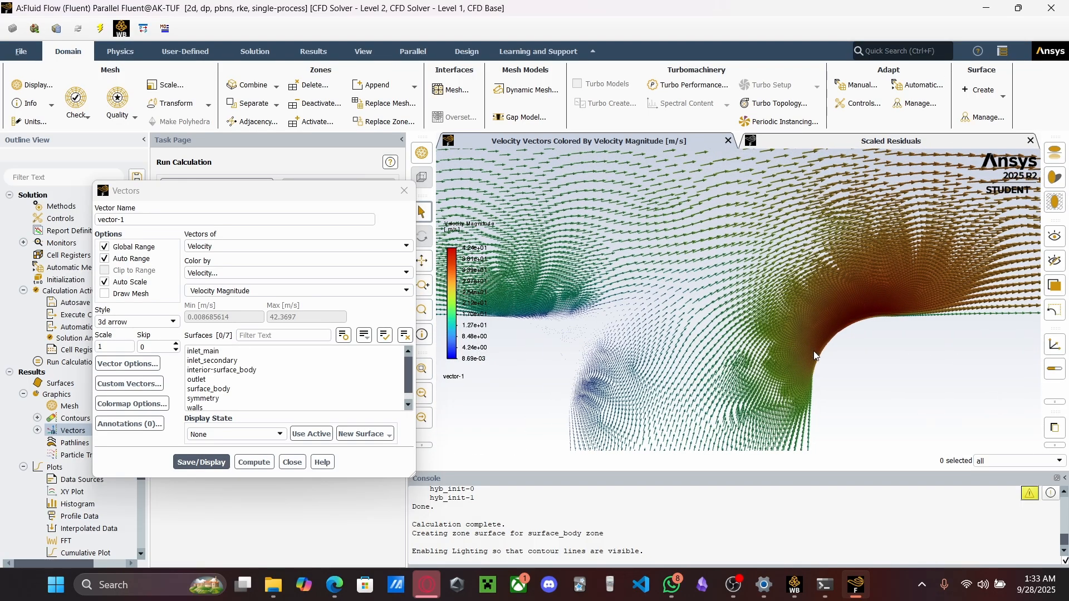
middle_click_drag(699, 292, 746, 213)
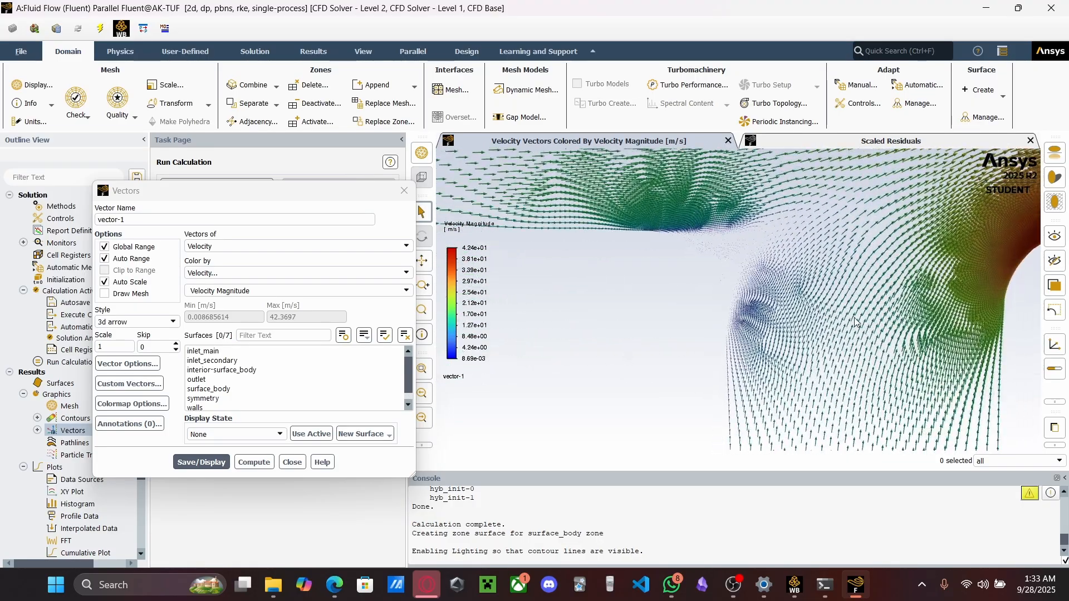
Zoom out and pan to frame the whole T-junction vector plot
scroll(882, 303, "down", 5)
scroll(883, 306, "down", 3)
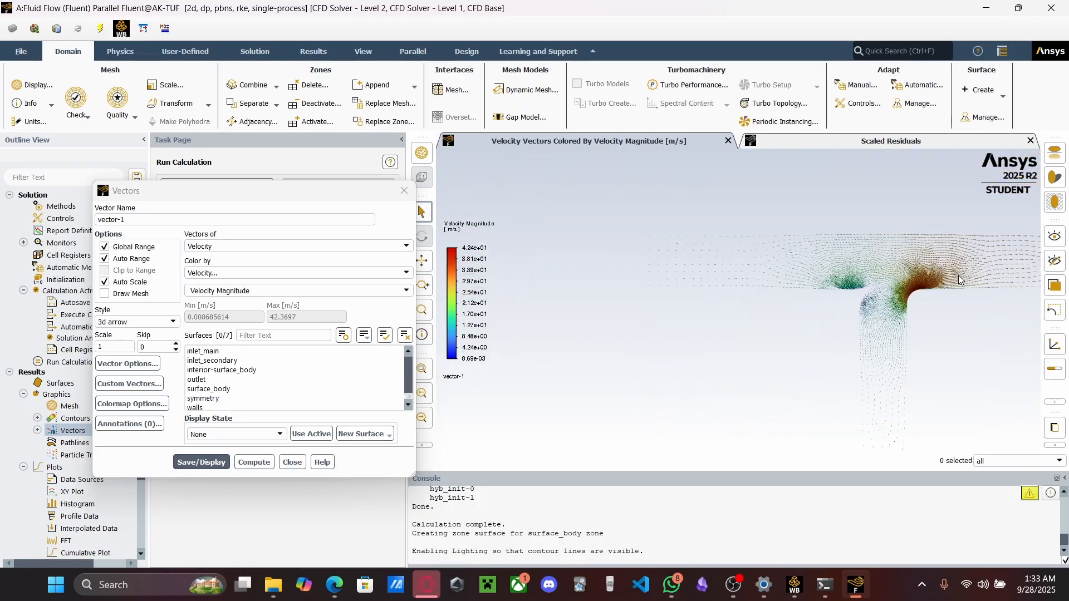
scroll(791, 293, "down", 3)
scroll(826, 302, "down", 1)
middle_click_drag(641, 305, 469, 201)
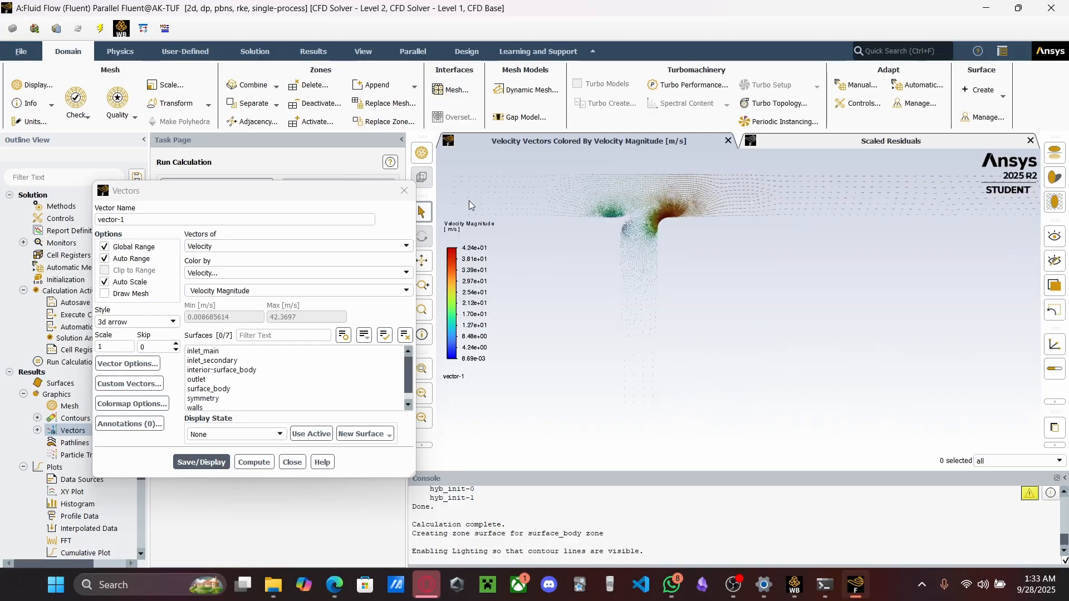
middle_click_drag(690, 263, 830, 335)
scroll(719, 330, "up", 1)
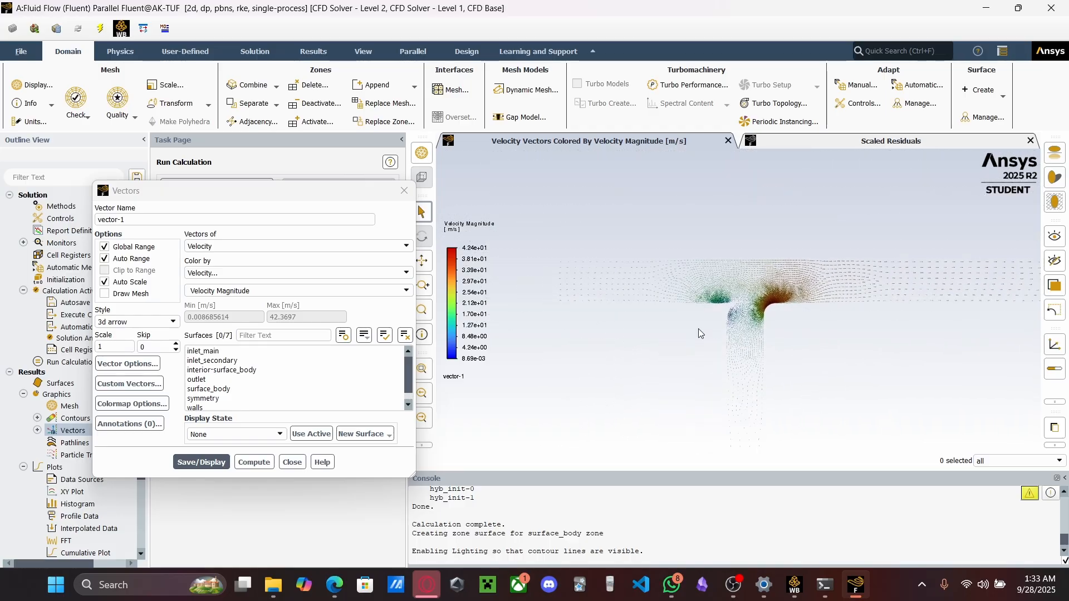
scroll(699, 328, "up", 4)
left_click(104, 294)
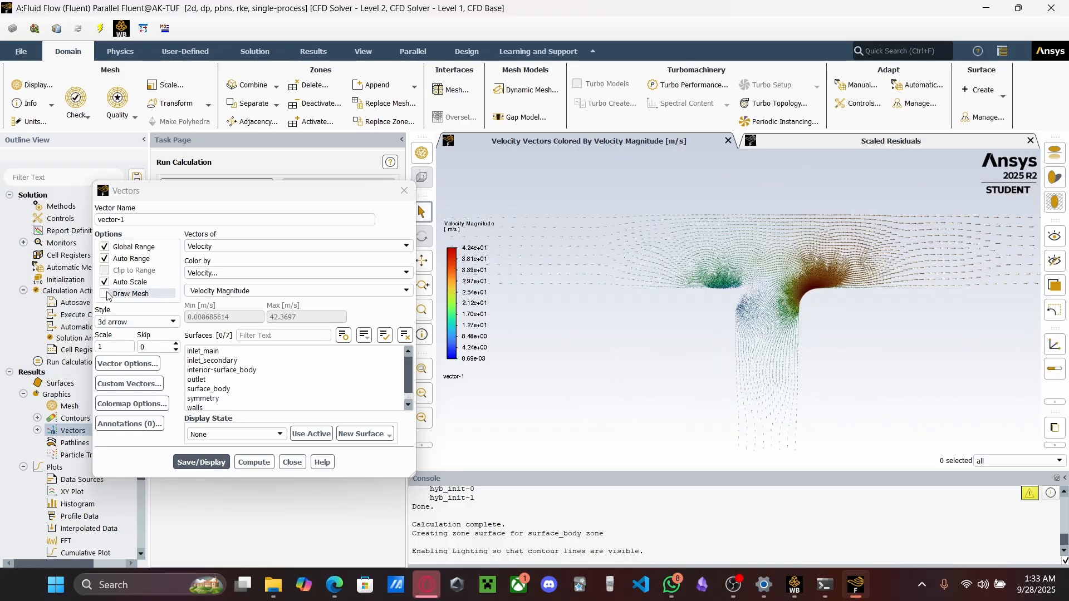
left_click(348, 498)
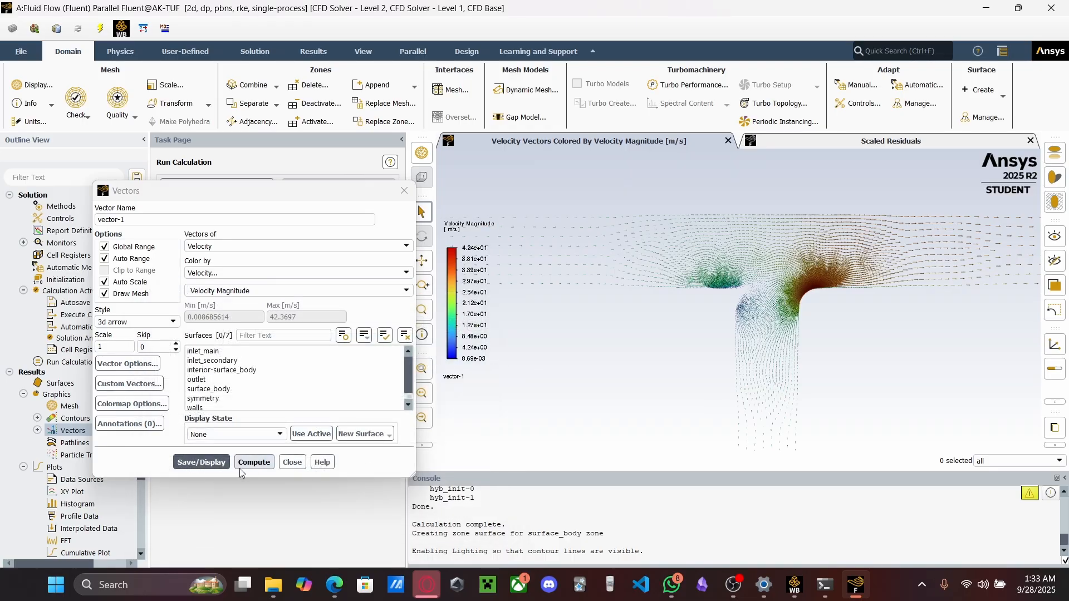
left_click(202, 463)
scroll(797, 312, "up", 6)
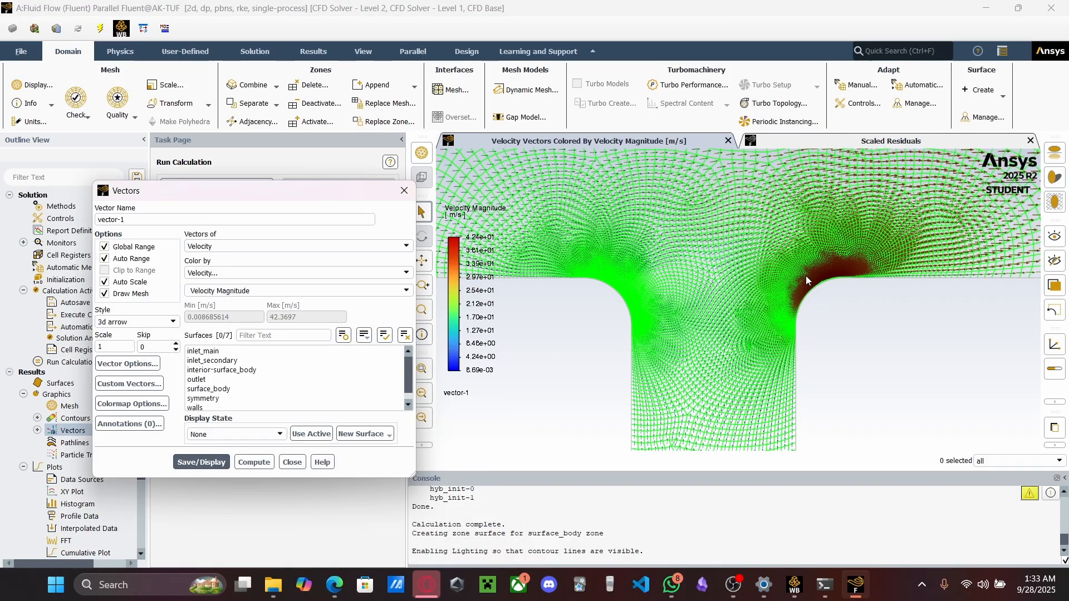
middle_click_drag(676, 349, 719, 328)
scroll(718, 328, "down", 8)
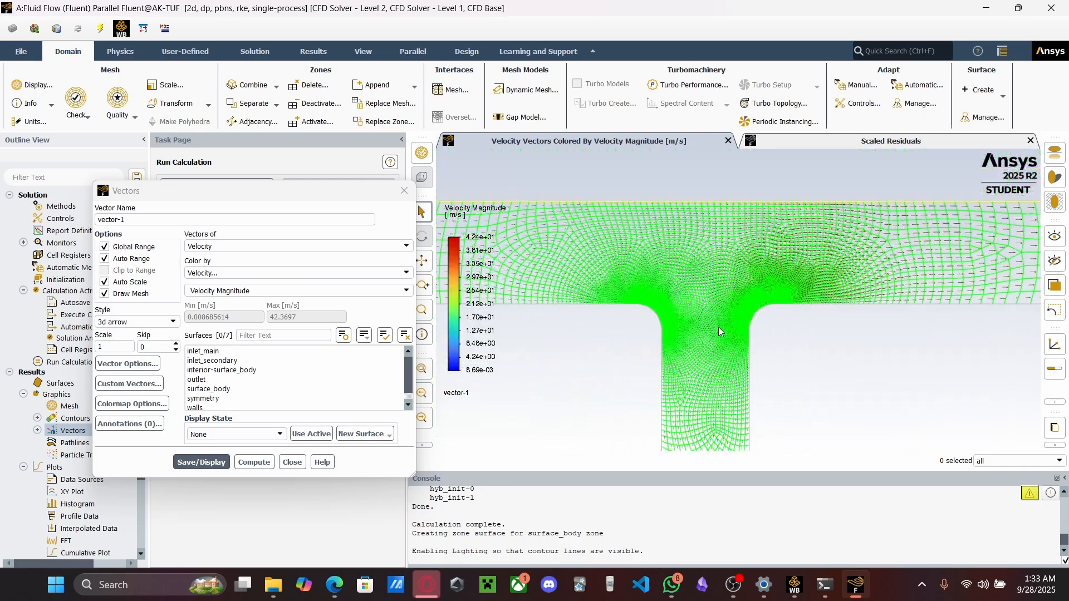
scroll(804, 331, "up", 5)
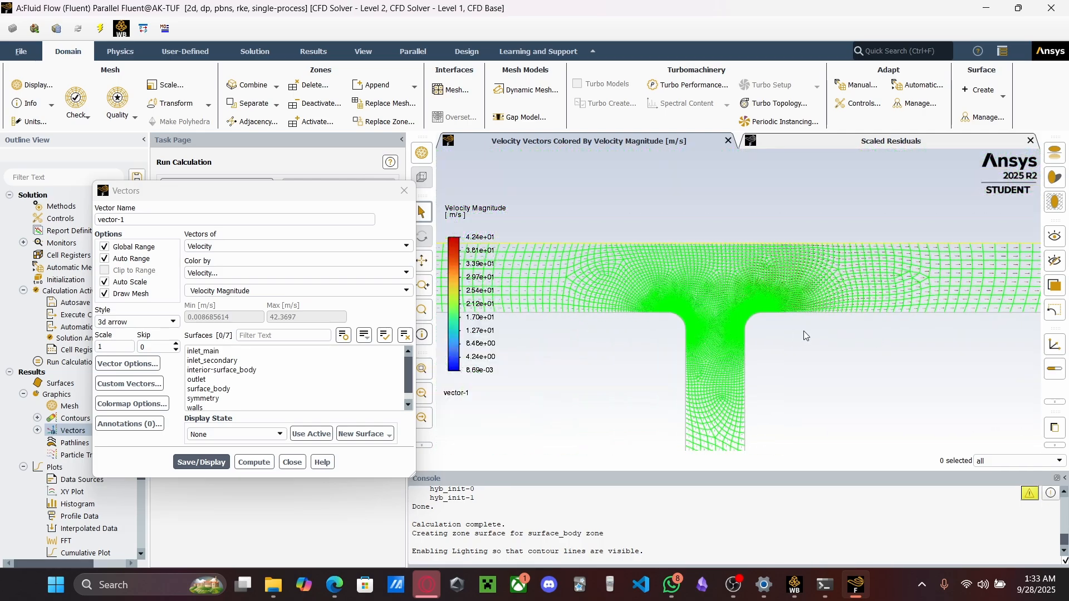
middle_click_drag(764, 342, 807, 259)
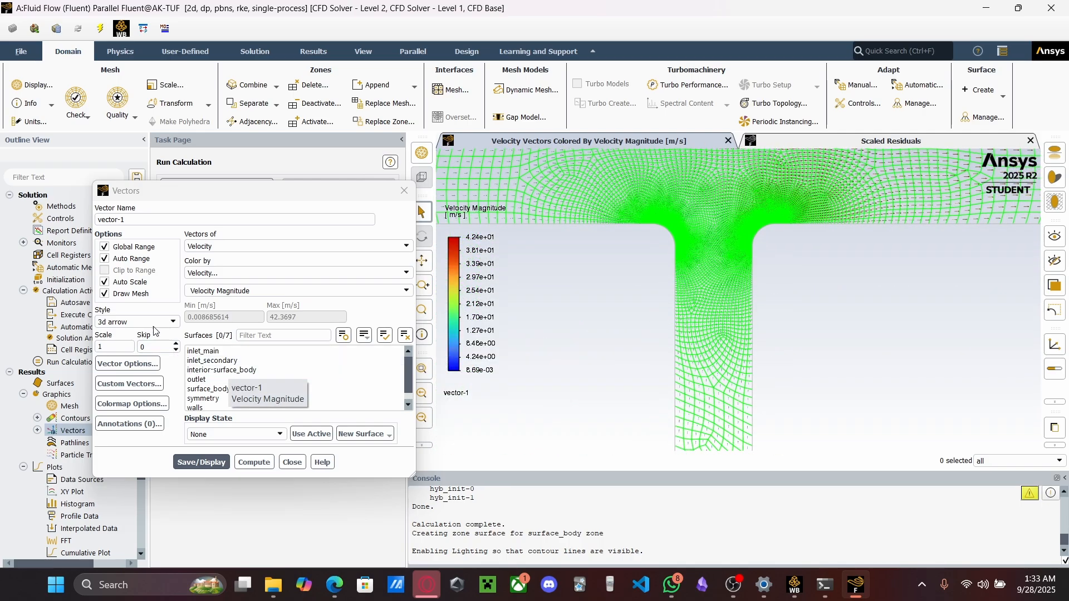
left_click(104, 294)
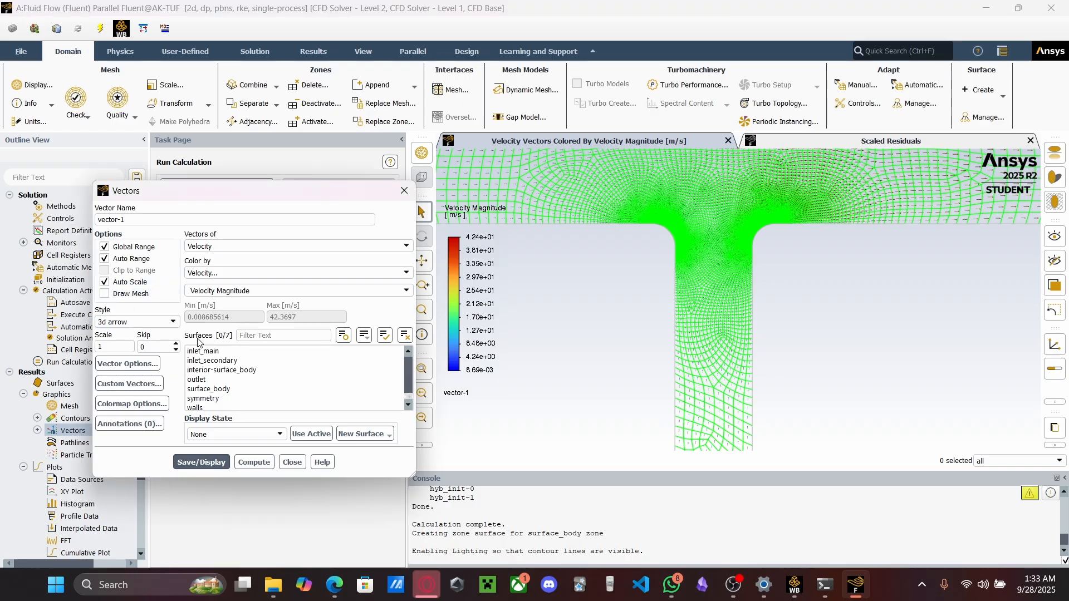
left_click(253, 462)
left_click(202, 462)
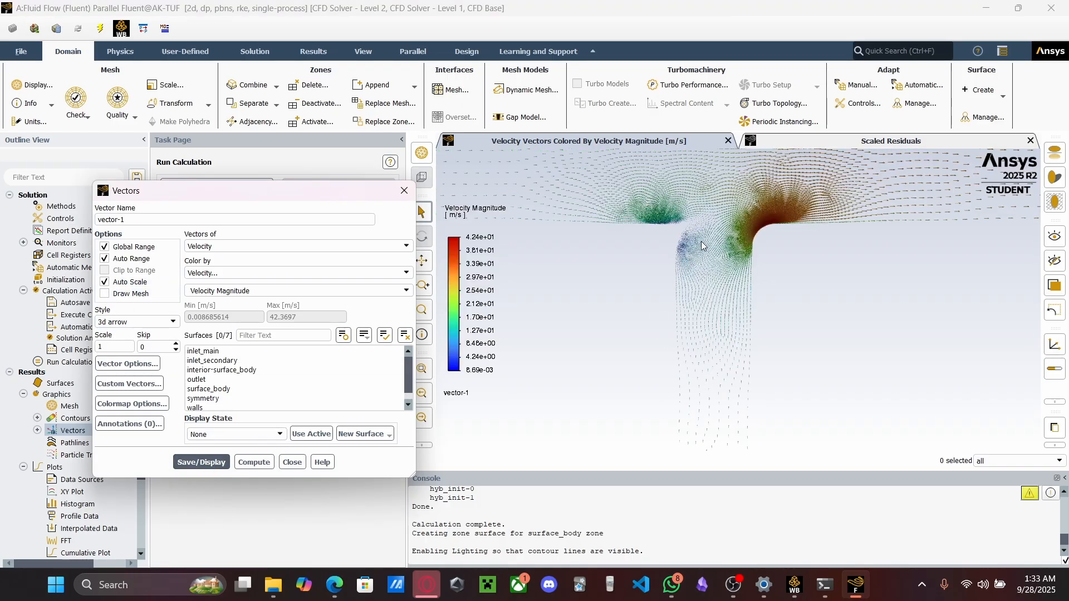
middle_click_drag(703, 245, 715, 324)
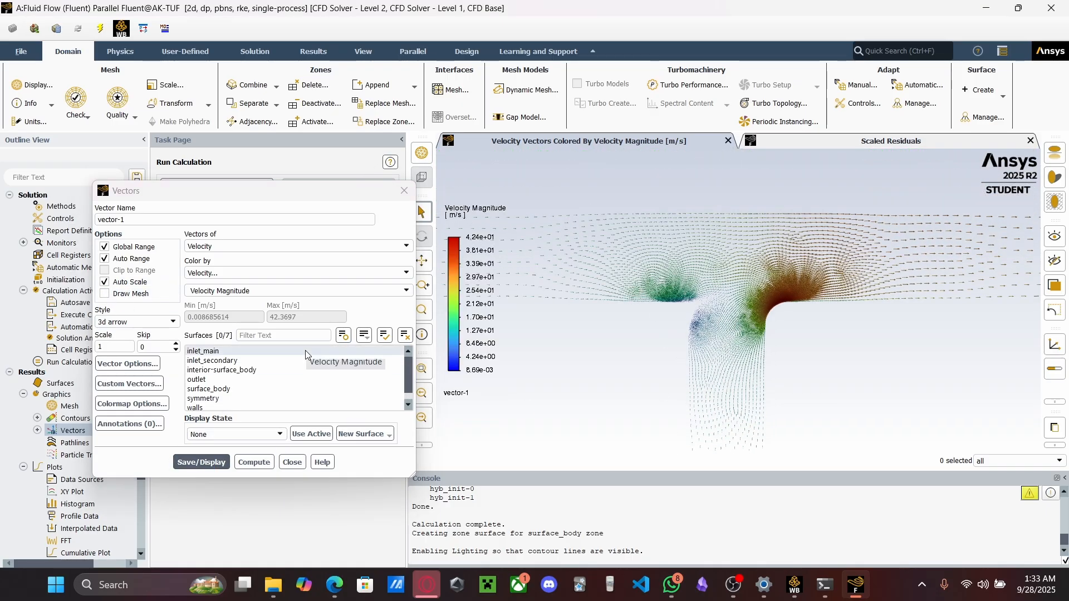
Set the vector scale to 5 and redraw the velocity vectors
left_click(113, 352)
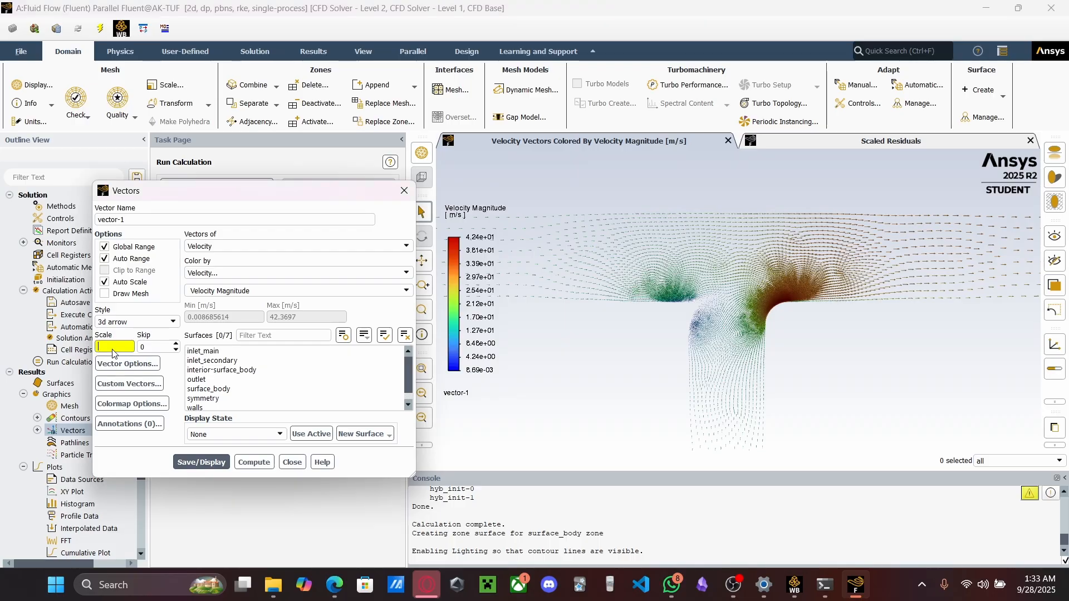
type("5")
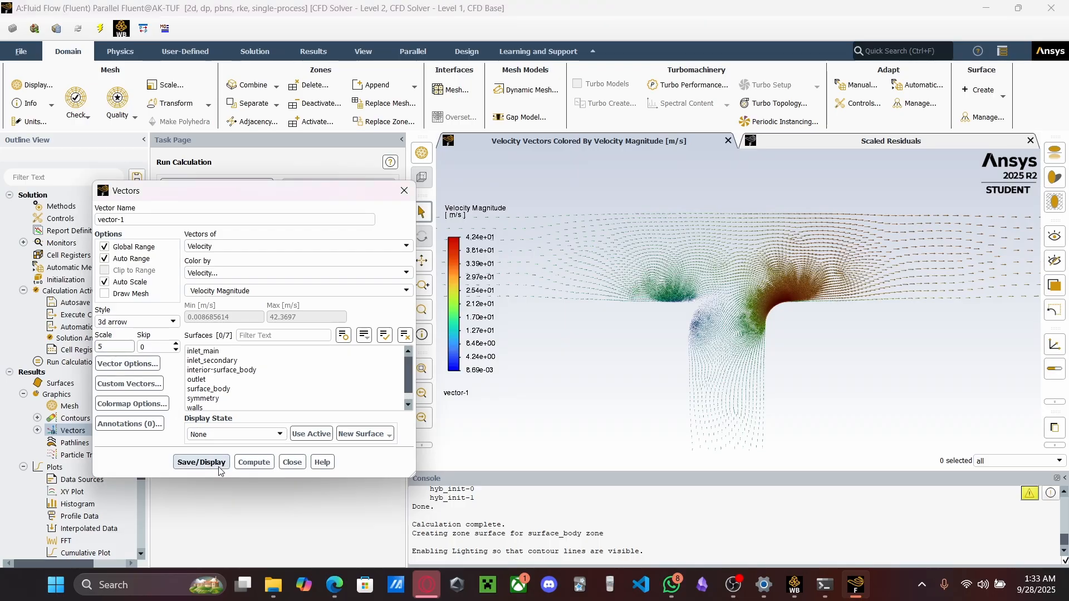
left_click(215, 463)
Zoom and pan around the junction vectors, then bring up the lab task PDF in Edge
scroll(747, 326, "down", 3)
scroll(748, 326, "up", 7)
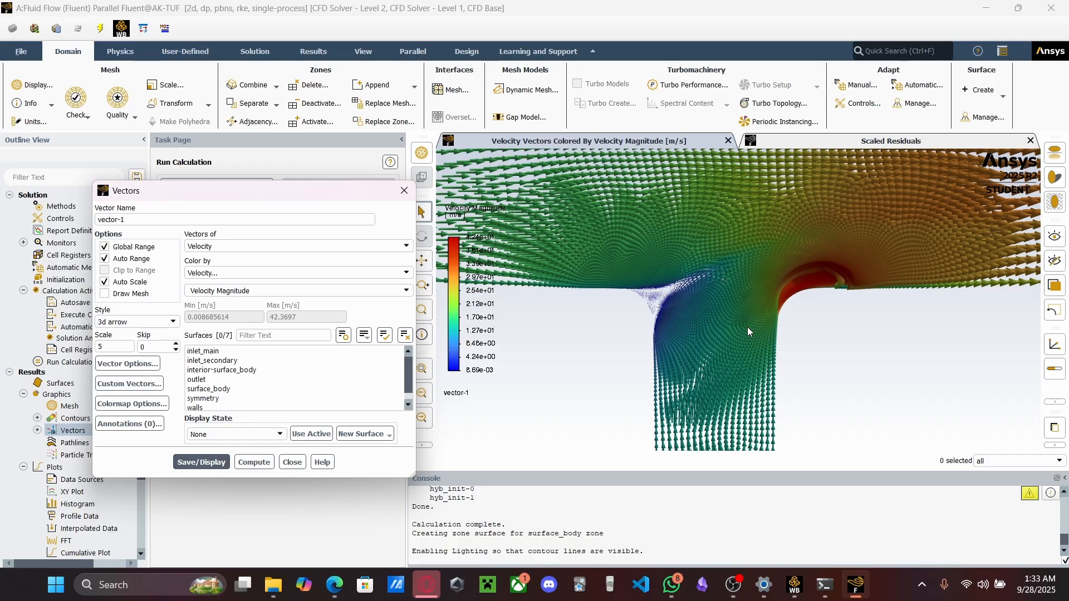
scroll(754, 308, "down", 3)
scroll(754, 309, "down", 5)
middle_click_drag(755, 308, 746, 266)
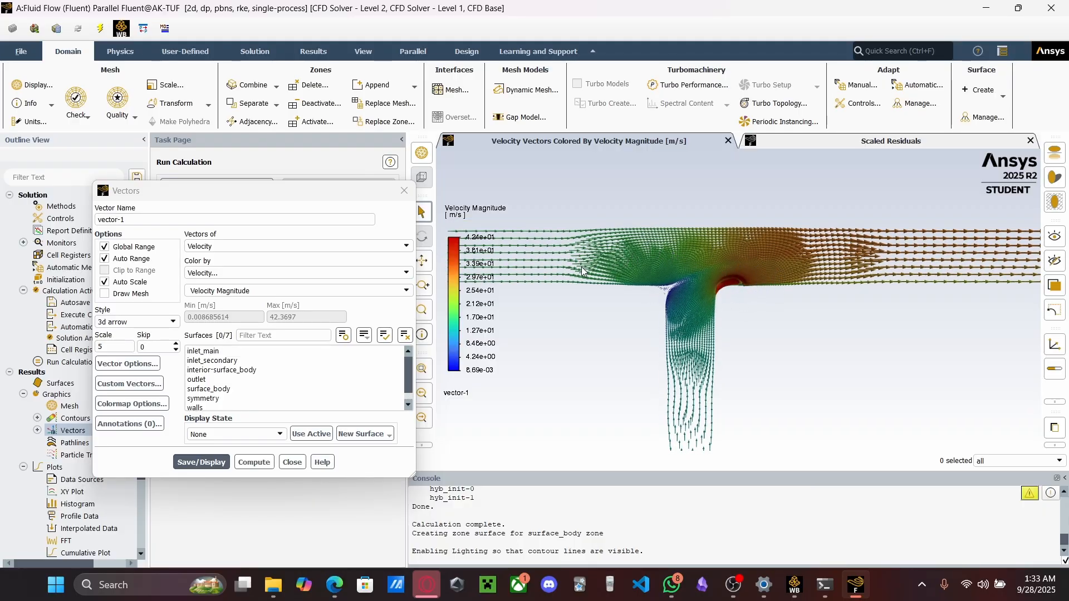
middle_click_drag(697, 386, 686, 339)
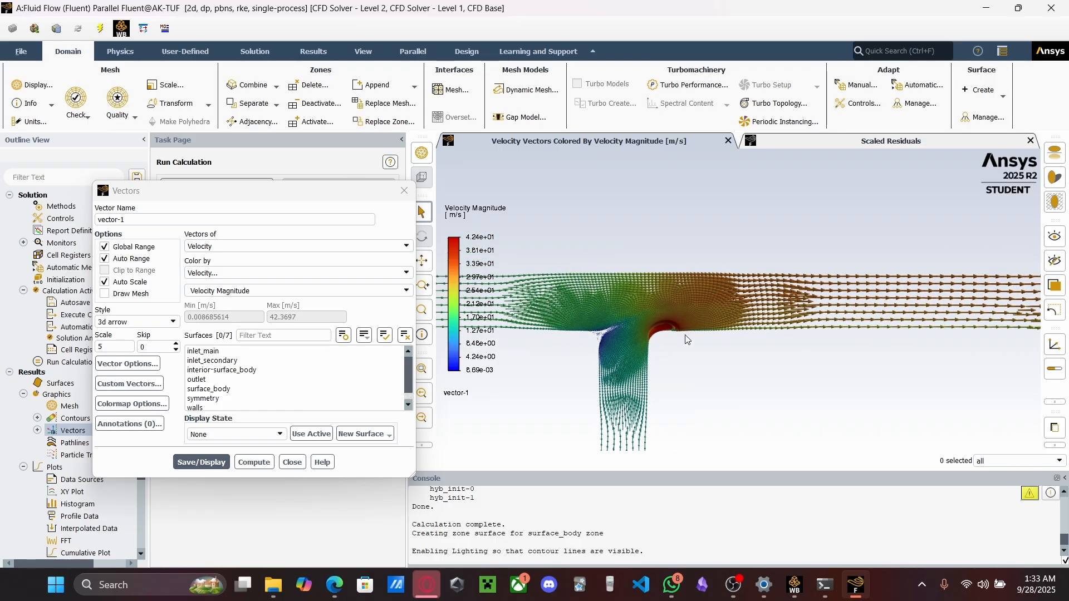
middle_click_drag(862, 329, 643, 352)
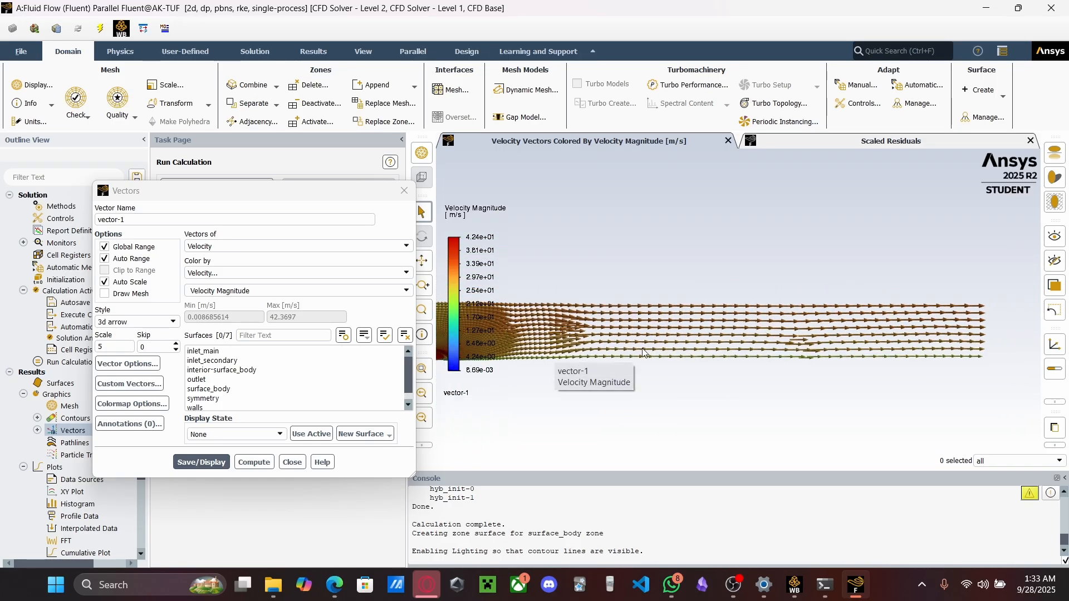
middle_click_drag(715, 332, 922, 338)
scroll(740, 276, "up", 1)
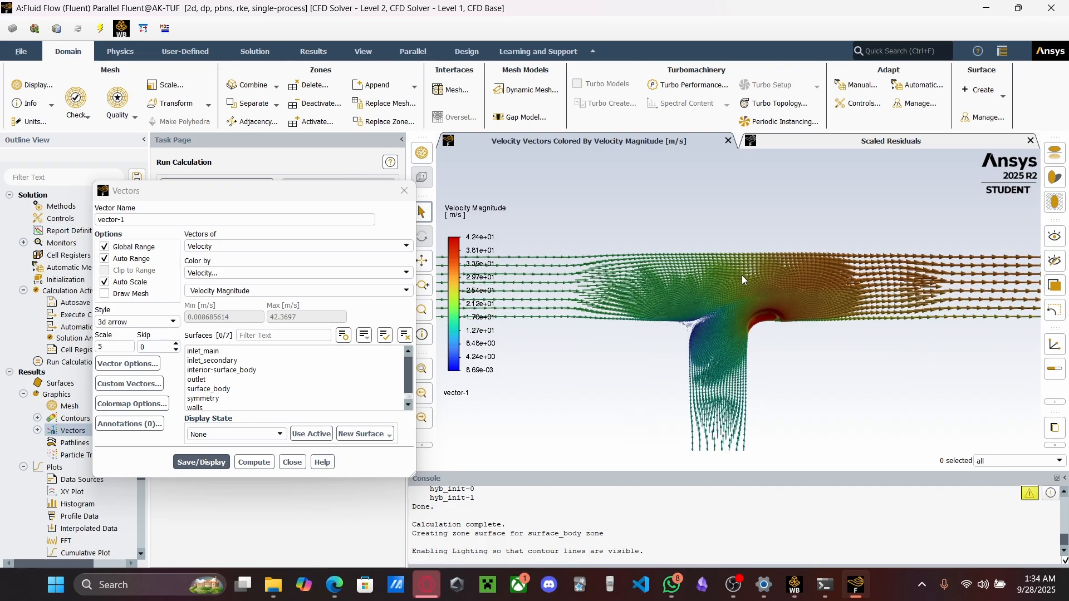
left_click(325, 587)
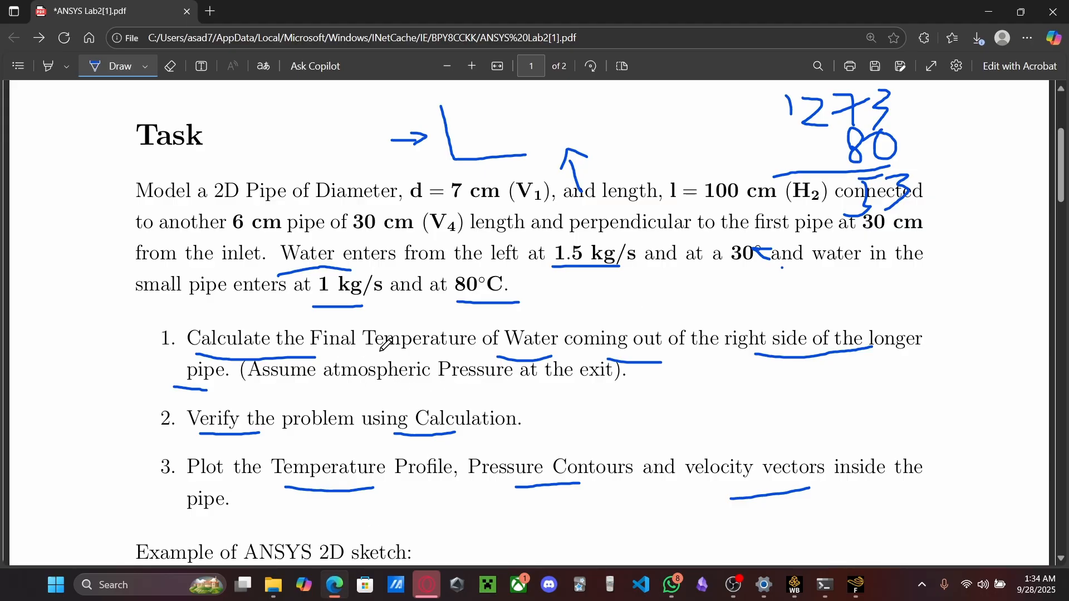
Draw checkmarks under Temperature, Contours and velocity vectors in task 3, then return to Fluent
mouse_move(341, 493)
left_mouse_down()
mouse_move(346, 513)
mouse_move(379, 490)
left_mouse_up()
left_click_drag(523, 501, 573, 472)
left_click_drag(703, 497, 759, 464)
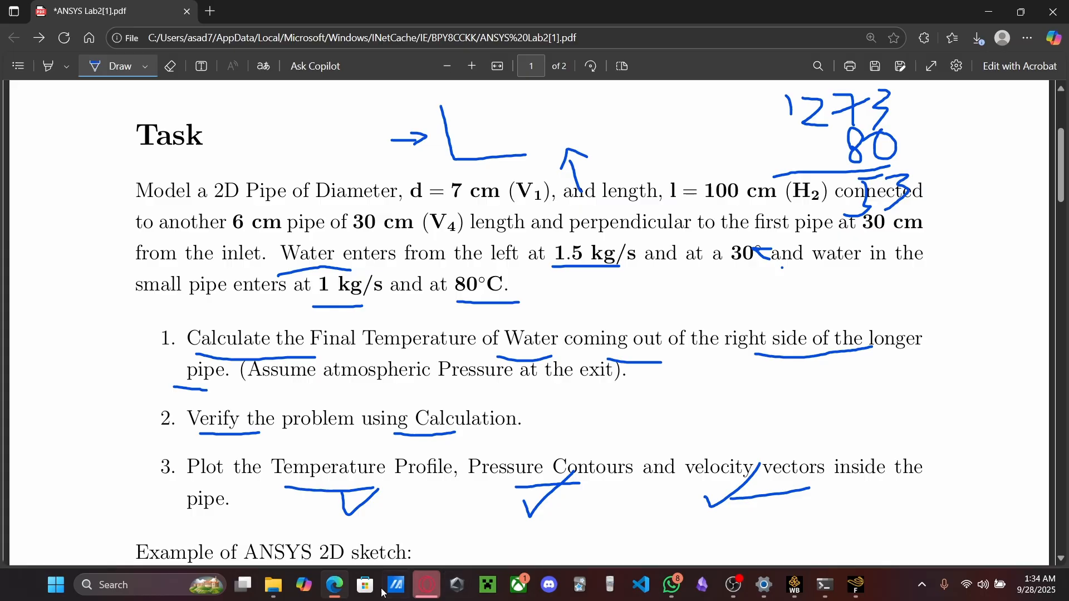
left_click(340, 595)
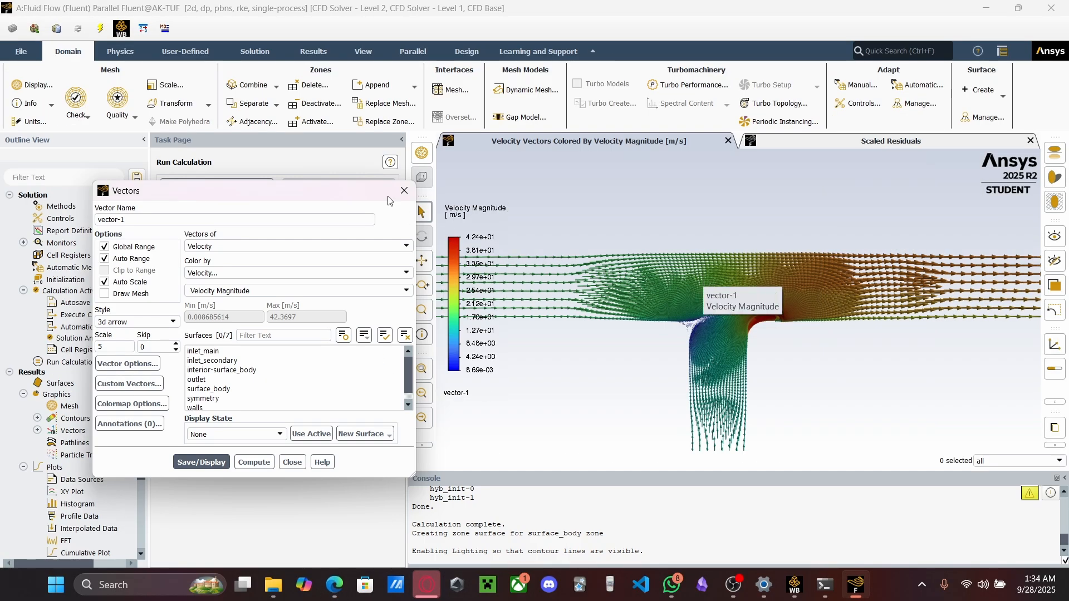
Close the Vectors dialog and open the Surfaces list showing the seven defined surfaces
left_click_drag(374, 198, 735, 166)
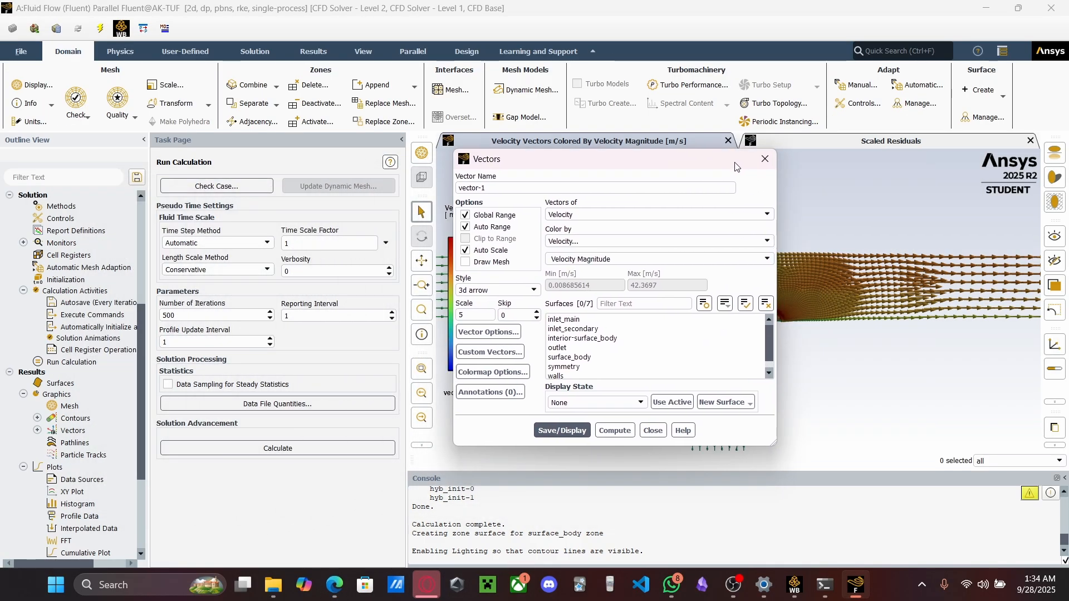
scroll(33, 359, "down", 2)
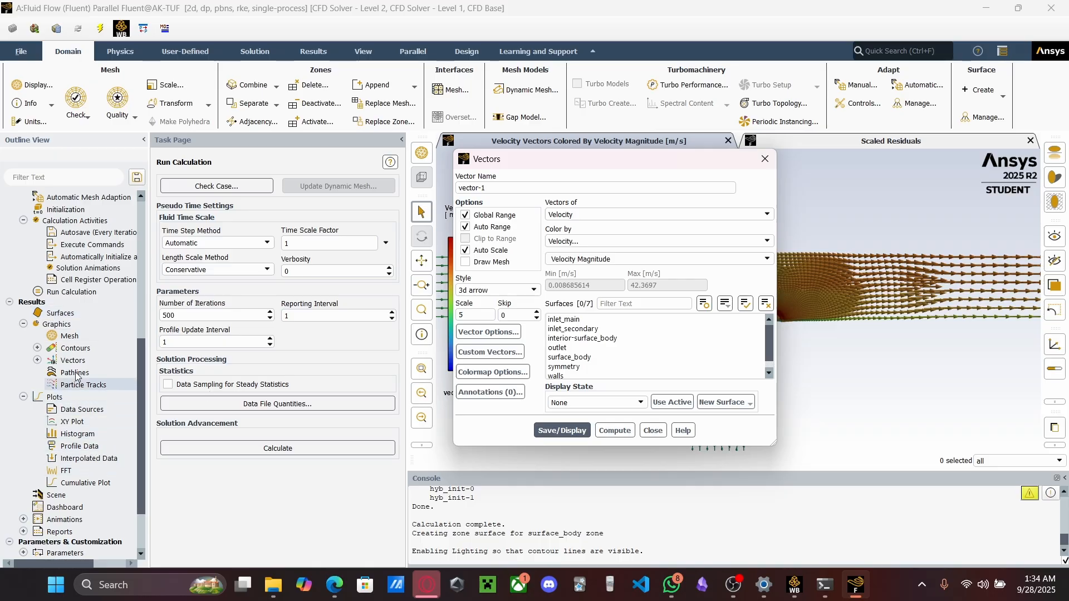
left_click(52, 316)
double_click(52, 316)
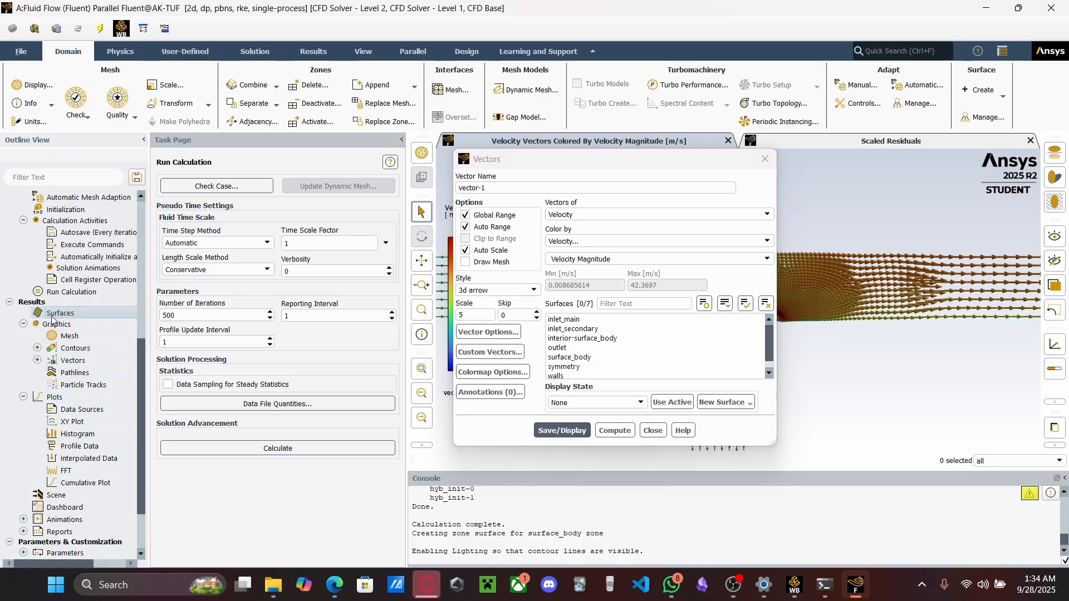
left_click(765, 160)
left_click_drag(376, 296, 502, 140)
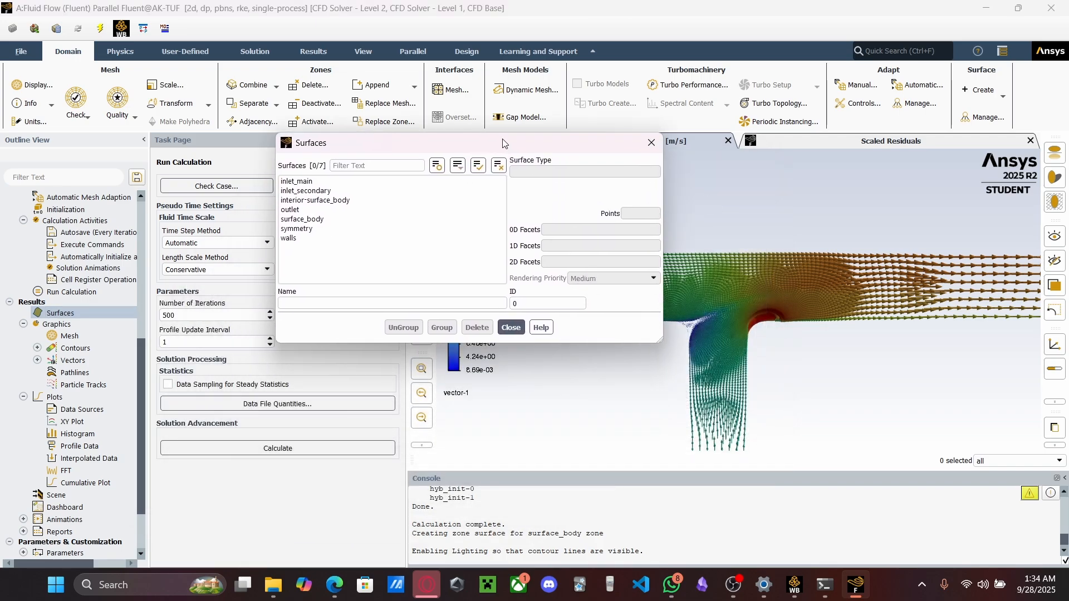
Select the outlet surface to review its details, then close the Surfaces dialog
left_click(302, 202)
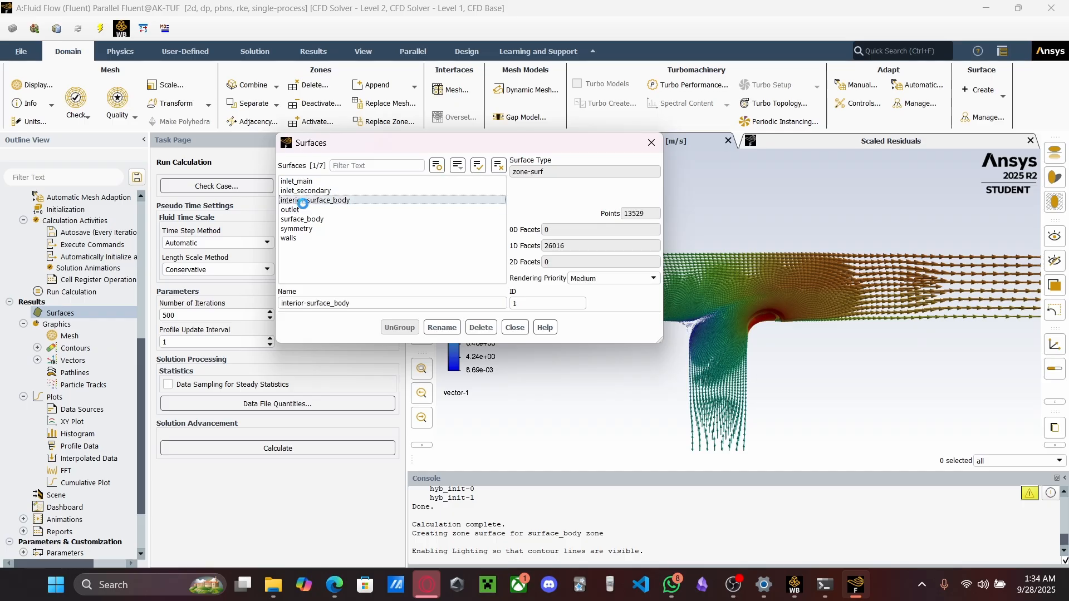
left_click(304, 210)
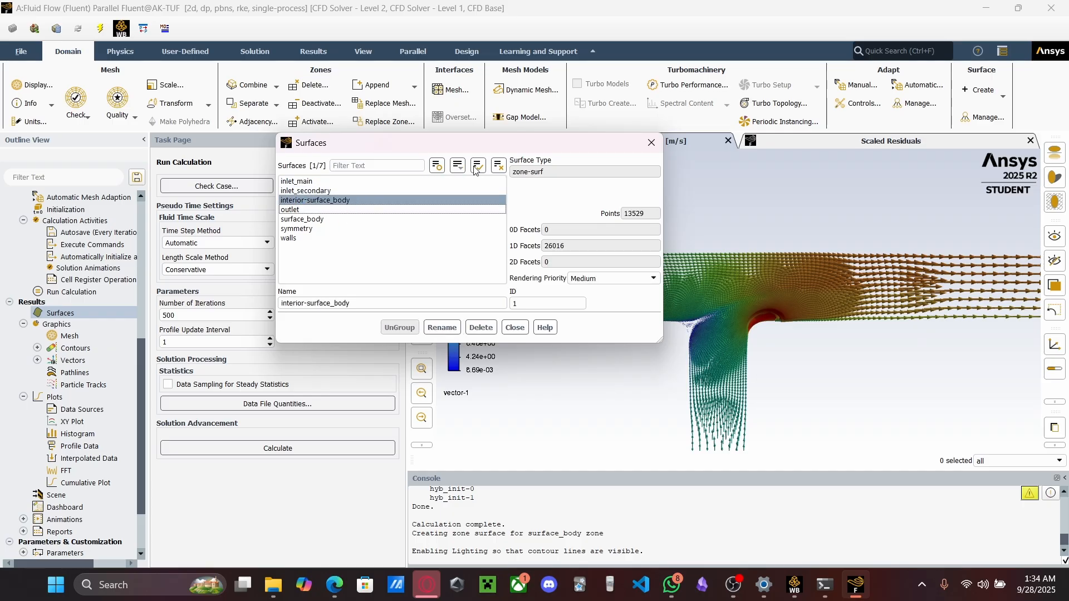
left_click(499, 165)
left_click(296, 210)
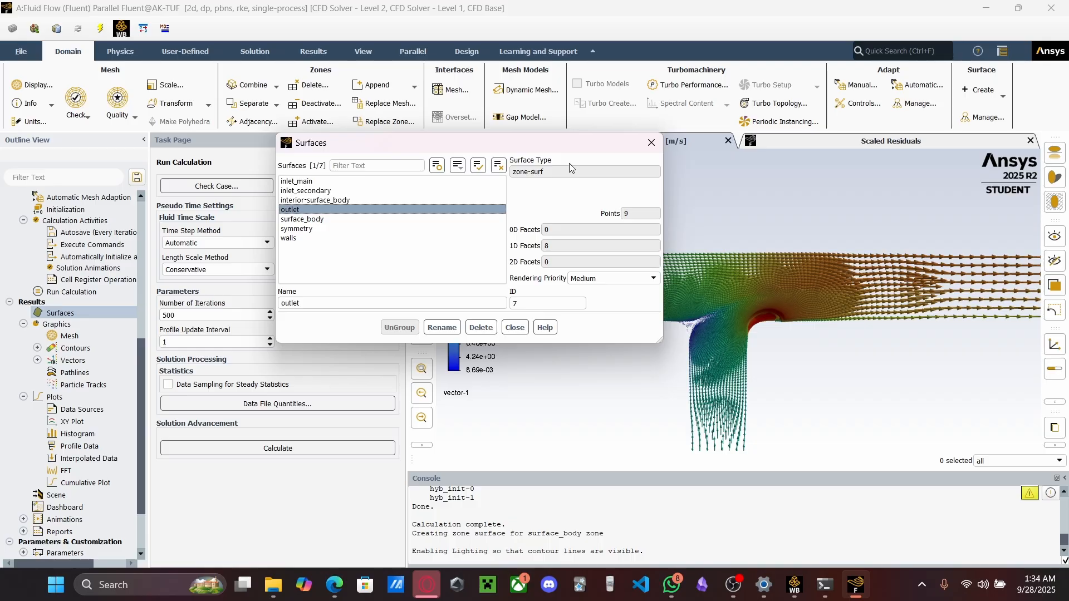
left_click(651, 142)
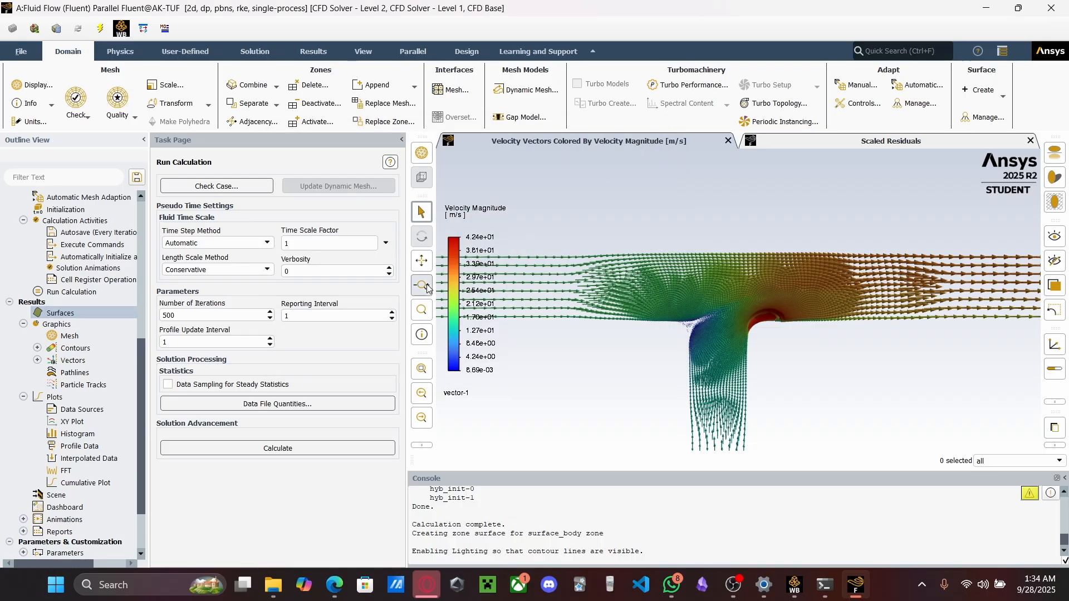
Expand the Animations and Reports branches in the Outline View
scroll(86, 511, "down", 2)
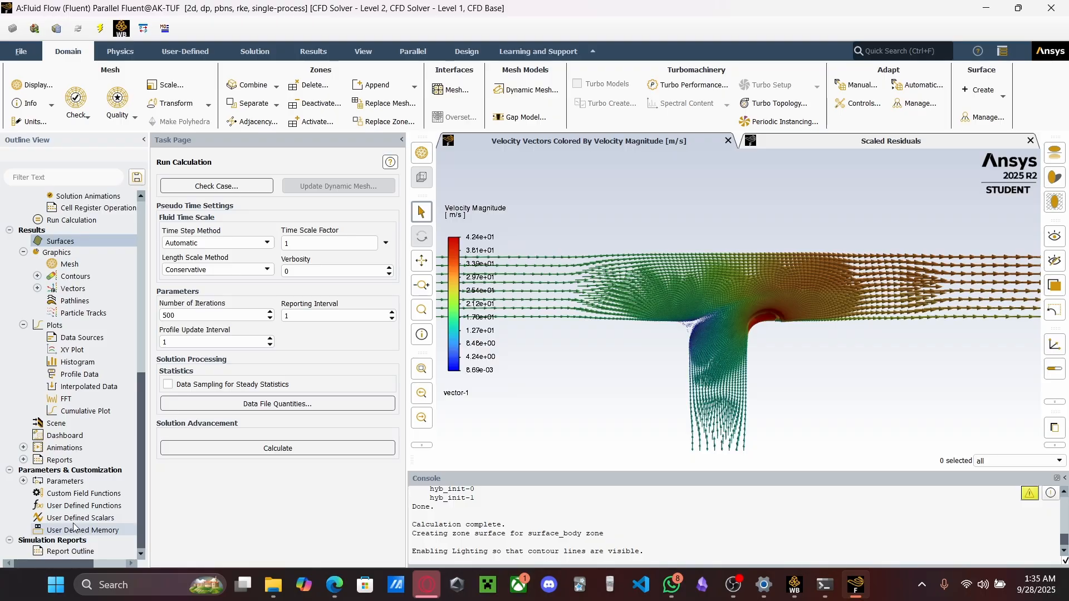
left_click(23, 448)
scroll(22, 467, "down", 1)
left_click(23, 461)
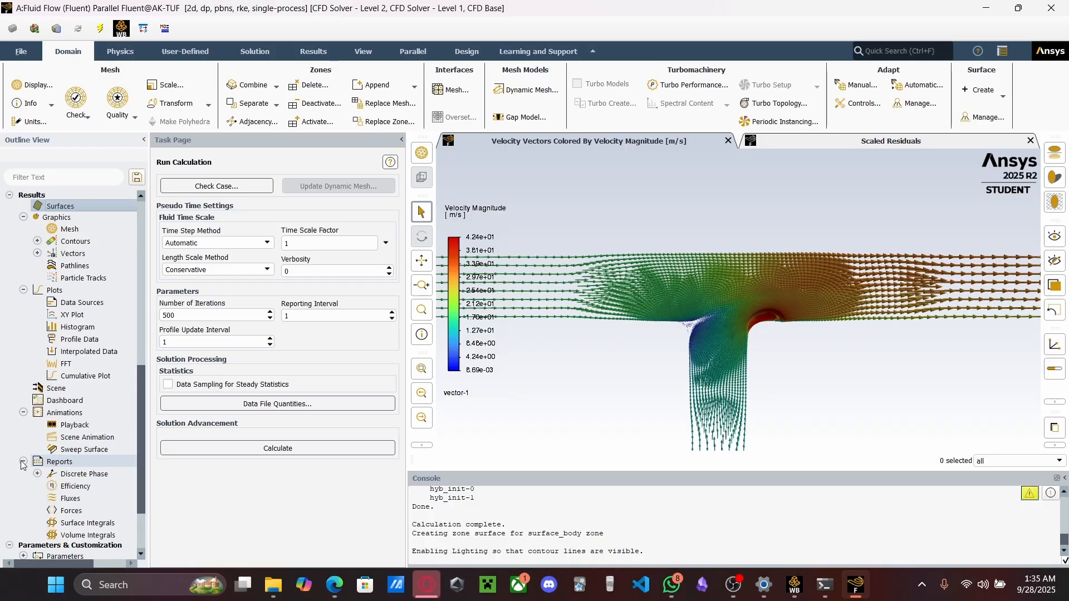
scroll(86, 504, "down", 1)
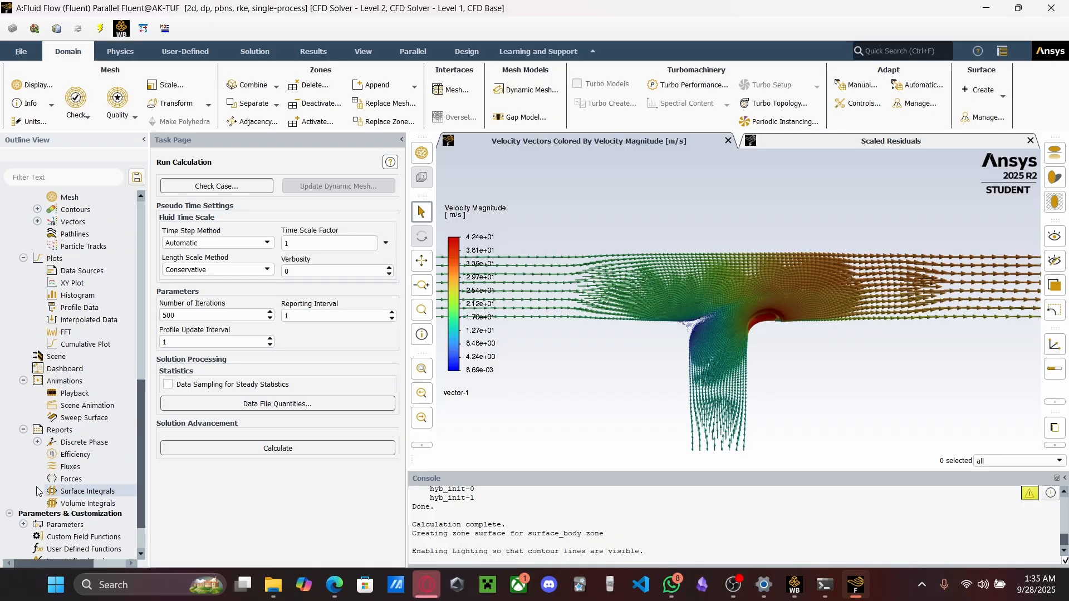
Report the Area-Weighted Average Temperature on outlet, giving 324.5532 K, and highlight the result
double_click(85, 490)
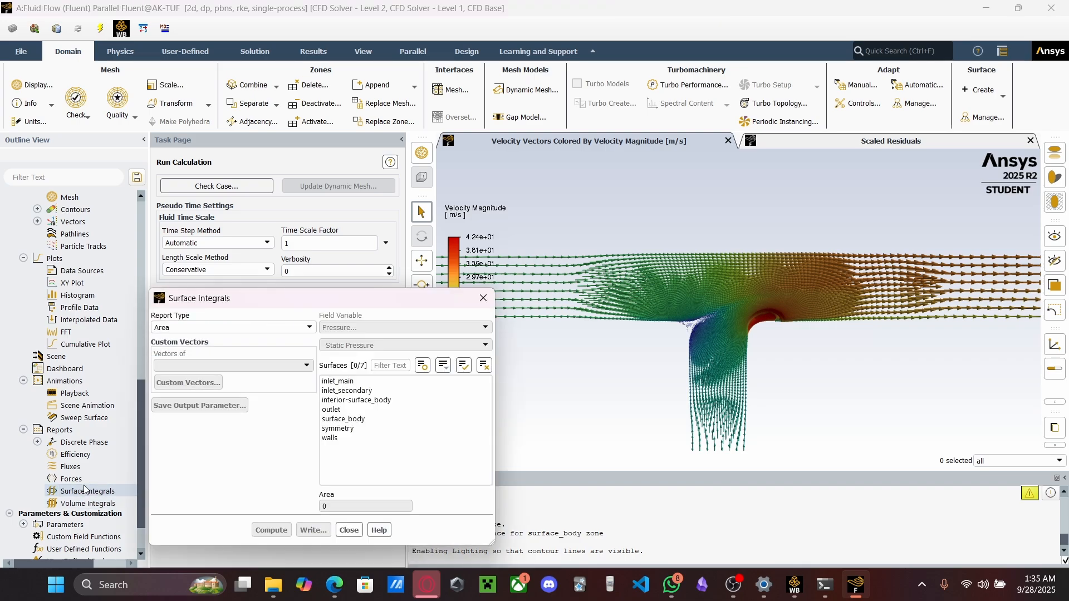
left_click_drag(325, 289, 563, 152)
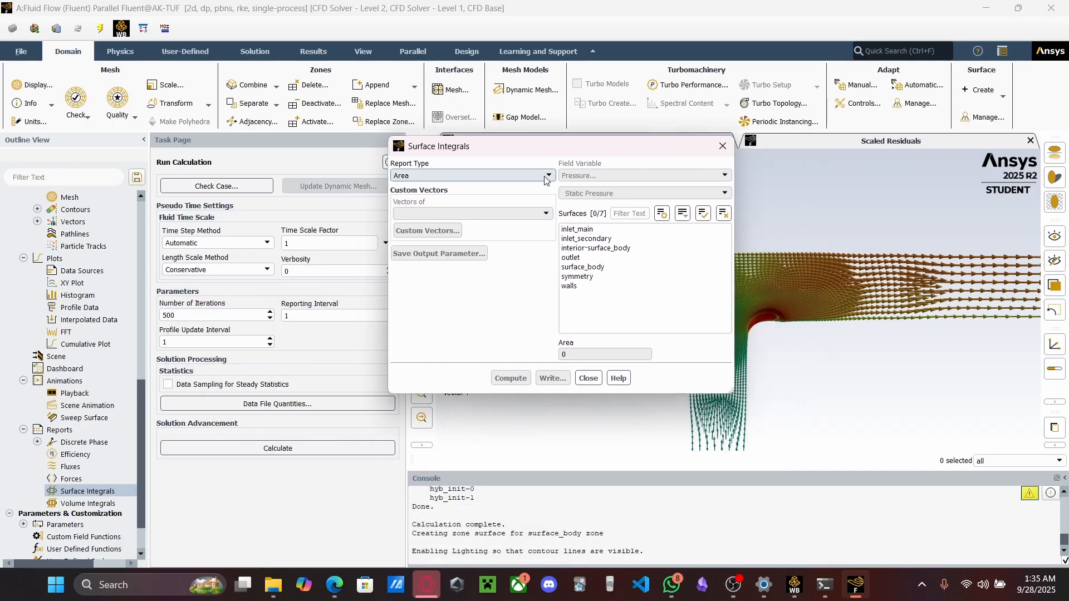
left_click(462, 176)
left_click(454, 197)
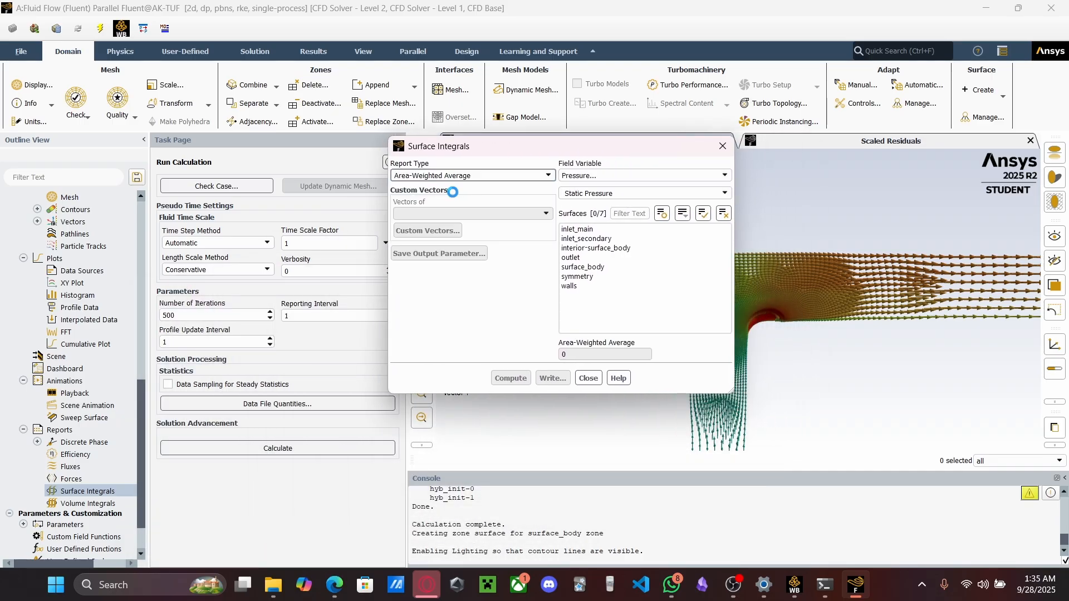
left_click(639, 176)
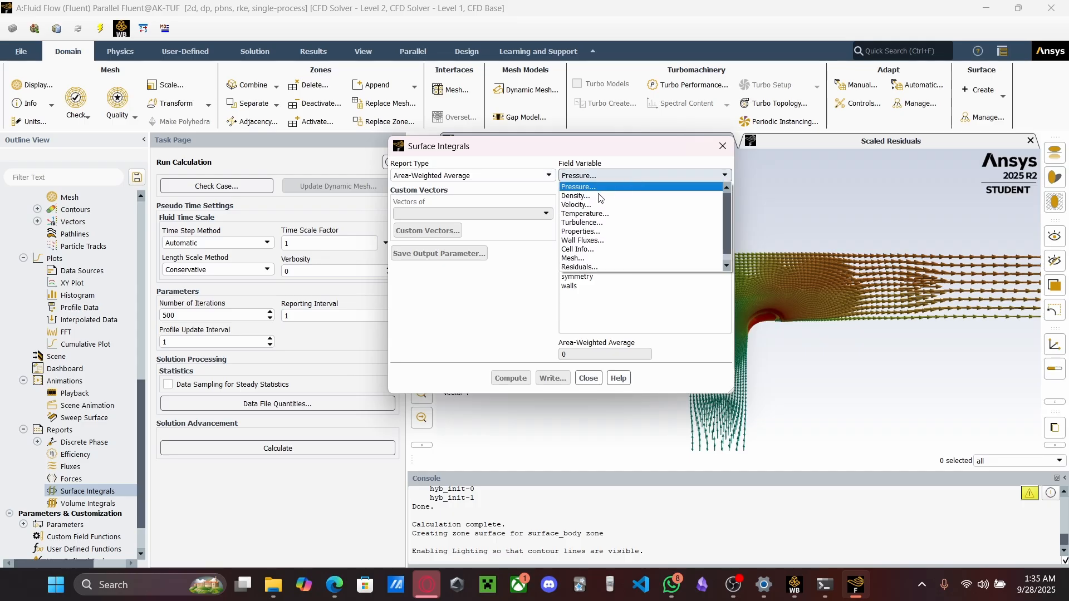
left_click(574, 214)
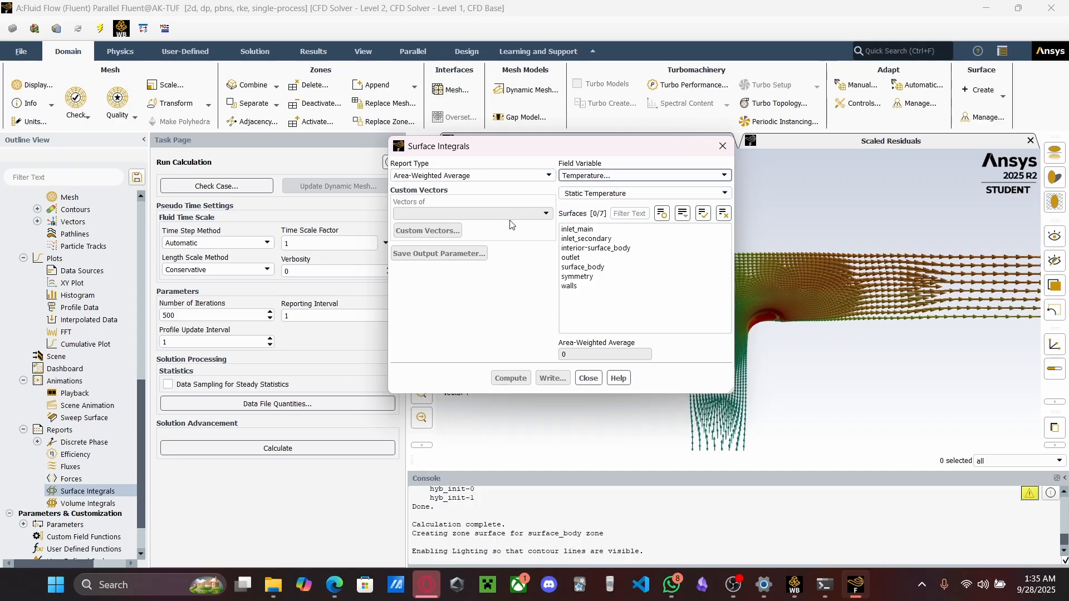
left_click(576, 257)
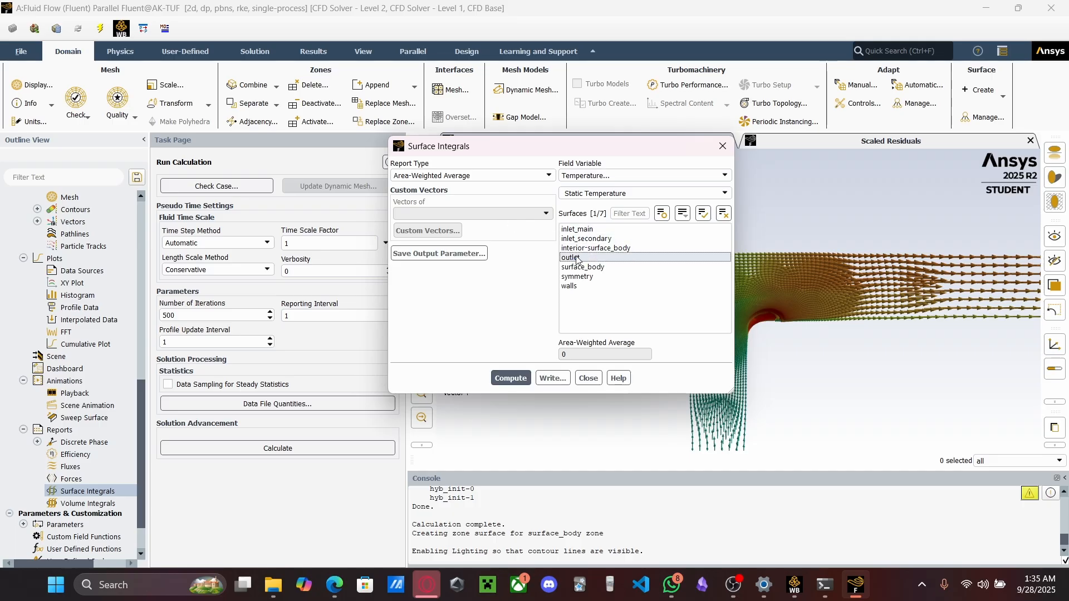
left_click(511, 378)
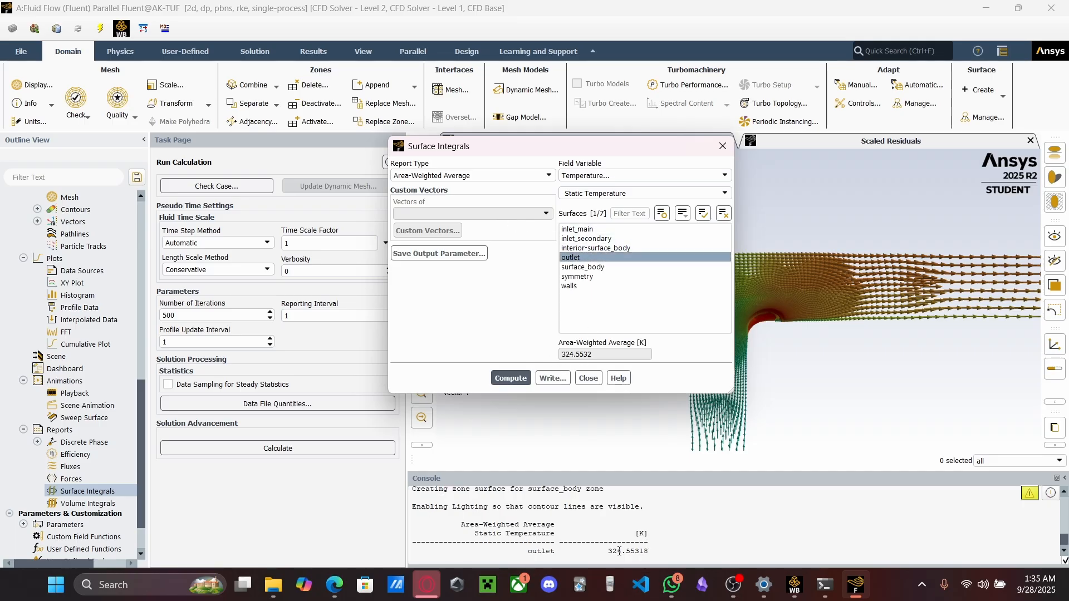
left_click_drag(610, 553, 666, 557)
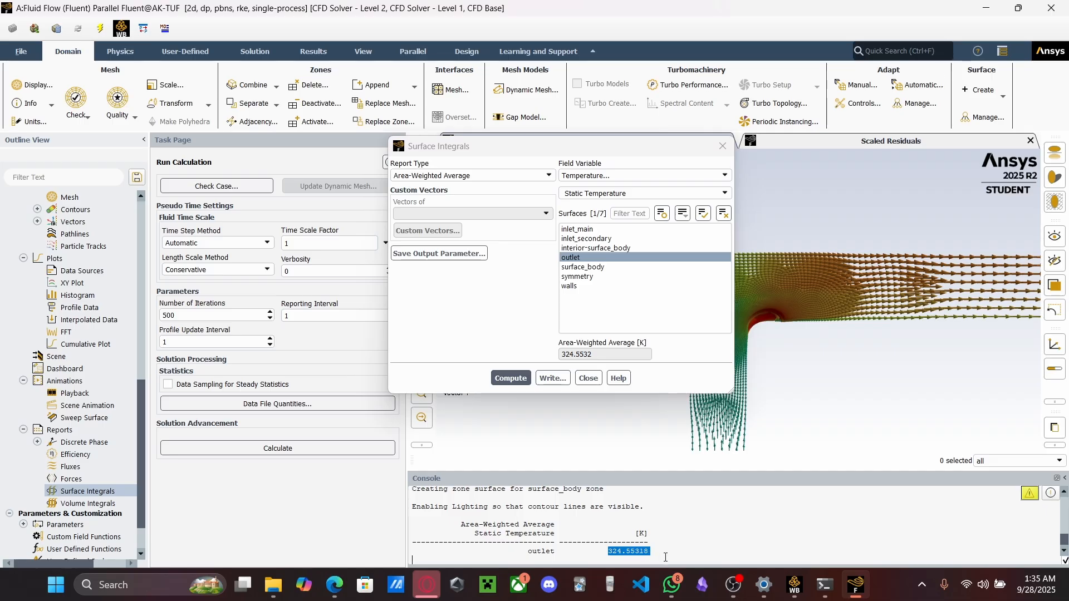
Launch the fx-991ES PLUS C Emulator through the system app search for 'fx'
key("super")
type("calc")
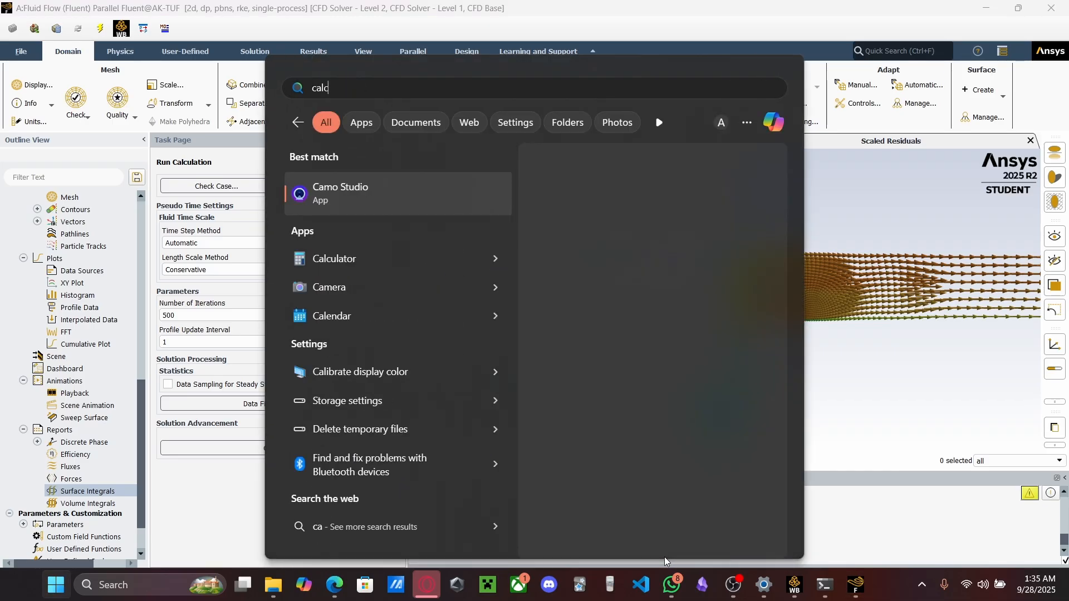
key("BackSpace")
key("BackSpace")
key("BackSpace")
key("BackSpace")
key("BackSpace")
type("fx")
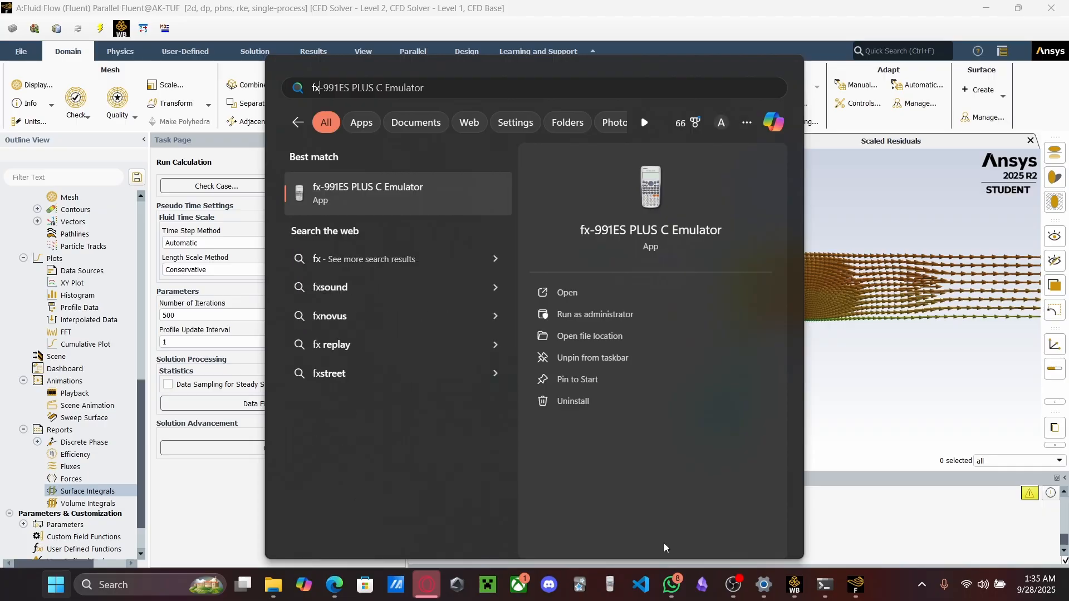
key("Return")
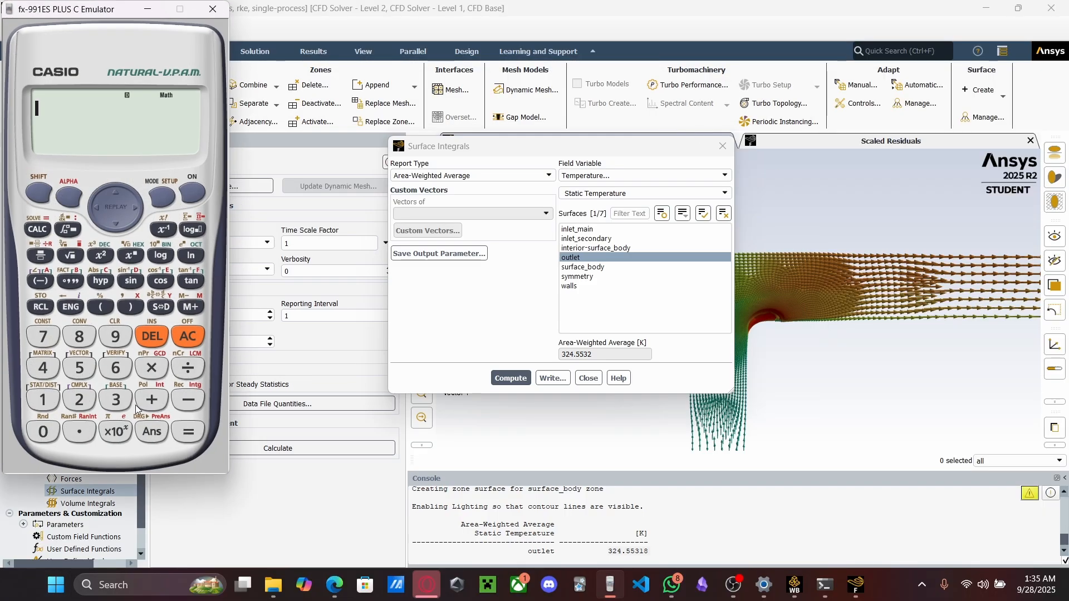
Compute 324.5332 − 273.15 = 51.3832 °C, then return to the lab PDF
left_click(116, 400)
left_click(67, 402)
left_click(50, 370)
left_click(80, 435)
left_click(79, 368)
left_click(116, 400)
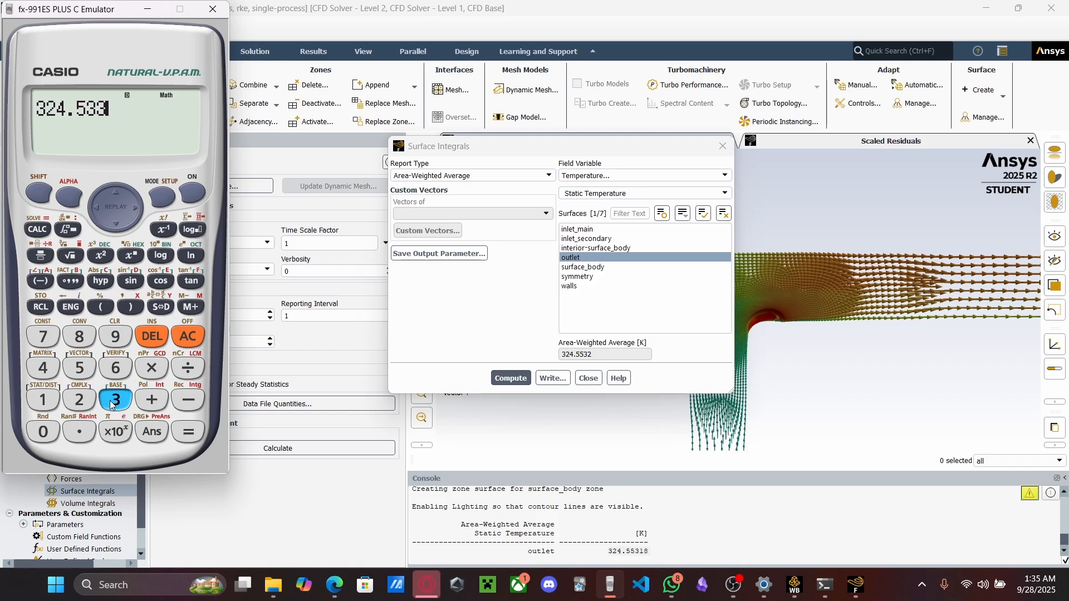
left_click(116, 400)
left_click(79, 400)
left_click(79, 400)
left_click(43, 336)
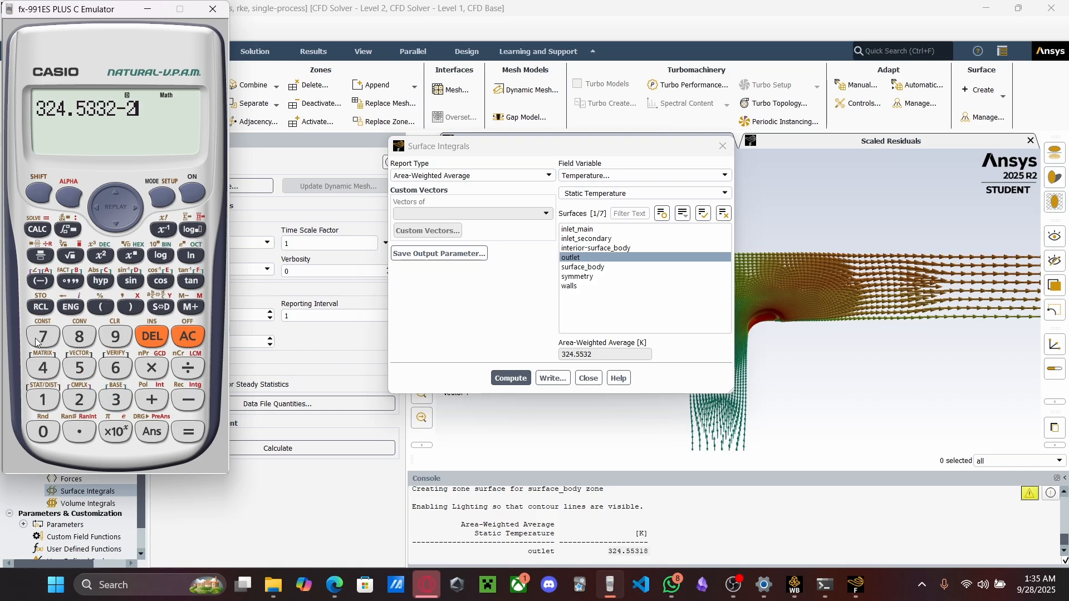
left_click(116, 400)
left_click(79, 432)
left_click(49, 411)
left_click(79, 368)
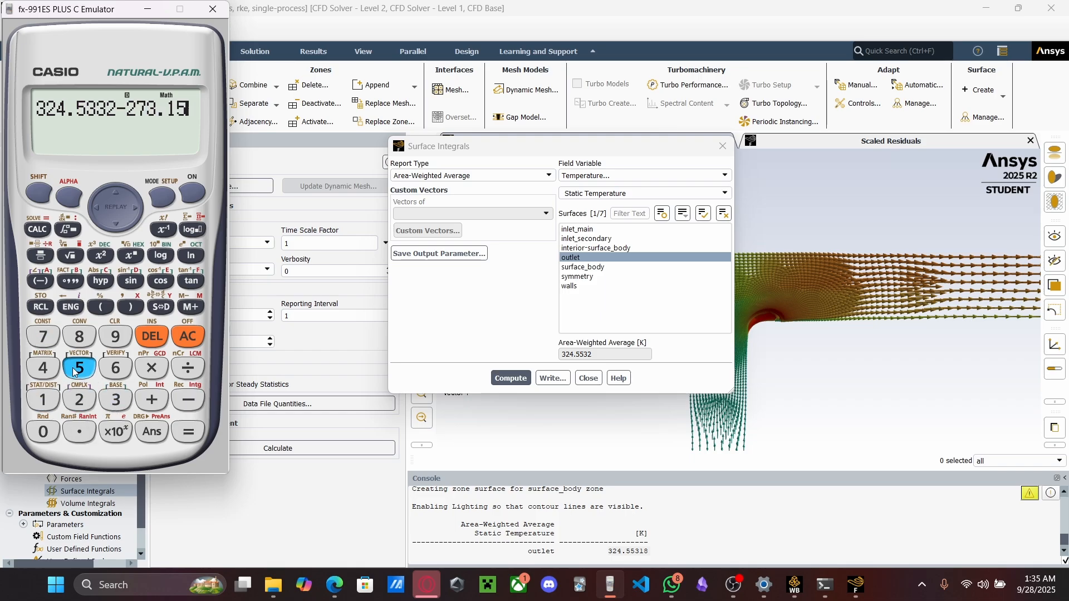
left_click(189, 432)
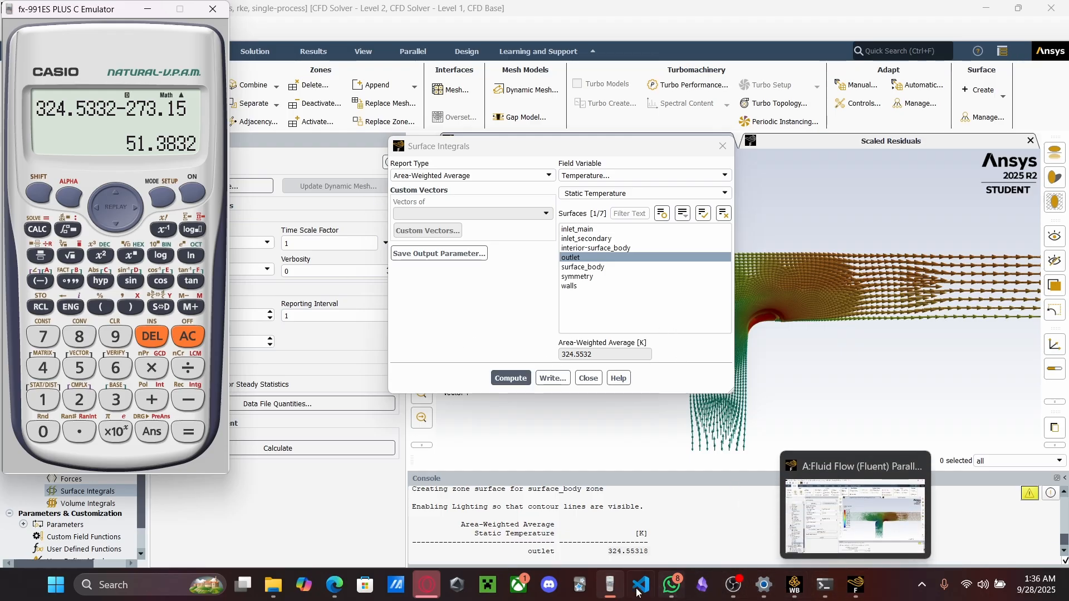
left_click(334, 584)
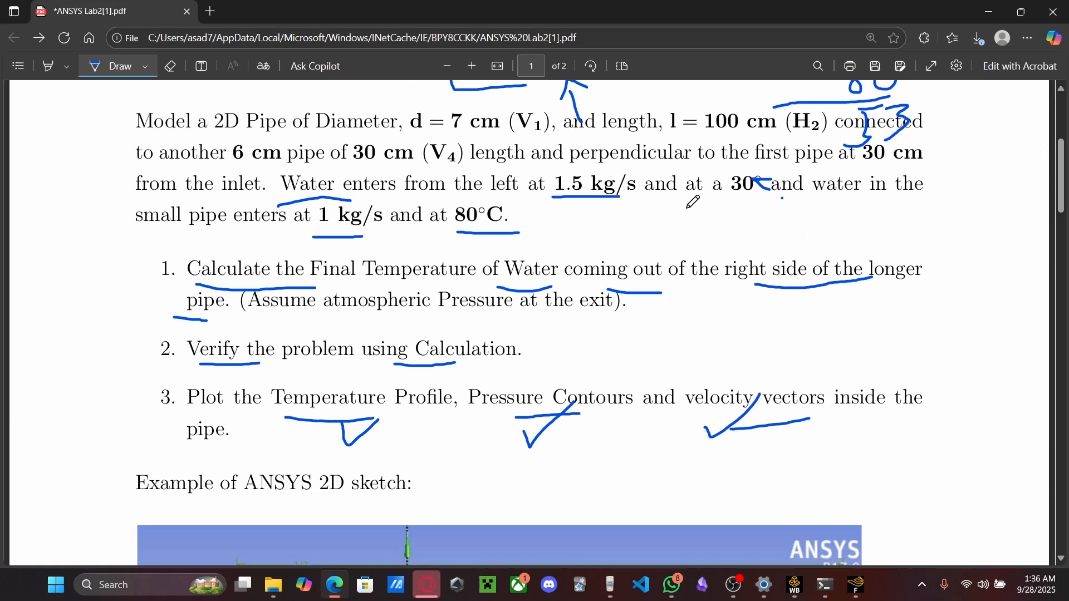
Add the text note To=(1.5*30)+(1*80)/(1.5+1)= below the inlet data
left_click(202, 66)
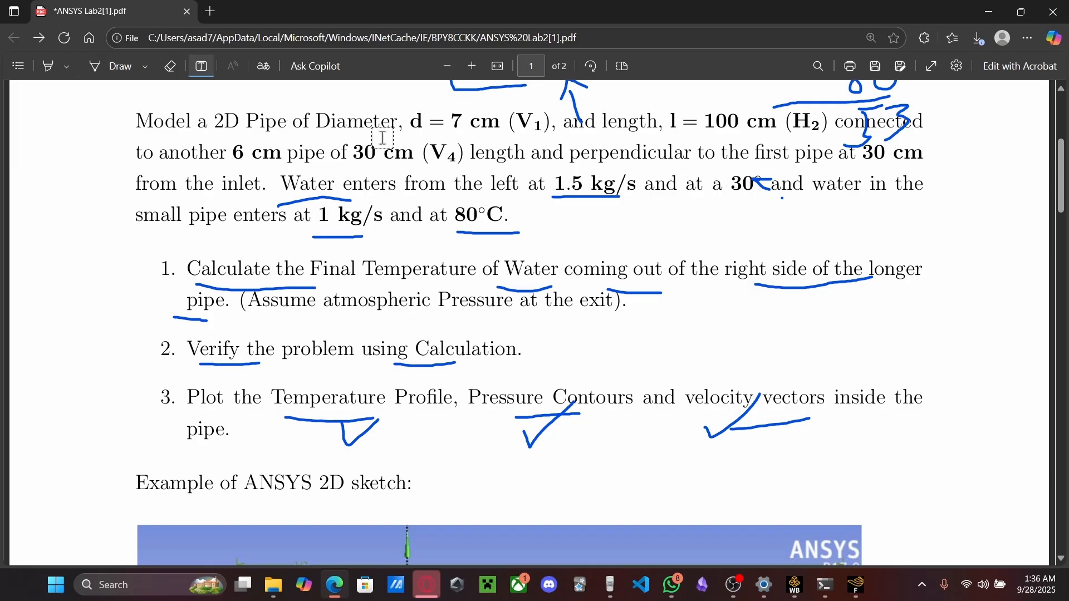
left_click(593, 226)
type("T")
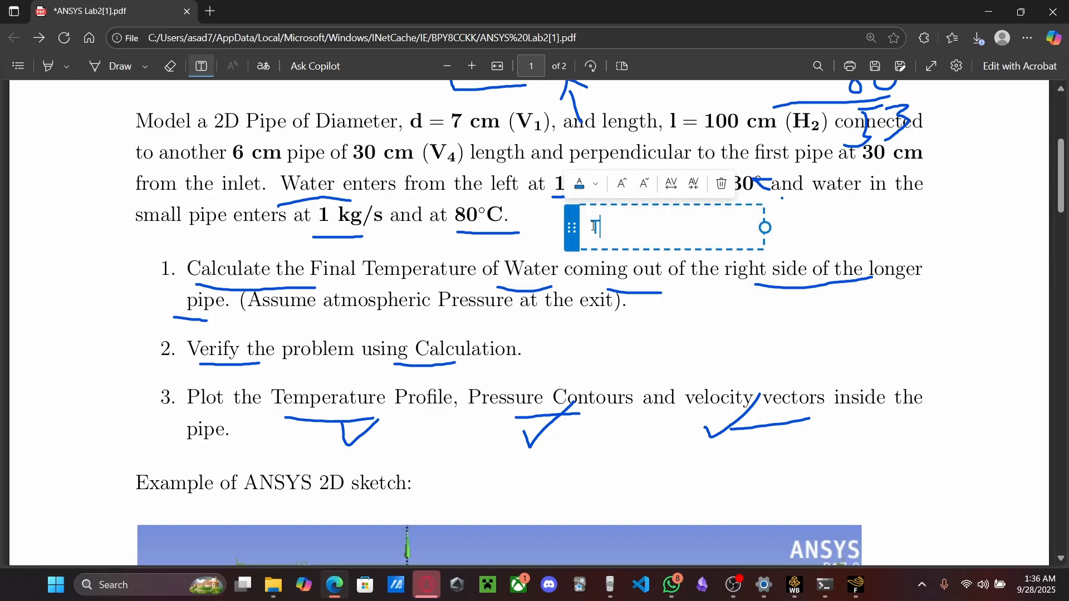
type("o")
type("=")
type("1.5")
key("BackSpace")
key("BackSpace")
key("BackSpace")
type("()/()")
key("Left")
key("Left")
key("Left")
type("1.")
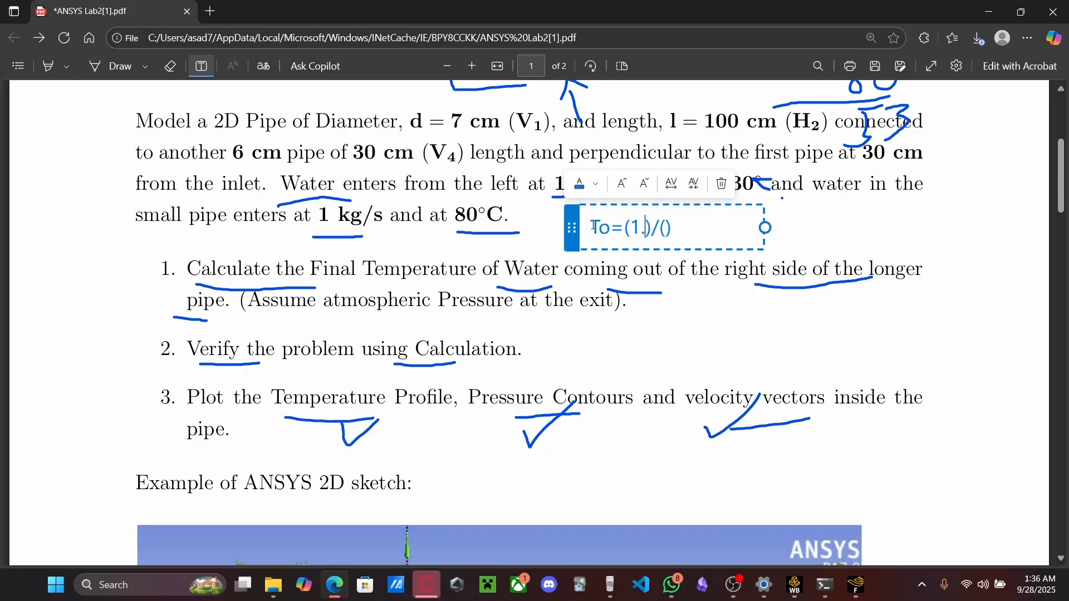
type("5*30")
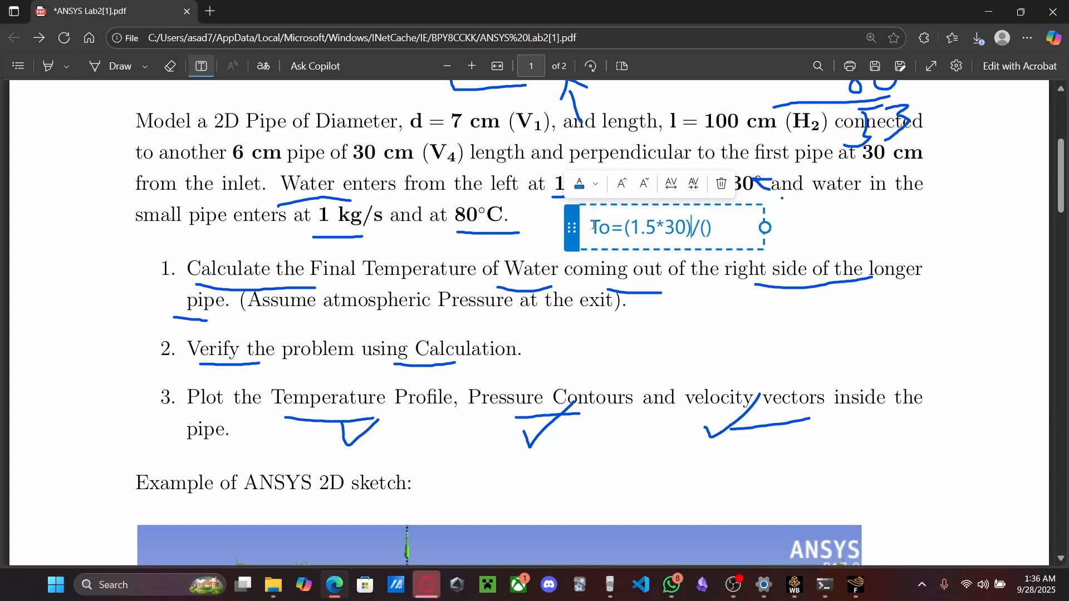
type("+(1*80)/(")
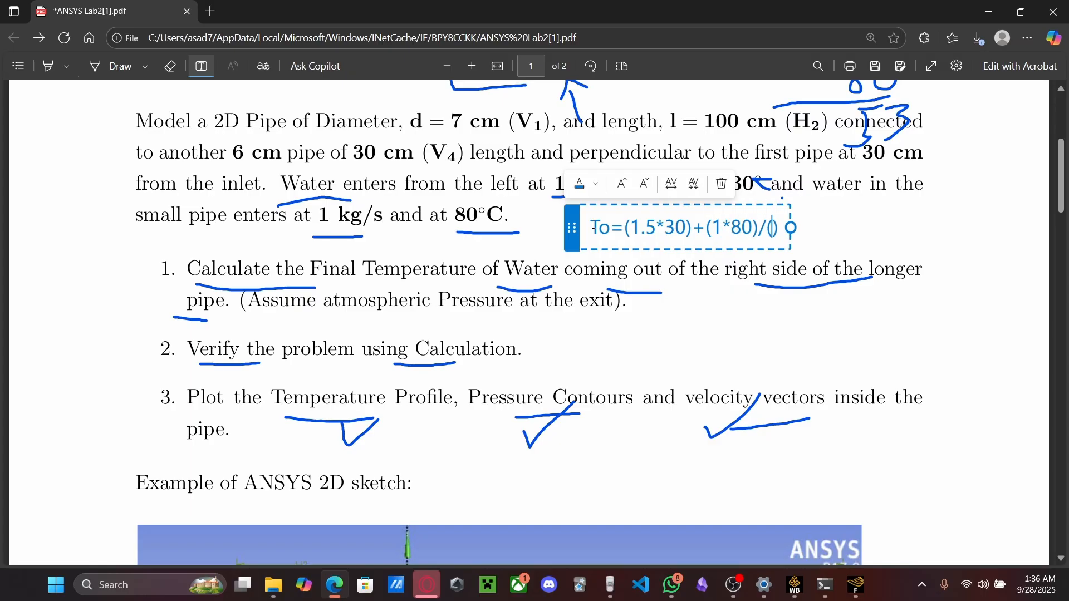
type("1.5+1")
key("End")
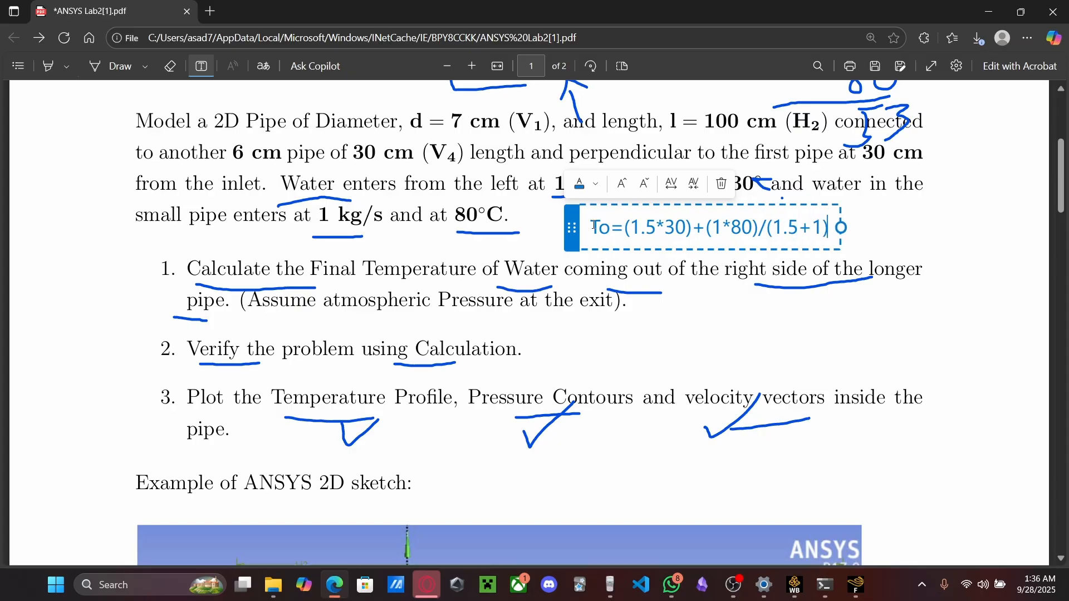
type("=")
left_click(611, 585)
Evaluate (1.5×30+1×80)/(1.5+1) on the calculator, giving 50
left_click(188, 336)
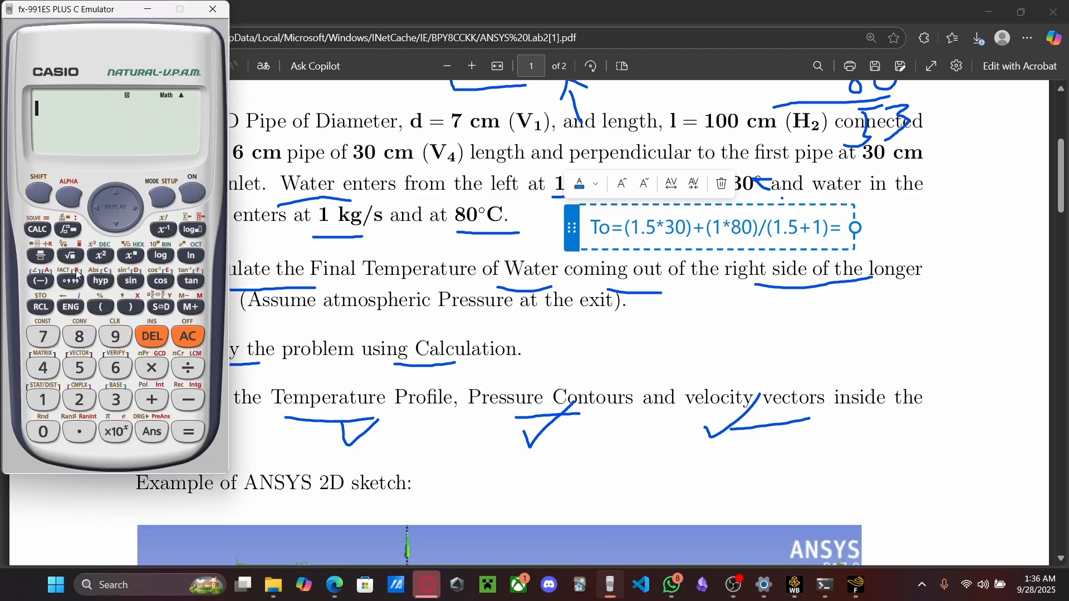
left_click(44, 256)
type("1.5*")
type("30+1")
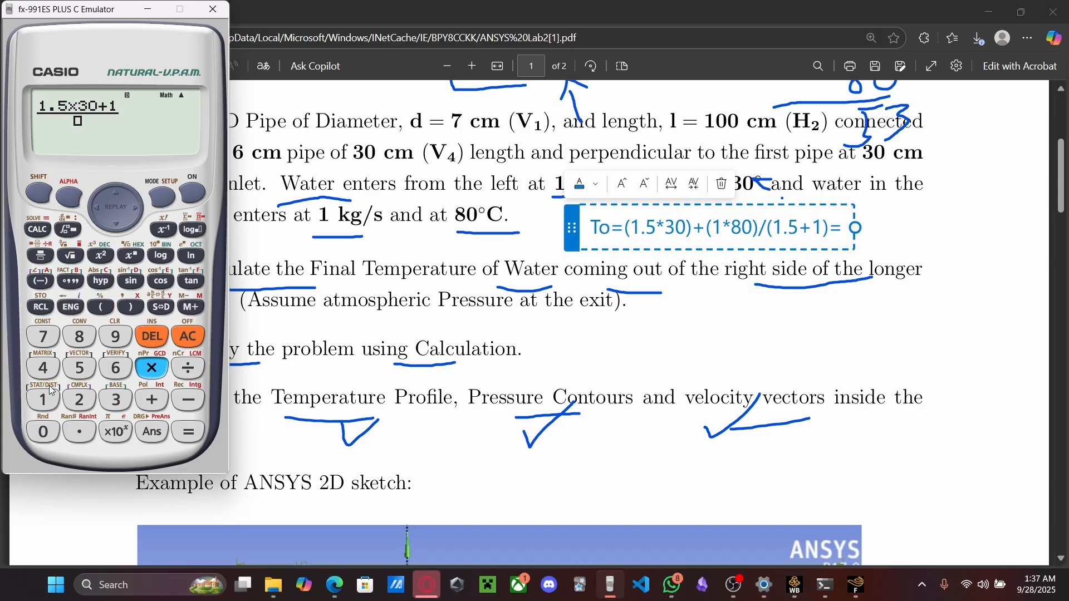
type("*80")
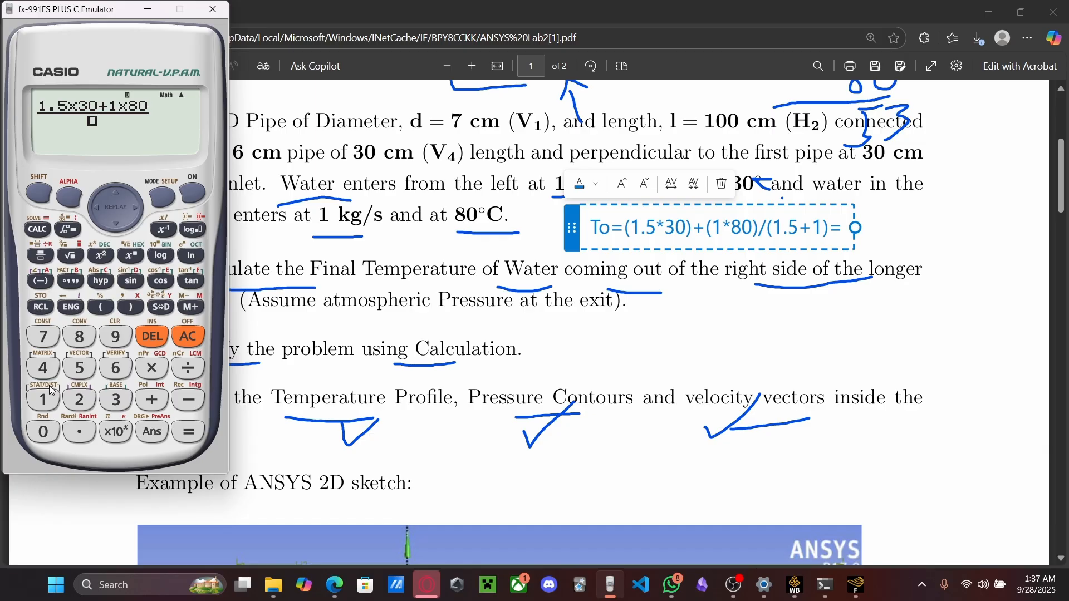
type("1.5+1")
key("Return")
Append 50 after the equals sign in the PDF note and switch back to Fluent
left_click(842, 214)
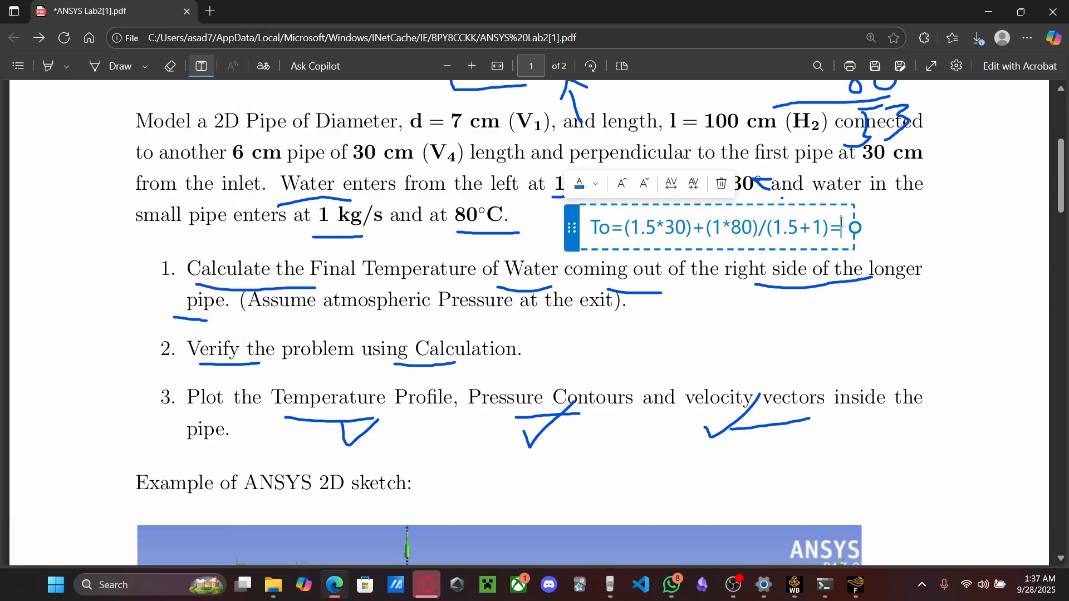
type("50")
key("alt+Tab")
key("alt+Tab")
key("Tab")
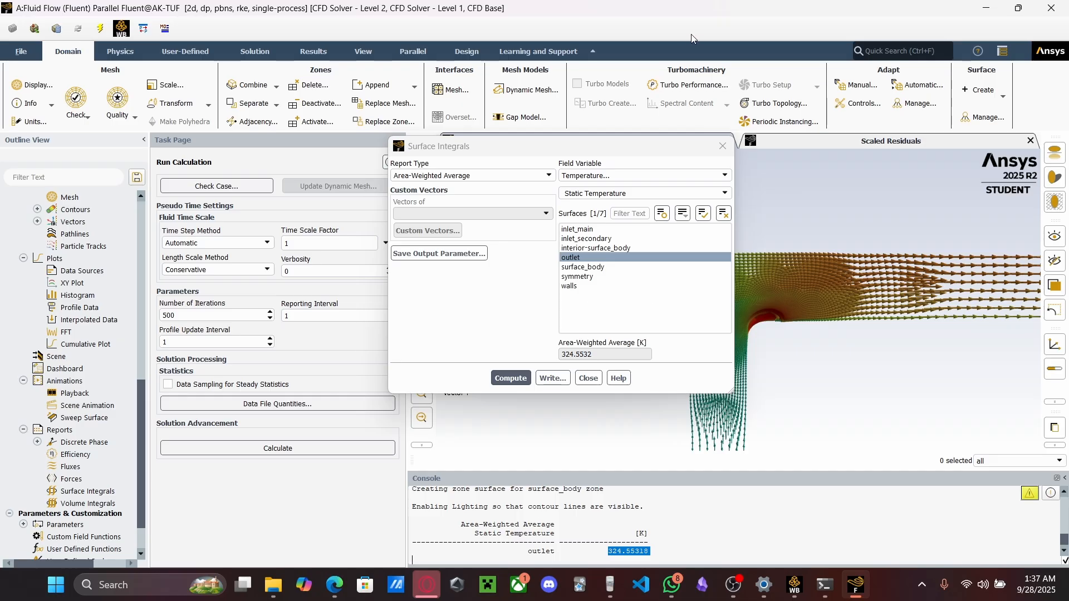
Close the Surface Integrals results and generate the report from the Simulation Reports outline
left_click(588, 378)
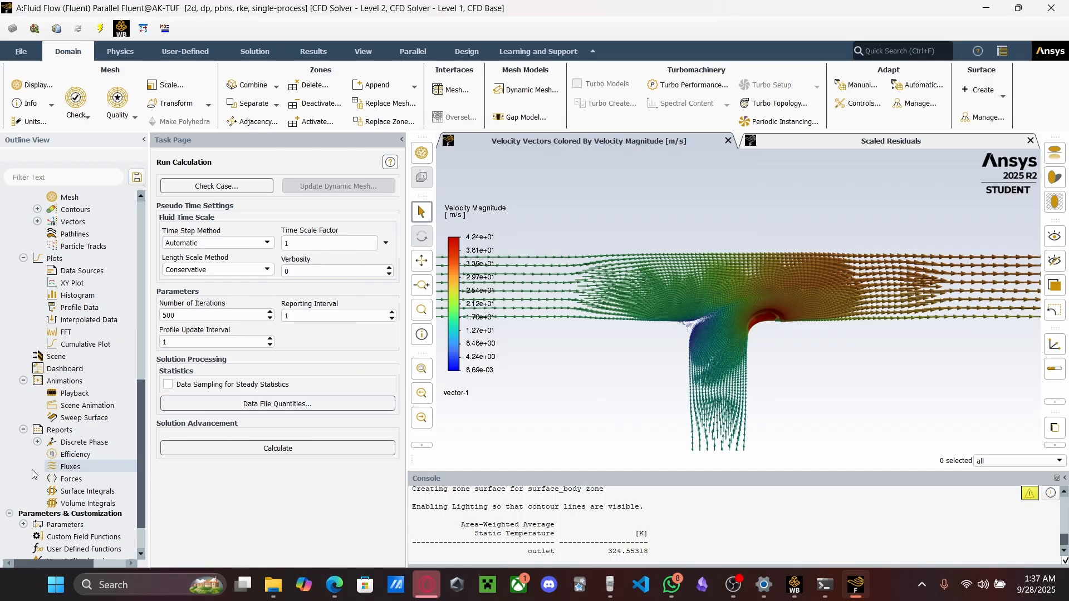
scroll(68, 518, "down", 2)
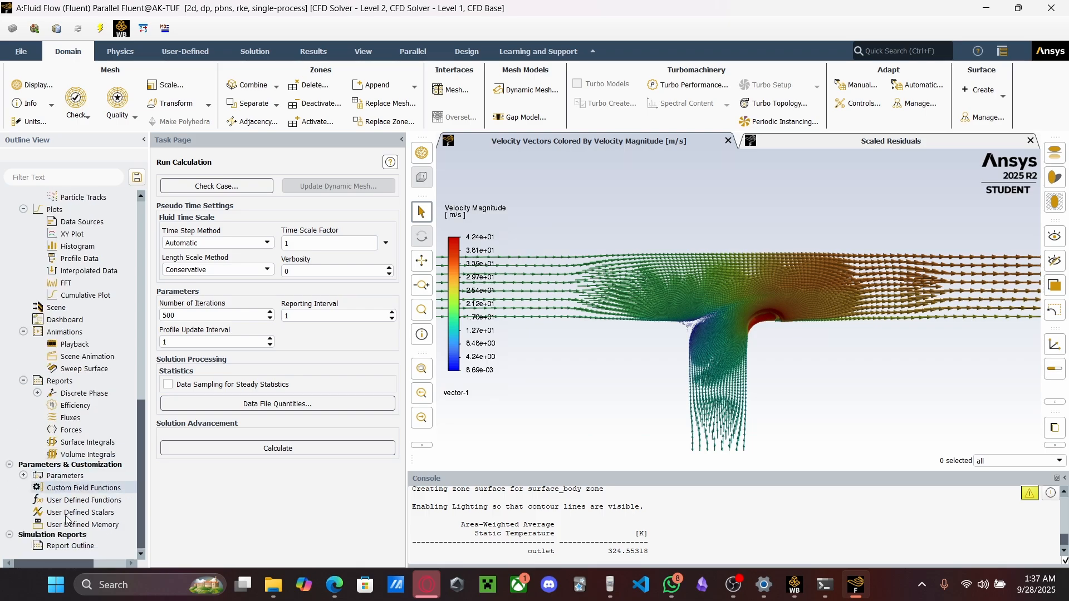
double_click(70, 546)
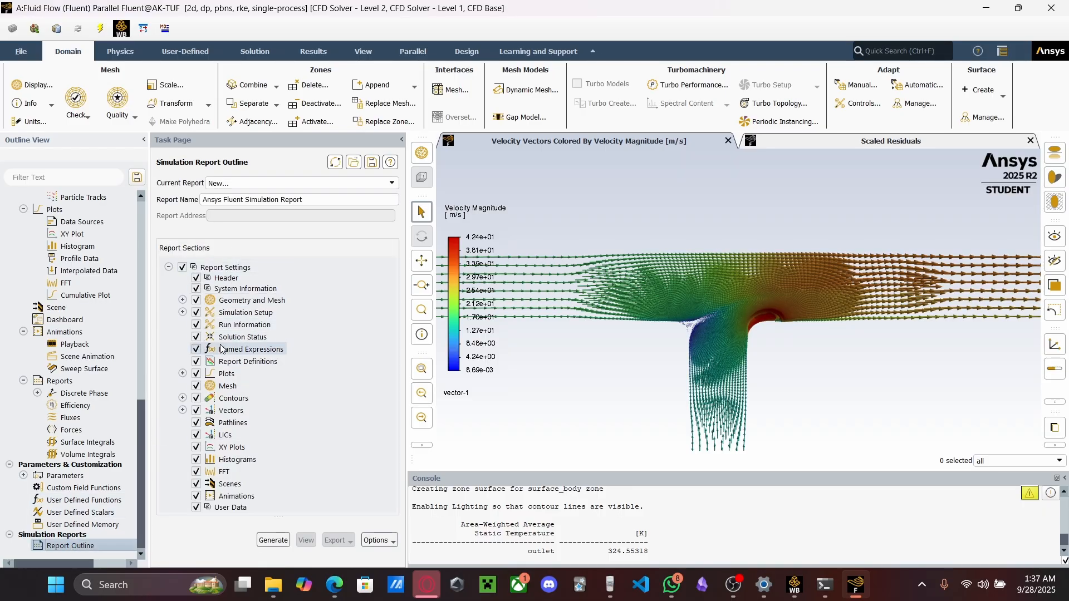
left_click(272, 539)
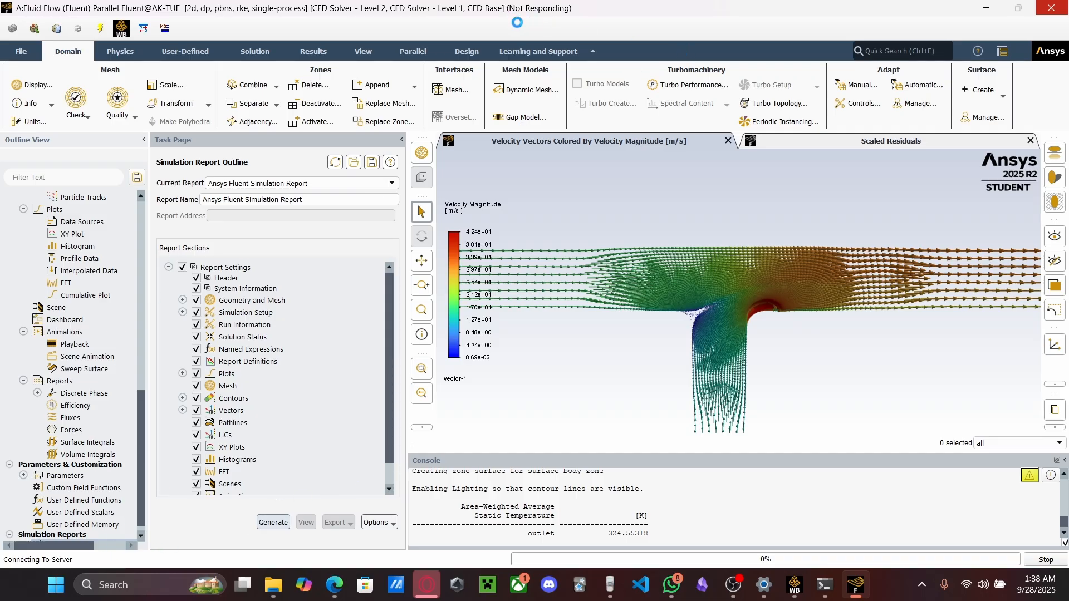
Bring the Workbench project forward and choose Save As from its File menu
left_click(796, 586)
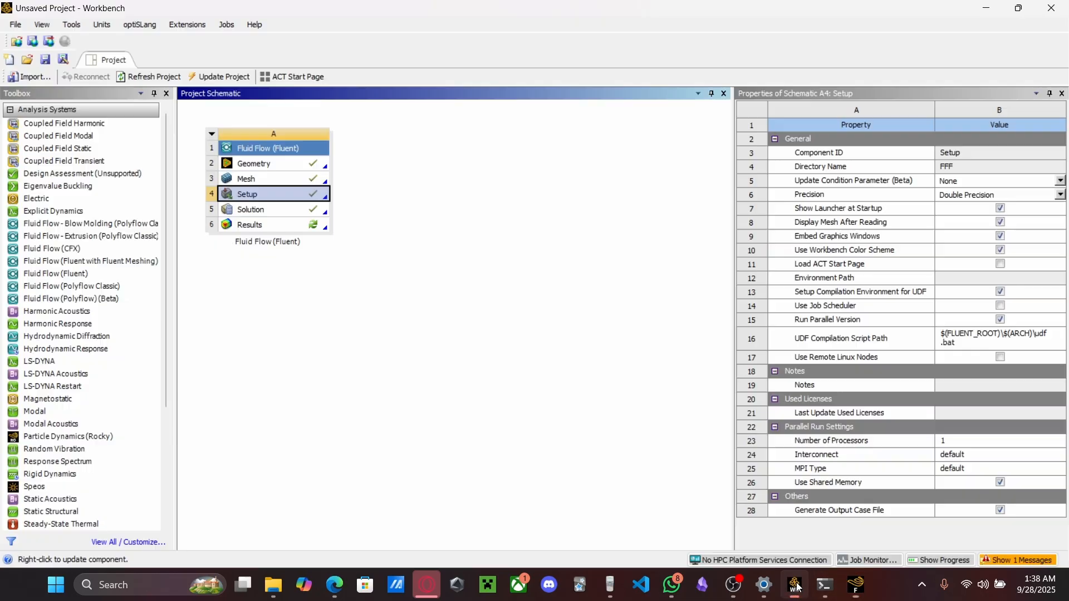
left_click(797, 586)
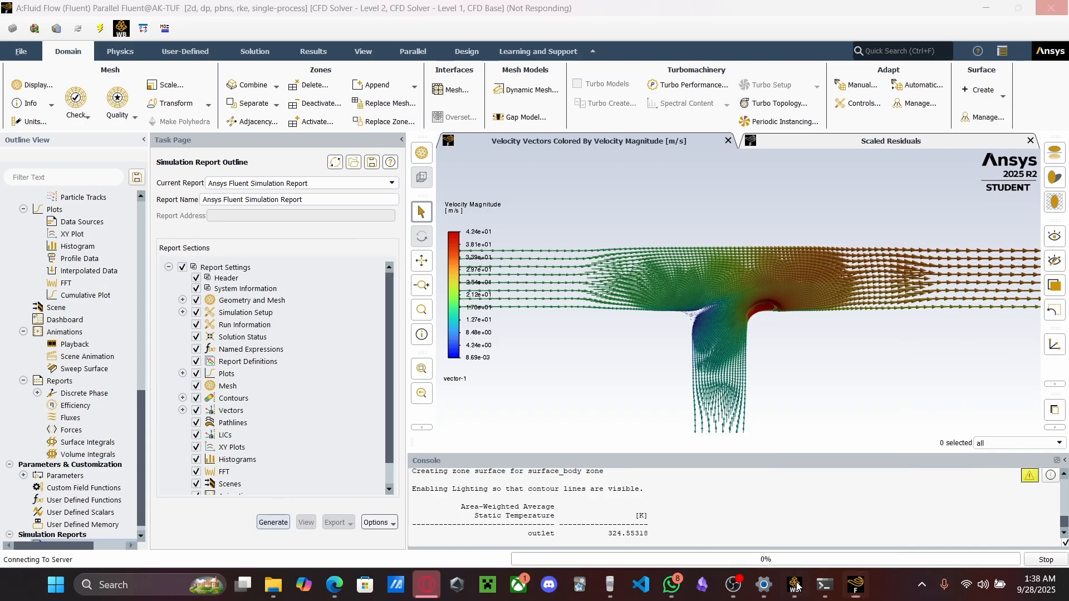
left_click(796, 586)
left_click(401, 297)
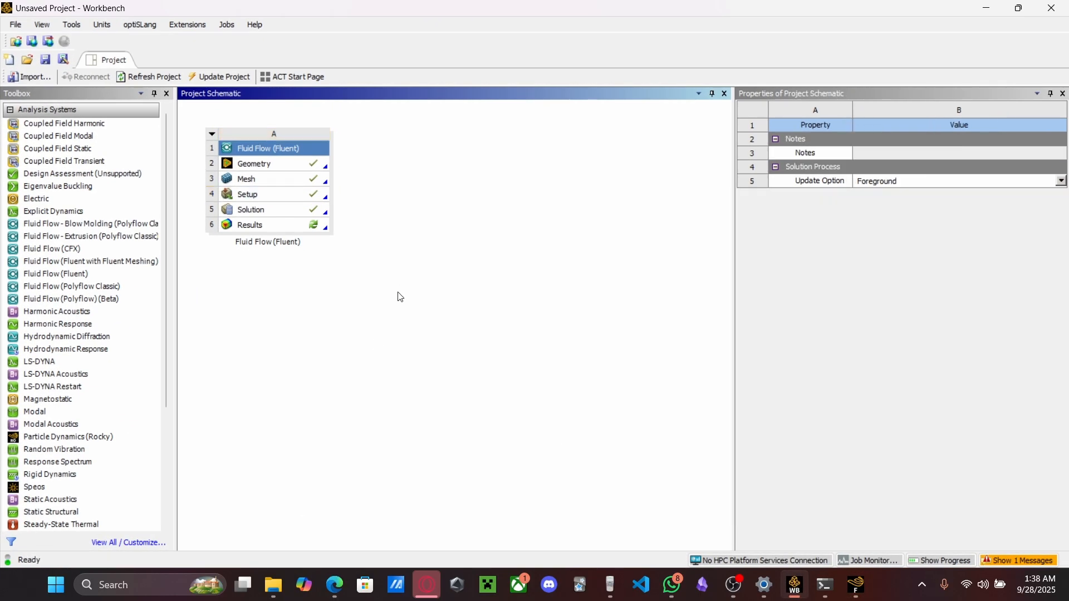
left_click(16, 24)
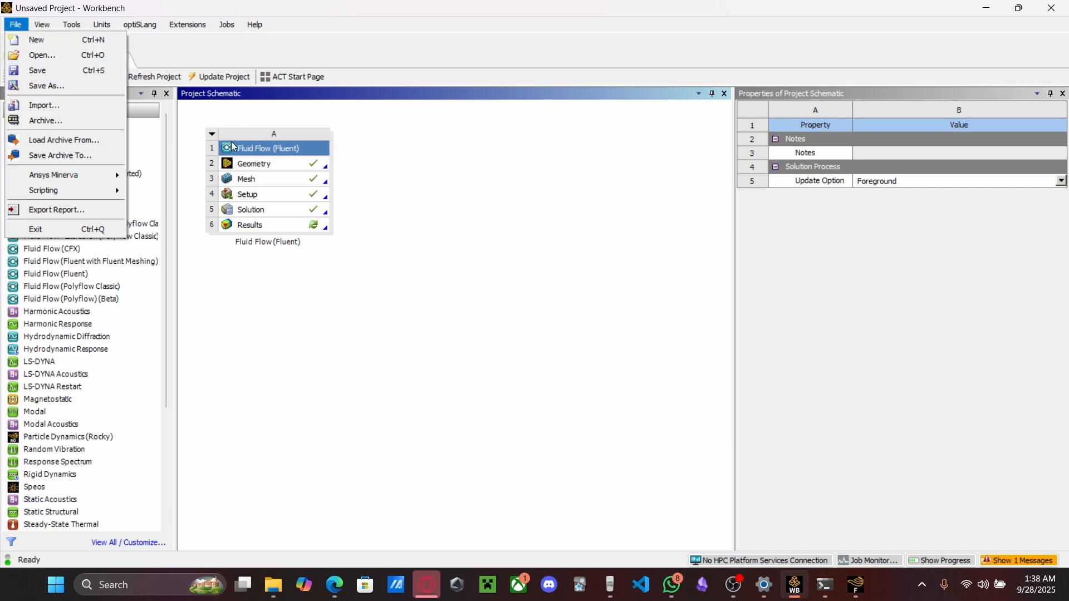
left_click(39, 72)
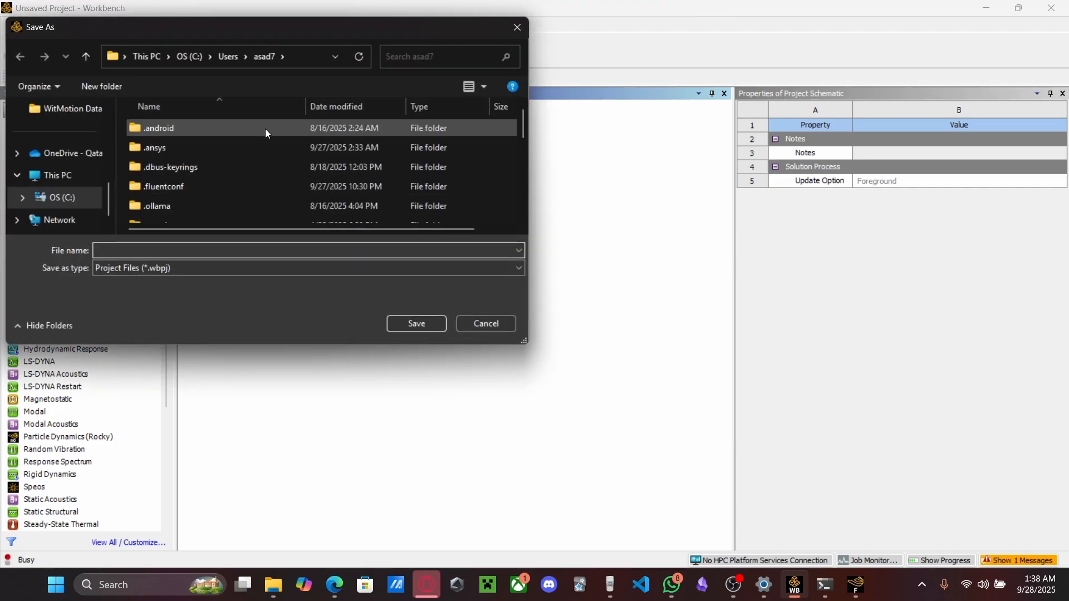
Create a new 'ANSYS Tutorials' folder on the Desktop
scroll(267, 185, "down", 8)
scroll(62, 138, "up", 5)
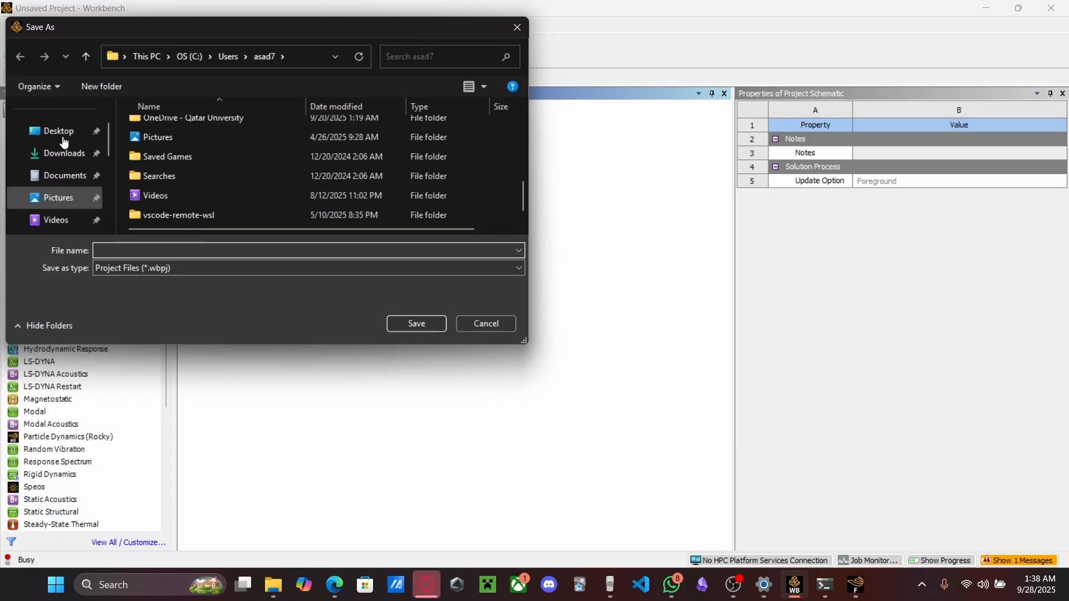
left_click(58, 179)
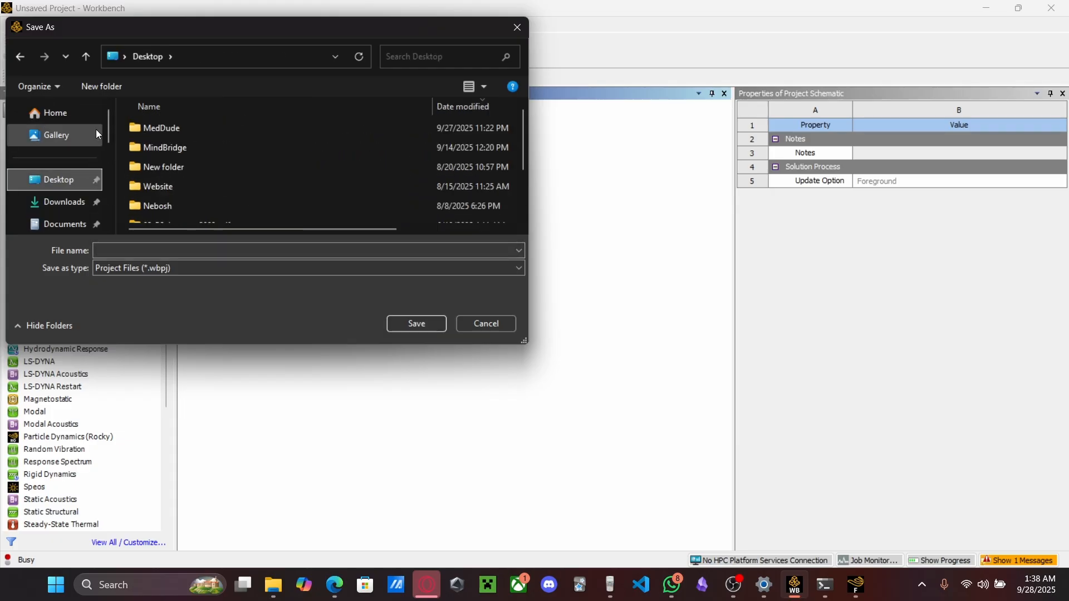
left_click(98, 87)
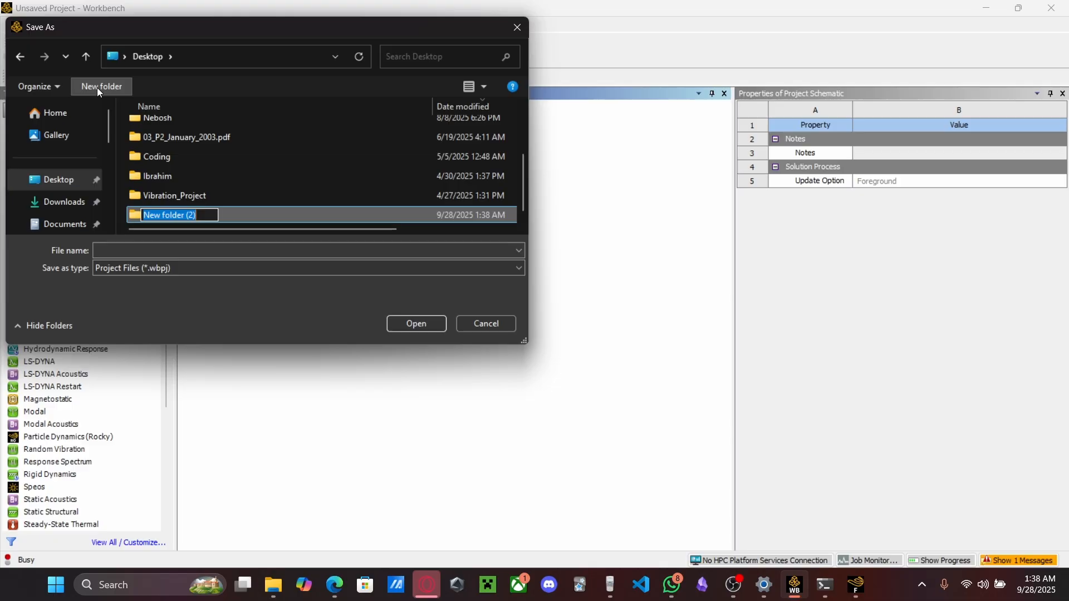
type("ANSYS Tutorials")
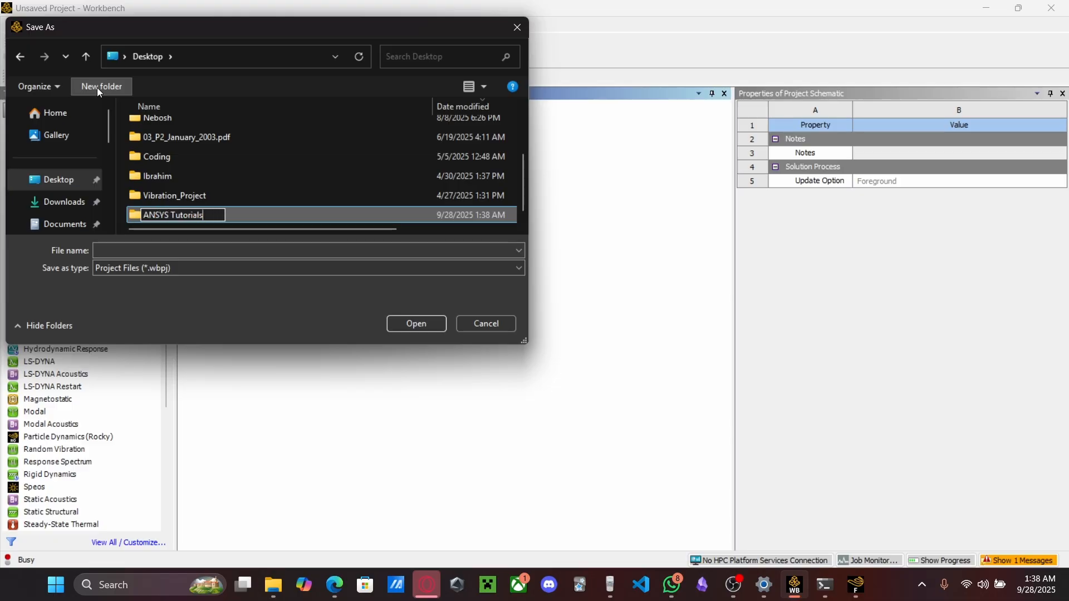
key("Return")
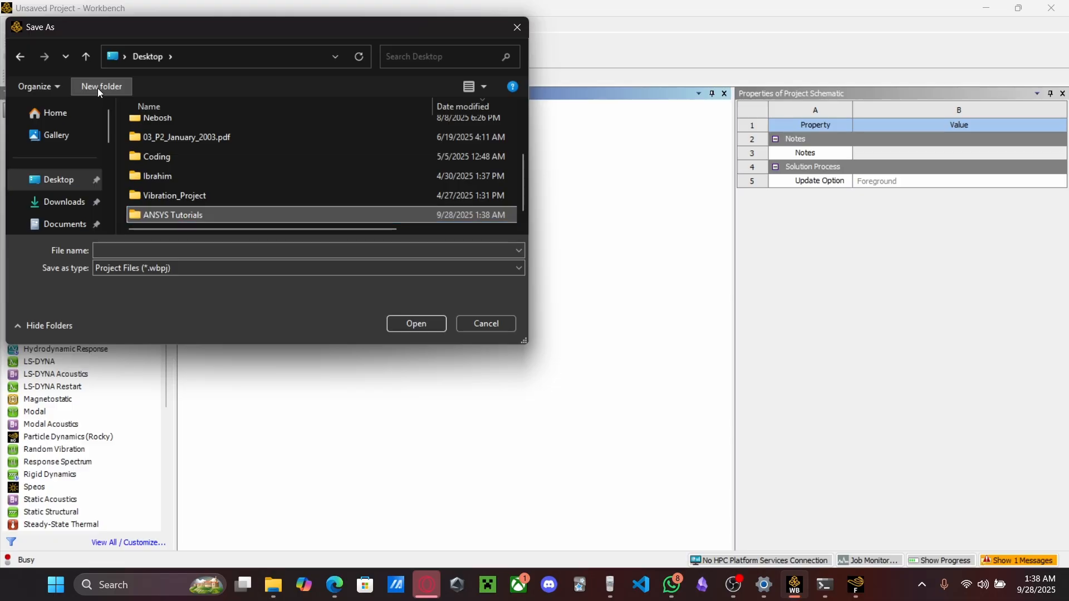
Save the project inside ANSYS Tutorials as a Lab2 file suffixed with the author's name
double_click(202, 218)
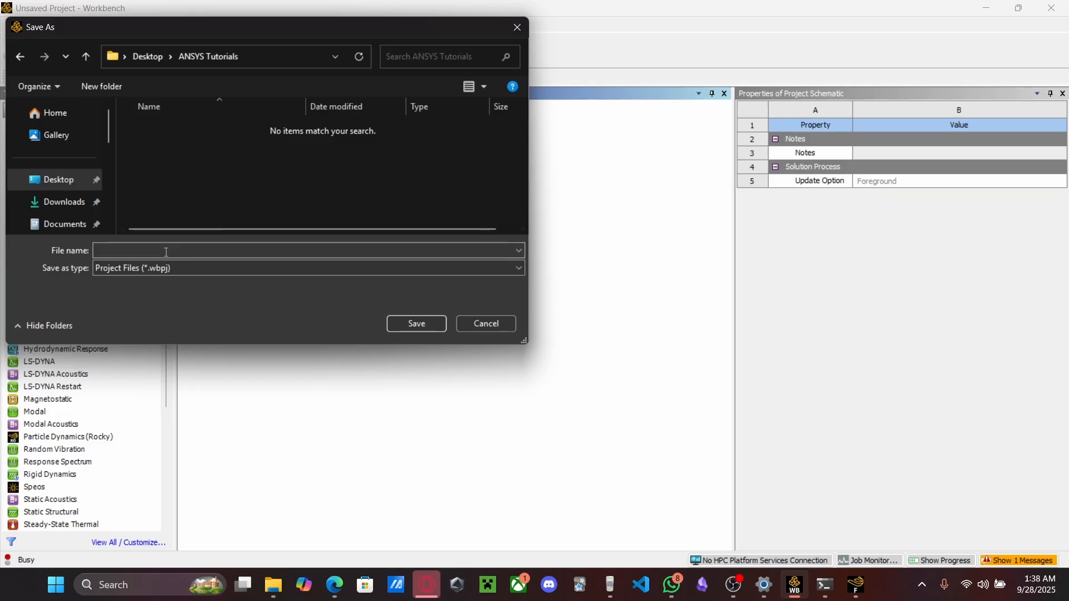
left_click(166, 252)
type("Lab")
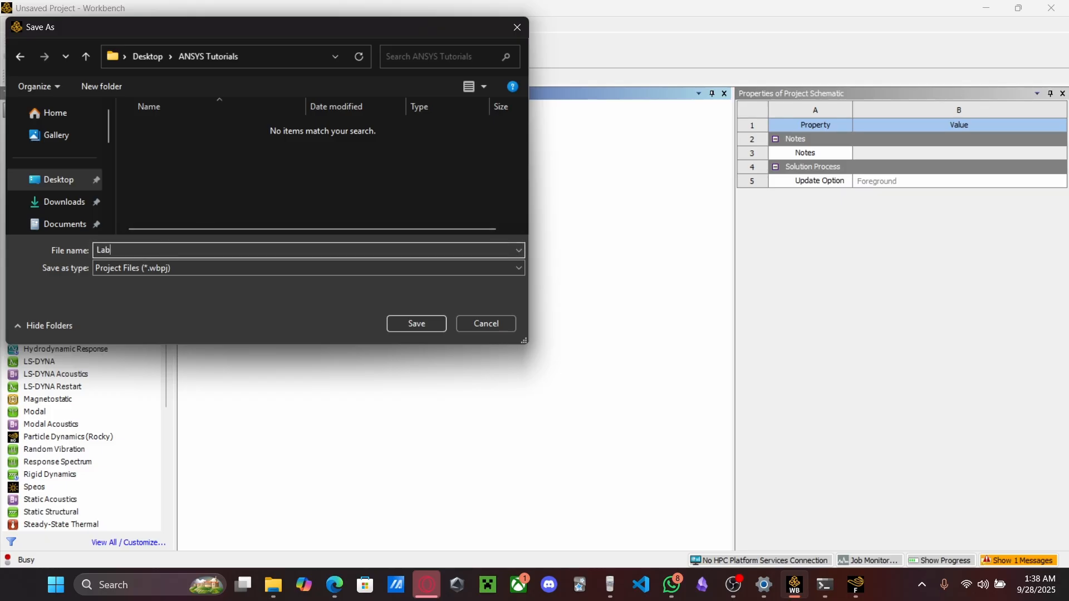
type("2-AsadKhan")
key("Return")
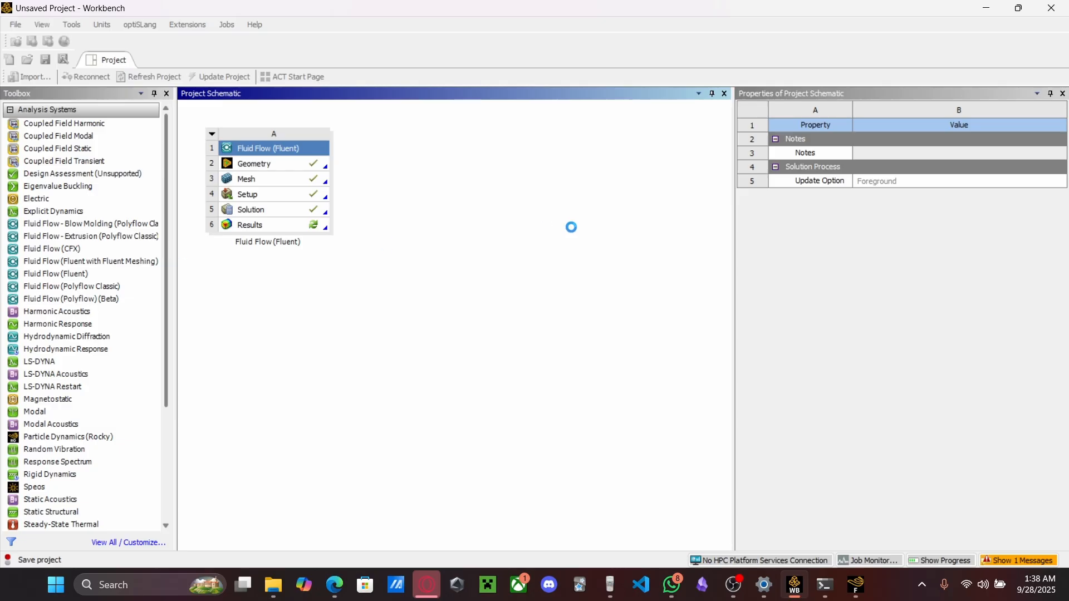
left_click(858, 588)
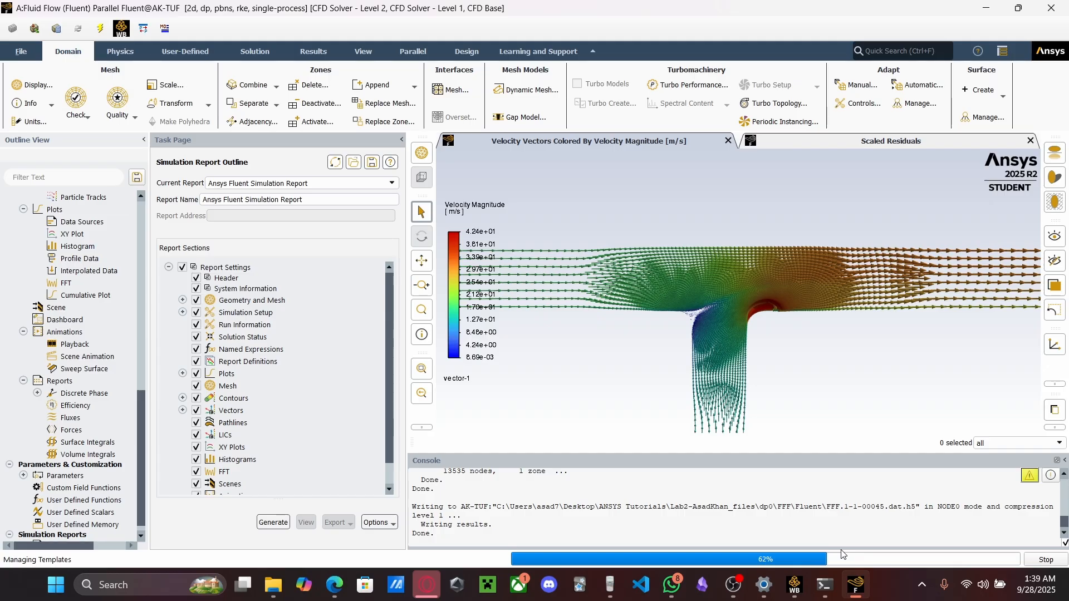
Back in Fluent, scroll the finished report from System Information through Solution Status to Scenes
left_click(794, 586)
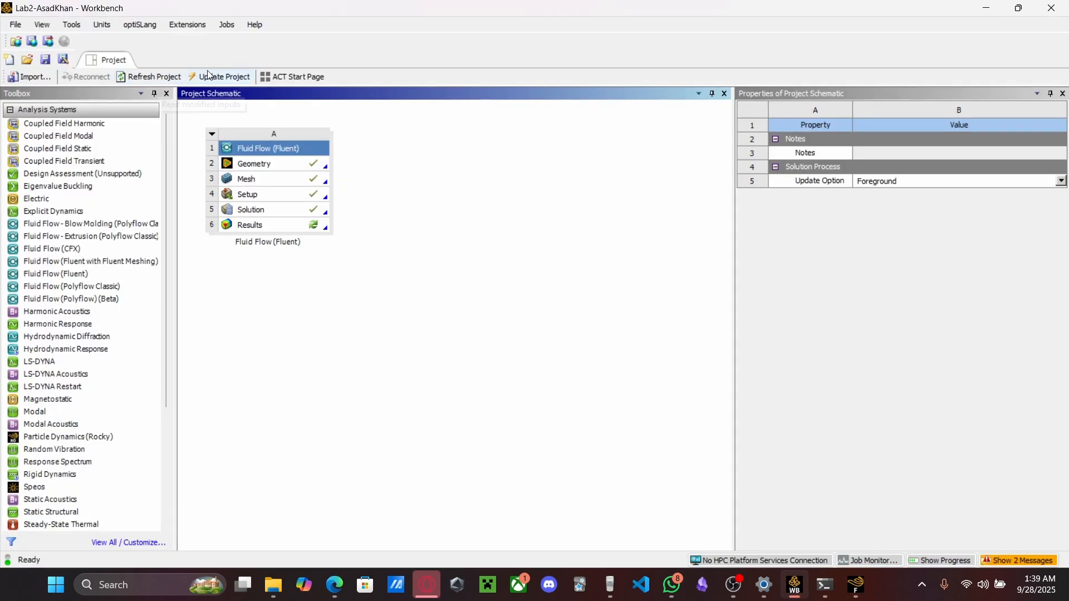
left_click(856, 586)
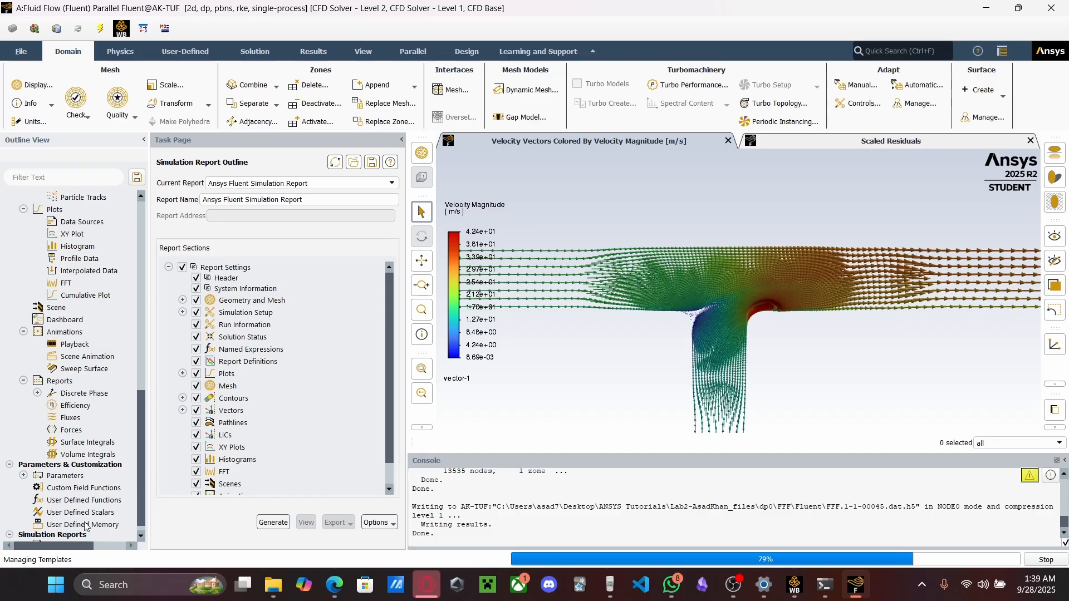
scroll(339, 400, "down", 1)
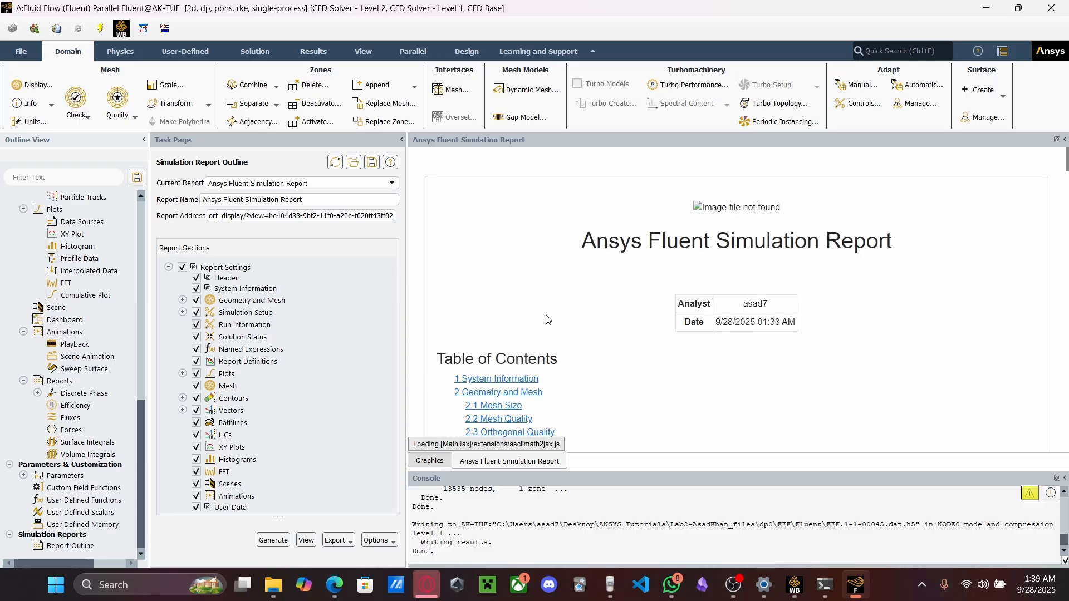
scroll(615, 329, "down", 10)
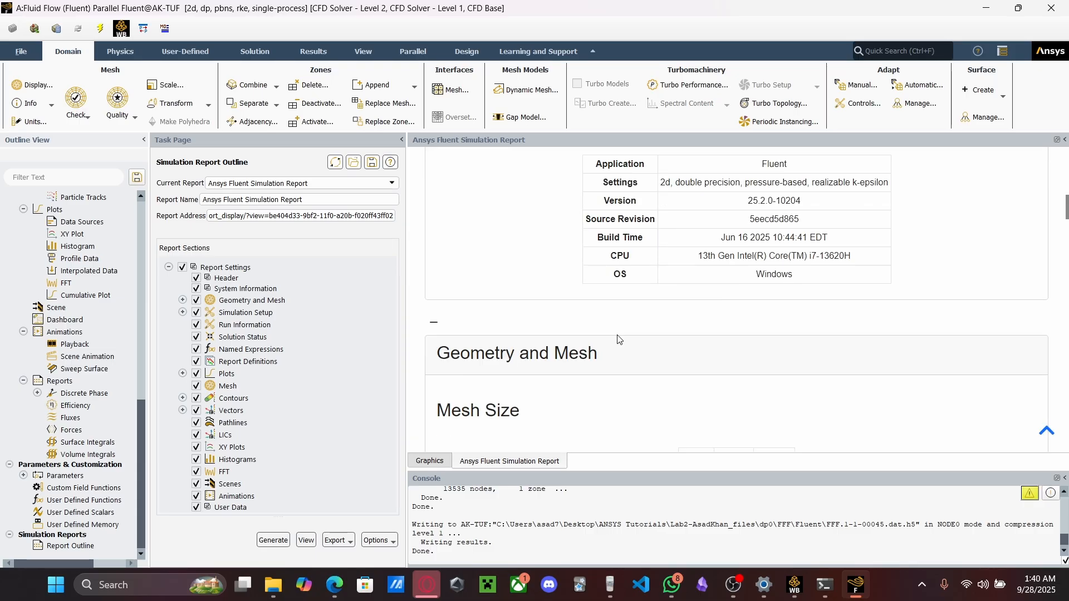
scroll(617, 339, "down", 15)
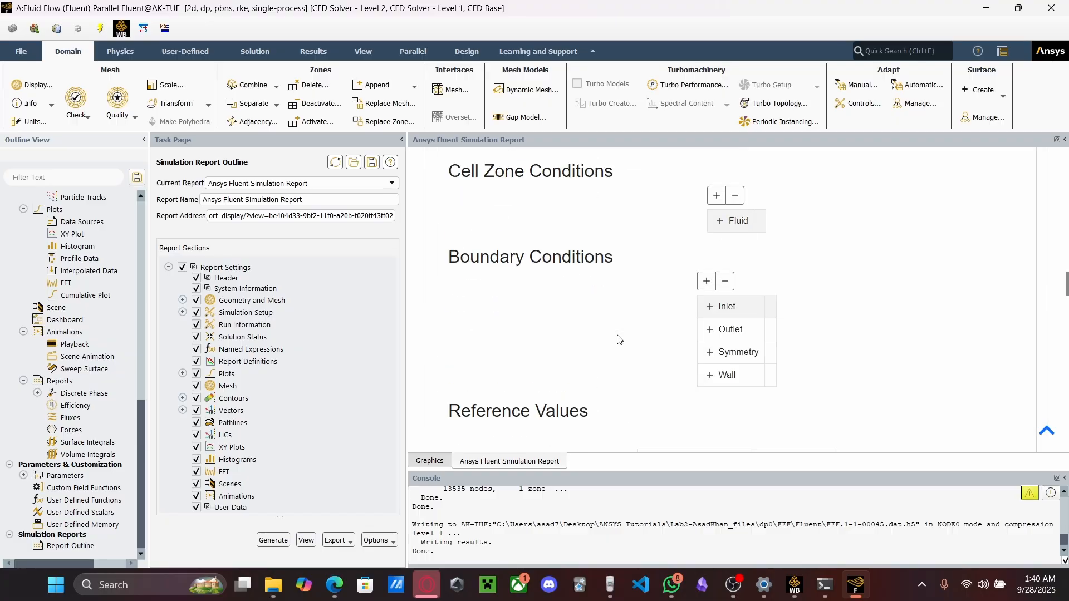
scroll(618, 340, "down", 15)
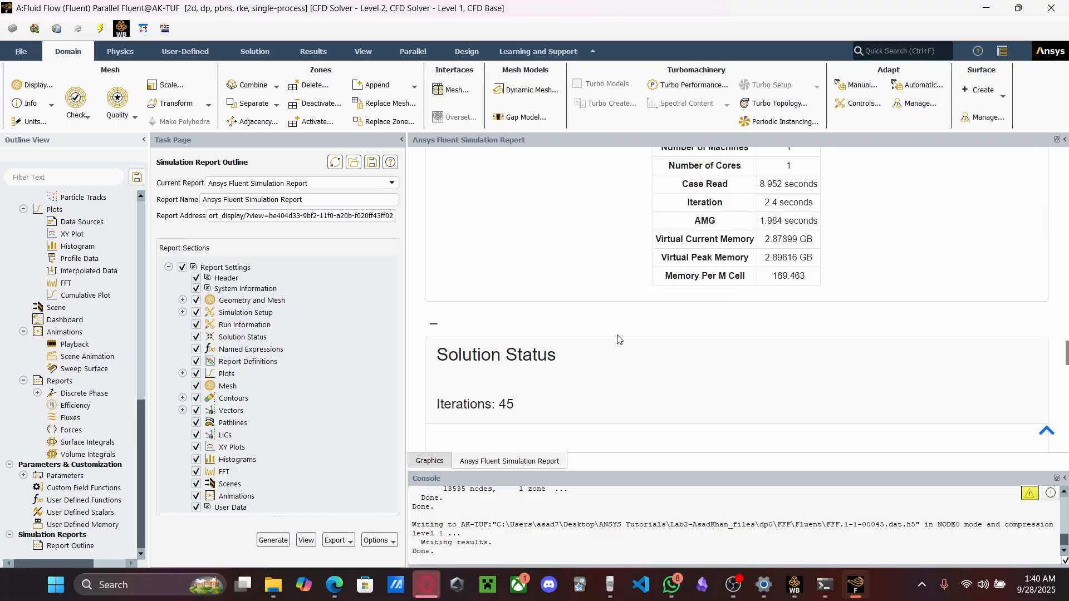
scroll(617, 340, "down", 15)
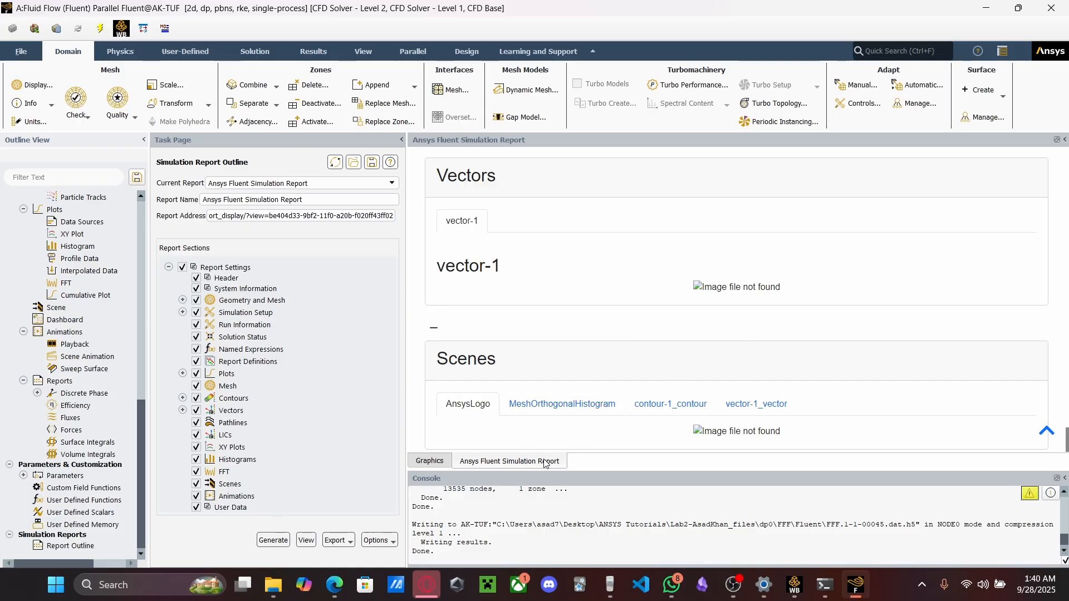
Export the simulation report as a PDF into Desktop\ANSYS Tutorials
left_click(337, 540)
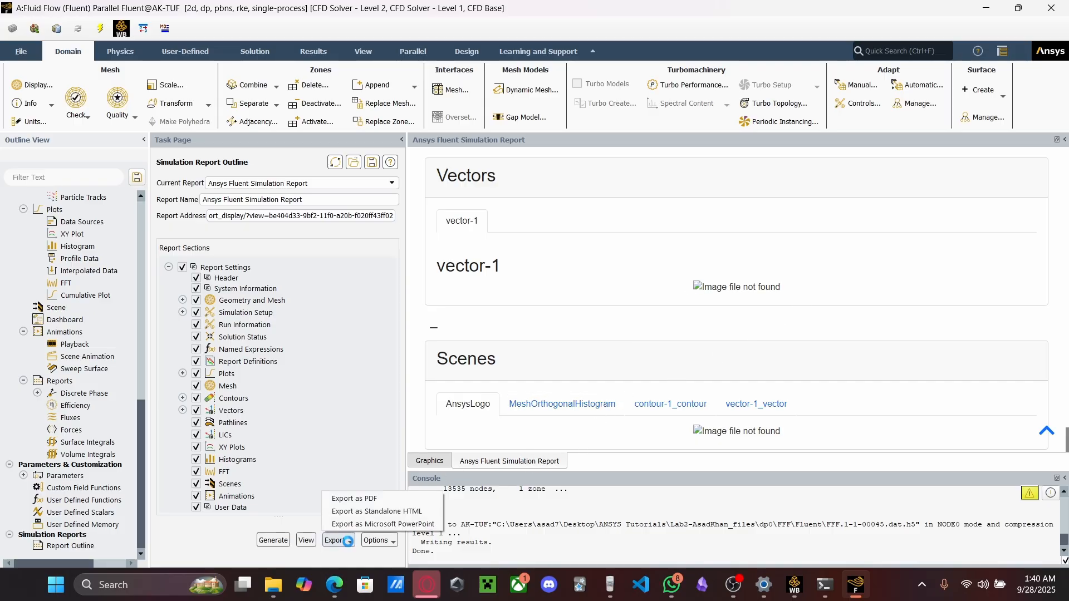
left_click(345, 500)
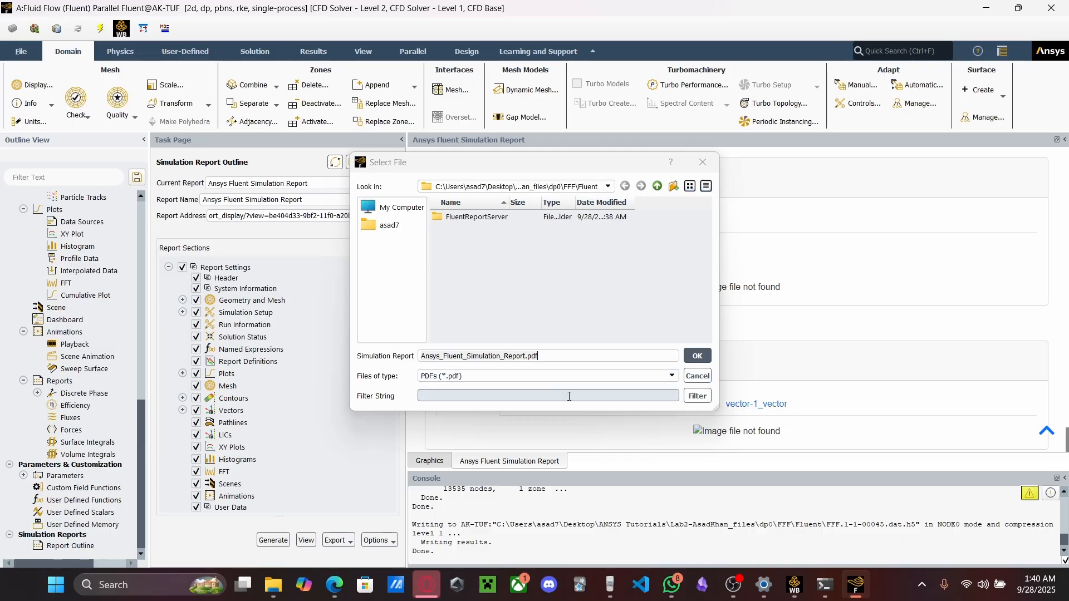
left_click(393, 230)
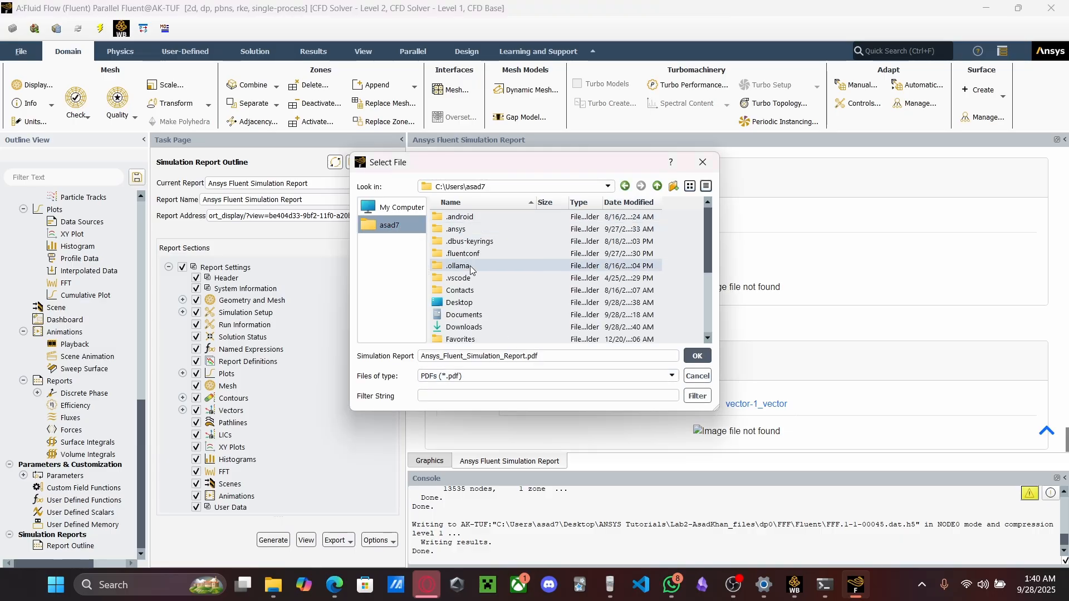
double_click(460, 302)
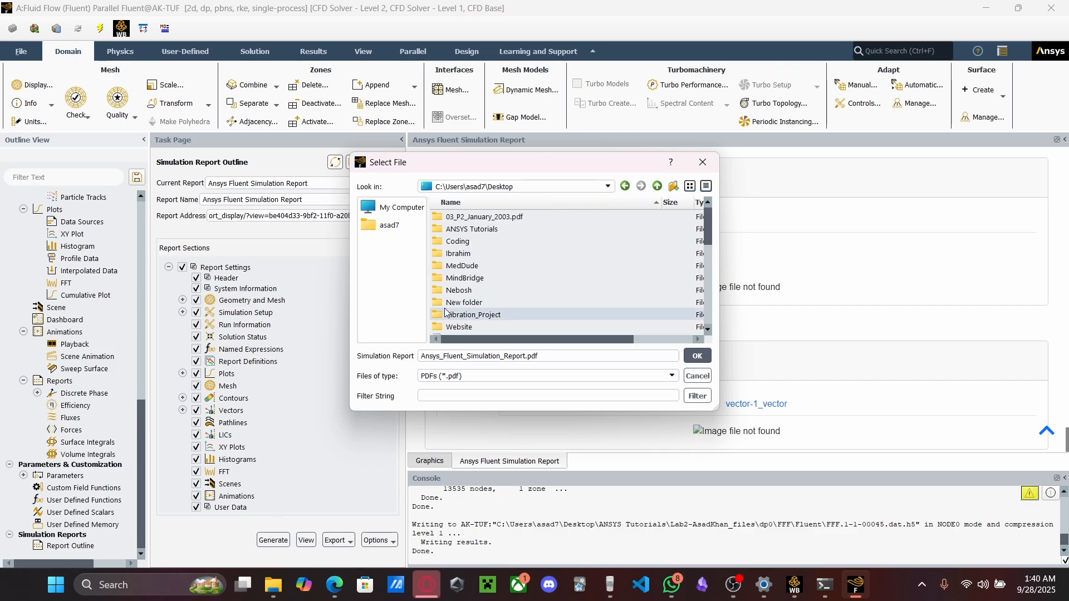
left_click(473, 230)
double_click(473, 232)
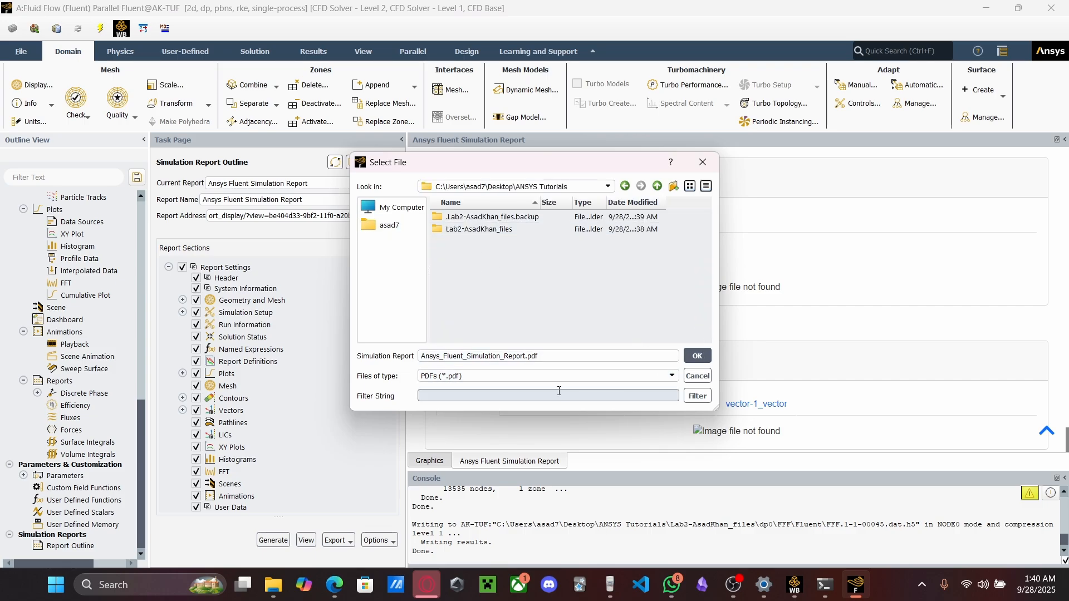
left_click(697, 356)
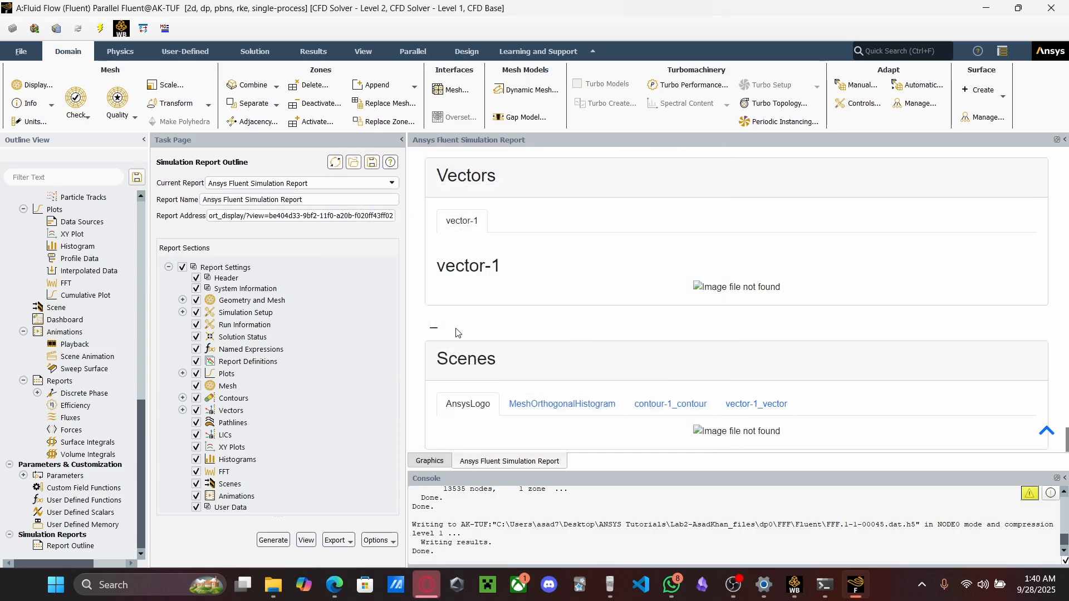
Browse Desktop\ANSYS Tutorials in File Explorer, checking the project files folder and the new report PDF
mouse_move(273, 585)
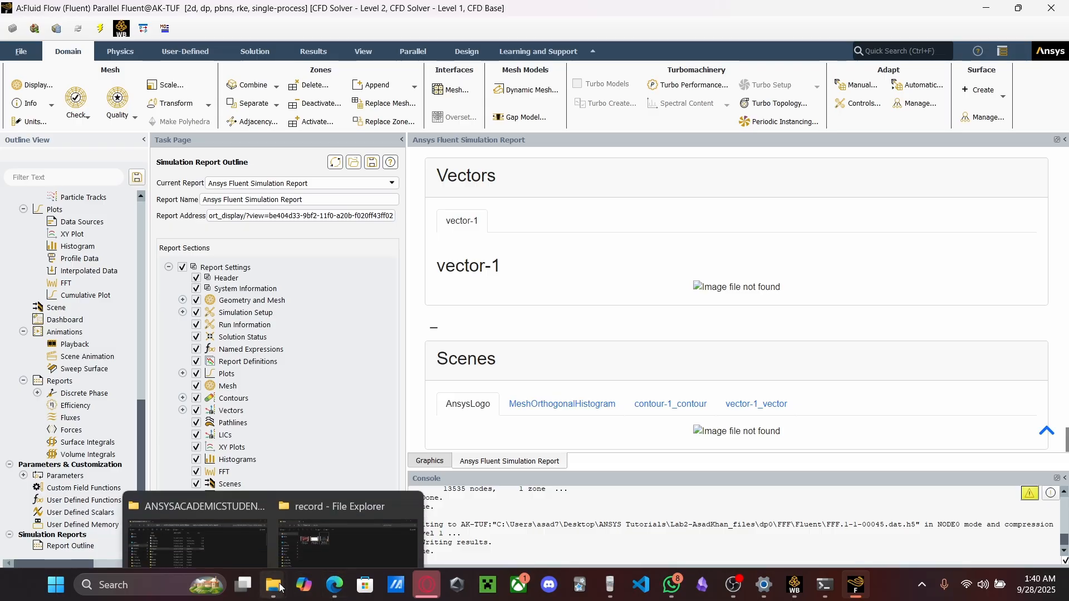
left_click(246, 510)
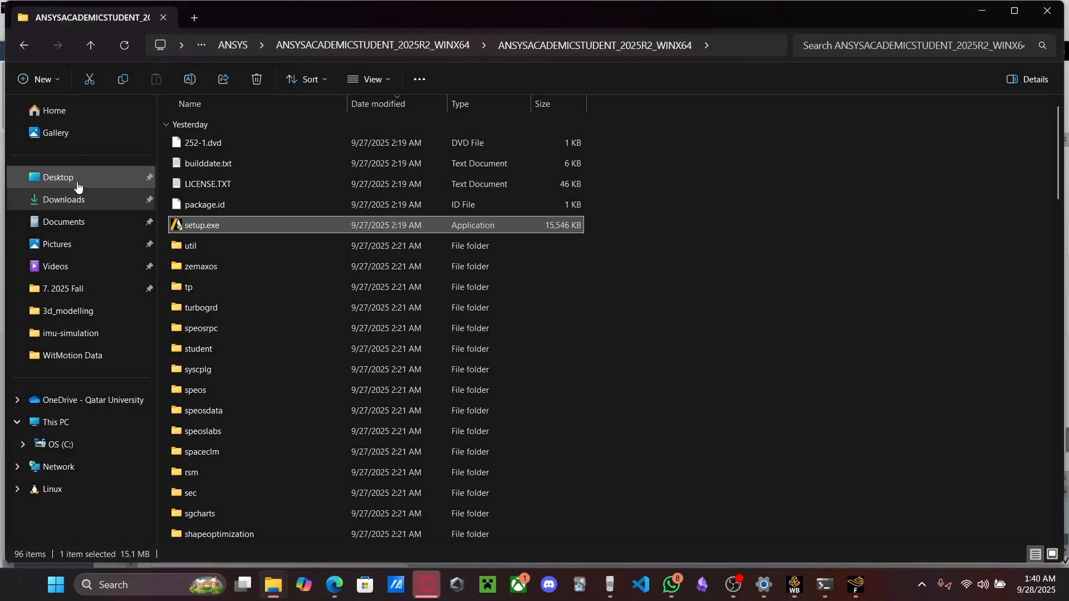
left_click(81, 180)
double_click(208, 146)
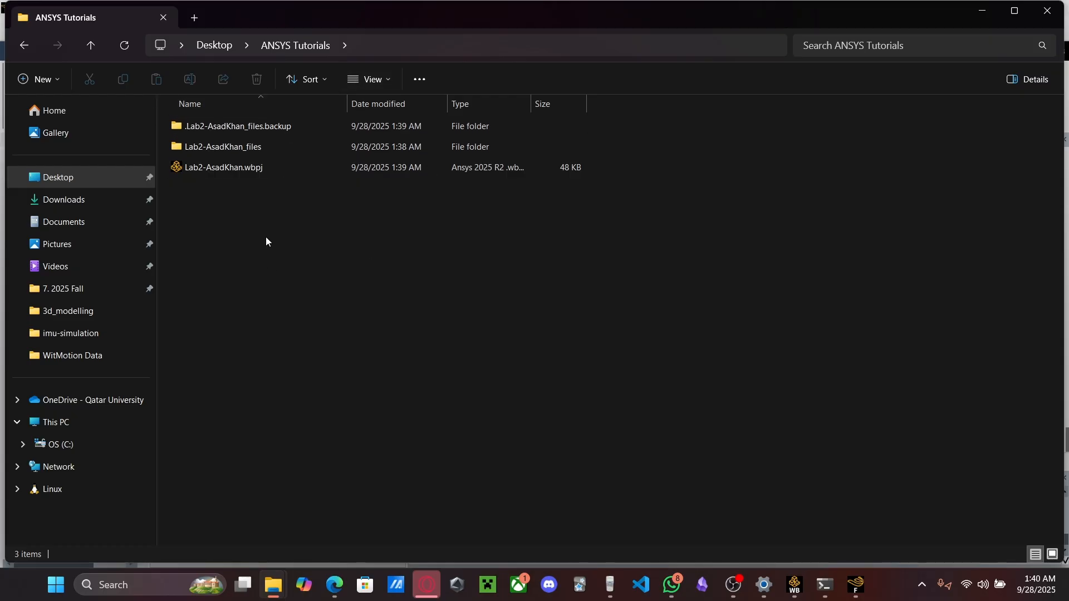
double_click(259, 151)
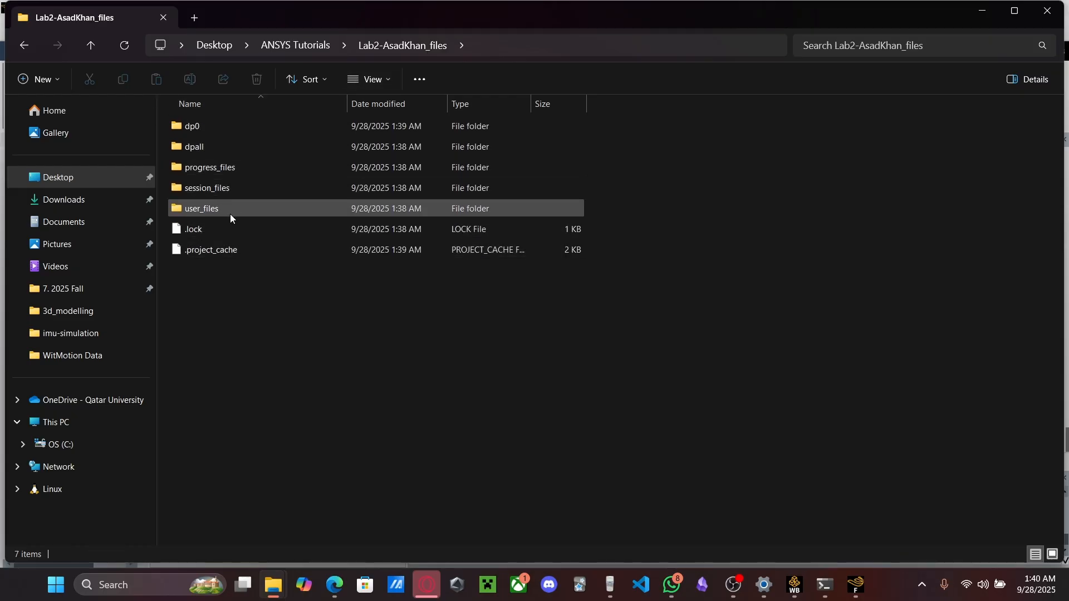
left_click(92, 47)
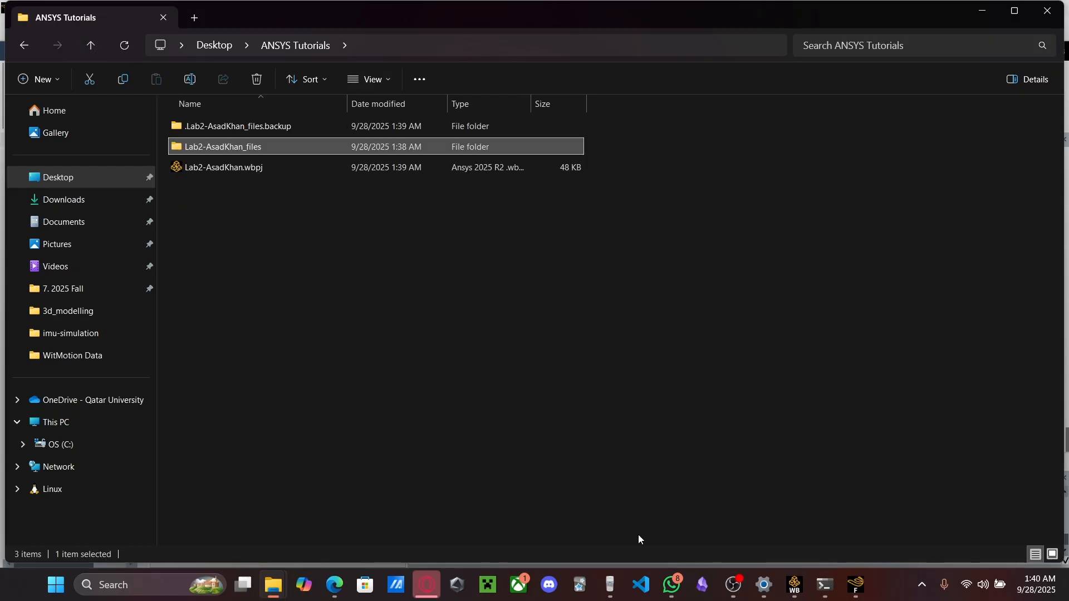
left_click(856, 584)
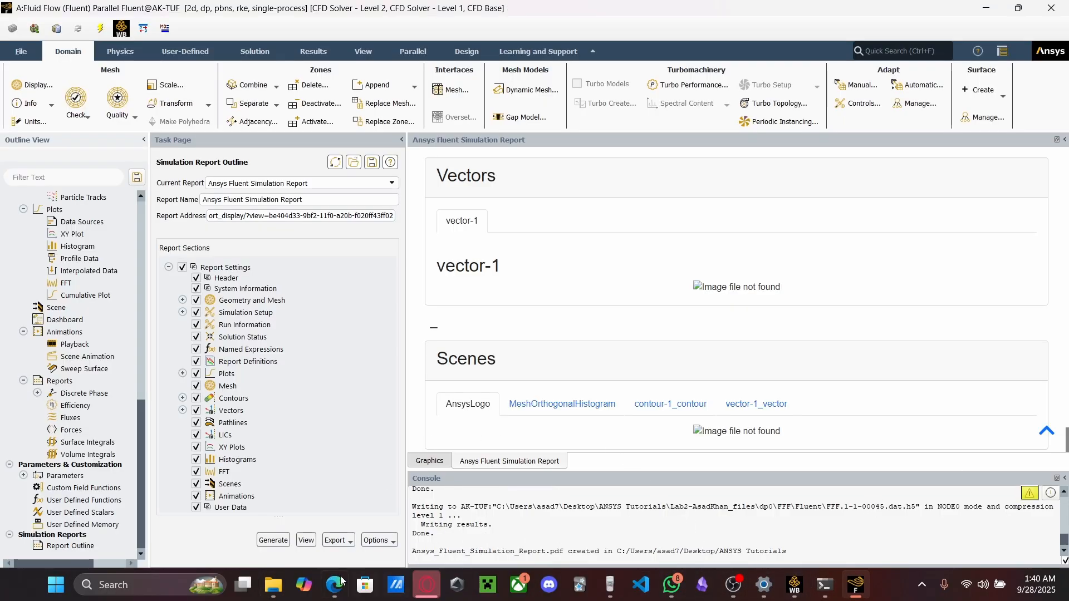
mouse_move(273, 584)
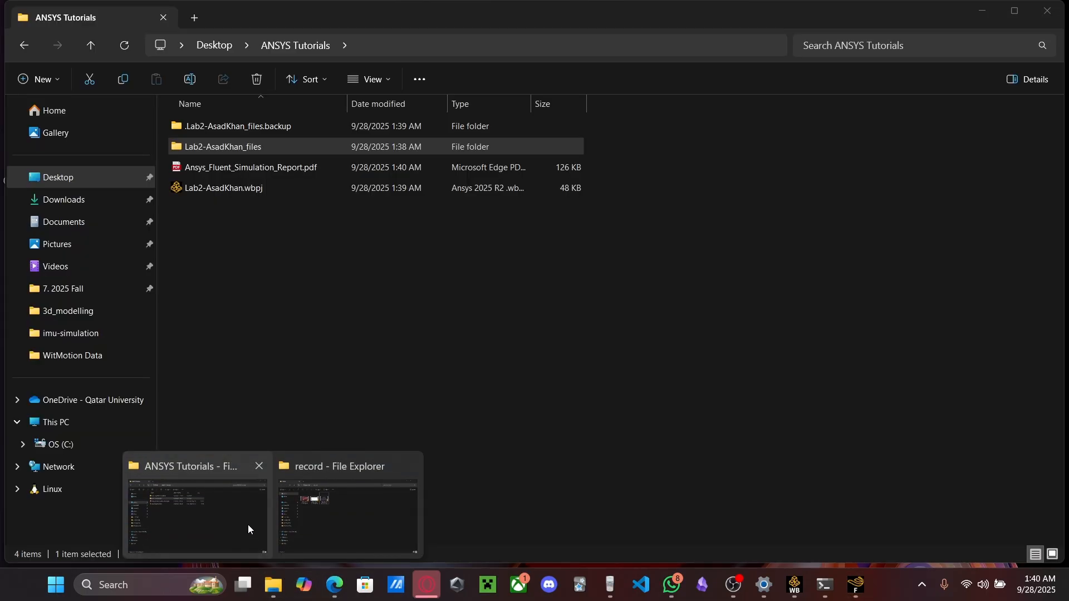
left_click(248, 528)
Open Ansys_Fluent_Simulation_Report.pdf in Edge and scroll to the Solution Limits table on page 8
double_click(257, 165)
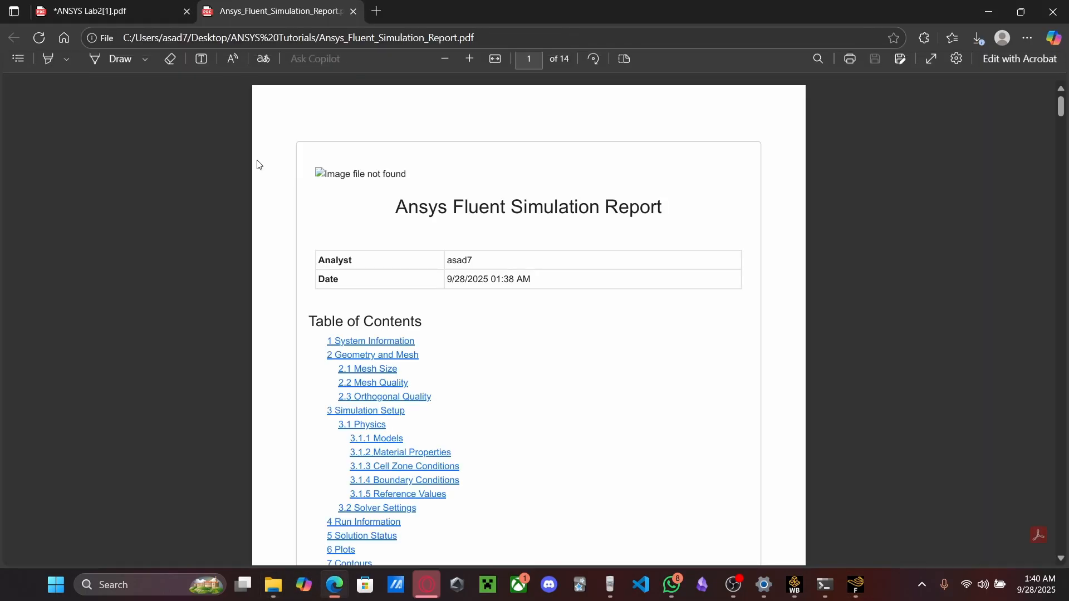
scroll(458, 329, "down", 15)
scroll(459, 329, "down", 16)
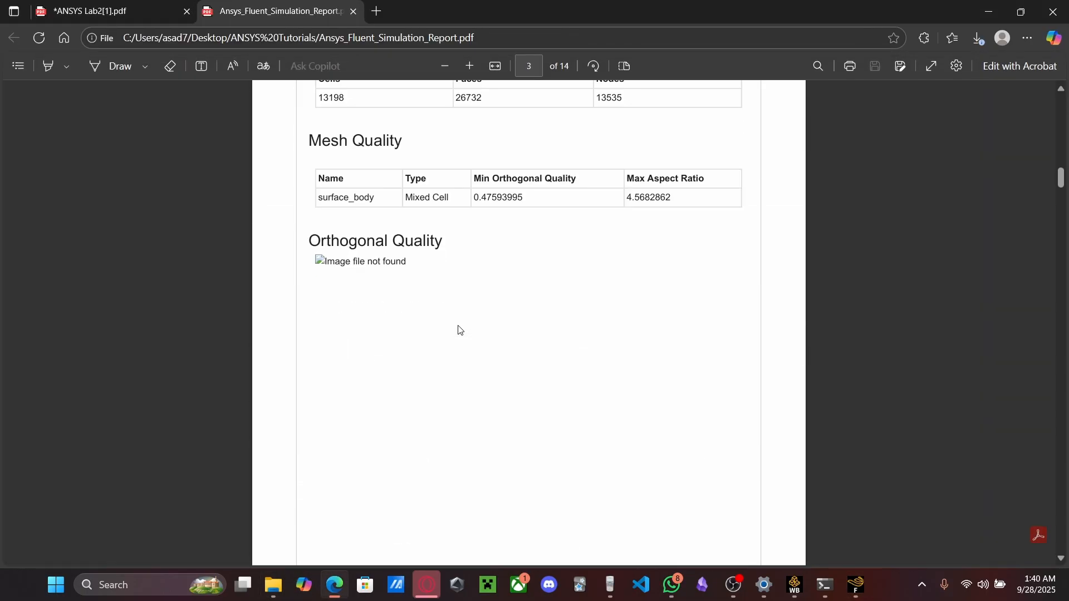
scroll(458, 329, "up", 7)
scroll(379, 370, "up", 5)
scroll(379, 370, "down", 20)
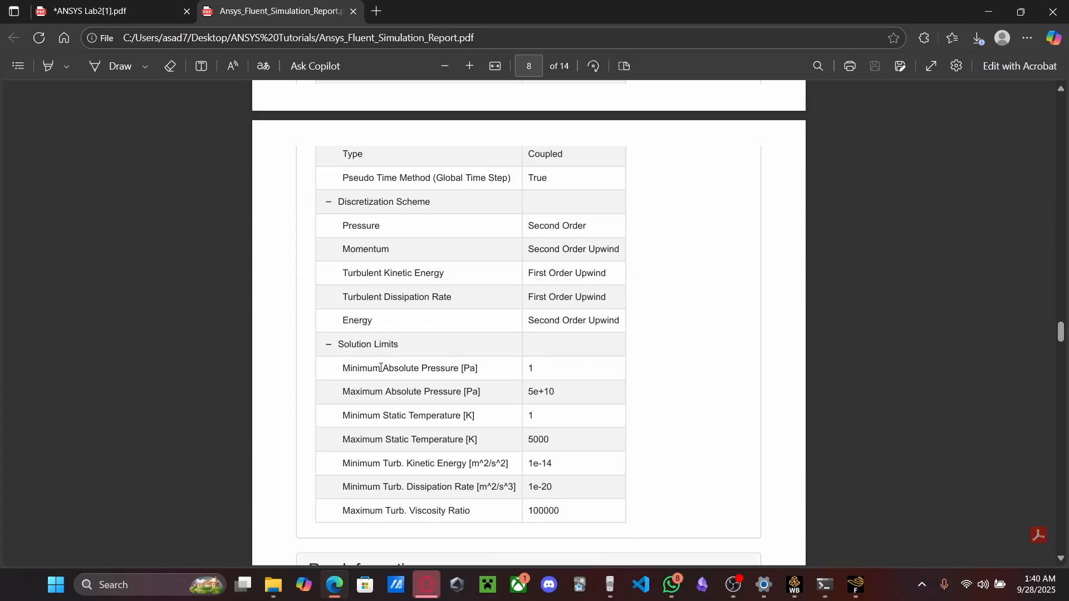